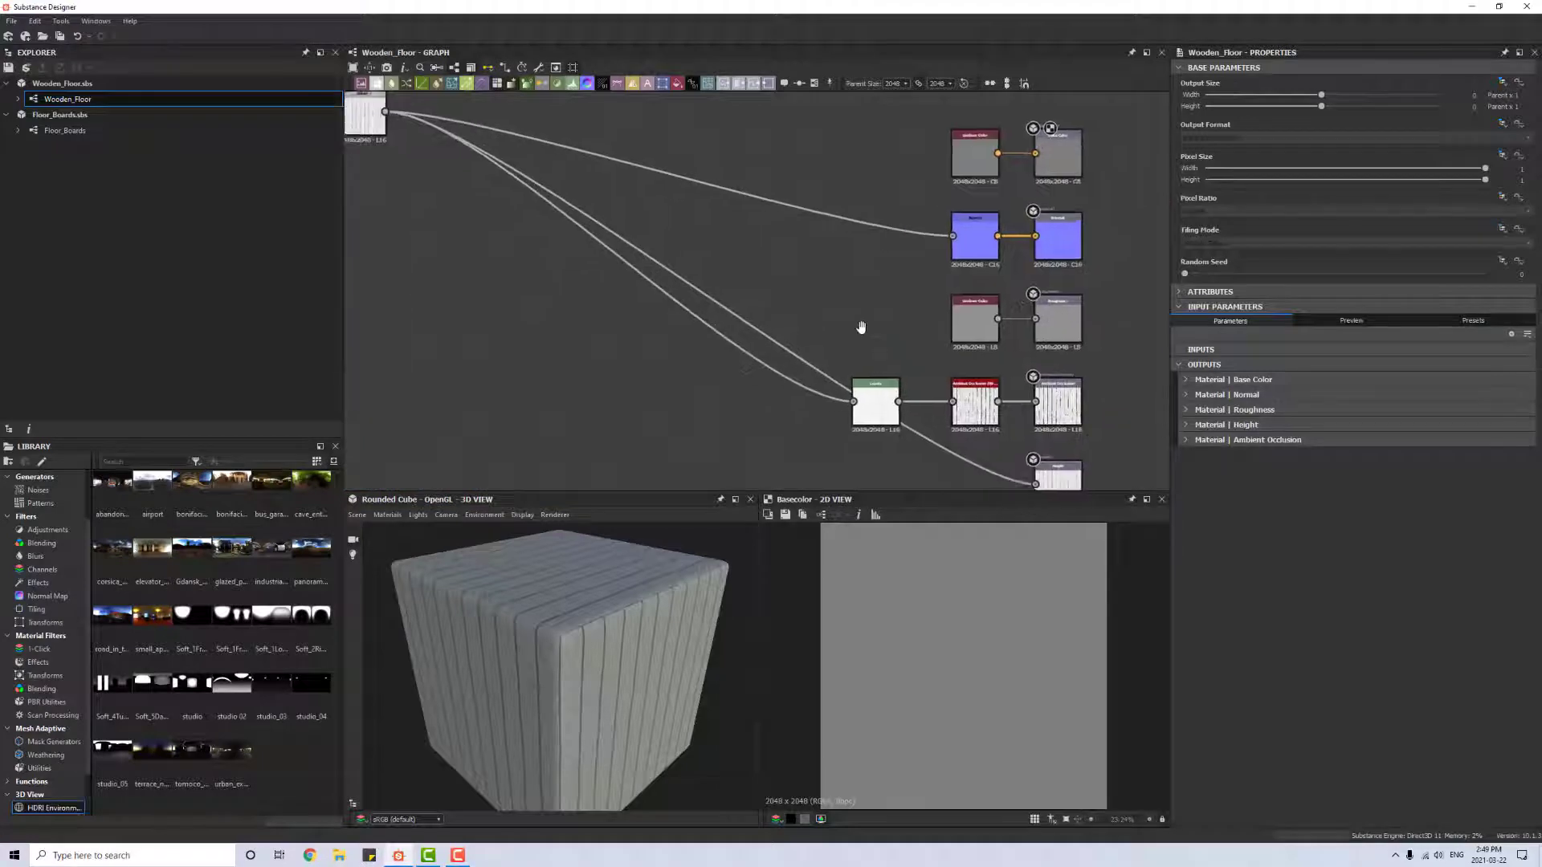
Step: Move the normal, ambient occlusion and height output nodes closer to the final blend node of the Wooden_Floor graph
drag(788, 281, 1062, 448)
scroll(779, 267, down, 4)
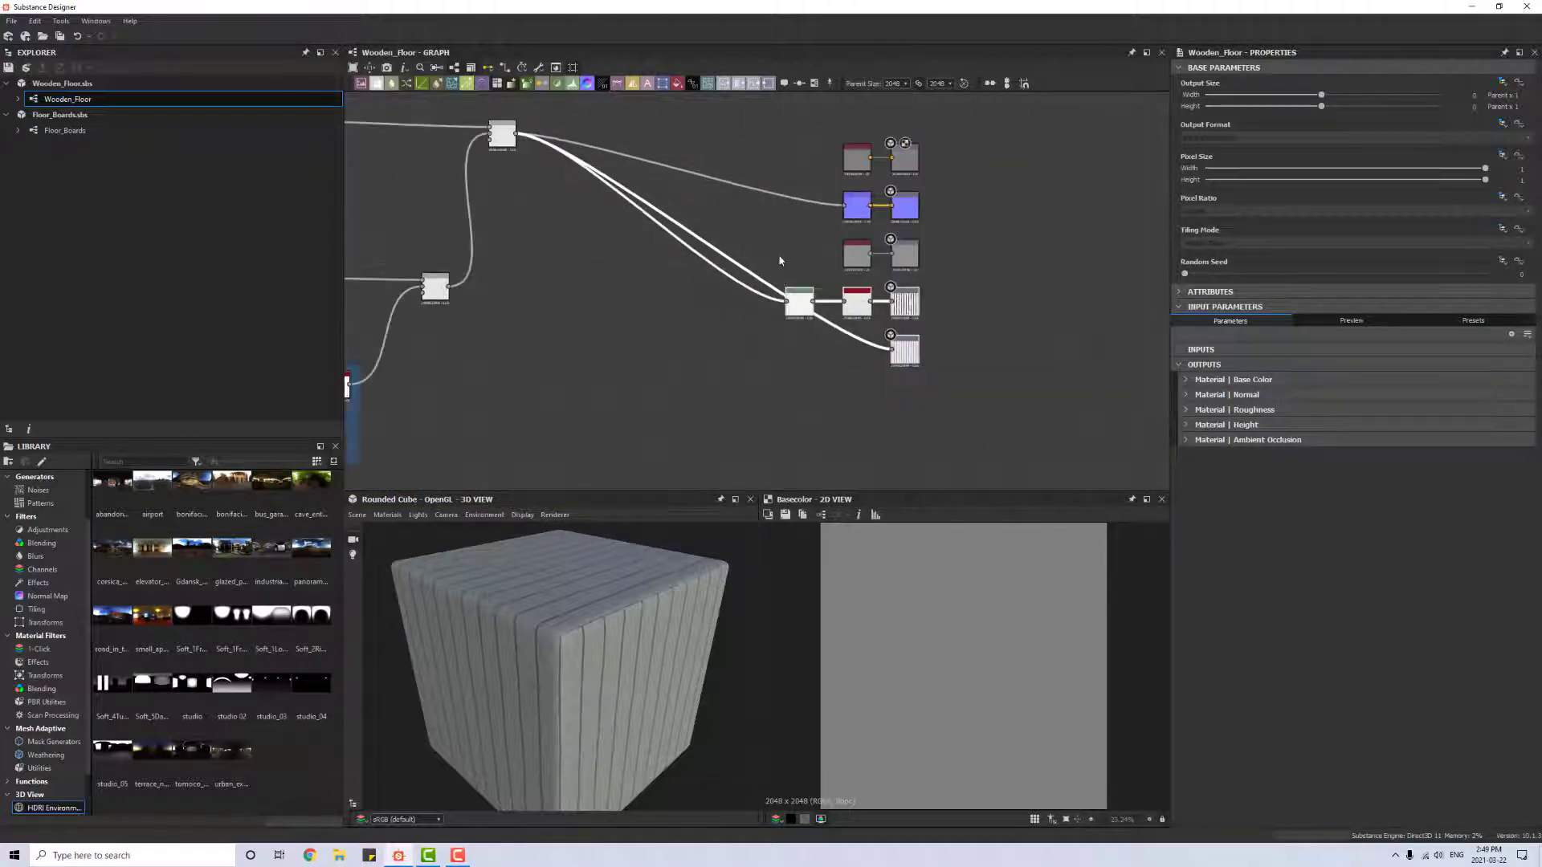
middle_drag(784, 269, 878, 355)
drag(889, 372, 689, 283)
drag(922, 285, 712, 247)
Step: Add a frame around the normal, ambient occlusion and height nodes and title it "Normal,Hieght,AO"
scroll(707, 249, up, 4)
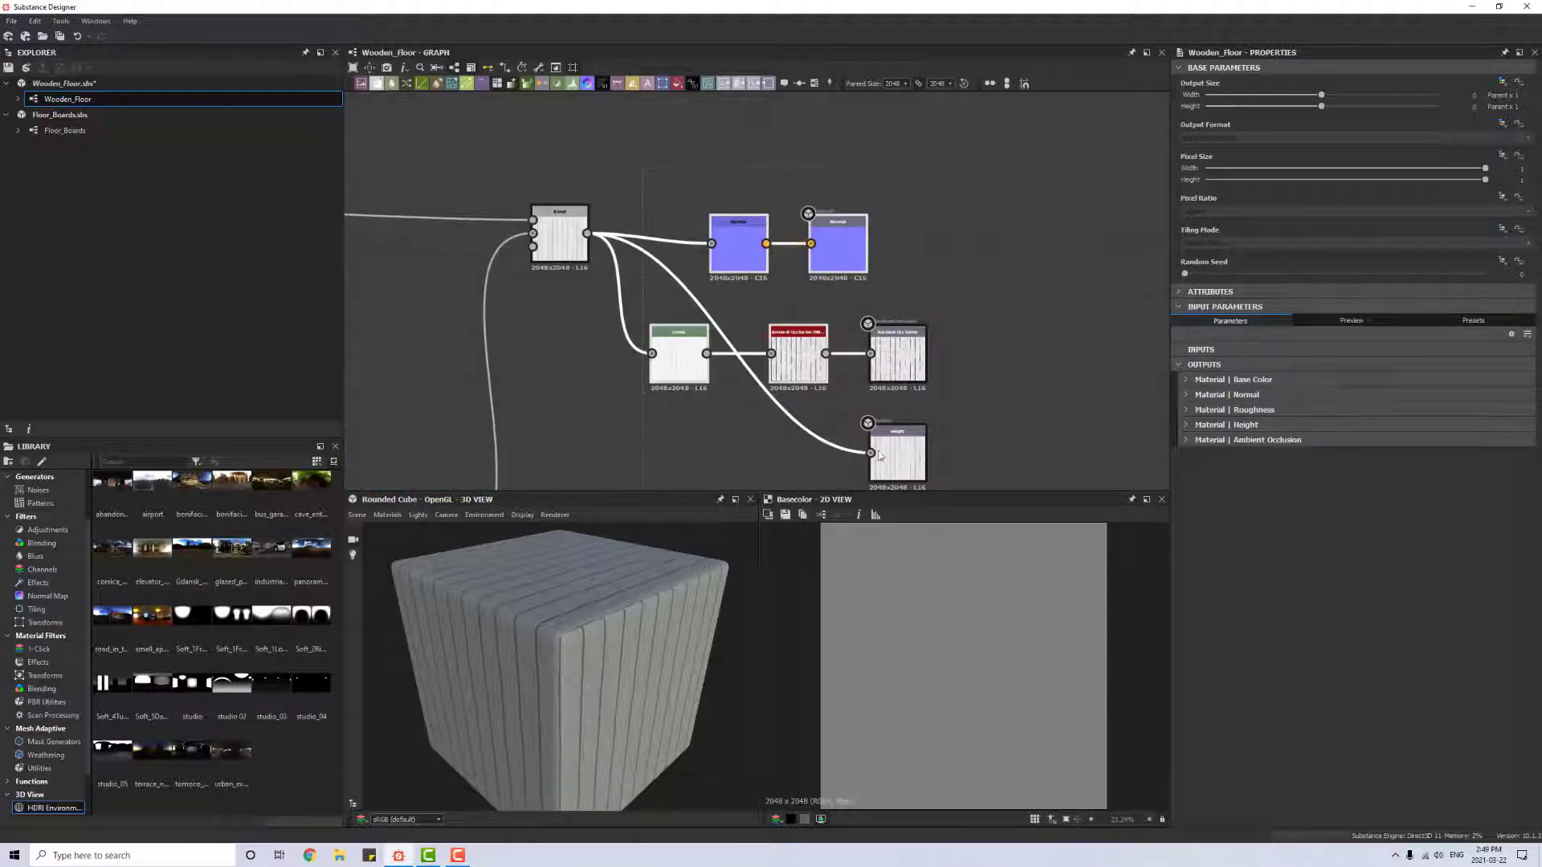
click(814, 83)
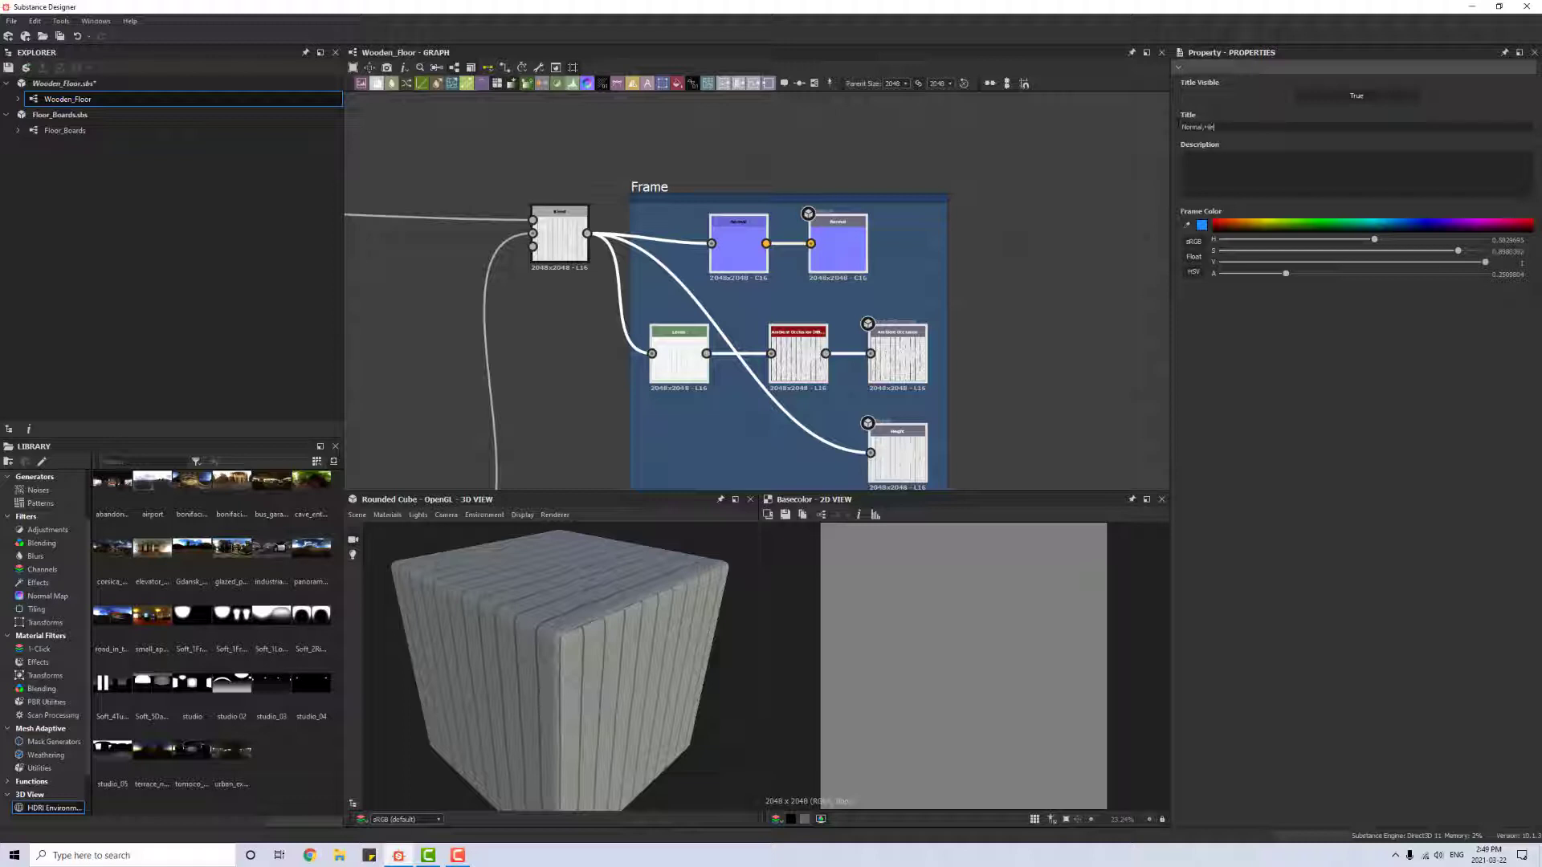
text(O)
key(Return)
Step: Move the base color node pair above the Normal,Hieght,AO frame and the roughness node pair below it
scroll(764, 290, down, 5)
click(808, 193)
middle_drag(863, 236, 918, 279)
drag(1028, 331, 700, 195)
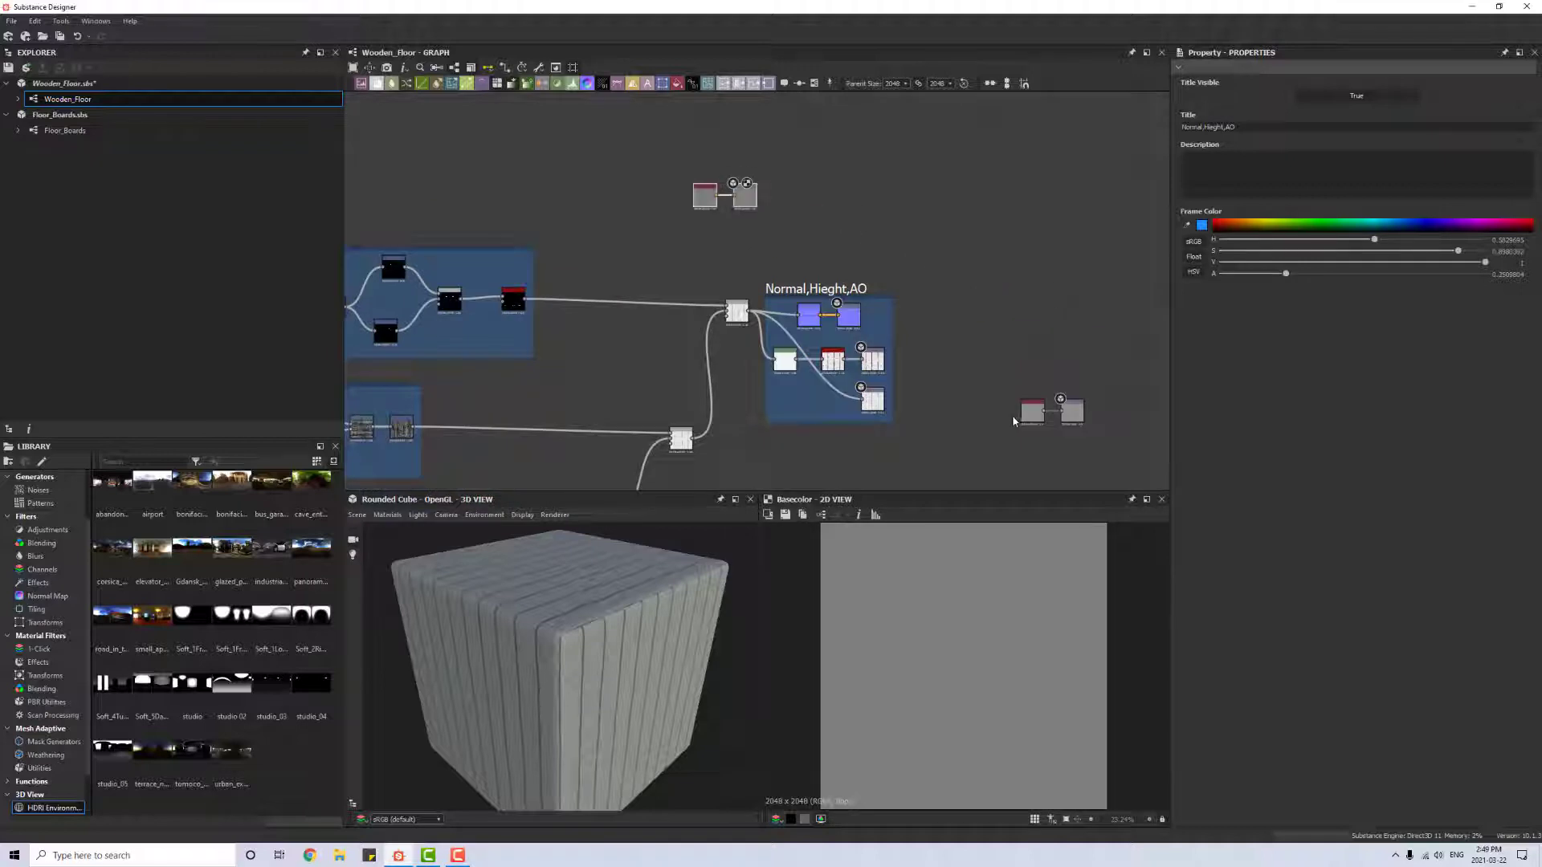
click(1032, 411)
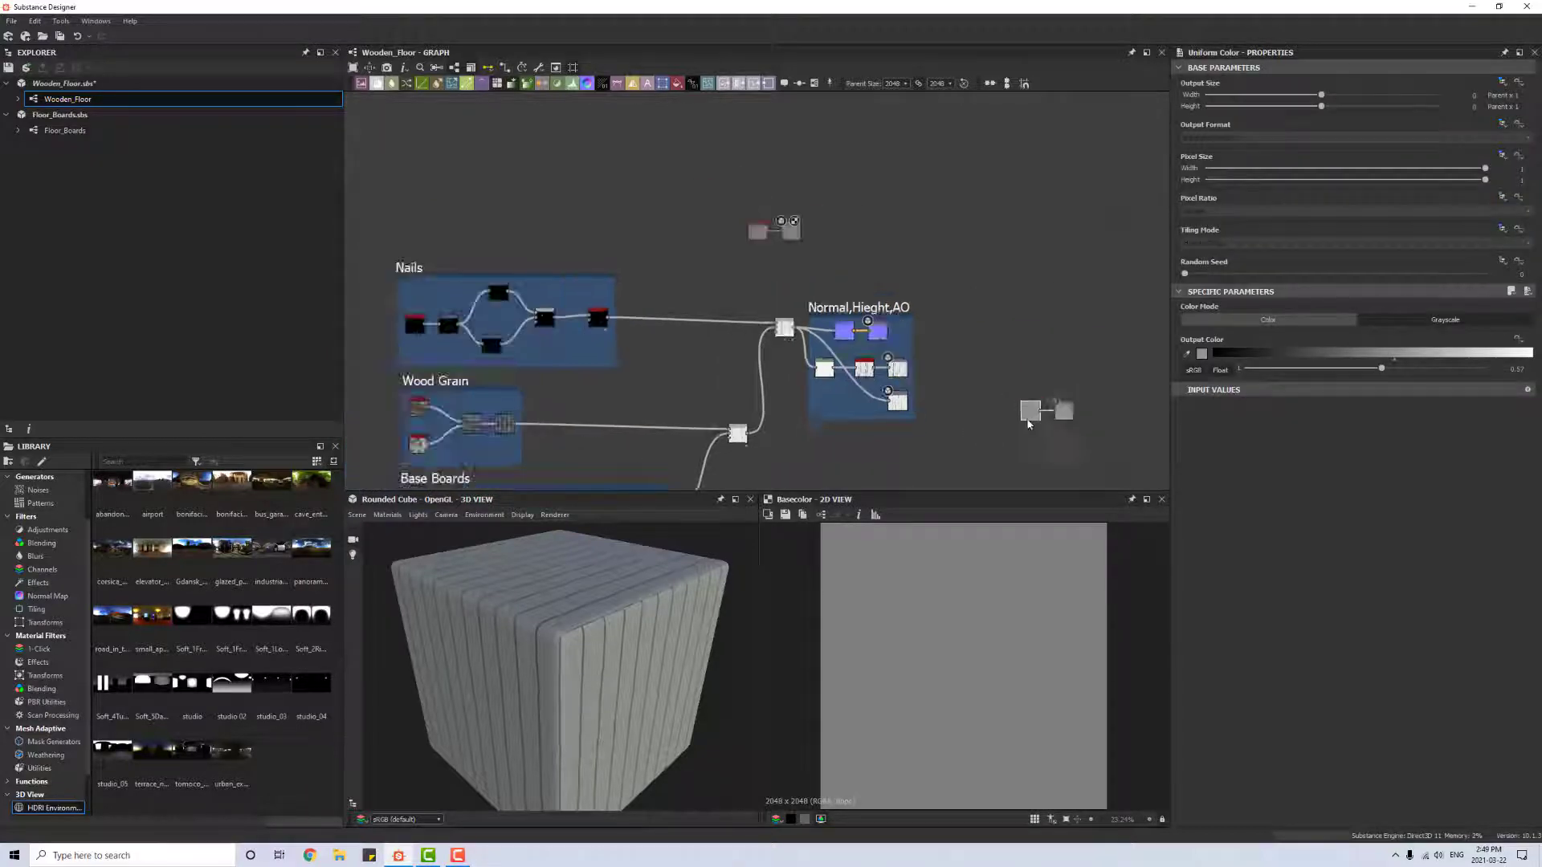
middle_drag(1007, 418, 847, 255)
drag(864, 227, 671, 351)
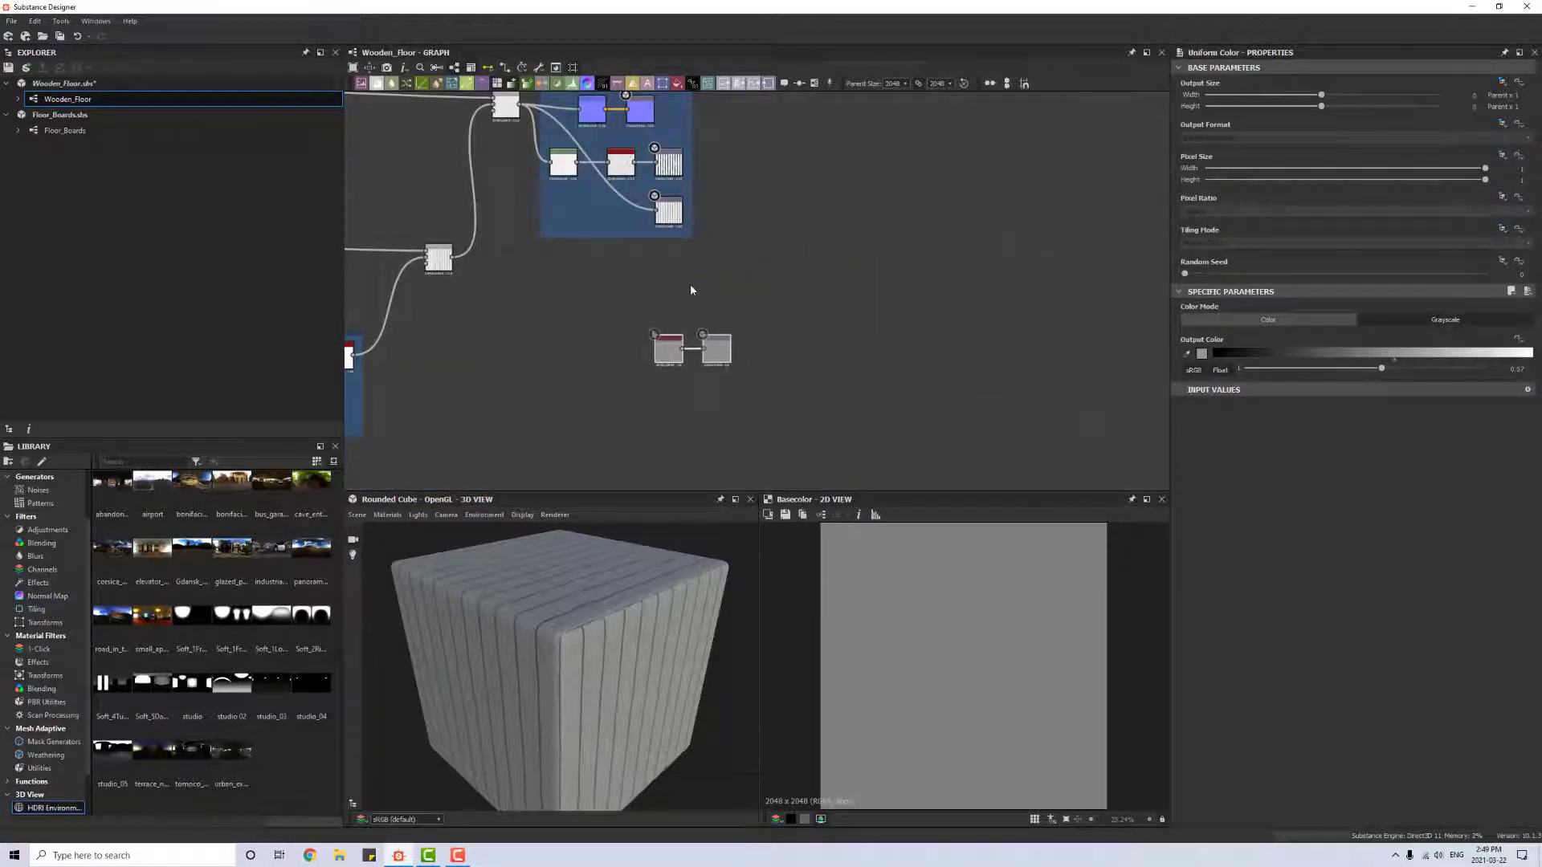
Step: Reposition the roughness node pair above the Normal,Hieght,AO frame and the base color node pair in the empty space below it
scroll(689, 261, up, 1)
middle_drag(687, 253, 1005, 386)
scroll(773, 240, down, 4)
middle_drag(769, 239, 797, 161)
scroll(803, 312, up, 2)
scroll(797, 160, down, 1)
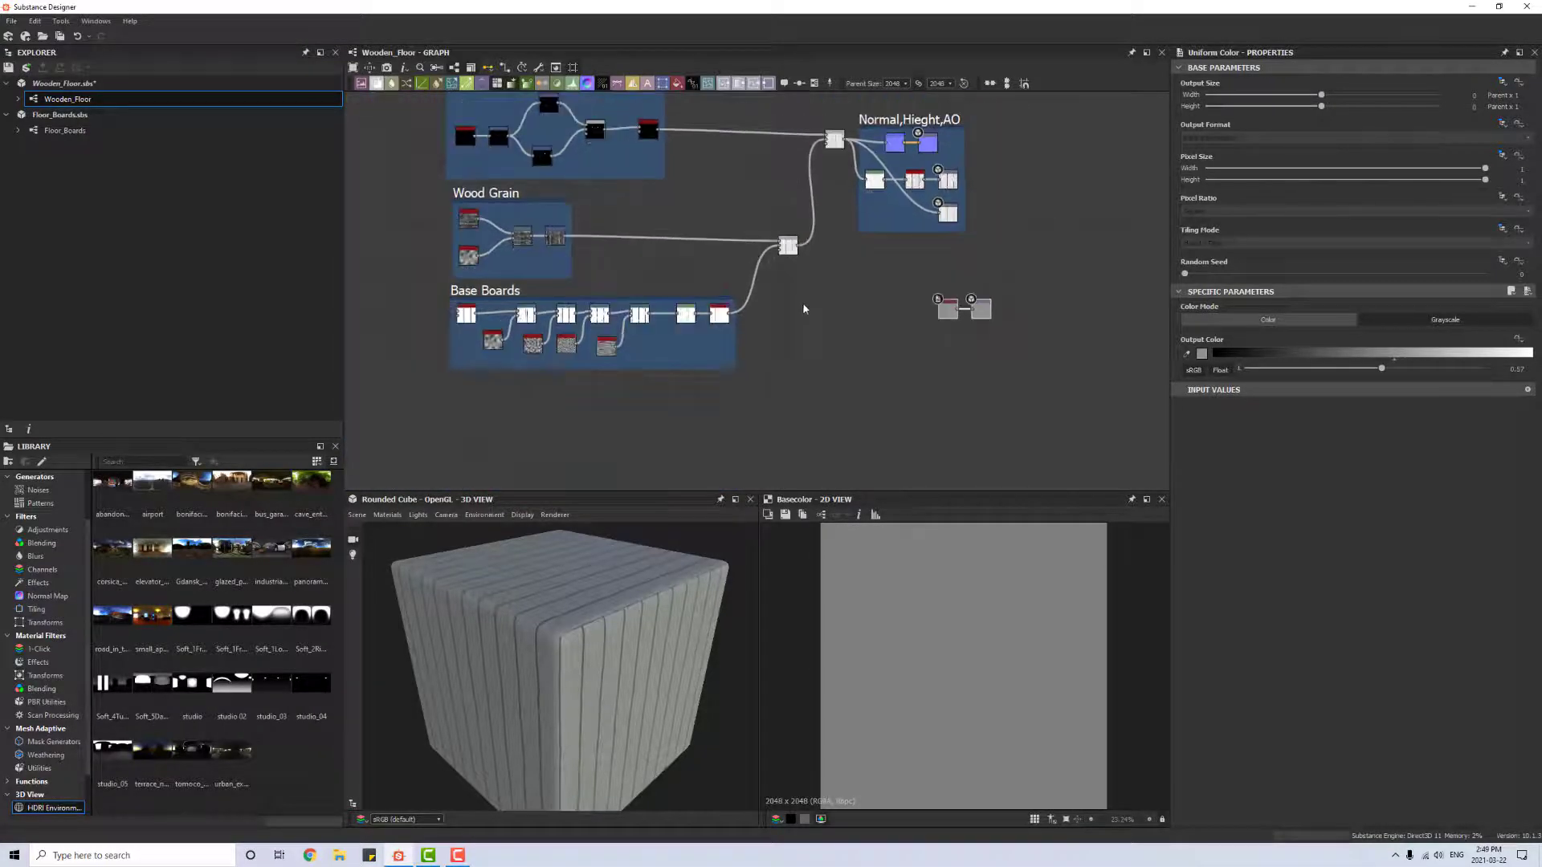
drag(980, 313, 1079, 158)
scroll(1078, 165, down, 7)
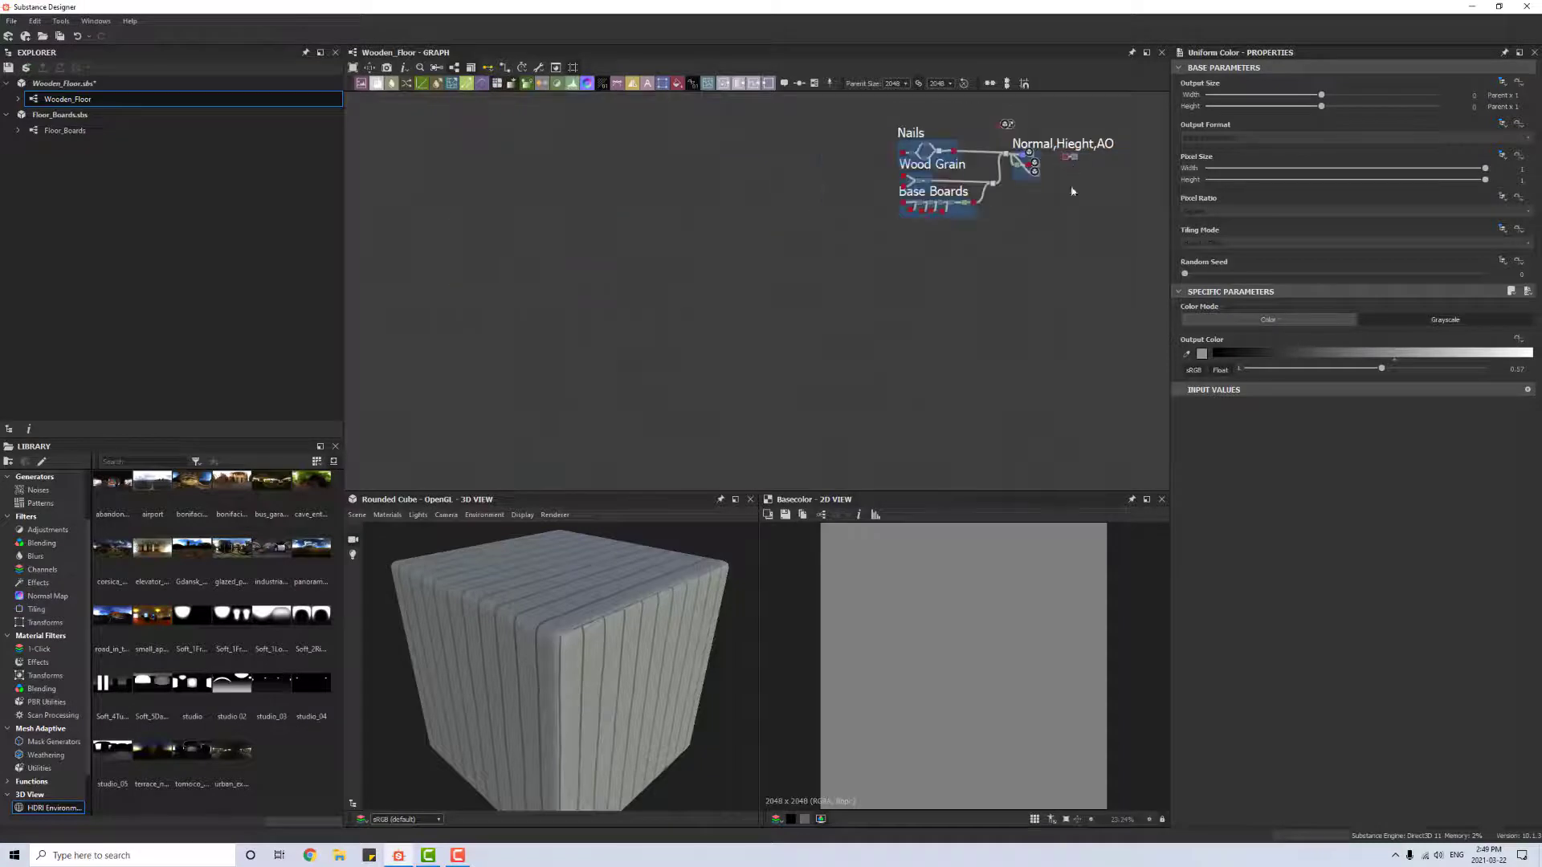
scroll(1089, 159, up, 3)
middle_drag(1110, 139, 971, 155)
scroll(970, 153, up, 9)
scroll(740, 302, up, 3)
scroll(740, 302, down, 11)
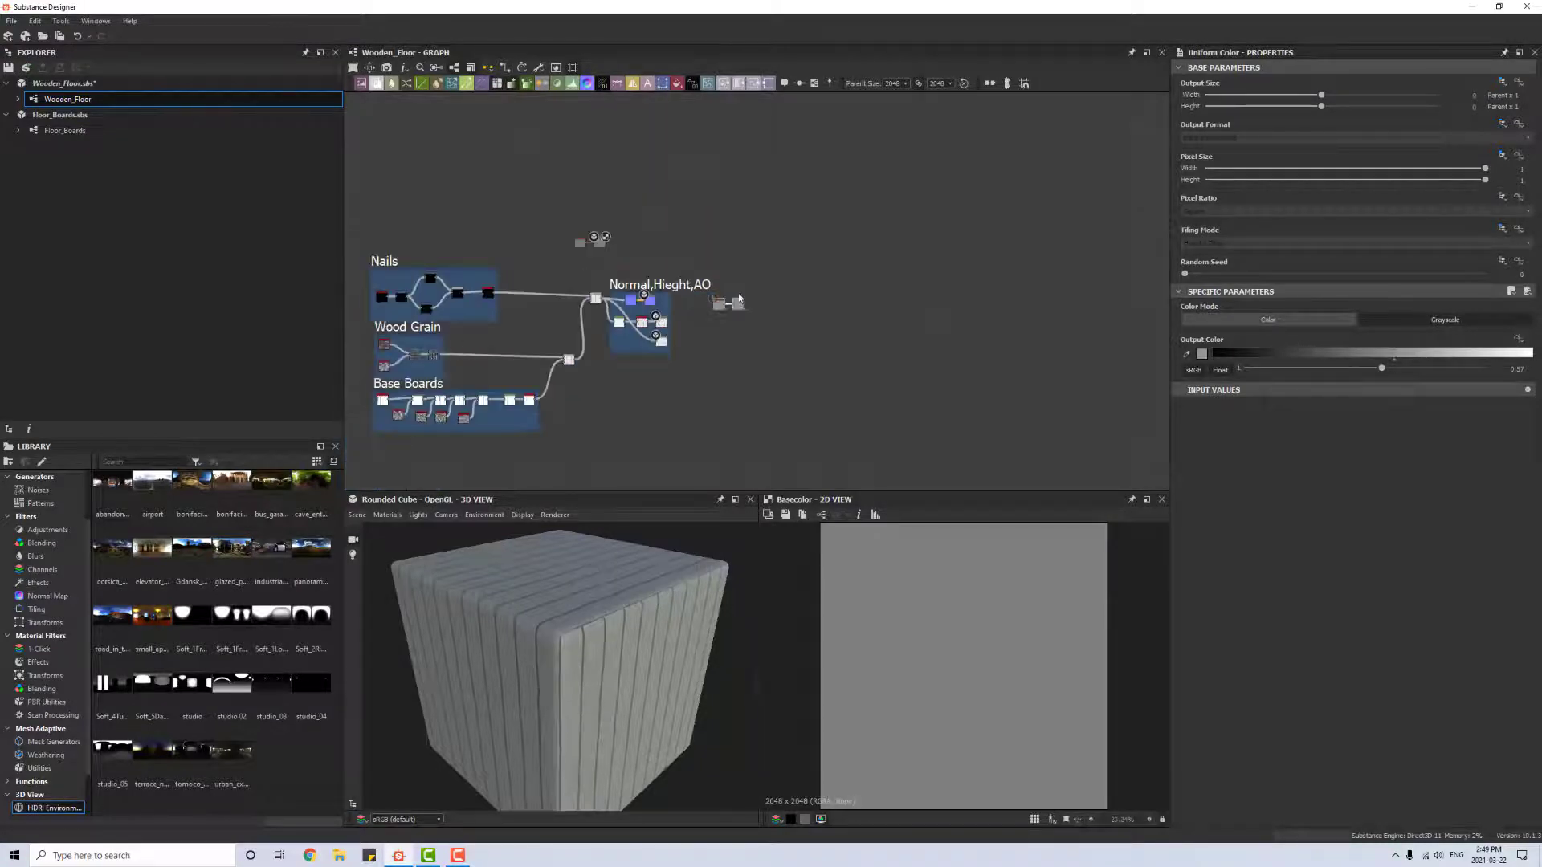
drag(739, 303, 741, 189)
drag(584, 253, 657, 426)
Step: Delete the Uniform Color node feeding the Base Color output, keeping the output node selected
scroll(646, 406, up, 6)
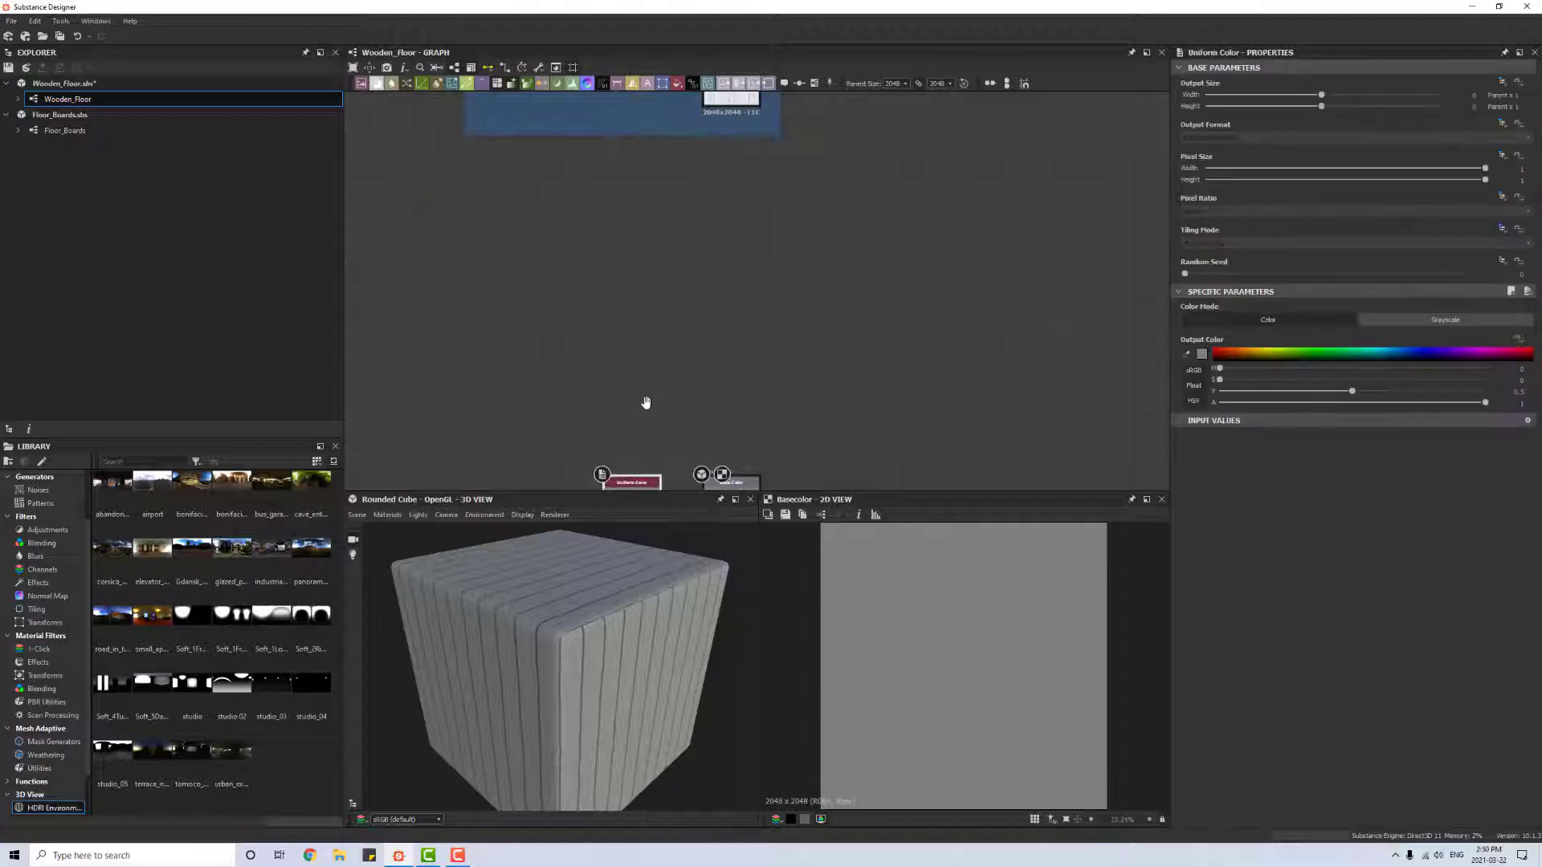
key(Delete)
middle_drag(573, 361, 730, 408)
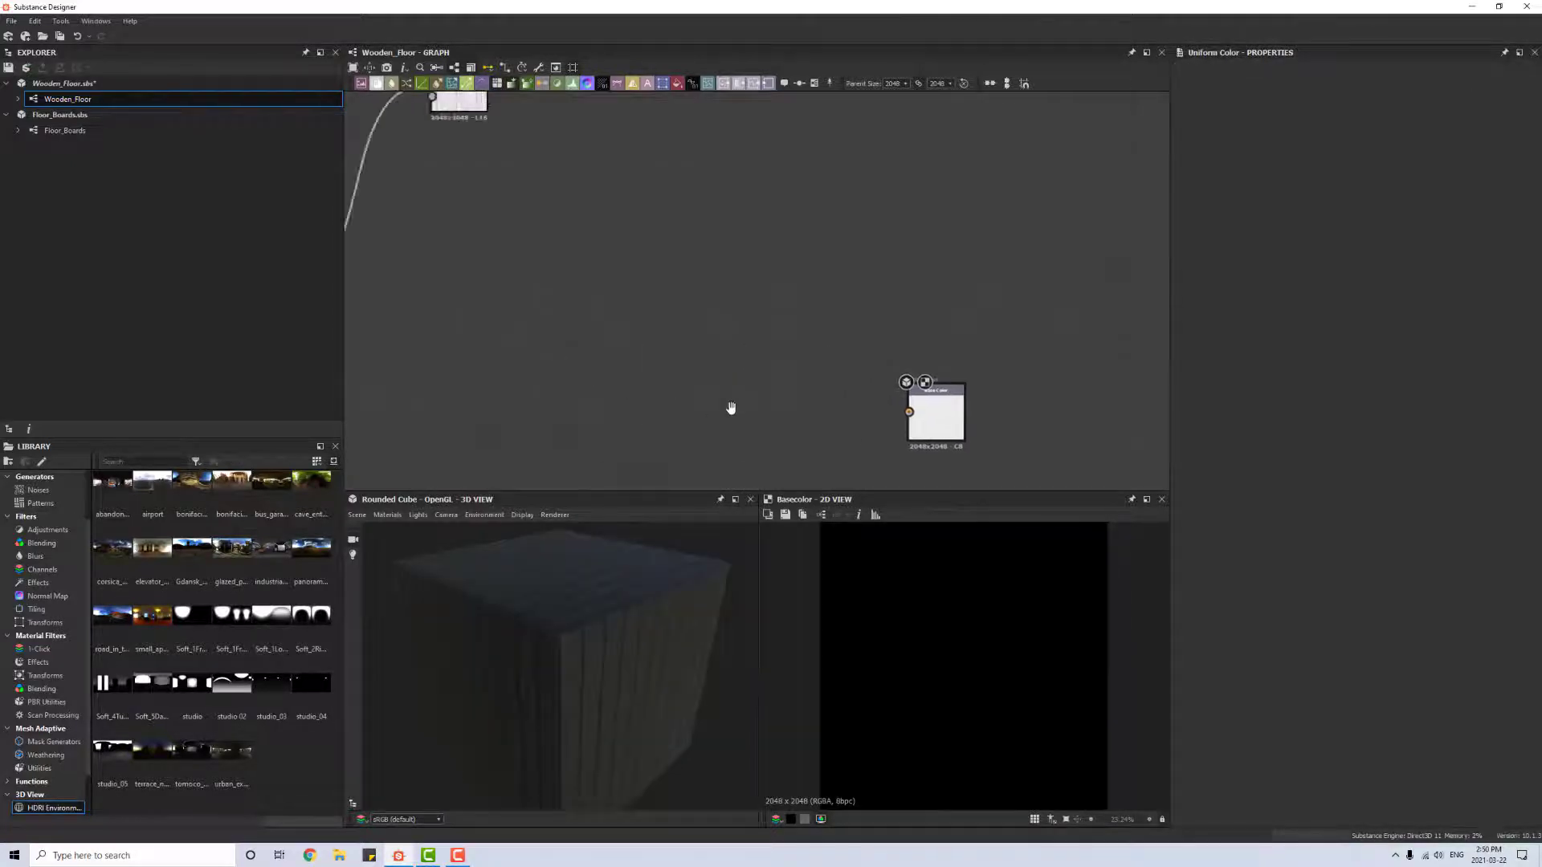
scroll(732, 407, down, 7)
scroll(723, 403, up, 3)
click(851, 407)
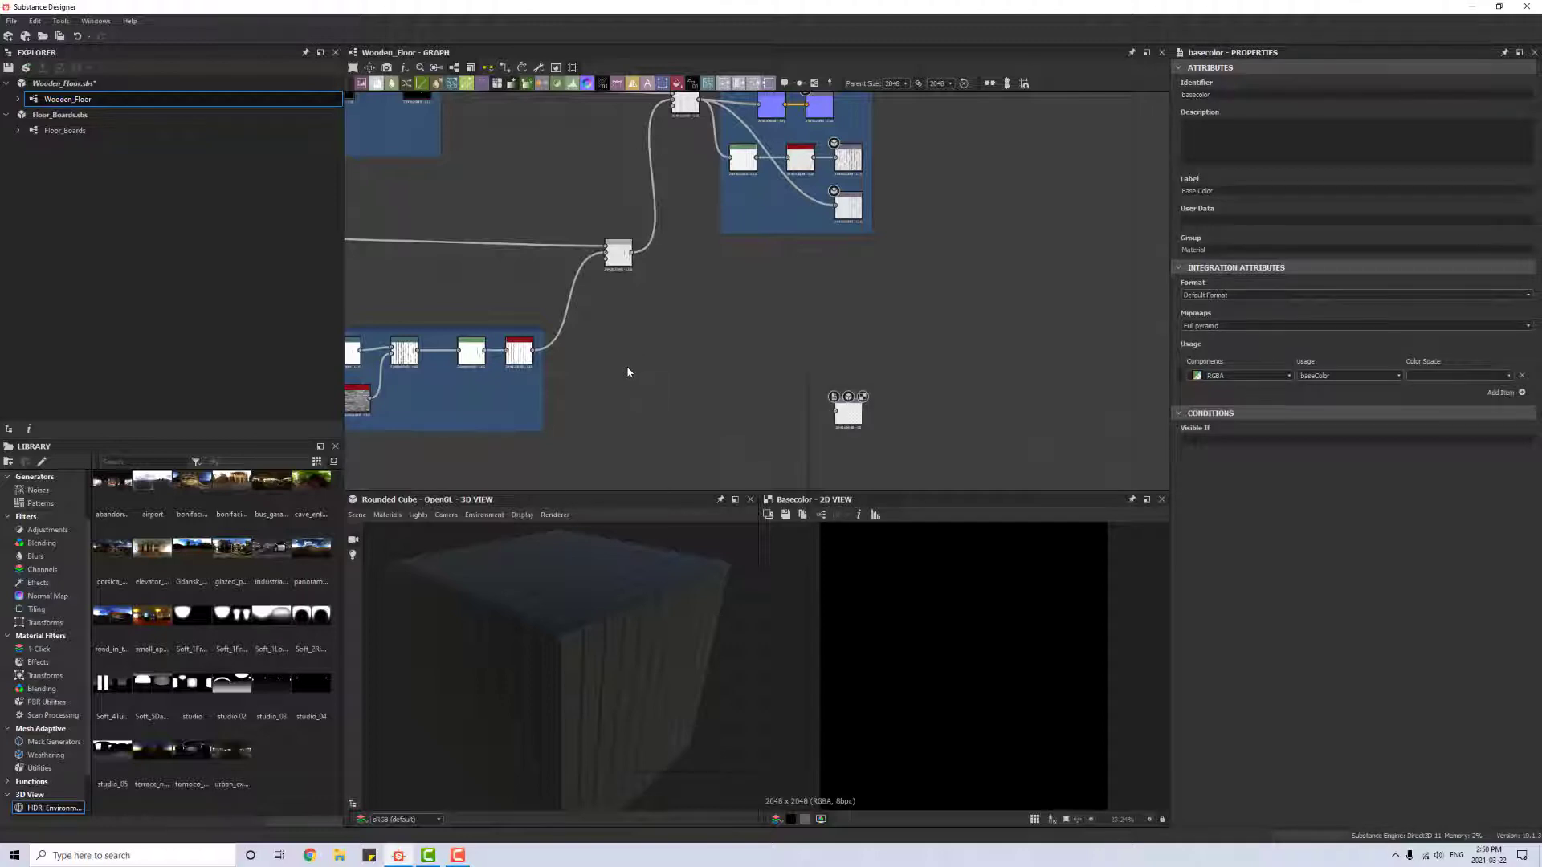
Step: Add a Uniform Color node before the Base Color output, duplicate it, and place the copy directly beneath the original
key(space)
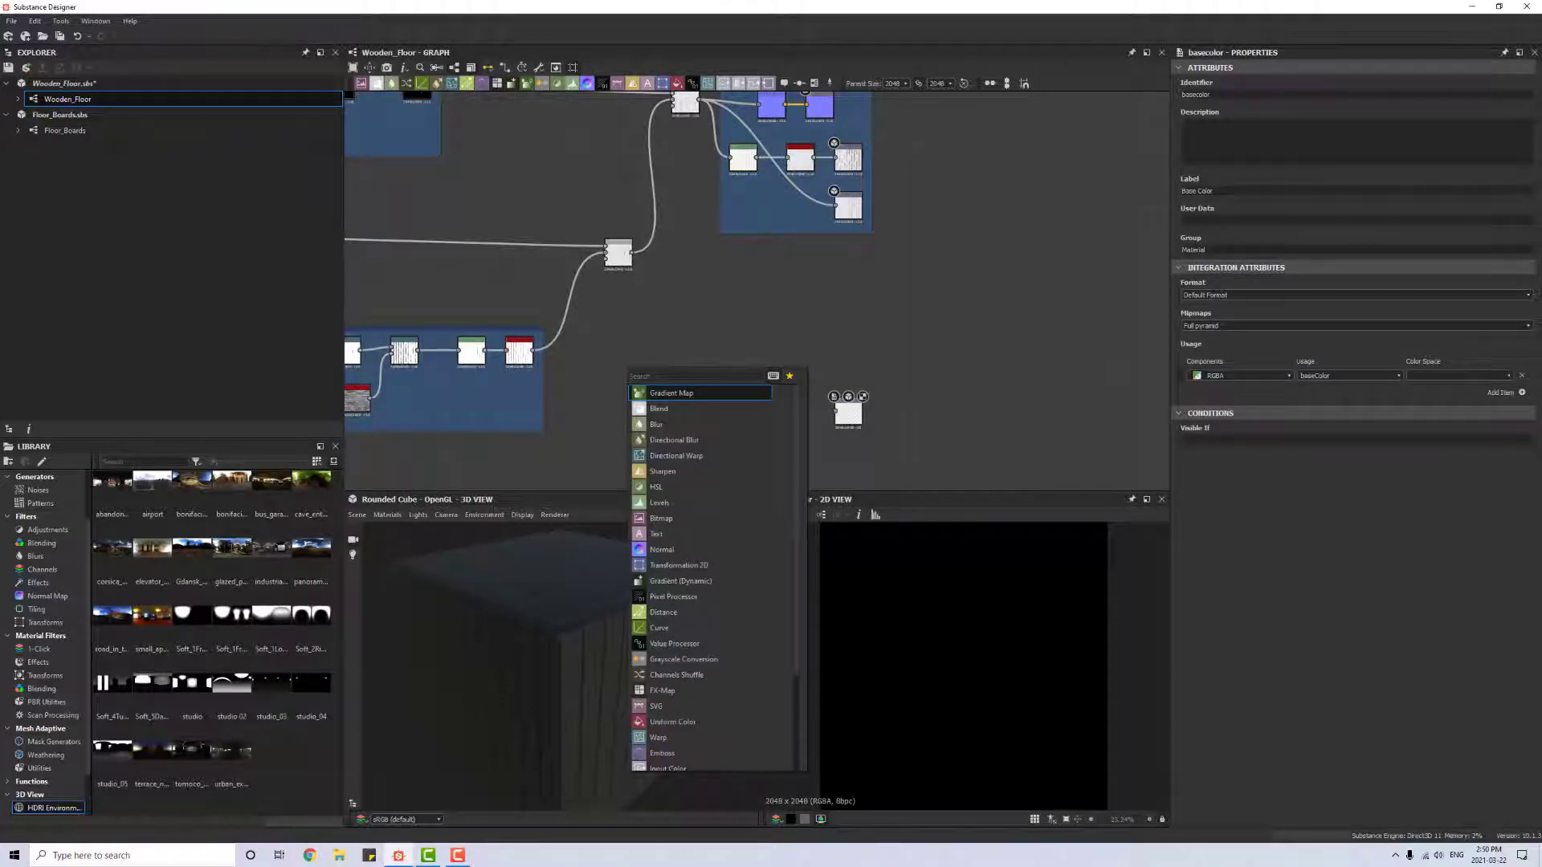
text(unif)
click(714, 398)
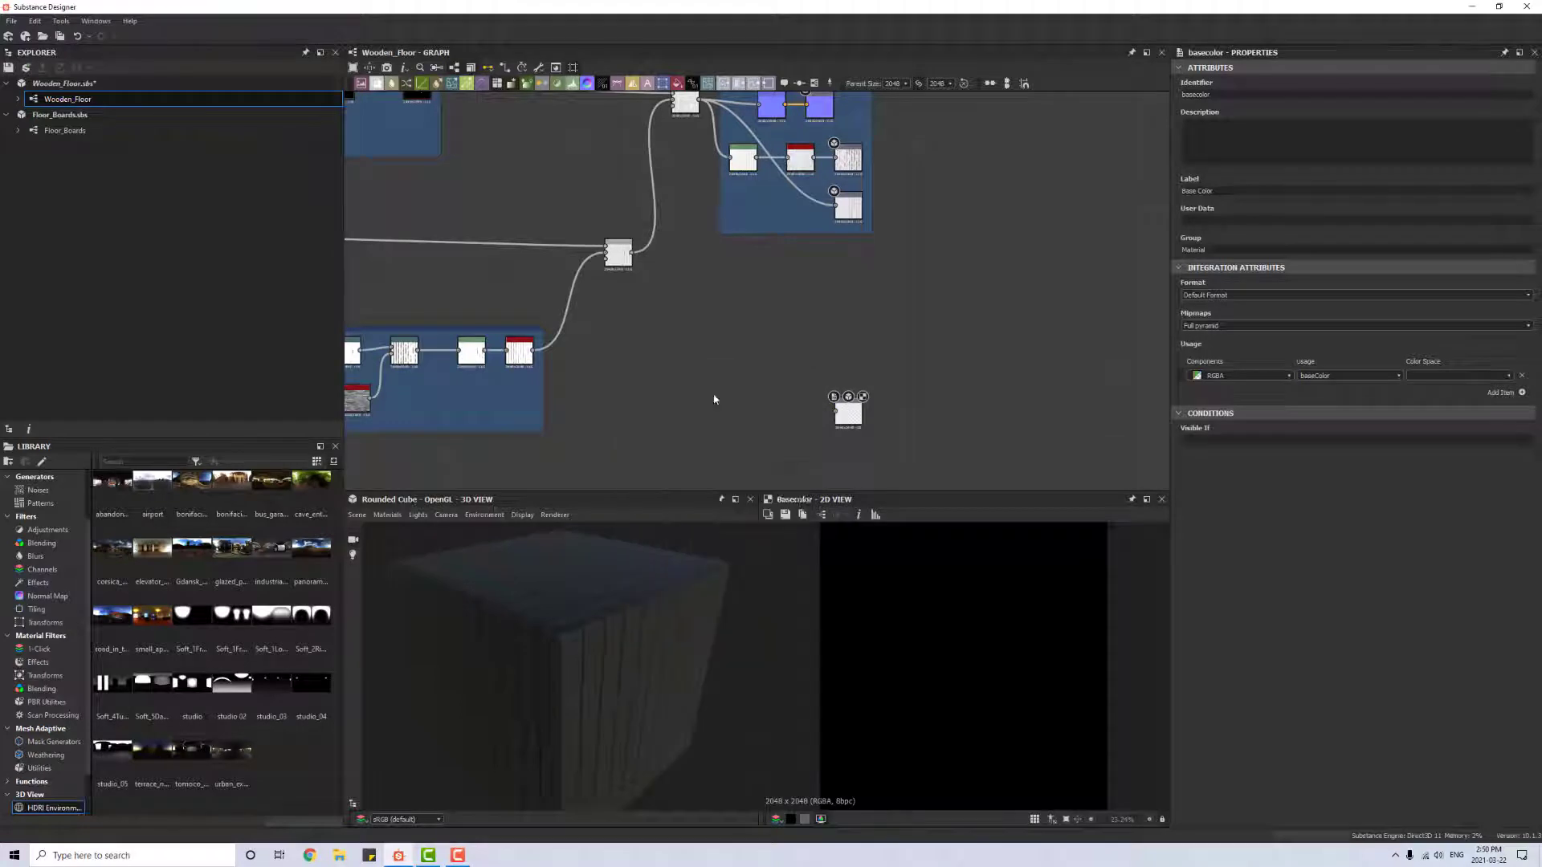
drag(629, 360, 667, 352)
key(ctrl+c)
key(ctrl+v)
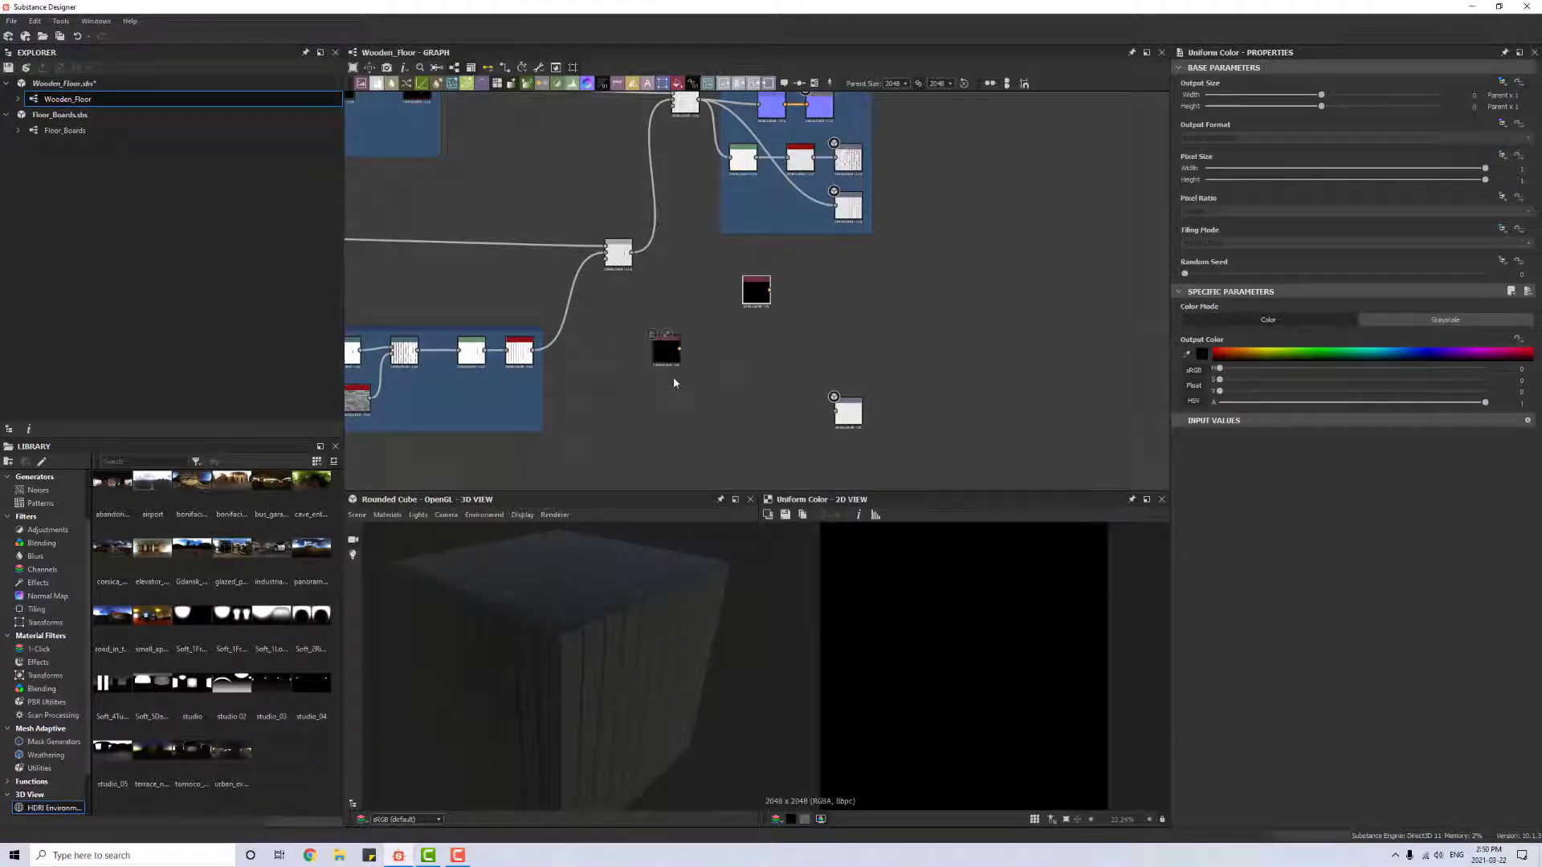
drag(760, 288, 673, 393)
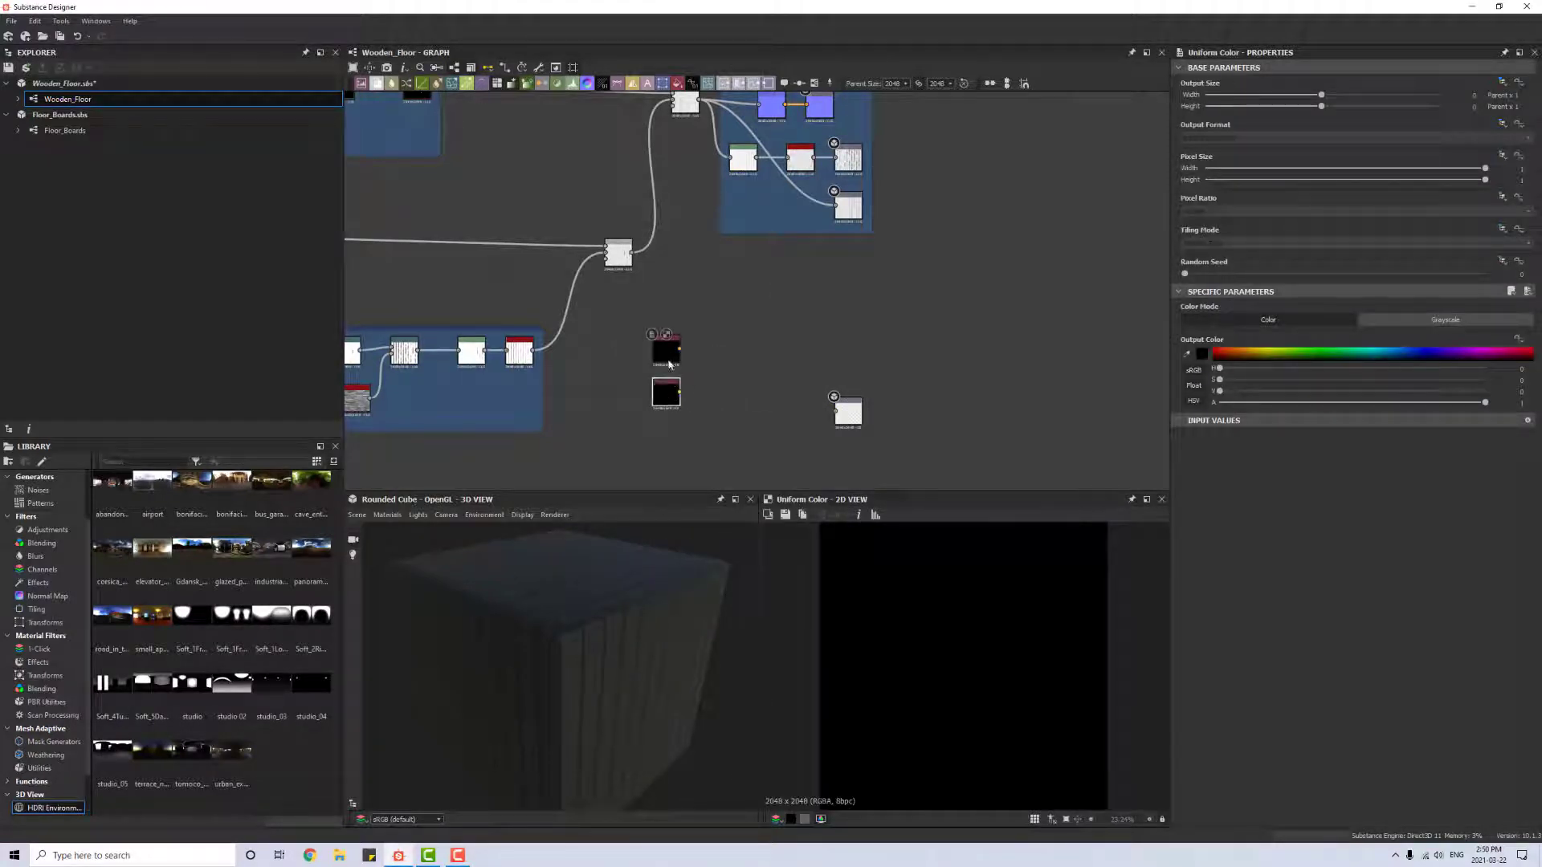
Step: Set the upper Uniform Color to a light brown with hue about 0.09, saturation 0.24 and value about 0.52
click(669, 364)
drag(1244, 352, 1244, 352)
drag(1351, 391, 1312, 392)
drag(1424, 388, 1364, 397)
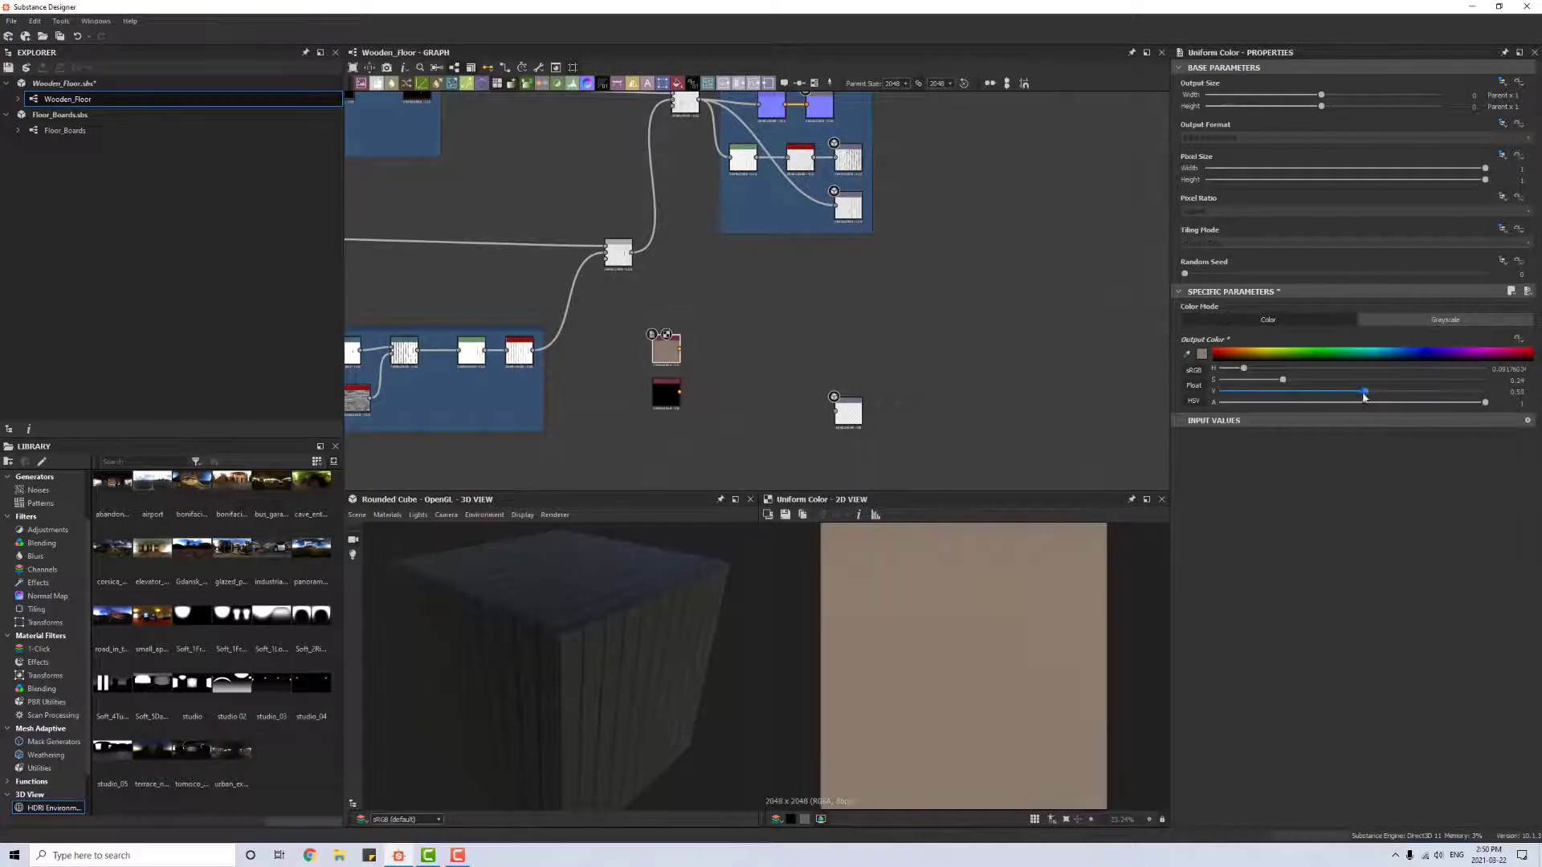
Step: Set the lower Uniform Color to a dark brown with saturation about 0.81 and value about 0.21
click(666, 393)
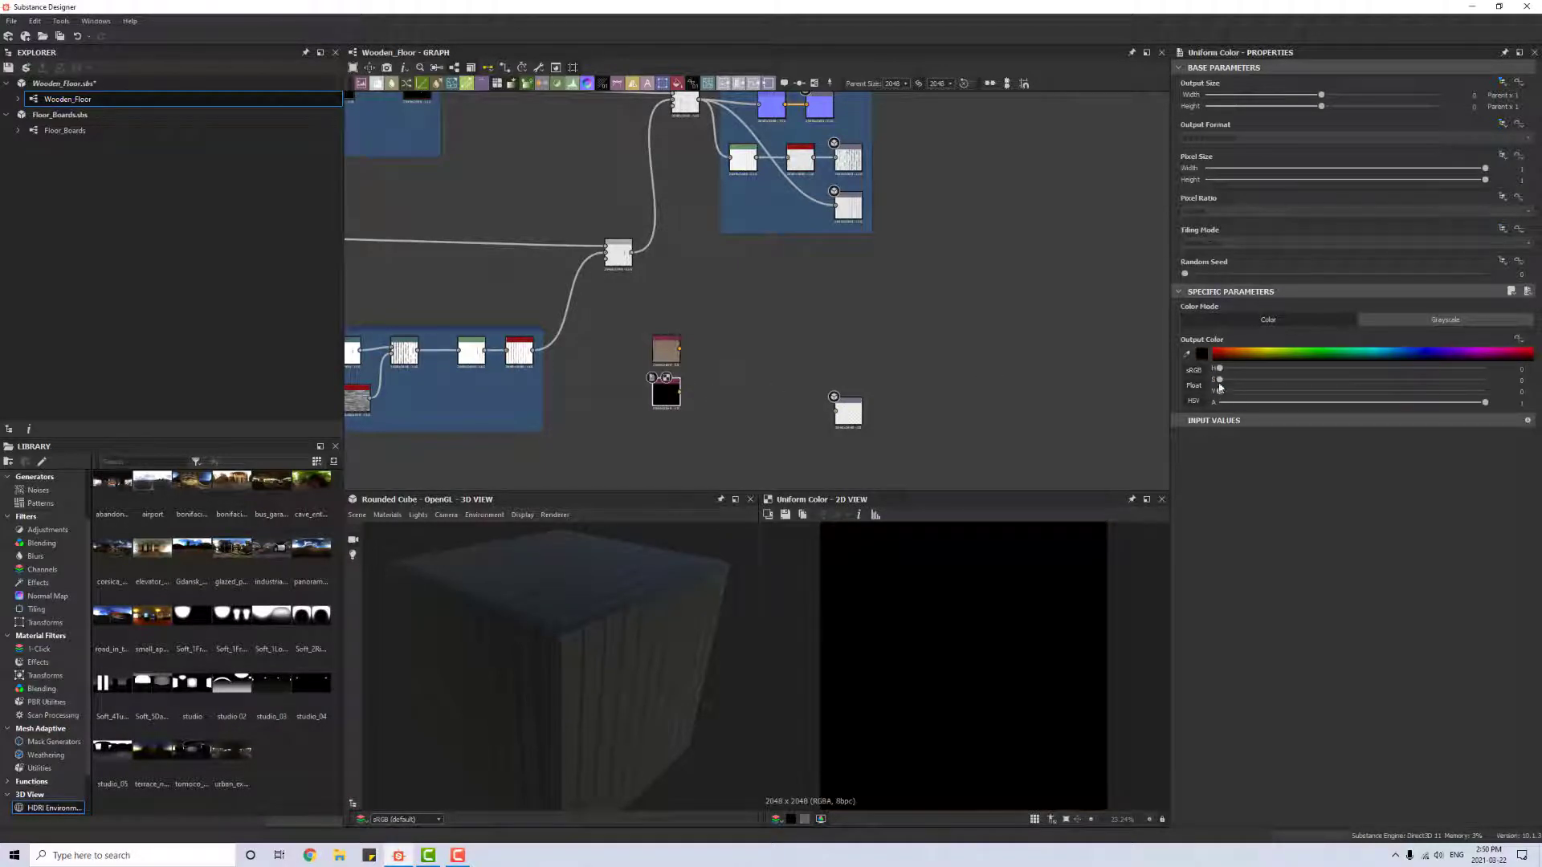
drag(1241, 354, 1272, 391)
drag(1485, 379, 1429, 387)
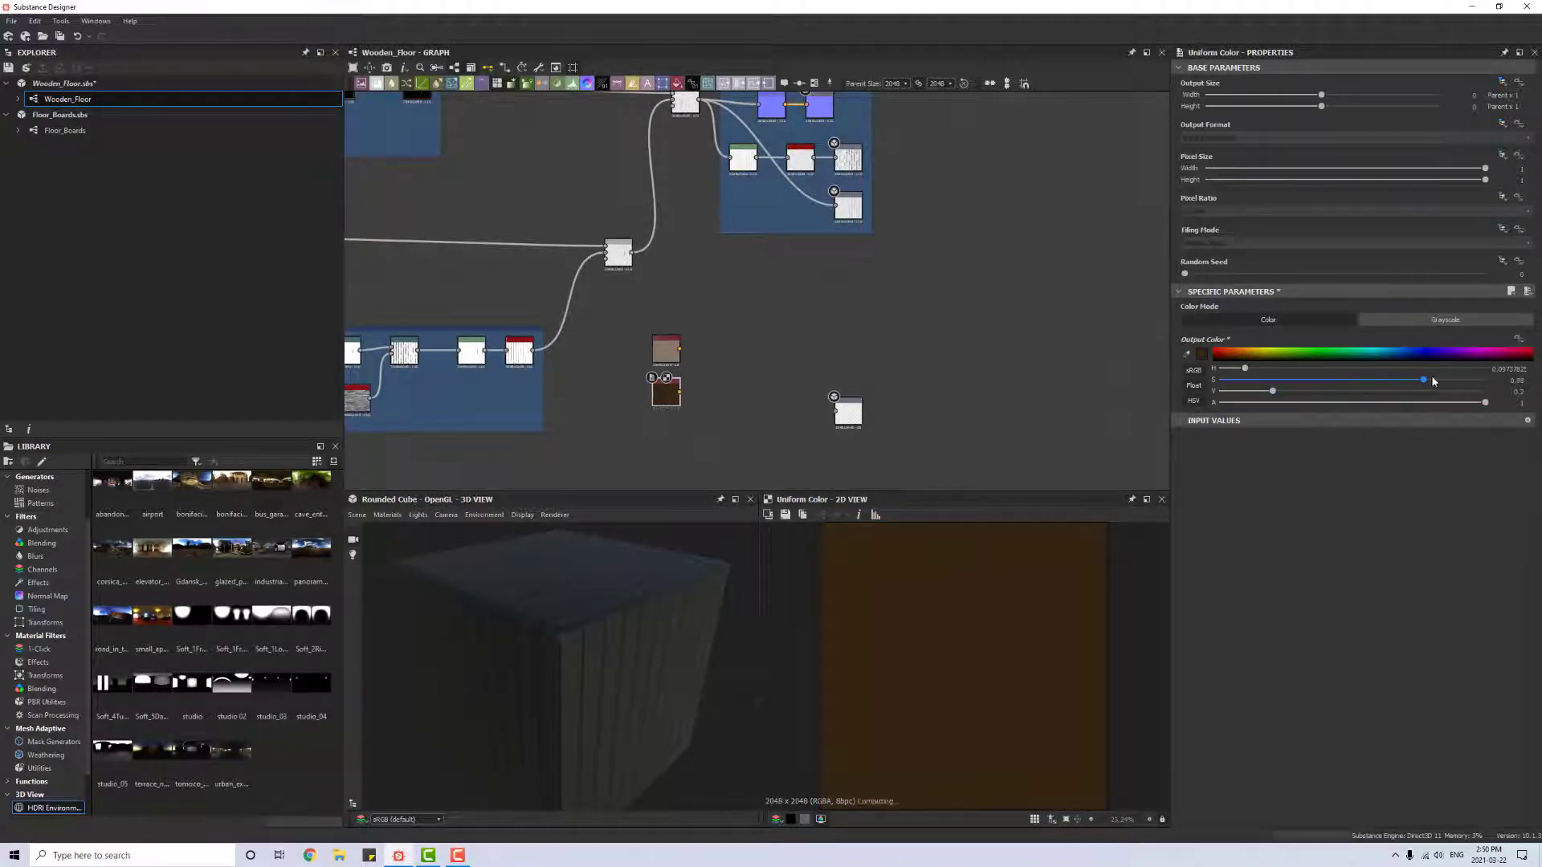
drag(1435, 381, 1434, 379)
Step: Move the Base Color output node farther away from the two Uniform Color nodes to make room between them
drag(675, 399, 705, 412)
scroll(807, 390, up, 6)
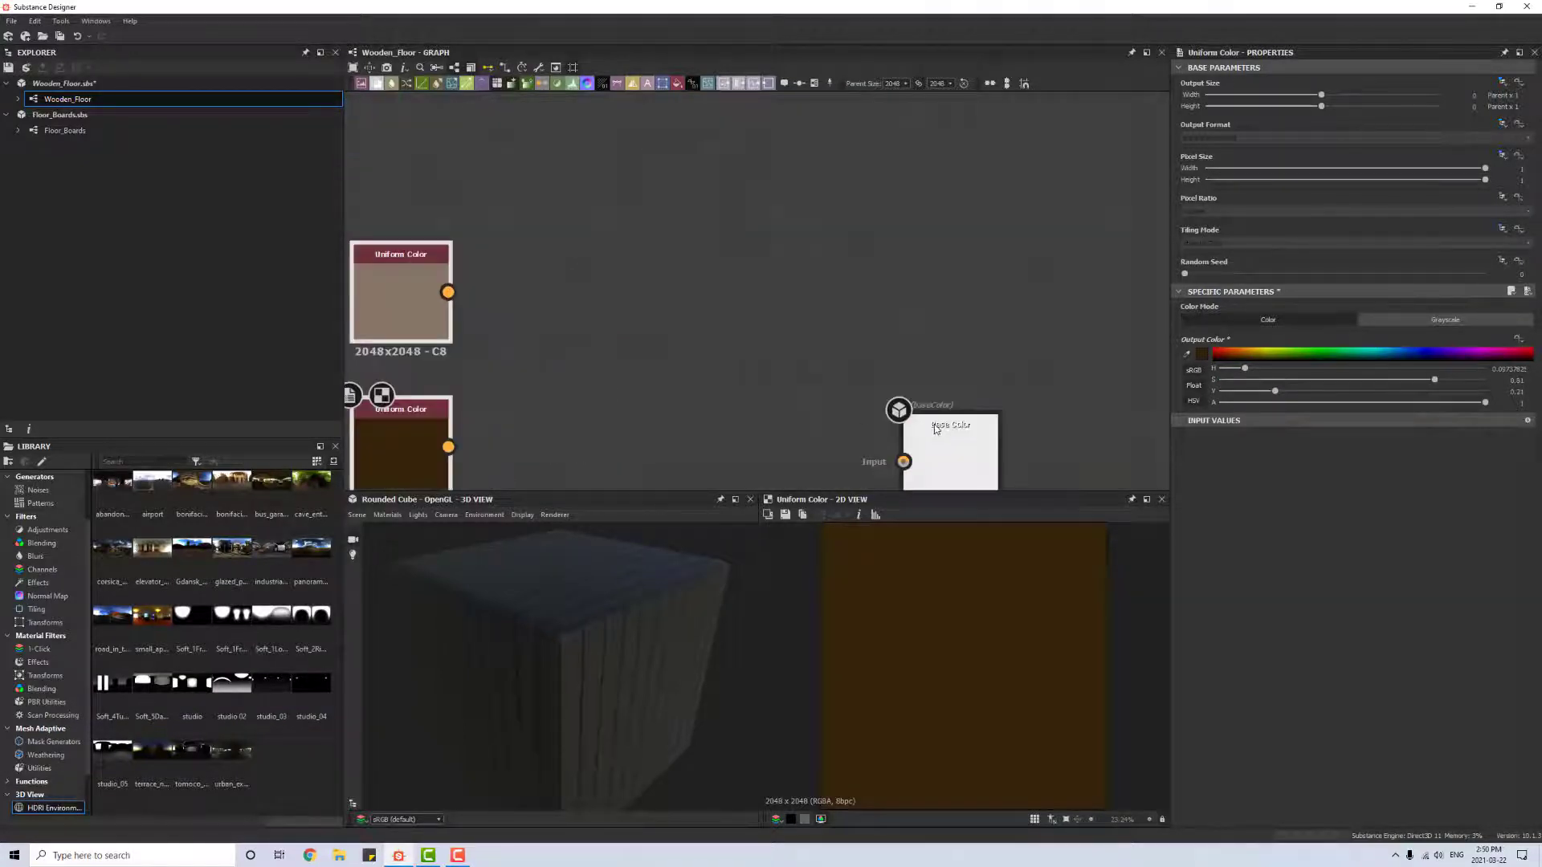
drag(941, 427, 972, 318)
scroll(972, 318, down, 6)
middle_drag(975, 313, 757, 363)
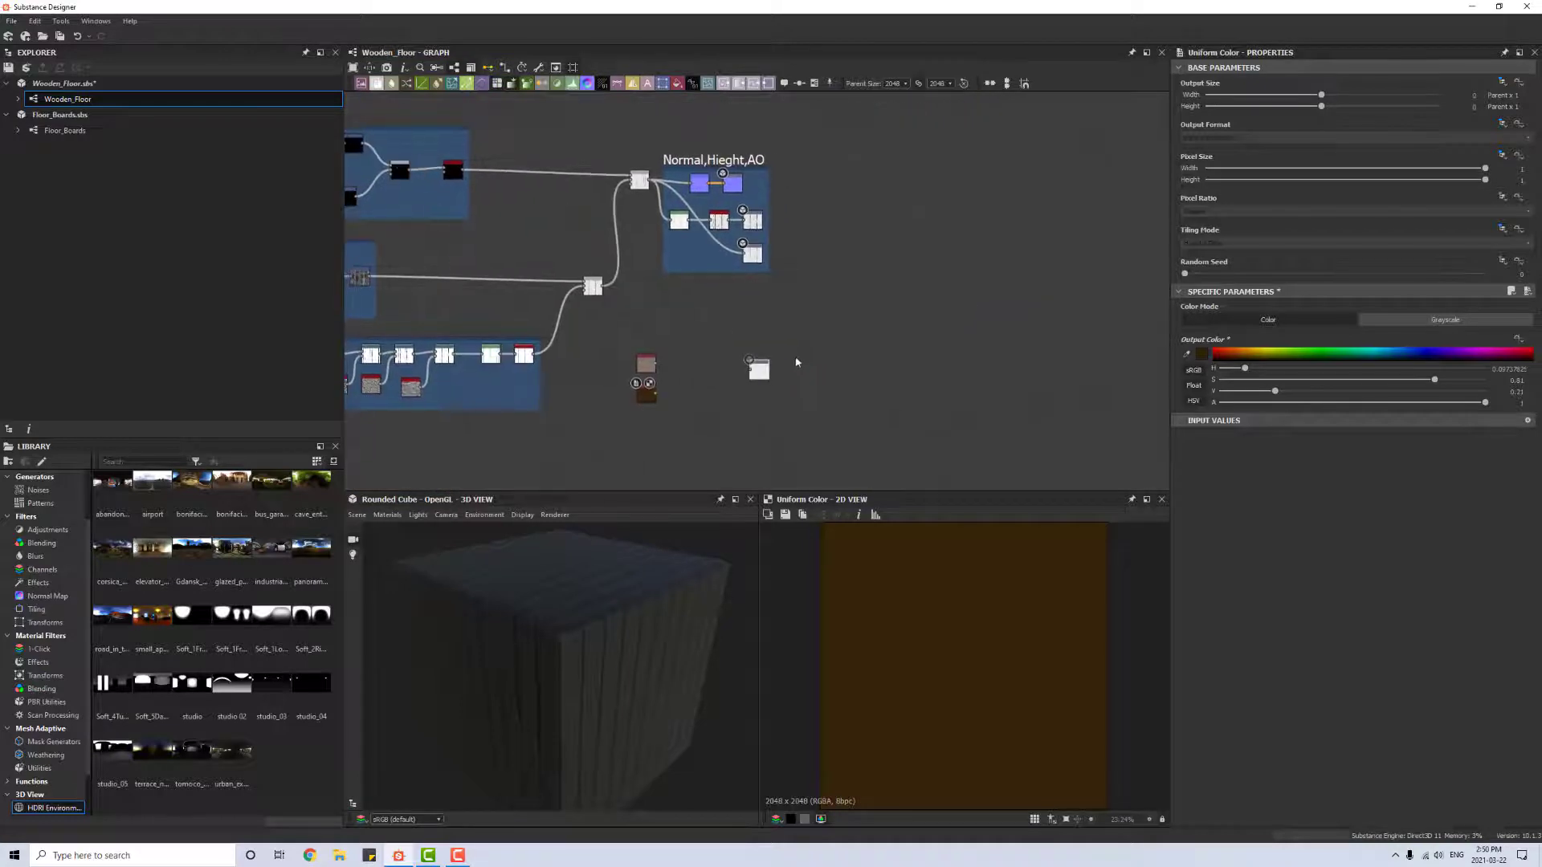
drag(756, 363, 951, 383)
scroll(634, 378, up, 6)
middle_drag(787, 369, 869, 374)
scroll(866, 373, down, 4)
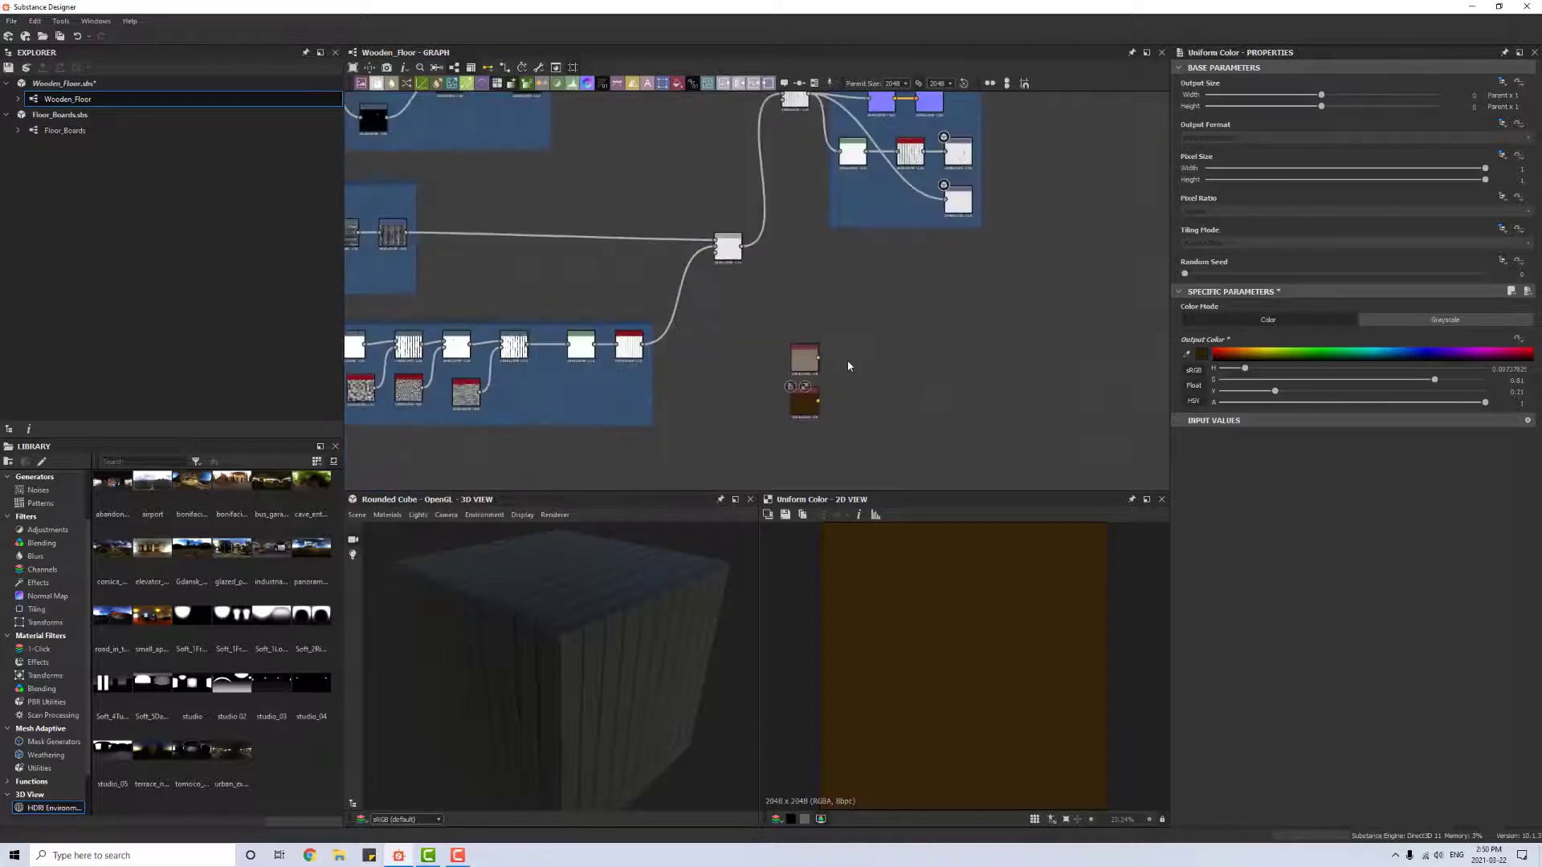
Step: Add a Blend node combining the light and dark brown colors, with the Base Boards output as its opacity mask
key(space)
click(901, 412)
drag(871, 366, 872, 377)
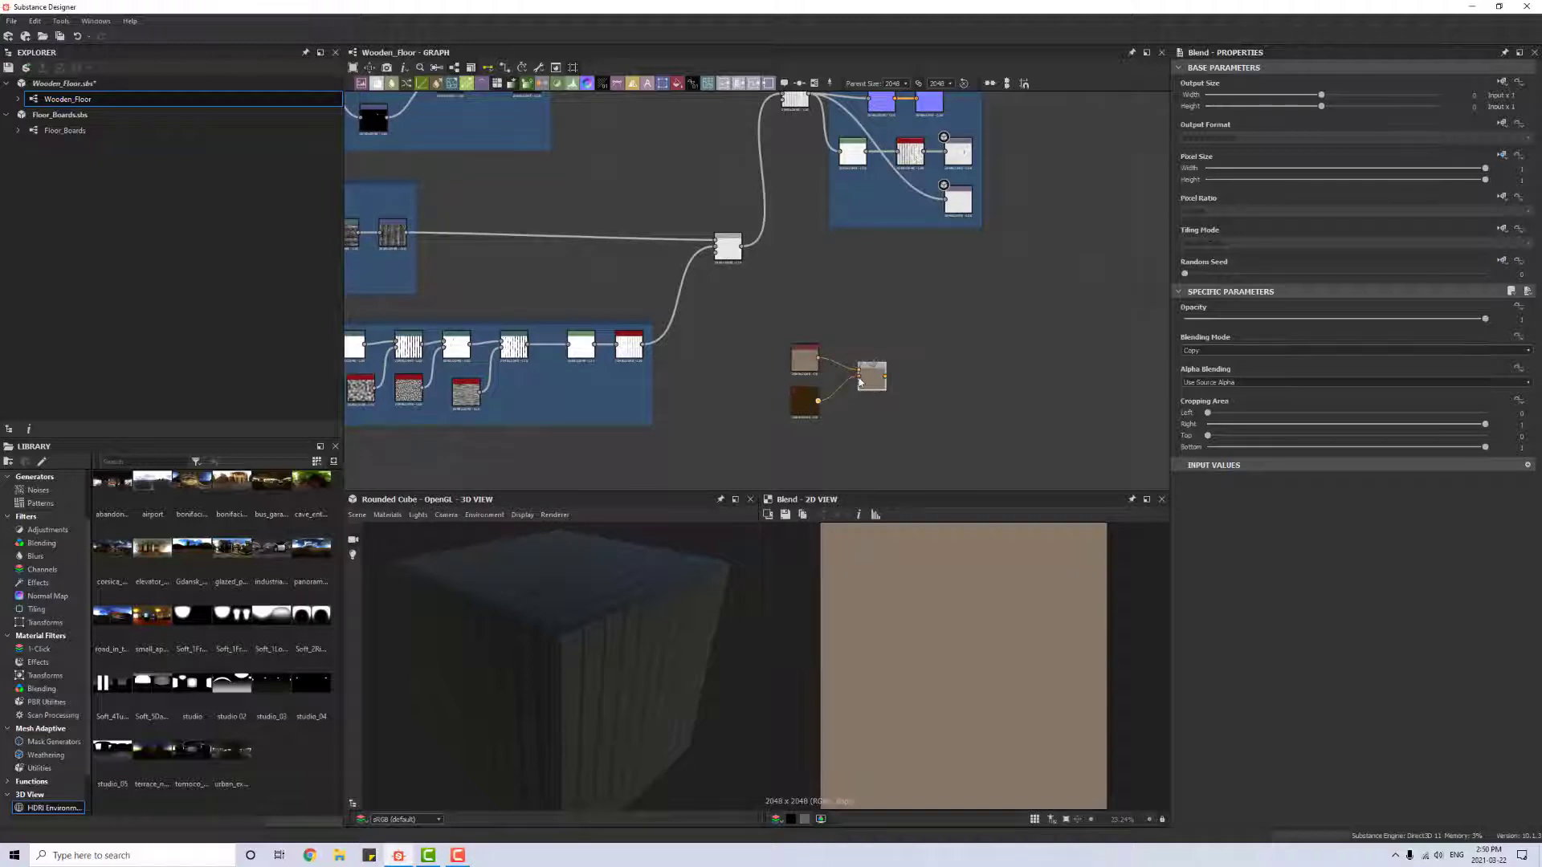
scroll(634, 364, up, 2)
drag(645, 341, 955, 393)
Step: Try the Add (Linear Dodge) and Multiply blending modes on the color blend, and return it to Copy
click(1221, 350)
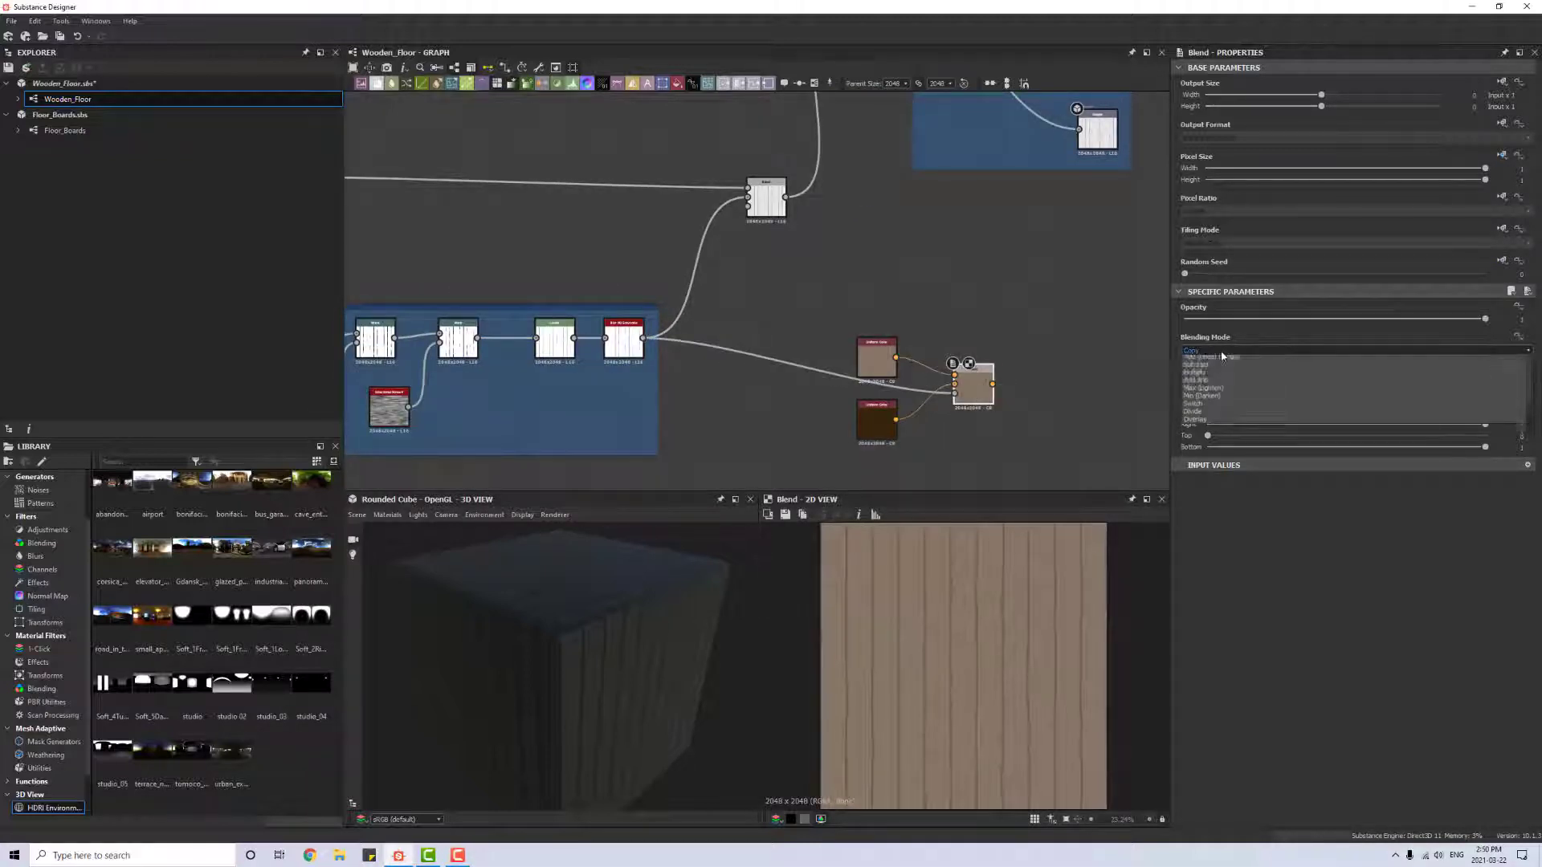
click(1233, 391)
click(1218, 350)
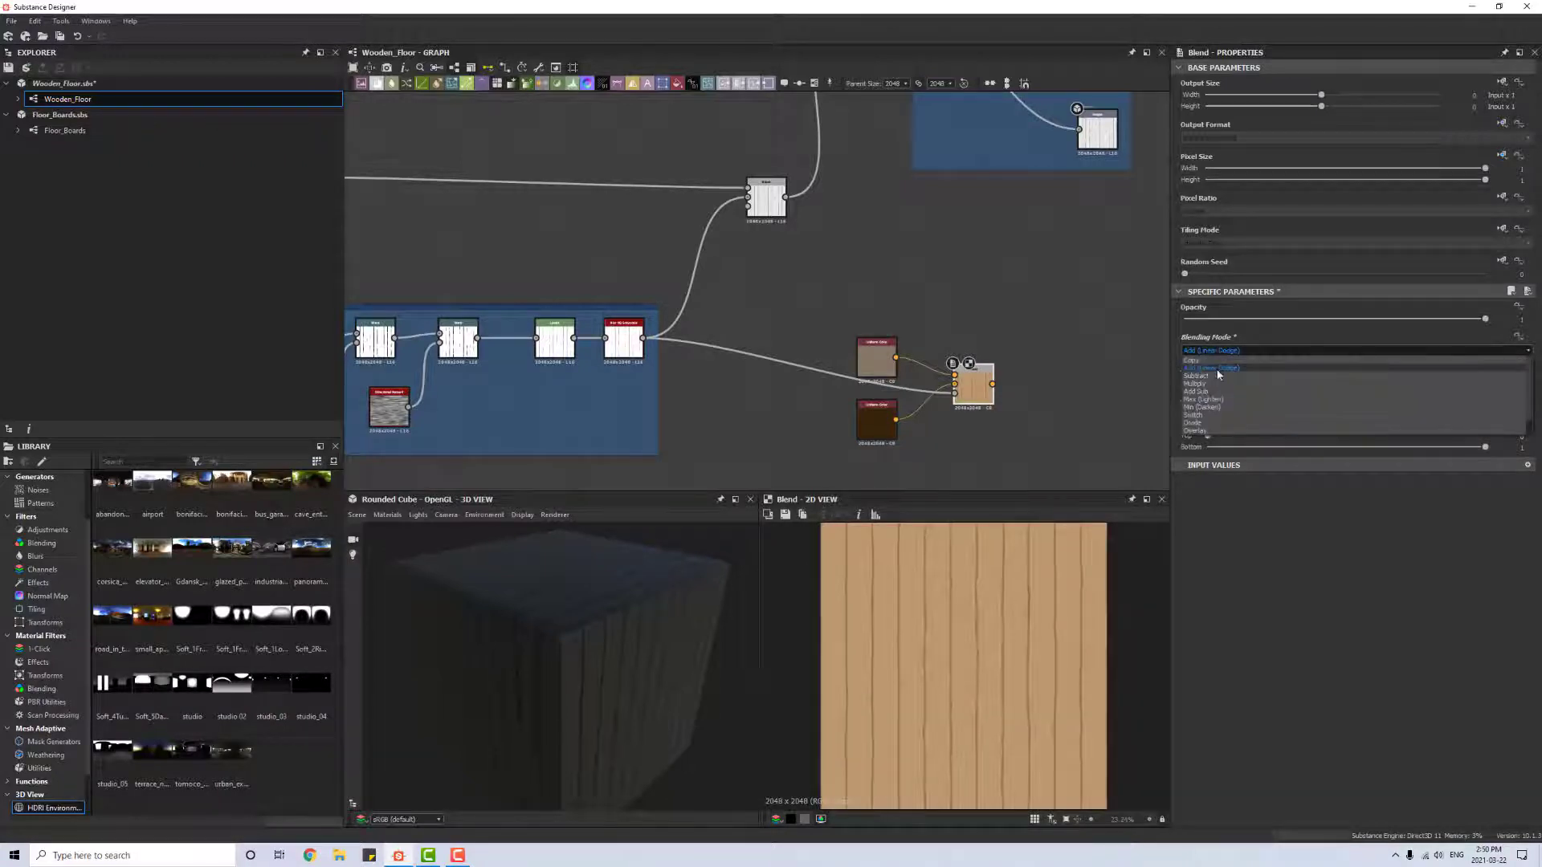
click(1212, 384)
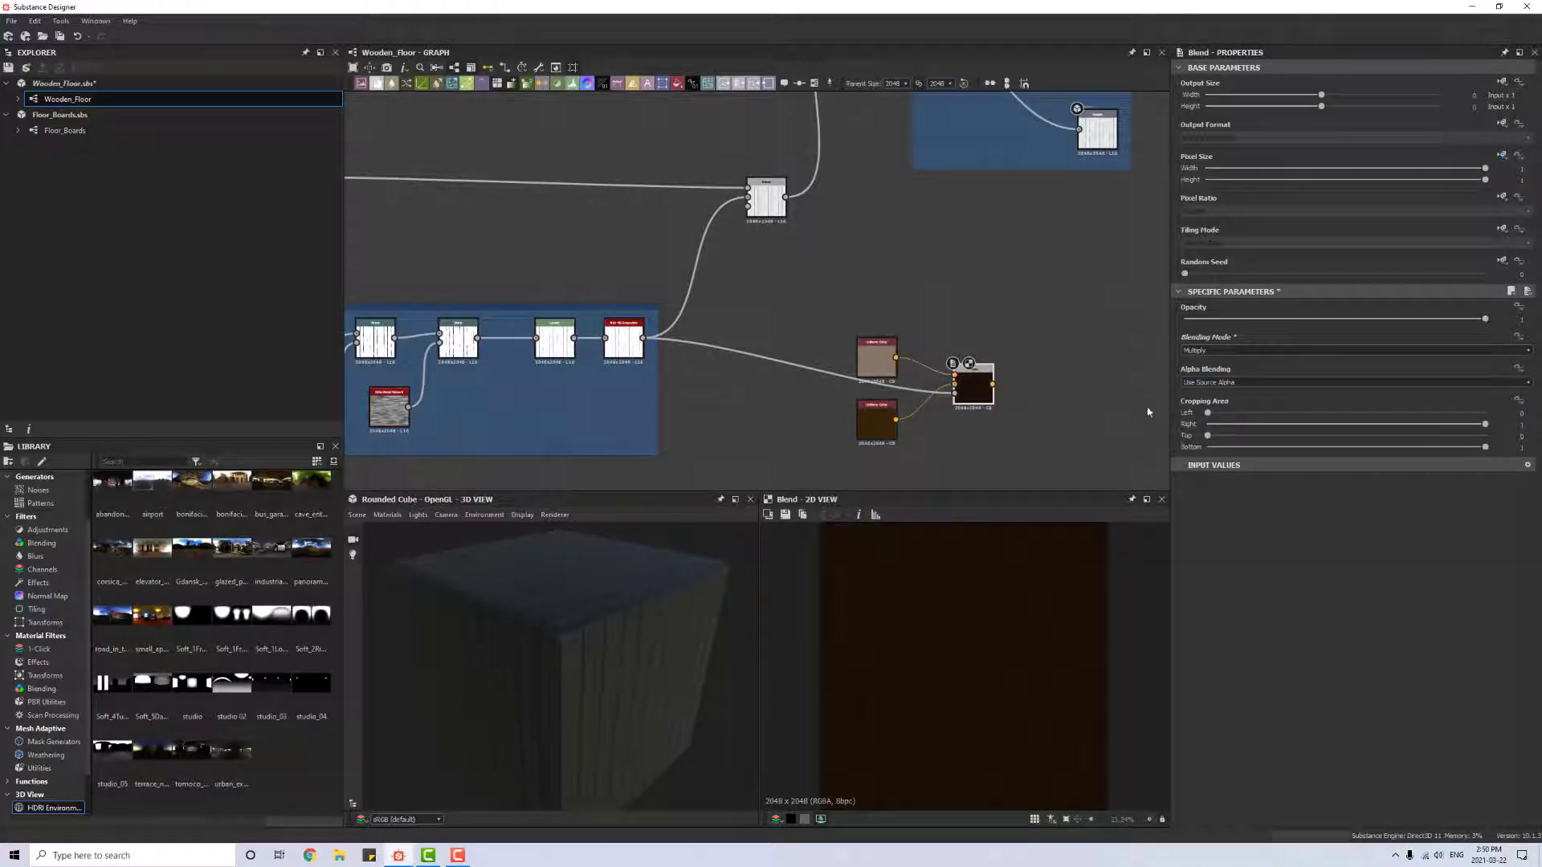
click(1232, 352)
click(1214, 362)
Step: Connect the Wood Grain group's output to the color blend's opacity input, replacing the Base Boards mask
scroll(716, 265, down, 3)
scroll(653, 234, up, 3)
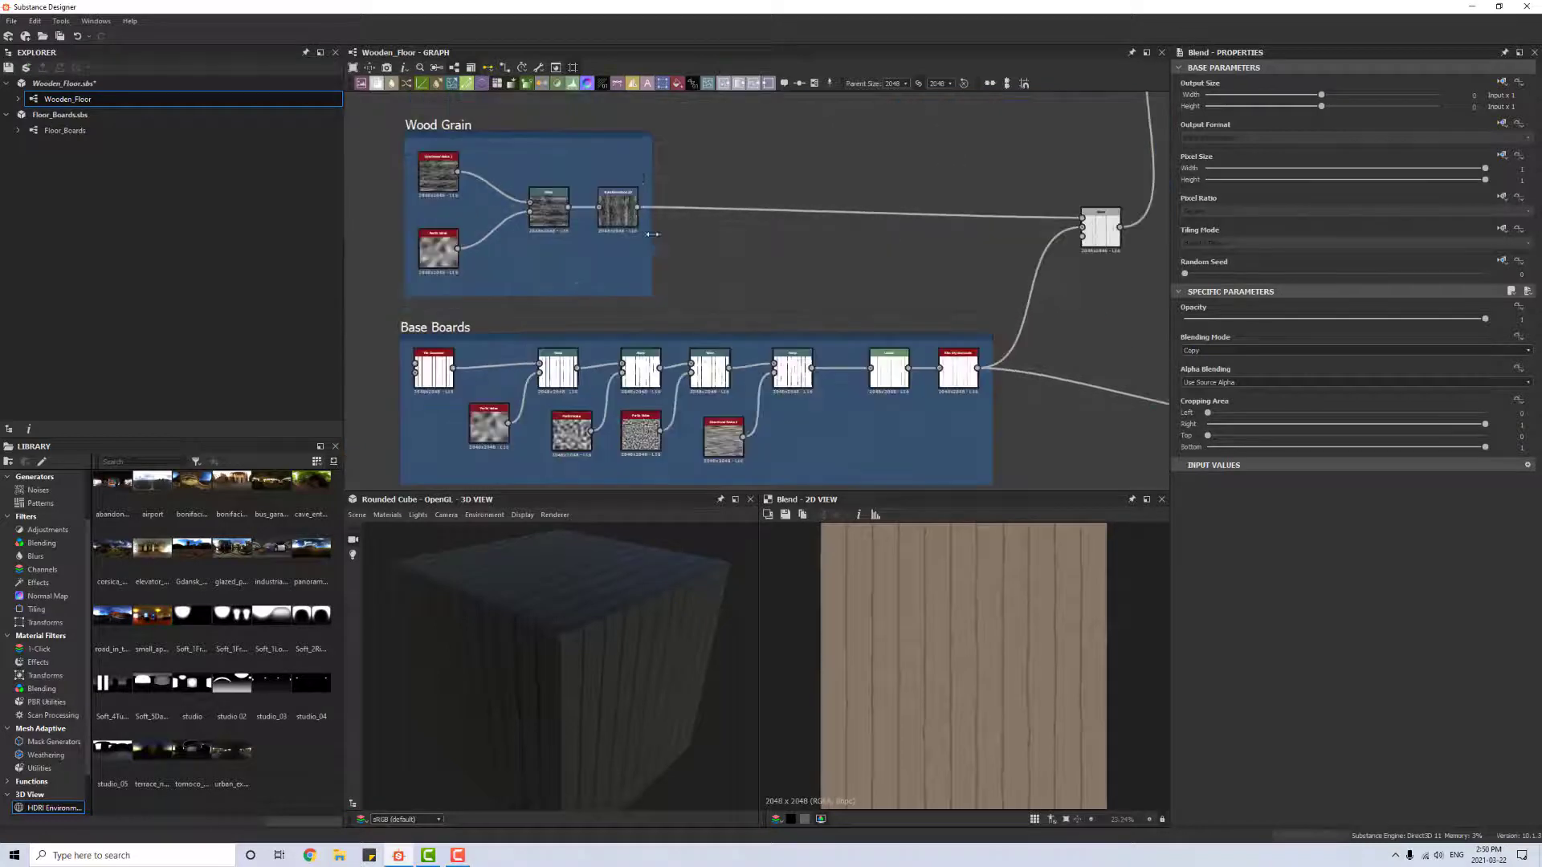
click(637, 209)
middle_drag(1044, 312, 563, 219)
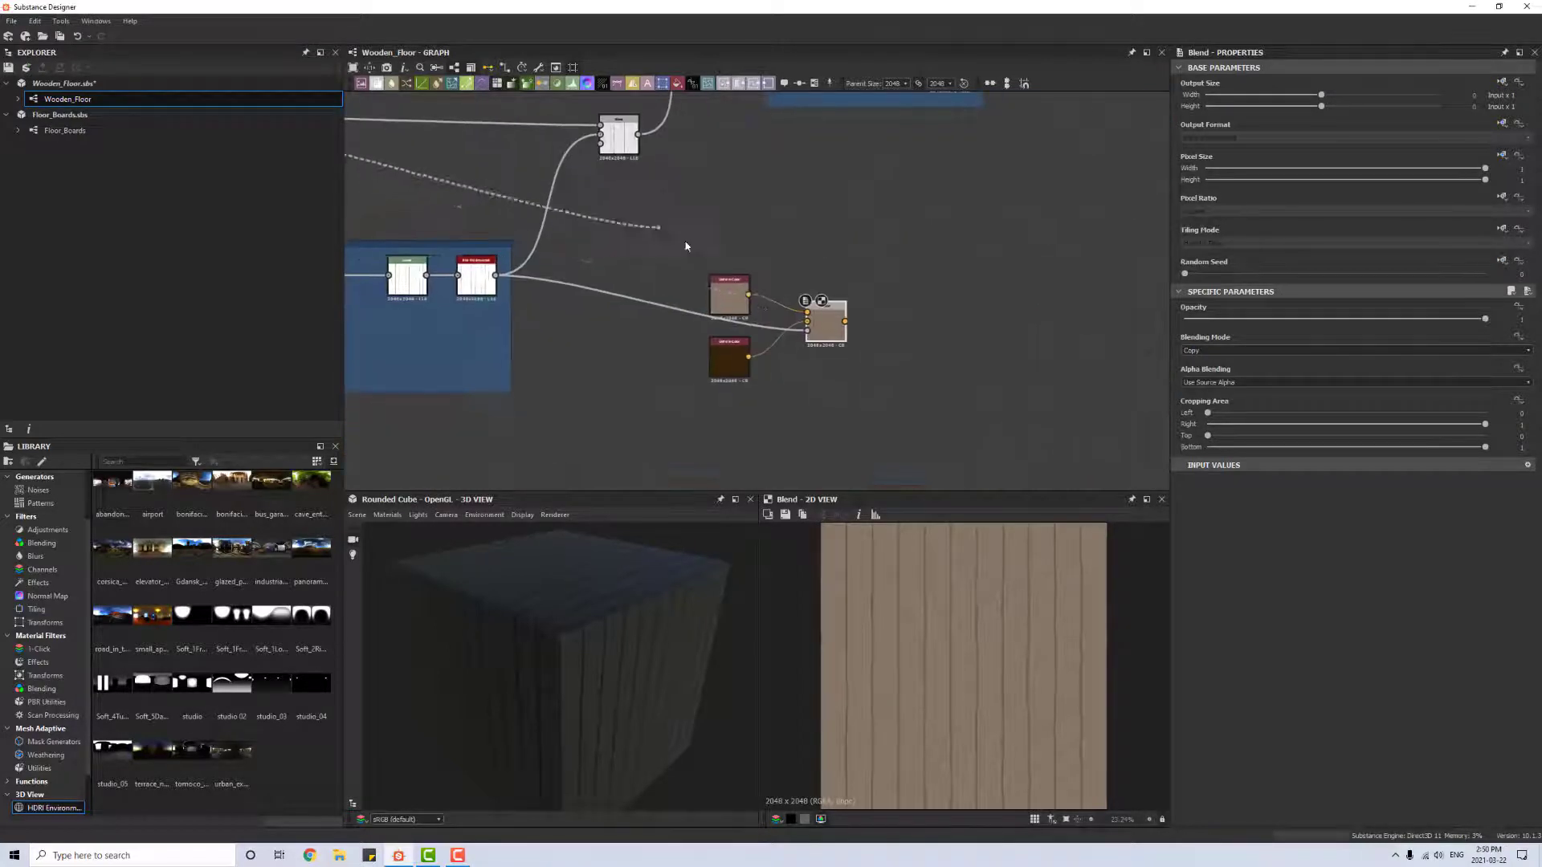
click(807, 330)
scroll(840, 351, up, 3)
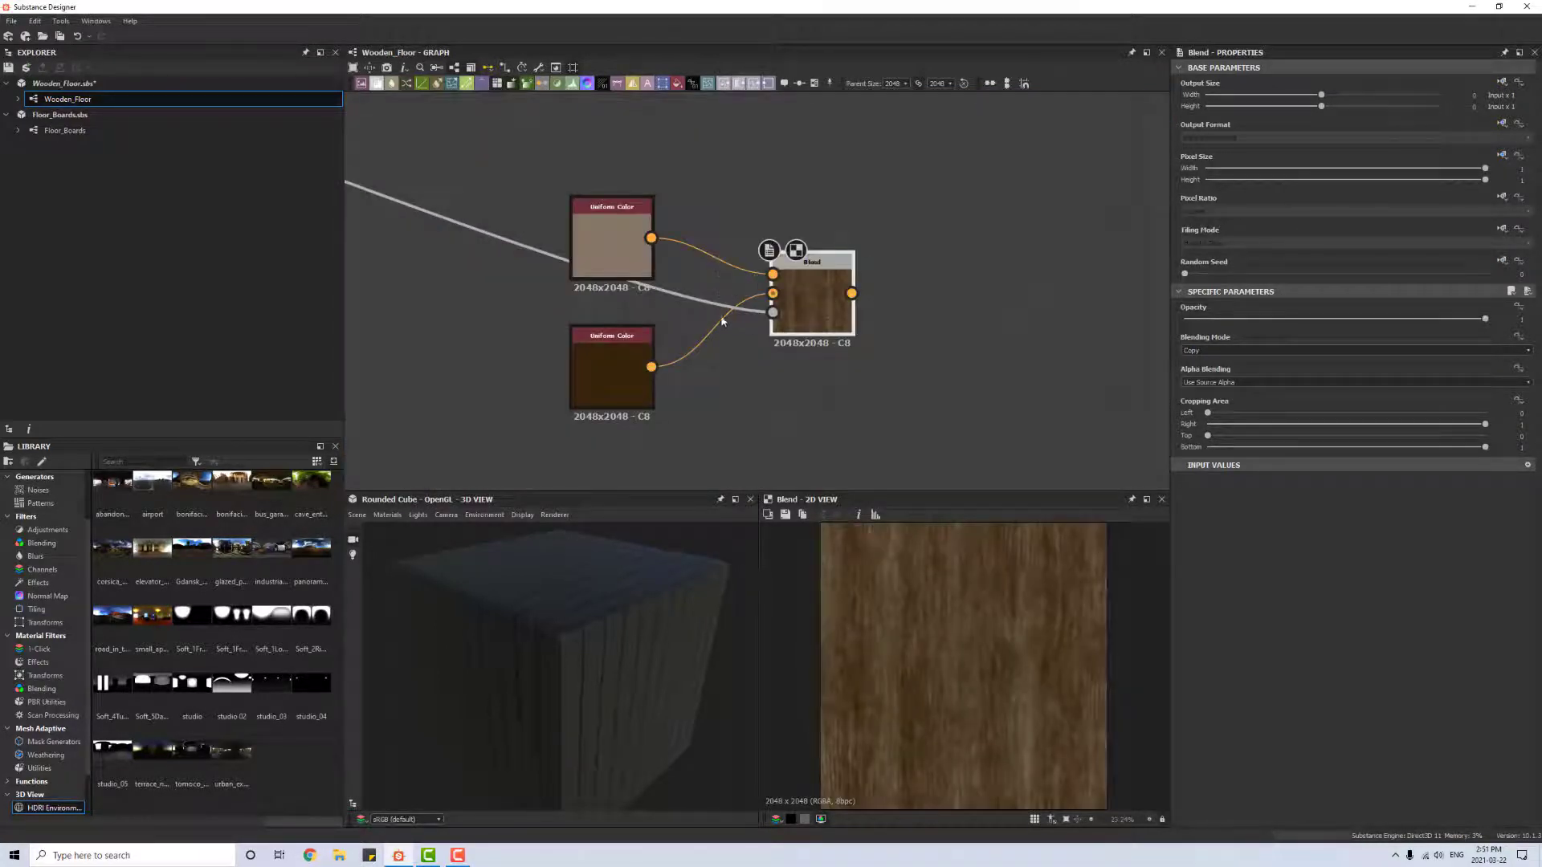
Step: Adjust the light brown Uniform Color to hue 0.12 and saturation about 0.48, and preview the blend
click(634, 252)
double_click(634, 252)
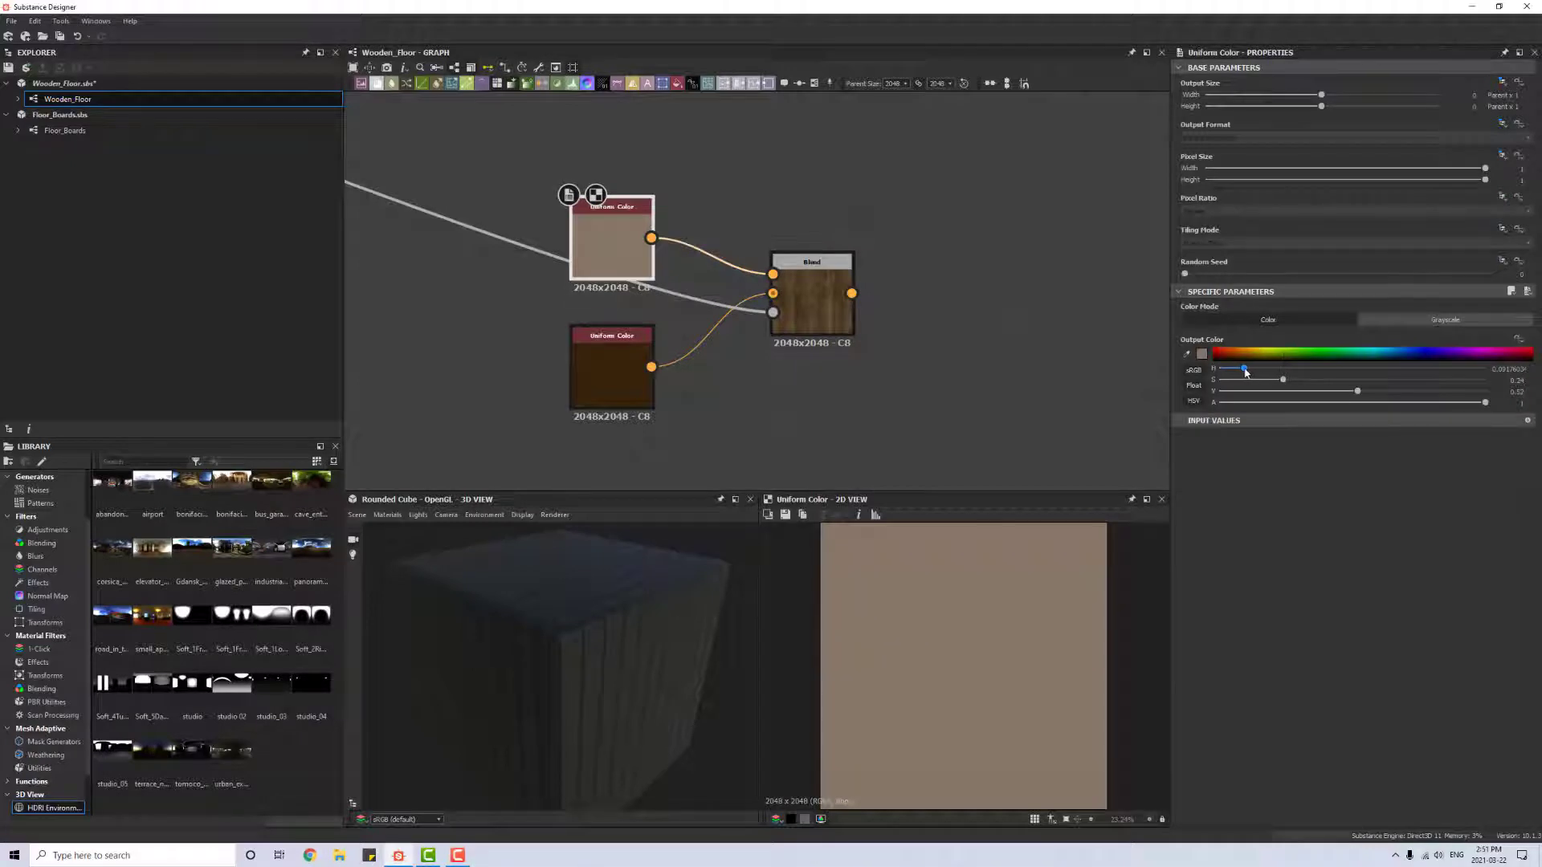
drag(1246, 372, 1255, 372)
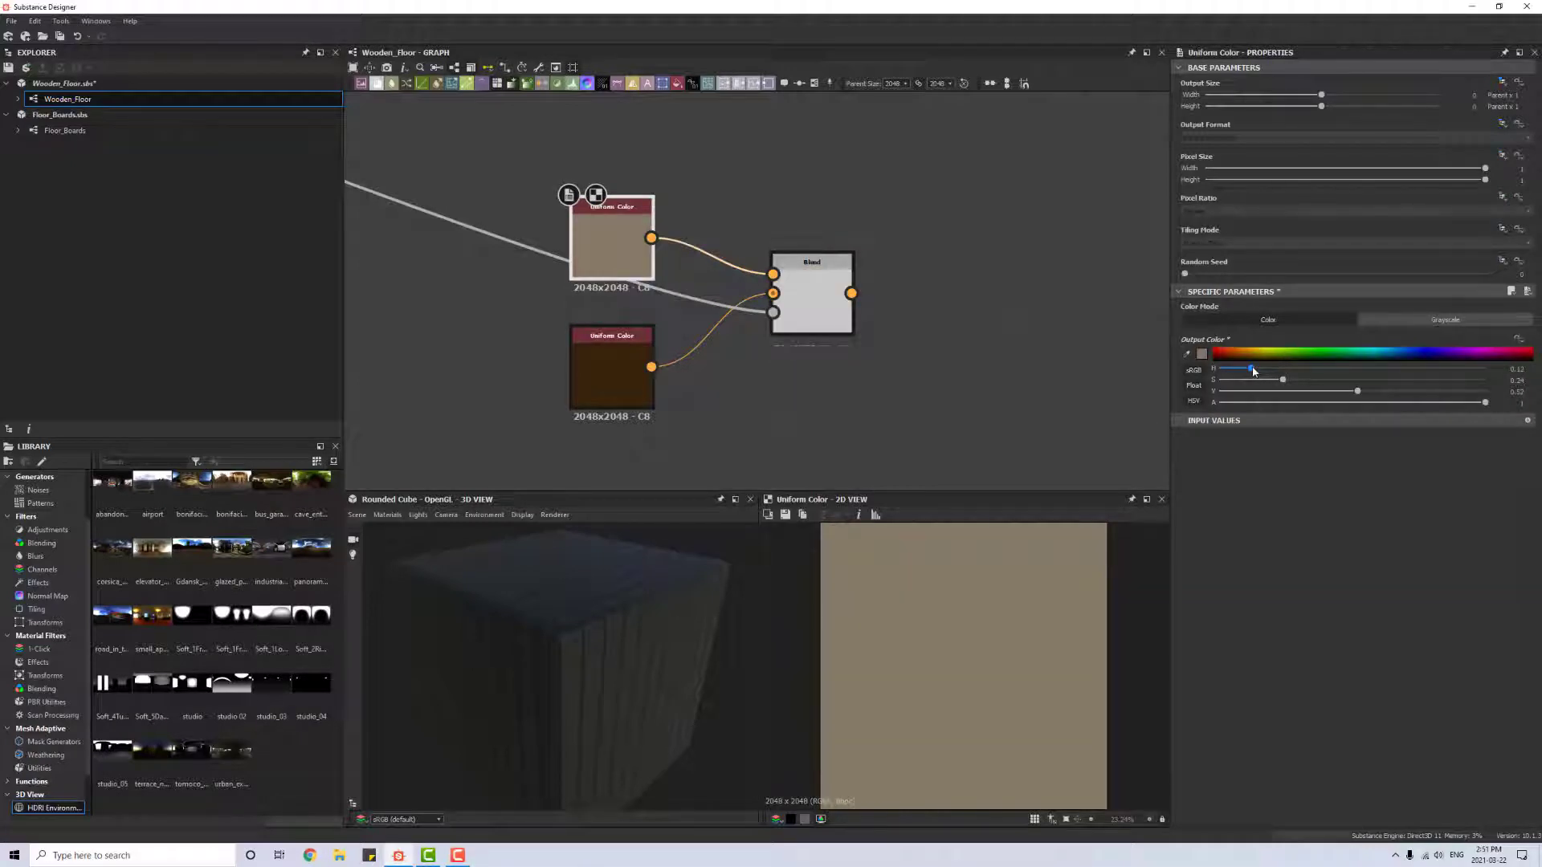
drag(1286, 383, 1330, 384)
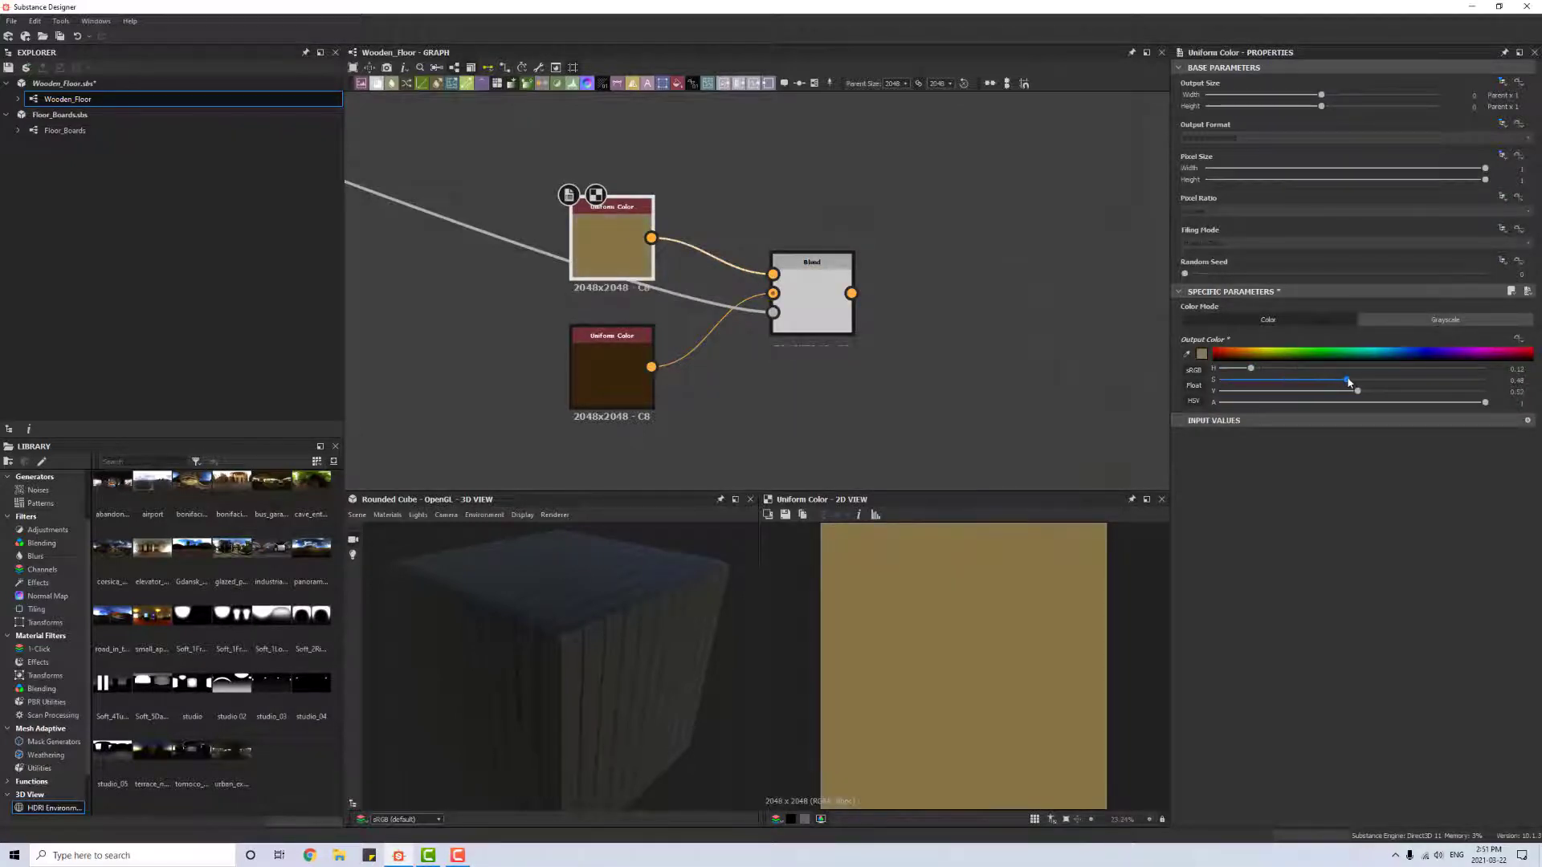
double_click(811, 297)
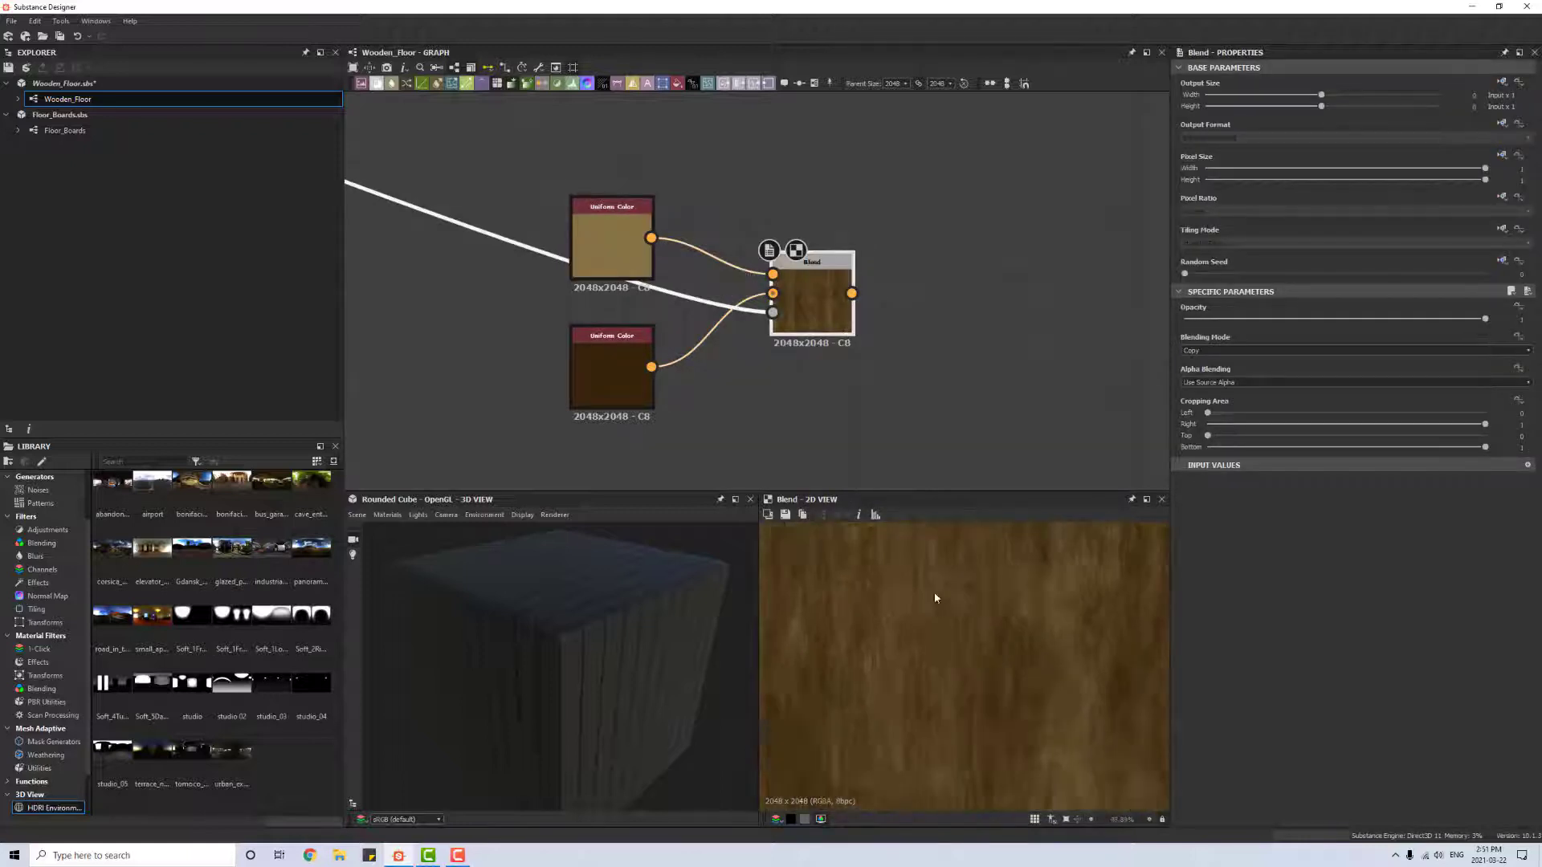
Step: Brighten the dark brown Uniform Color by raising its value, and return to the blend node
double_click(631, 382)
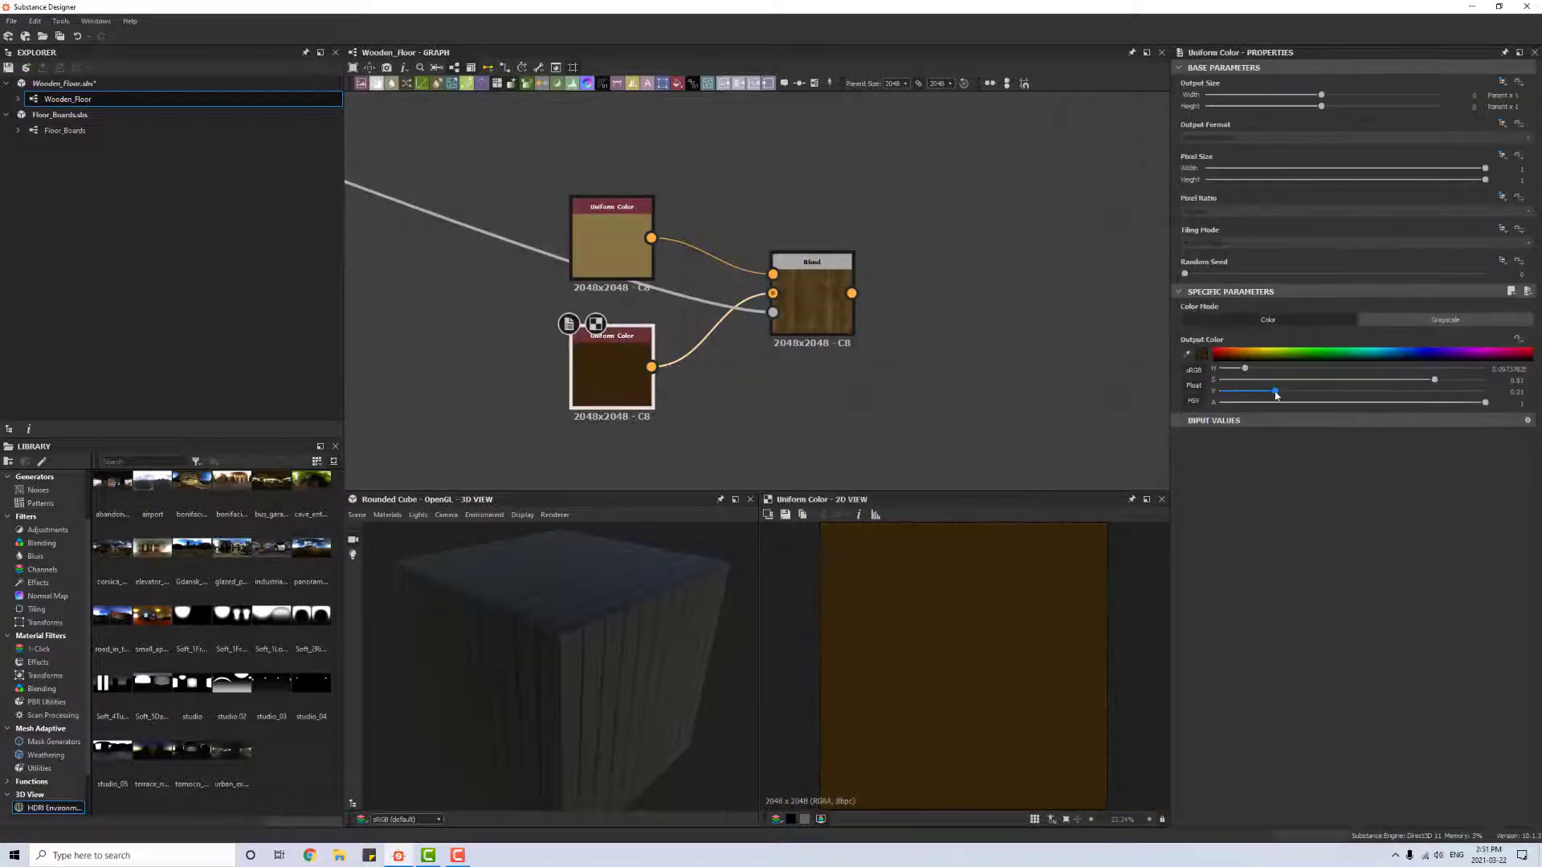
drag(1276, 395, 1312, 393)
click(788, 324)
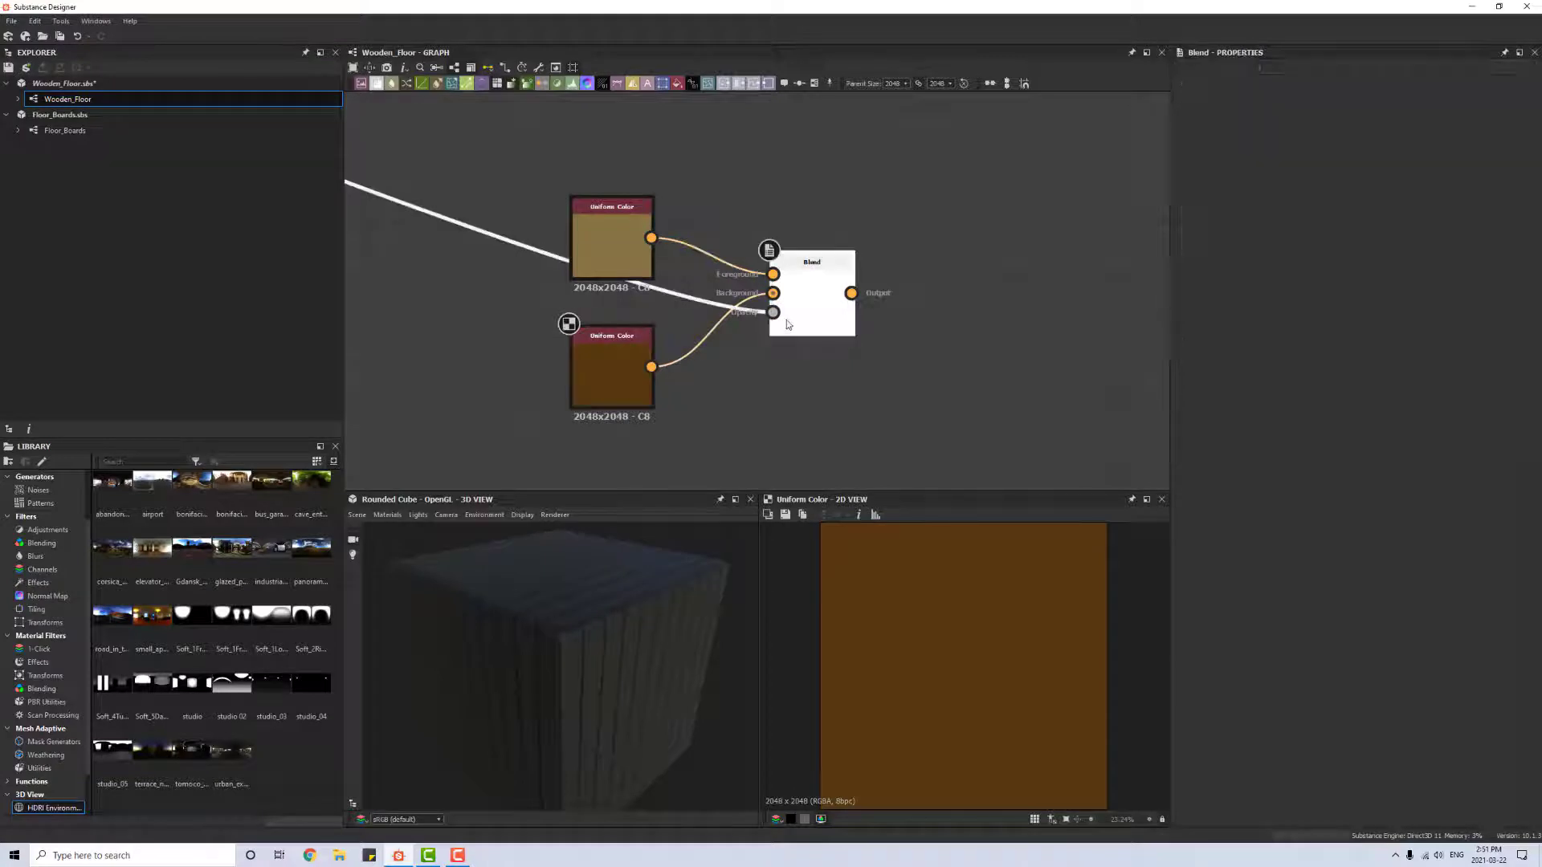
Step: Preview the color blend and lower the dark brown Uniform Color's value to 0.12
double_click(788, 324)
click(628, 374)
drag(1311, 396, 1251, 397)
Step: Adjust the light brown Uniform Color to hue 0.1, saturation about 0.48 and value 0.58
click(612, 241)
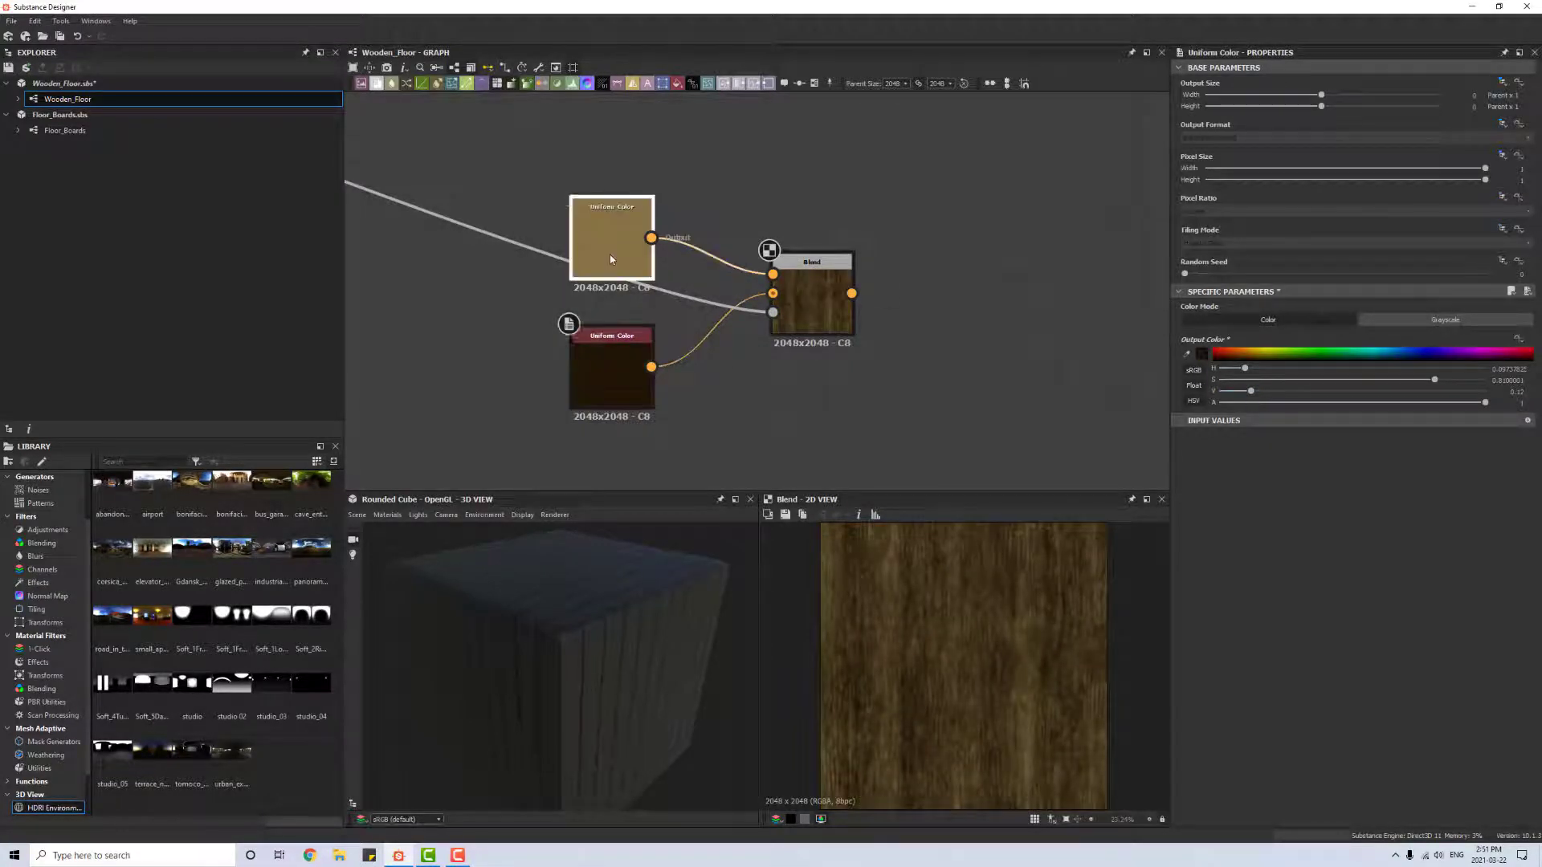
mouse_move(1350, 381)
mouse_down()
mouse_move(1472, 389)
mouse_move(1372, 393)
mouse_up()
mouse_move(1251, 372)
mouse_down()
mouse_move(1264, 374)
mouse_move(1243, 371)
mouse_up()
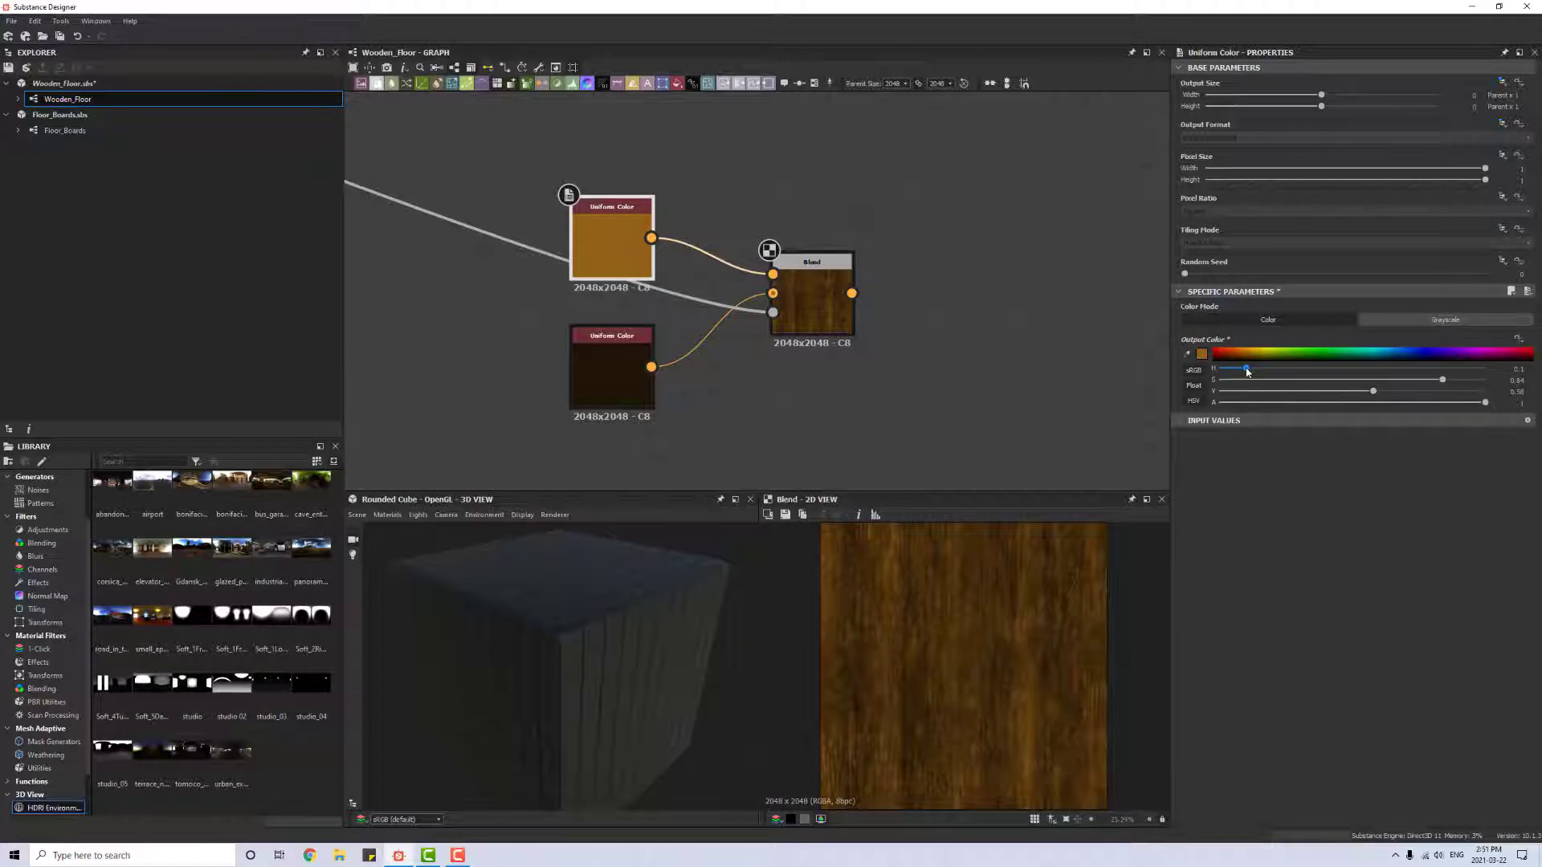
scroll(831, 303, up, 5)
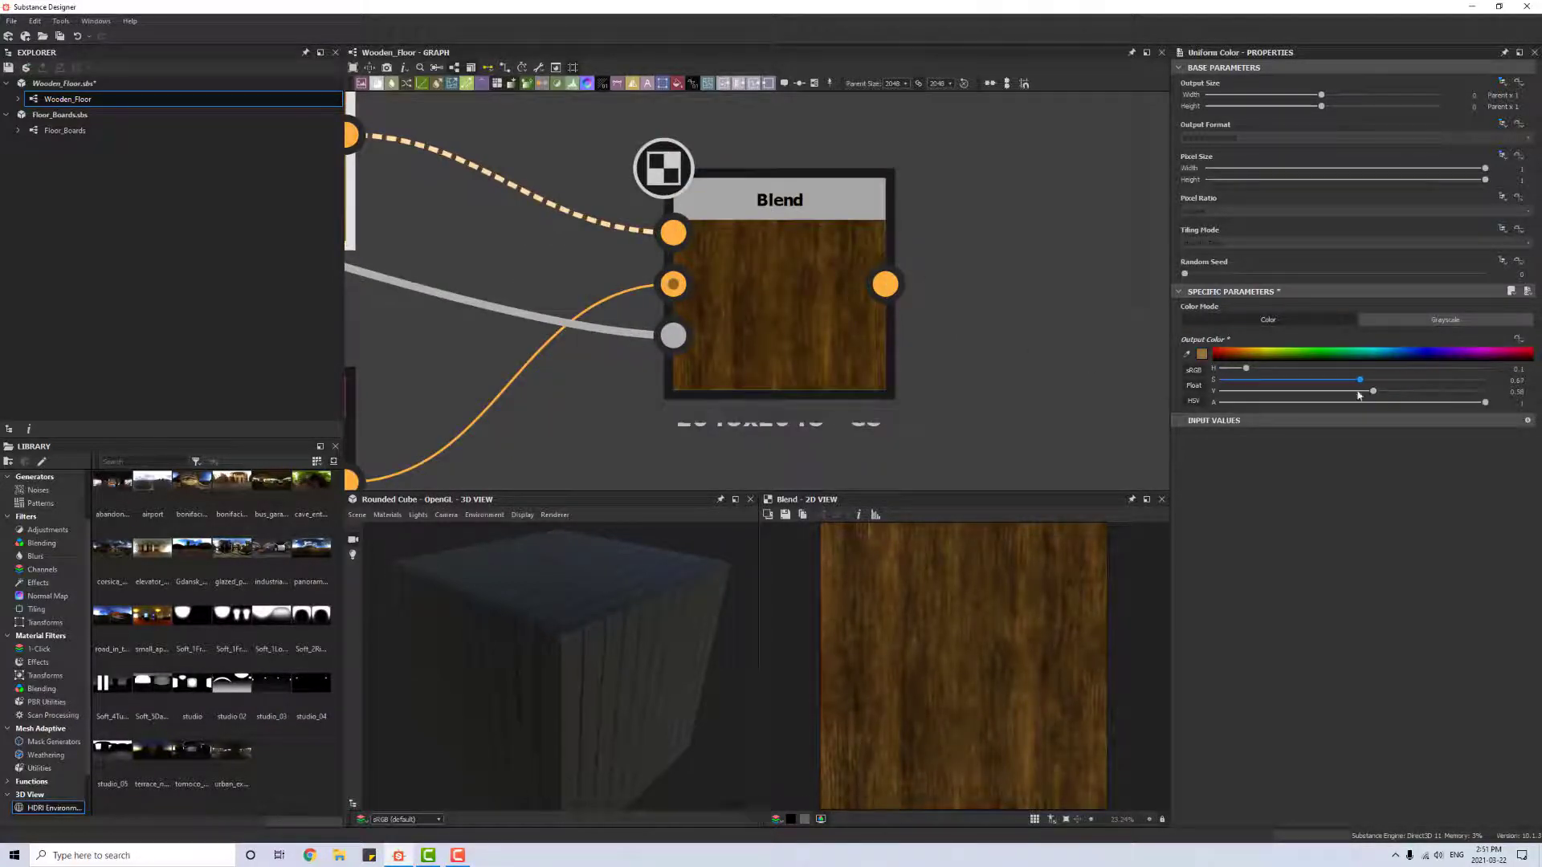
drag(1430, 380, 1346, 380)
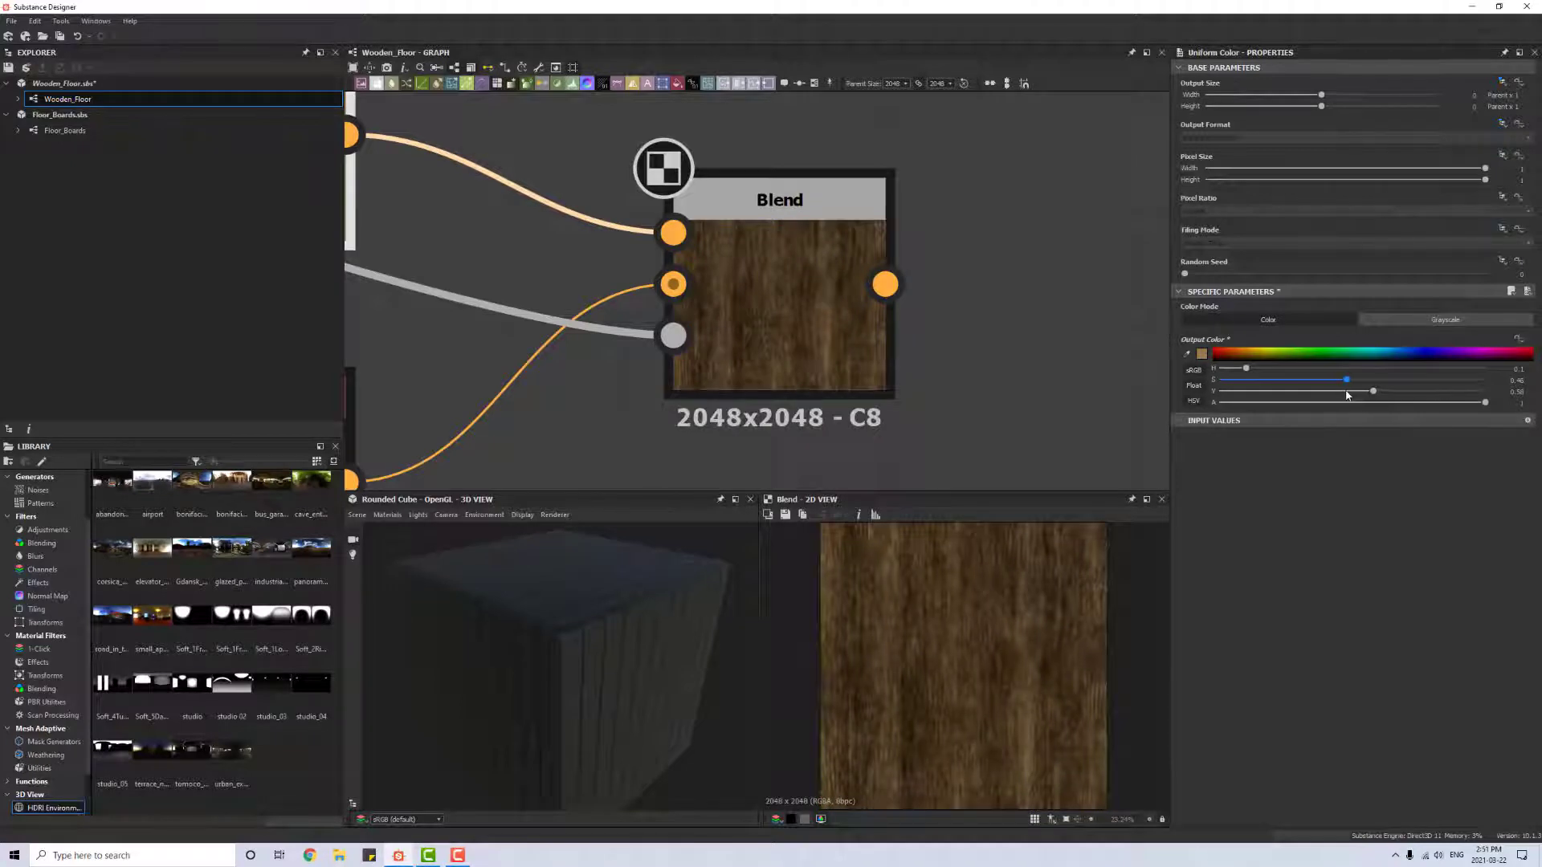
Step: Connect the color blend's output to the separate base color output node and check the wood color on the 3D cube
scroll(832, 384, down, 5)
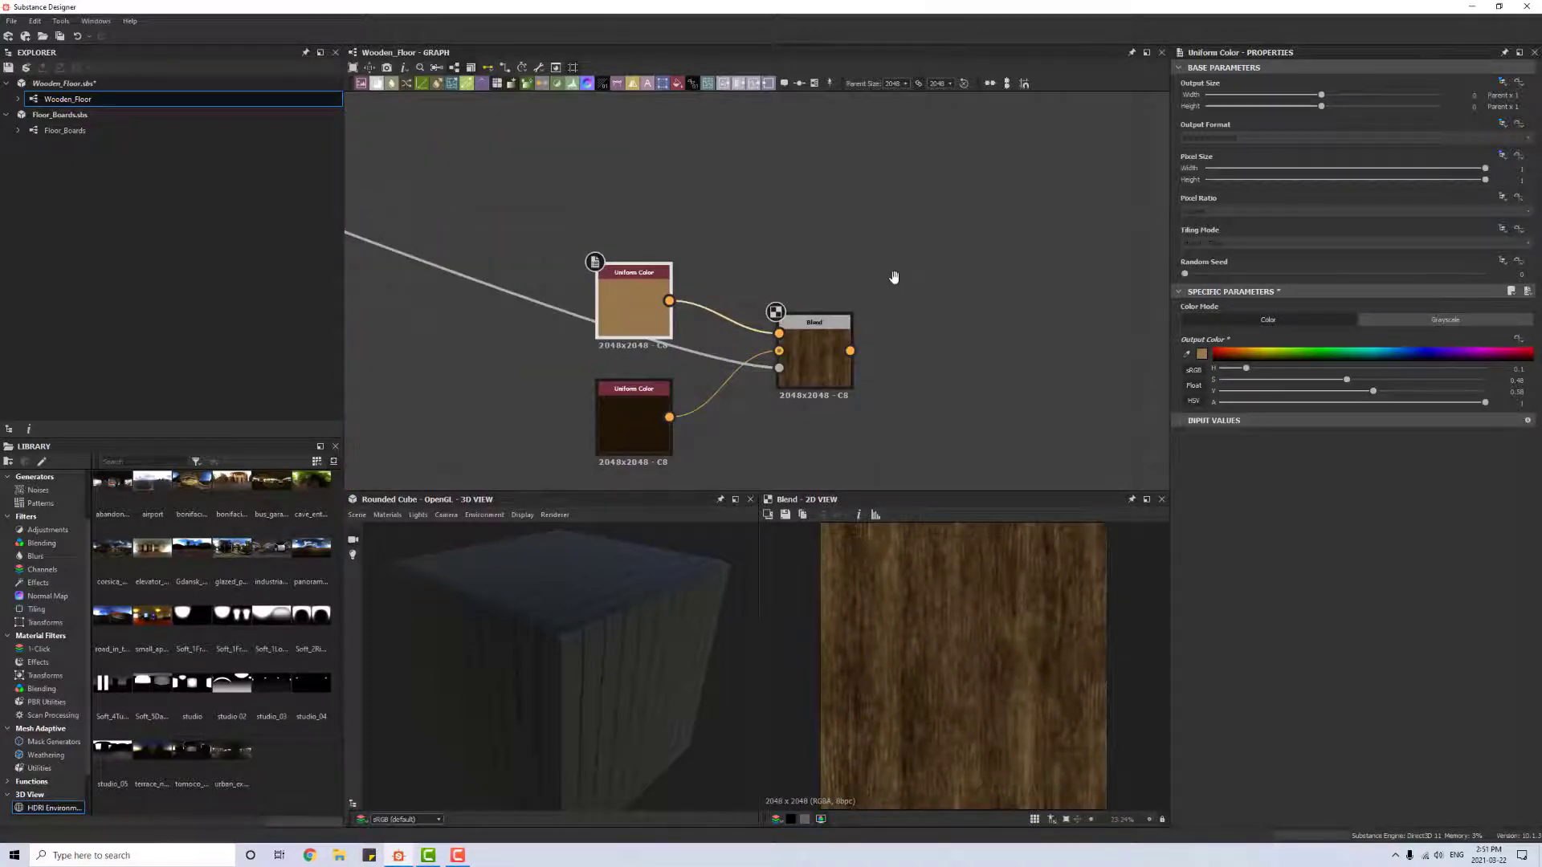
scroll(795, 257, down, 6)
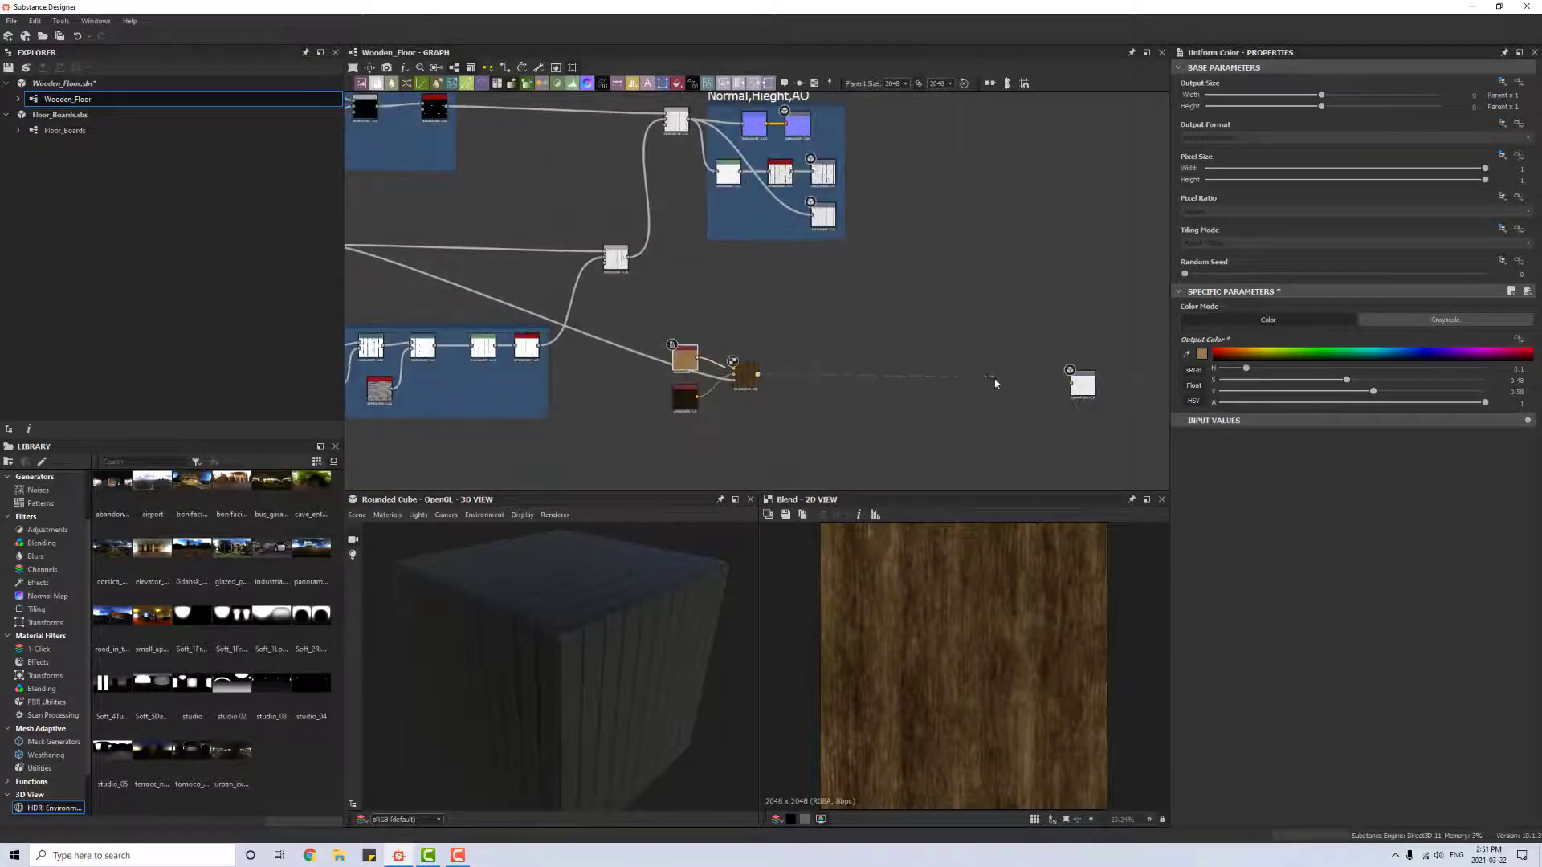
drag(995, 383, 1073, 384)
mouse_move(641, 615)
mouse_down()
mouse_move(596, 699)
mouse_move(568, 697)
mouse_move(626, 619)
mouse_move(568, 570)
mouse_move(568, 543)
mouse_move(592, 609)
mouse_move(626, 635)
mouse_up()
scroll(713, 367, down, 4)
scroll(795, 346, up, 5)
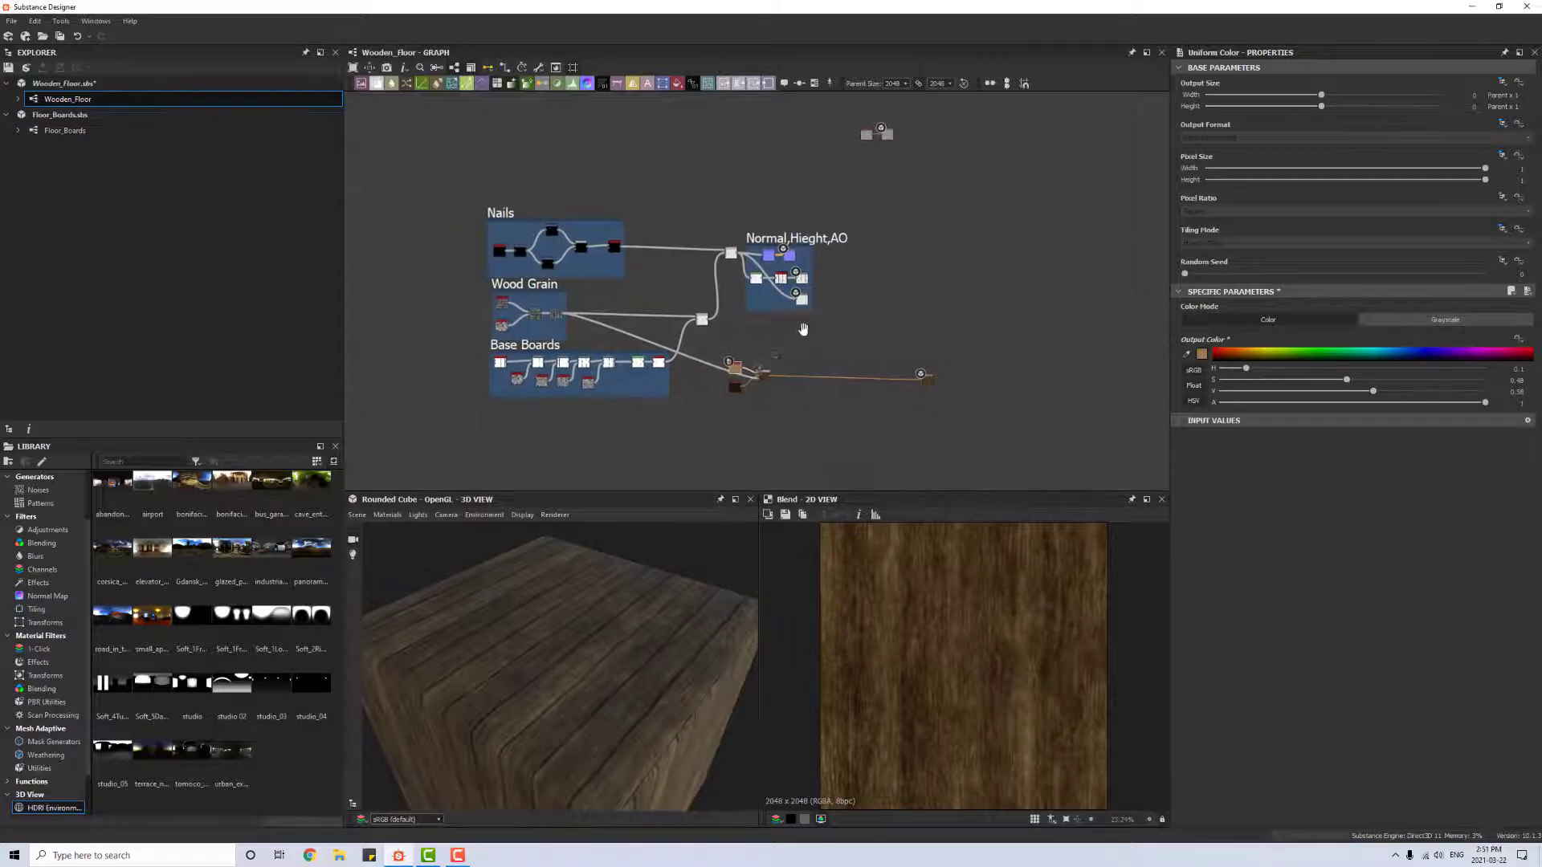
scroll(783, 336, down, 3)
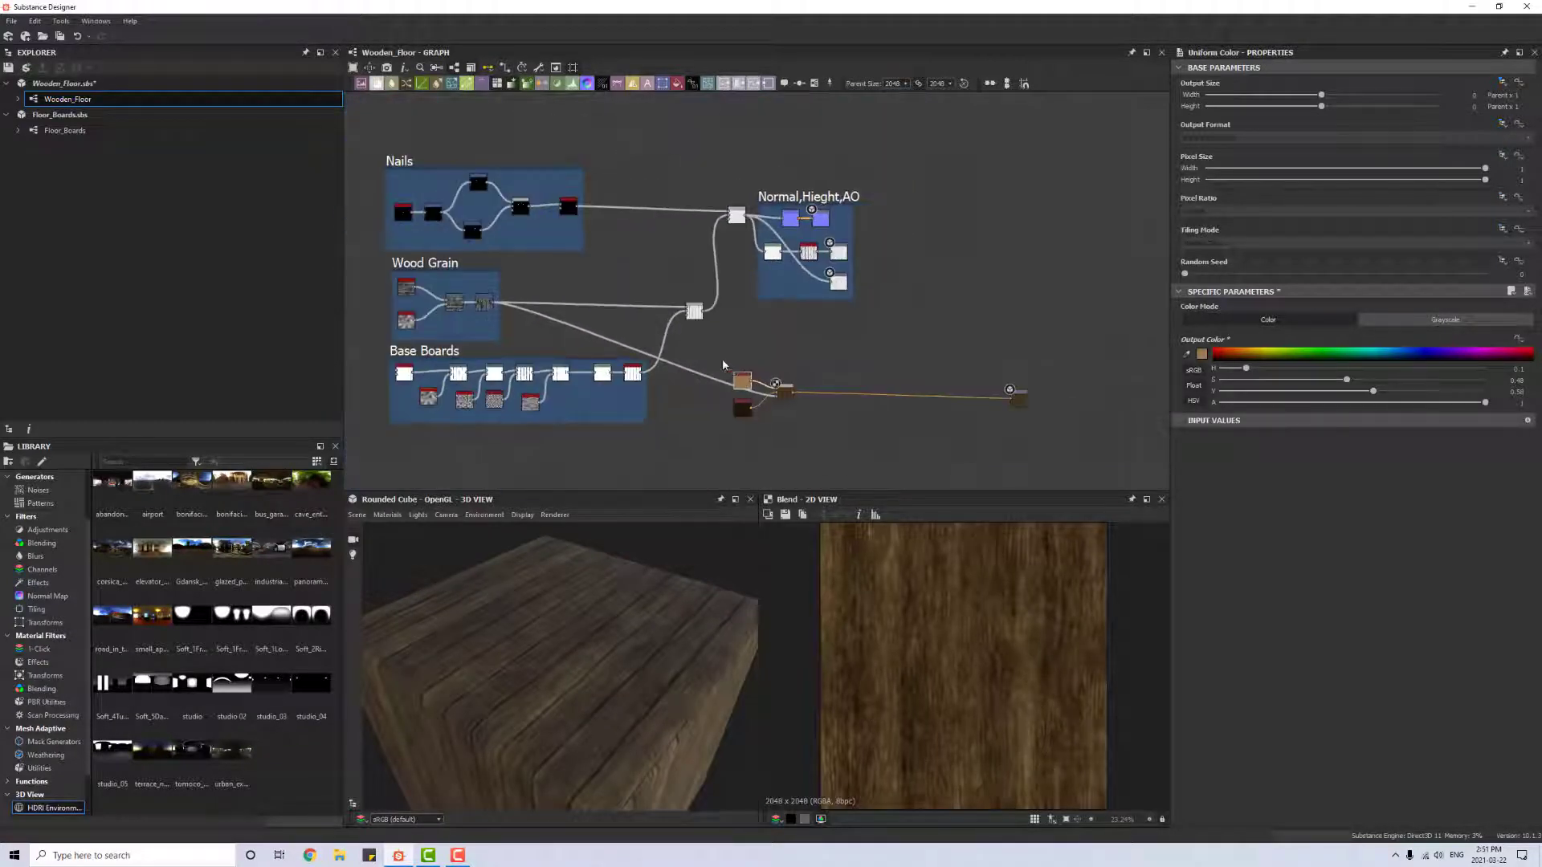
Step: Frame the two Uniform Color nodes and their blend, and title the frame Base Color
drag(722, 361, 781, 435)
scroll(775, 362, up, 5)
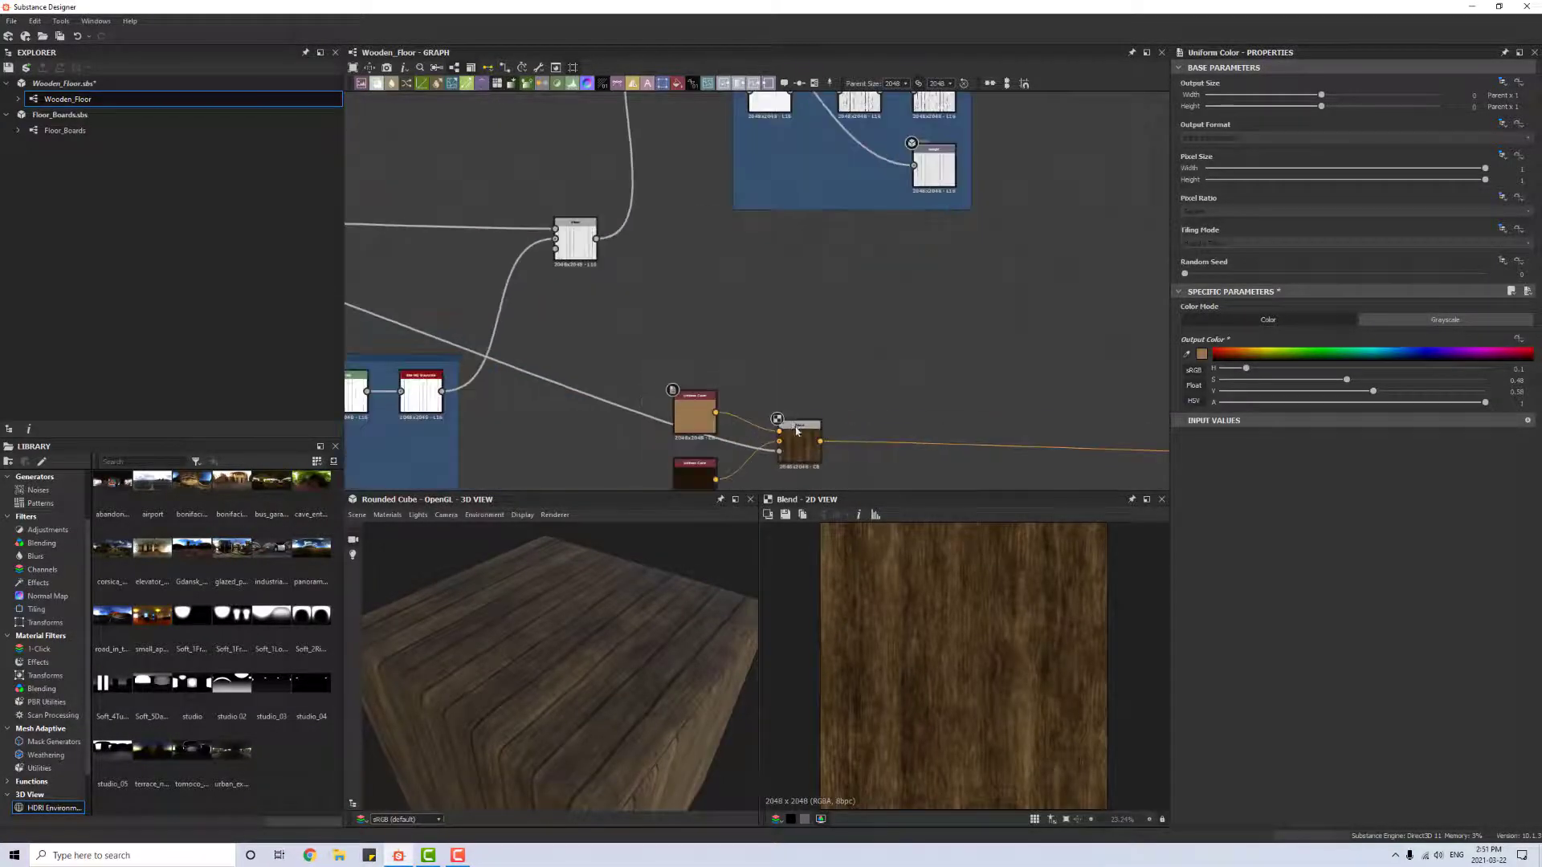
scroll(710, 362, down, 4)
scroll(708, 364, down, 2)
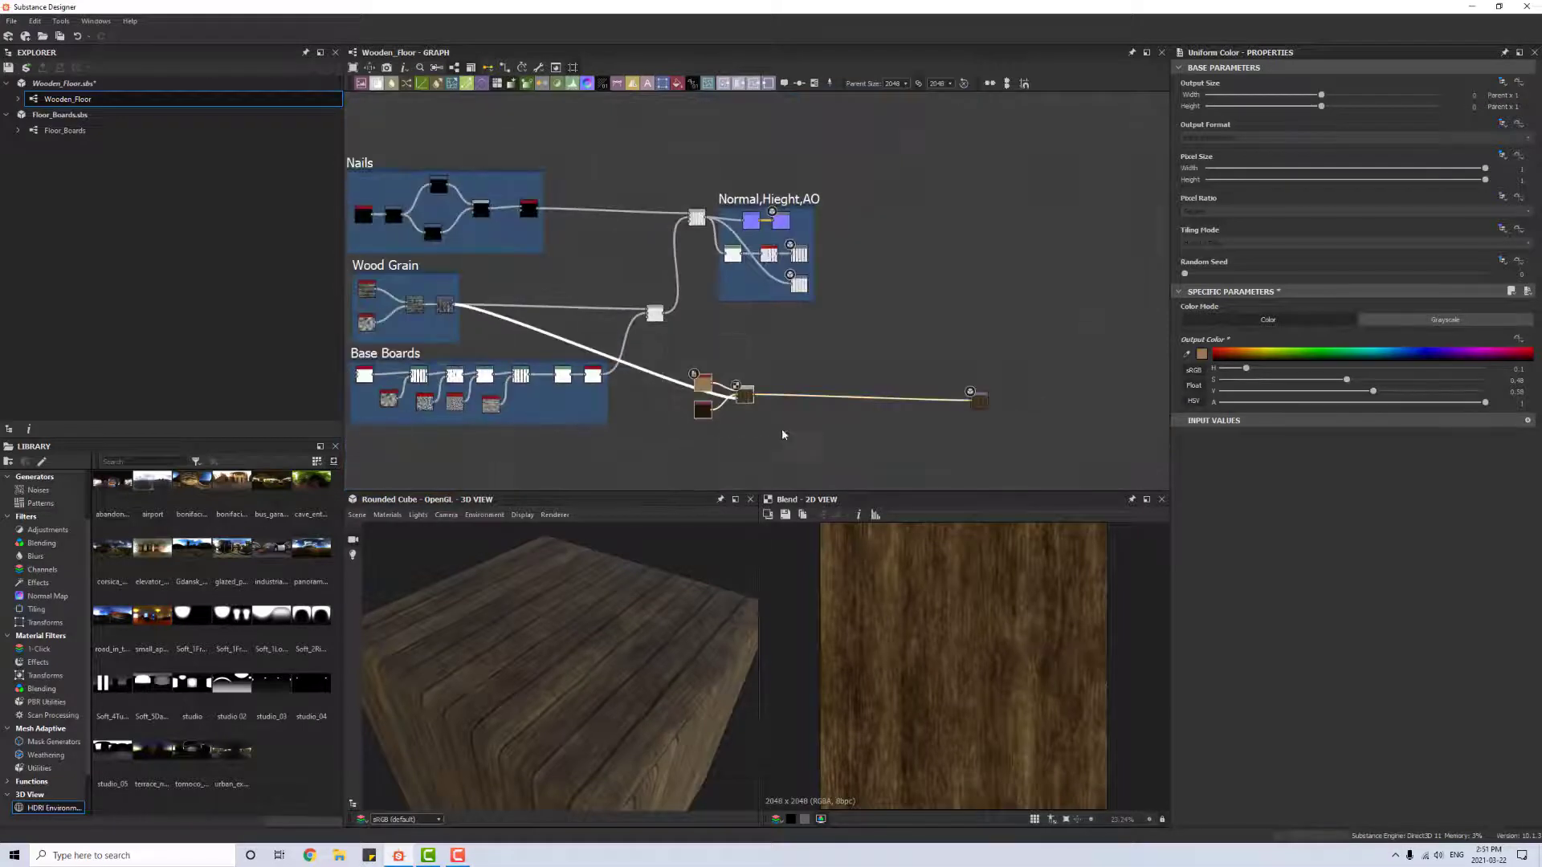
click(811, 84)
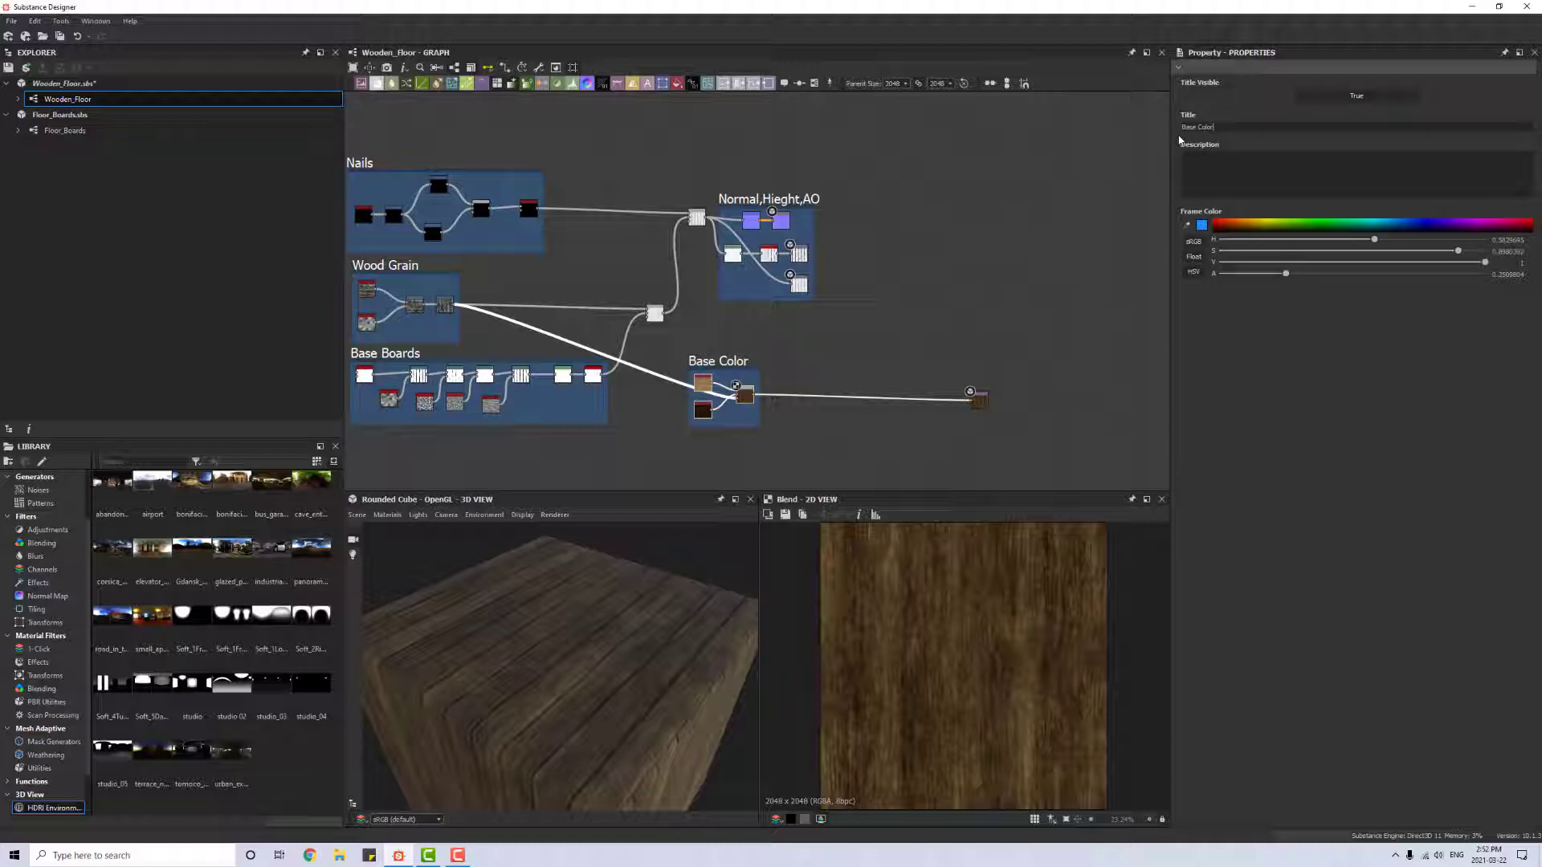
Step: Switch the 3D view's default material to the physically_metallic_roughness Tessellation technique and open its properties for editing
drag(627, 626, 585, 675)
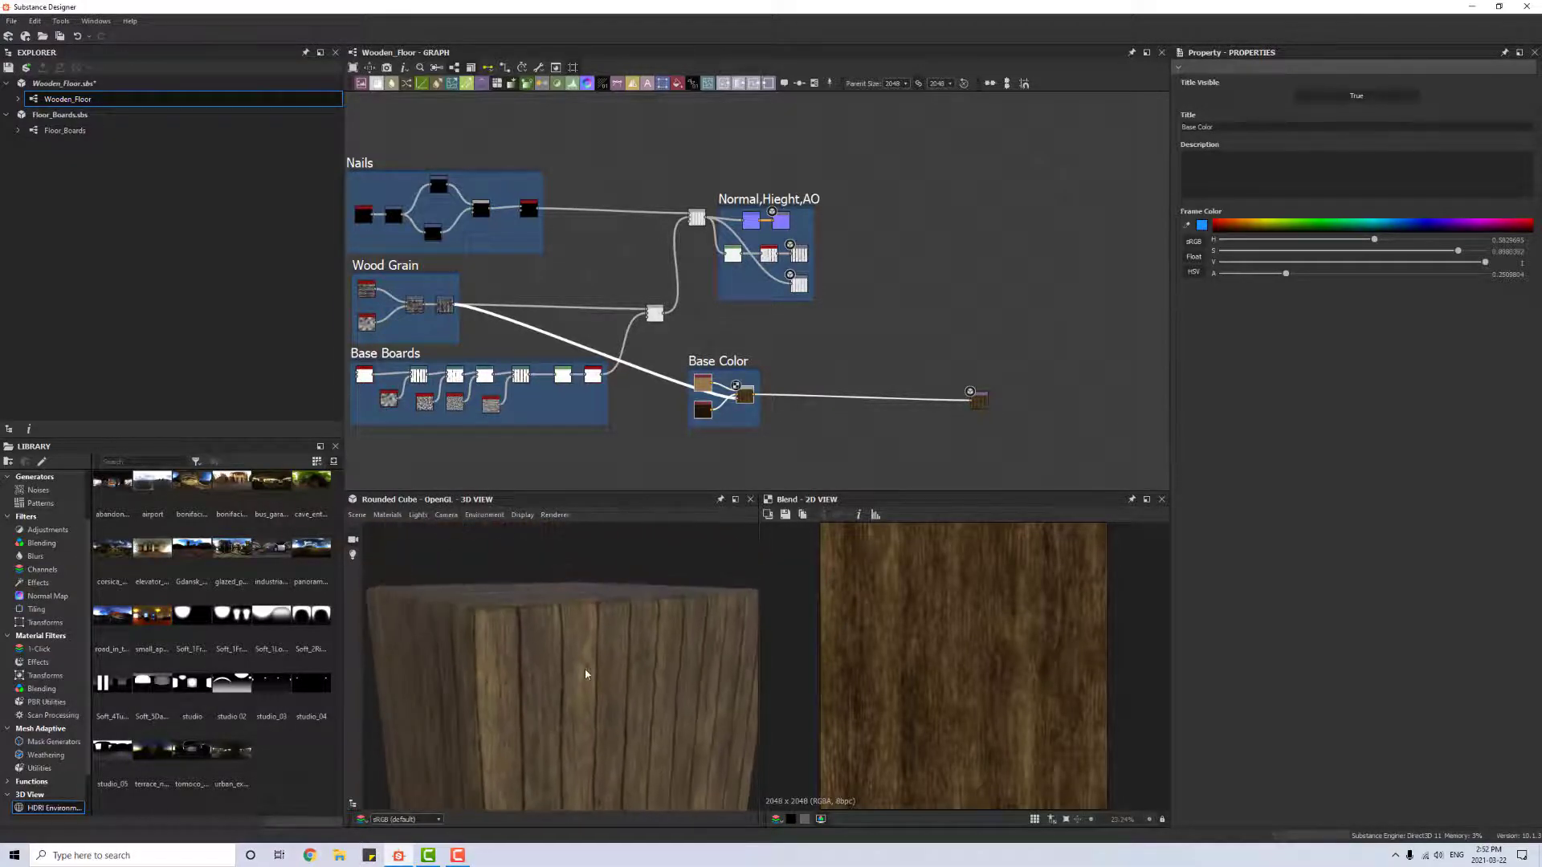
click(394, 518)
mouse_move(475, 518)
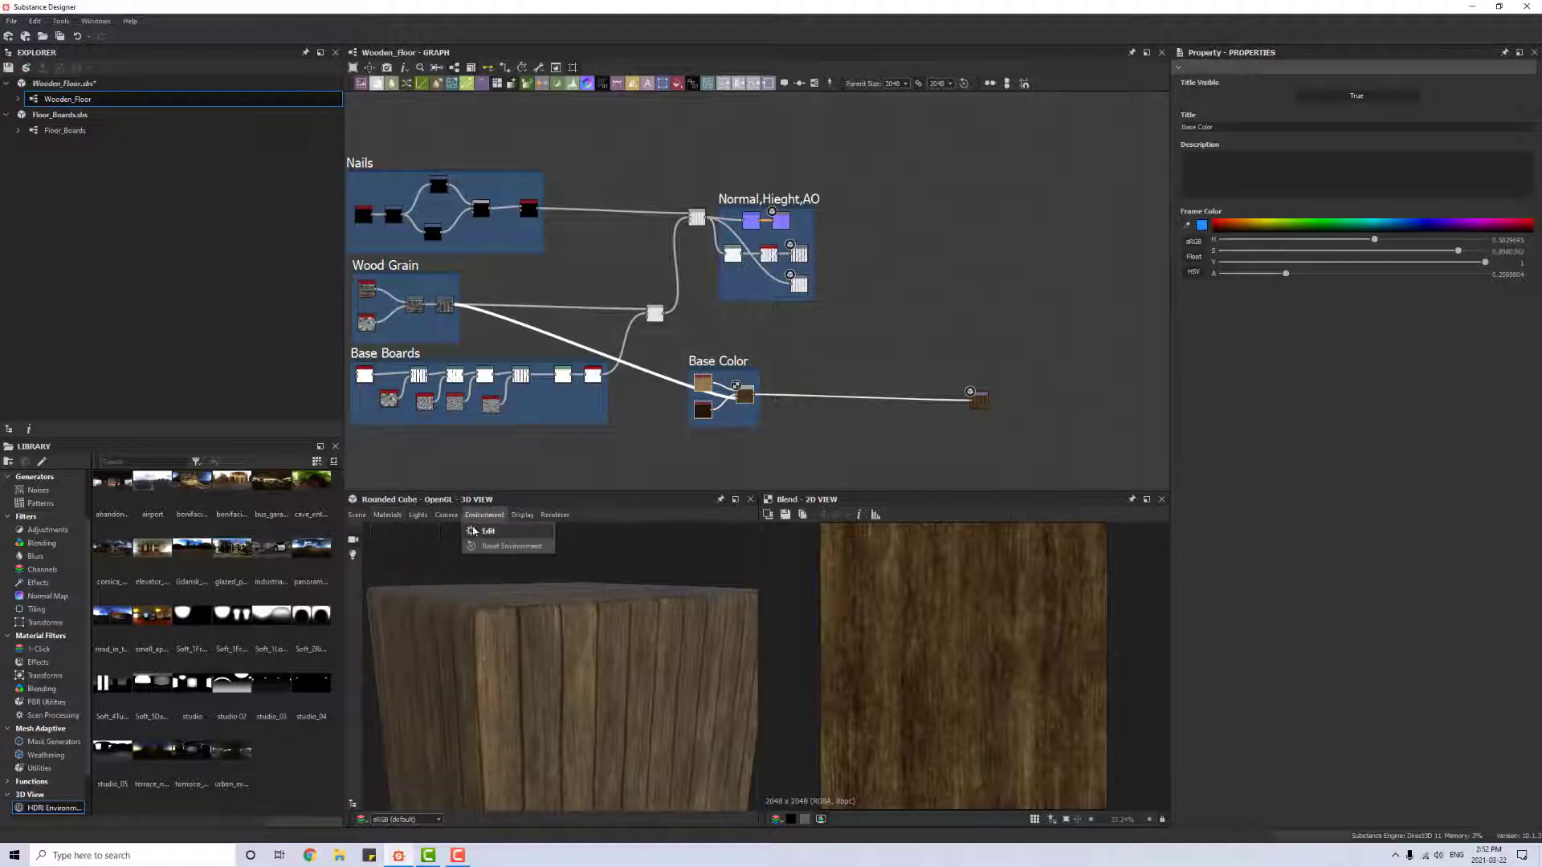
mouse_move(387, 514)
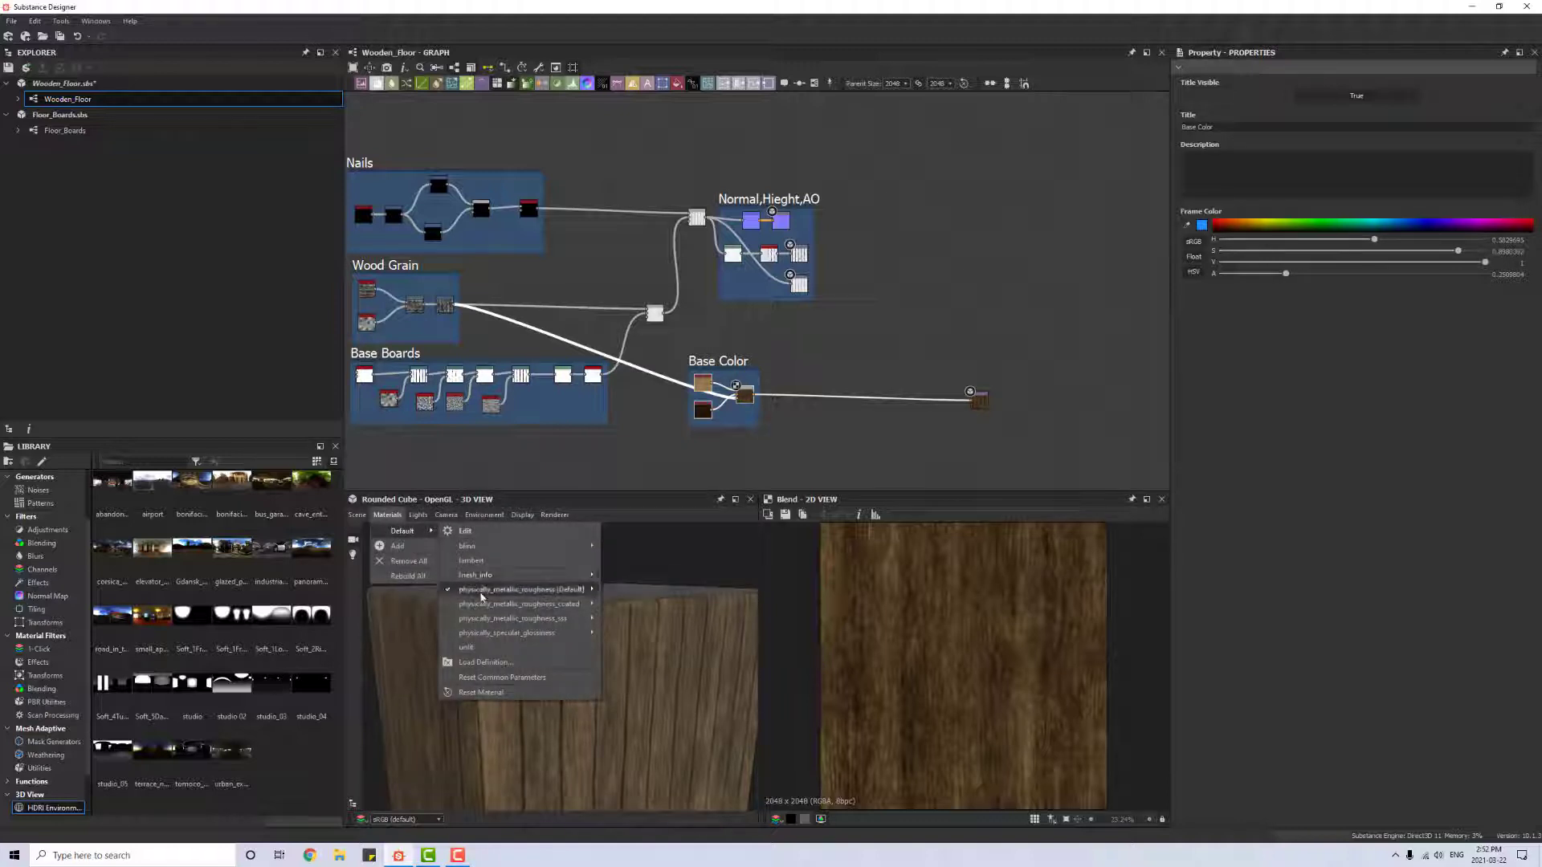
mouse_move(483, 593)
click(628, 607)
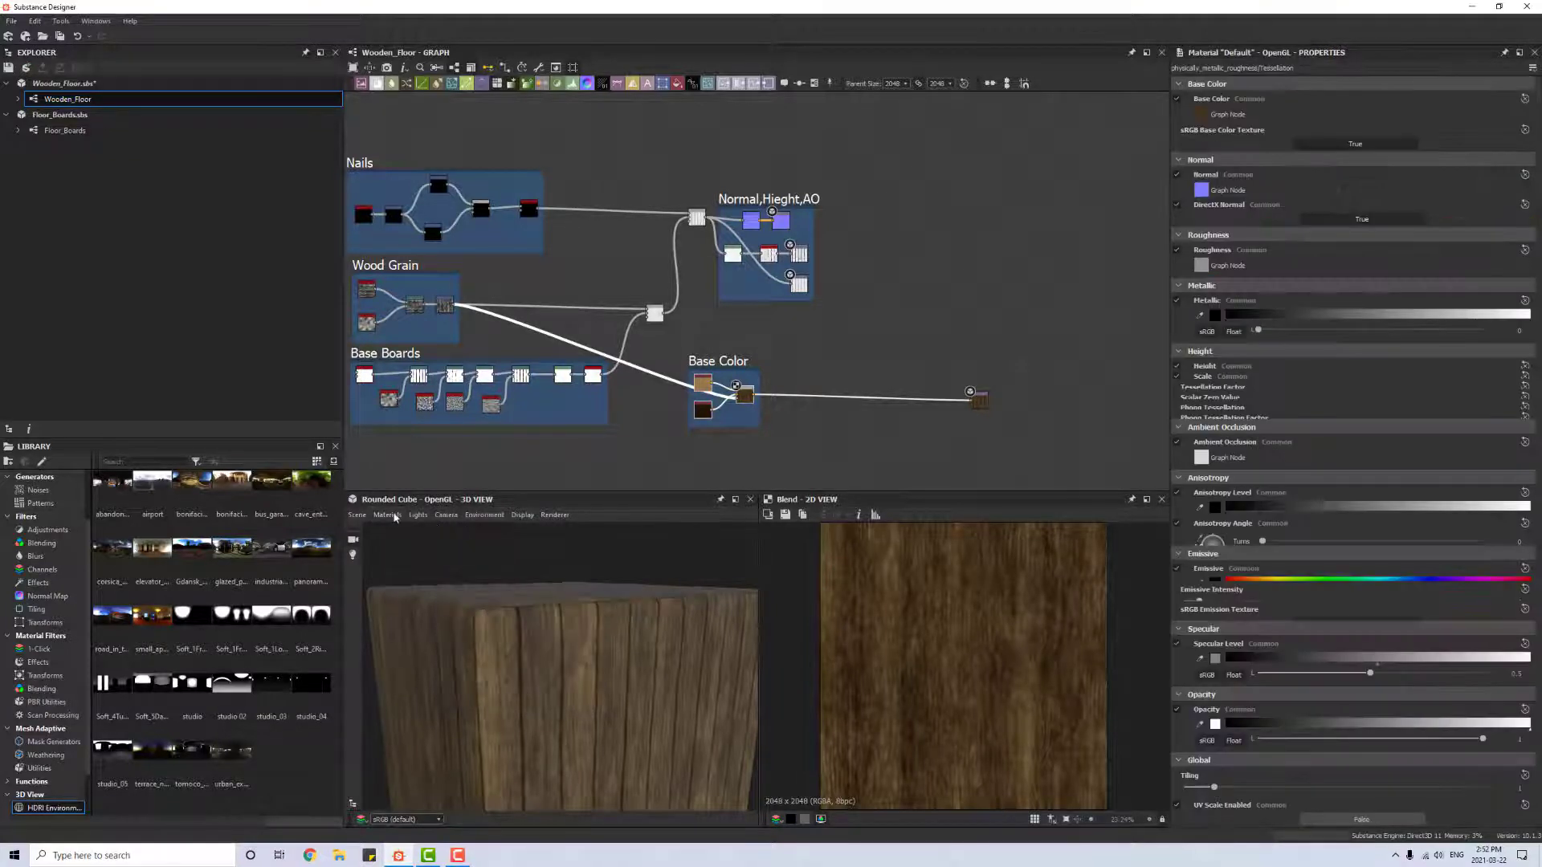
click(394, 518)
mouse_move(410, 532)
click(476, 531)
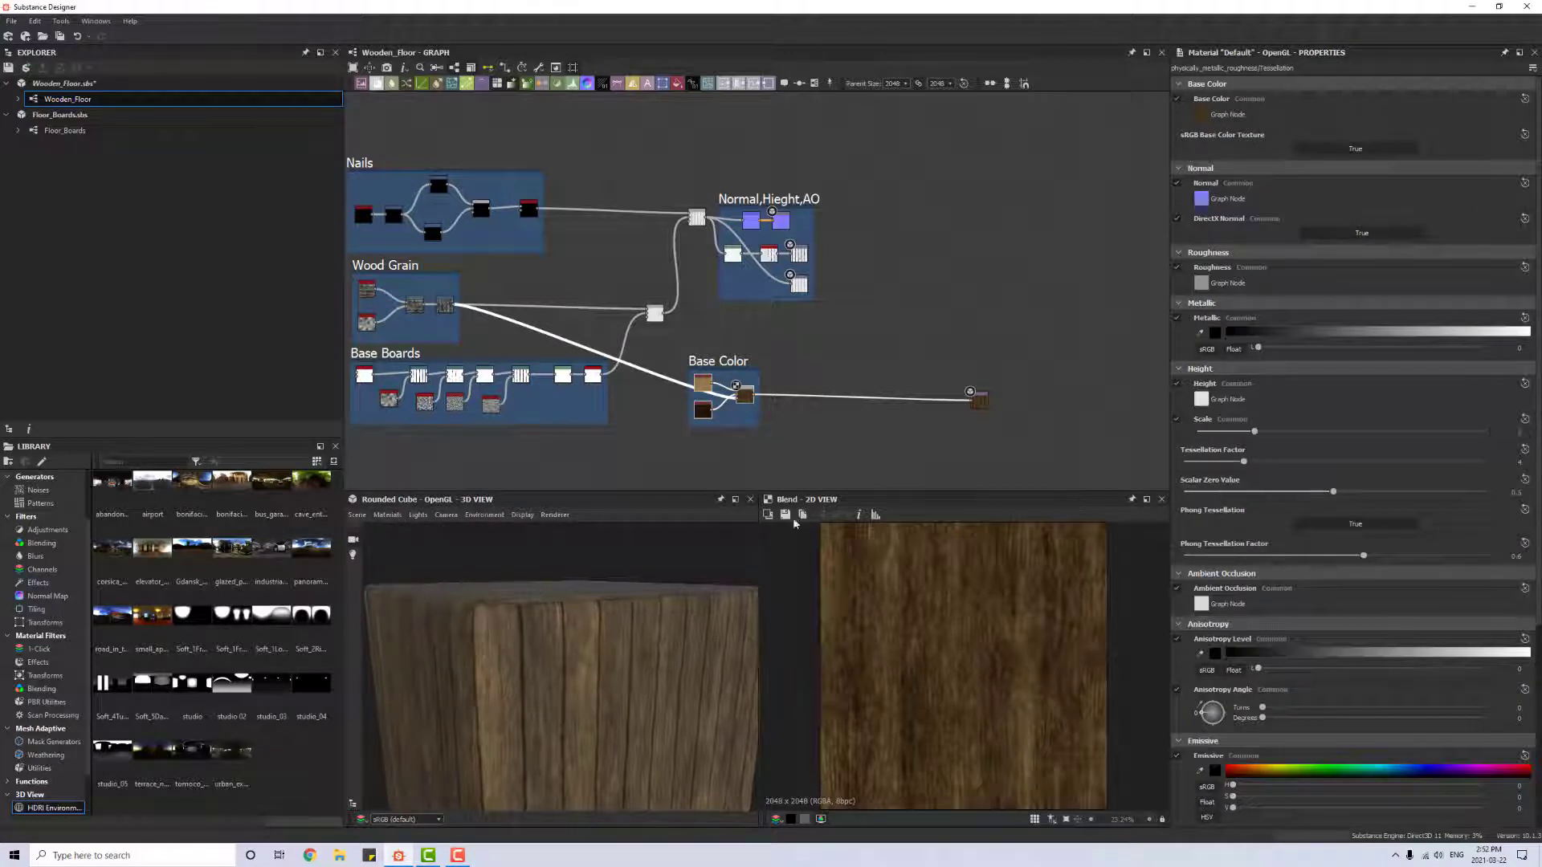
Step: Apply the studio_04 HDRI environment from the library to the 3D view
drag(612, 706, 629, 664)
scroll(524, 605, down, 5)
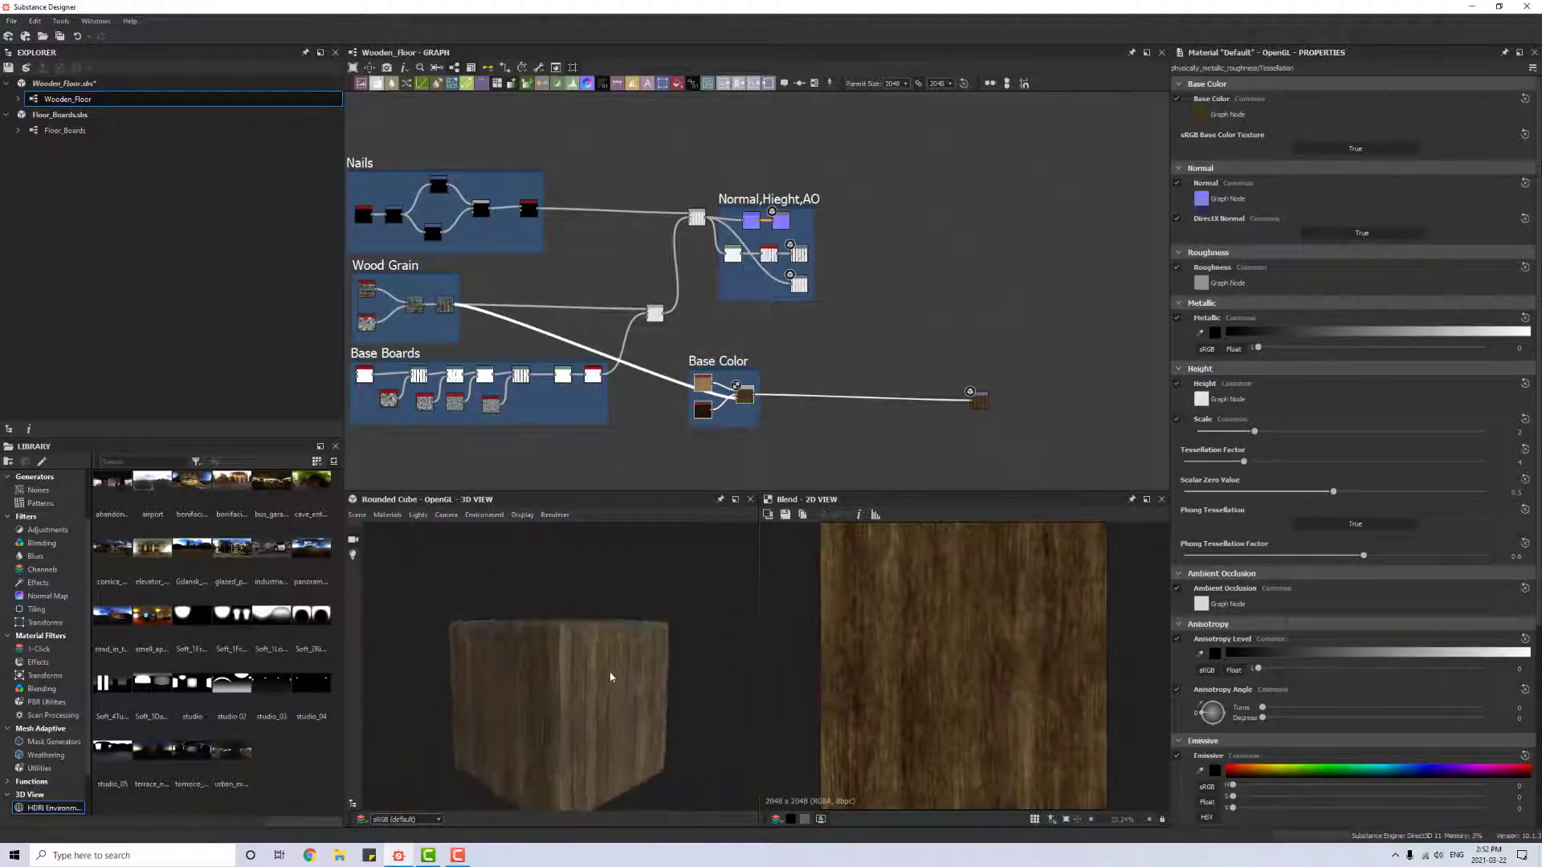
drag(526, 612, 556, 694)
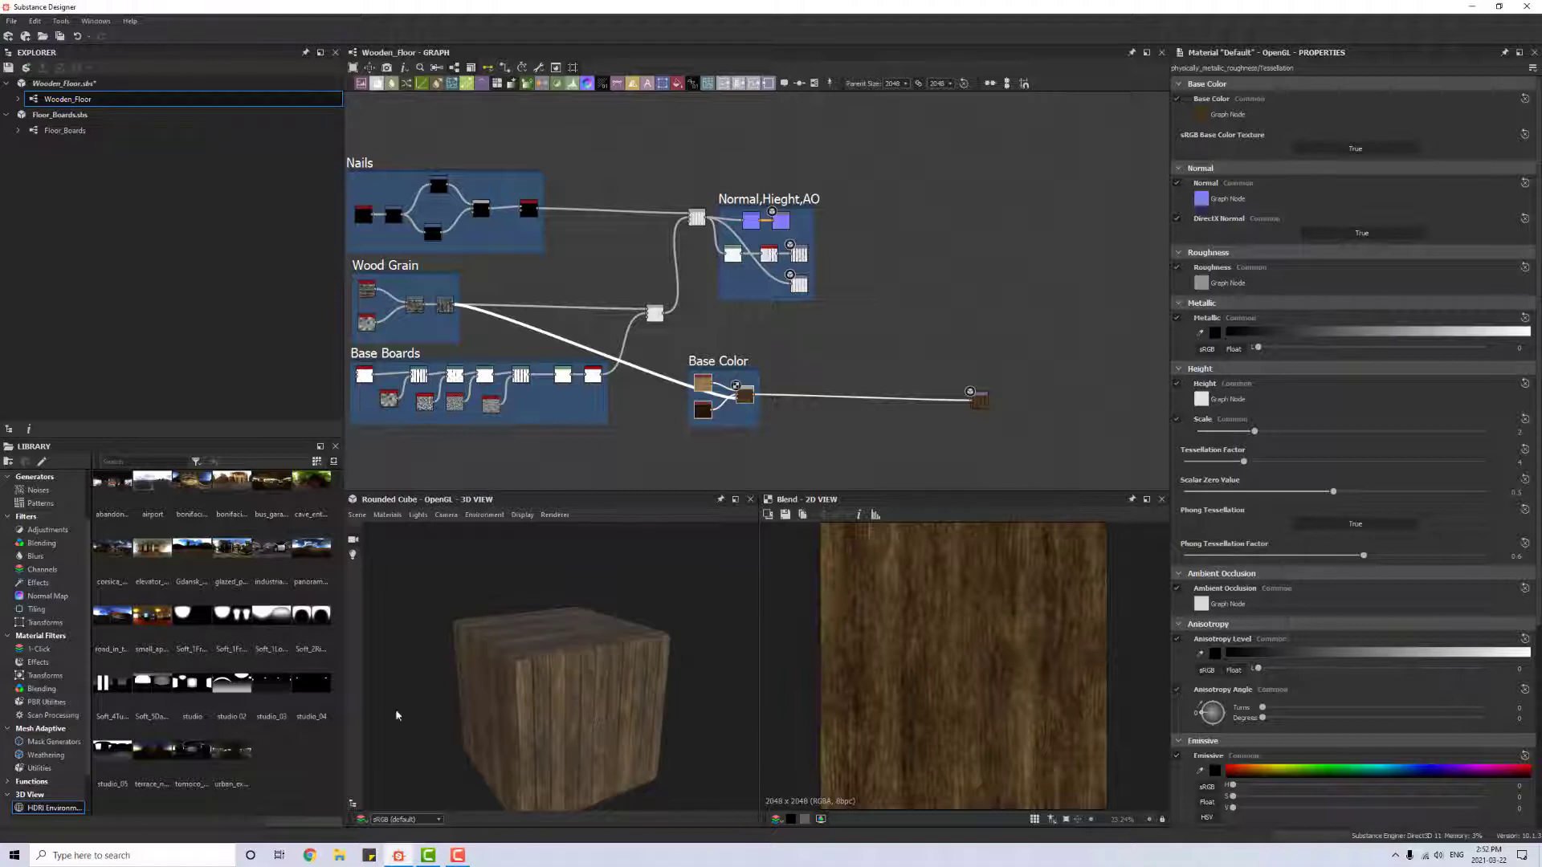
drag(310, 694, 475, 733)
Step: Examine the wood material on the rounded cube up close and from several angles
scroll(536, 699, up, 8)
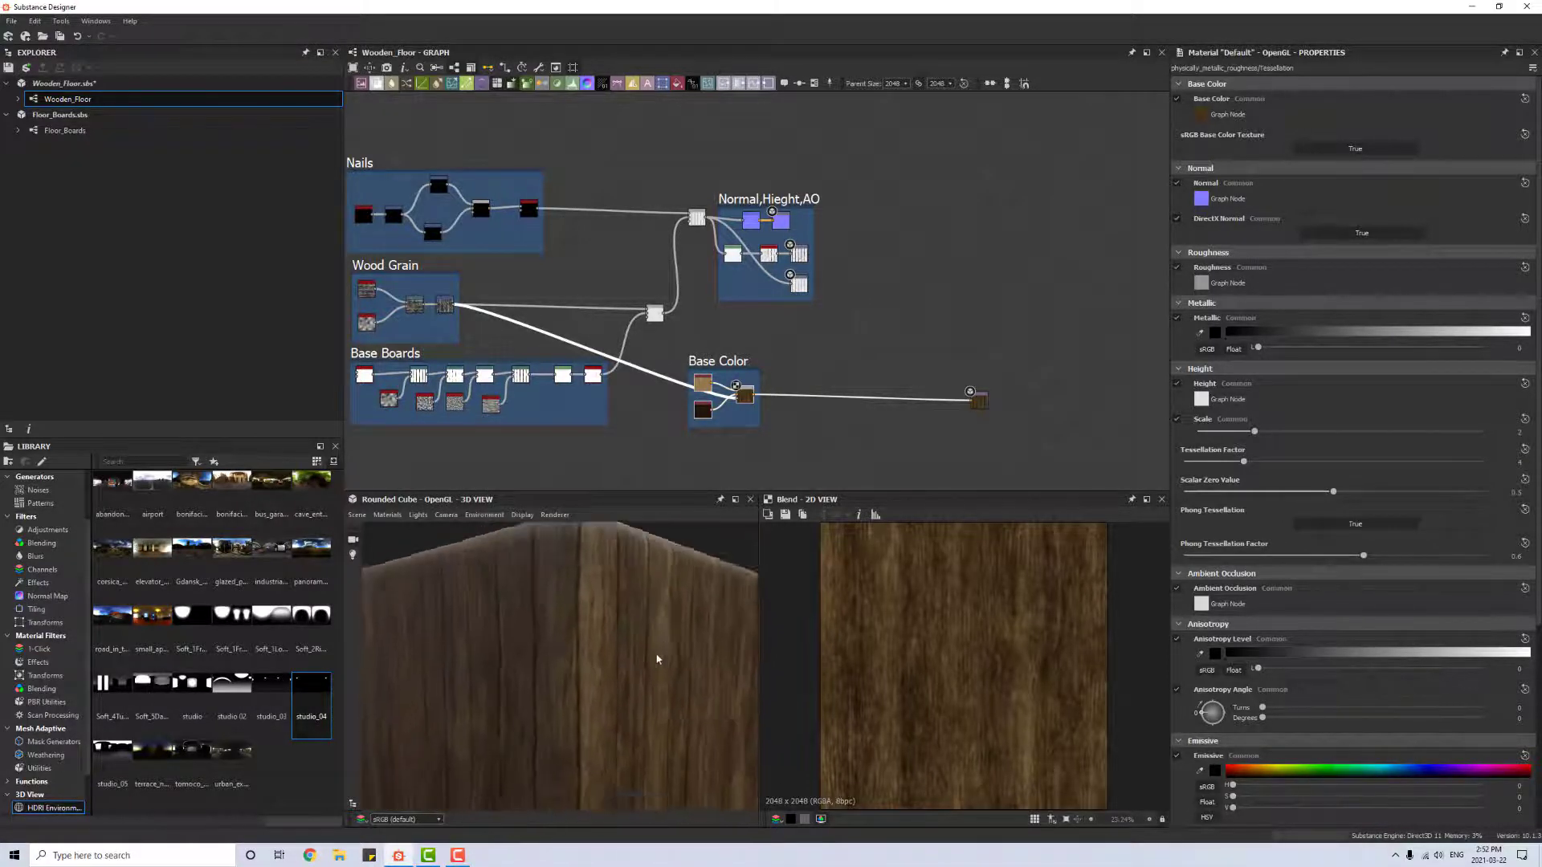
drag(657, 659, 504, 668)
scroll(496, 712, down, 4)
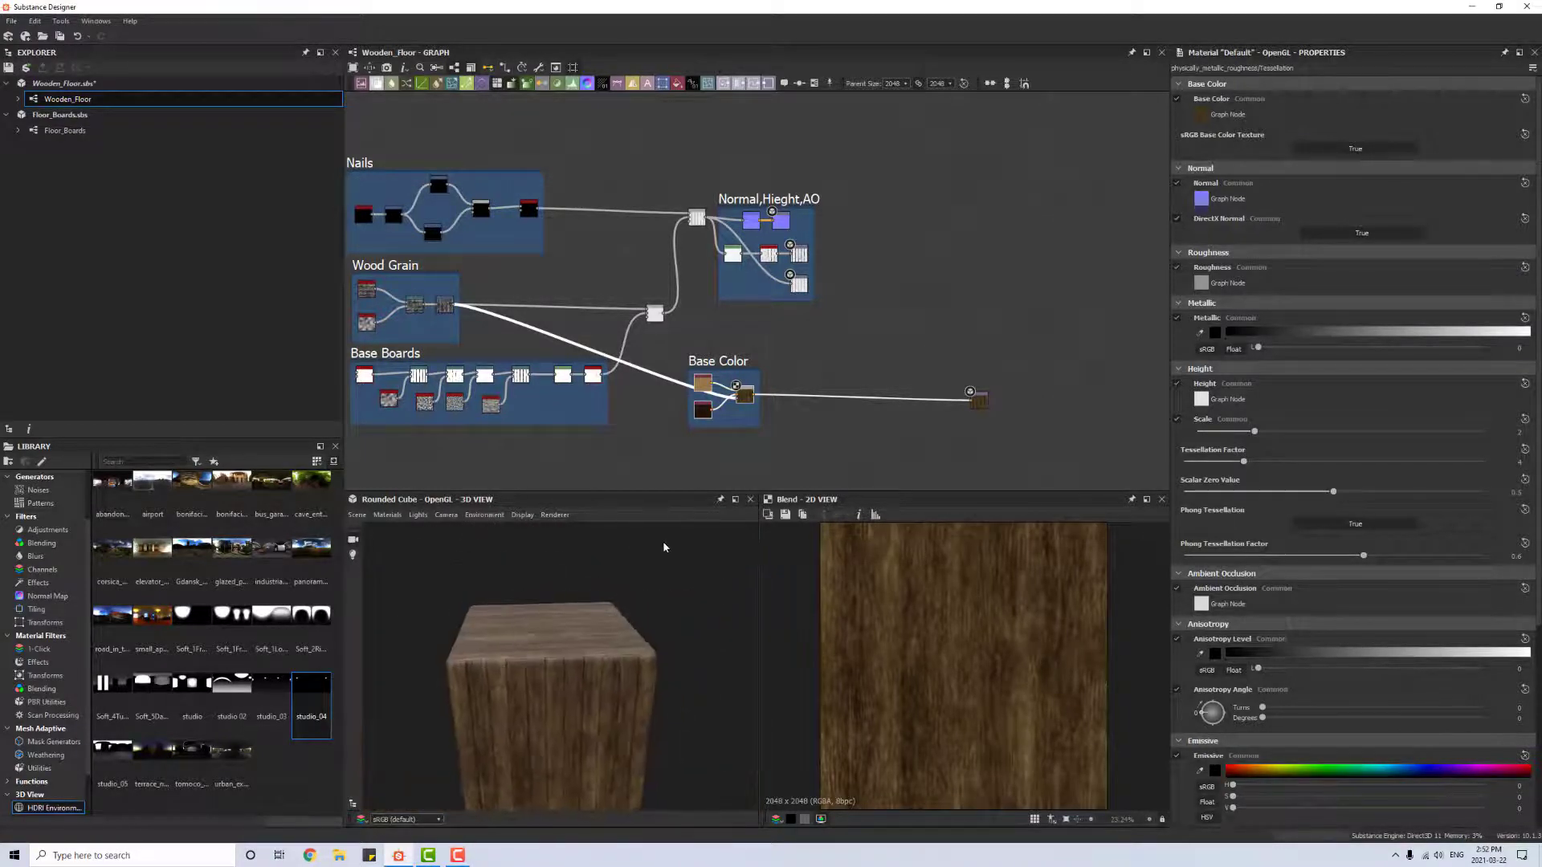
scroll(624, 680, down, 3)
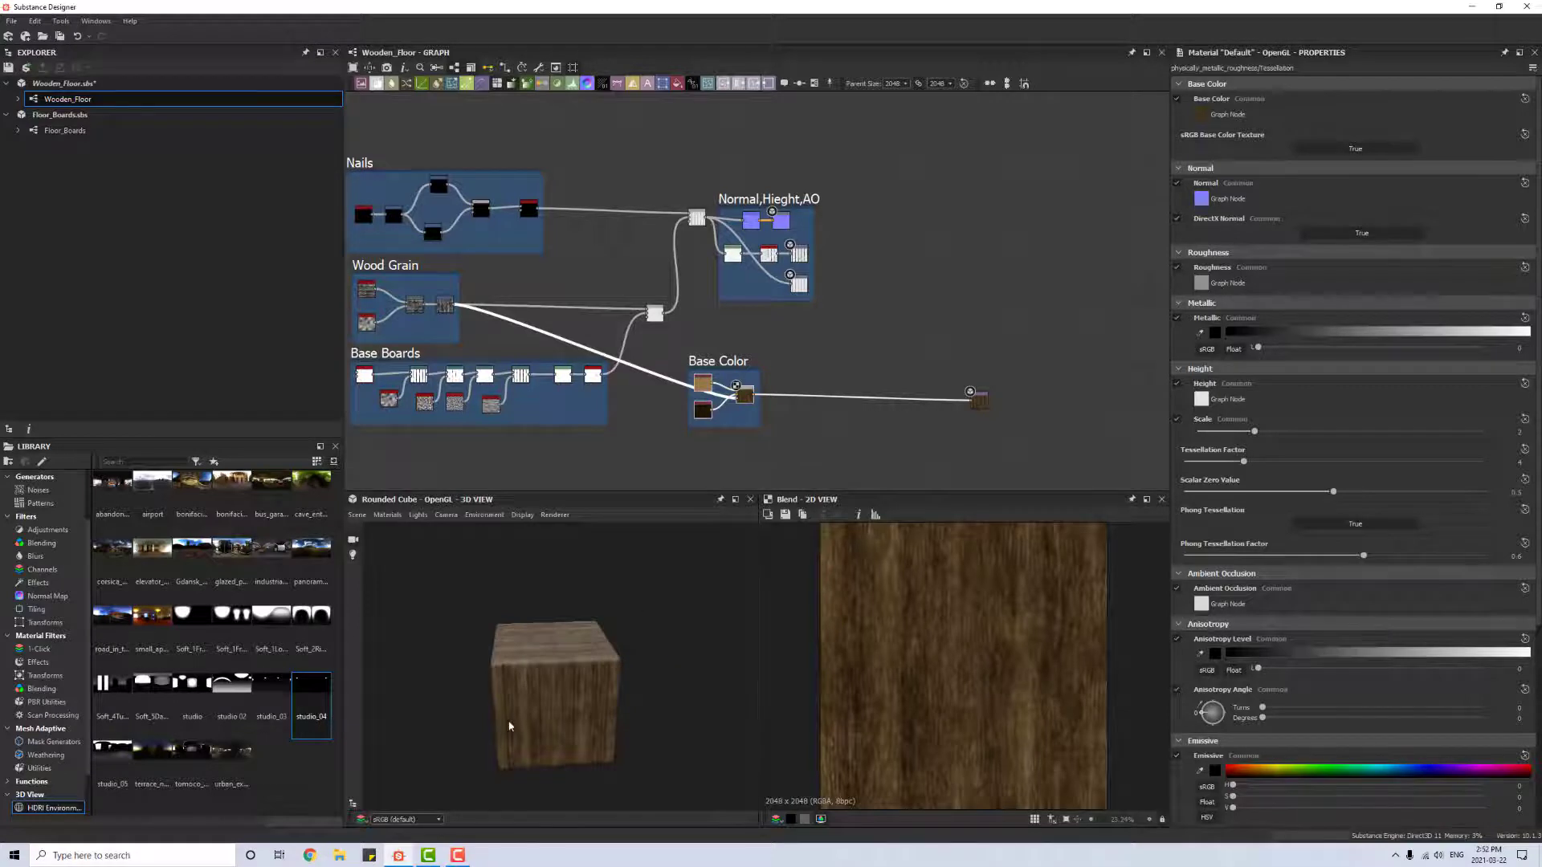
drag(509, 726, 448, 570)
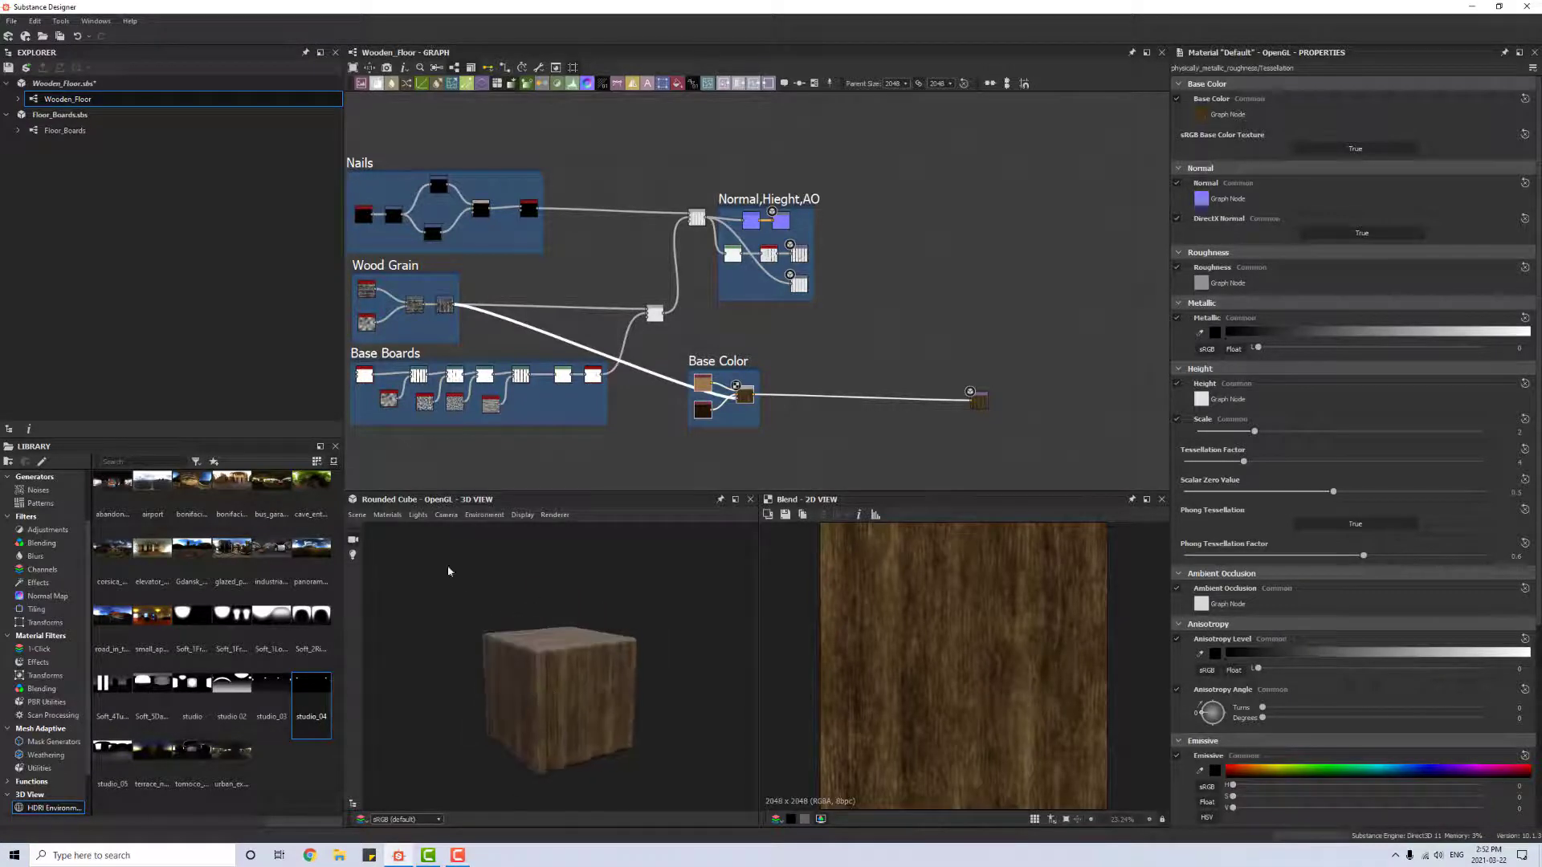
click(356, 519)
click(901, 362)
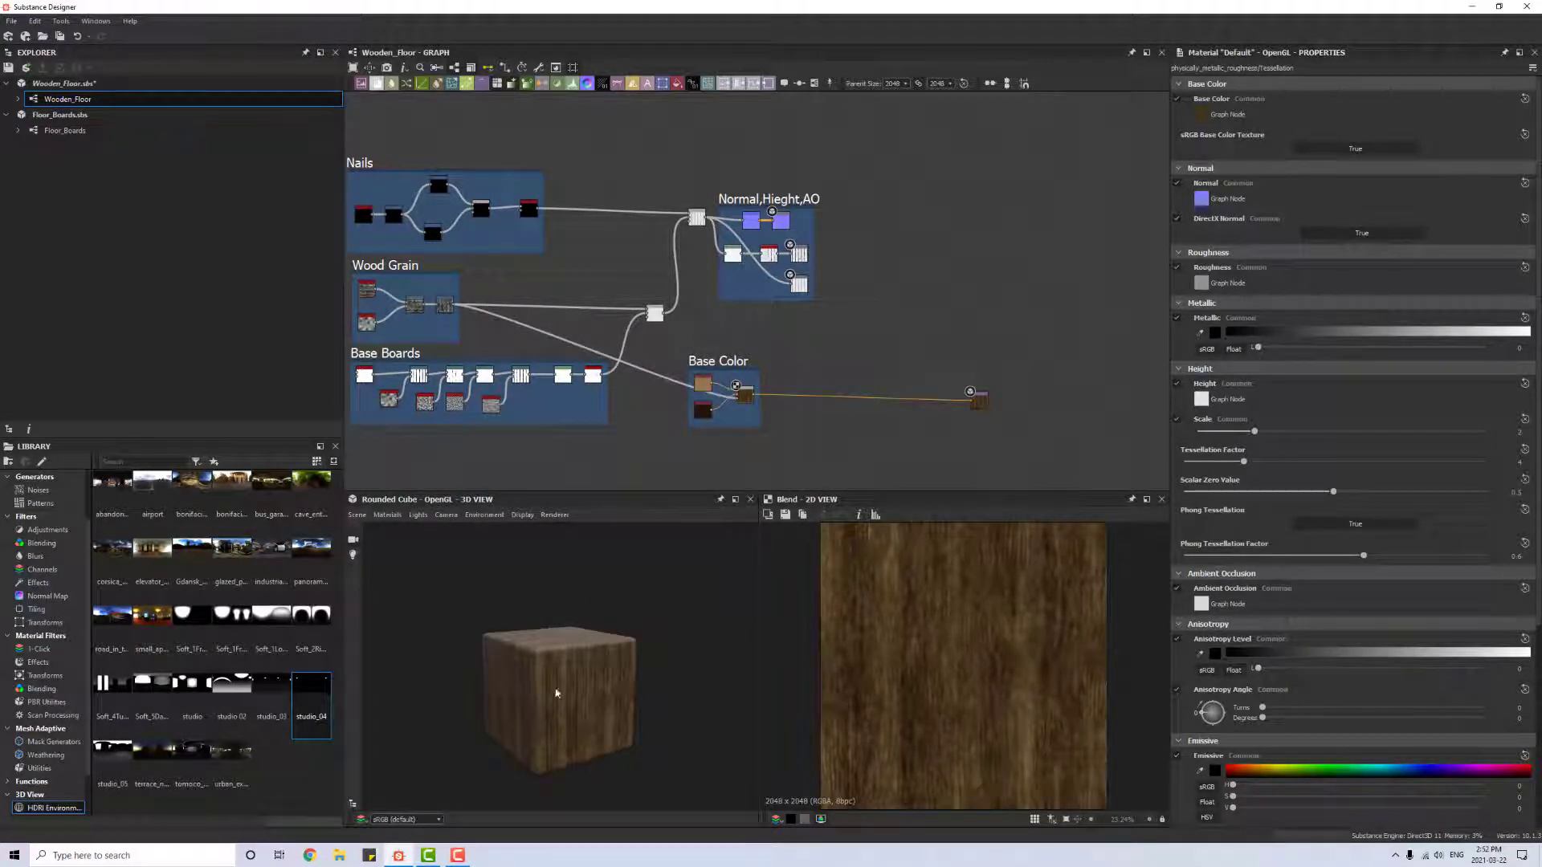
drag(556, 692, 638, 701)
scroll(590, 663, up, 5)
scroll(556, 673, down, 4)
drag(747, 632, 565, 675)
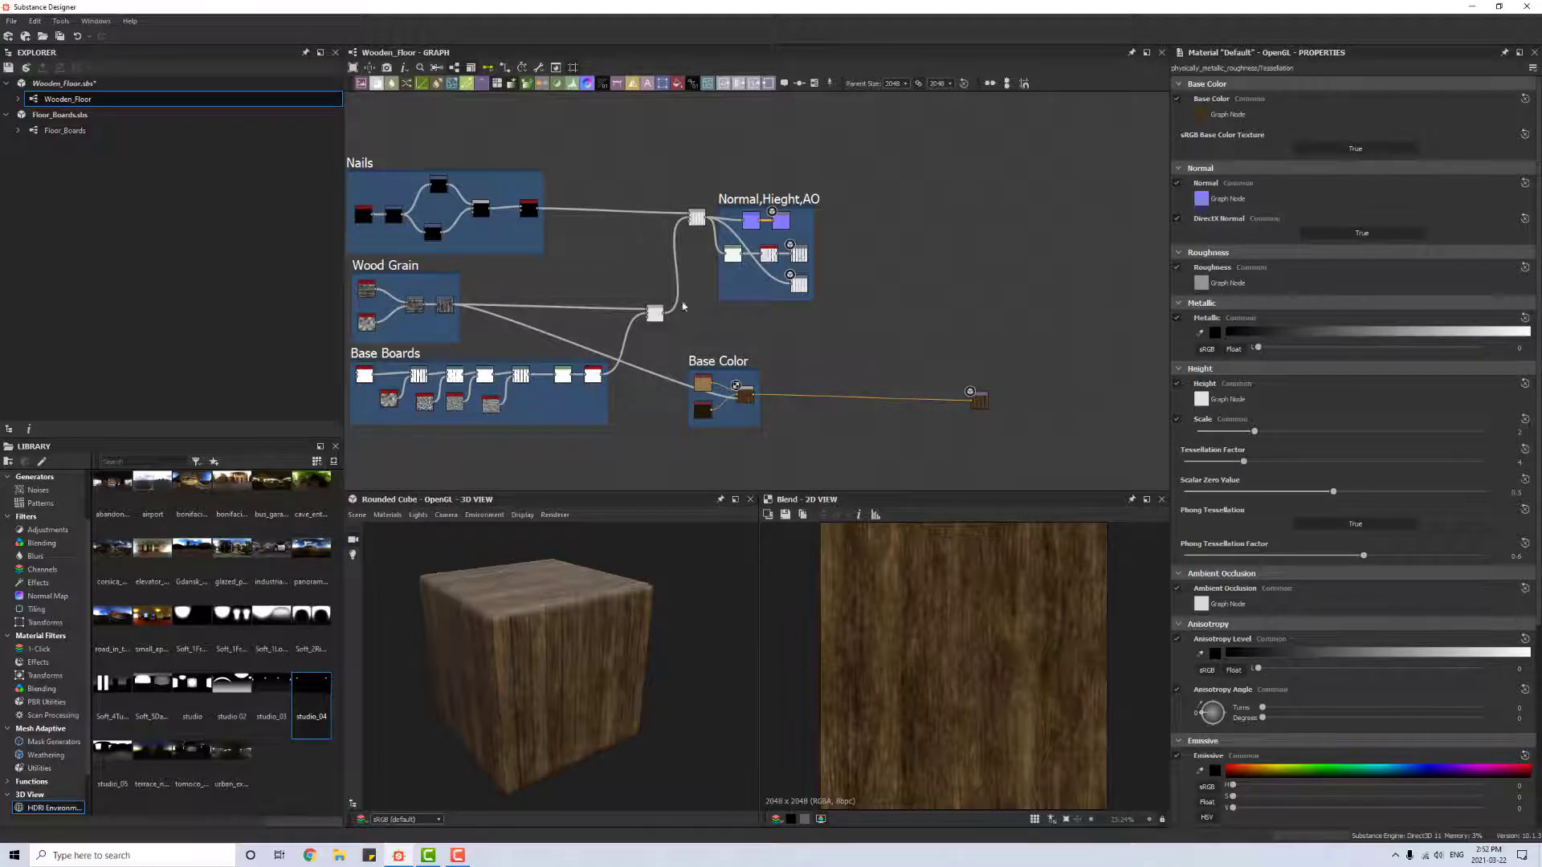
Step: Insert a Blend node between the Base Color group's blend and the output node, and place it outside the frame
scroll(816, 383, up, 3)
click(646, 418)
key(space)
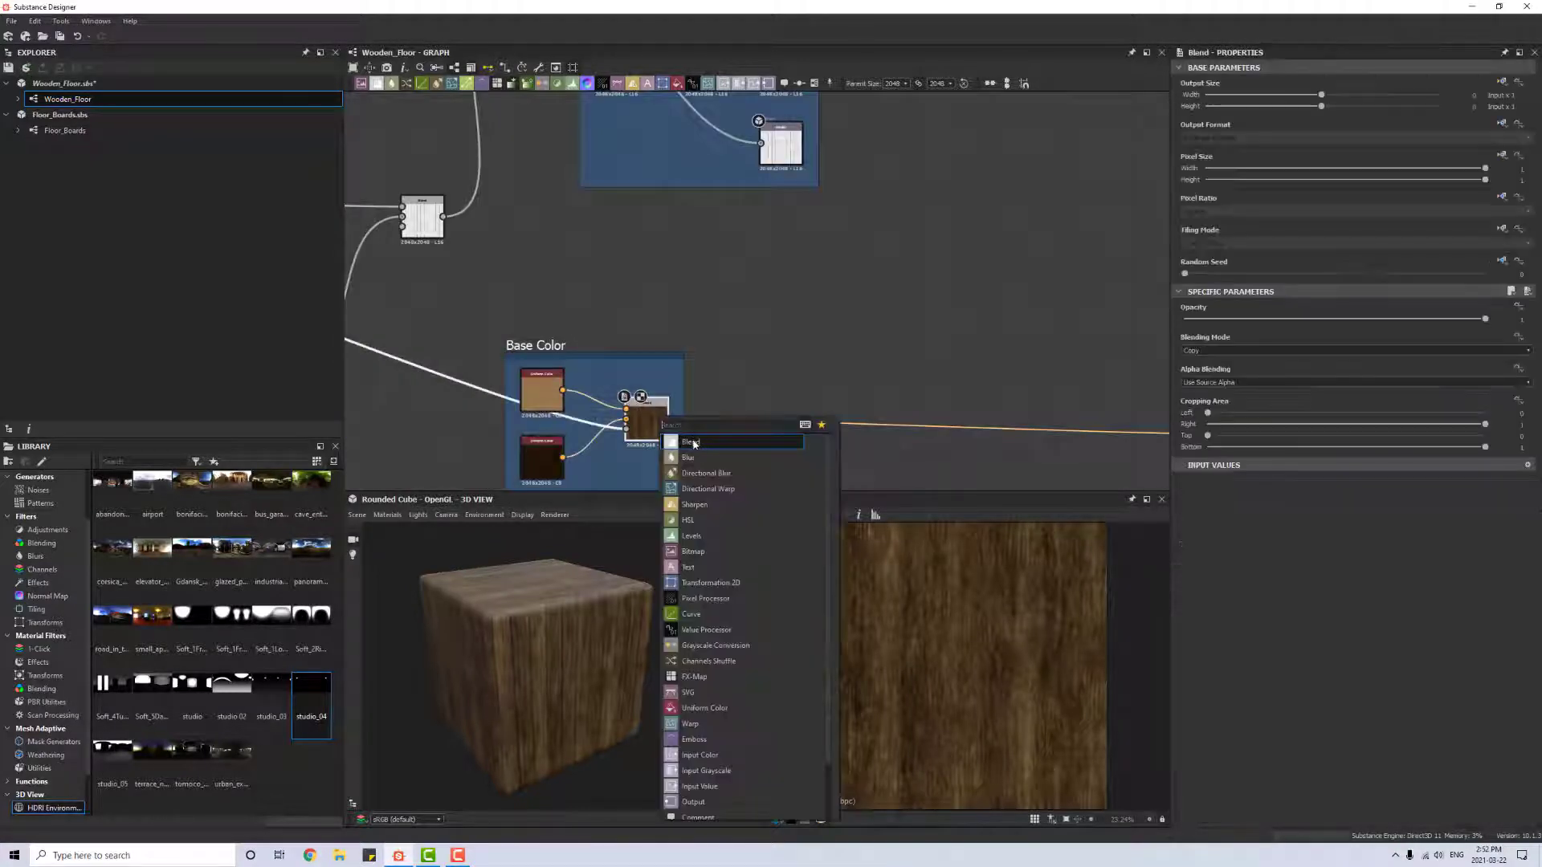
click(706, 446)
drag(720, 420, 793, 317)
Step: Add an Invert Grayscale node fed by the Base Boards' Blur HQ Grayscale, and connect it to the new blend's opacity input
scroll(488, 313, down, 2)
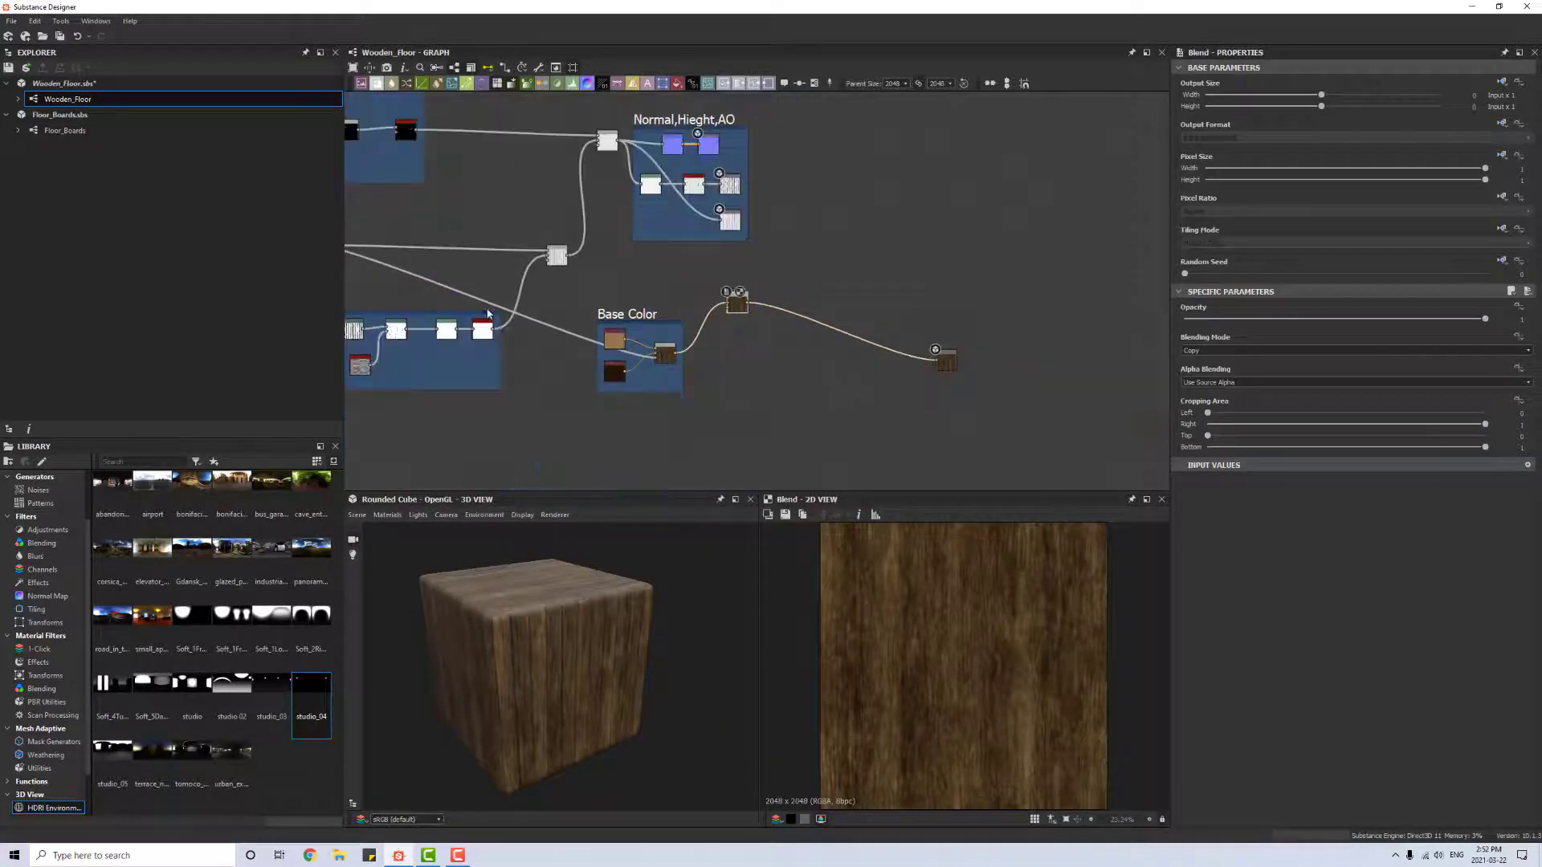
scroll(498, 330, up, 5)
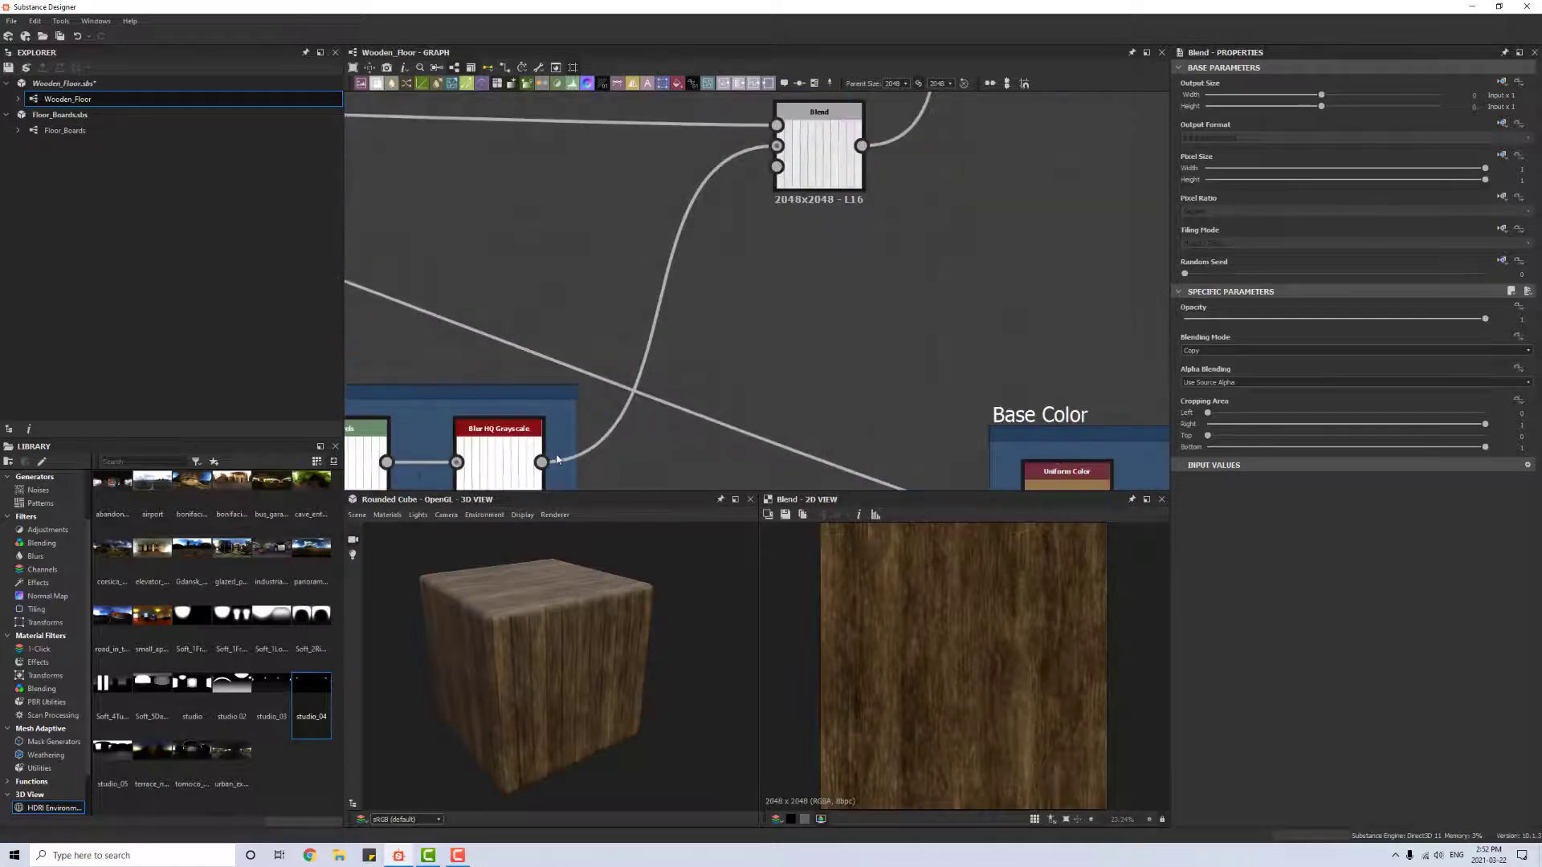
scroll(646, 413, down, 2)
middle_drag(658, 371, 505, 320)
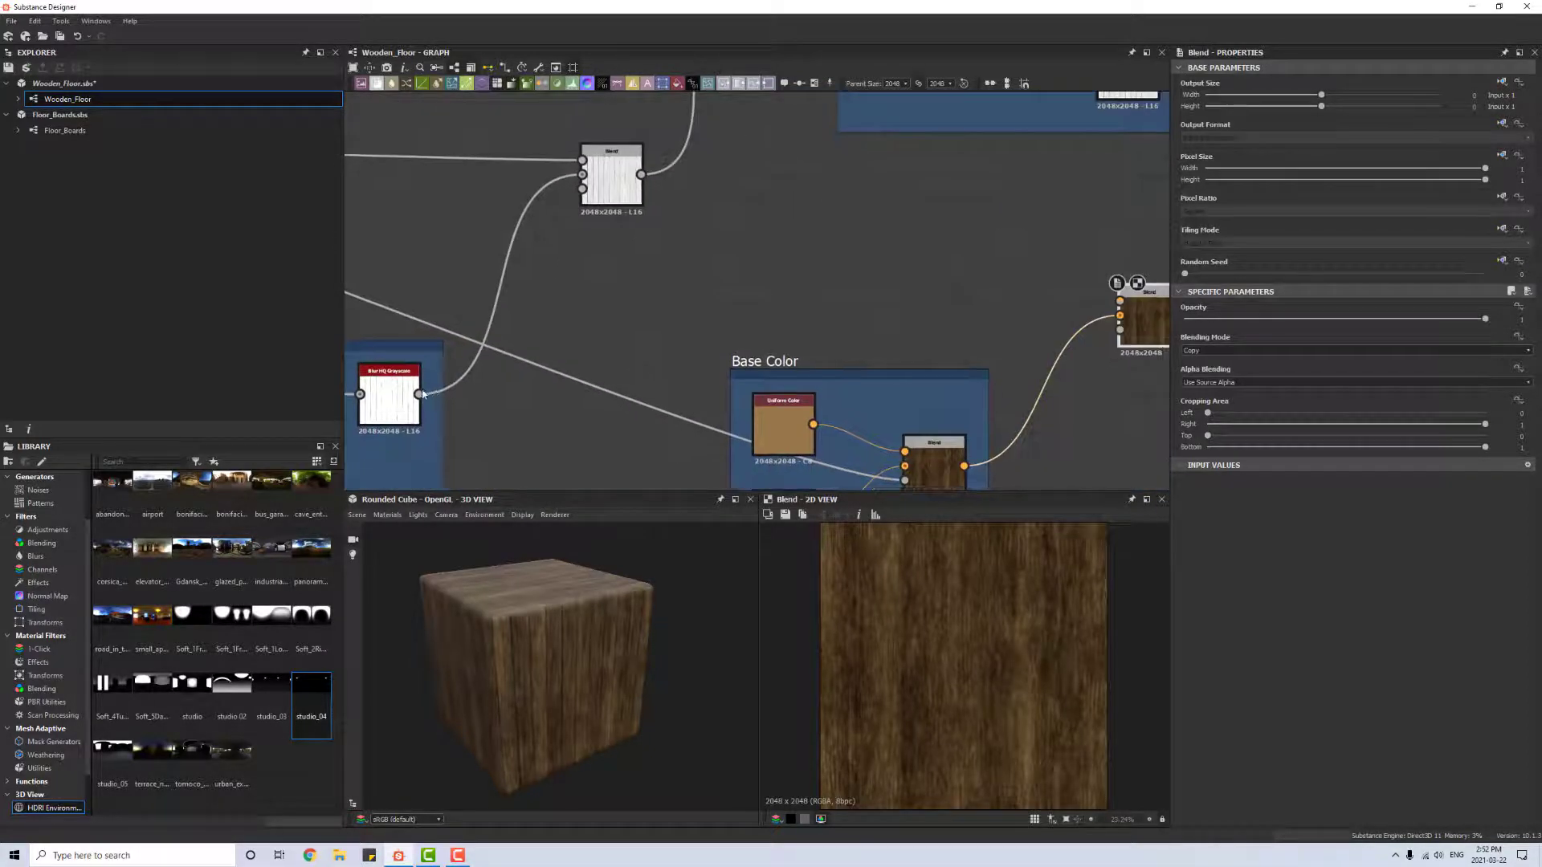
click(421, 398)
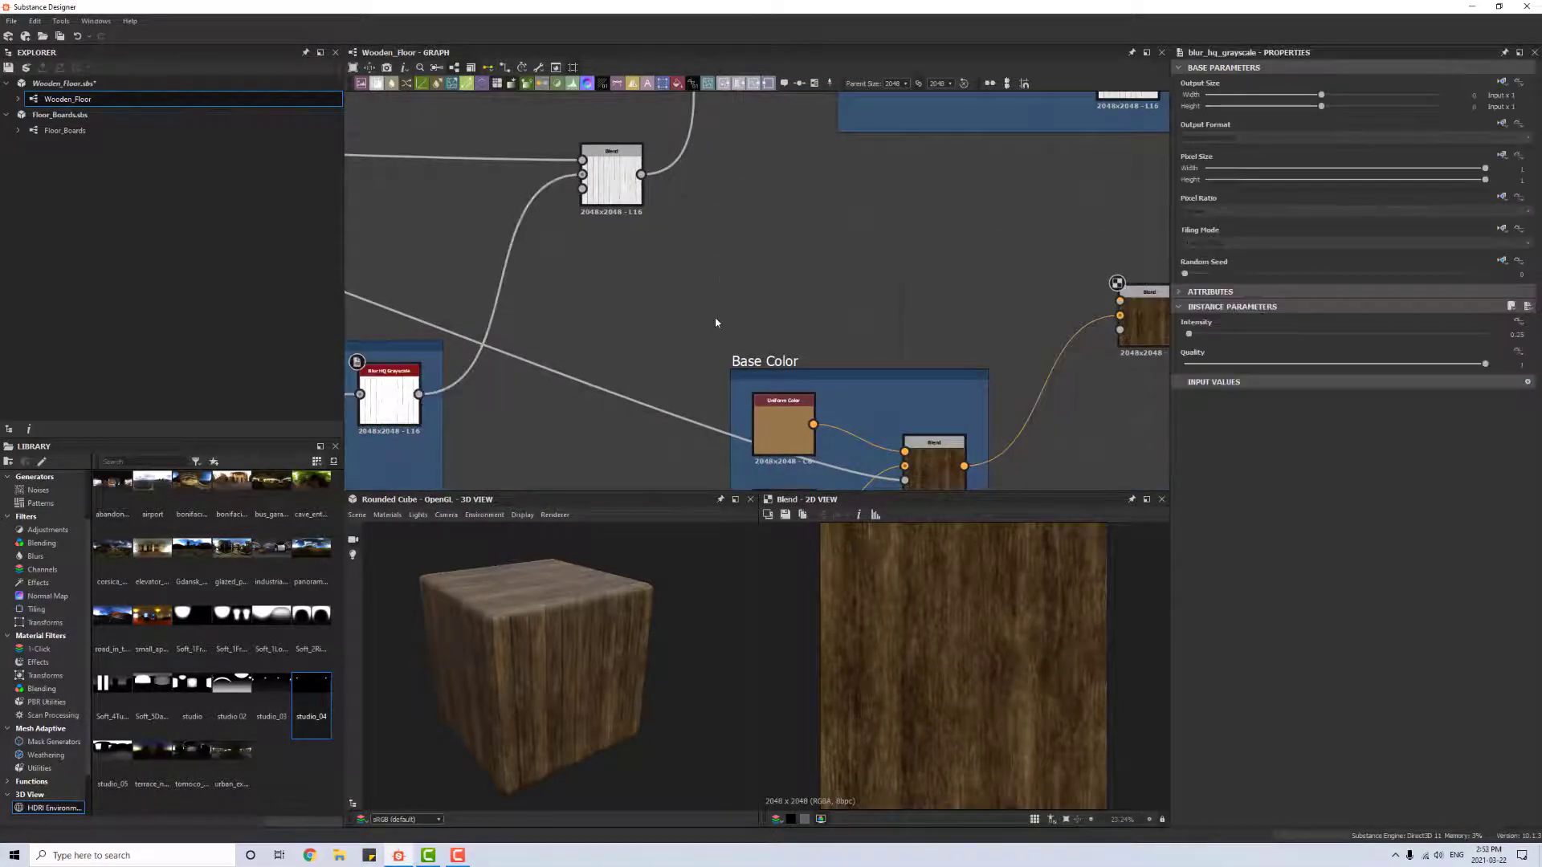
key(space)
text(invert)
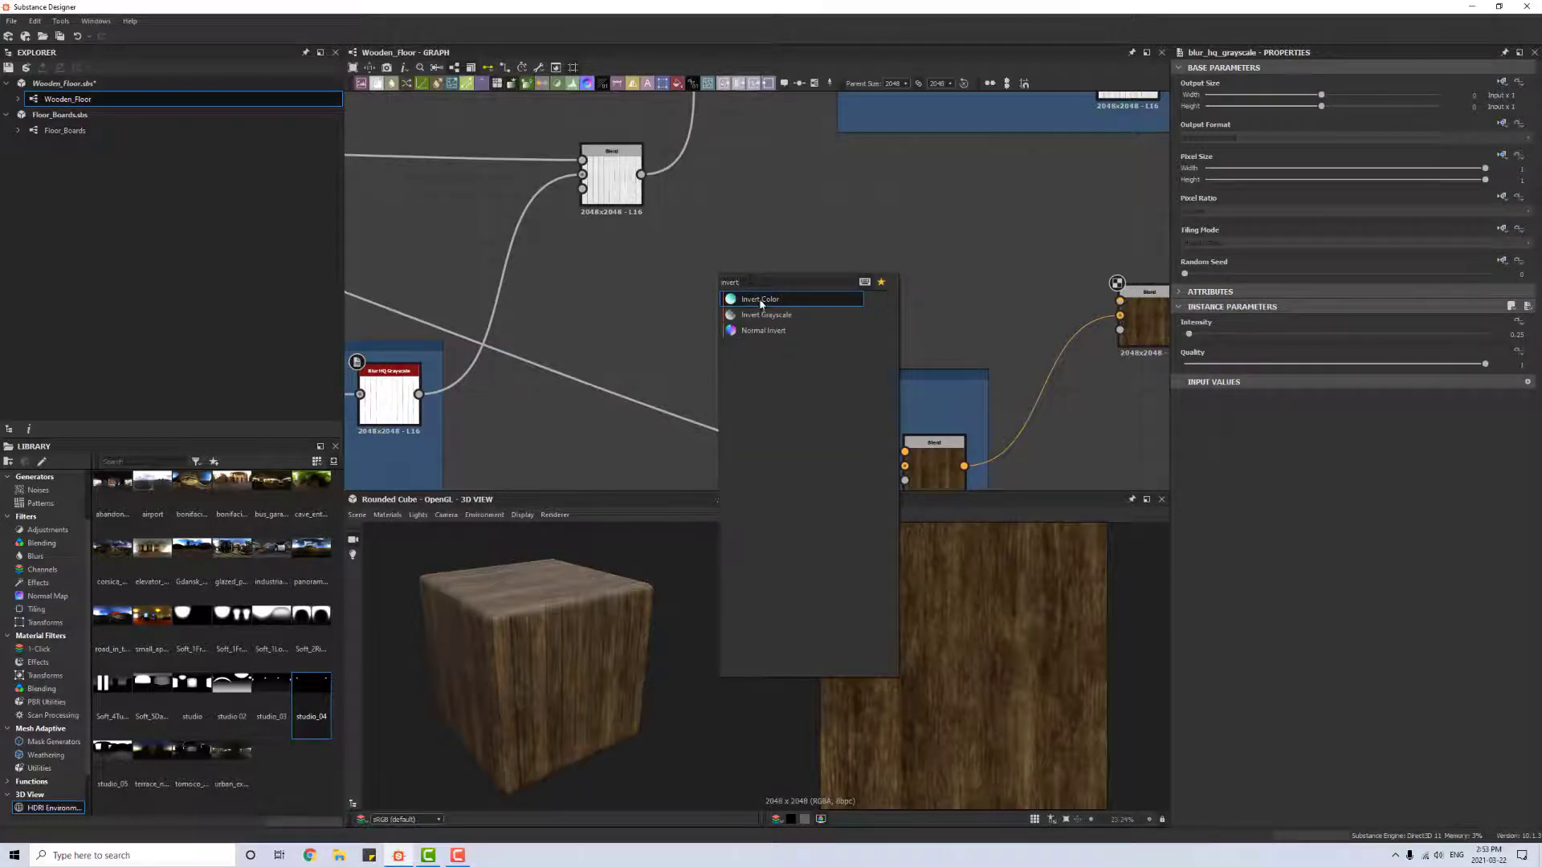
click(767, 314)
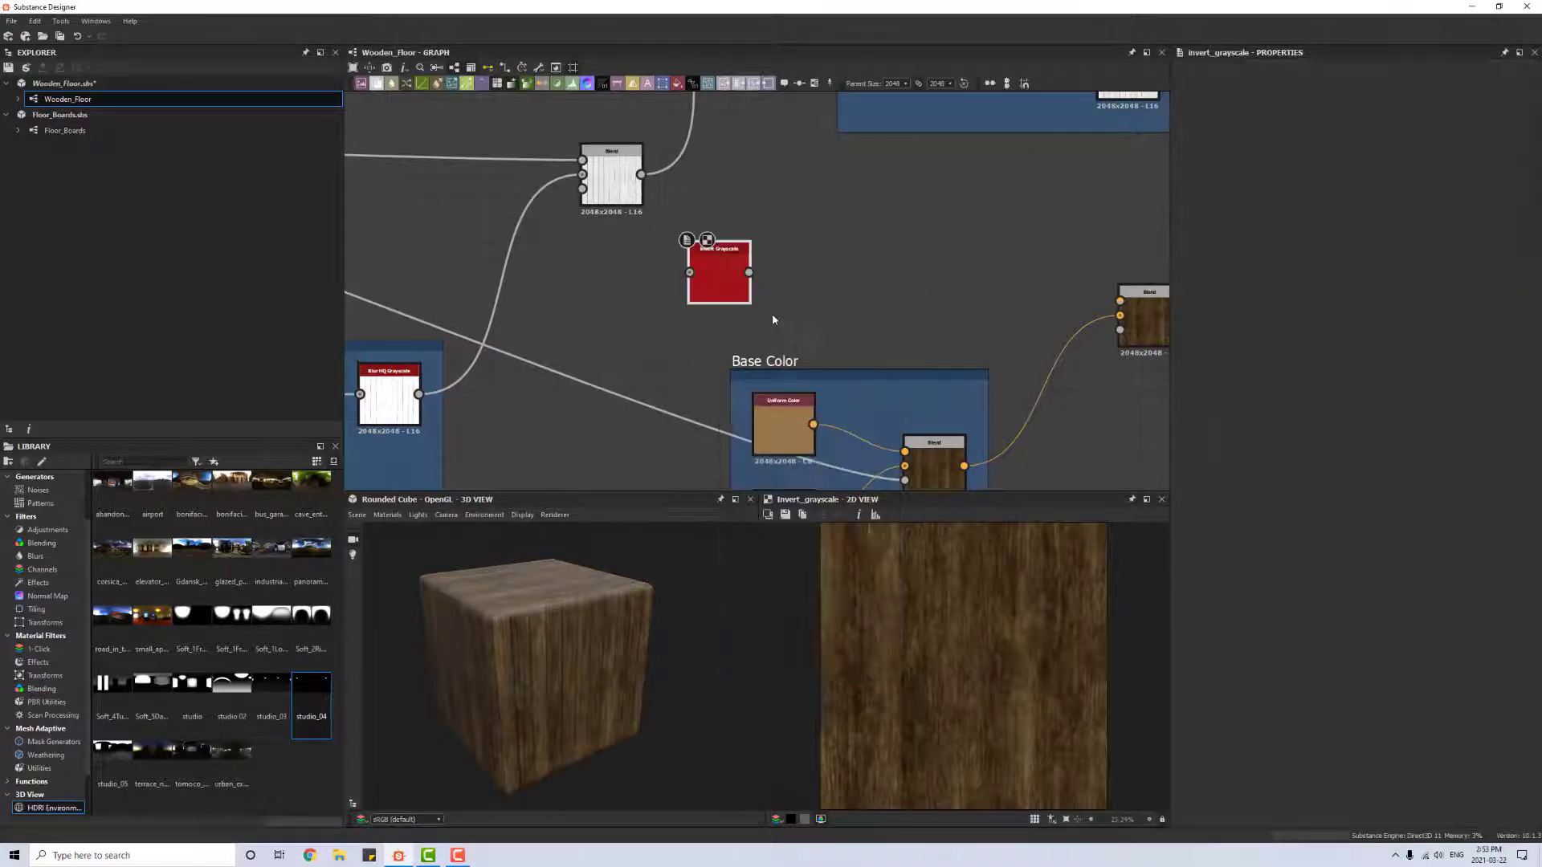
drag(420, 395, 1119, 330)
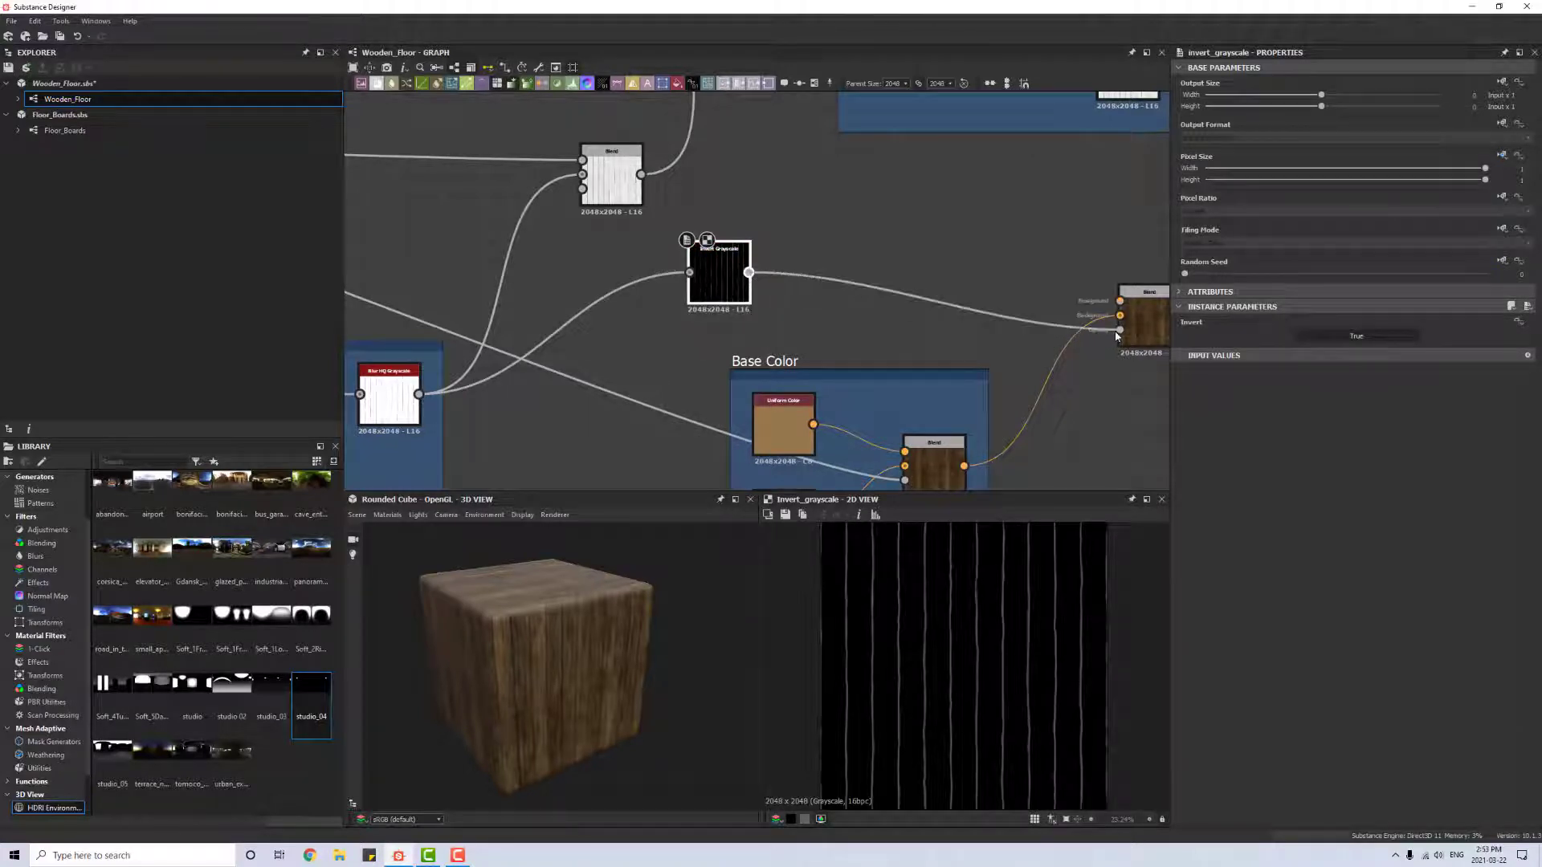
Step: Add a black Uniform Color node, connect it to the new blend's foreground input, and select that blend
middle_drag(1047, 258, 873, 272)
key(space)
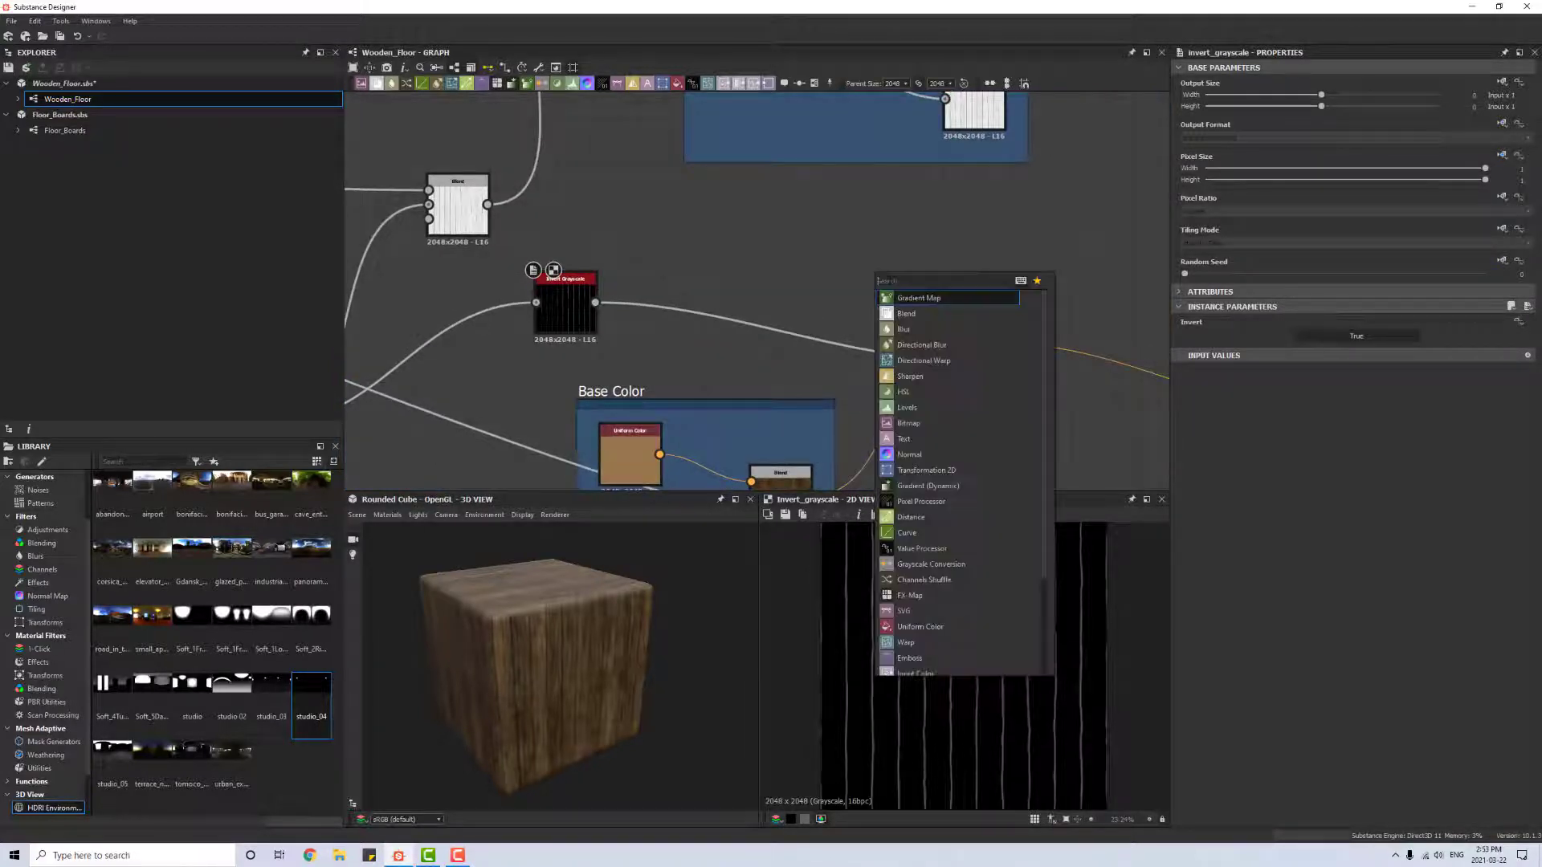
text(uniform)
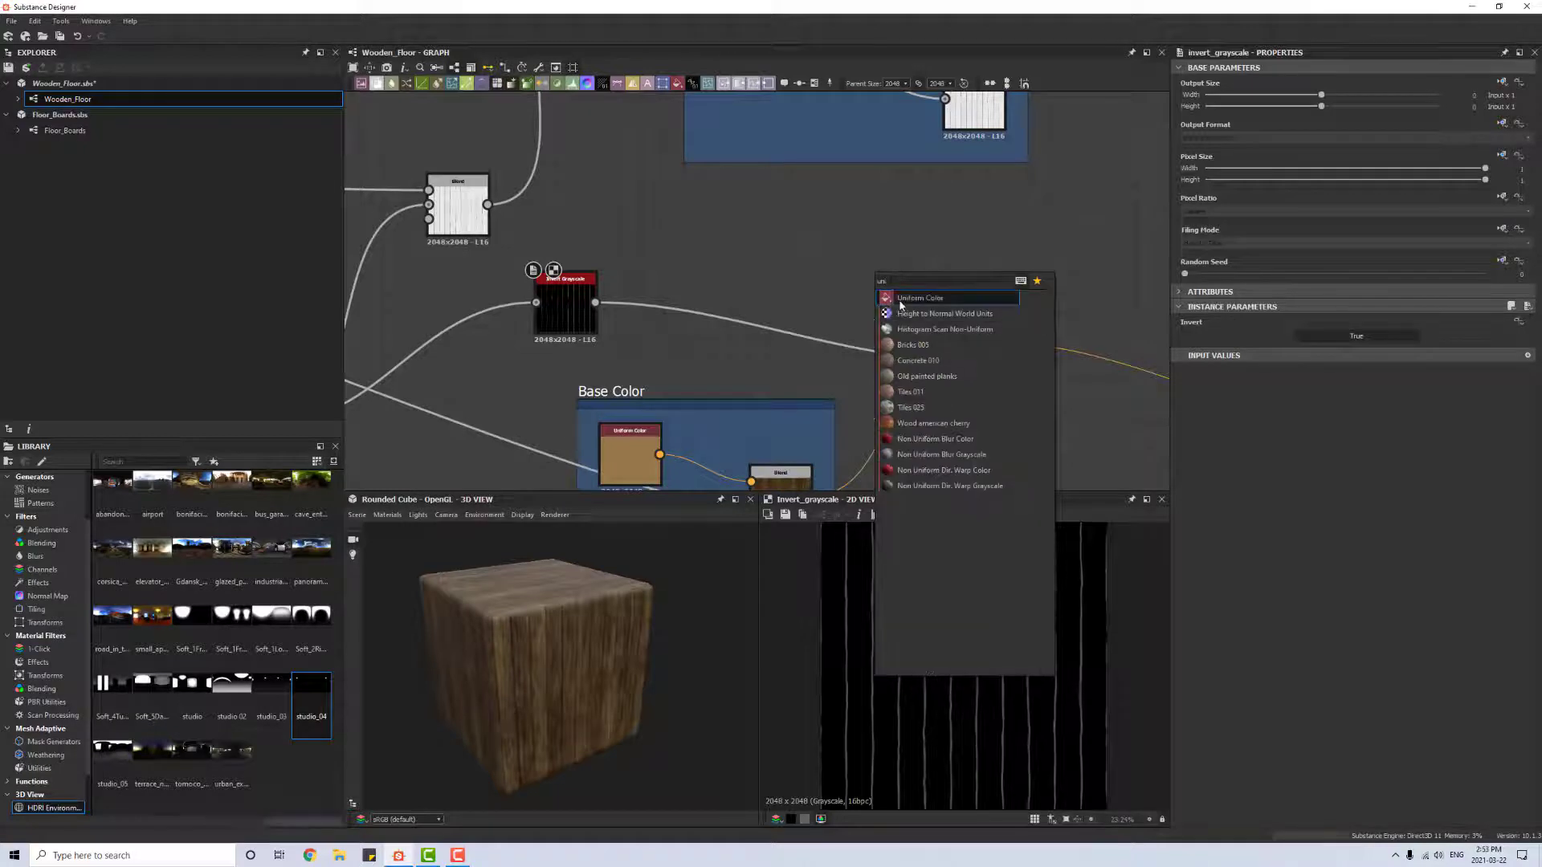
key(Return)
drag(897, 281, 966, 330)
click(995, 349)
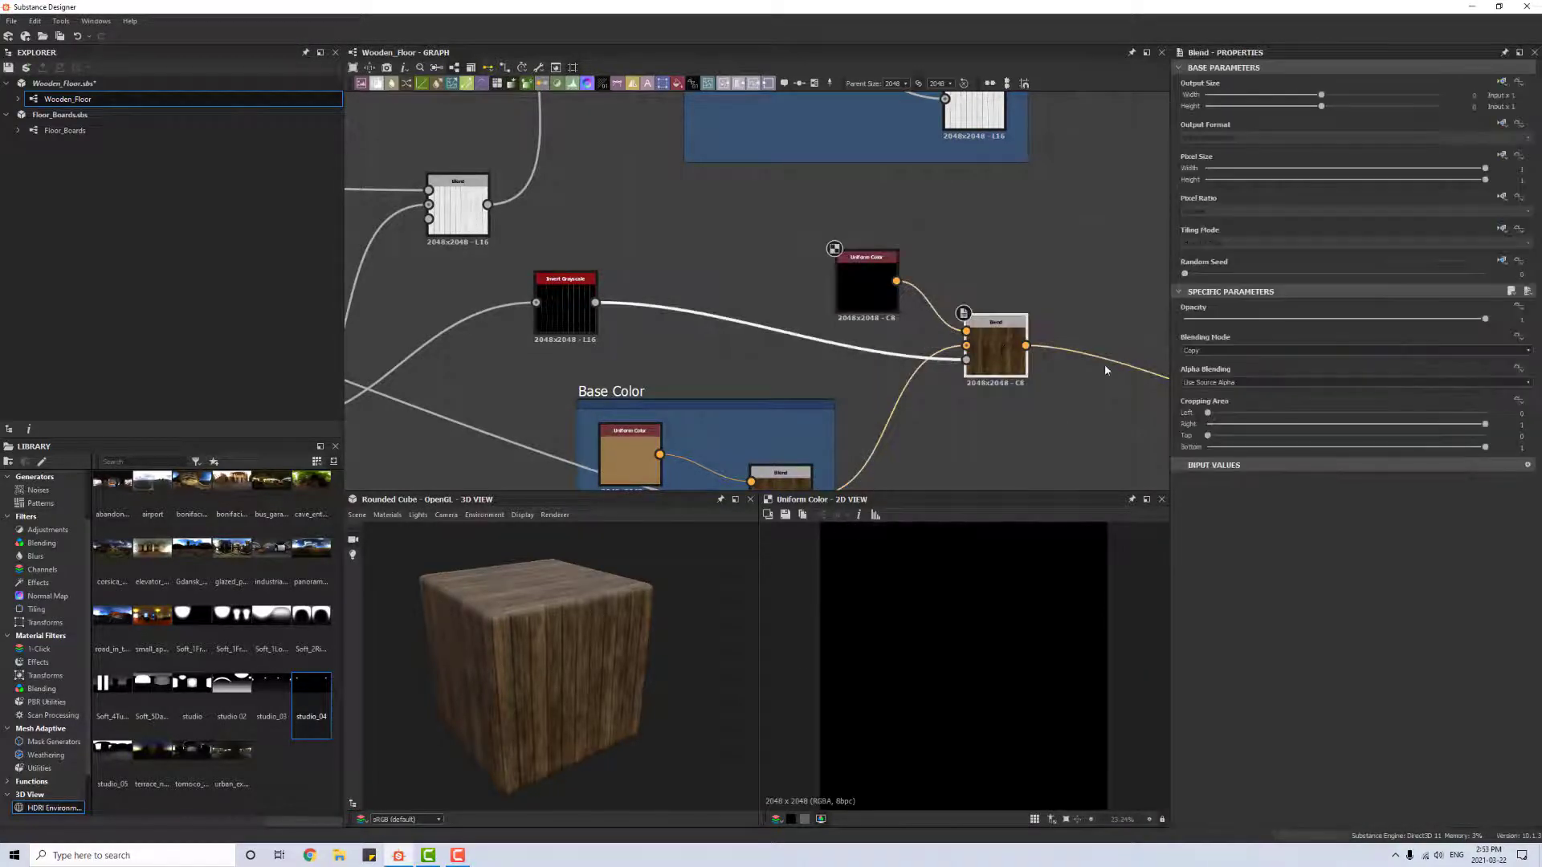
Step: Preview the Blend node that darkens the board gaps and set its blending mode to Add Sub
click(1249, 353)
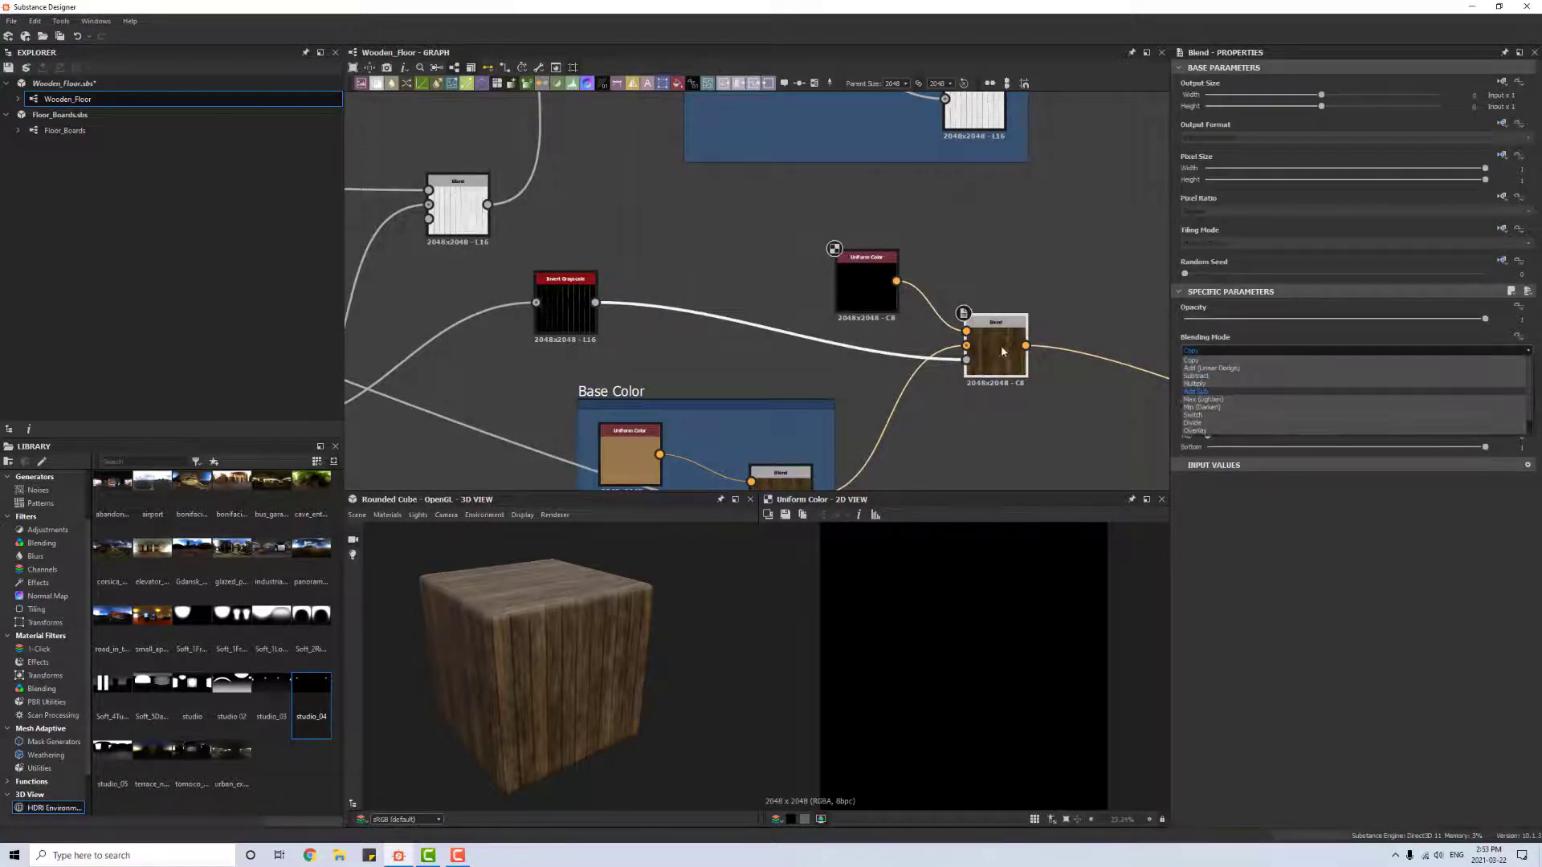
double_click(976, 371)
click(1231, 352)
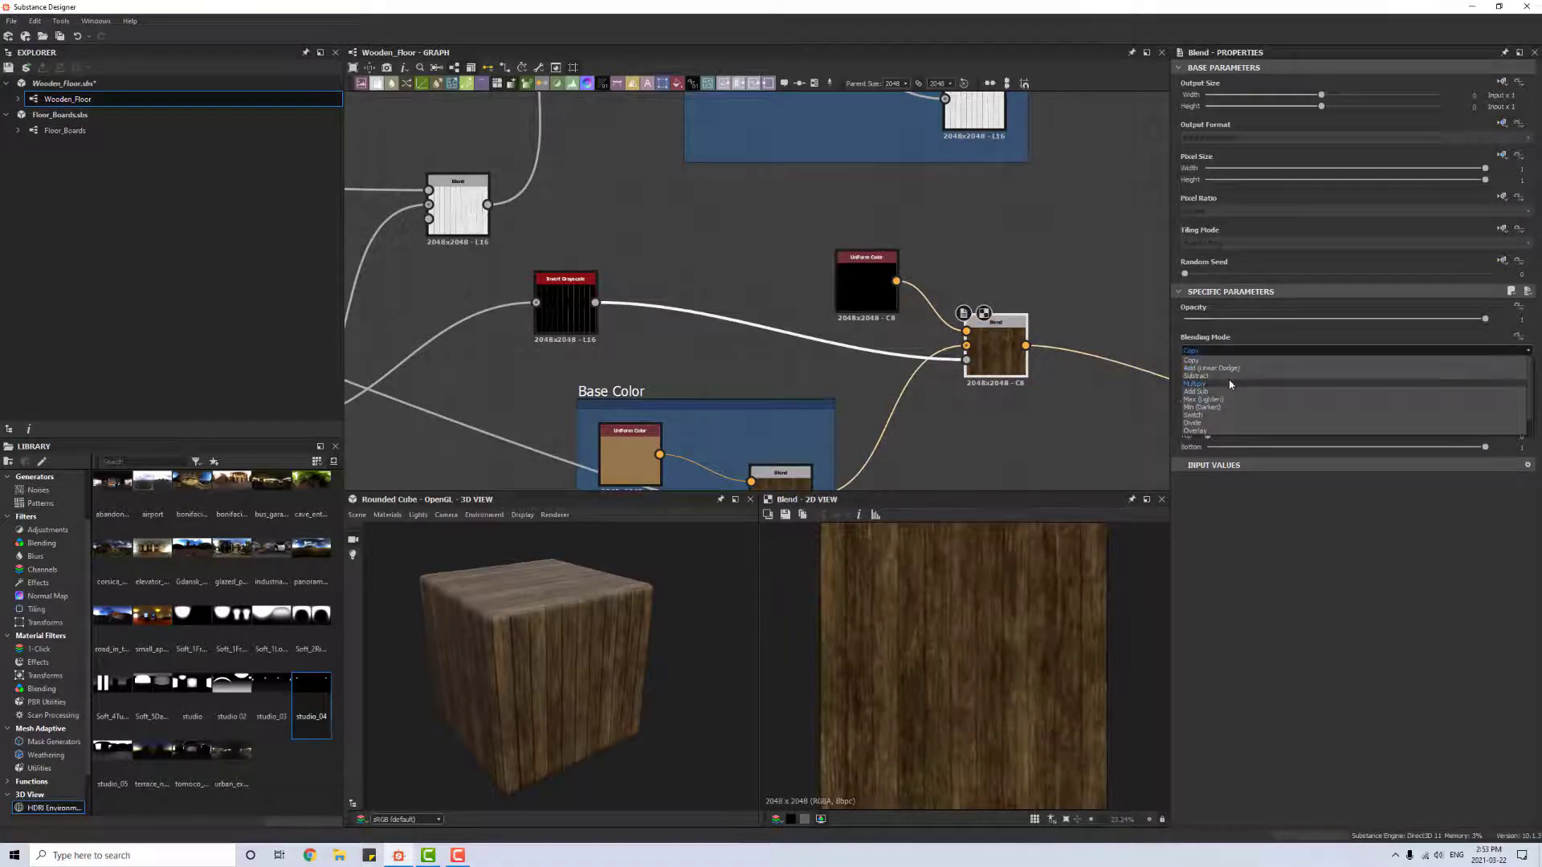
click(1228, 383)
click(1210, 355)
click(1227, 394)
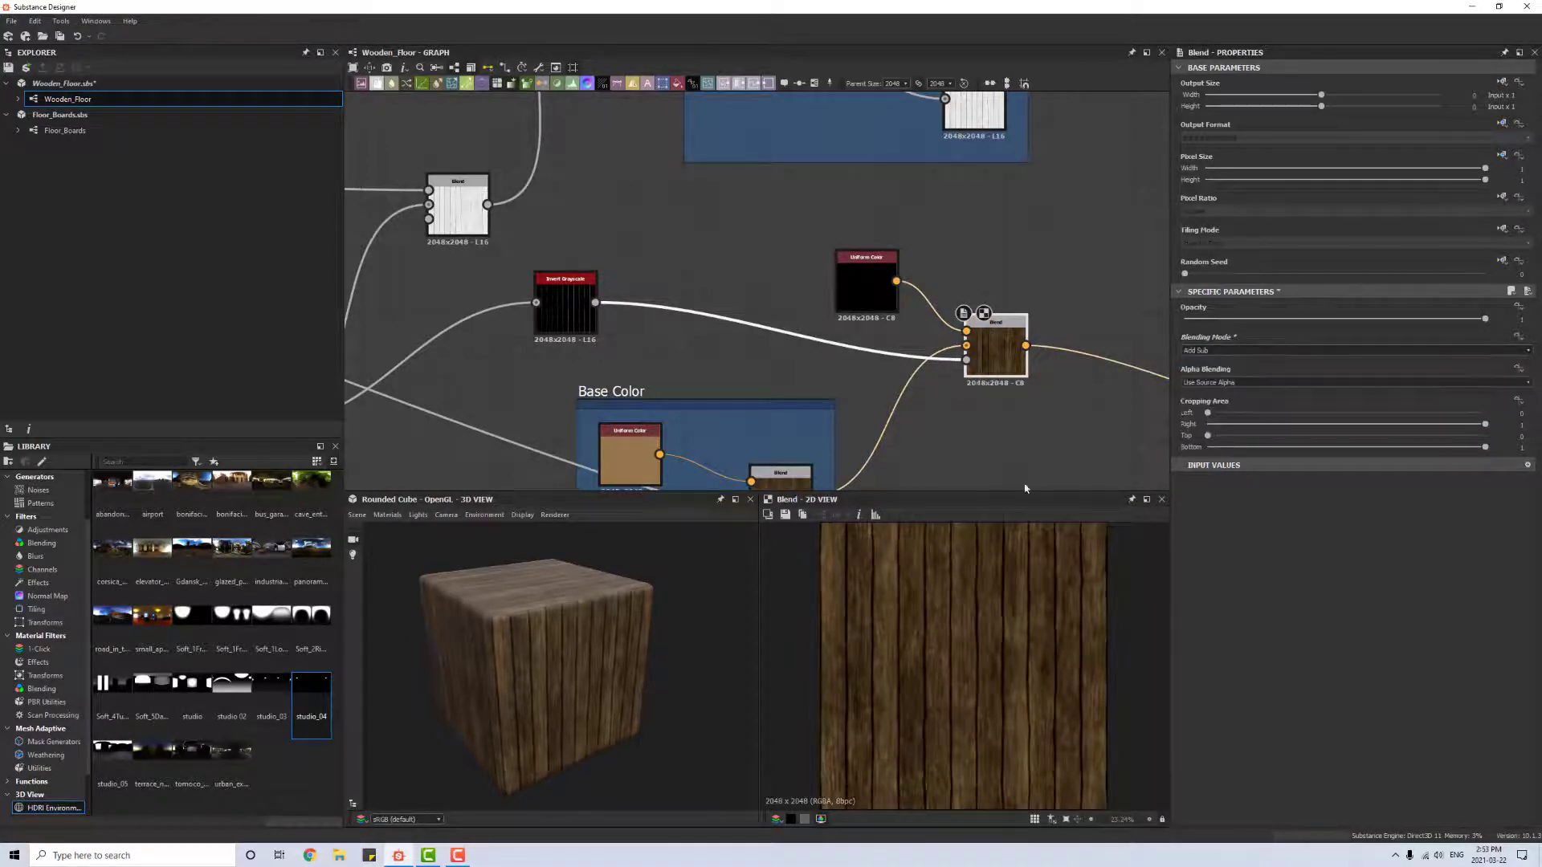
Step: Lower the gap-darkening blend's opacity to about 0.51, judging the board gaps up close on the cube
drag(1485, 319, 1332, 319)
scroll(578, 634, up, 5)
drag(613, 687, 614, 669)
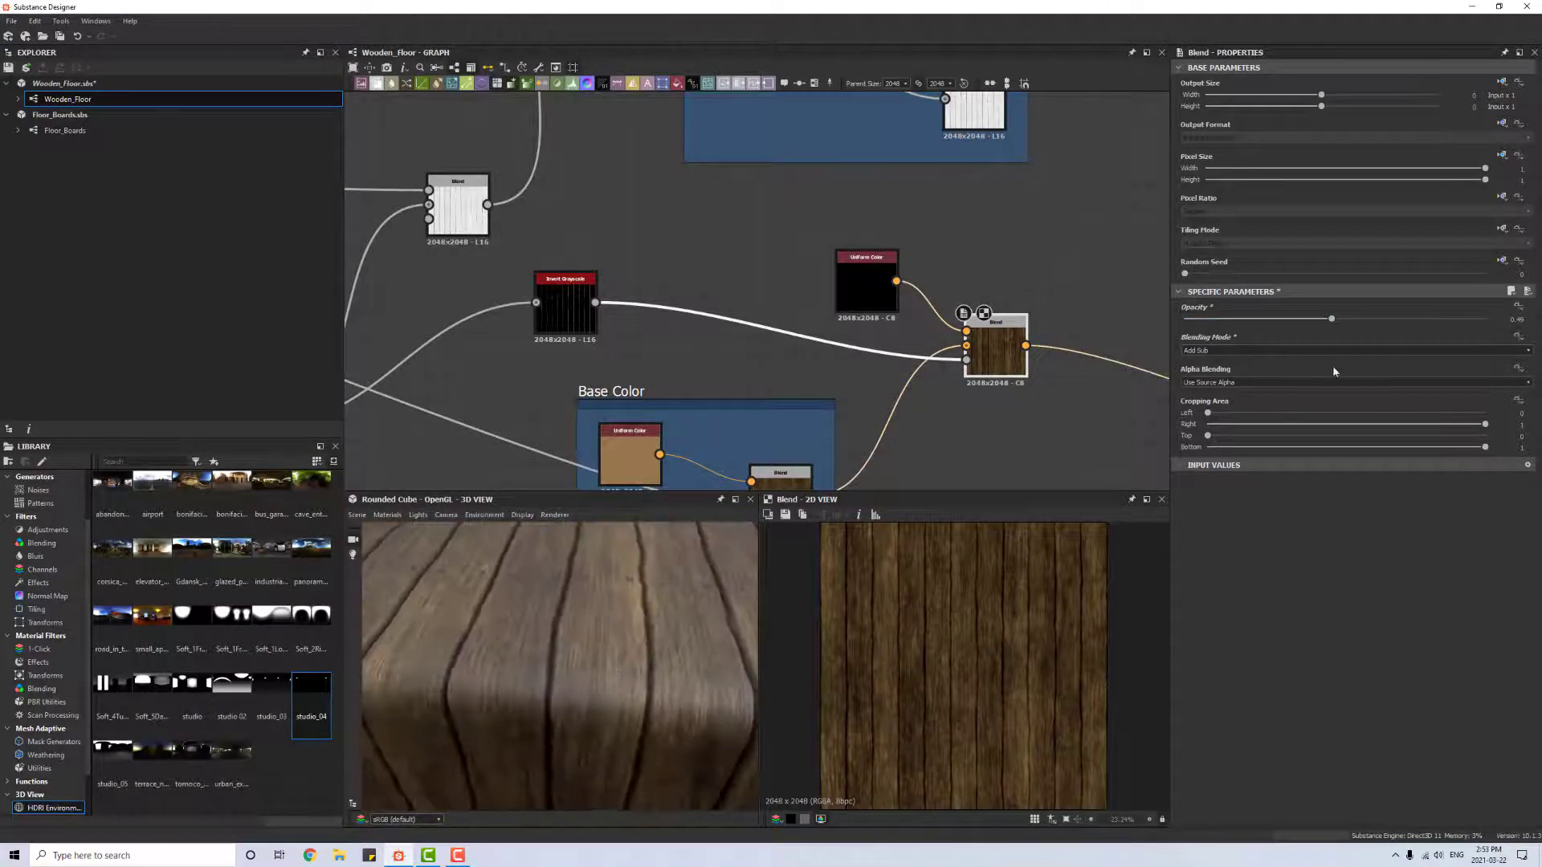
mouse_move(1329, 327)
mouse_down()
mouse_move(1242, 311)
mouse_move(1339, 326)
mouse_up()
scroll(923, 329, up, 2)
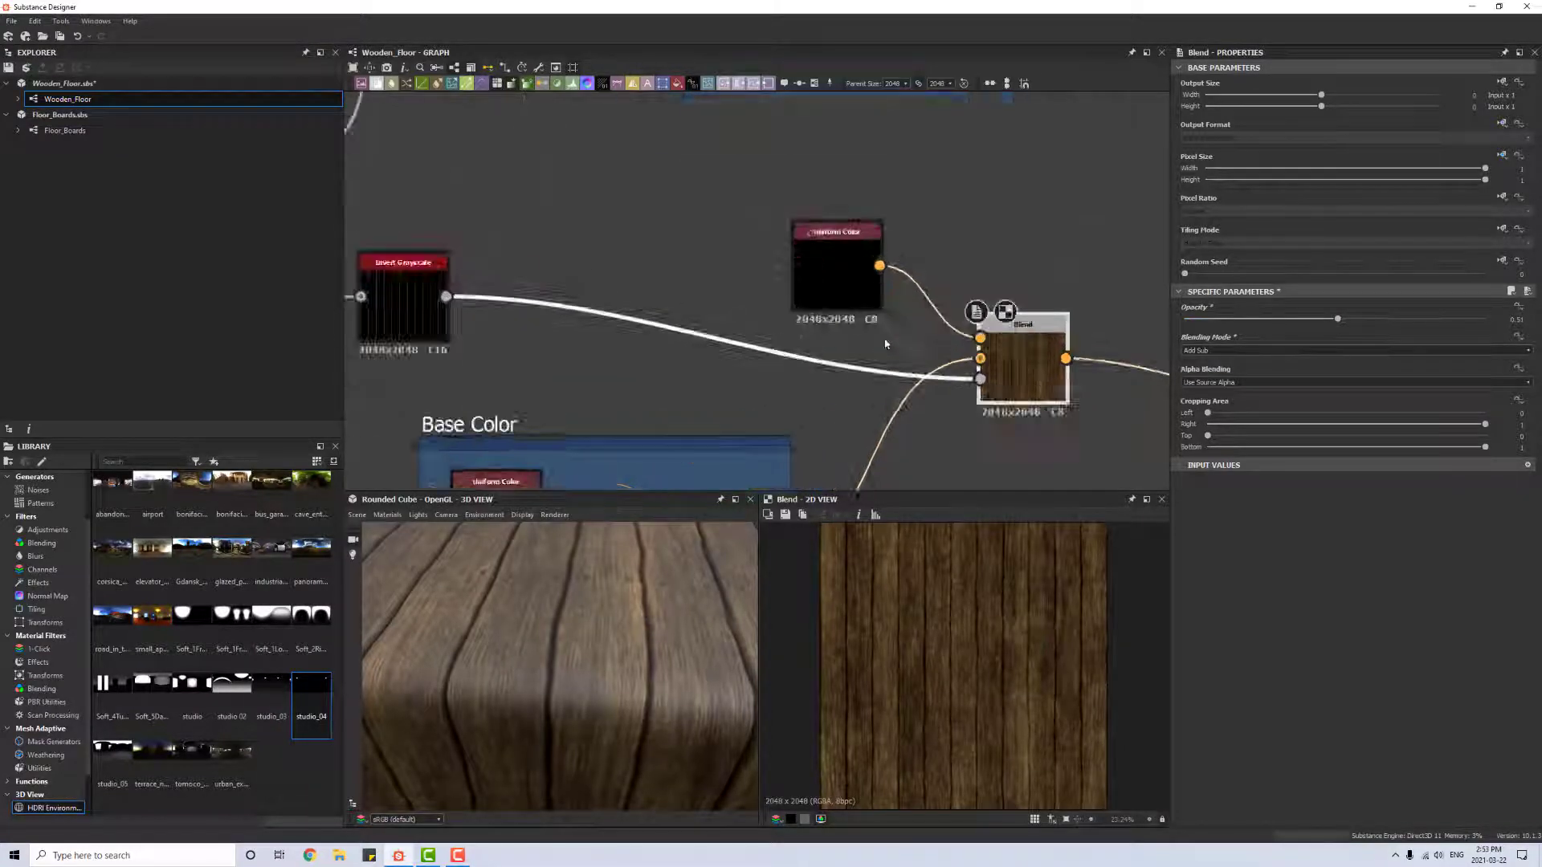
Step: Move the Invert Grayscale and black Uniform Color nodes close to the gap-darkening blend to form a compact group
scroll(884, 340, down, 4)
middle_drag(954, 343, 754, 321)
drag(447, 304, 613, 317)
drag(649, 286, 634, 258)
drag(614, 323, 656, 332)
Step: Frame the three gap-darkening nodes under the title "Cracks" and move the frame clear of the Base Color frame
drag(610, 215, 785, 360)
click(814, 83)
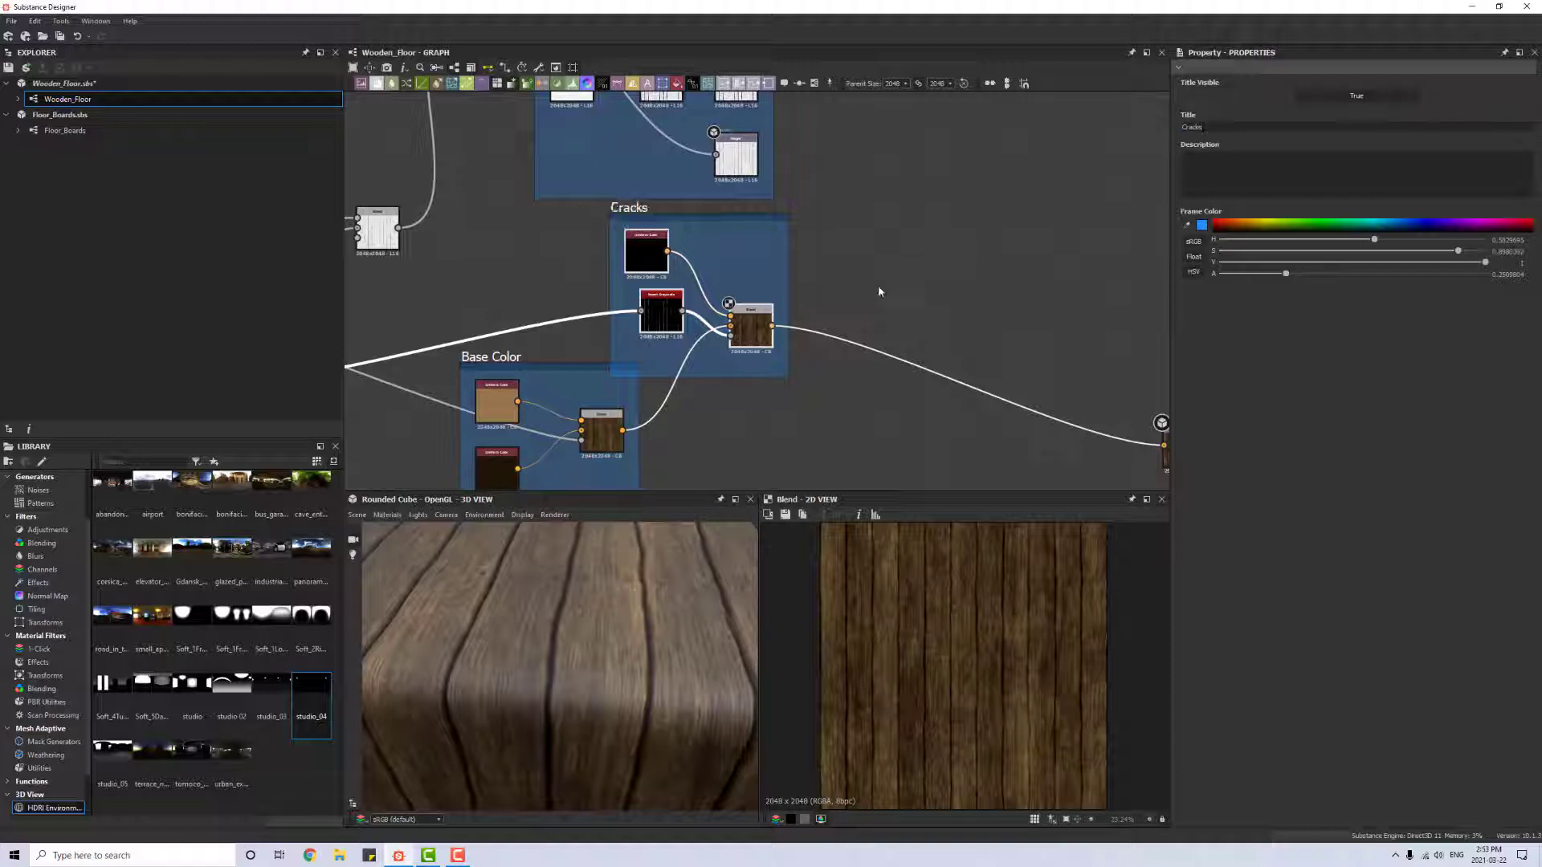
drag(732, 214, 813, 234)
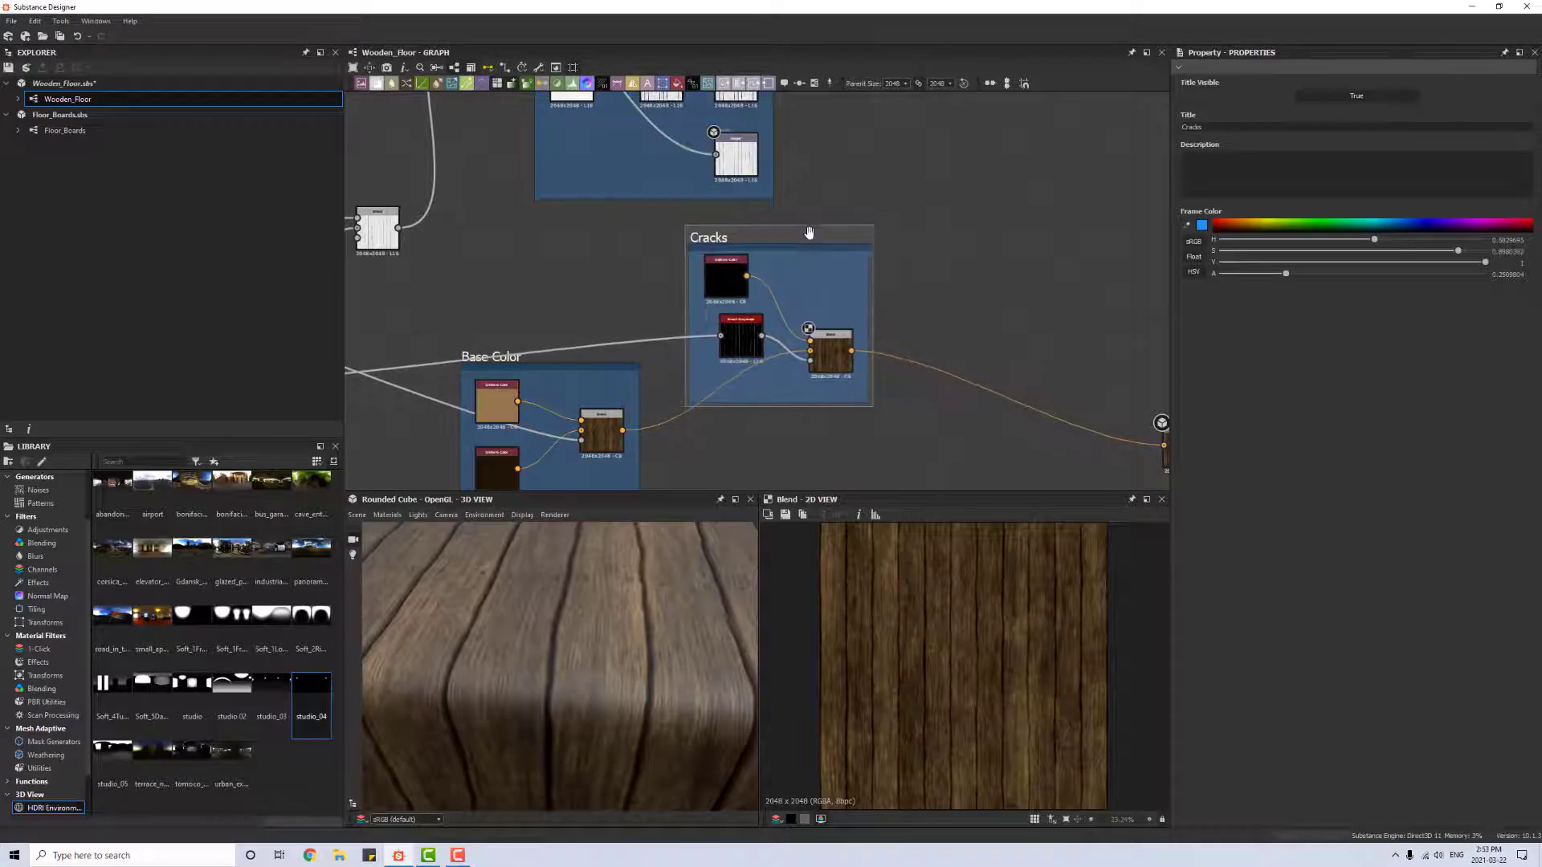
Step: Insert a Blend node between the Cracks blend and the output node, and place it outside the Cracks frame
scroll(860, 253, down, 5)
middle_drag(860, 253, 855, 313)
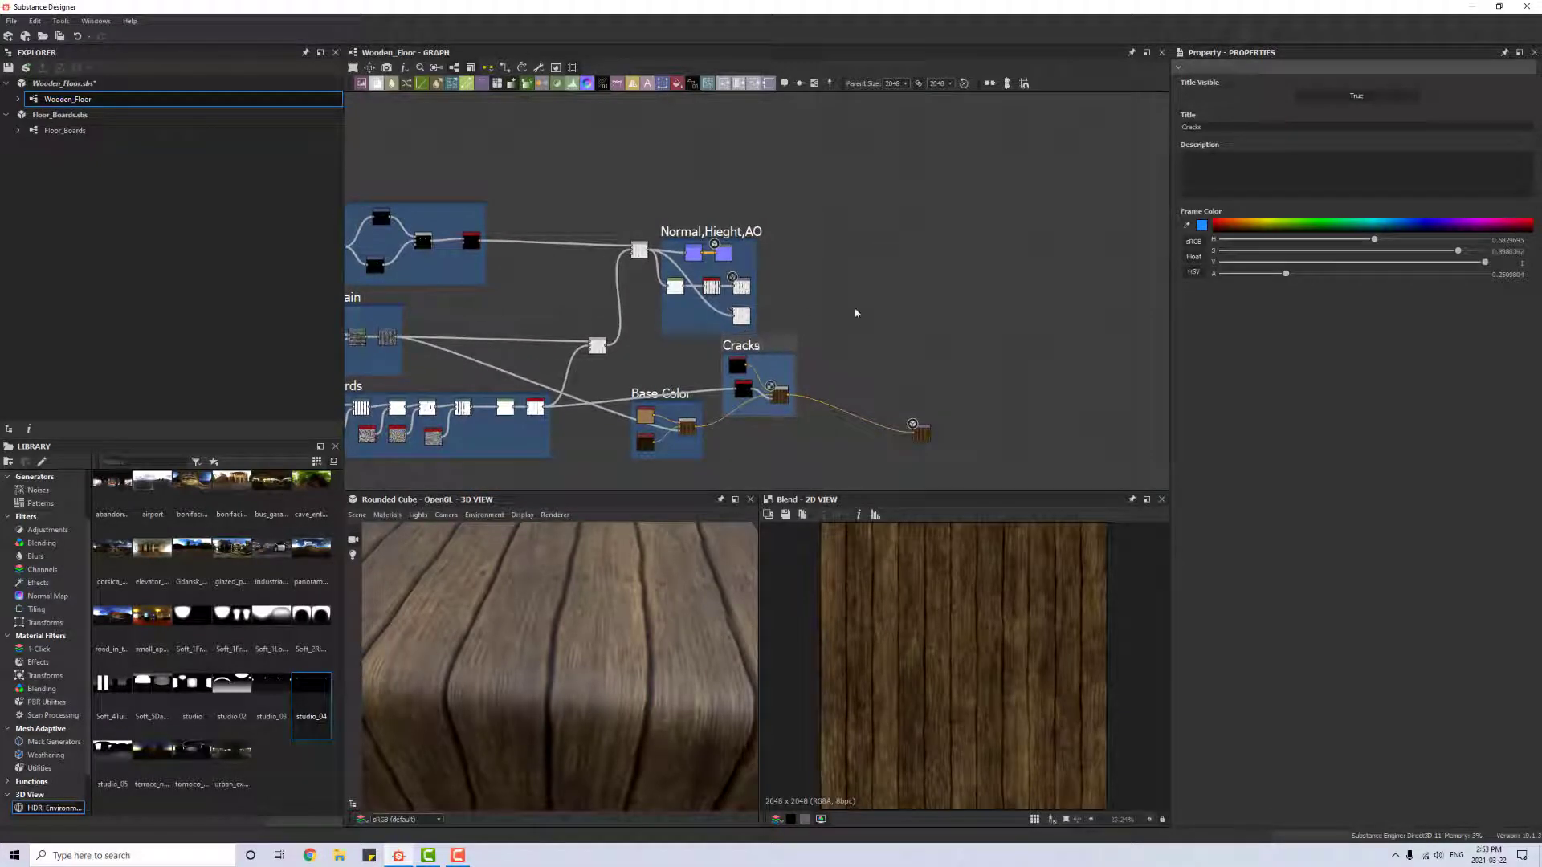
click(782, 397)
key(space)
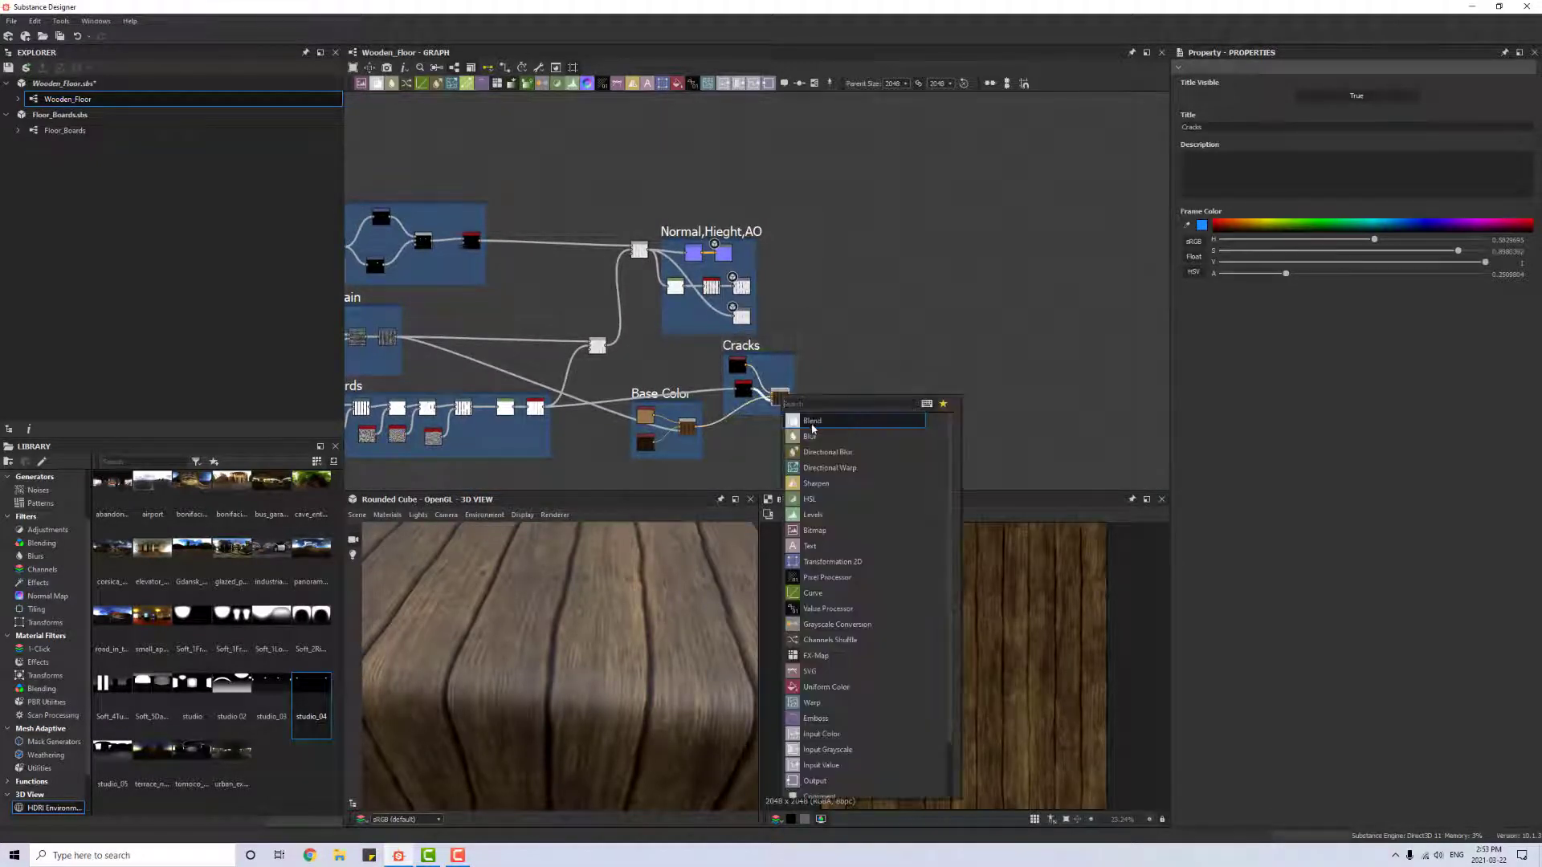
click(812, 423)
drag(814, 399, 988, 435)
Step: Add a Clouds 2 noise node above the connection between the Cracks blend and the new Blend node
scroll(872, 399, up, 8)
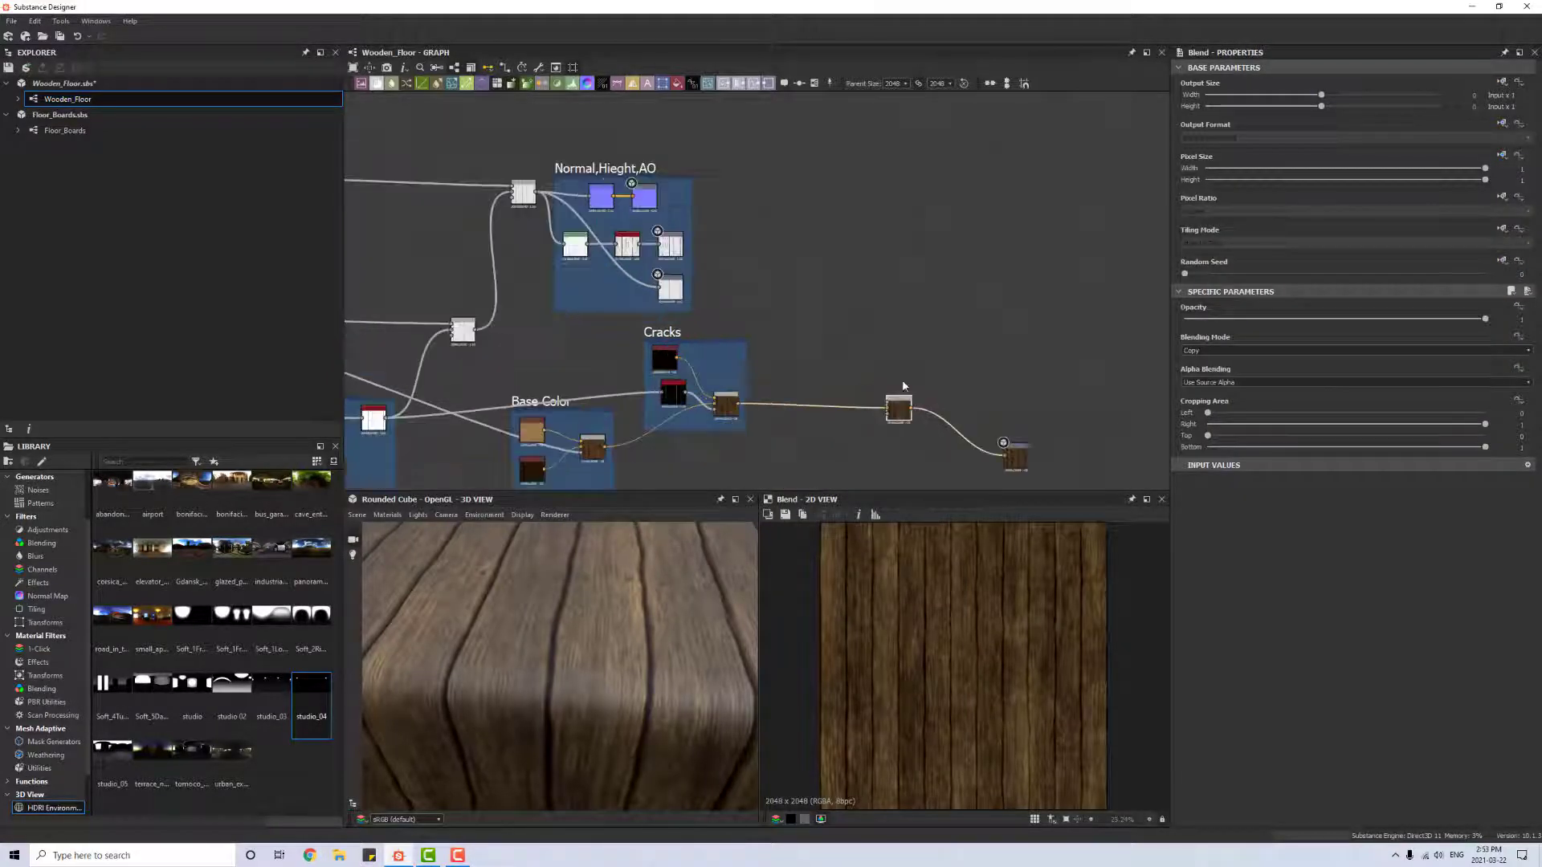
key(space)
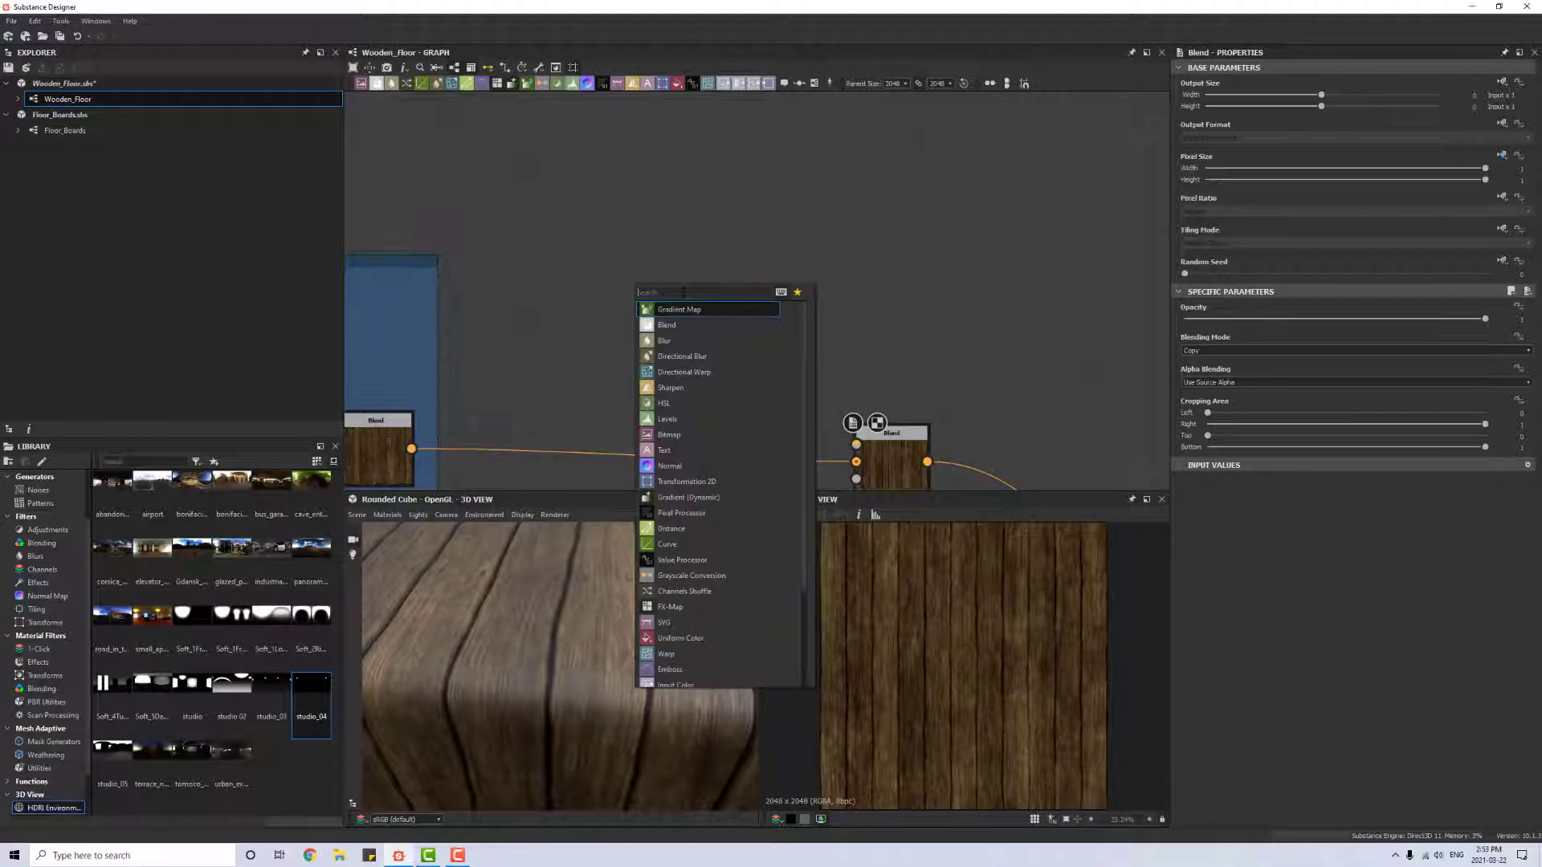
text(clou)
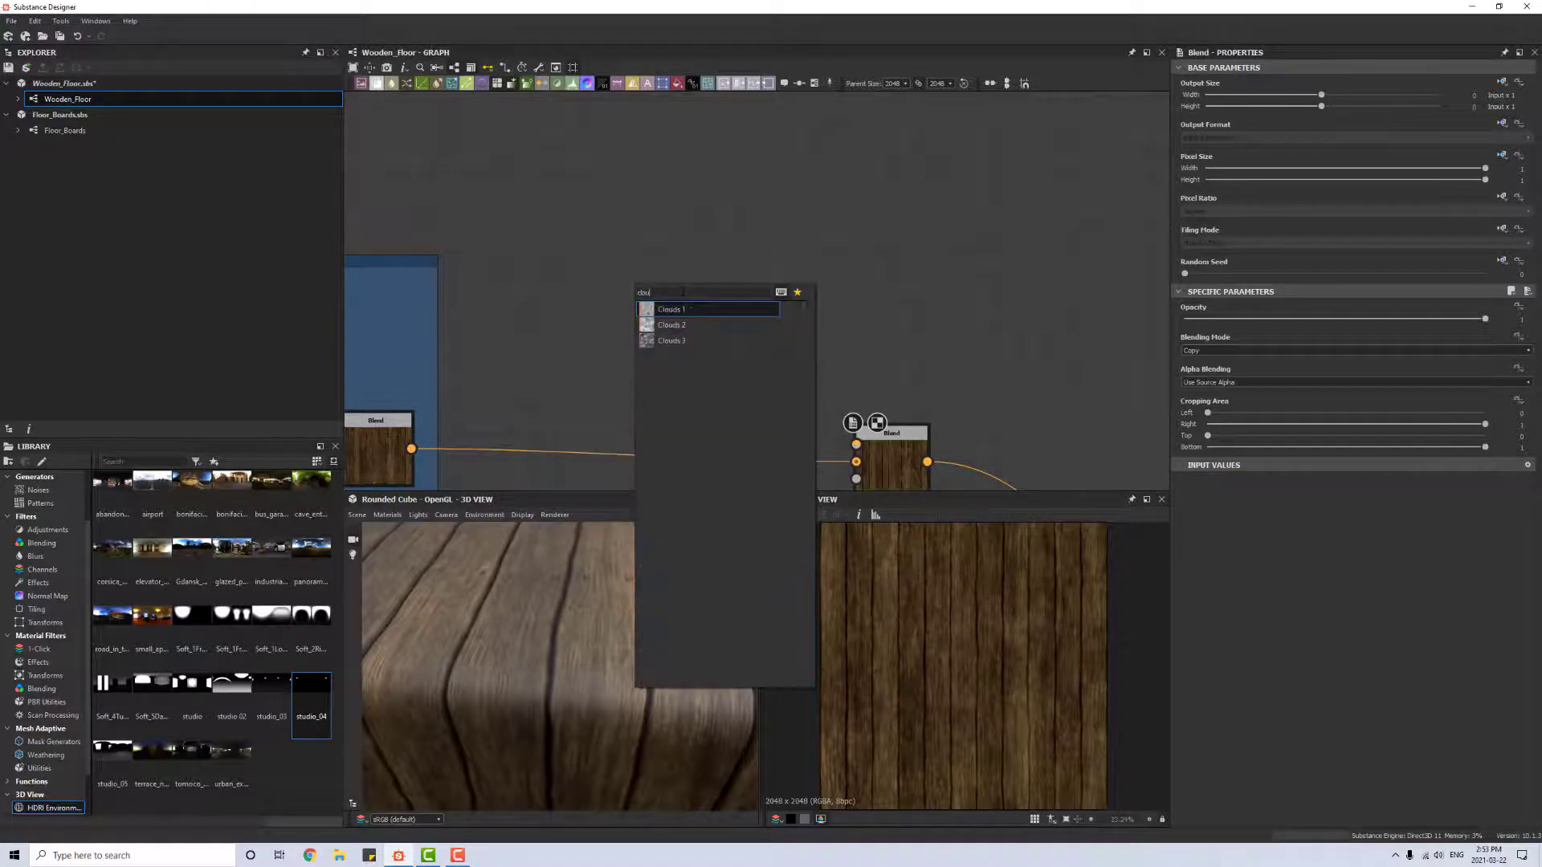
click(672, 324)
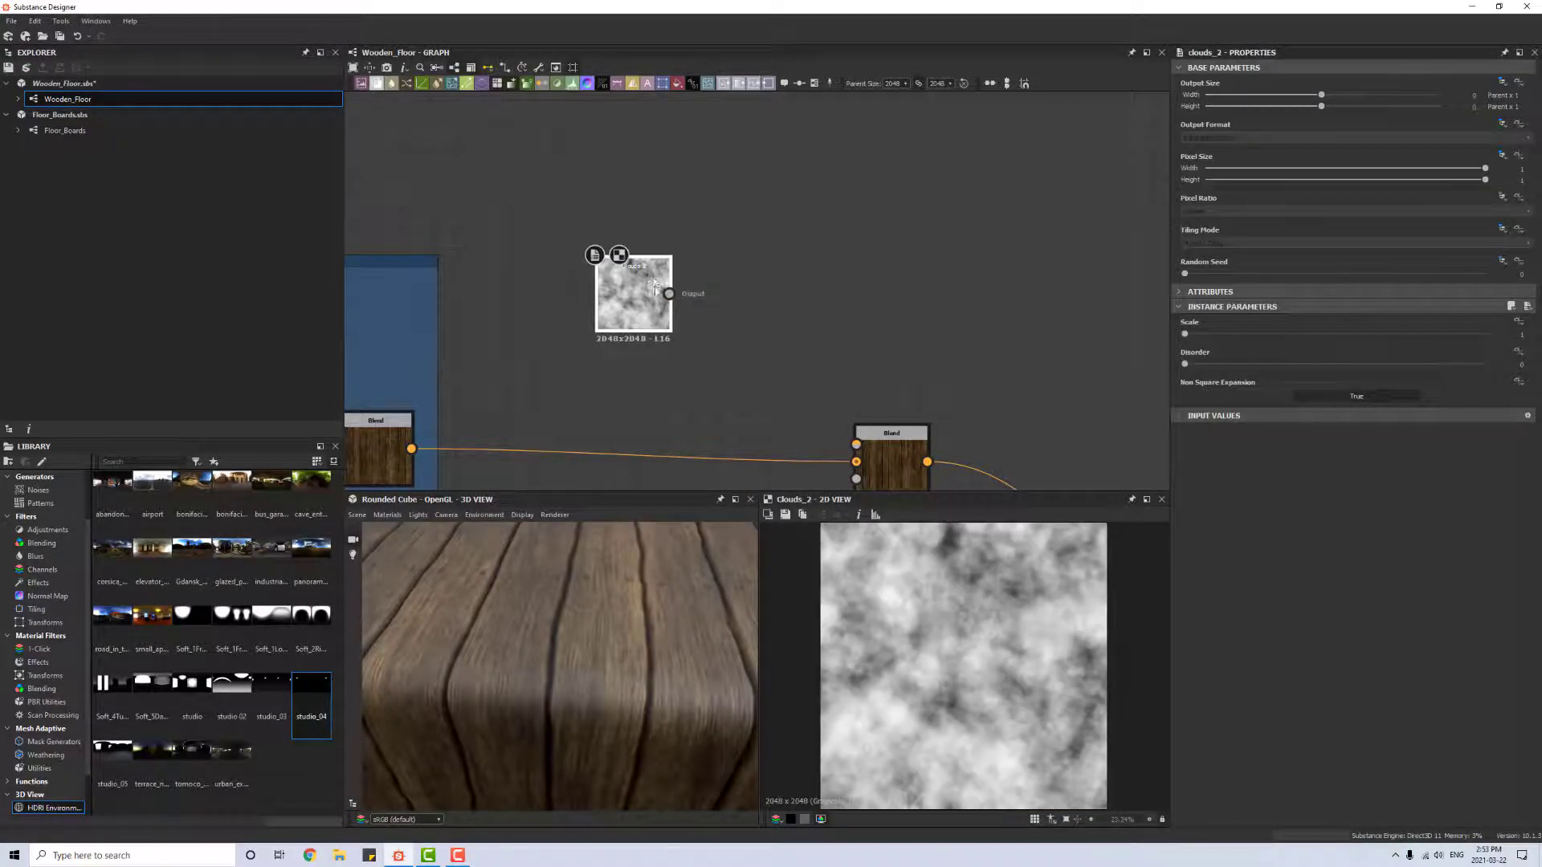
Step: Add a separate Blend node, connect Clouds 2 to its opacity input, and set the Clouds 2 scale to 7
key(space)
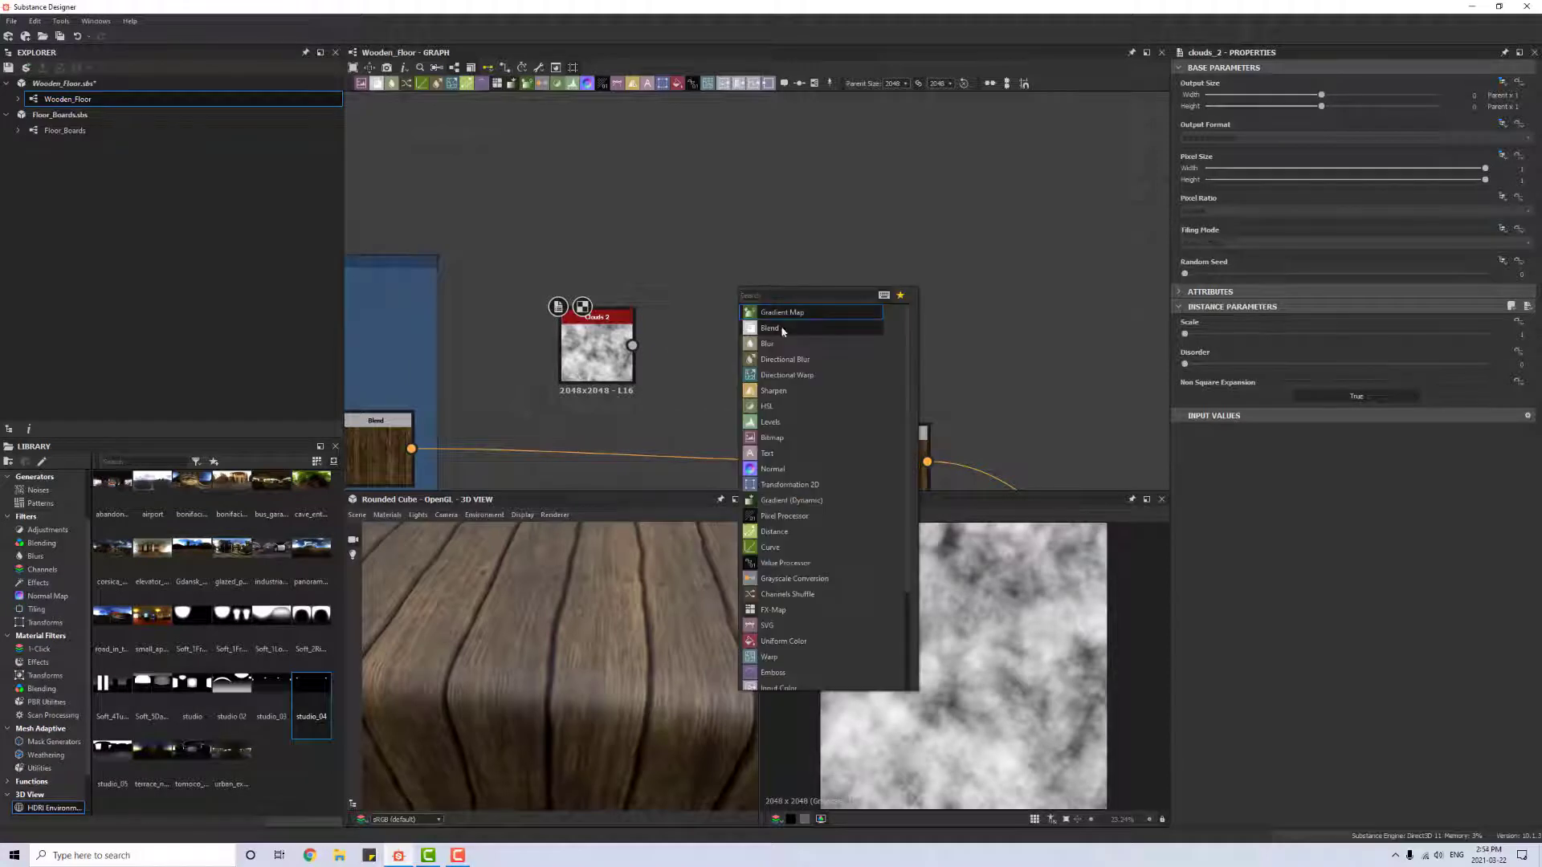
click(780, 326)
drag(743, 294, 794, 269)
drag(633, 345, 742, 286)
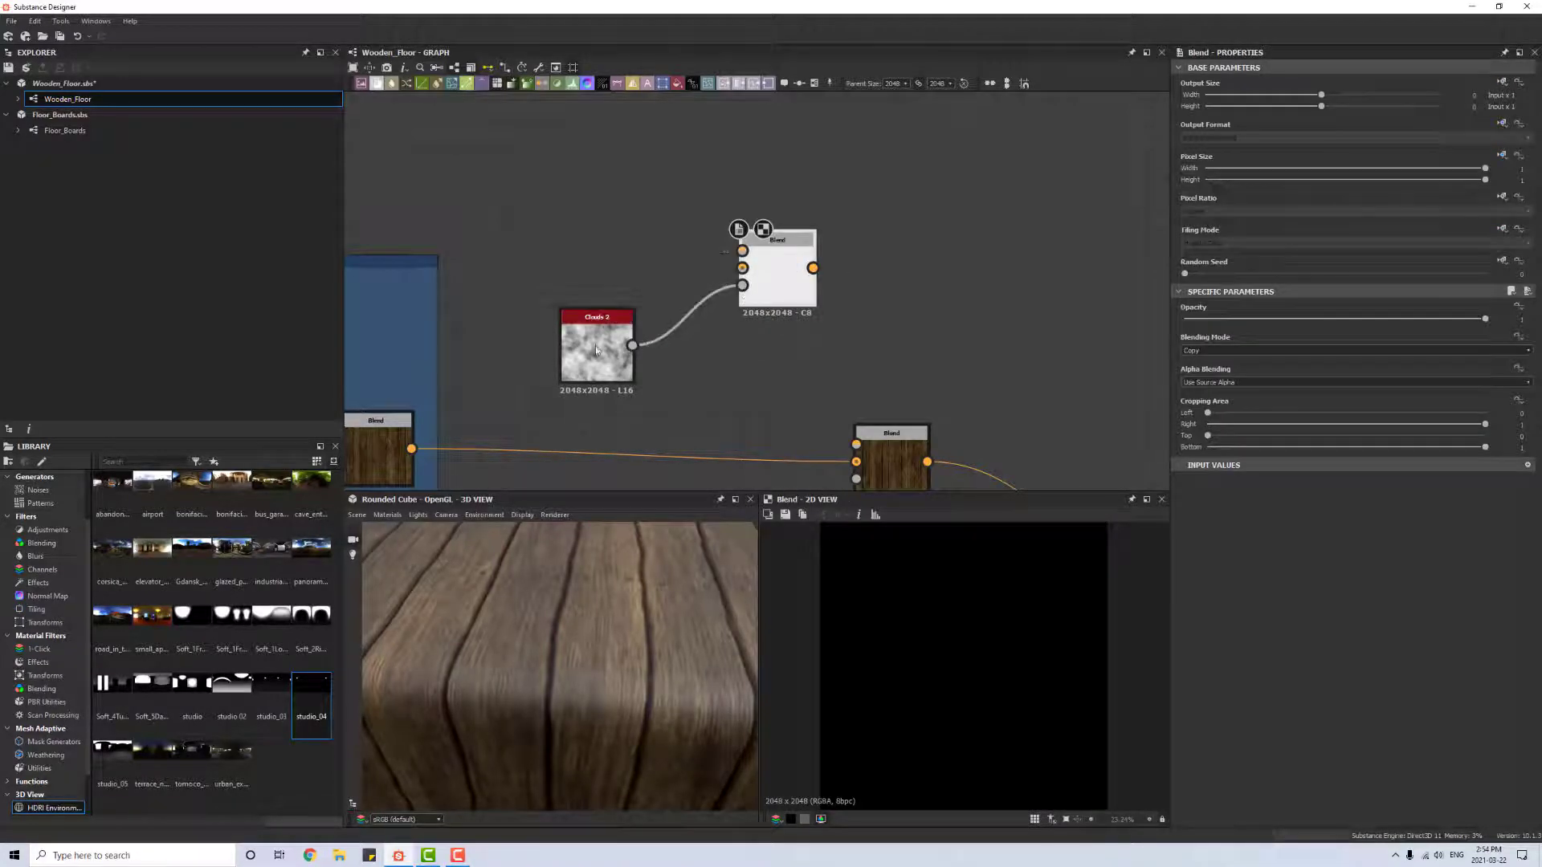
click(580, 358)
drag(1186, 334, 1427, 342)
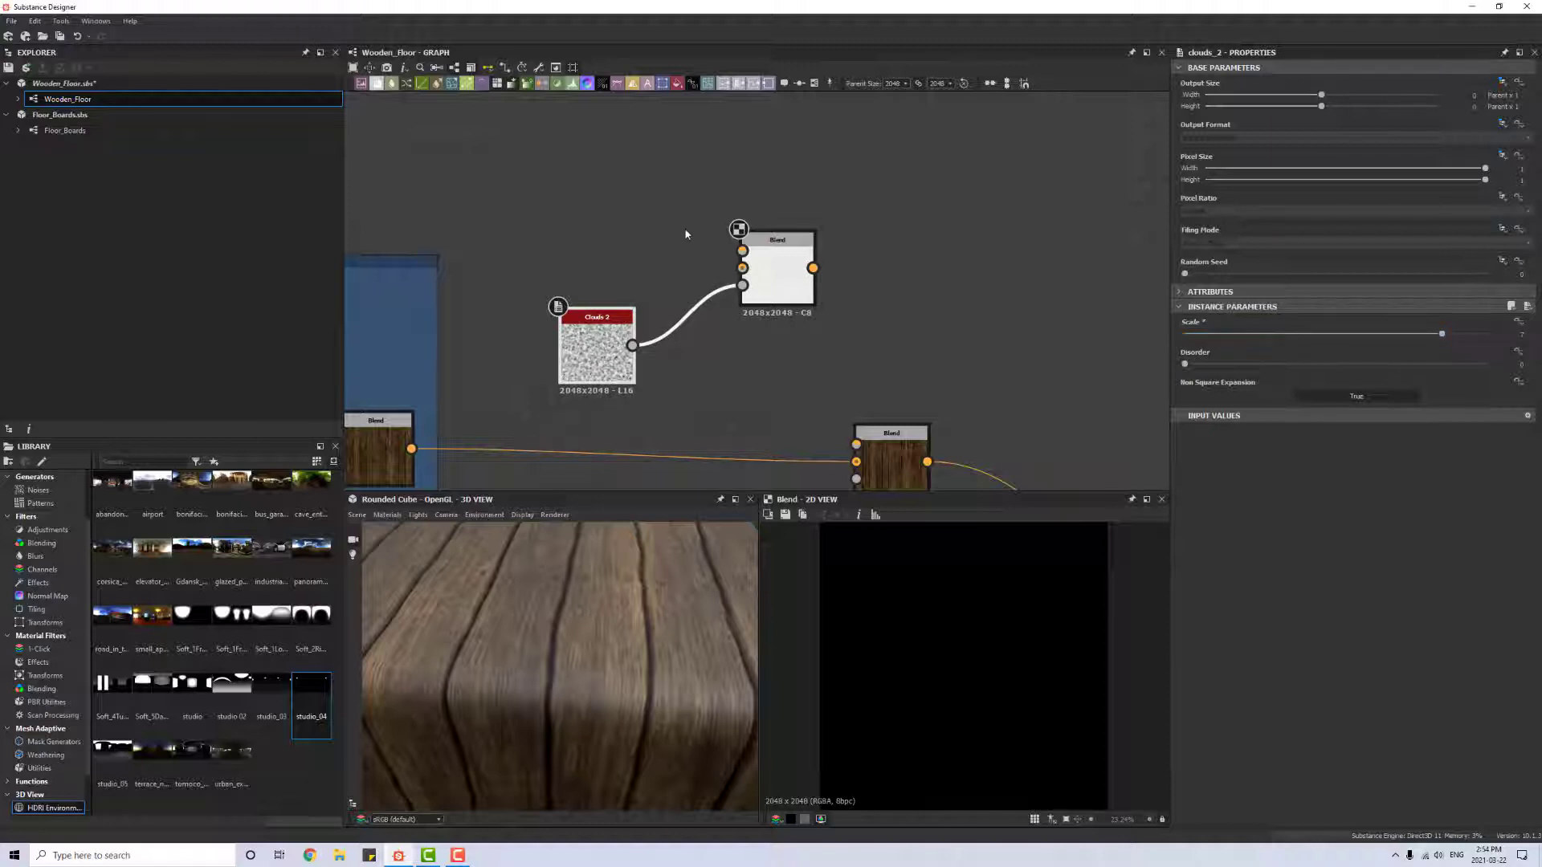
drag(599, 353, 624, 379)
Step: Add two Uniform Color nodes and connect them to the foreground and background inputs of the Clouds 2 blend
key(space)
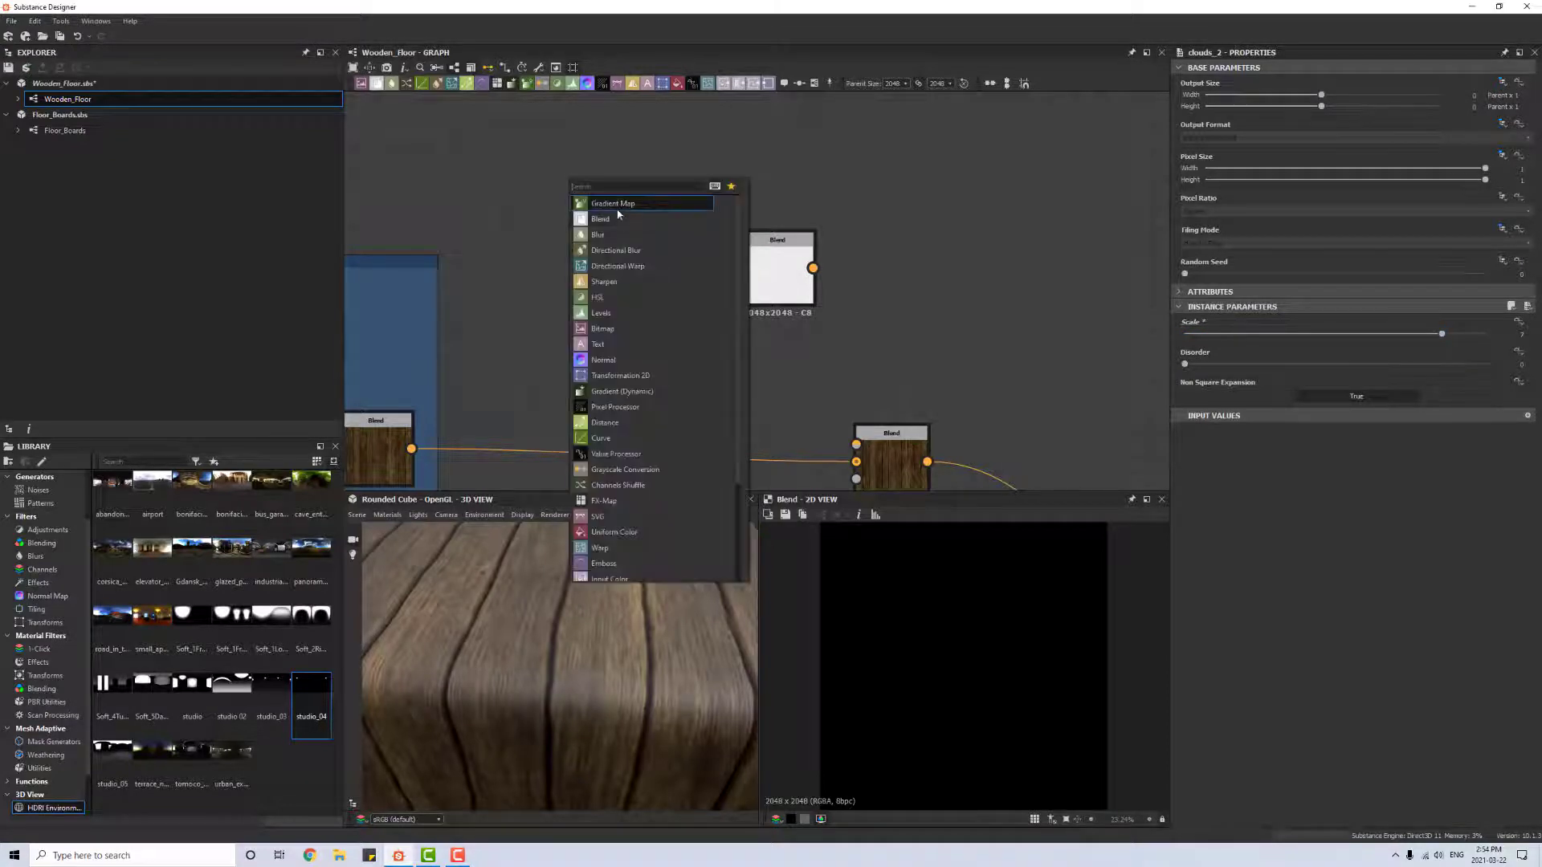
text(un)
click(618, 207)
key(ctrl+c)
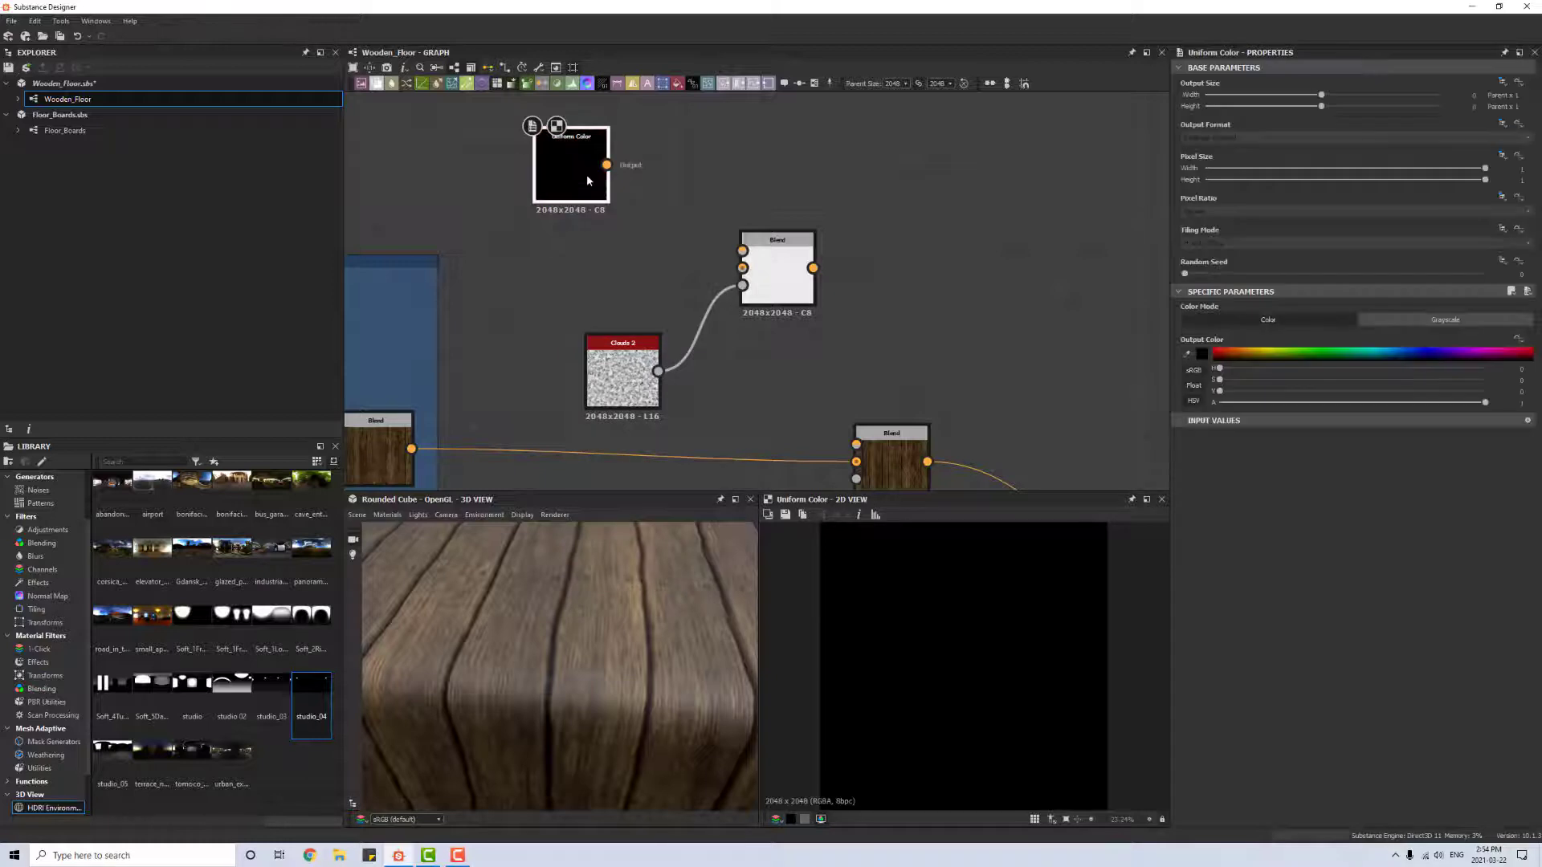
key(ctrl+v)
drag(753, 269, 568, 248)
drag(607, 165, 743, 251)
drag(606, 268, 743, 268)
Step: Set the foreground Uniform Color to light grey and the background one to a darker grey with value 0.45, previewing their blend
click(562, 153)
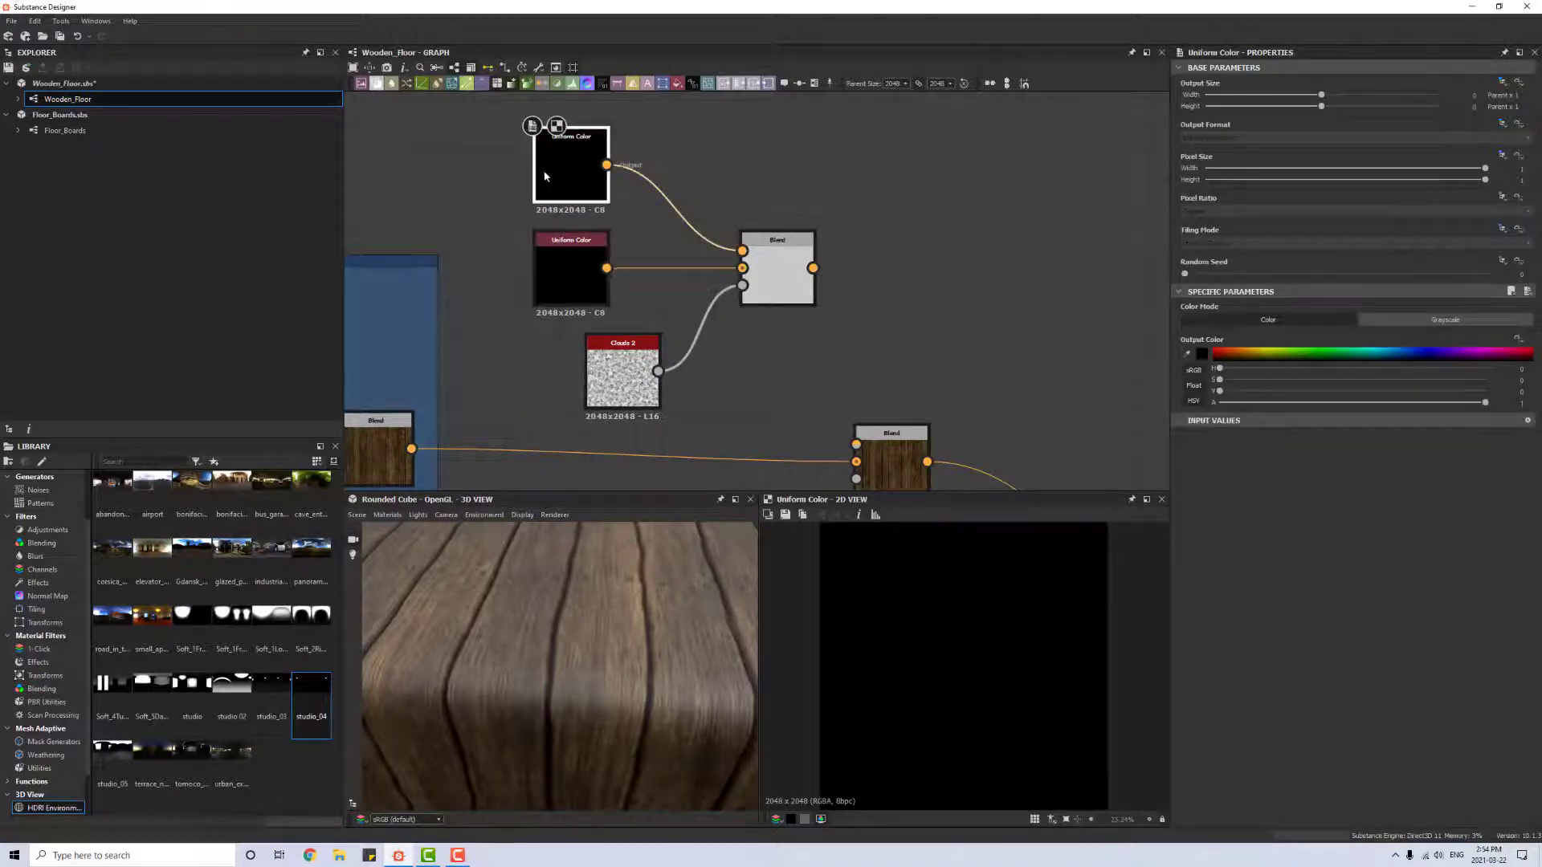
drag(1220, 391, 1367, 405)
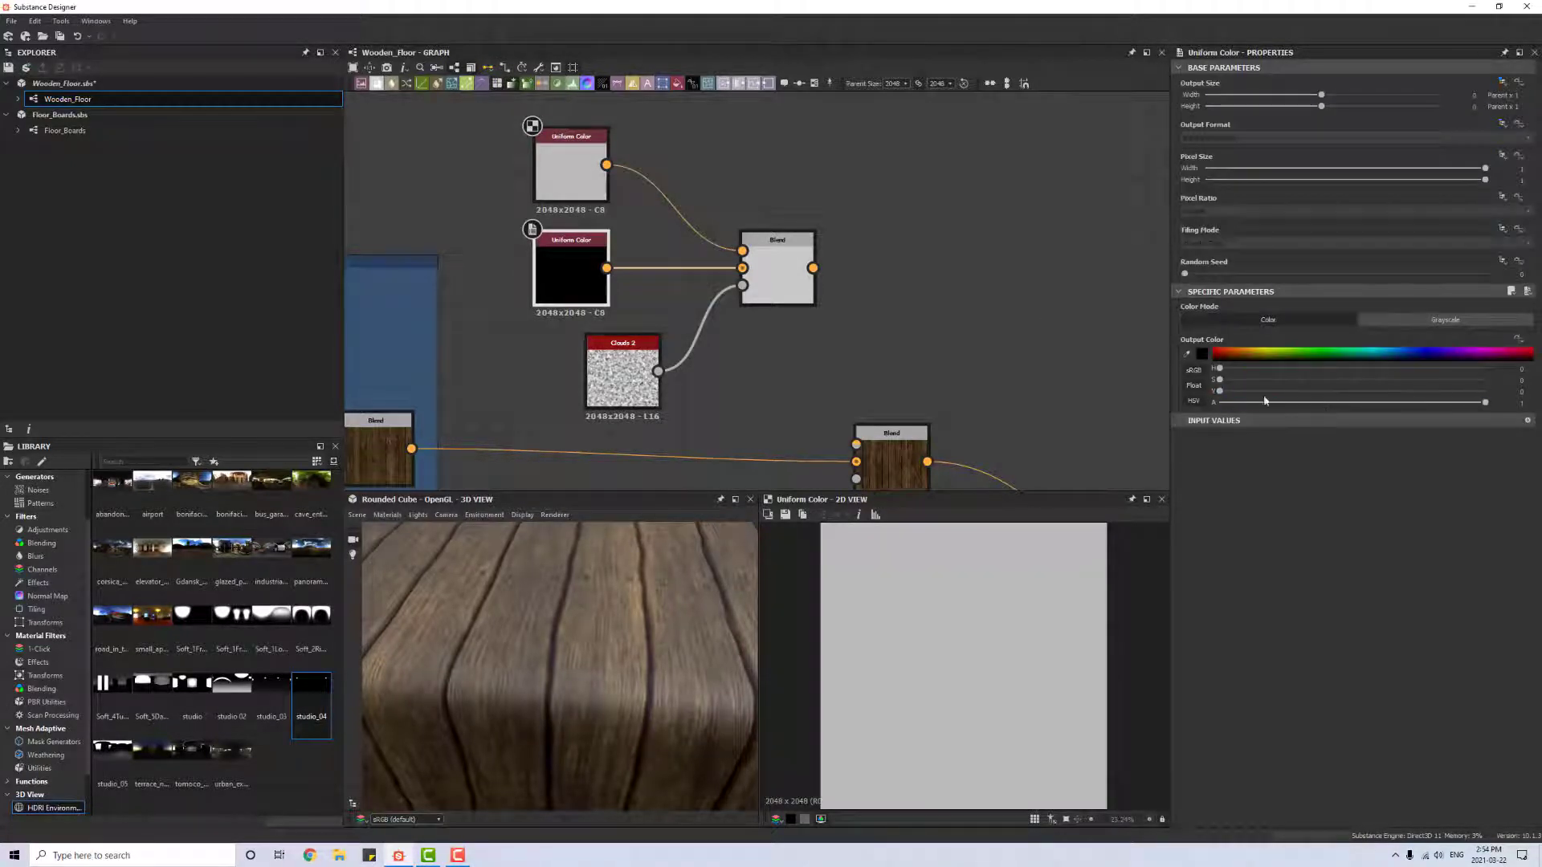
drag(1221, 392, 1411, 391)
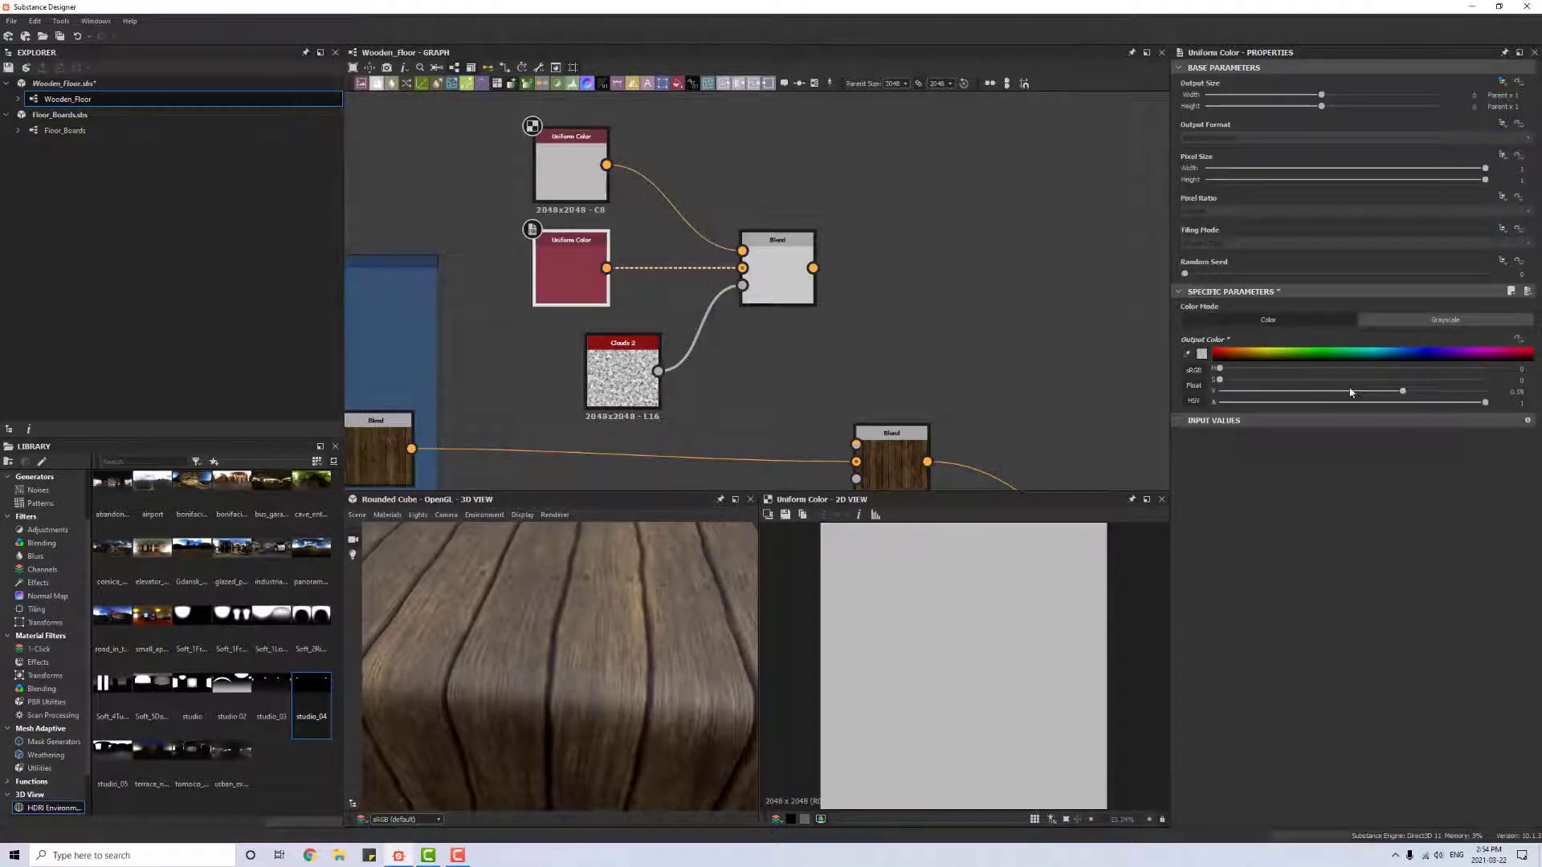
double_click(775, 281)
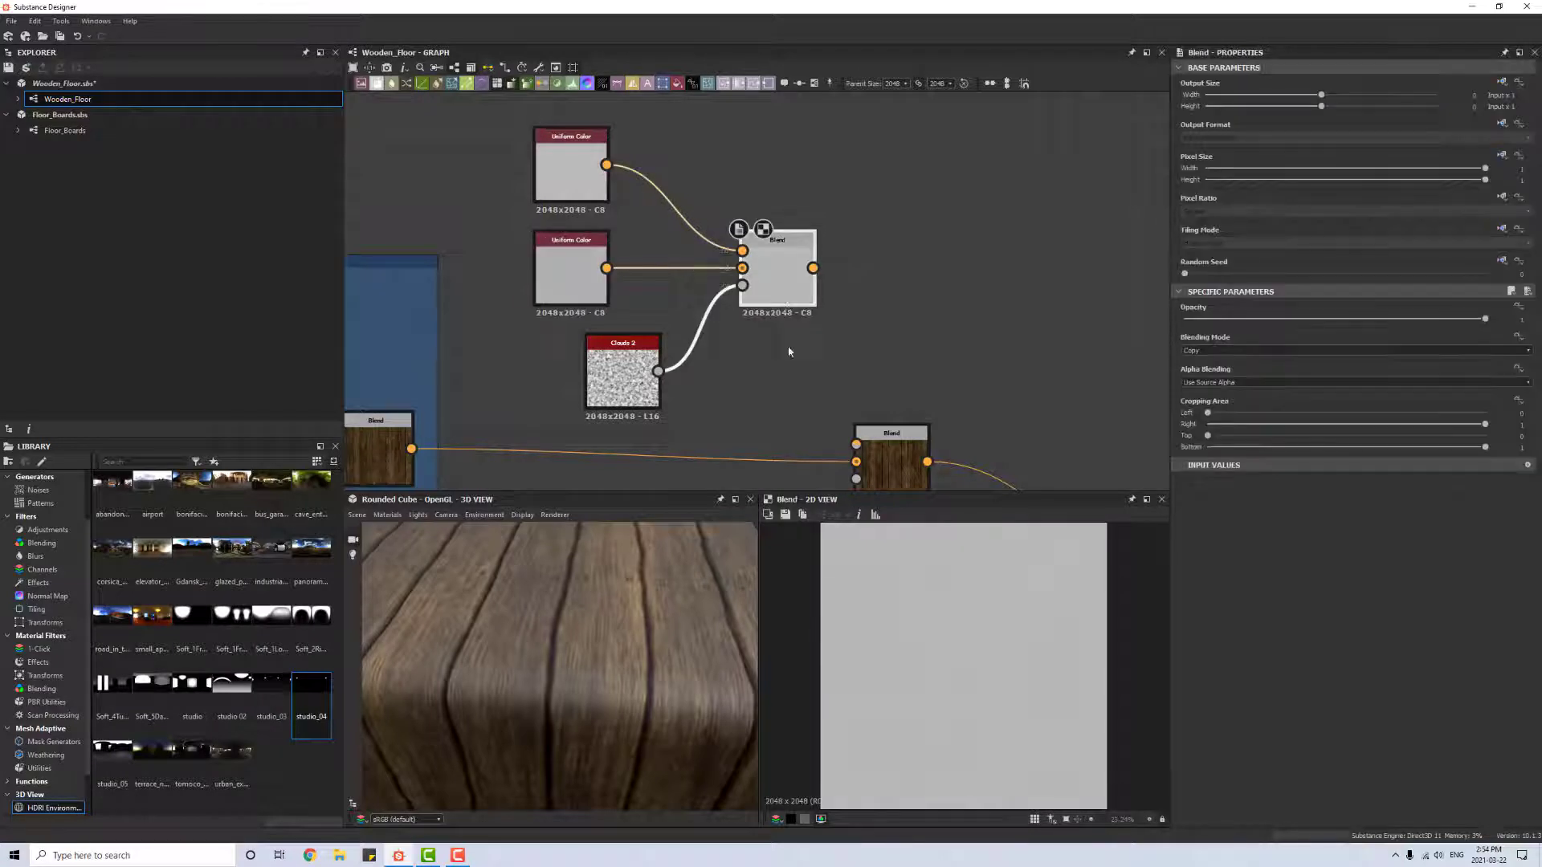
click(592, 297)
click(1339, 391)
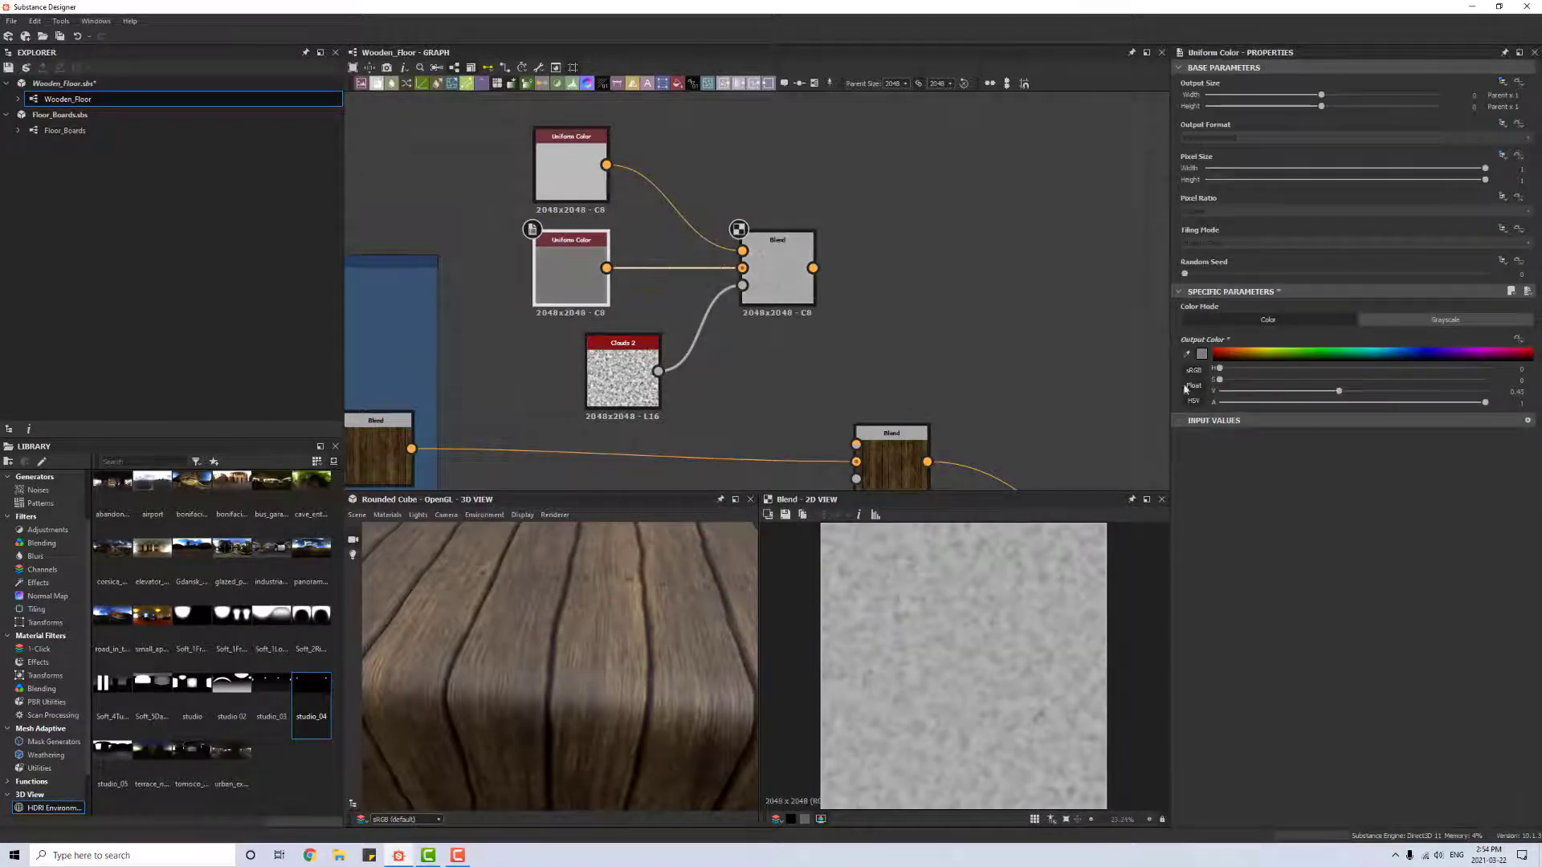
click(777, 277)
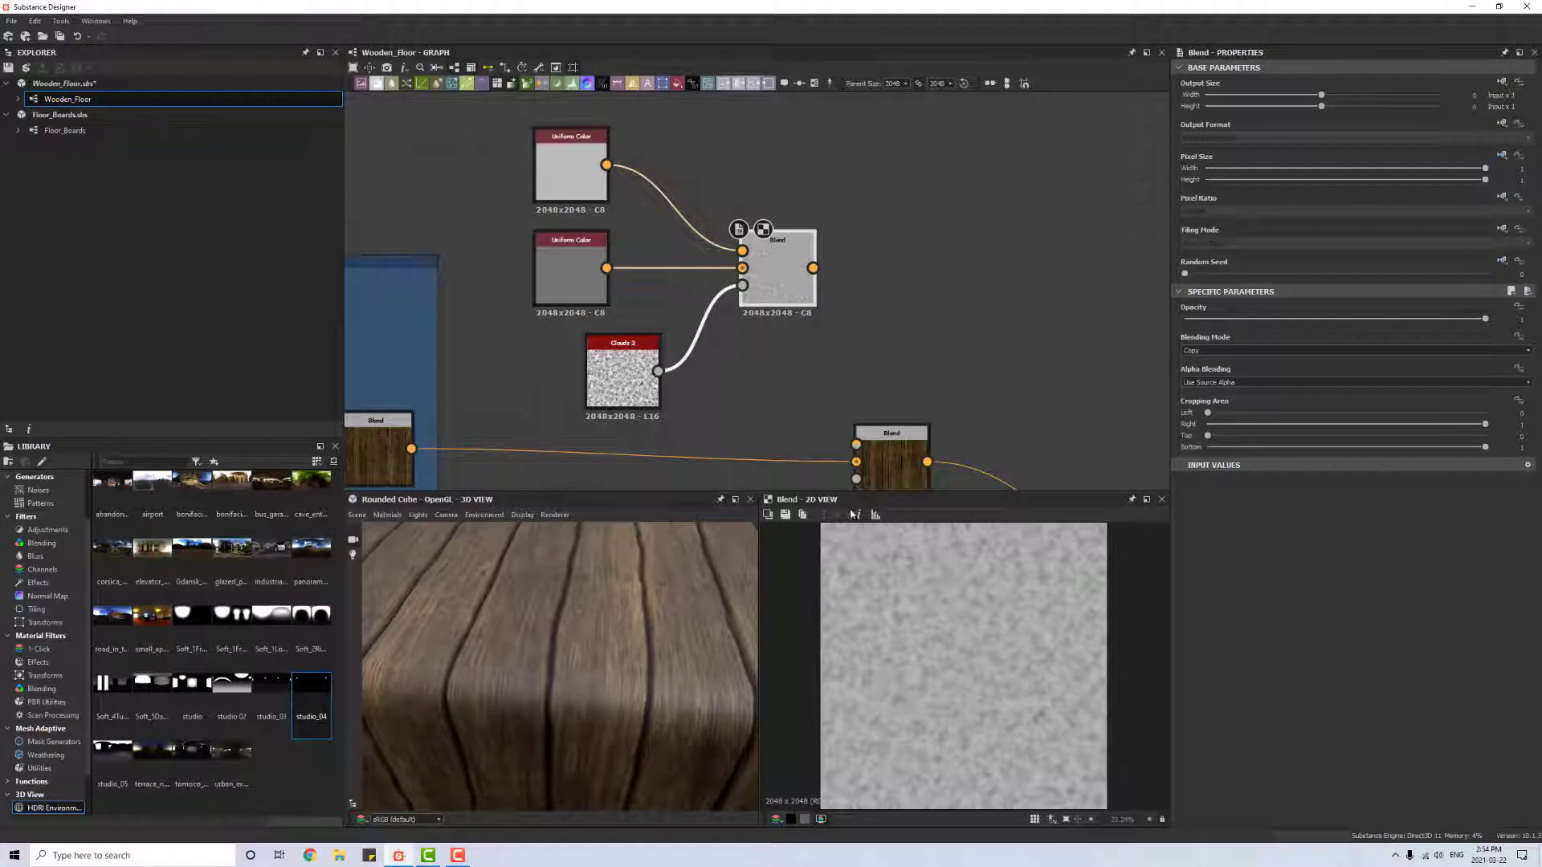
Step: Connect the grey blend to the last Blend's foreground and the upper group's final black mask node to its opacity, and preview the result
drag(586, 631, 619, 679)
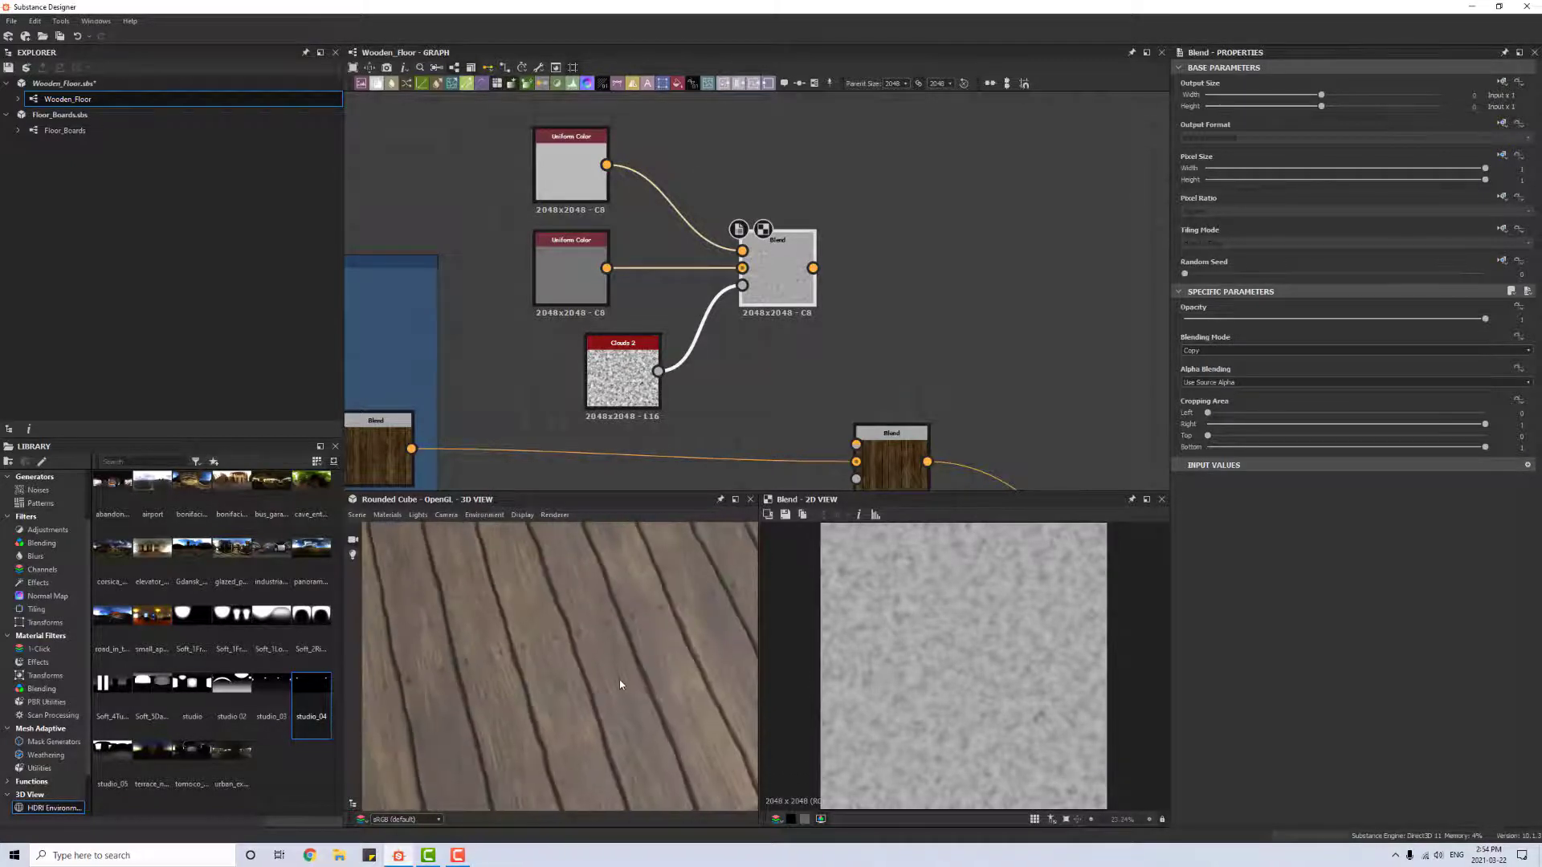
scroll(591, 687, up, 5)
scroll(591, 687, down, 2)
scroll(586, 682, down, 4)
drag(599, 559, 638, 742)
scroll(512, 359, down, 4)
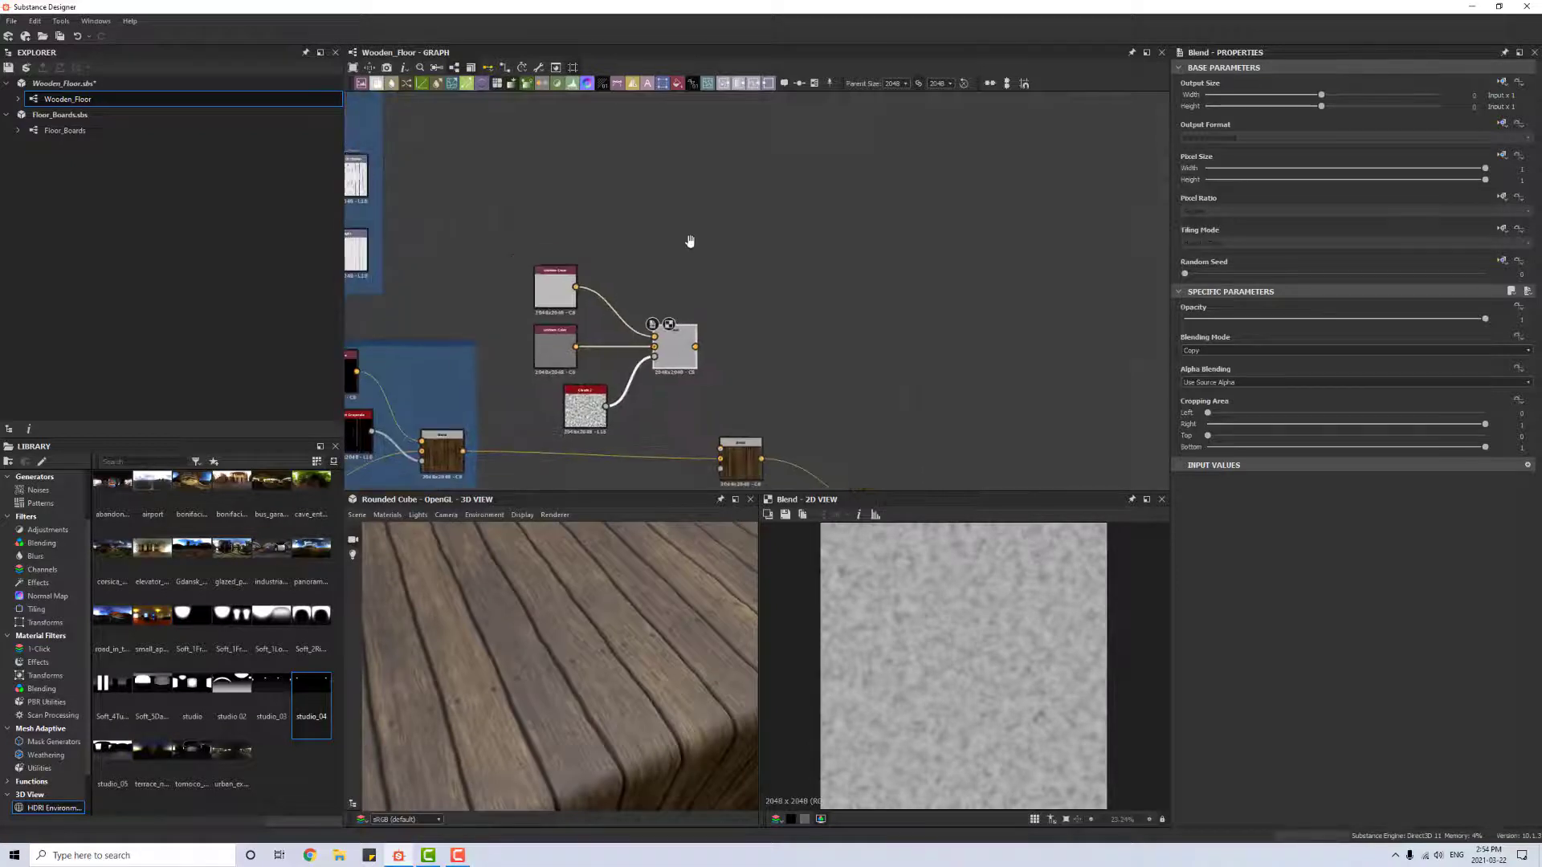
scroll(714, 223, down, 5)
scroll(635, 231, up, 2)
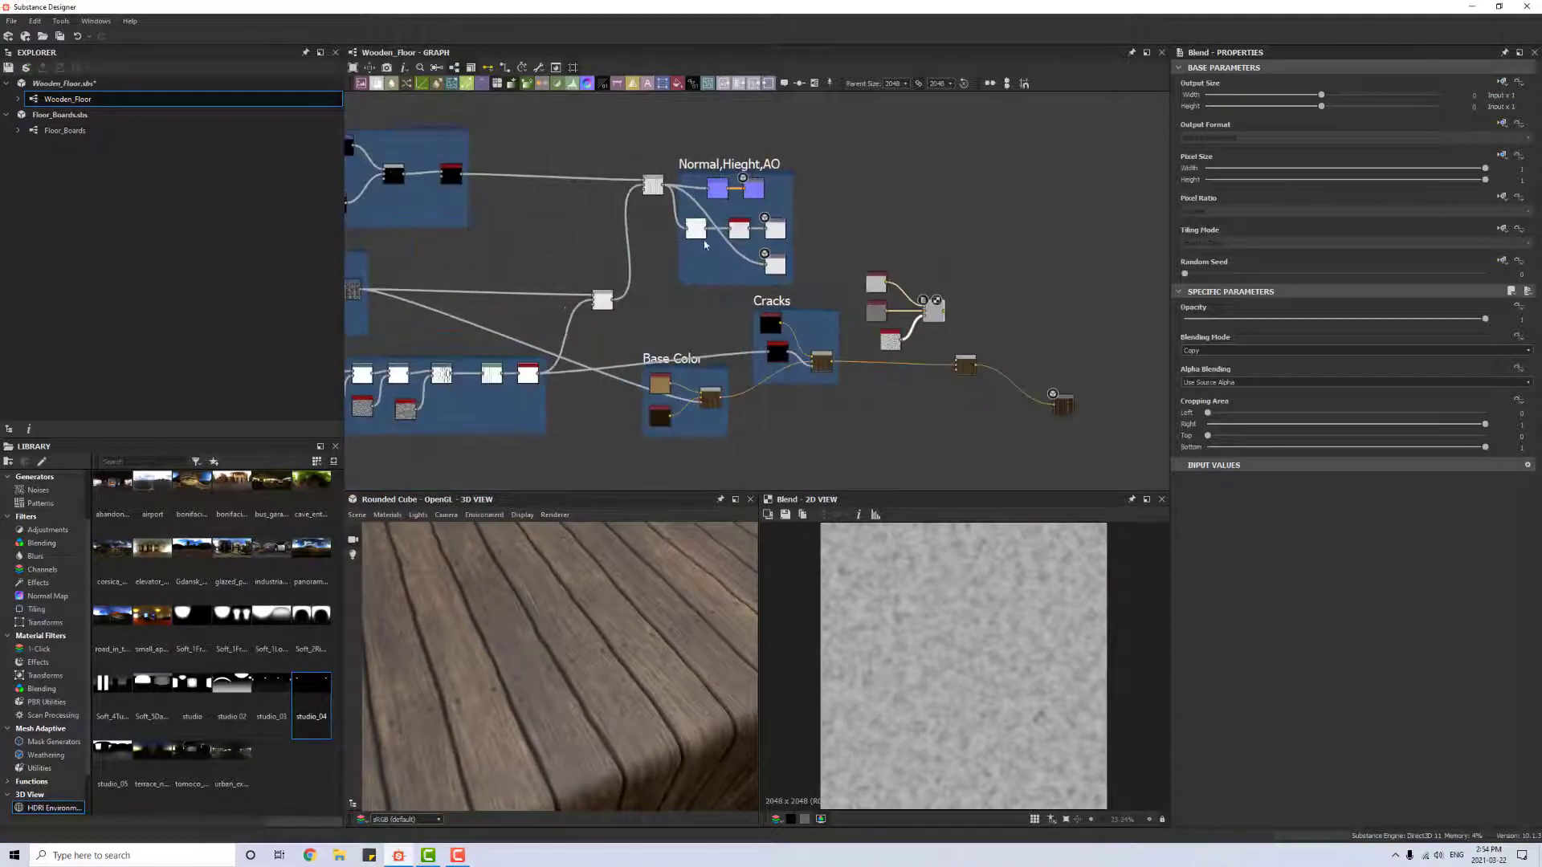
drag(713, 579, 631, 689)
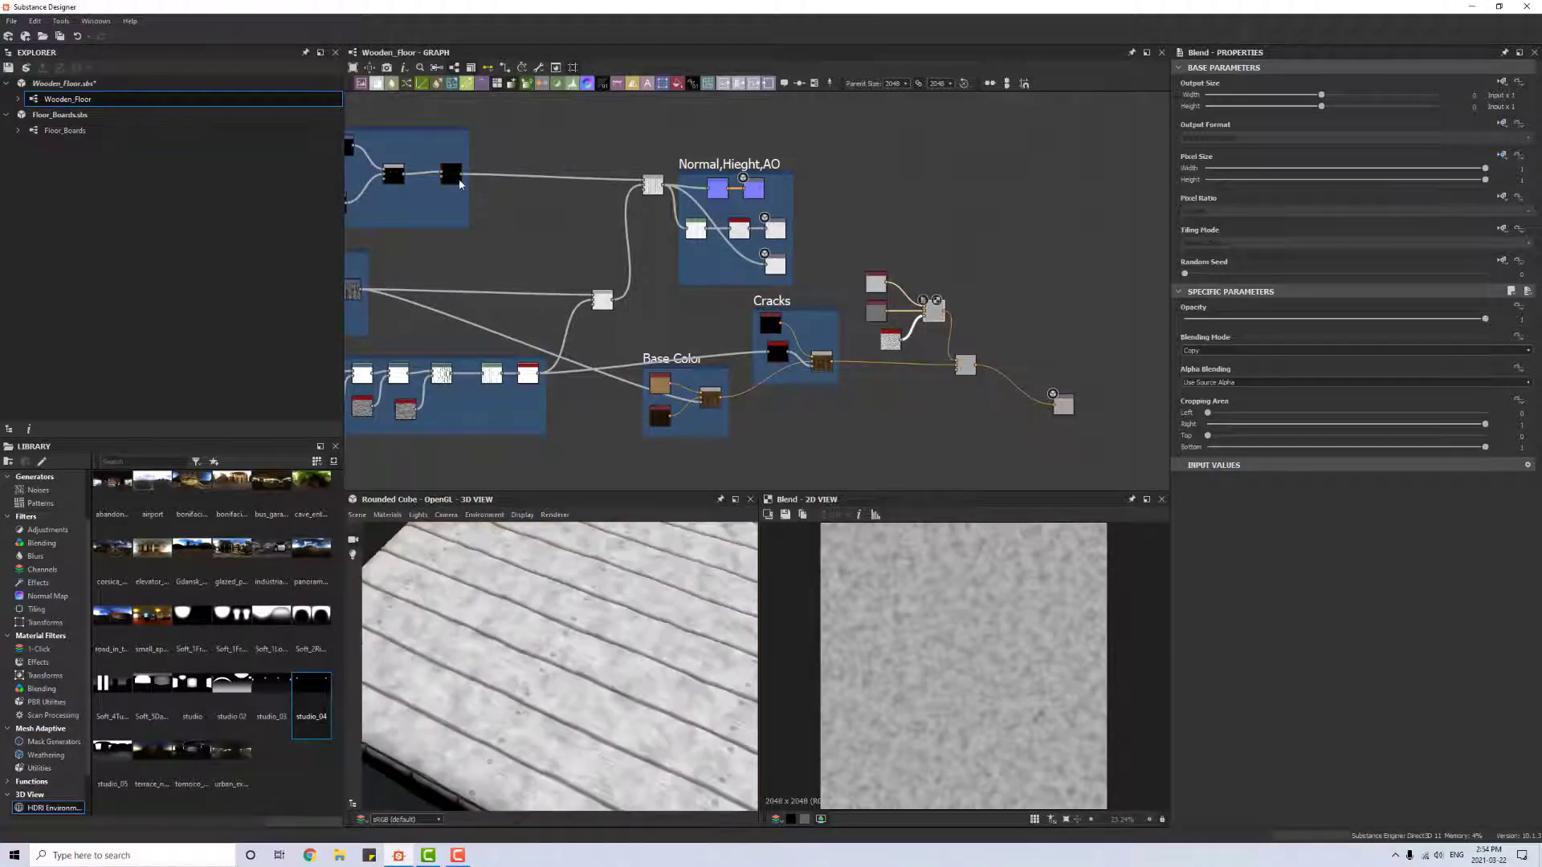
drag(468, 180, 955, 368)
scroll(961, 367, up, 3)
double_click(942, 346)
Step: Lower the nail blend's opacity to about 0.63, judging the nail heads up close on the cube
drag(554, 740, 567, 648)
scroll(604, 697, up, 5)
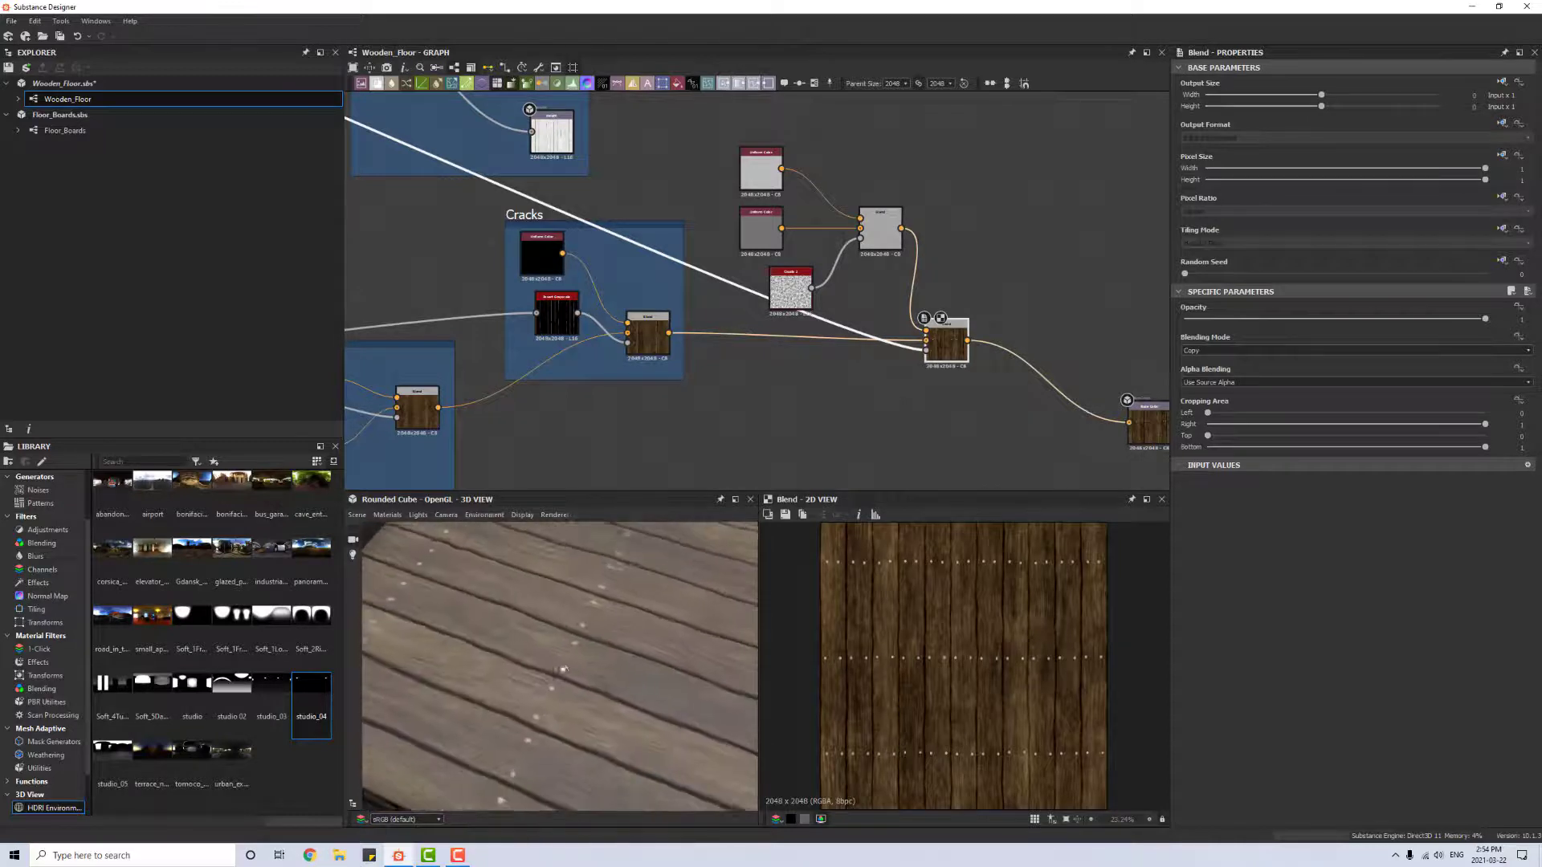
scroll(567, 644, down, 5)
scroll(567, 645, up, 5)
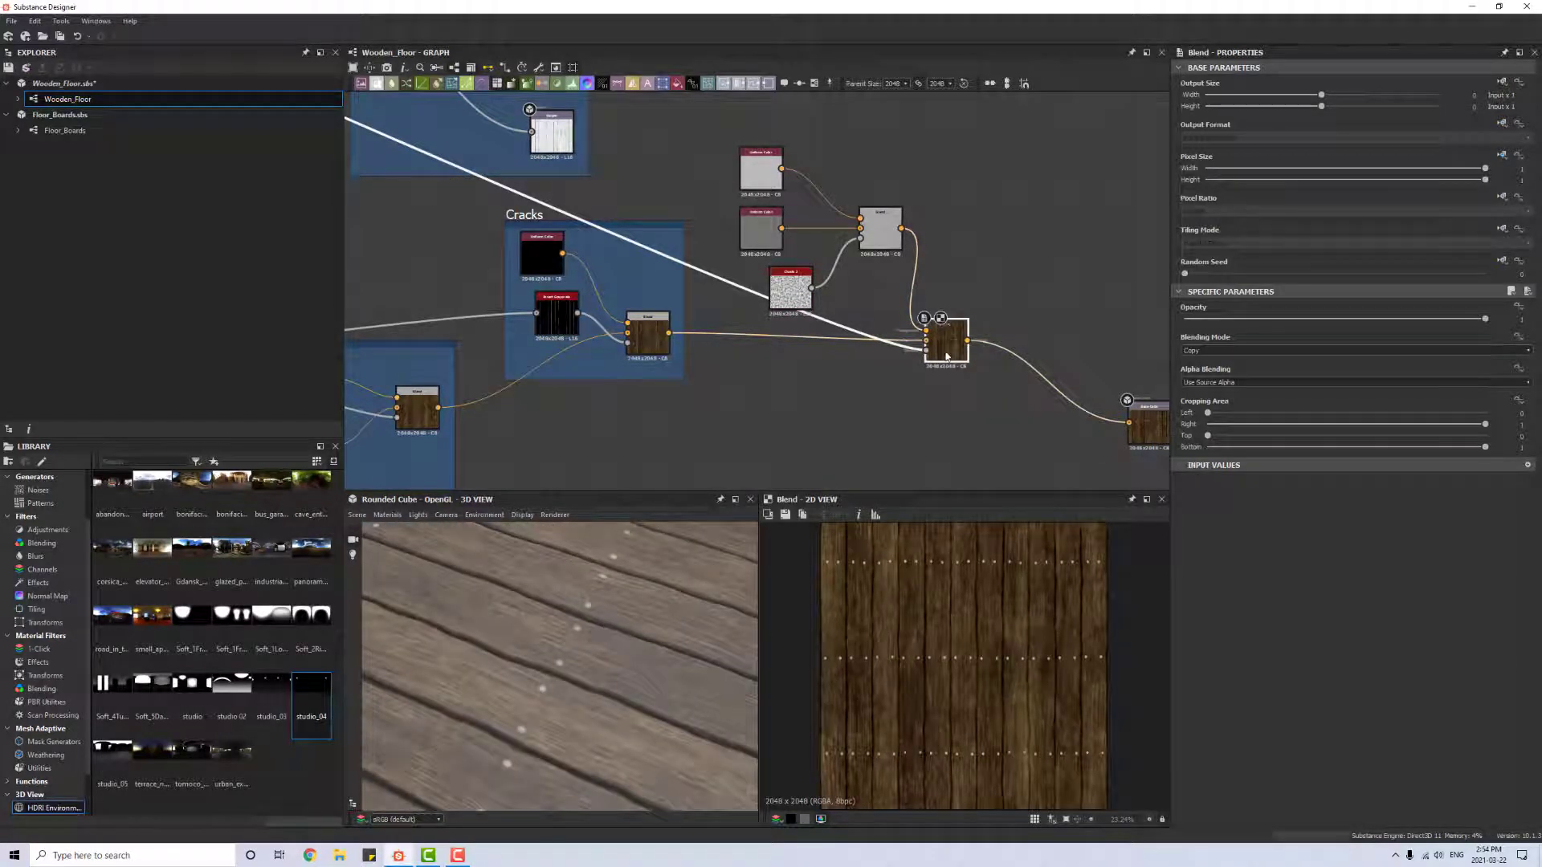
click(1421, 319)
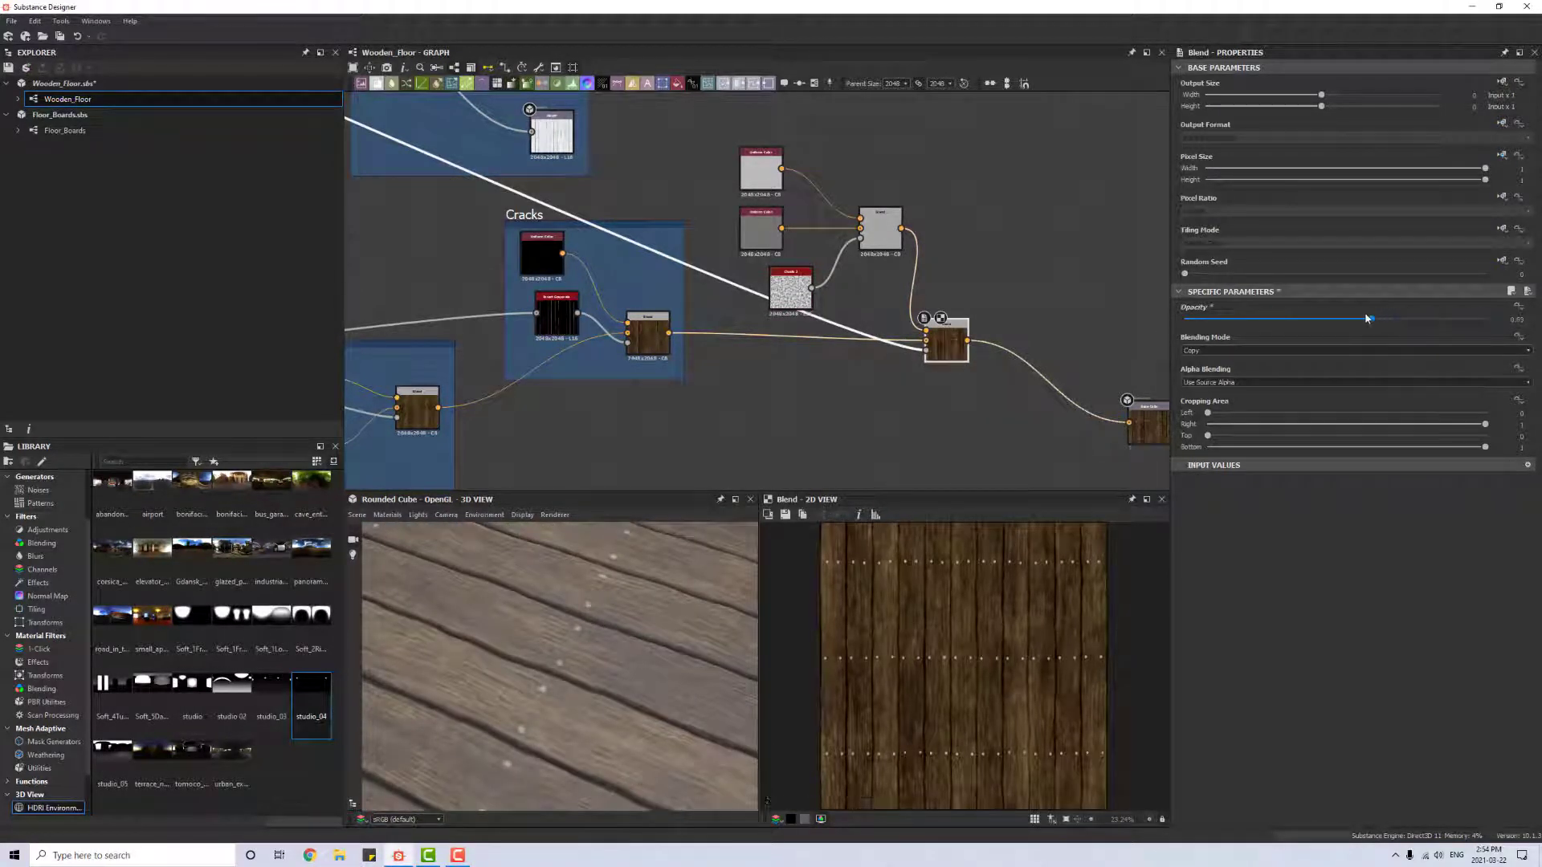
drag(1369, 319, 1365, 319)
Step: Frame the two grey Uniform Colors, Clouds 2 and both nail blends under the title "Nails"
scroll(923, 317, down, 3)
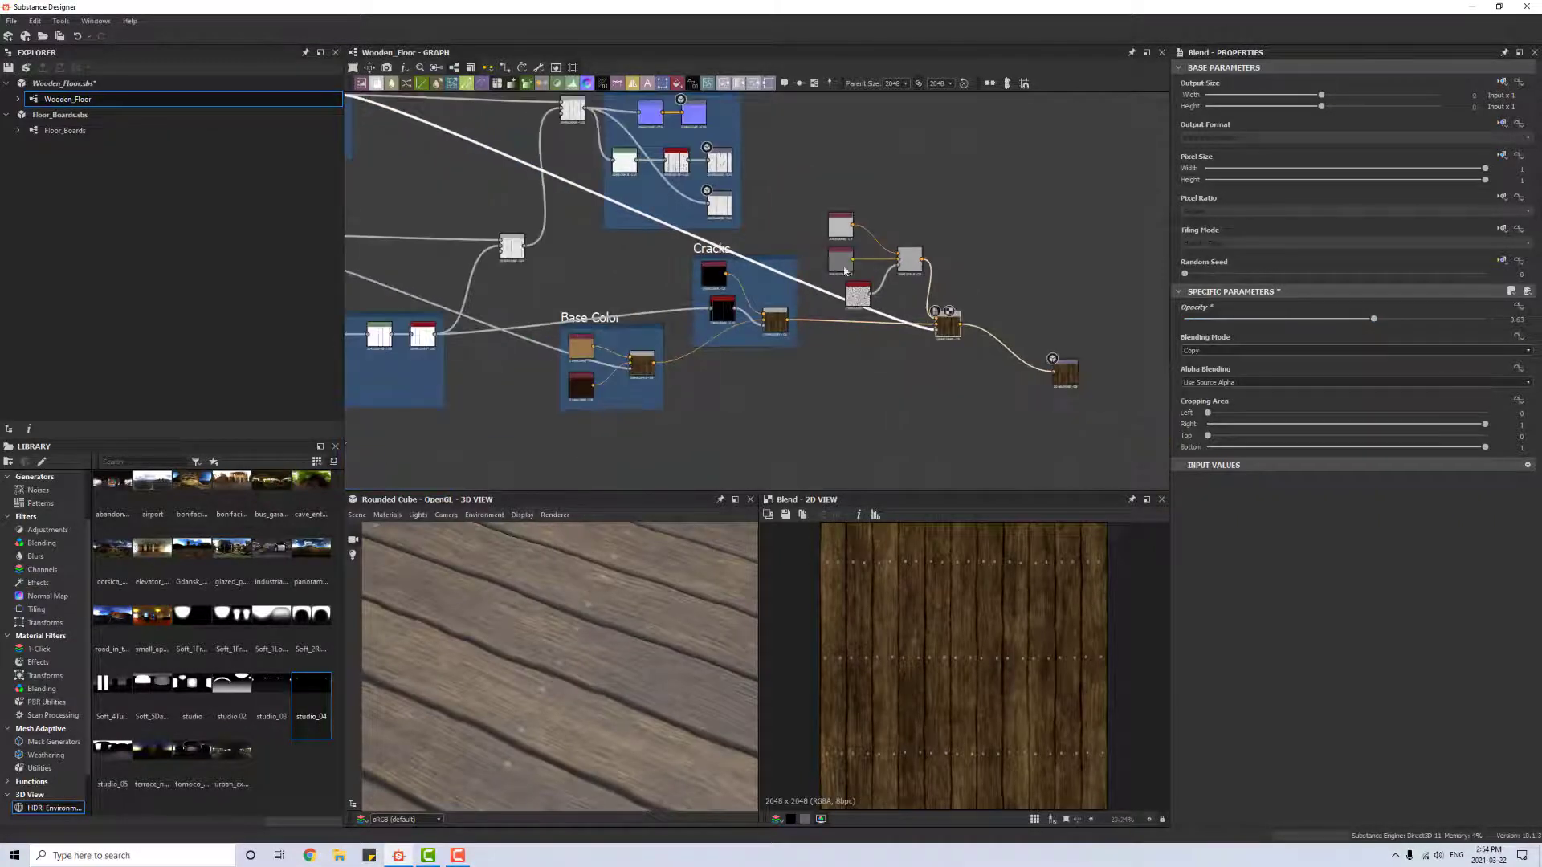
drag(822, 200, 967, 344)
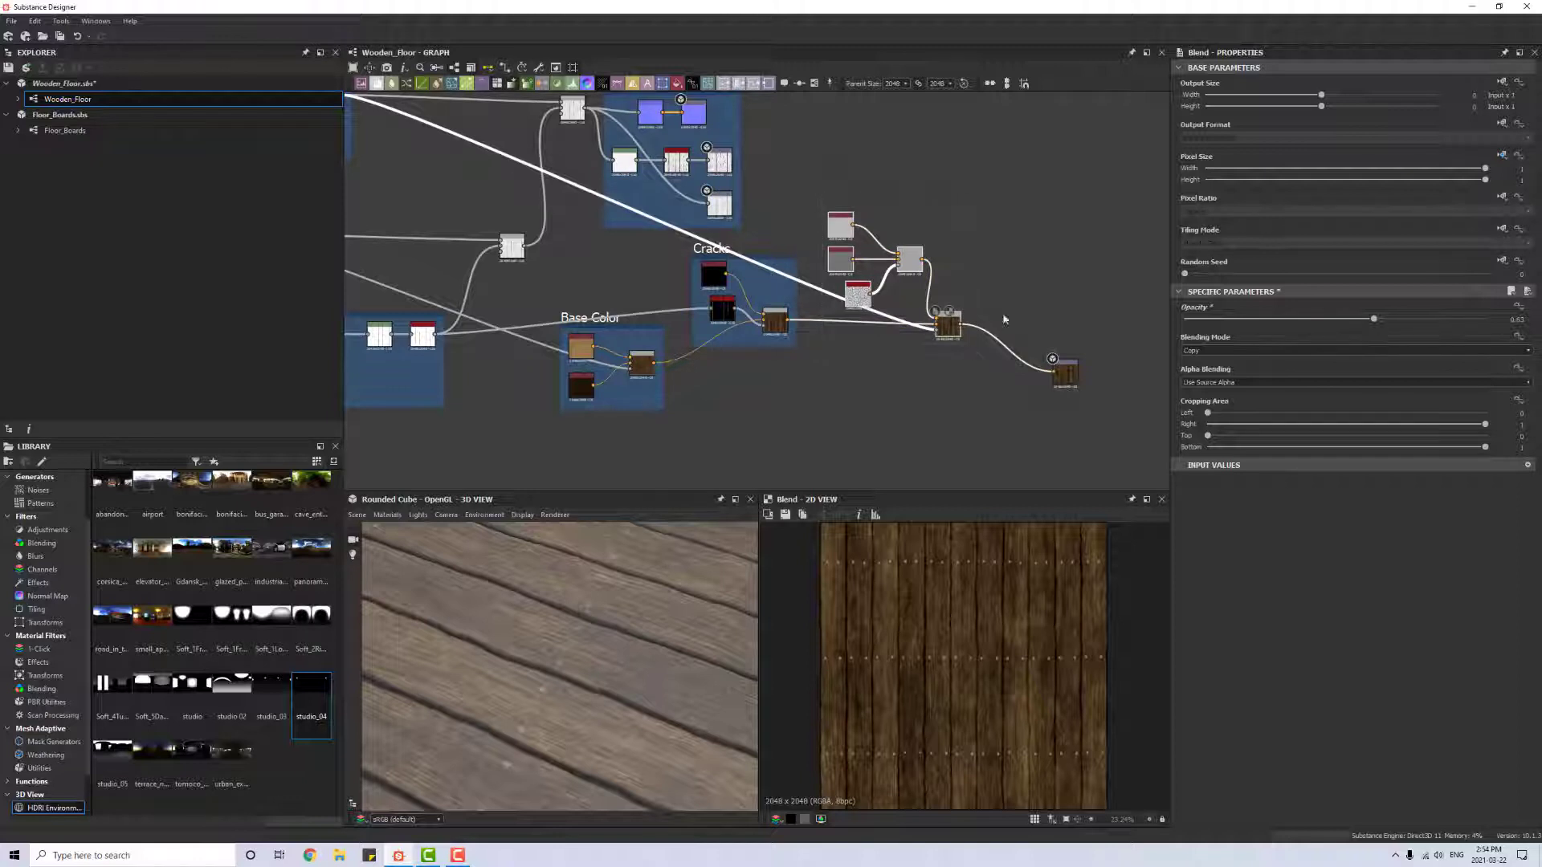
click(815, 83)
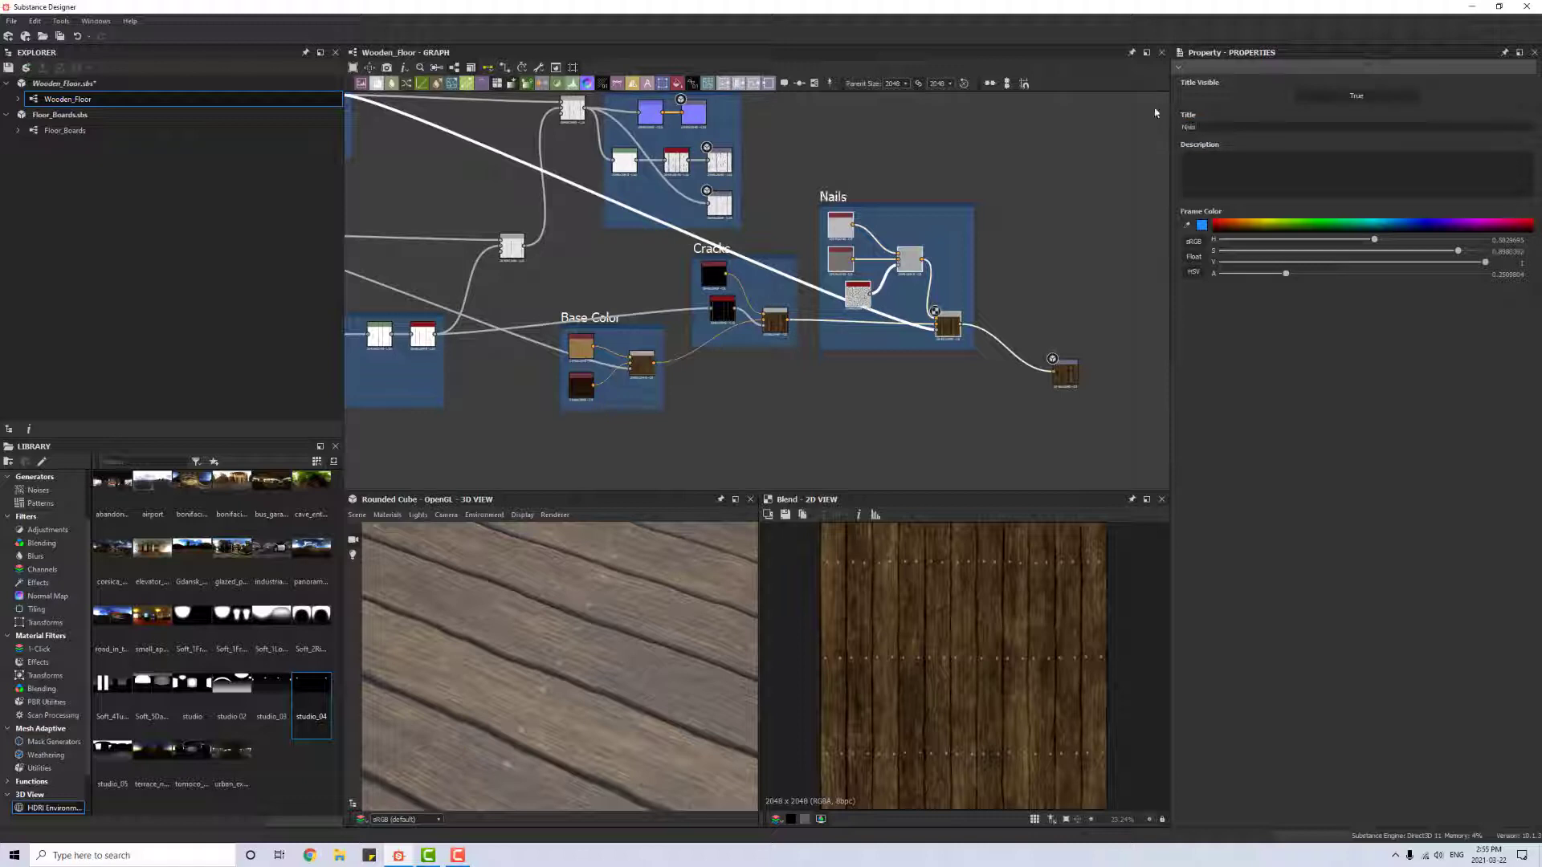
Step: Examine the nail heads up close on the cube and the Nails group in the graph
scroll(403, 310, up, 2)
drag(551, 637, 617, 560)
scroll(579, 653, up, 4)
middle_drag(1084, 334, 981, 348)
scroll(982, 345, down, 1)
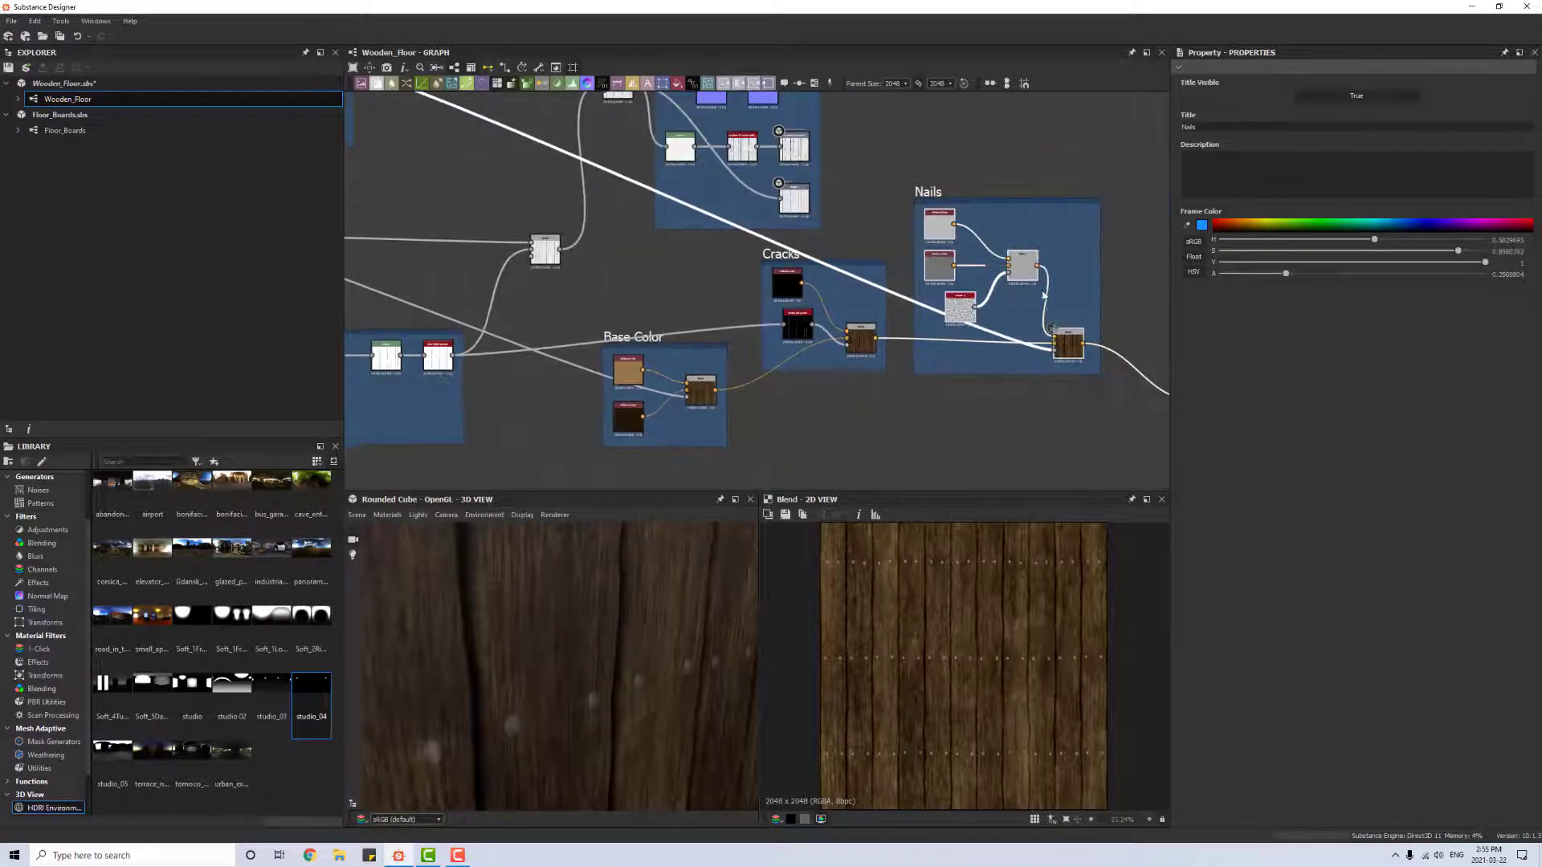
Step: Try the Add Sub, Multiply and Add (Linear Dodge) blending modes on the final nail blend at opacity 1, comparing them on the cube
scroll(1024, 271, down, 3)
scroll(961, 286, up, 4)
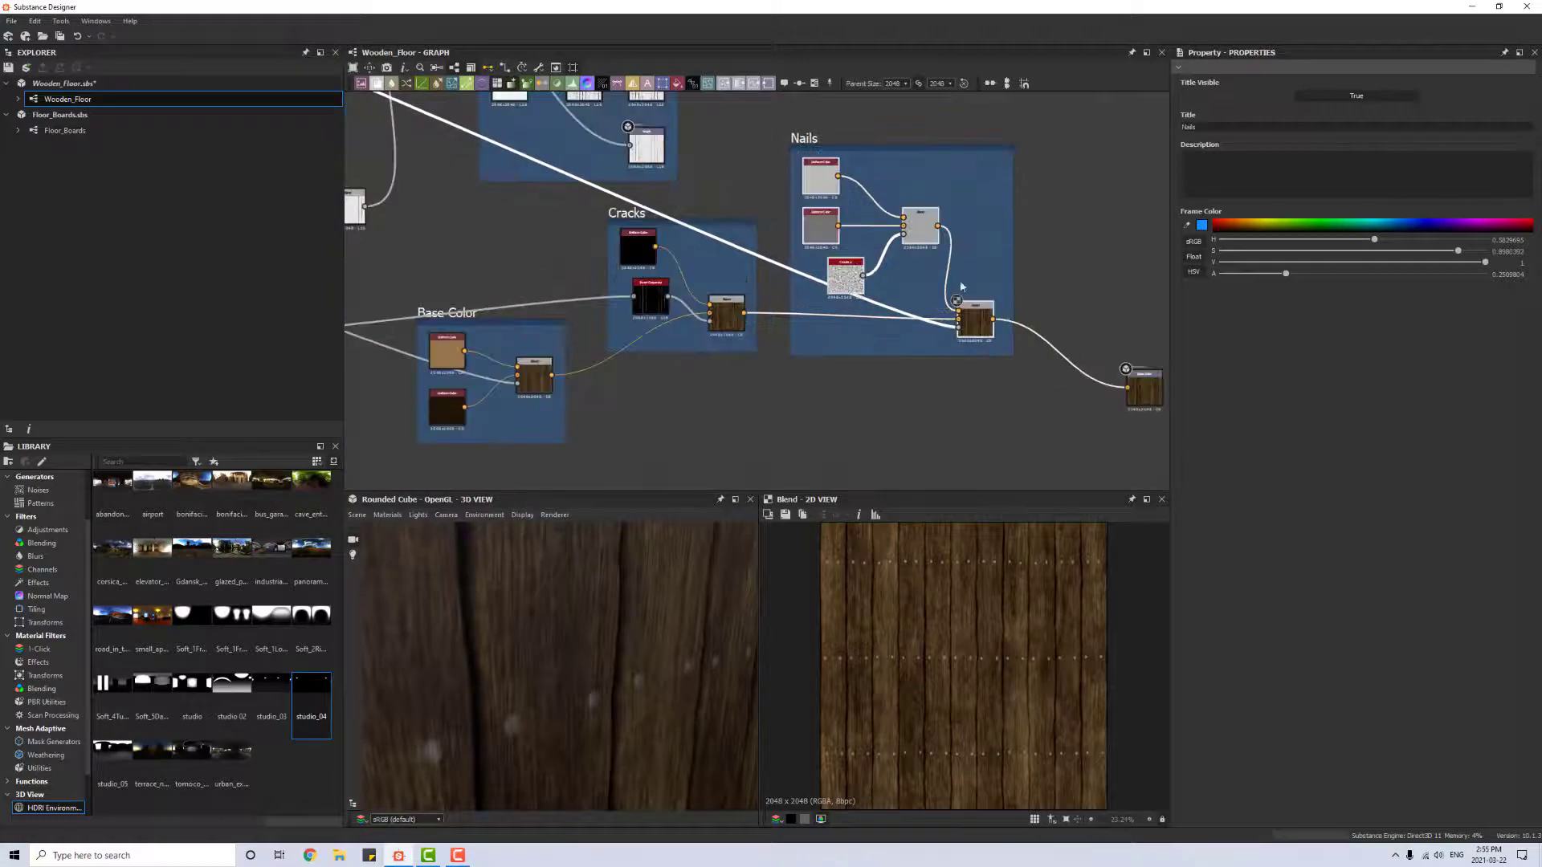
click(928, 239)
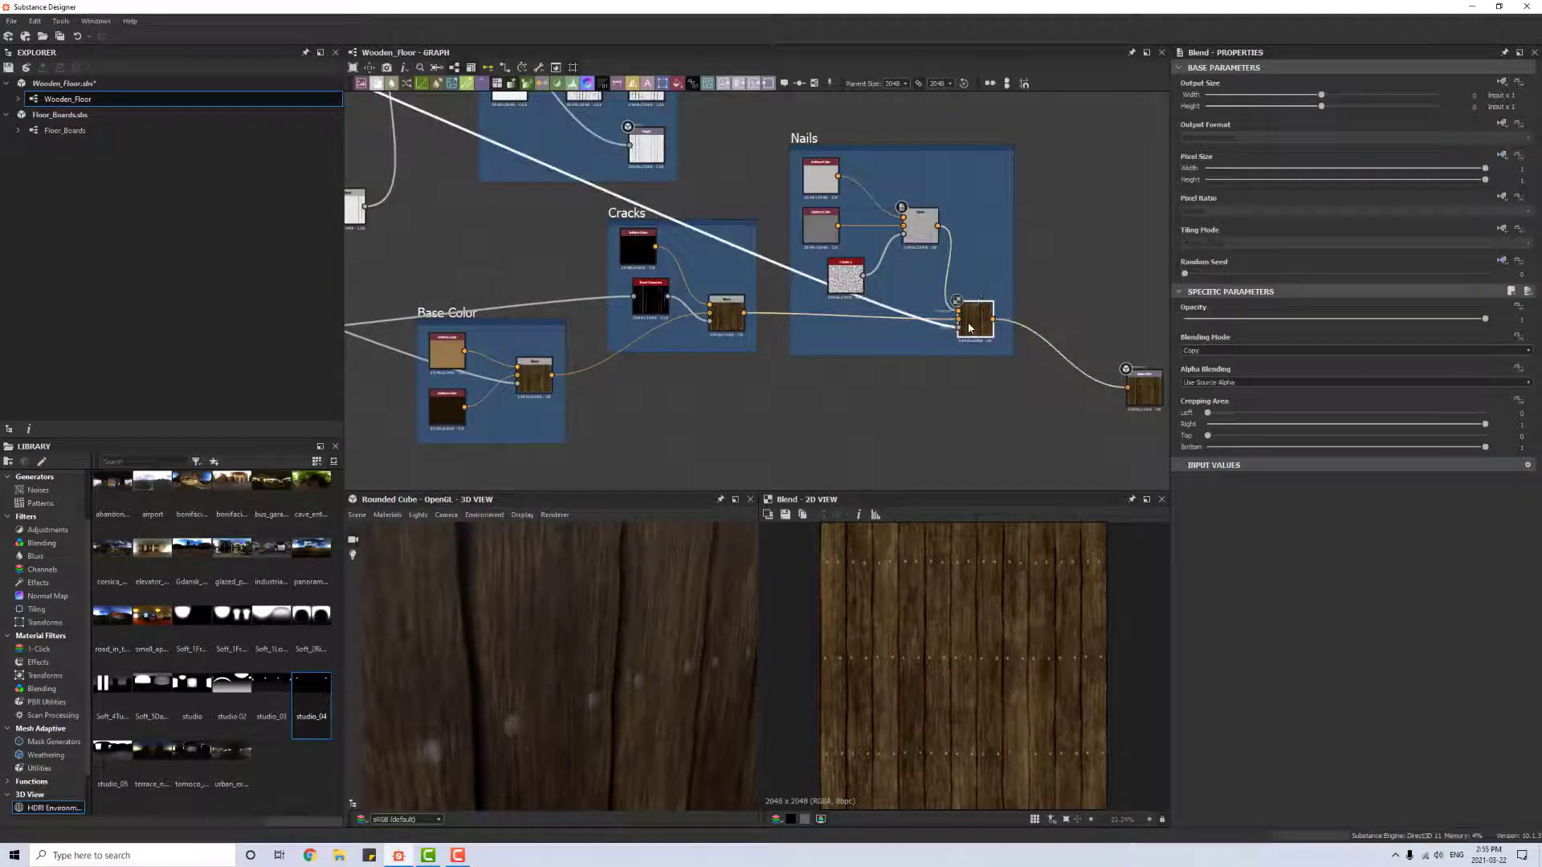
click(1255, 354)
click(1217, 390)
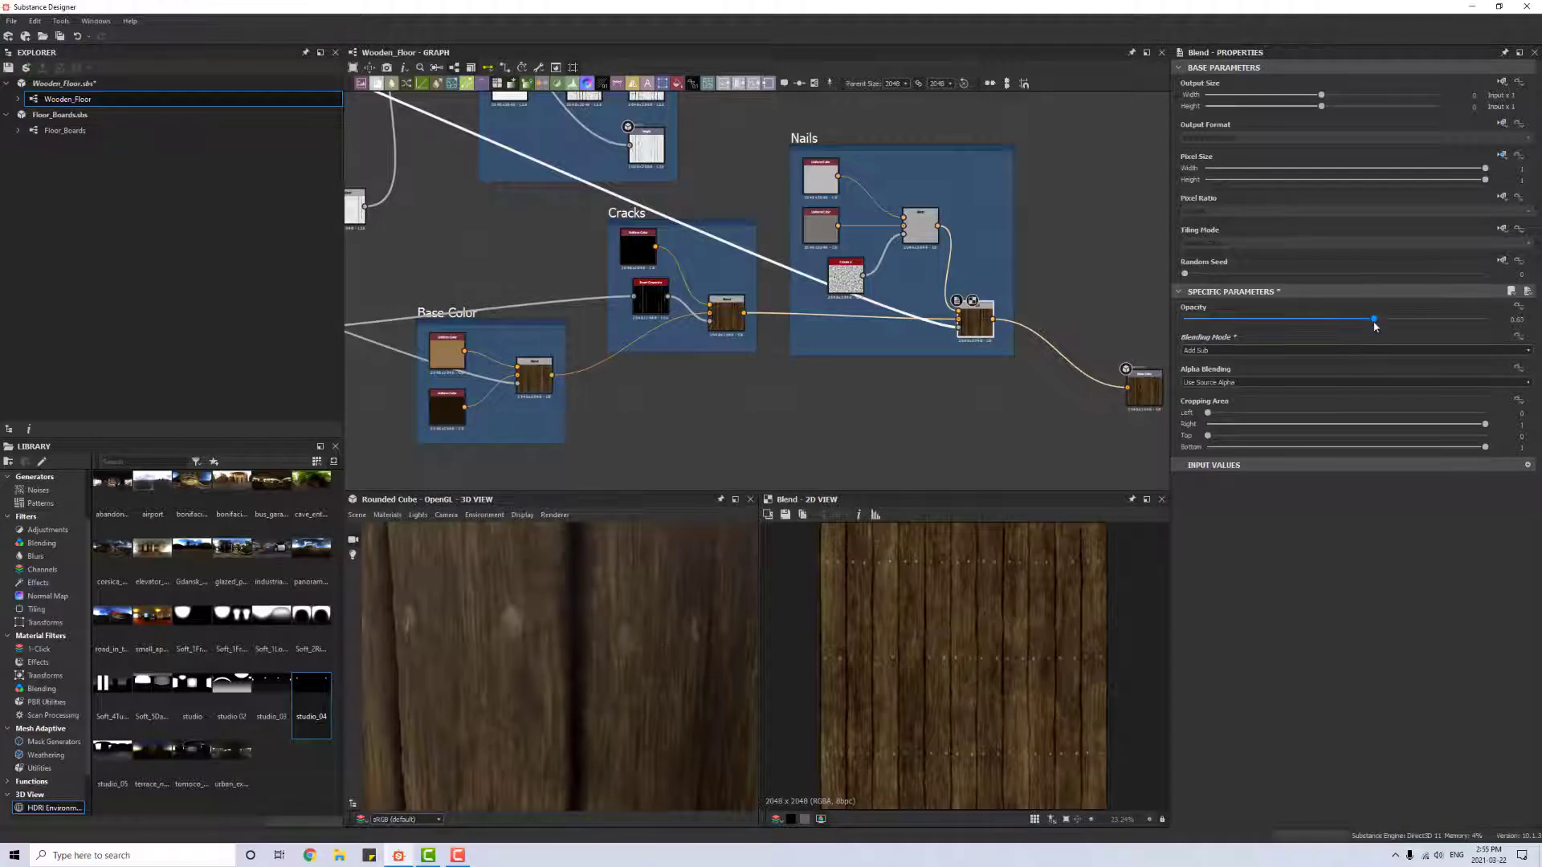
drag(1374, 321, 1485, 319)
click(1265, 351)
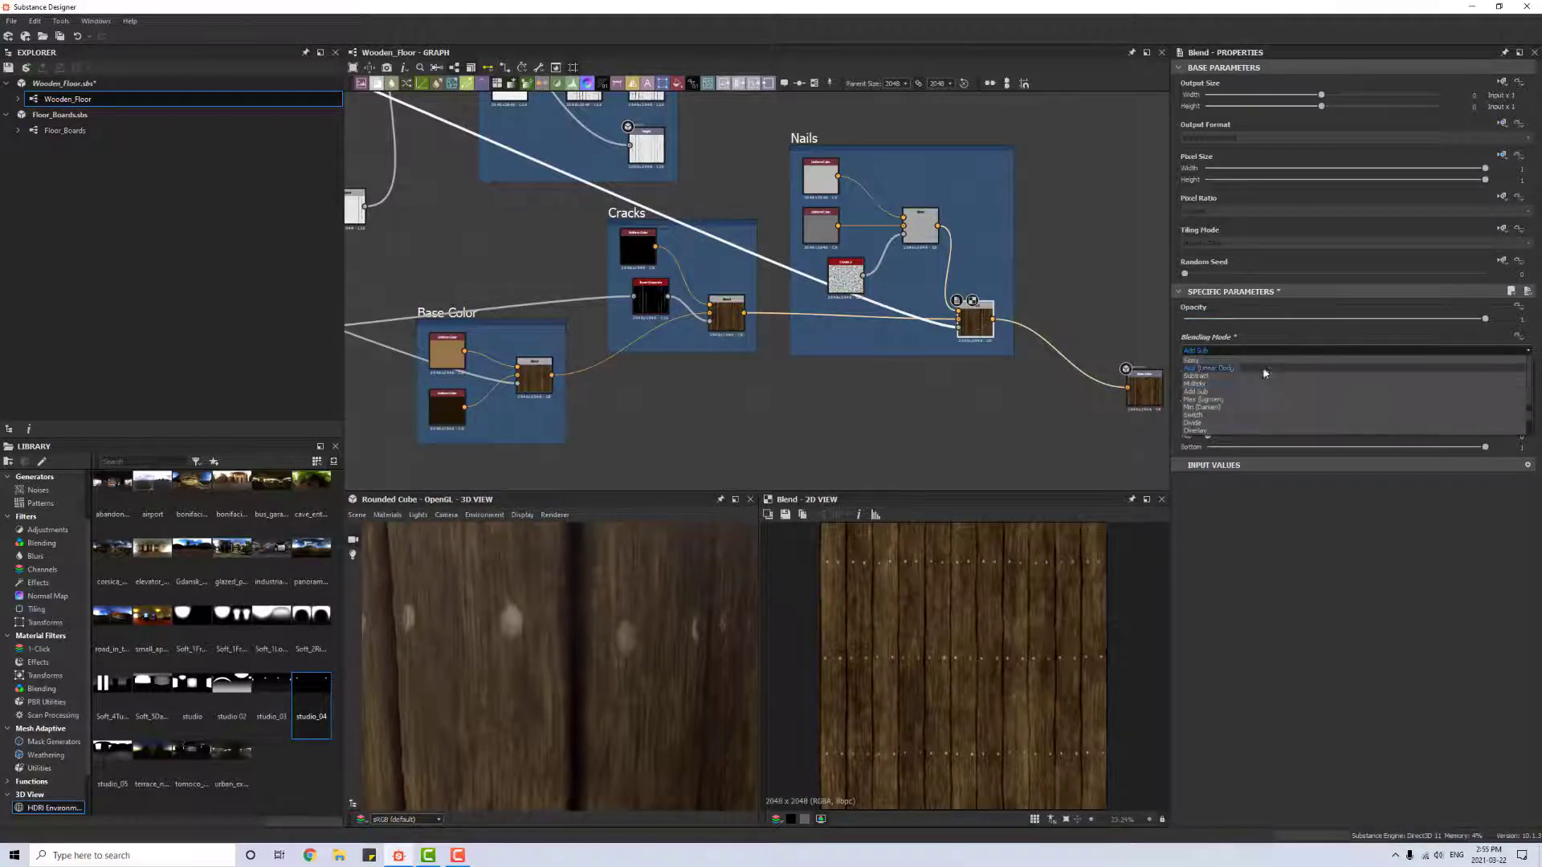
click(1256, 382)
mouse_move(554, 664)
mouse_down()
mouse_move(576, 660)
mouse_move(555, 671)
mouse_up()
click(1209, 351)
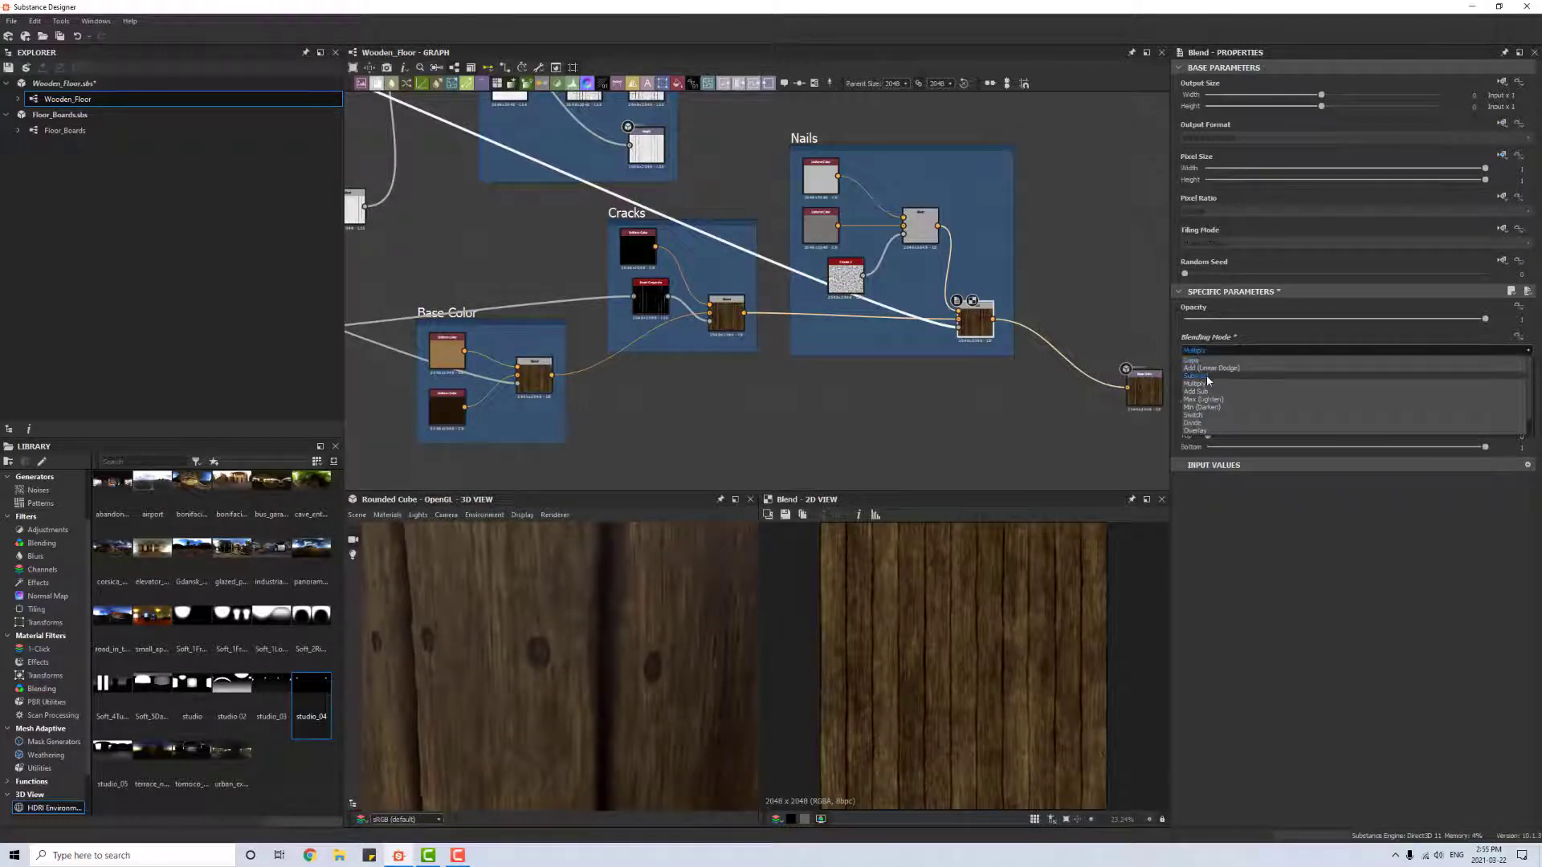
click(1209, 369)
Step: Set the final nail blend back to Copy and lower its opacity to about 0.61, checking the nail heads on the cube
click(1211, 354)
click(1211, 361)
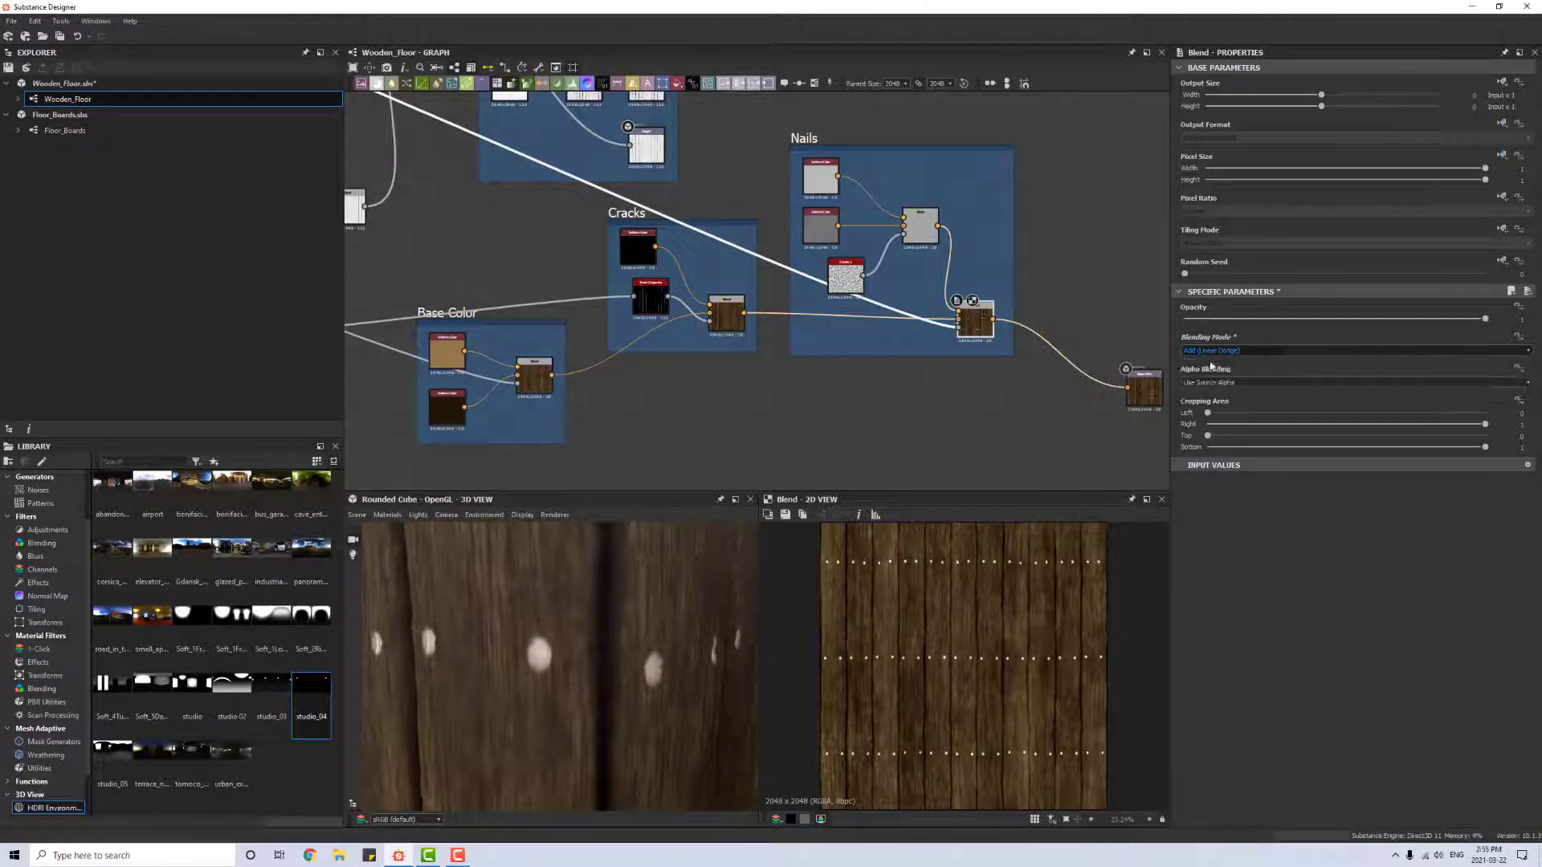
drag(637, 642, 634, 632)
drag(1485, 319, 1370, 322)
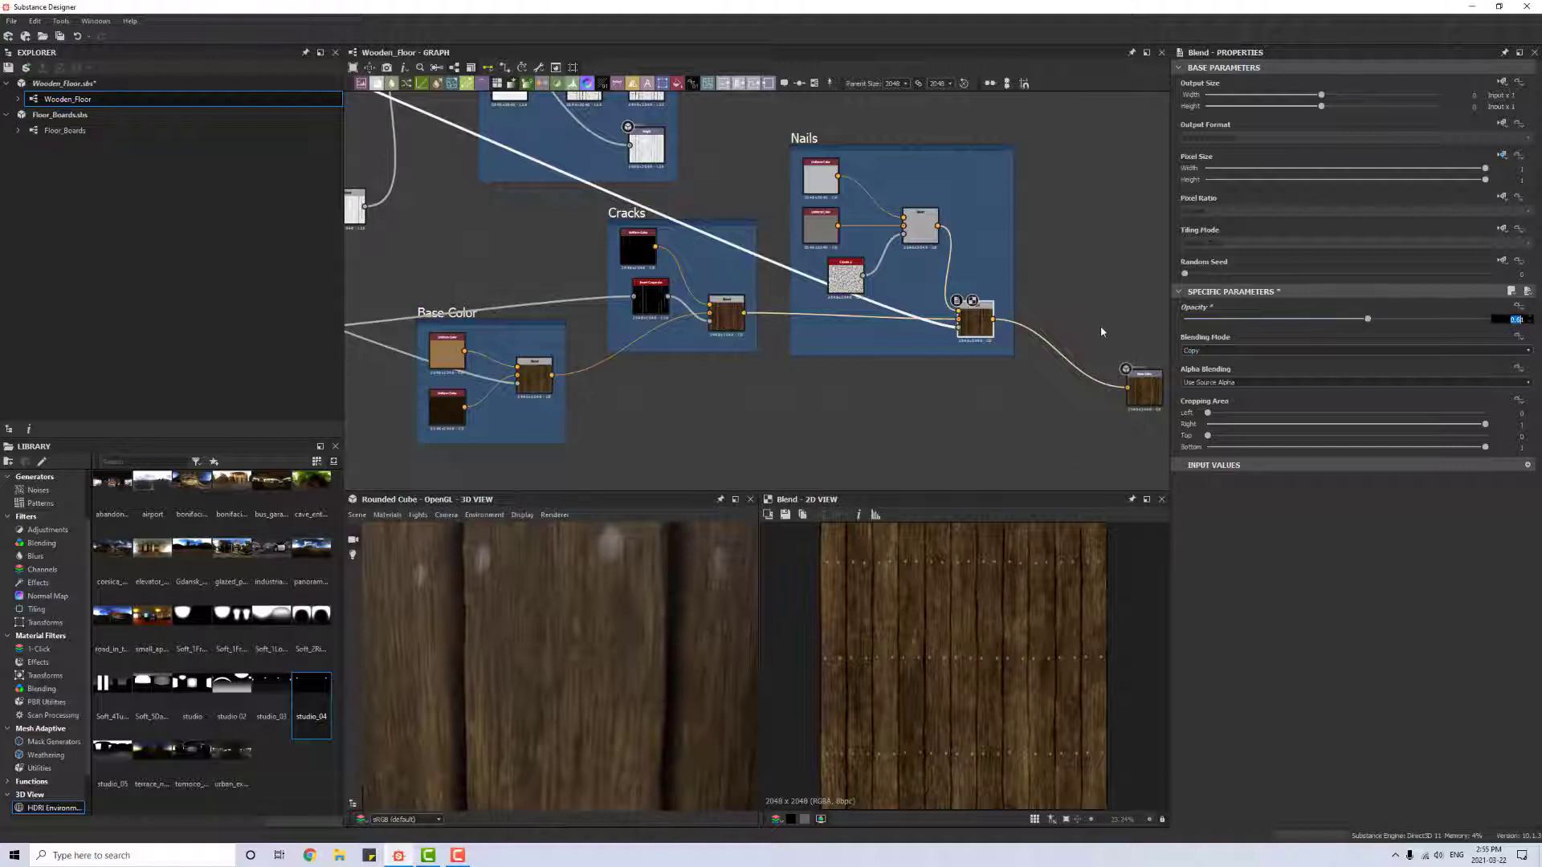
drag(651, 599, 642, 686)
Step: Move the separate Uniform Color and Roughness output nearer the Normal,Hieght,AO group, and delete that Uniform Color
scroll(681, 277, down, 5)
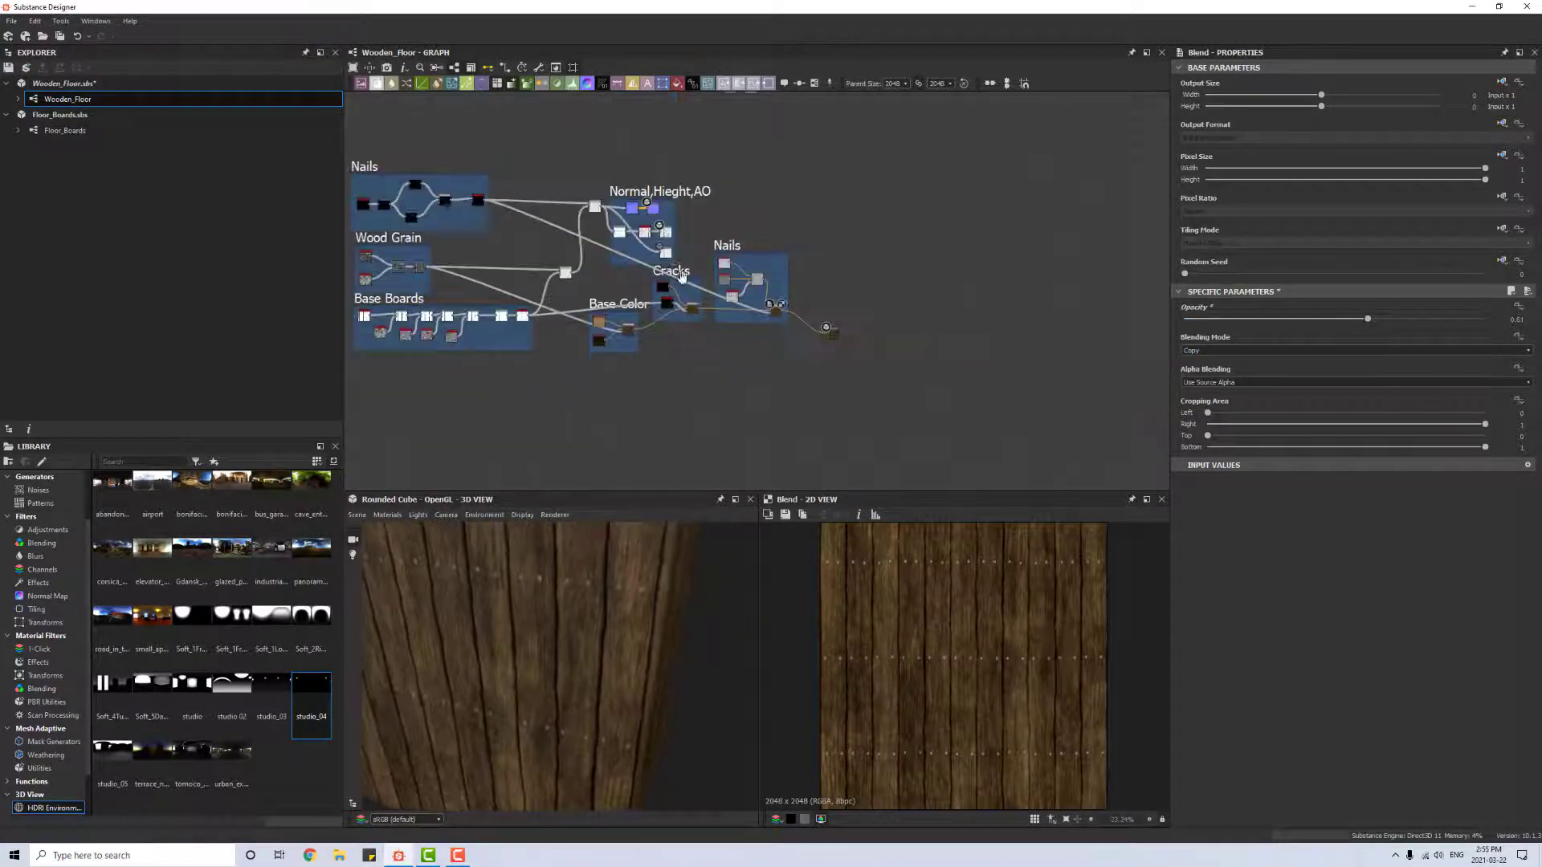
middle_drag(681, 277, 791, 391)
scroll(772, 319, up, 3)
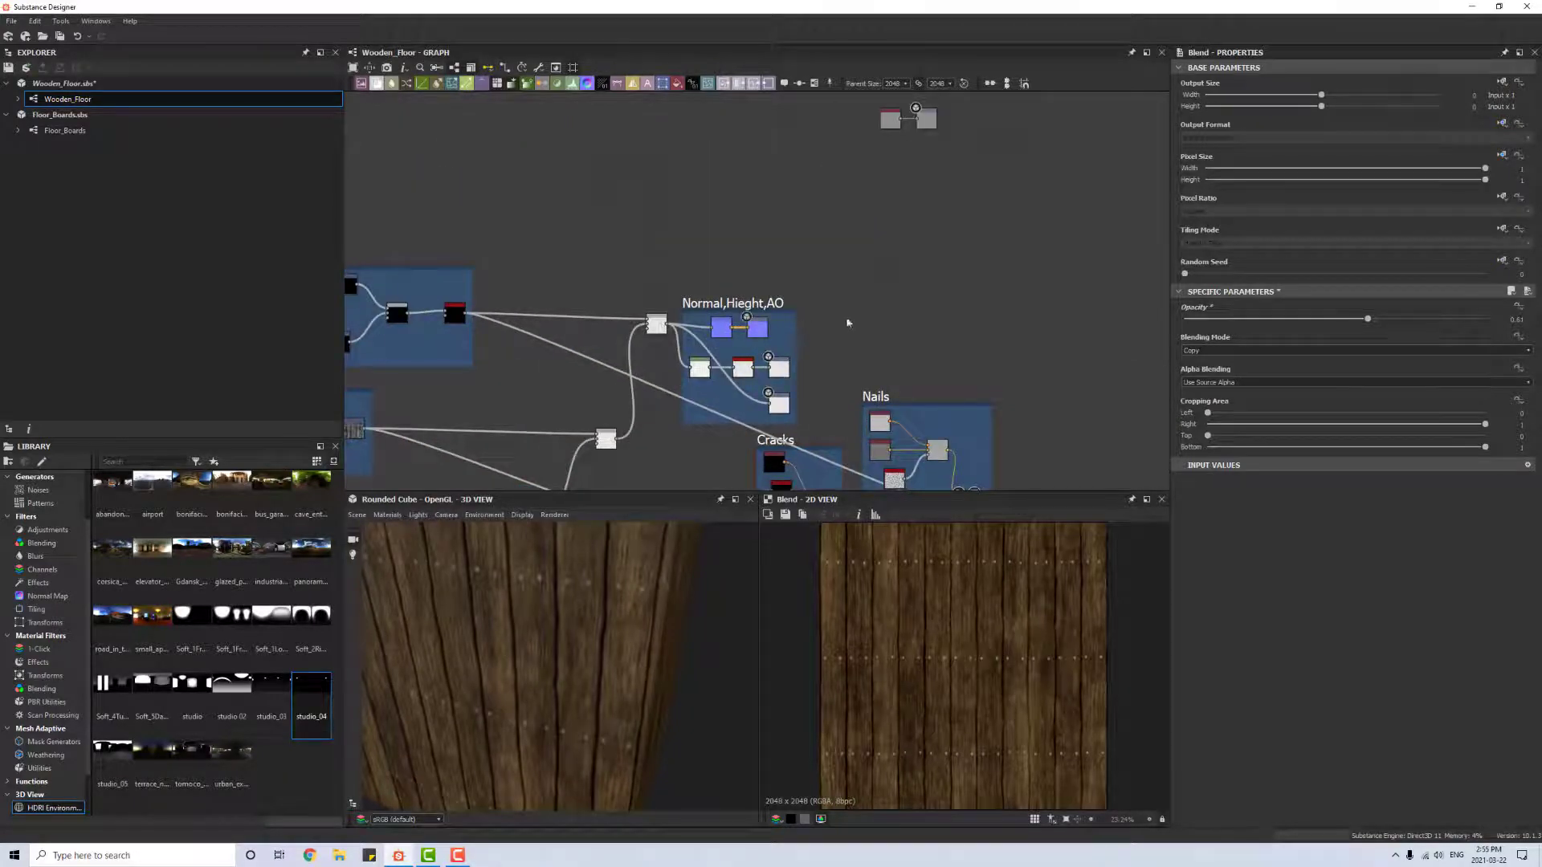
scroll(823, 362, down, 3)
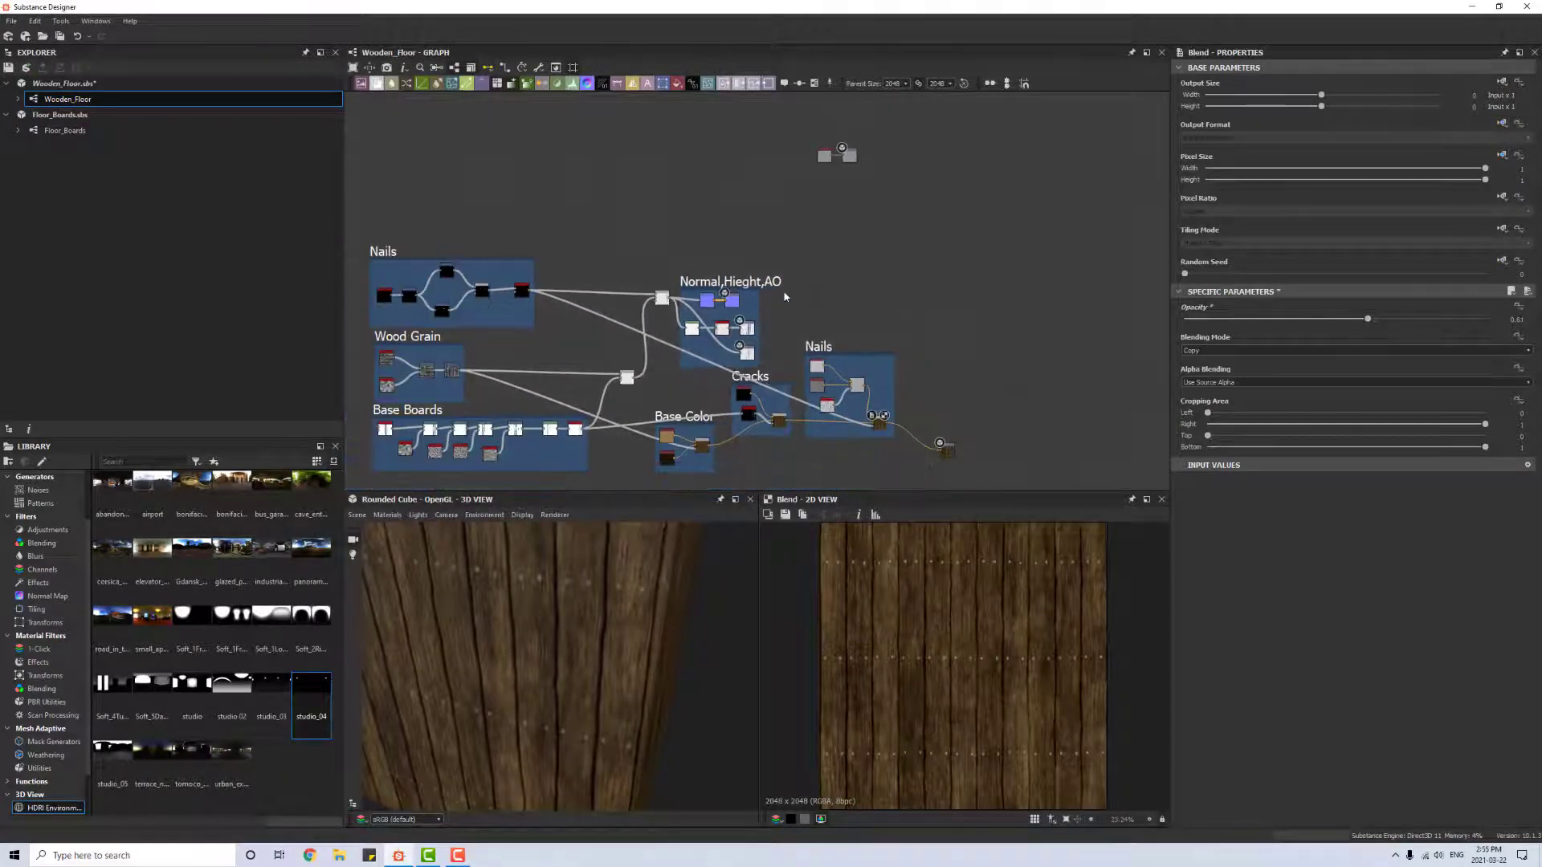
drag(851, 158, 879, 288)
scroll(885, 316, up, 4)
middle_drag(571, 412, 821, 341)
middle_drag(812, 230, 720, 303)
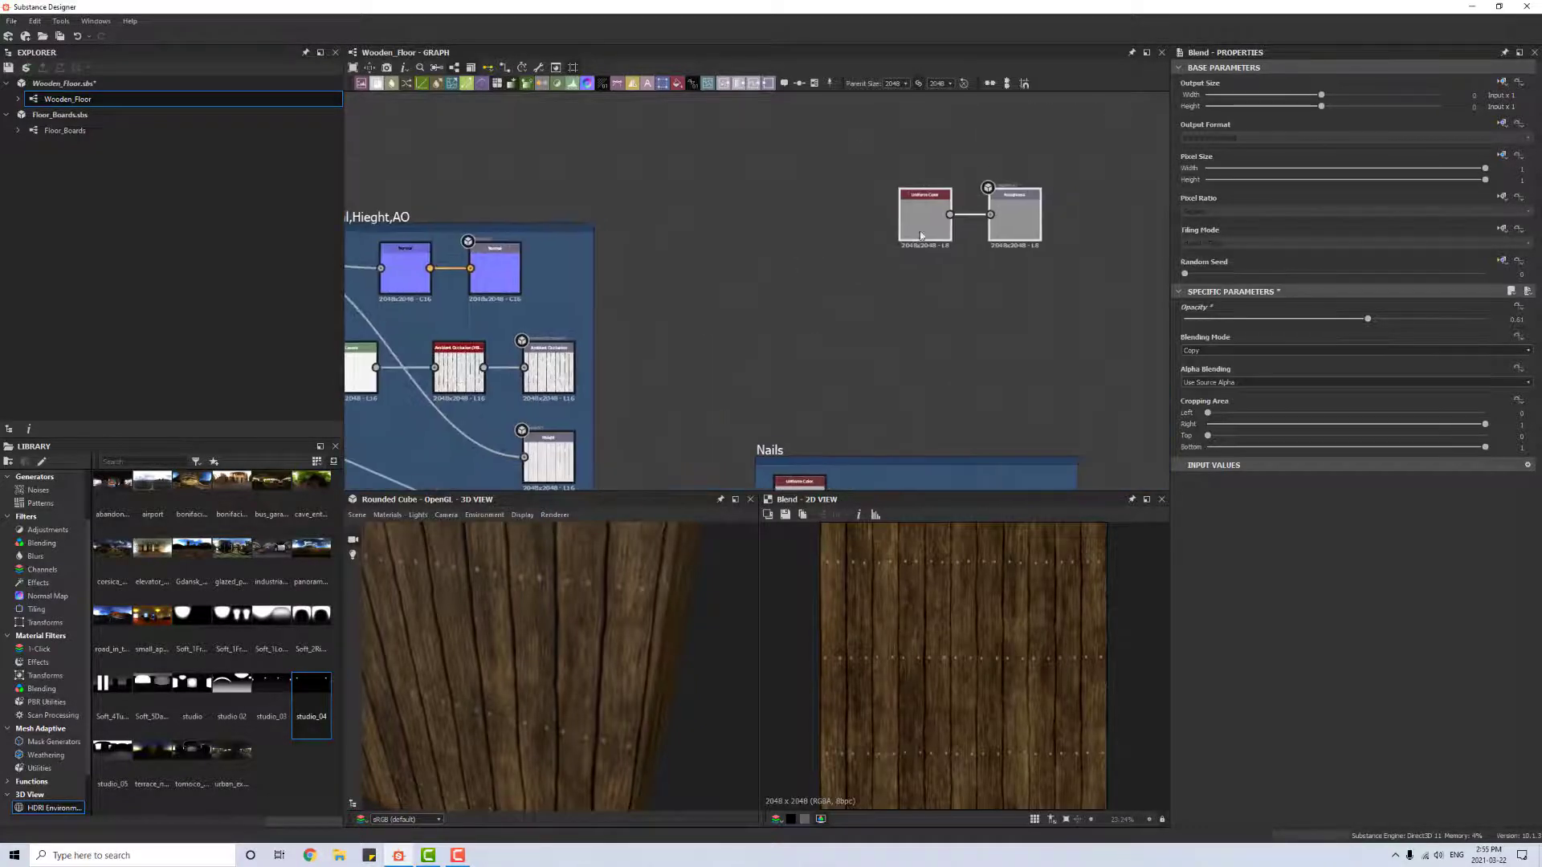
click(916, 215)
key(Delete)
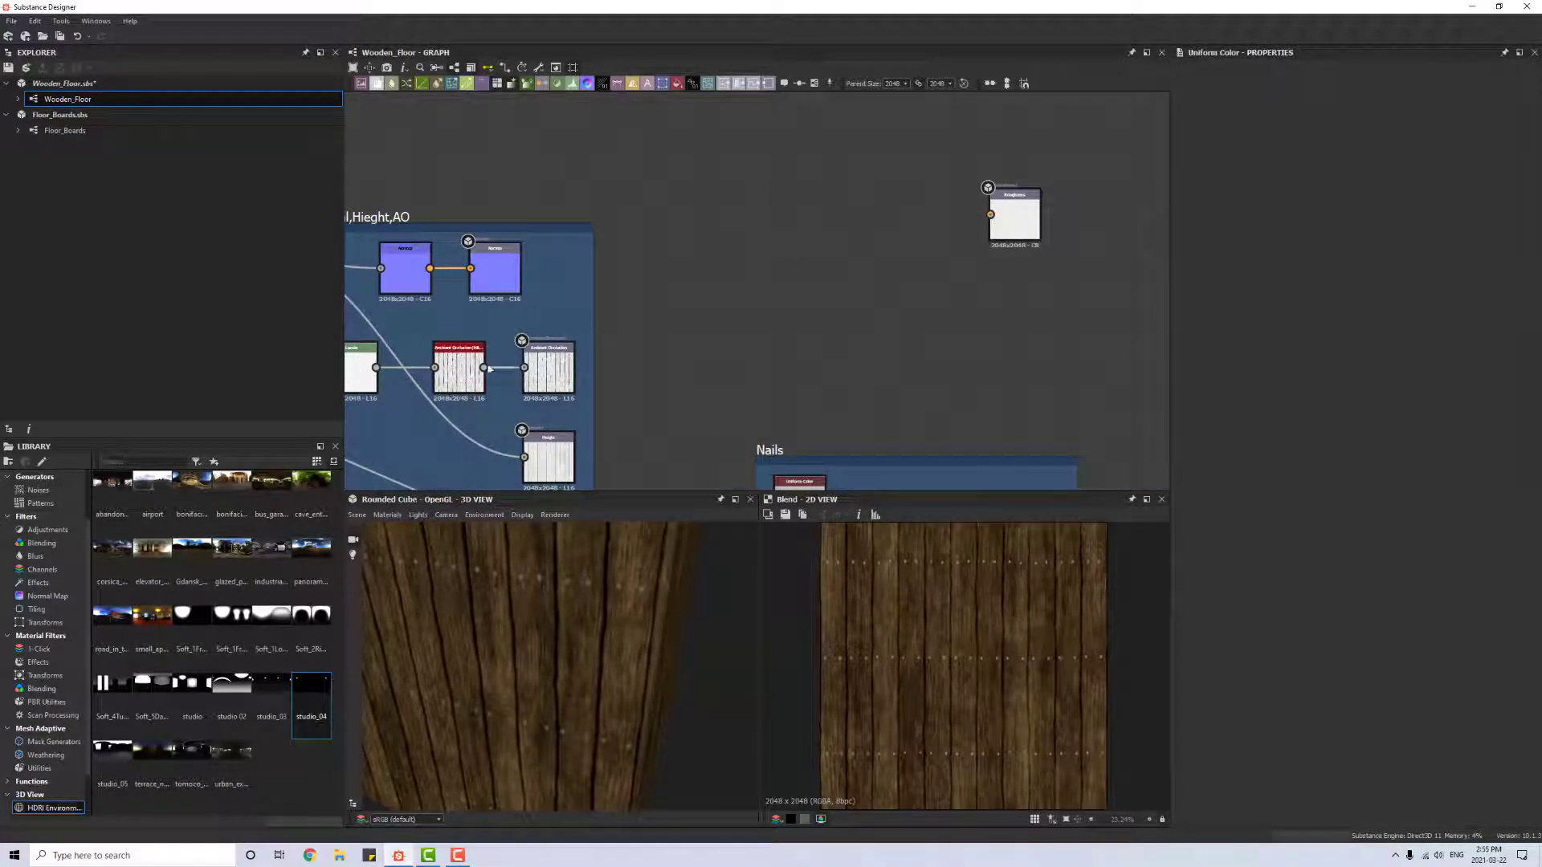
Step: Add an Invert Grayscale node and feed it from the ambient occlusion filter's output
key(space)
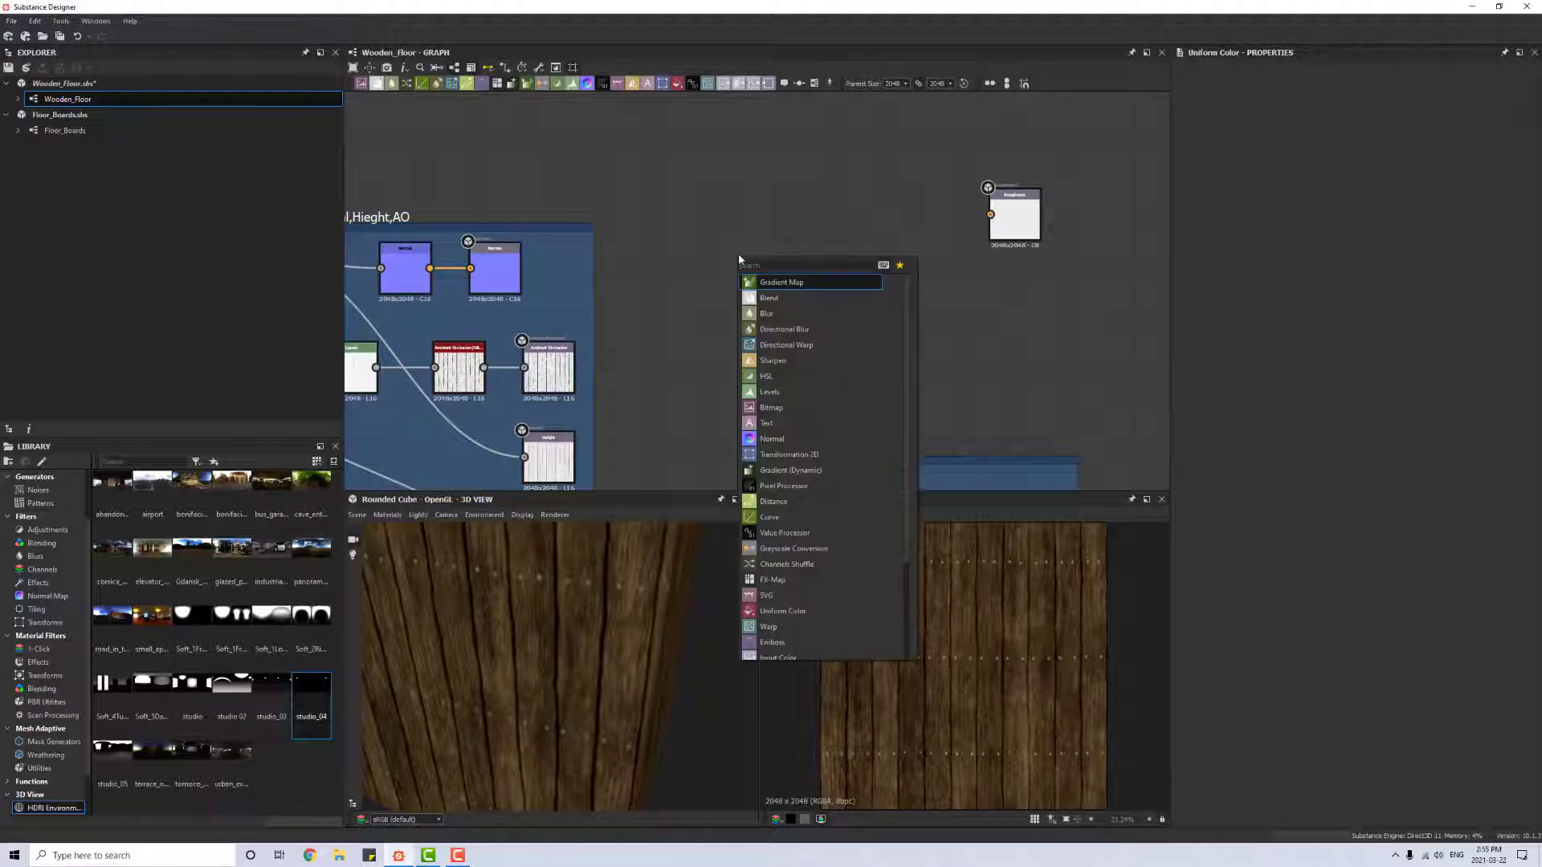
text(invert)
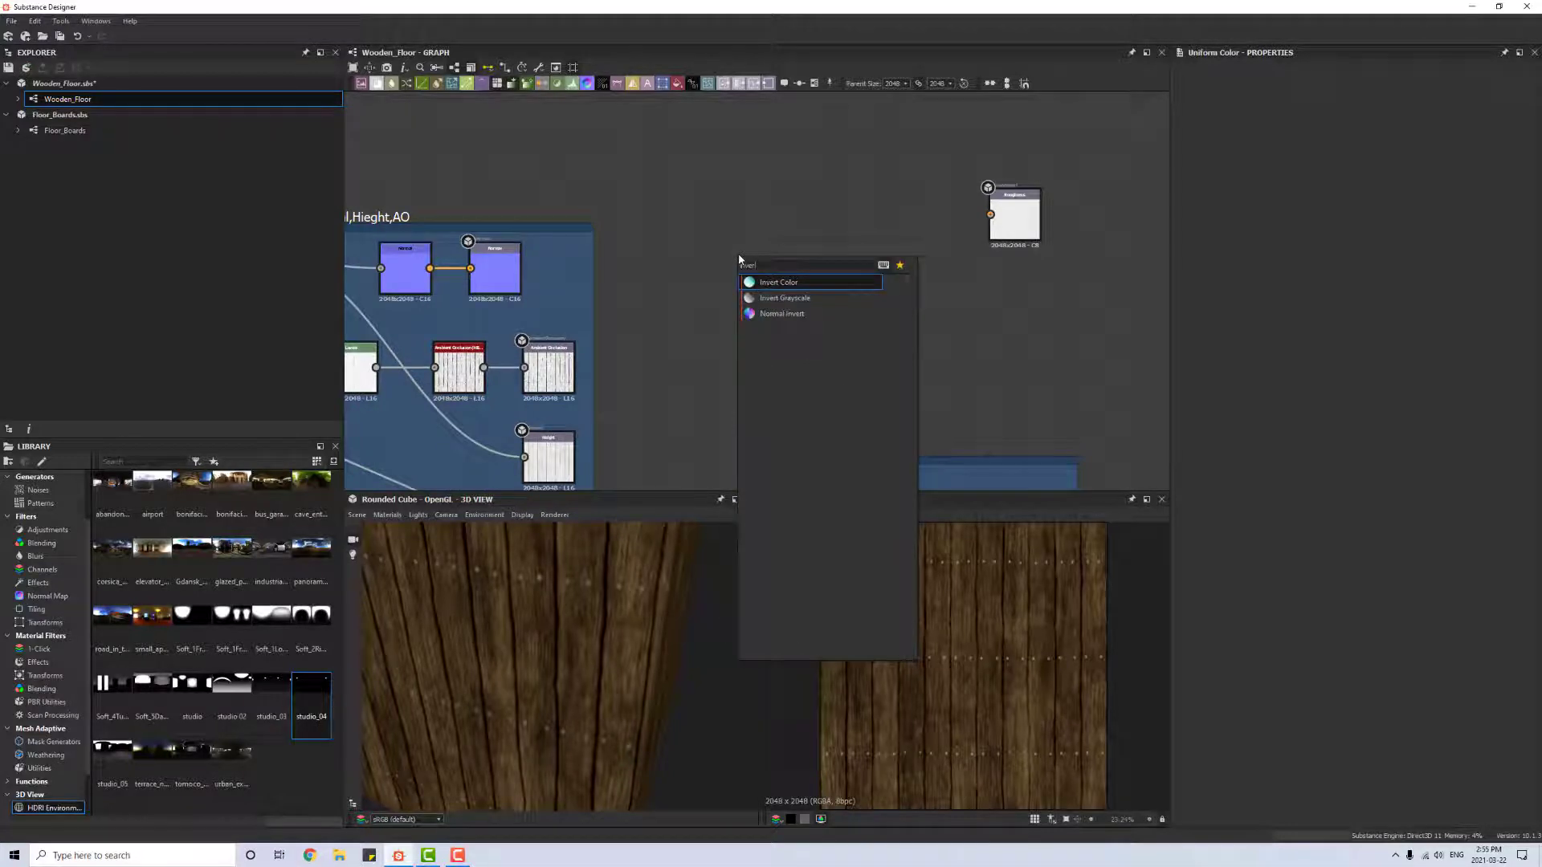
click(868, 298)
drag(483, 367, 721, 250)
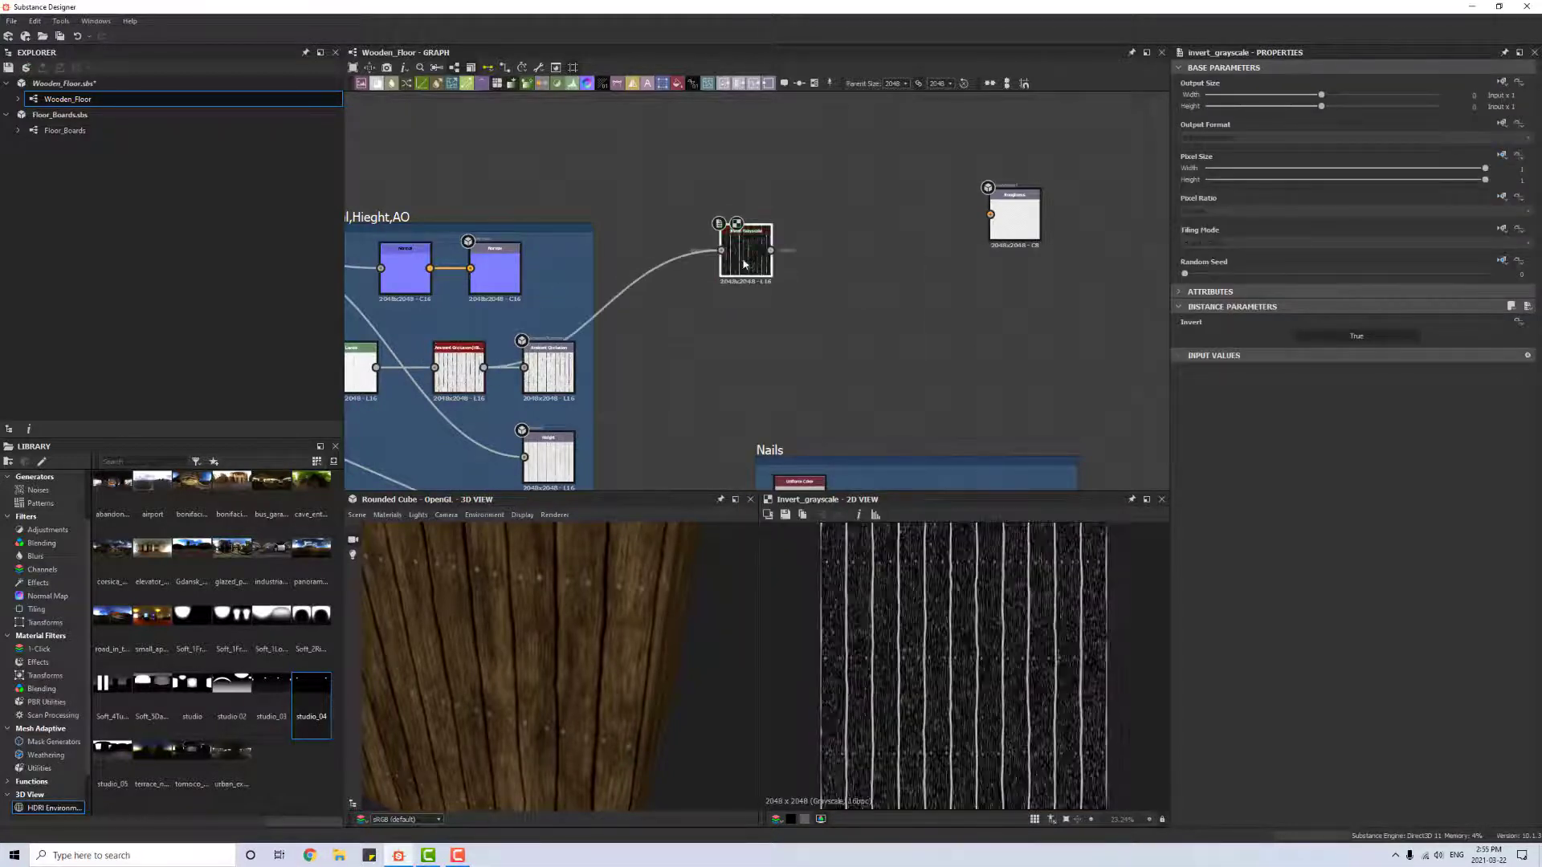
Step: Add a Histogram Range after the Invert Grayscale with Range about 0.18 and Position about 0.59, and connect it to the Roughness output
key(space)
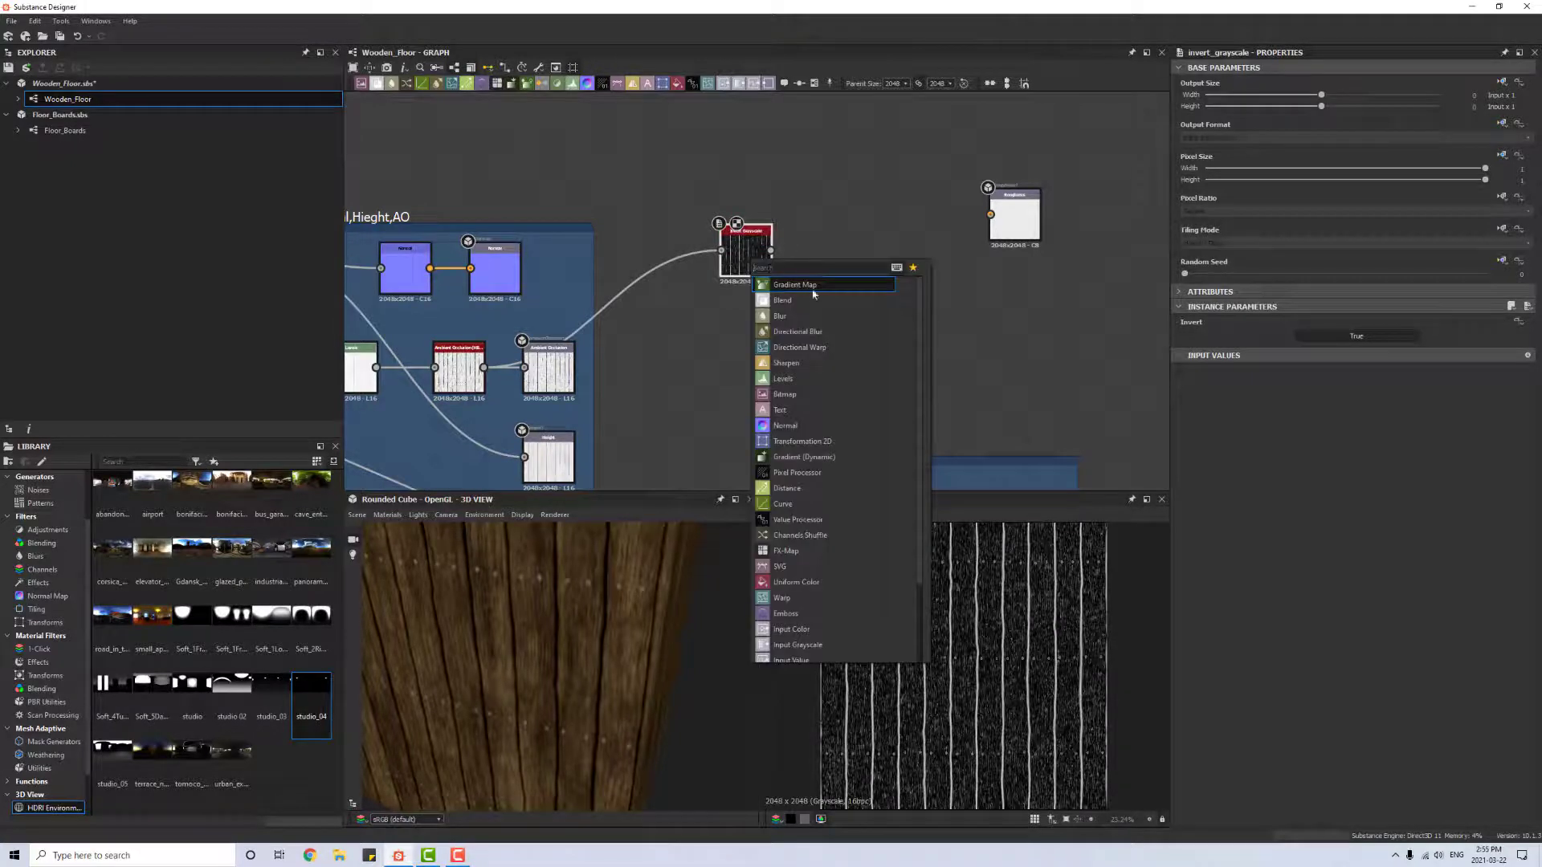
text(hist)
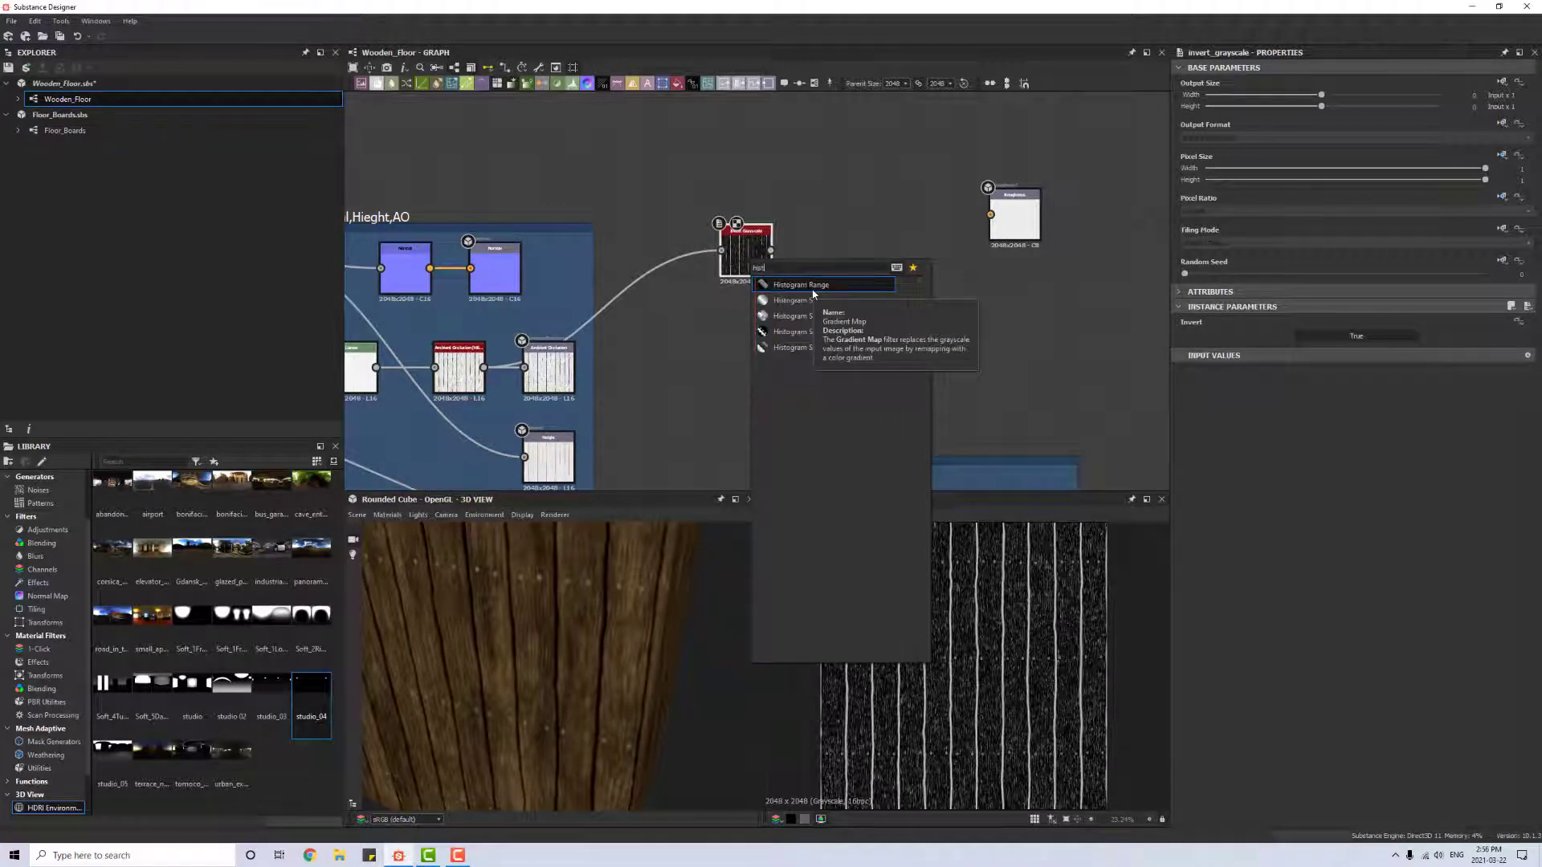
click(801, 286)
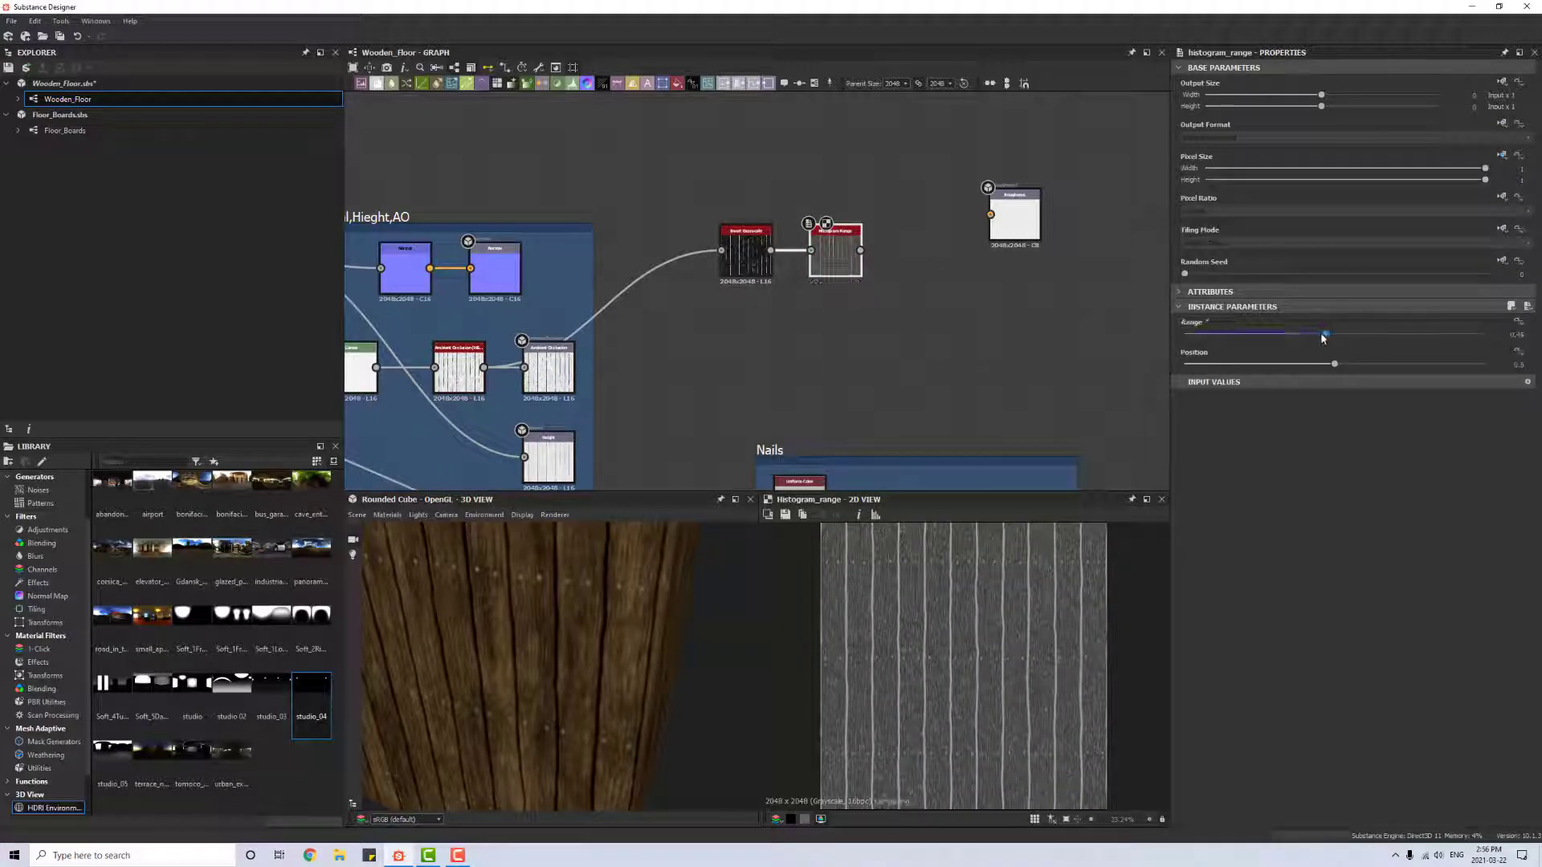
drag(1324, 334, 1355, 369)
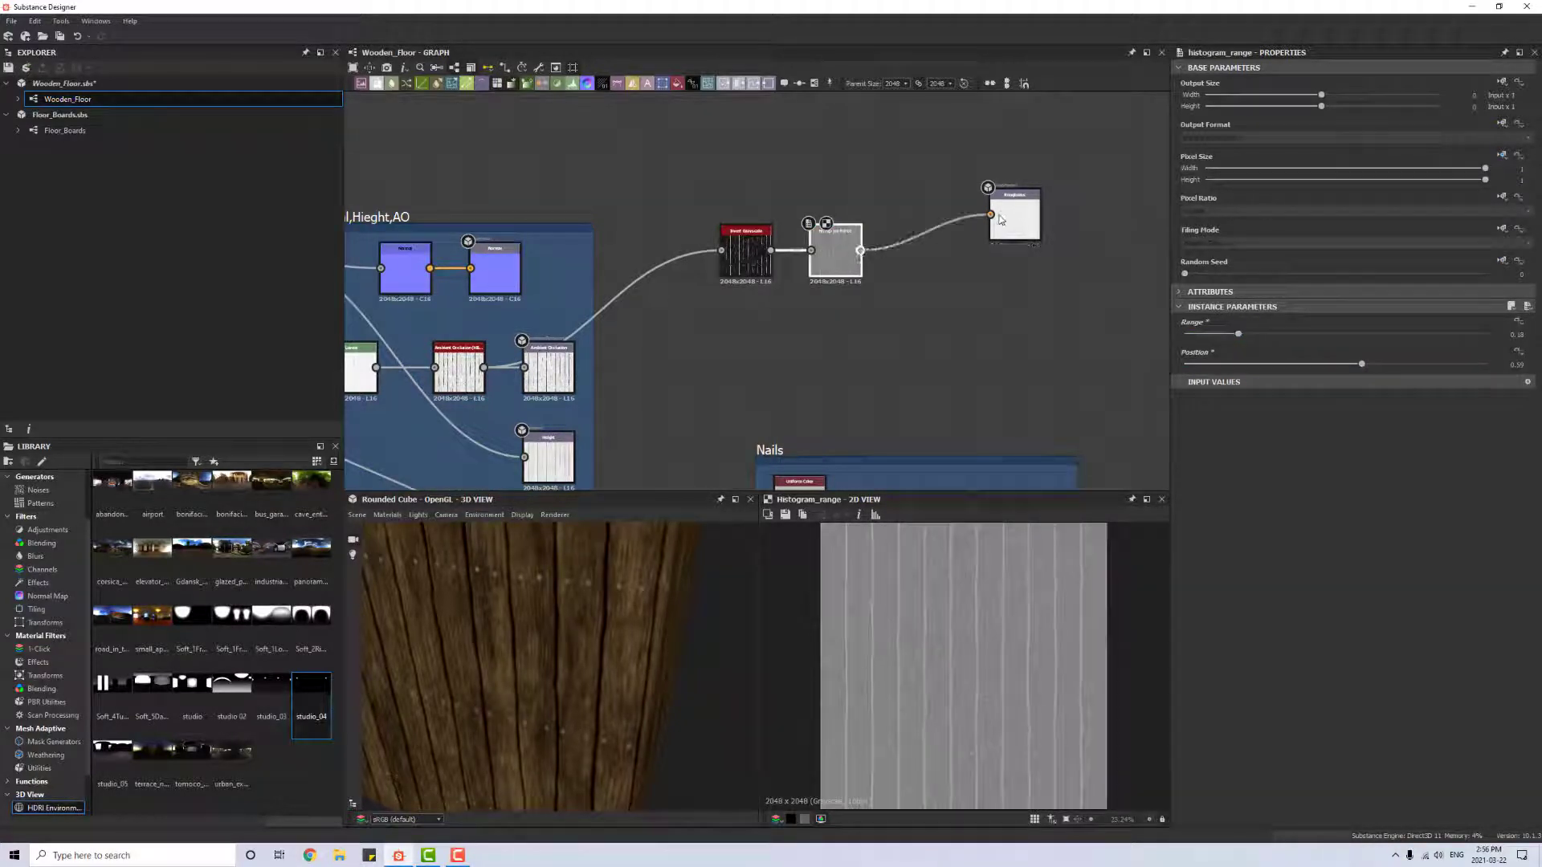
drag(565, 609, 886, 317)
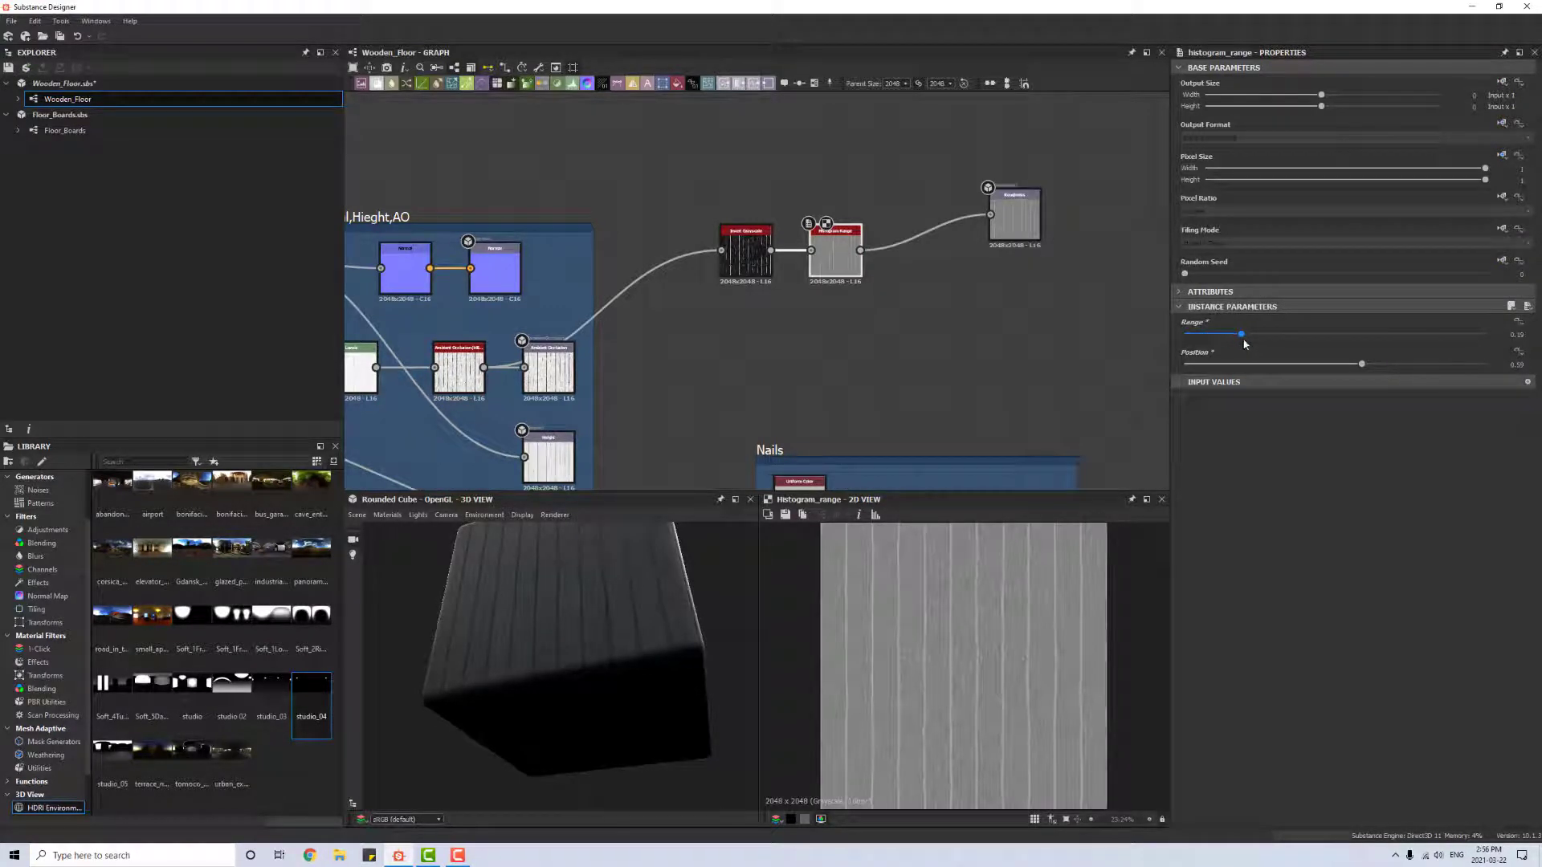
Step: Tune the Histogram Range to a Range of 0.2 and a Position of about 0.67, judging the roughness on the cube
mouse_move(1362, 369)
mouse_down()
mouse_move(1323, 370)
mouse_move(1356, 367)
mouse_up()
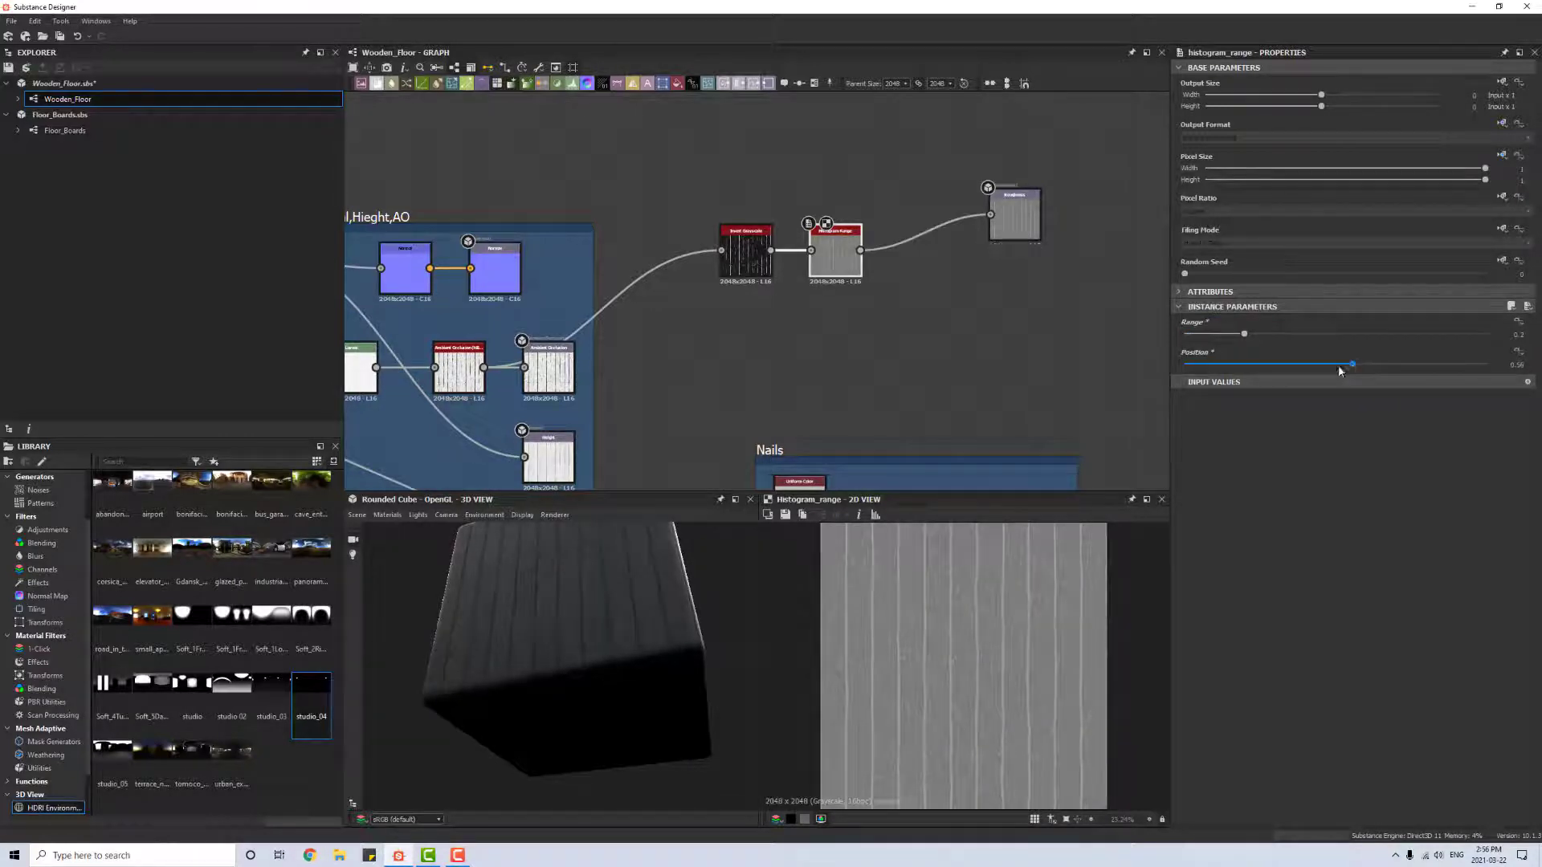
drag(634, 610, 604, 679)
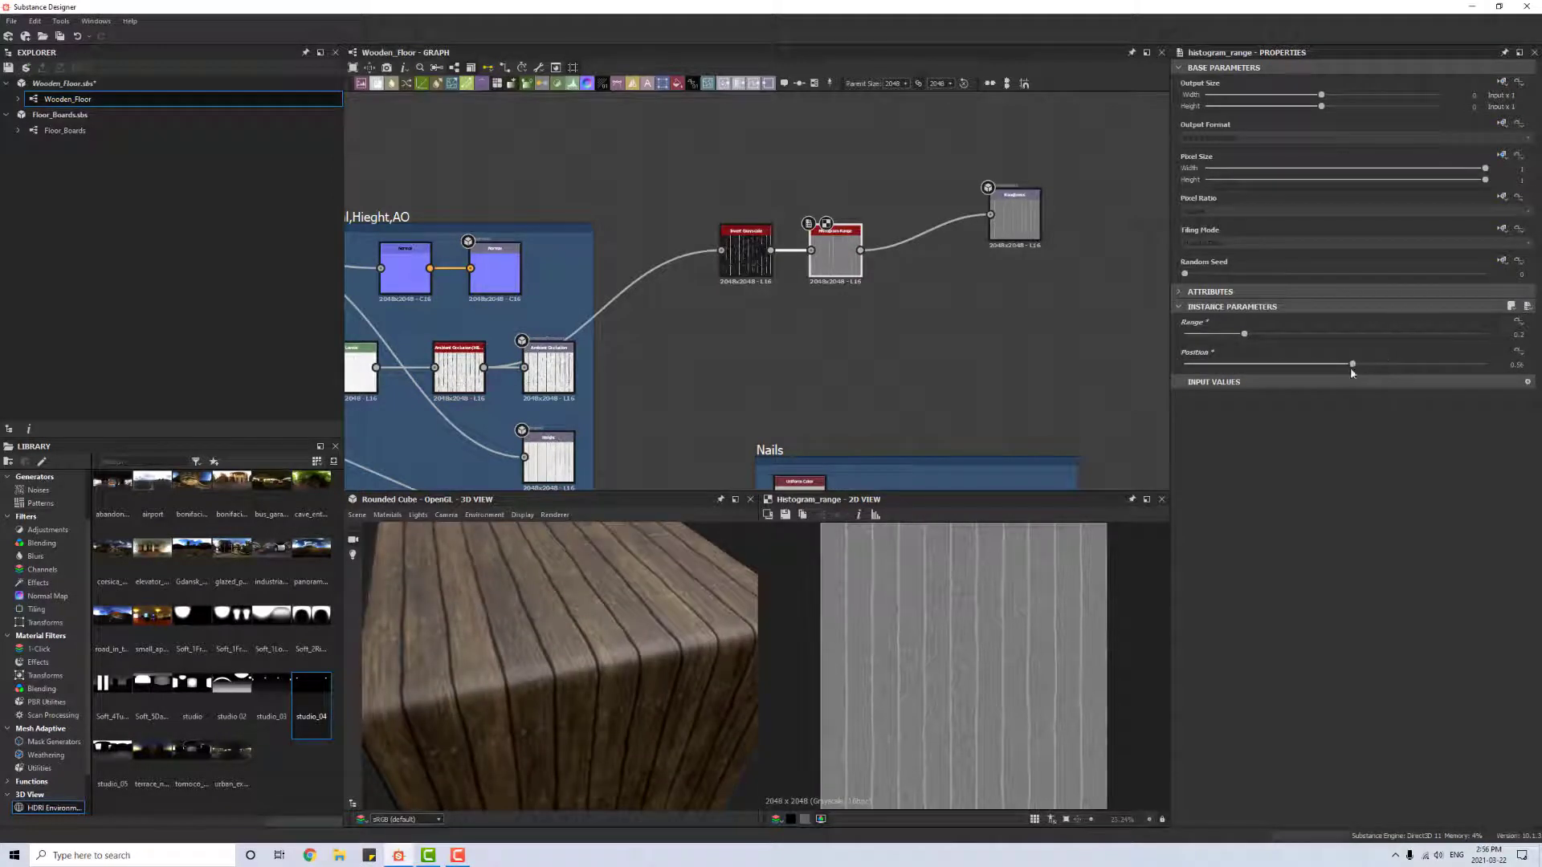
drag(1357, 369, 1383, 366)
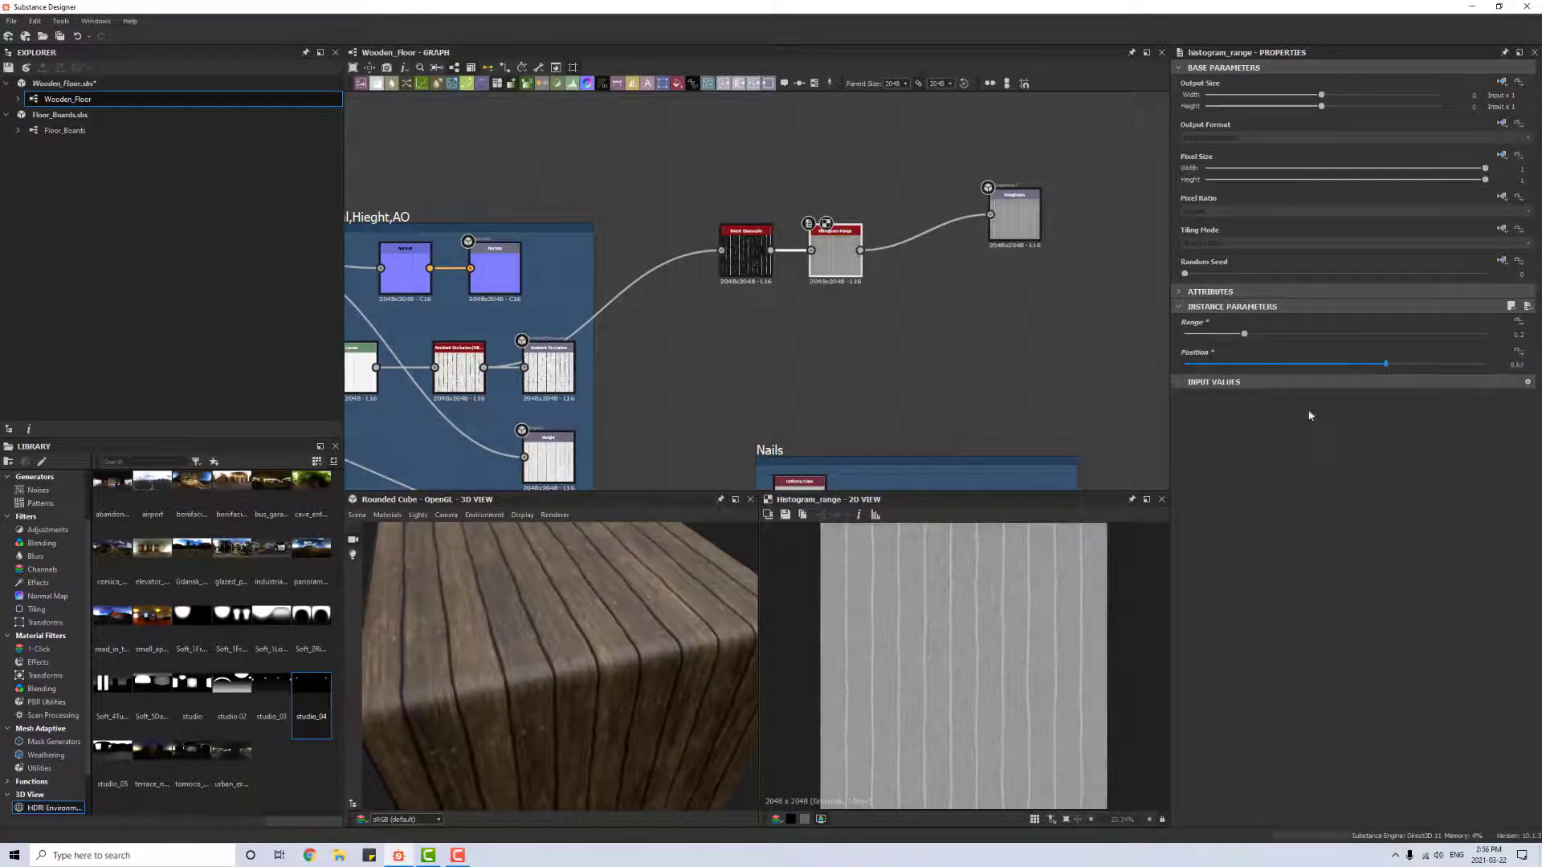
drag(579, 675, 541, 684)
scroll(538, 673, up, 5)
scroll(787, 281, down, 3)
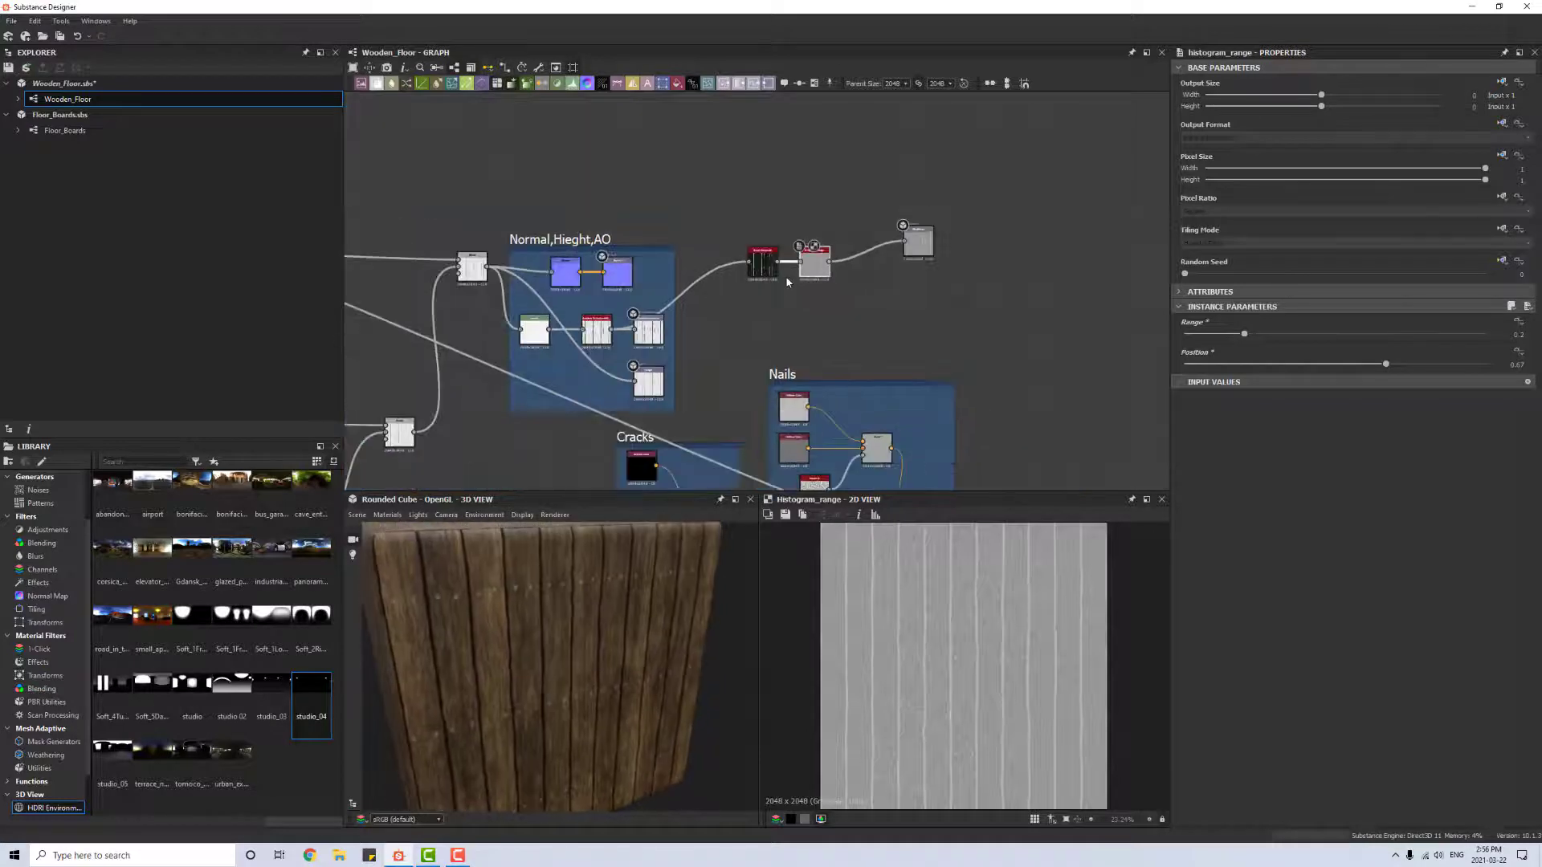
Step: Move the Roughness output farther along and insert a Blend between it and the Histogram Range
drag(913, 260, 924, 290)
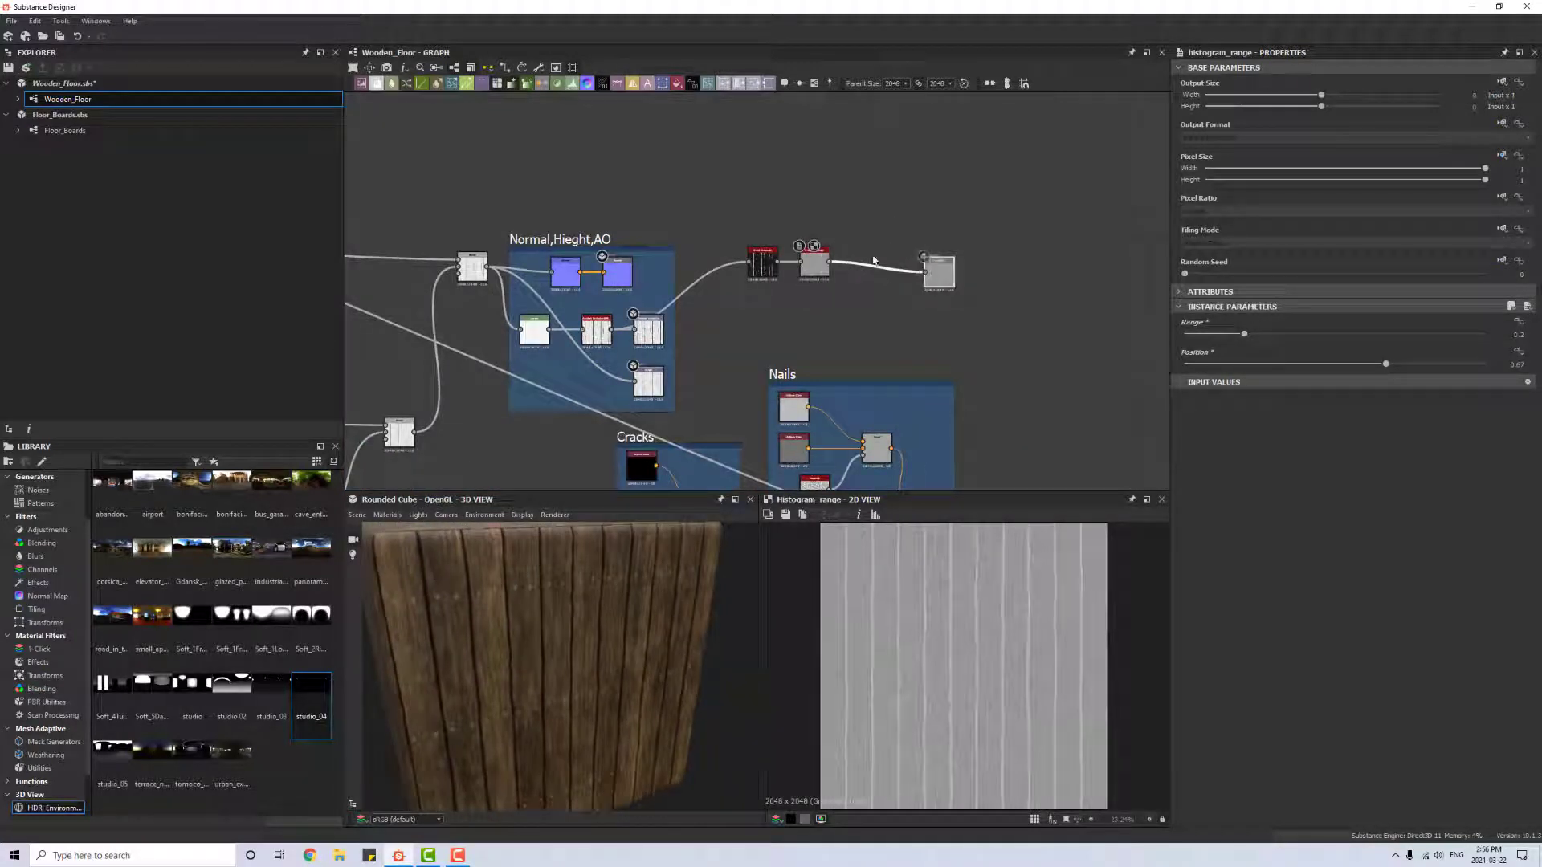
drag(944, 286, 964, 265)
click(812, 266)
key(space)
click(843, 306)
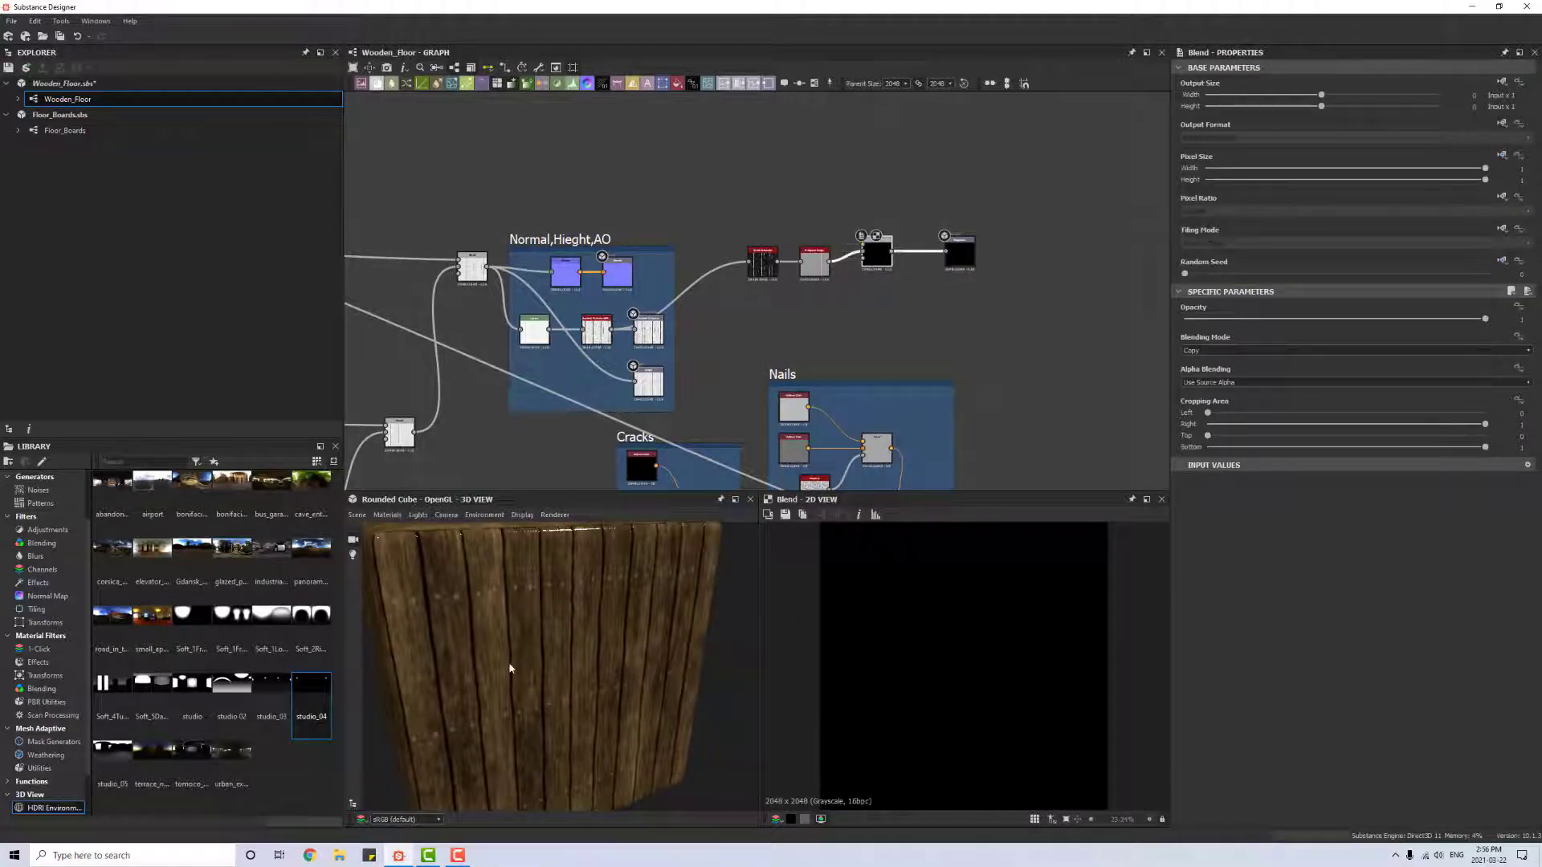
drag(510, 668, 582, 663)
scroll(881, 302, down, 3)
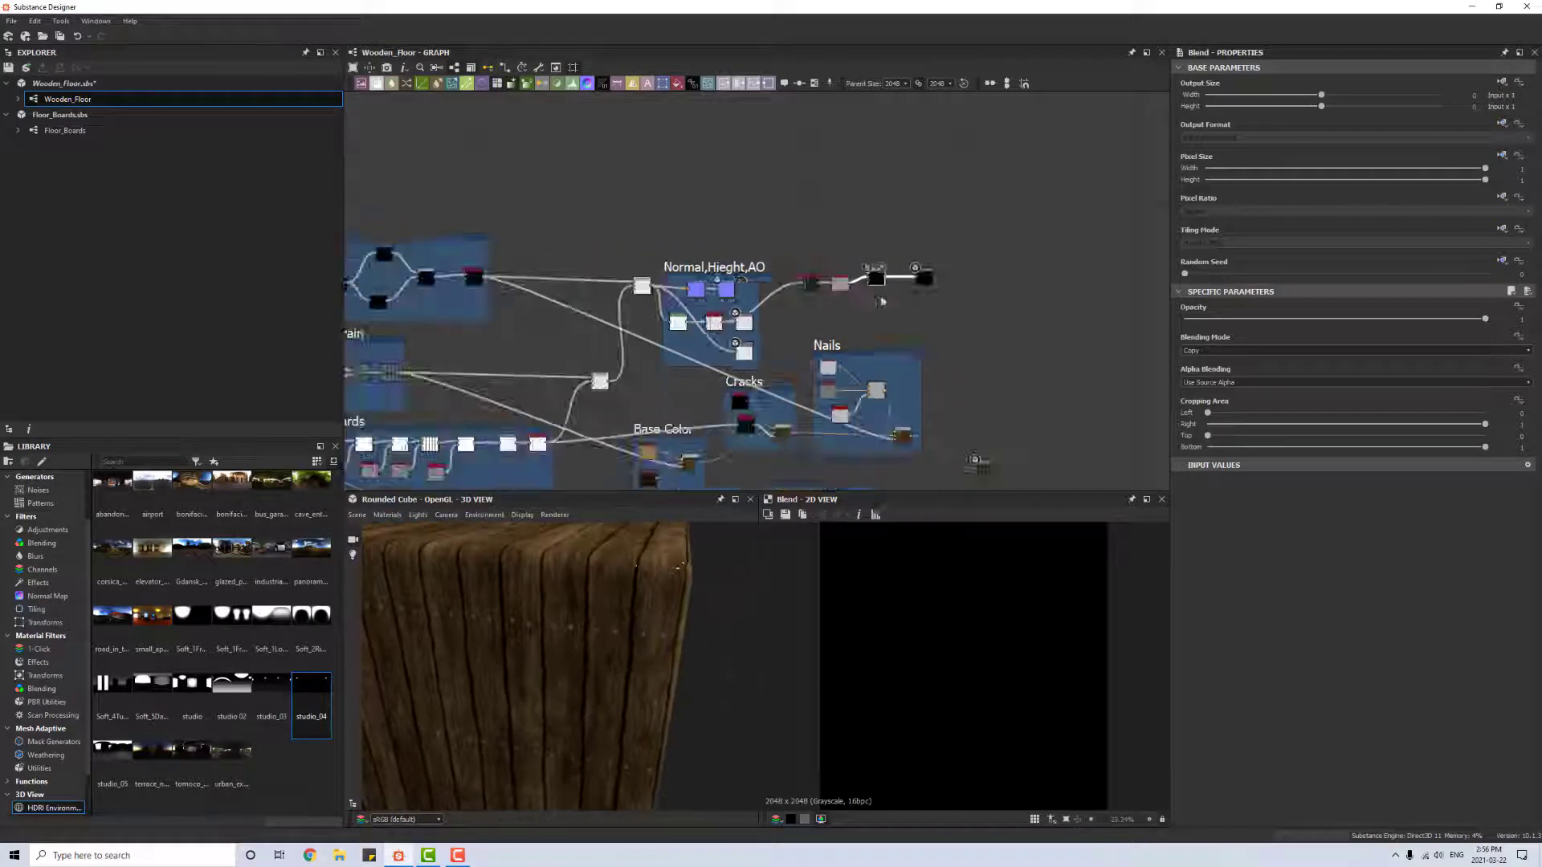
scroll(881, 302, up, 3)
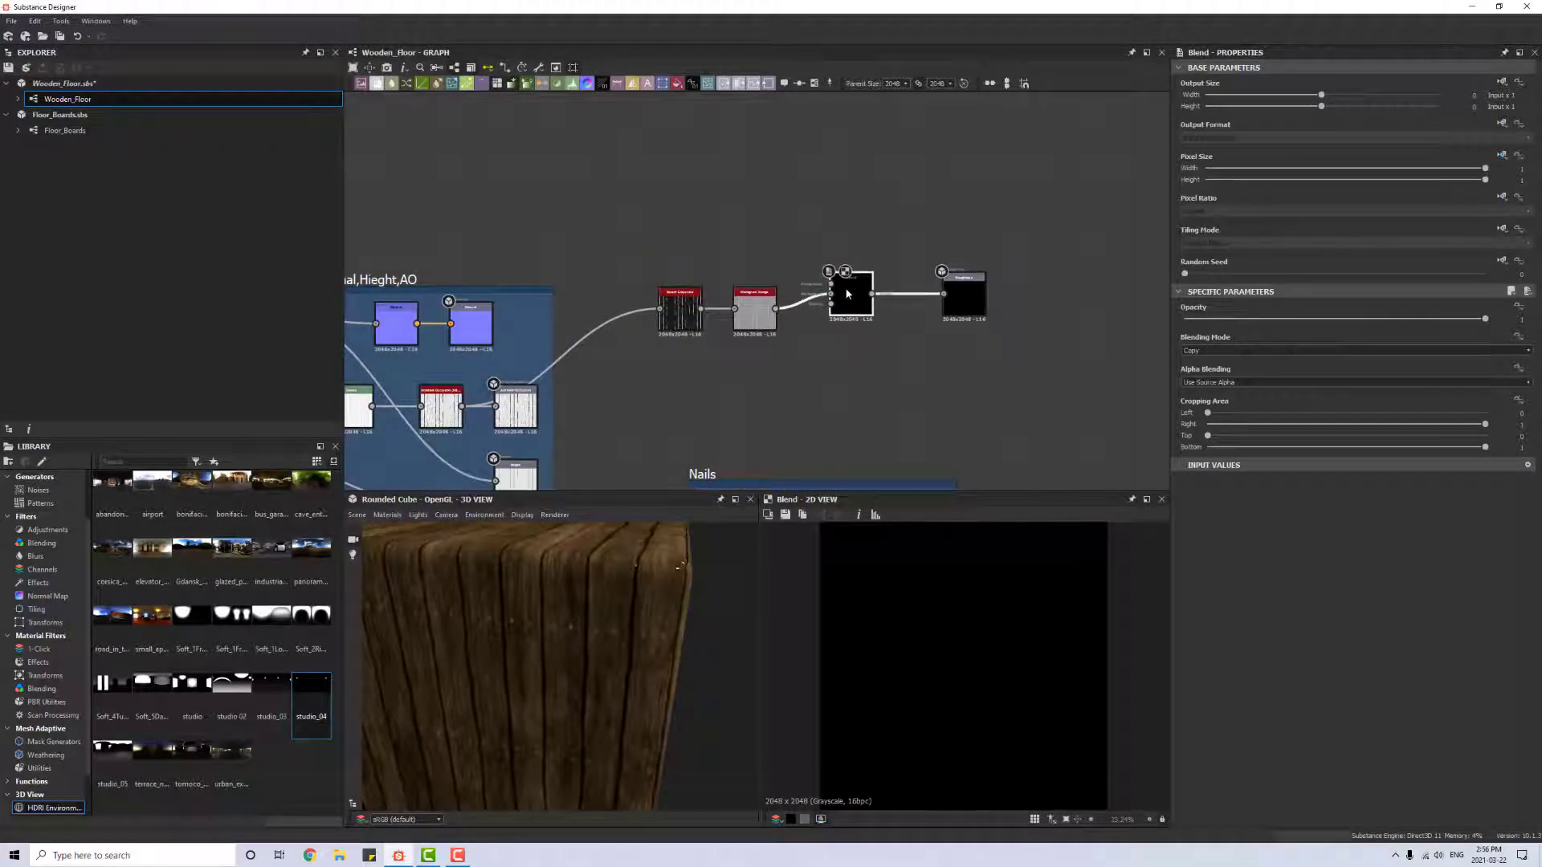
drag(847, 293, 843, 298)
Step: Open the Floor_Boards graph and examine how its Roughness group blends Grunge Map 012 with the inverted, levelled mask
click(84, 128)
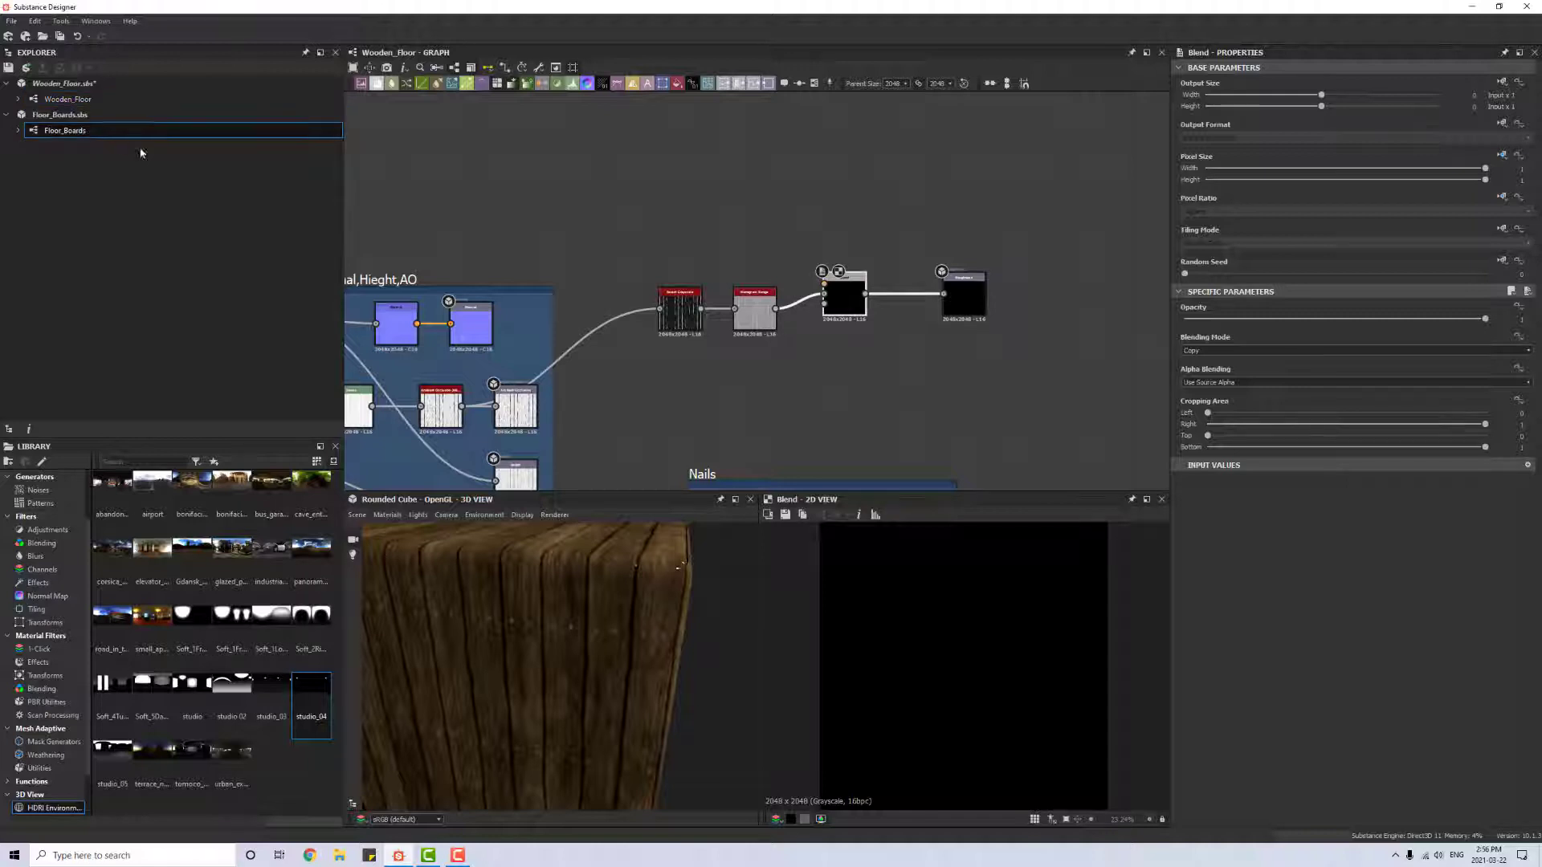
middle_drag(943, 275, 747, 271)
scroll(809, 294, up, 3)
scroll(822, 330, up, 5)
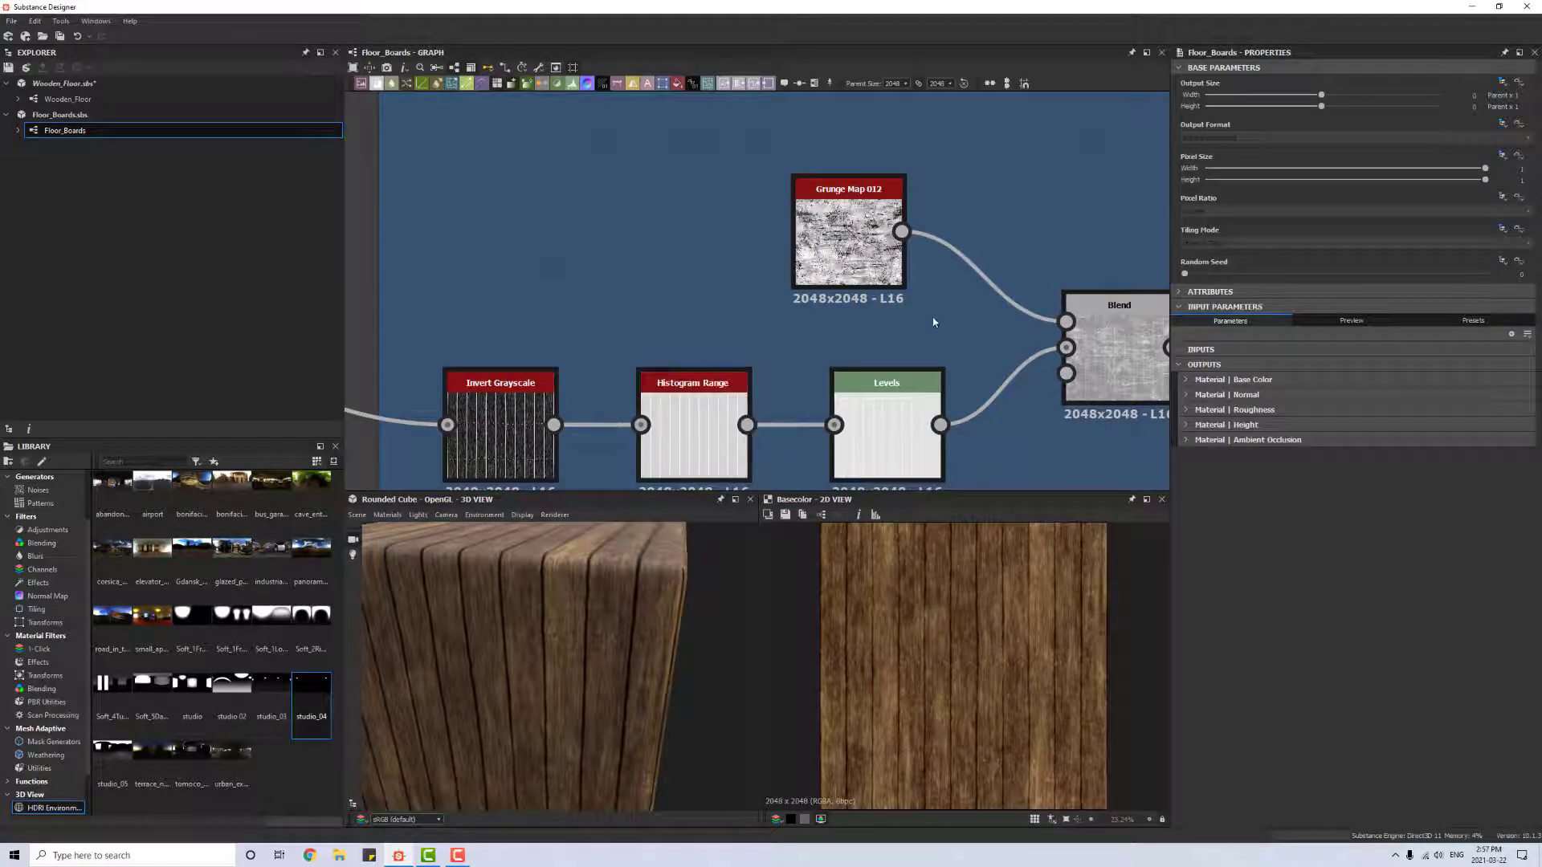
scroll(942, 319, down, 1)
scroll(941, 319, down, 1)
middle_drag(941, 319, 782, 330)
scroll(782, 331, up, 2)
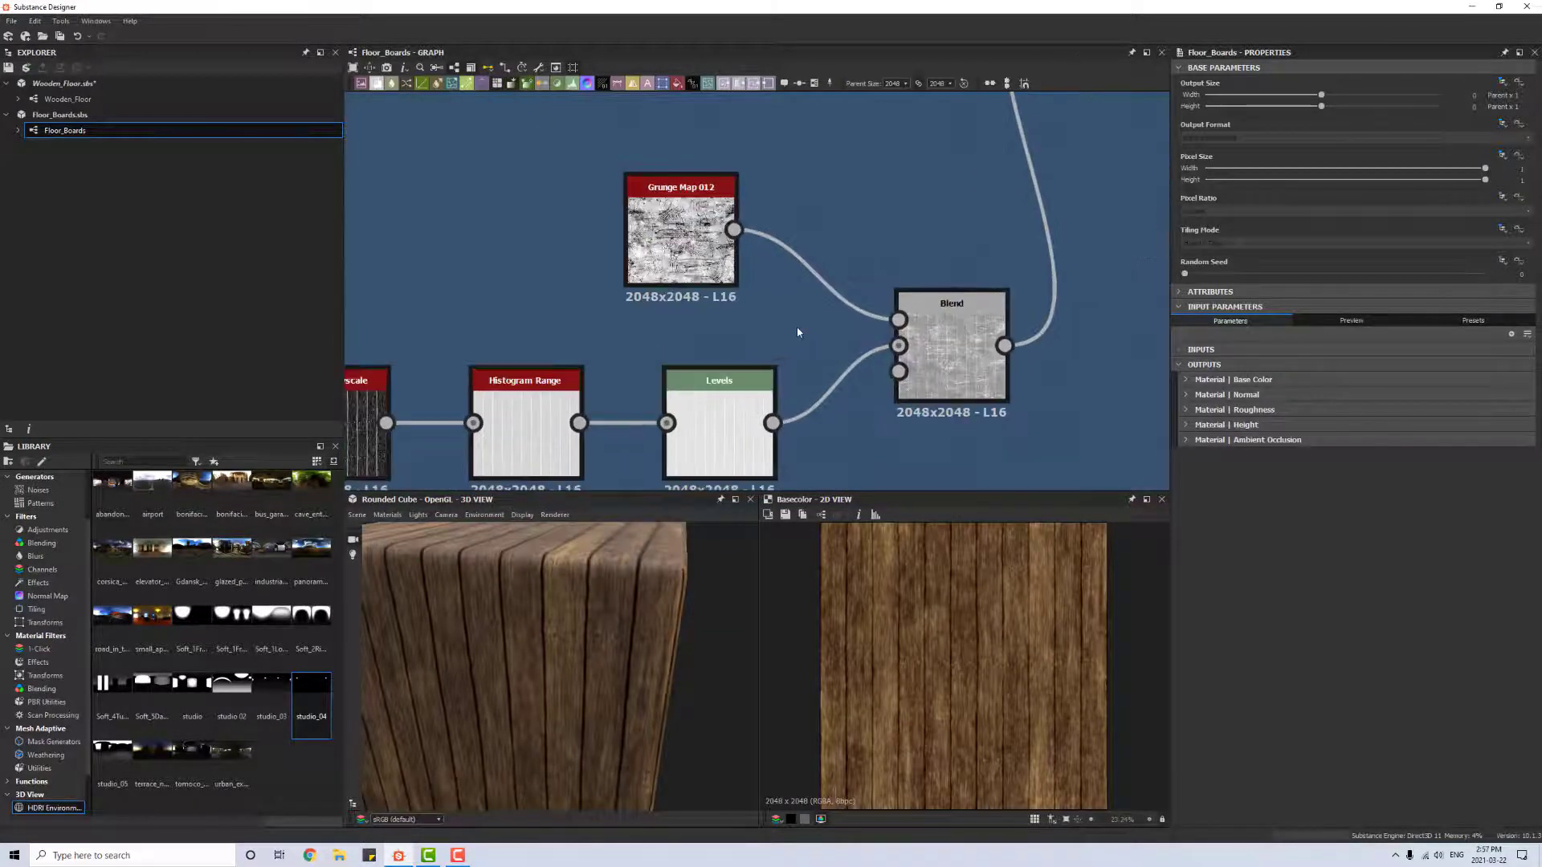
scroll(799, 331, down, 2)
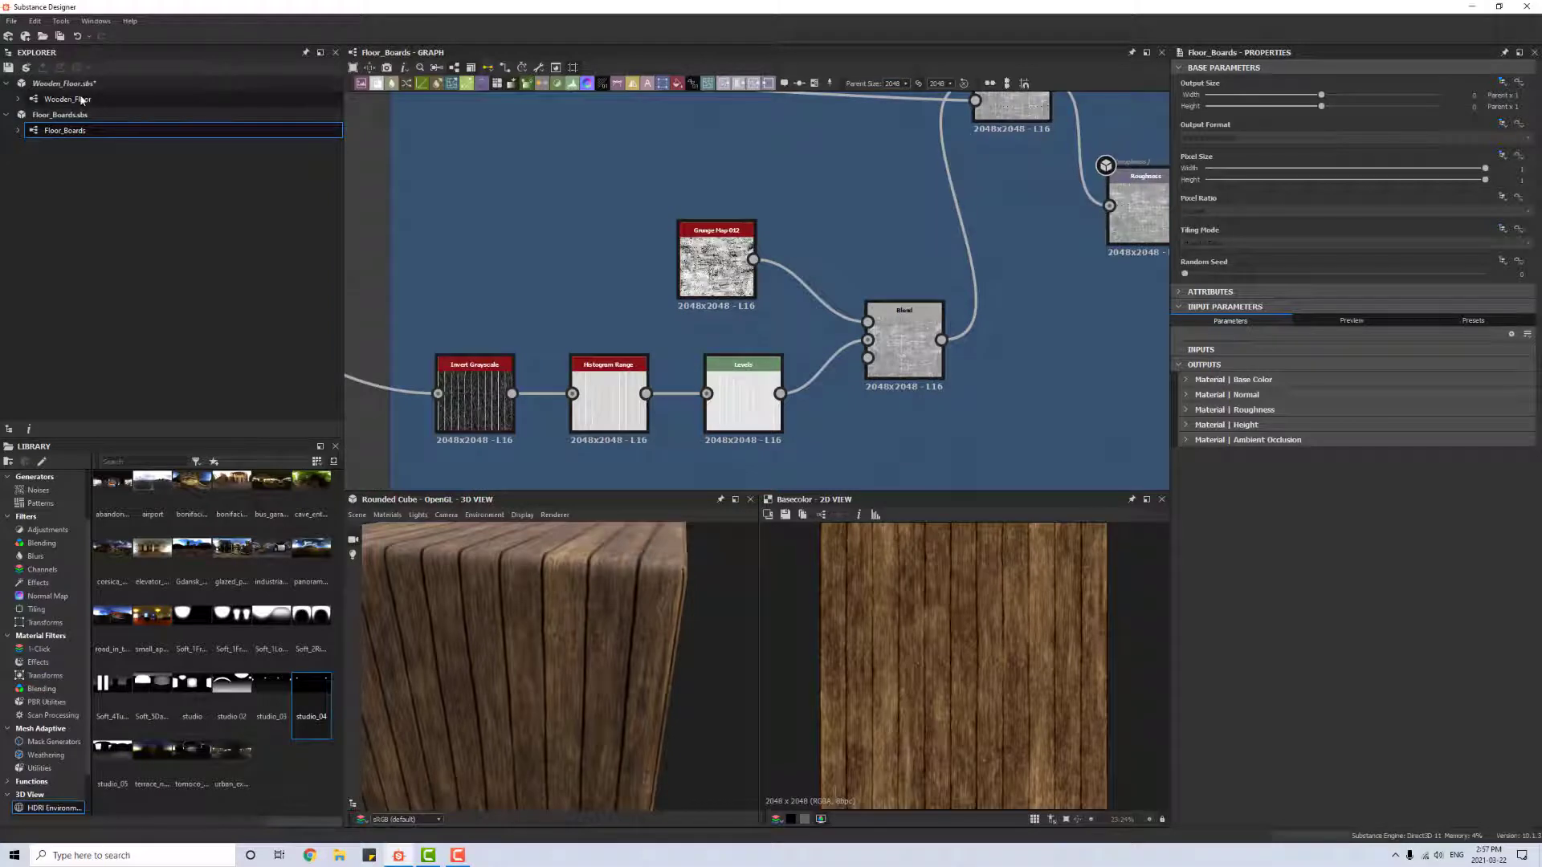
middle_drag(564, 156, 578, 314)
scroll(578, 312, down, 1)
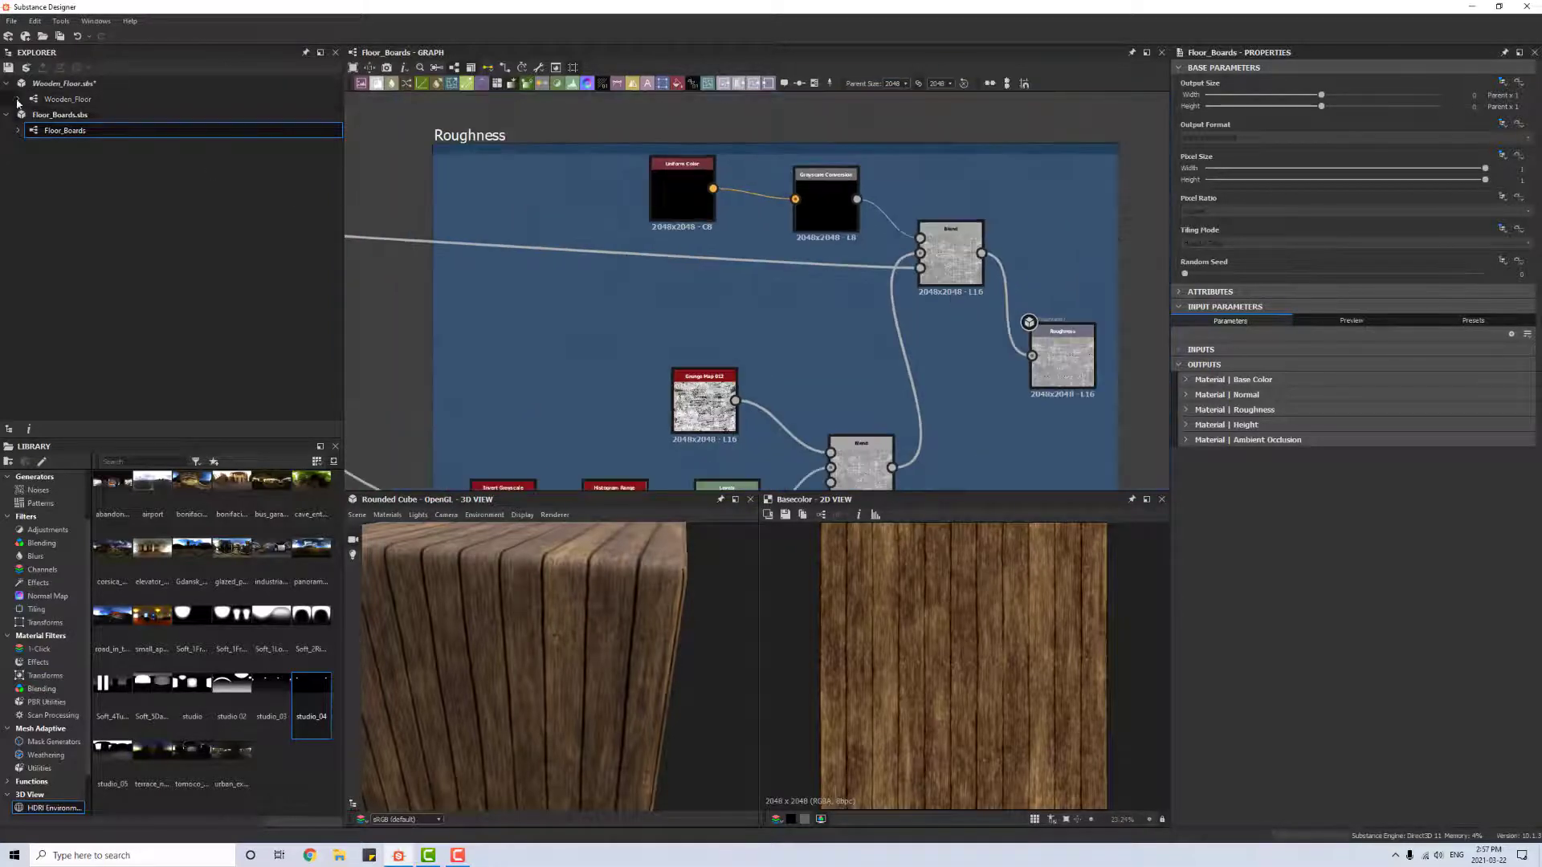
Step: Return to the Wooden_Floor graph and bring up the new Blend ahead of the Roughness output
double_click(67, 99)
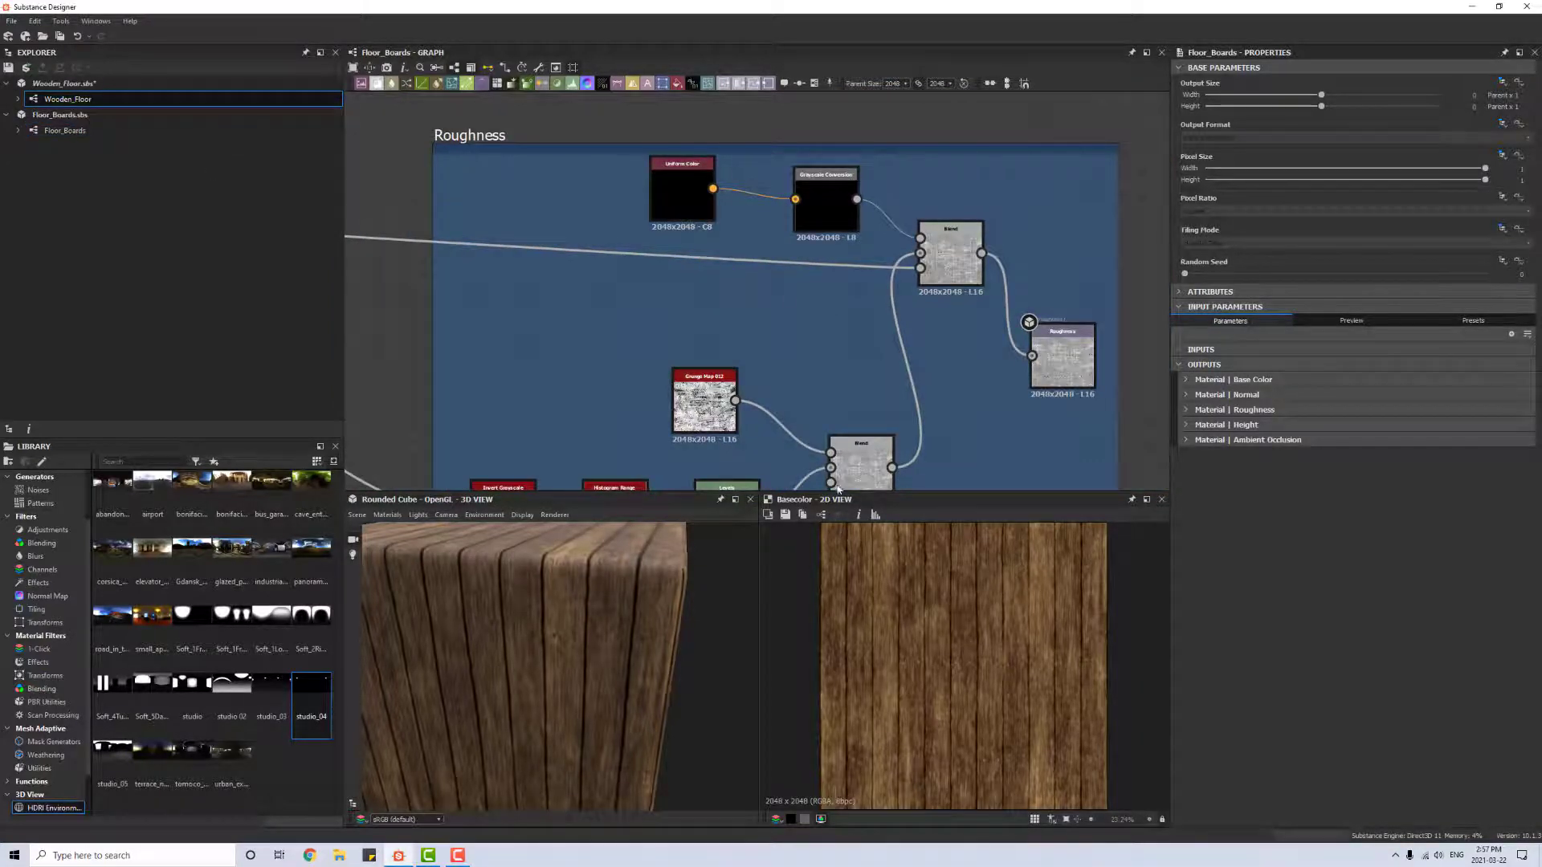
middle_drag(811, 325, 518, 365)
scroll(743, 236, up, 4)
middle_drag(743, 237, 796, 307)
scroll(747, 364, up, 3)
scroll(796, 308, down, 1)
scroll(709, 351, up, 4)
scroll(730, 329, down, 5)
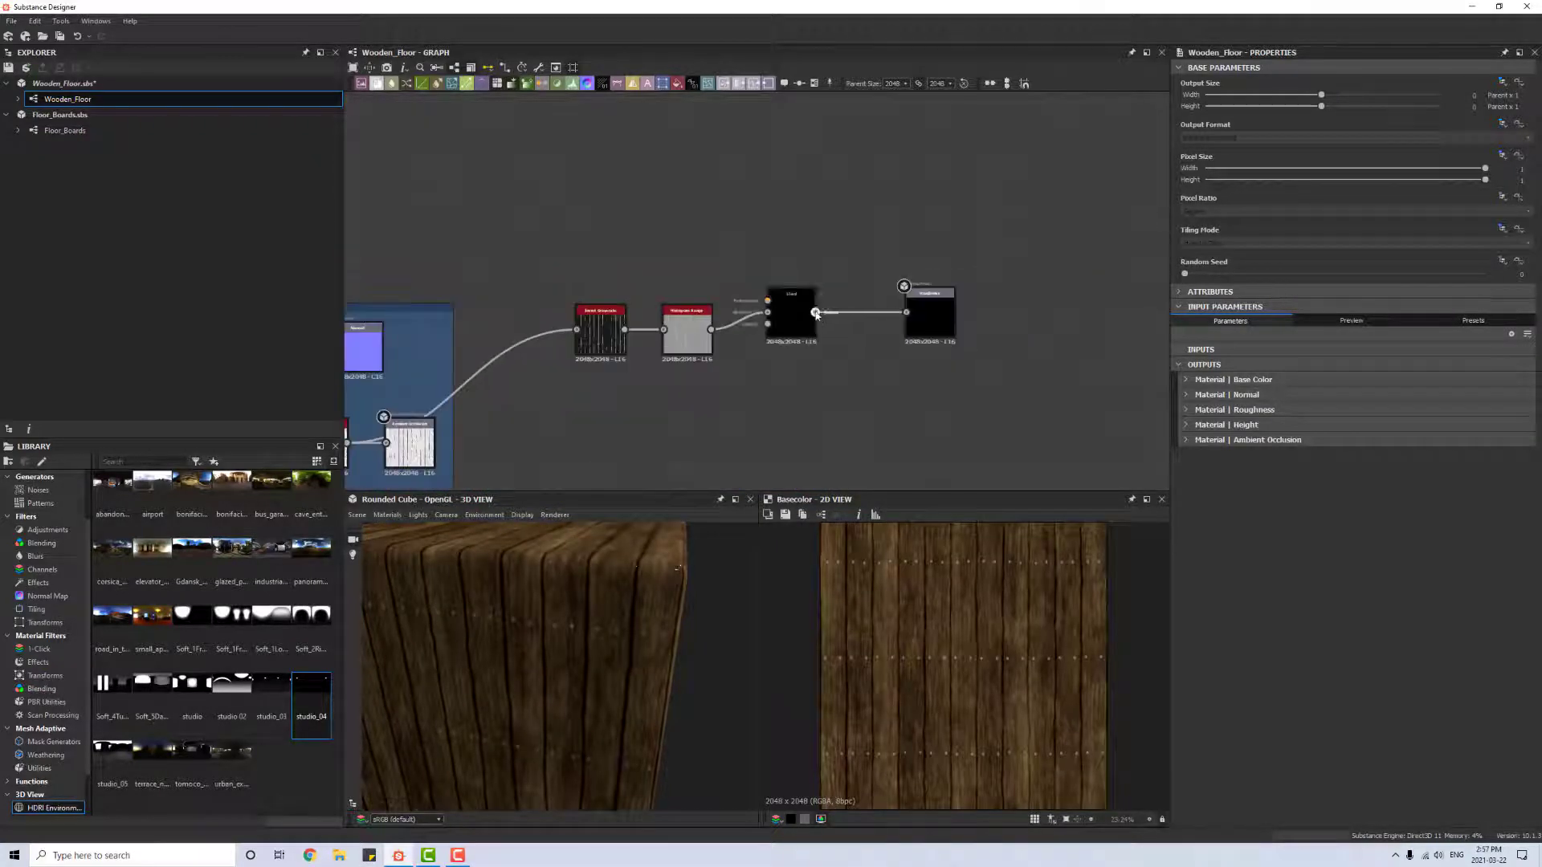
Step: Move the Blend and Roughness output farther along, and raise the Histogram Range's Range to about 0.43
drag(805, 304, 949, 290)
click(710, 323)
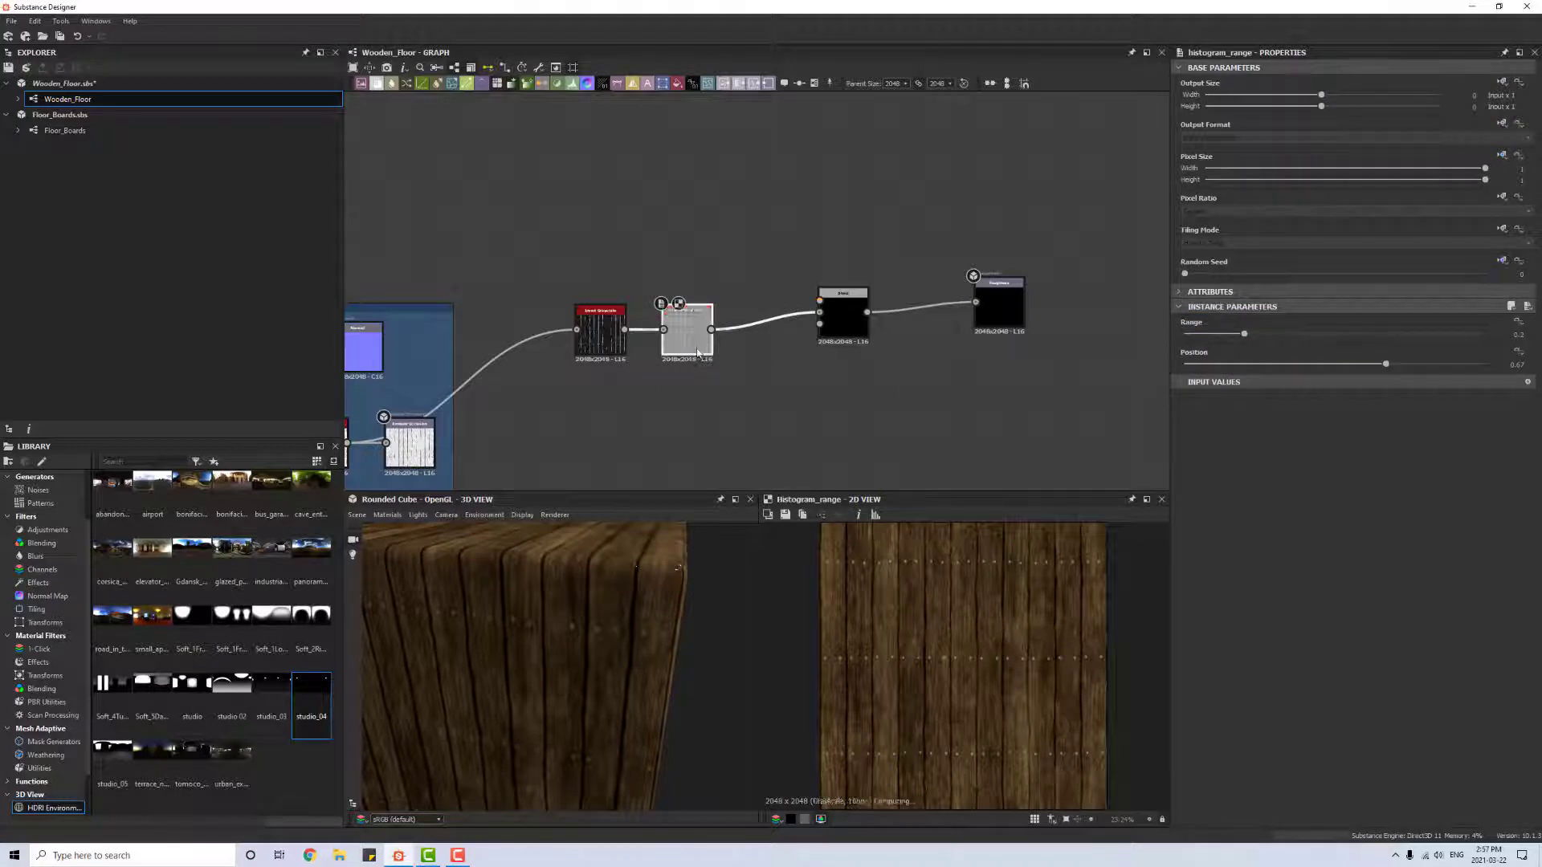
drag(1286, 341, 1310, 344)
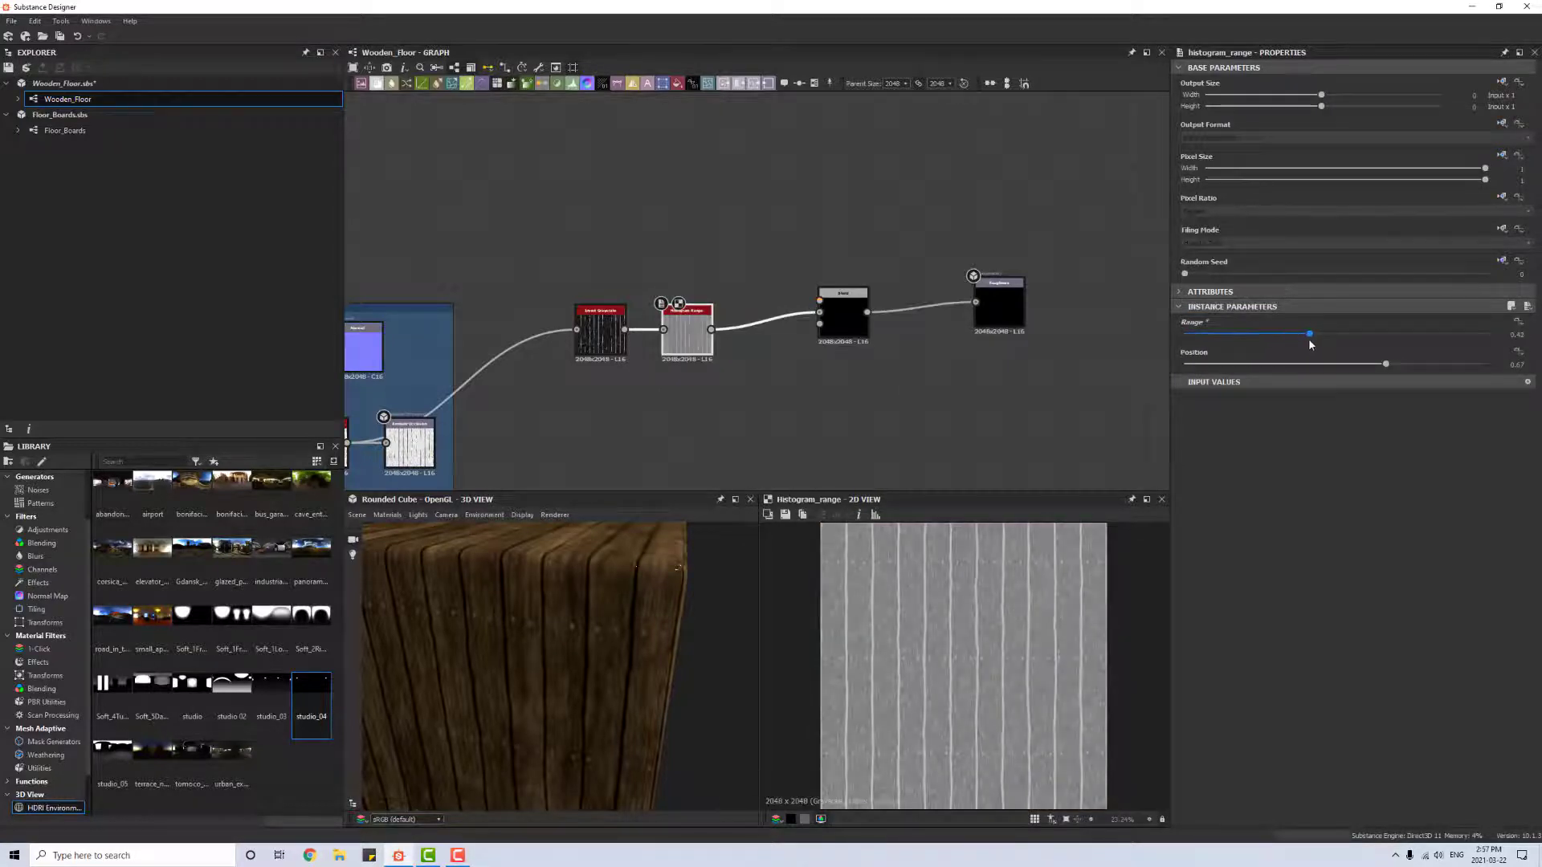
Step: Insert a Levels node between the Histogram Range and the Blend, and slightly brighten its midtones
key(space)
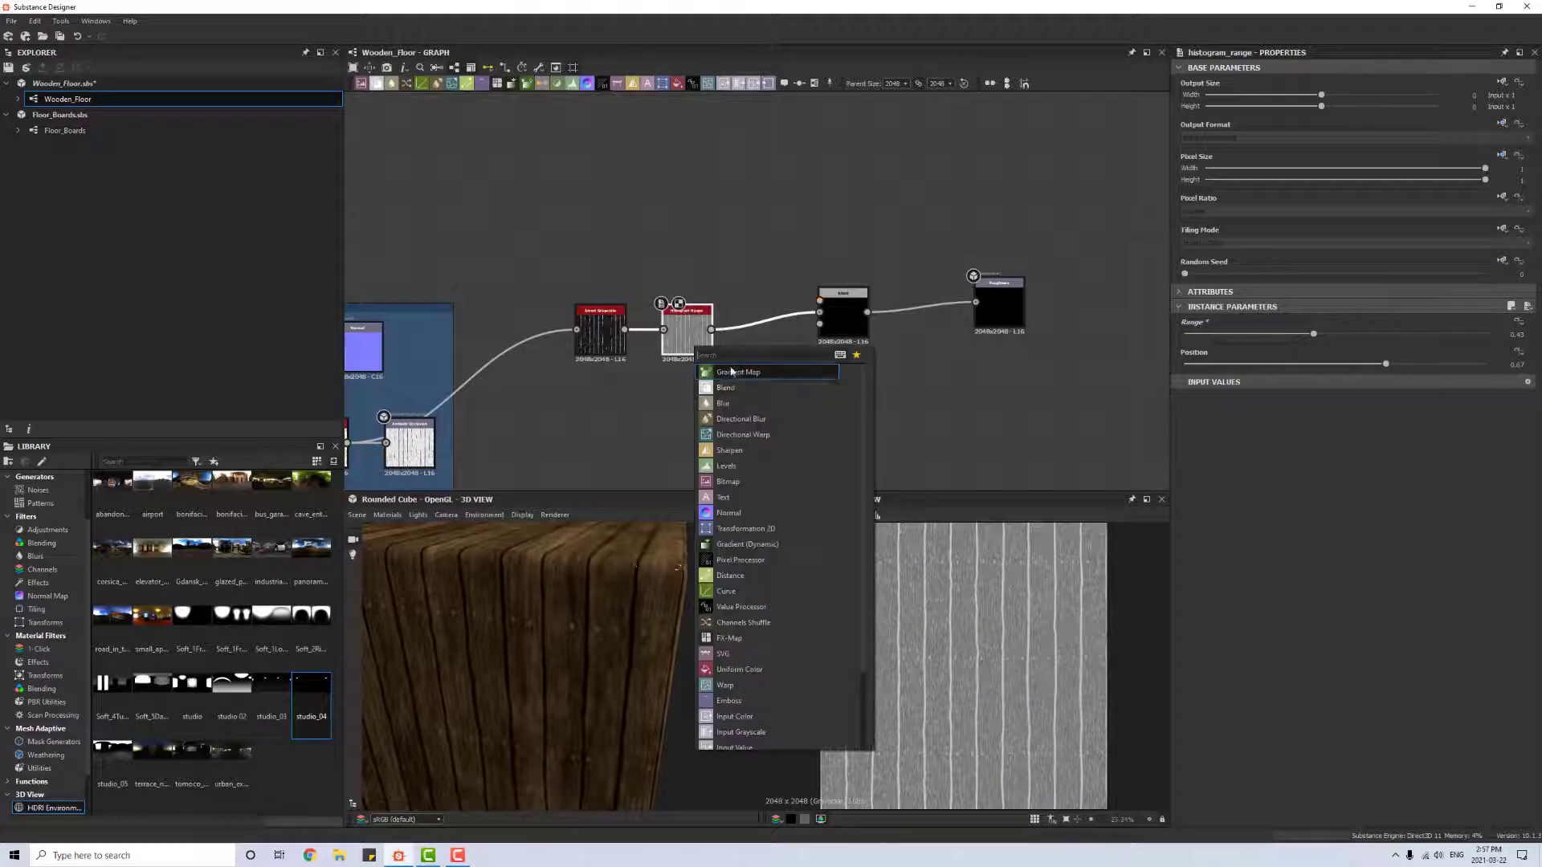
click(751, 468)
drag(850, 310, 879, 313)
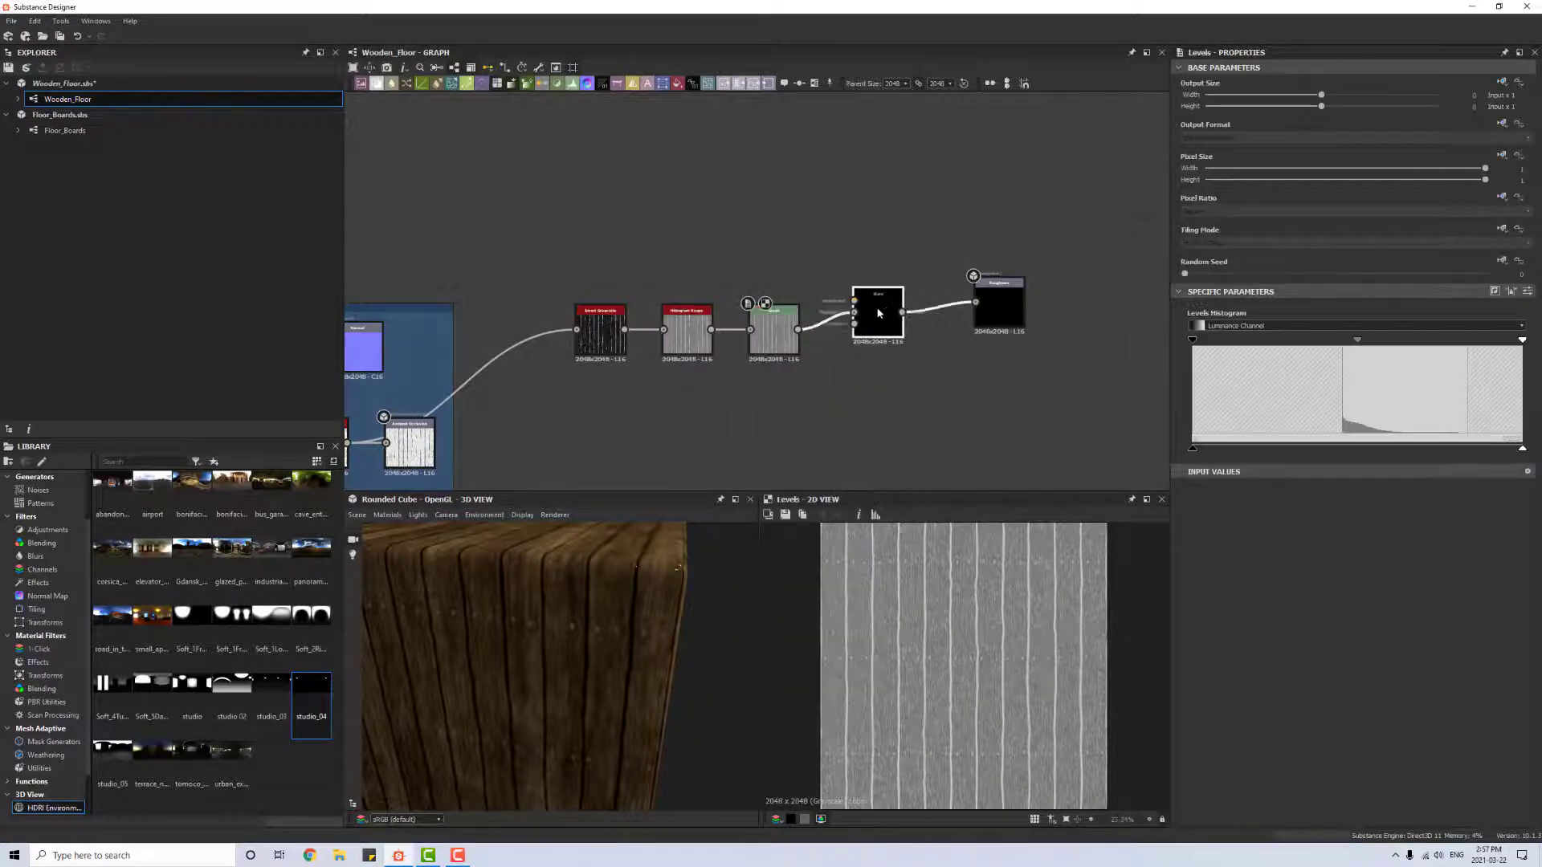
mouse_move(1359, 340)
mouse_down()
mouse_move(1322, 342)
mouse_move(1346, 341)
mouse_up()
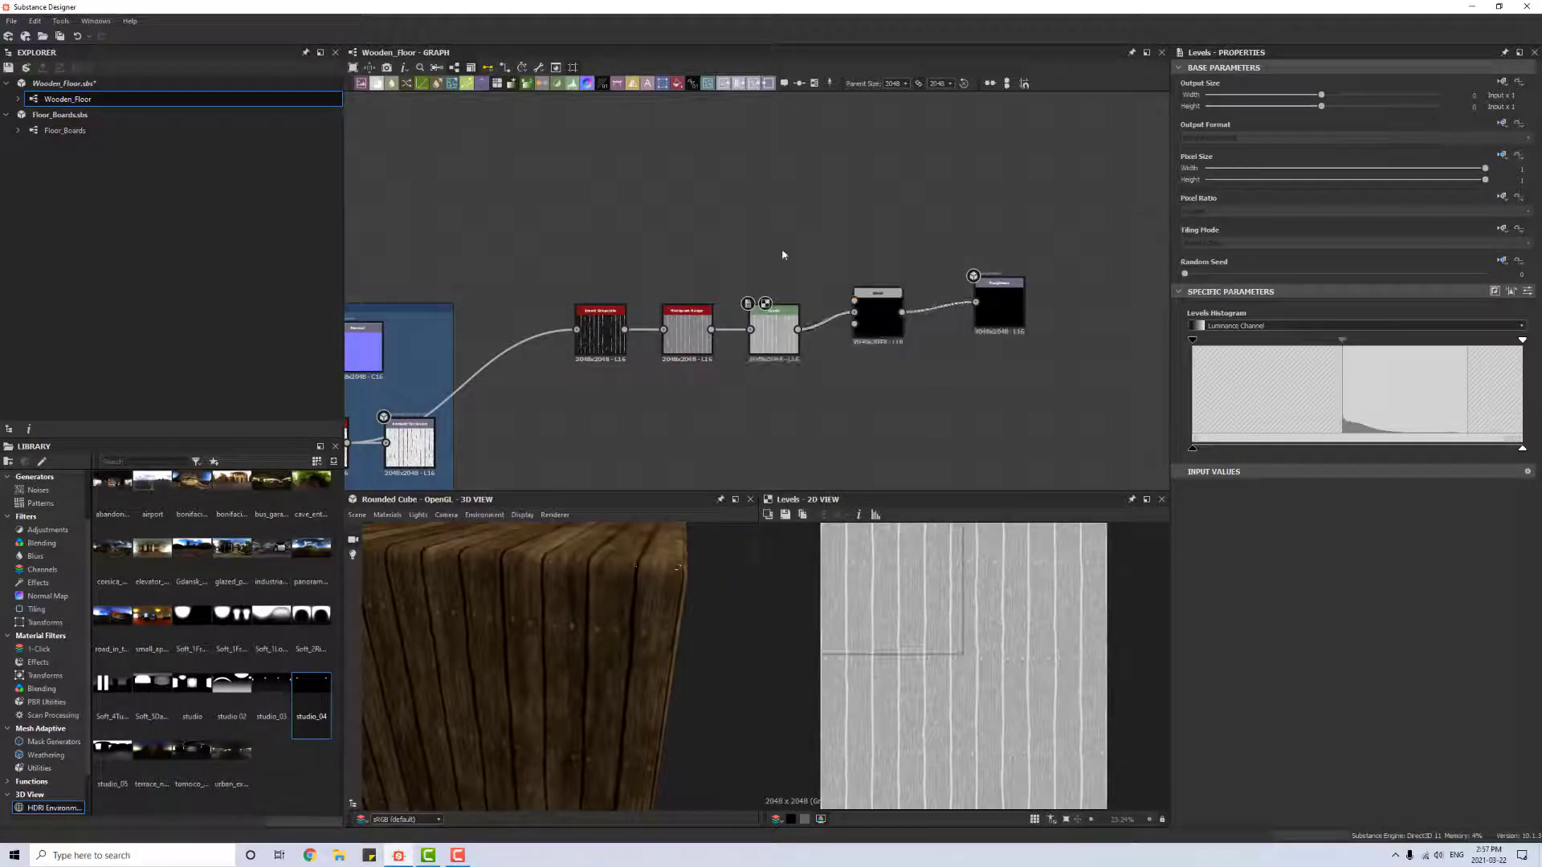
Step: Add a Grunge Map 012 above the Levels node and connect it to the Blend's foreground input
key(space)
text(grun)
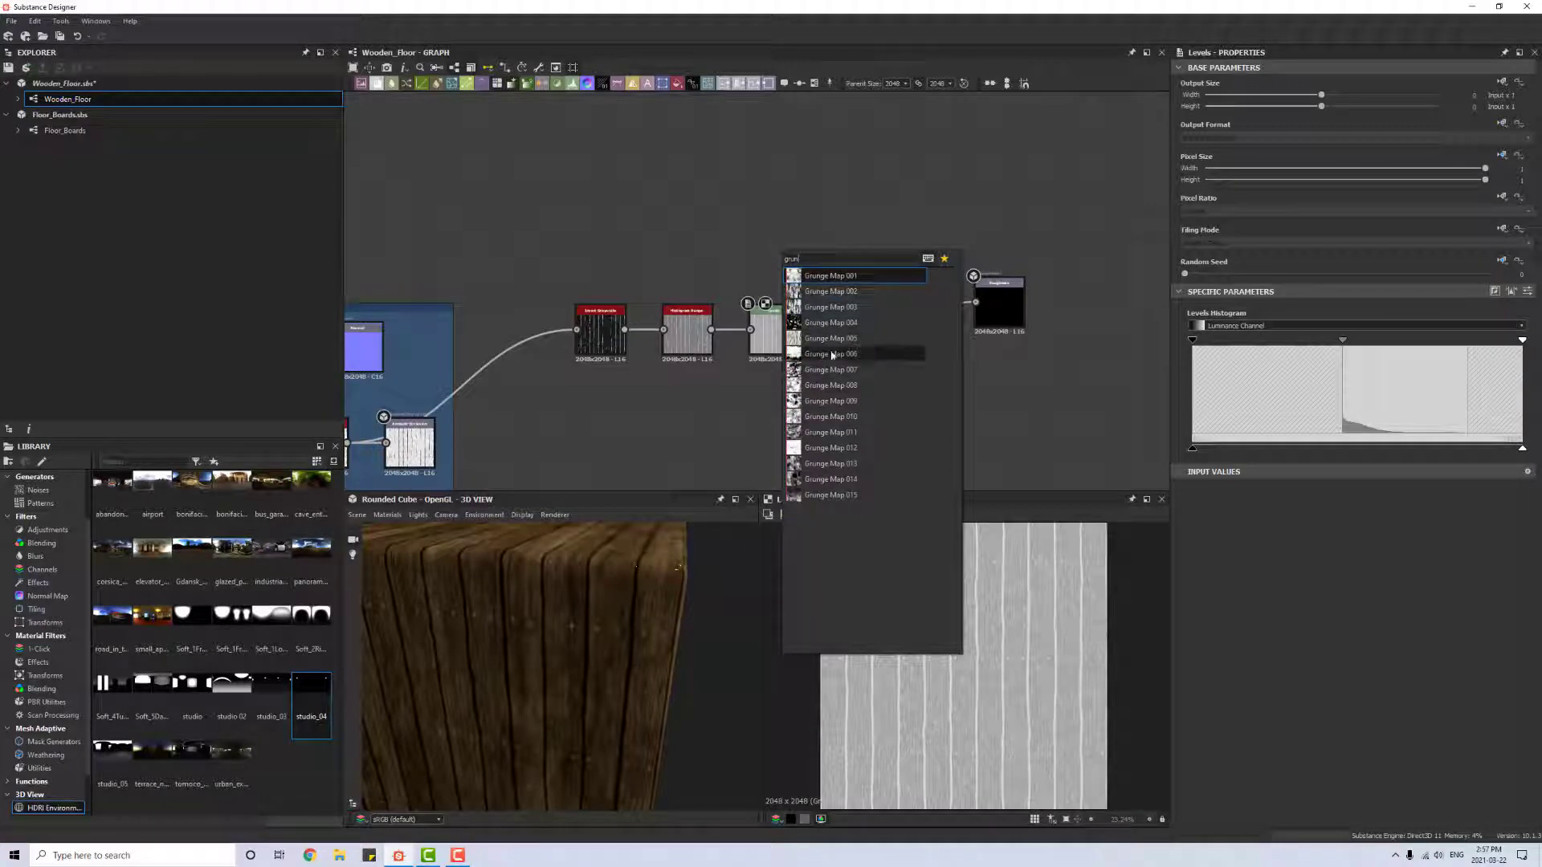
click(835, 448)
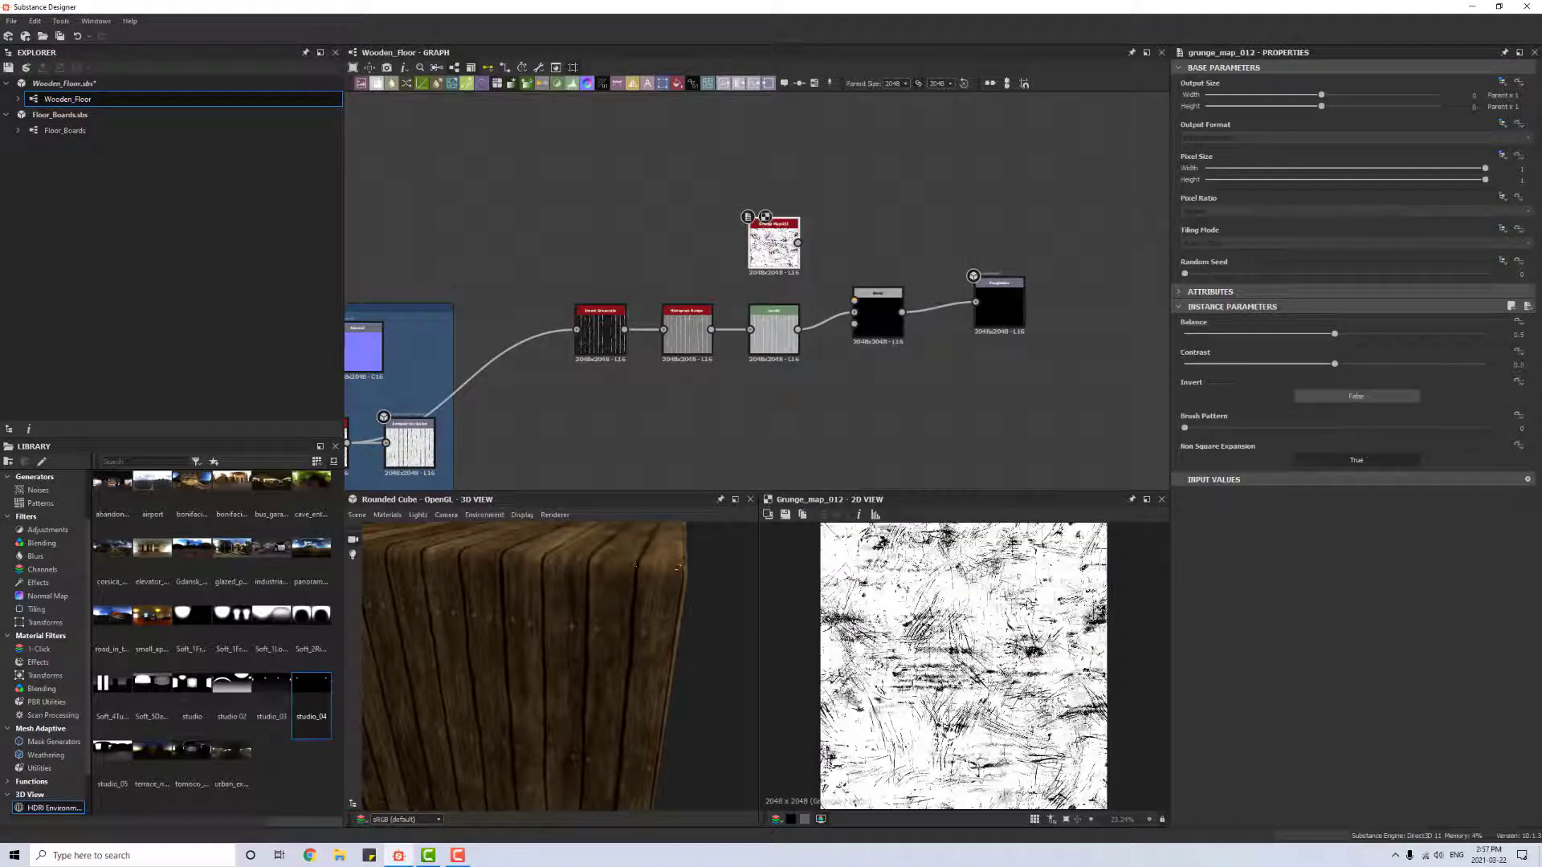
click(862, 310)
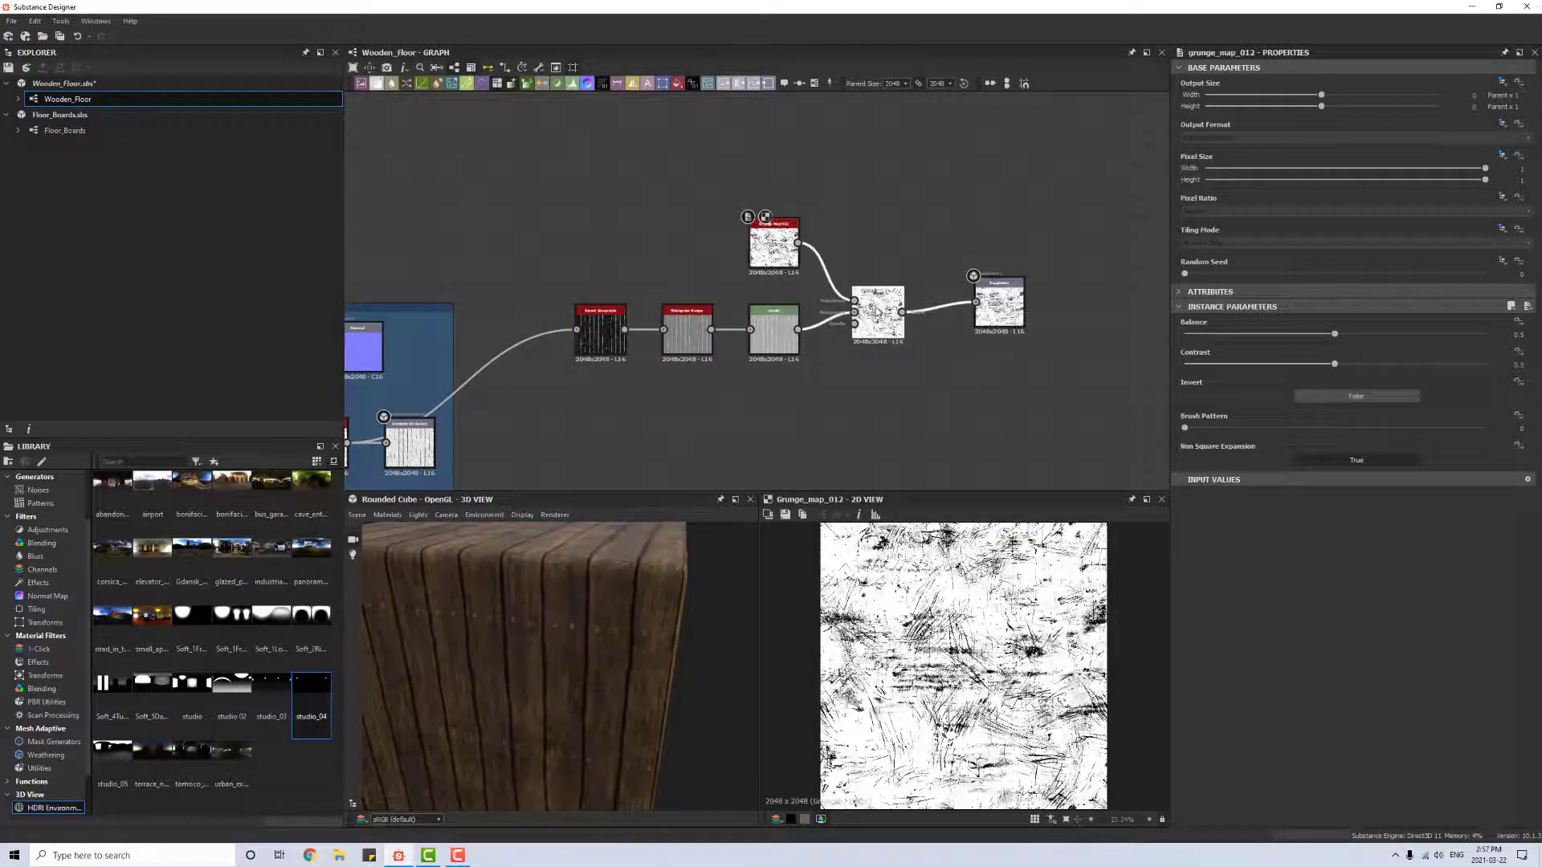
Step: Try Add (Linear Dodge) on the roughness Blend, and settle on Multiply as its blending mode
drag(633, 600, 717, 652)
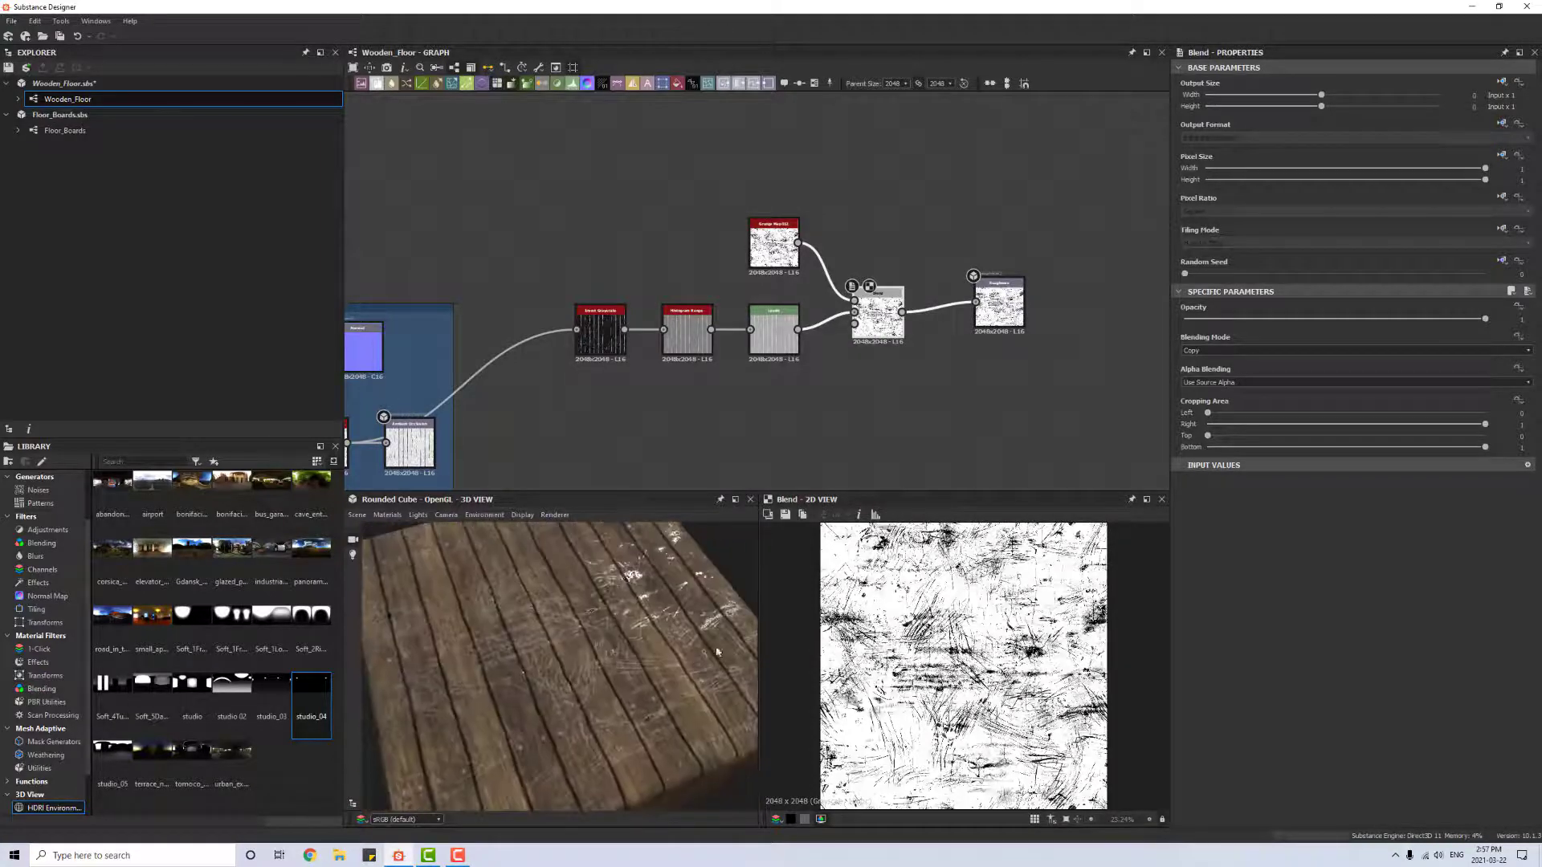
click(1267, 347)
click(1213, 383)
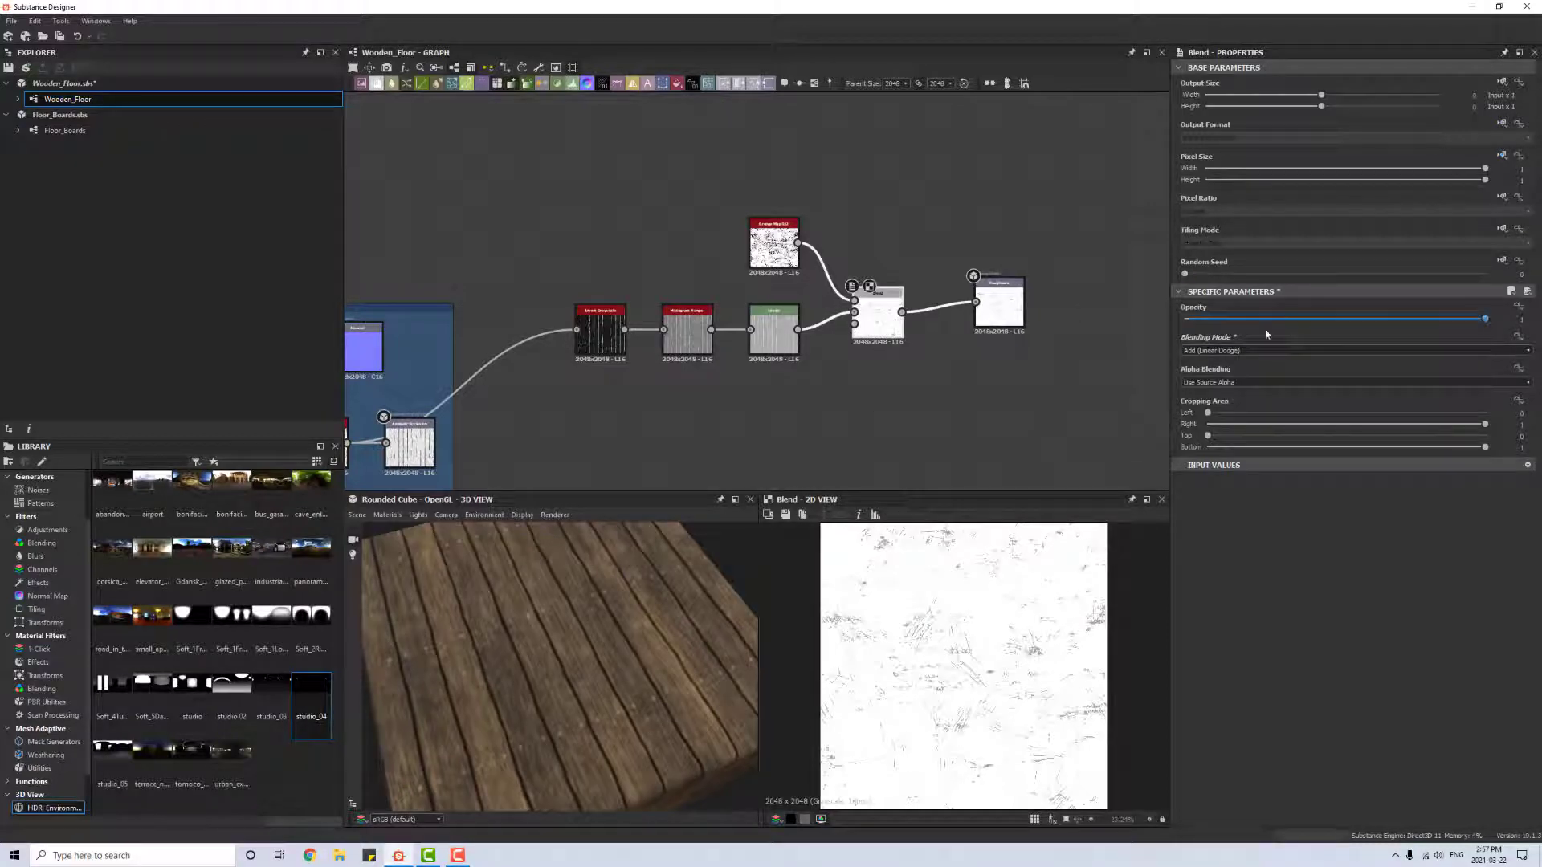
click(1237, 351)
click(1205, 380)
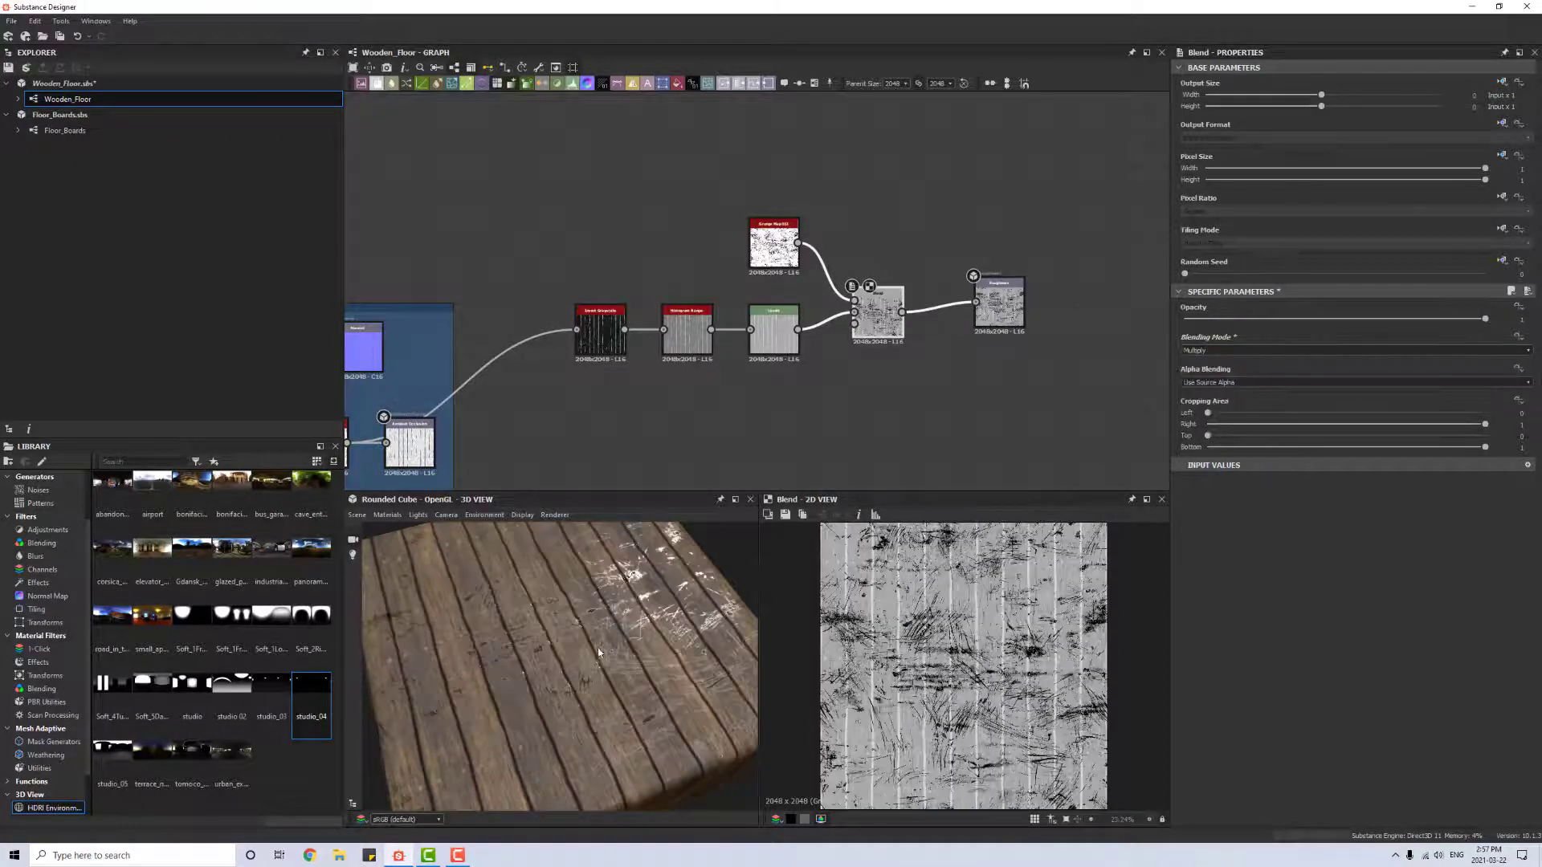
Step: Lower the roughness Blend's opacity to 0.4, judging the scratches on the cube up close
drag(598, 652, 629, 625)
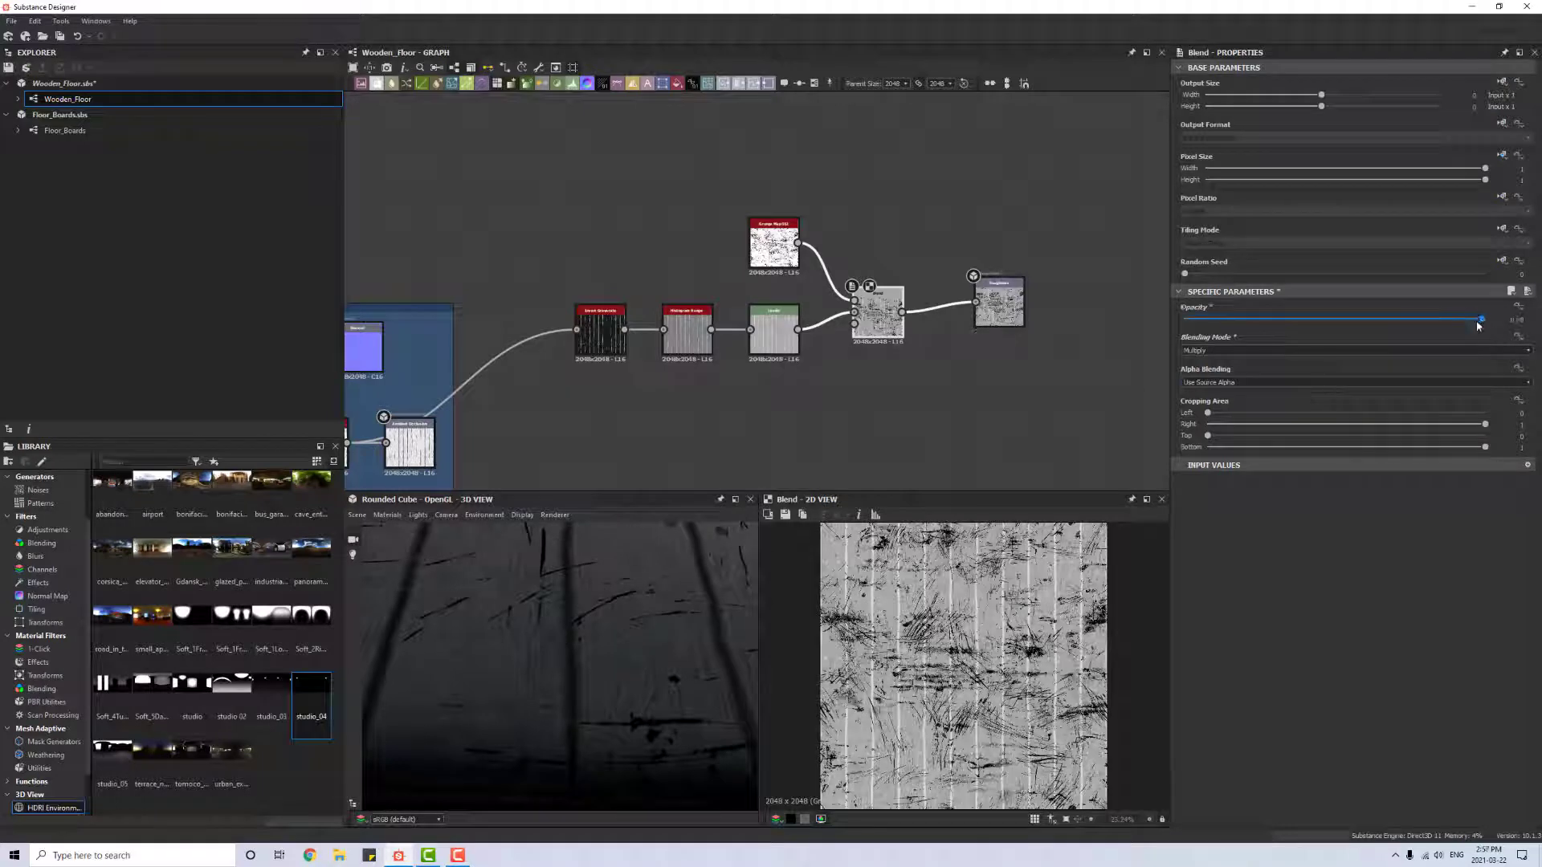
drag(1373, 324, 1269, 345)
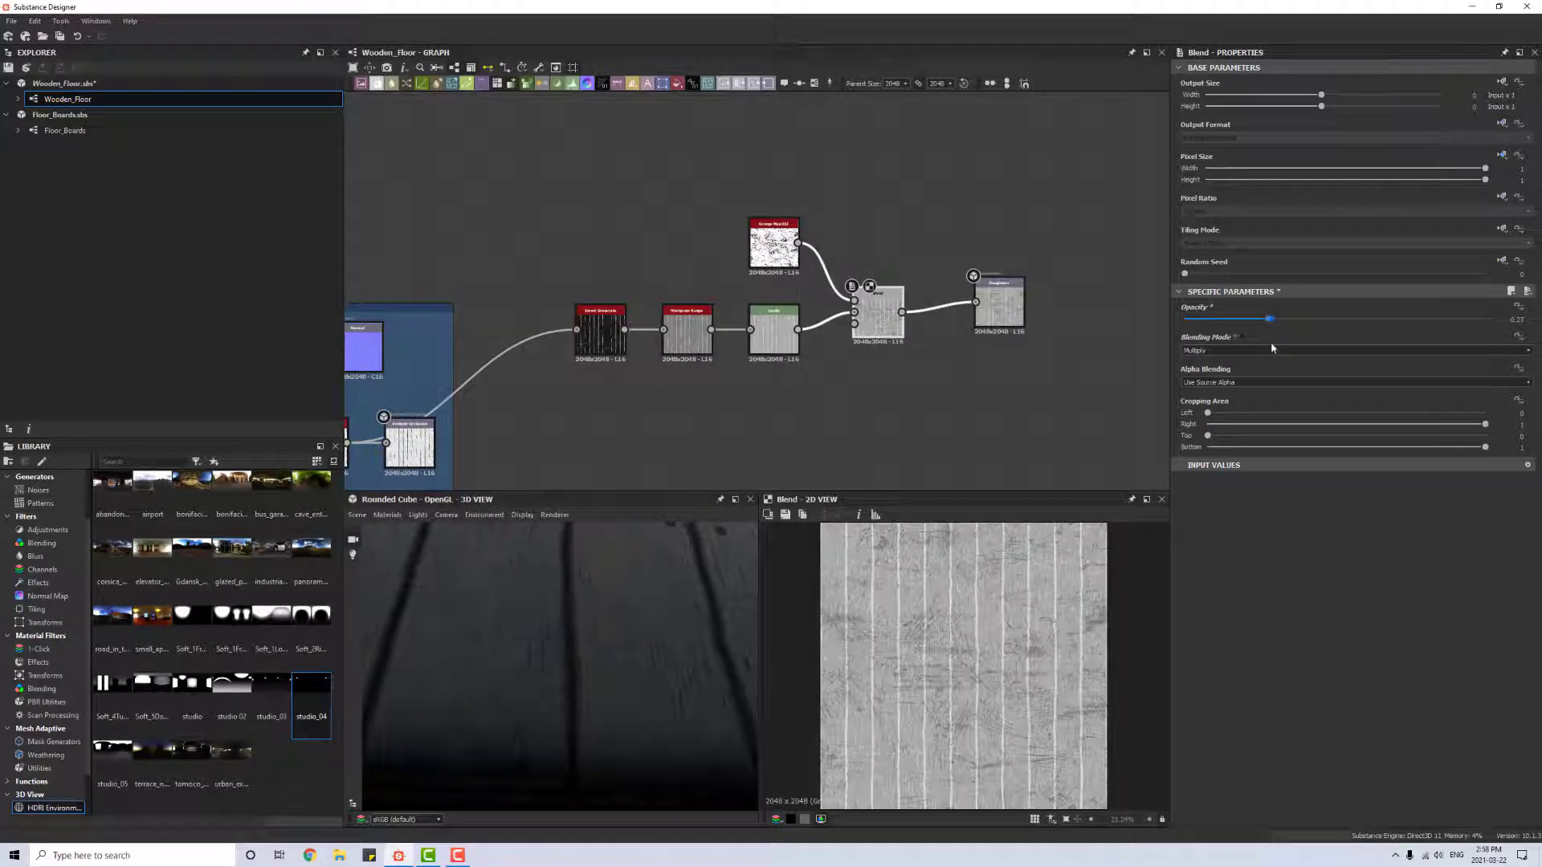
drag(586, 690, 598, 587)
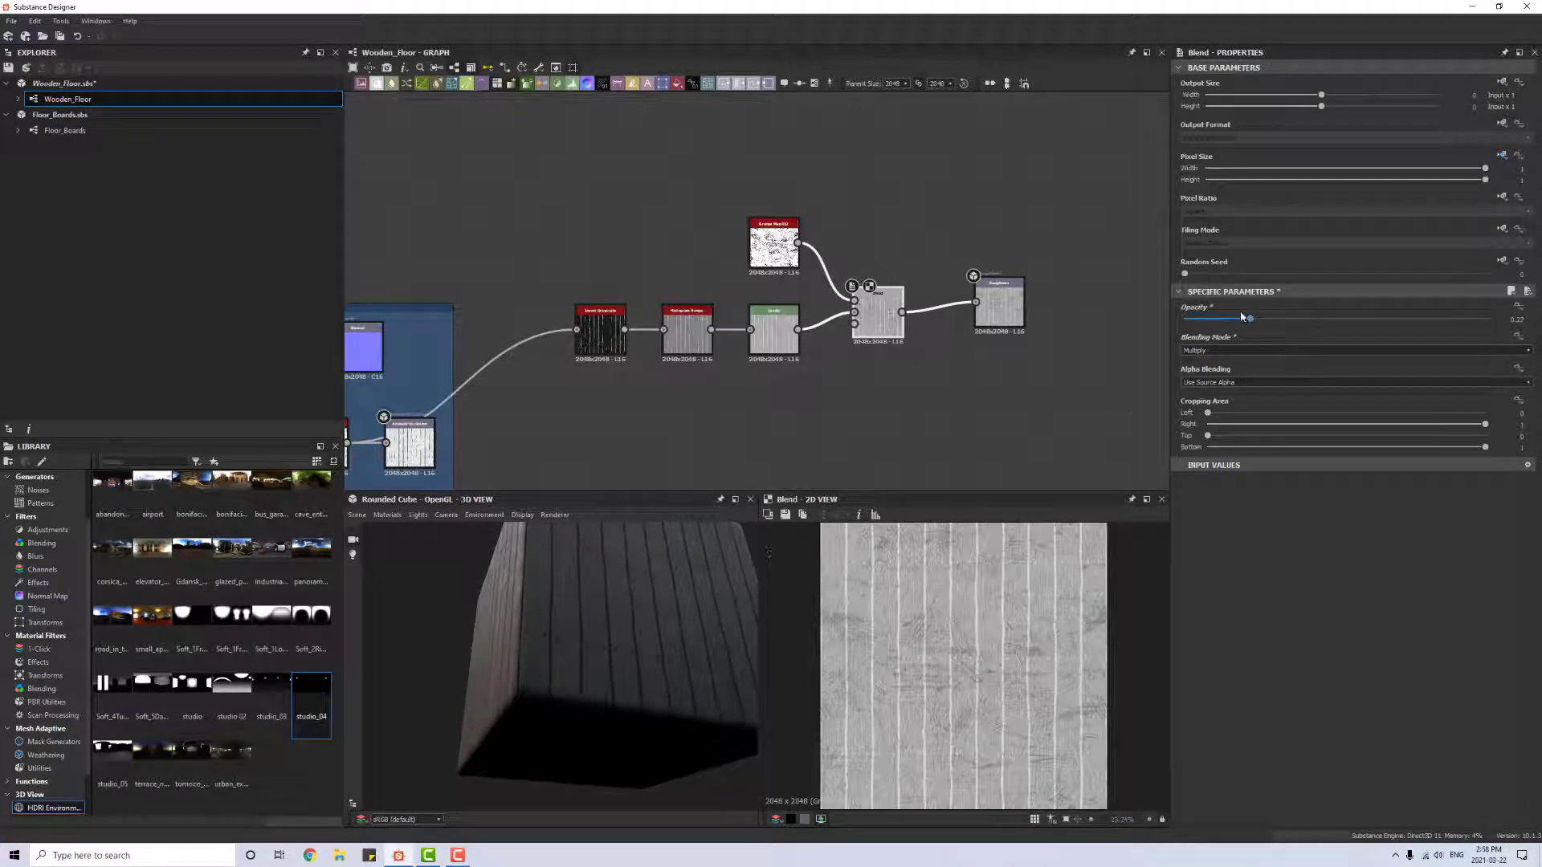
drag(1288, 319, 1306, 317)
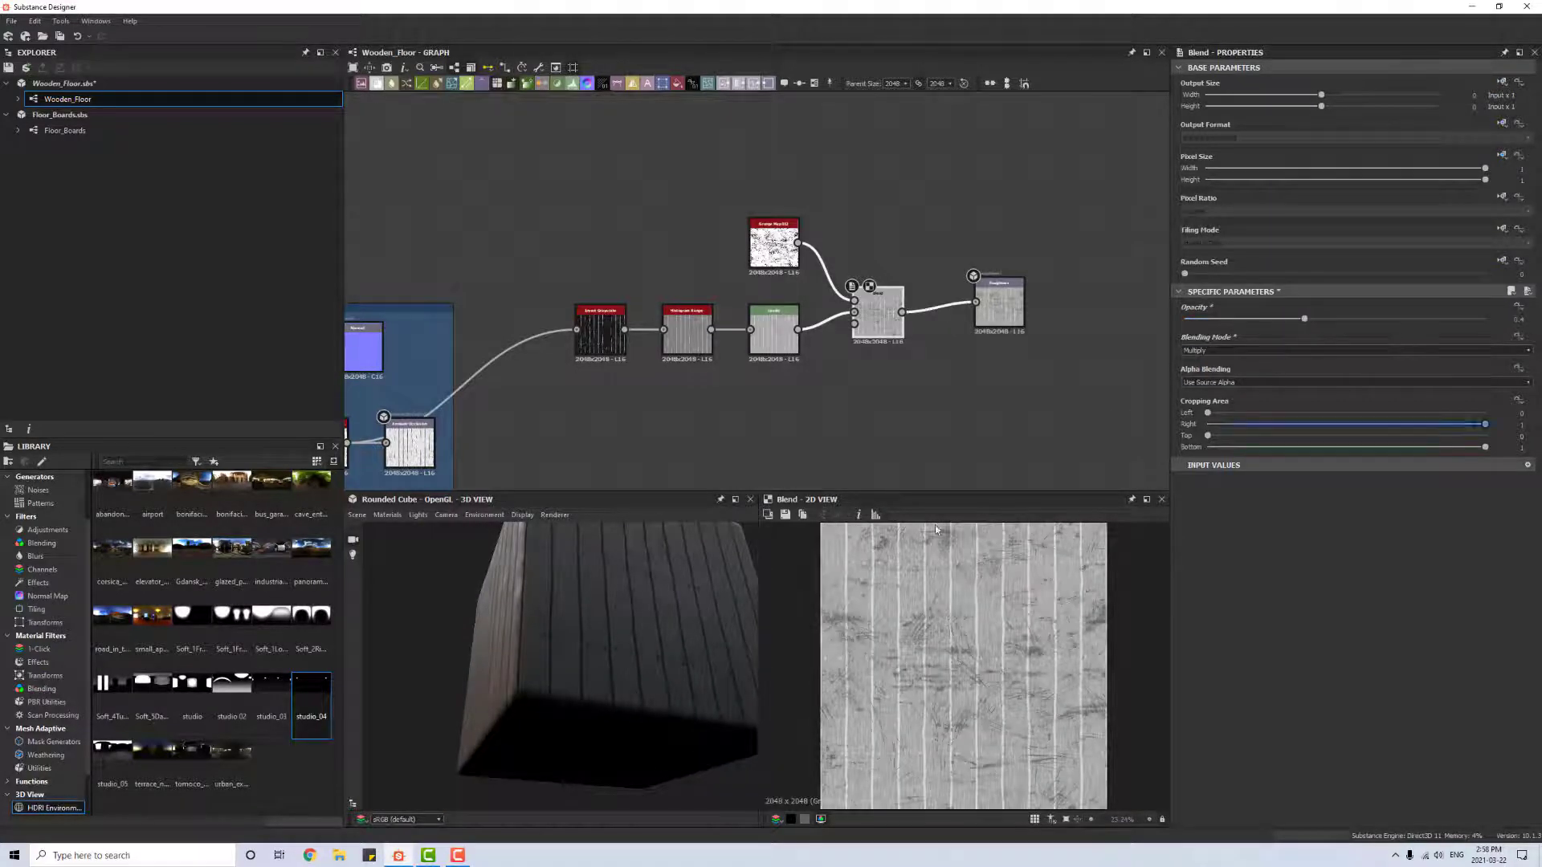
drag(554, 666, 519, 623)
middle_drag(921, 321, 958, 305)
scroll(938, 608, up, 3)
scroll(938, 608, down, 3)
scroll(506, 638, up, 3)
mouse_move(506, 640)
mouse_down()
mouse_move(488, 680)
mouse_move(532, 681)
mouse_move(535, 634)
mouse_up()
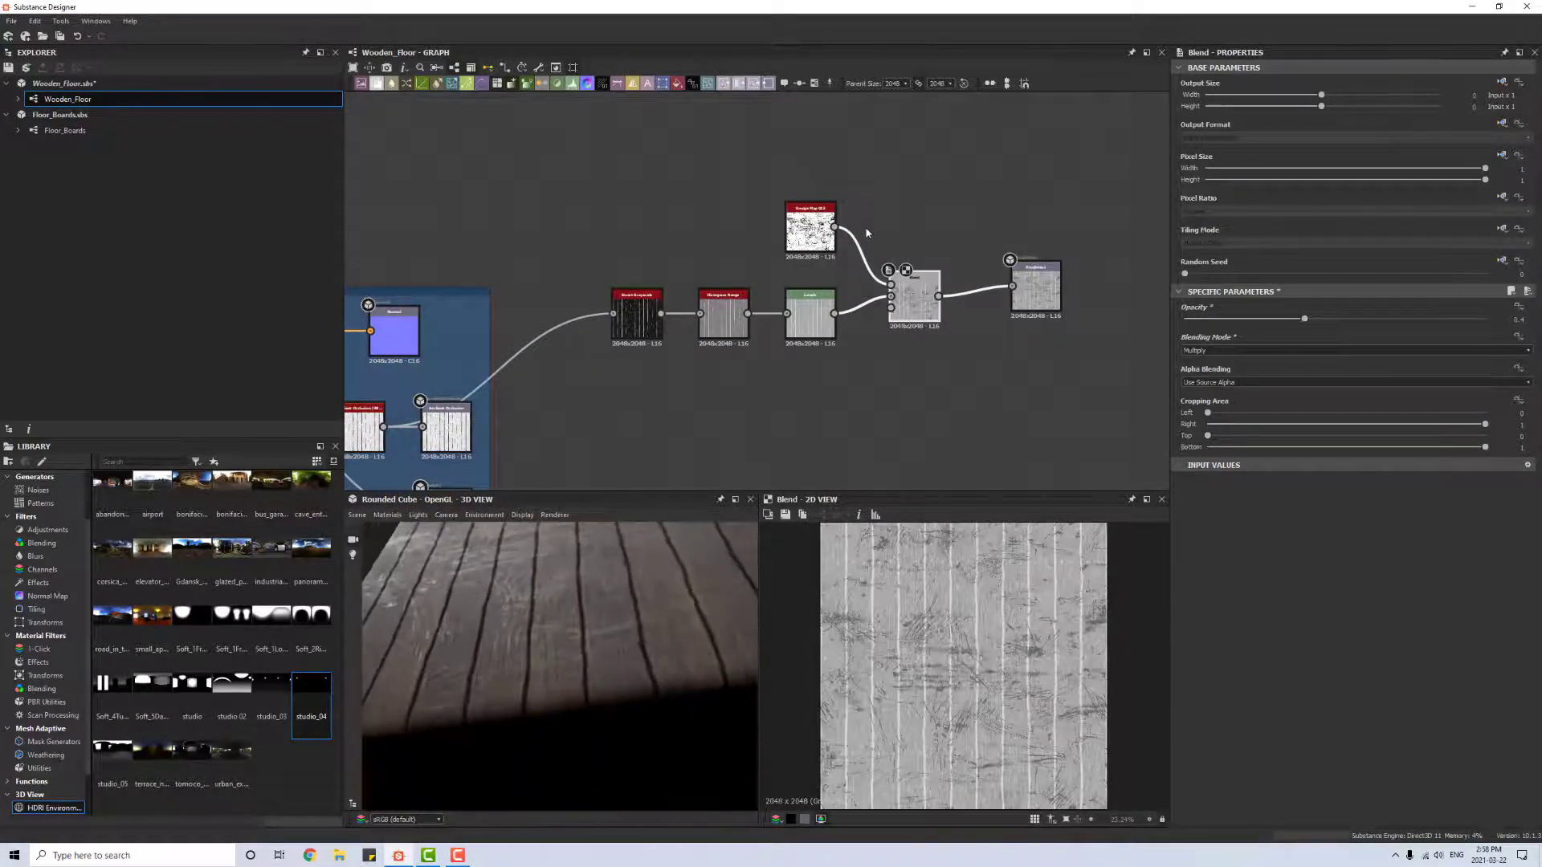
Step: Set the roughness Blend's opacity to 0.6 and check the cube
click(811, 231)
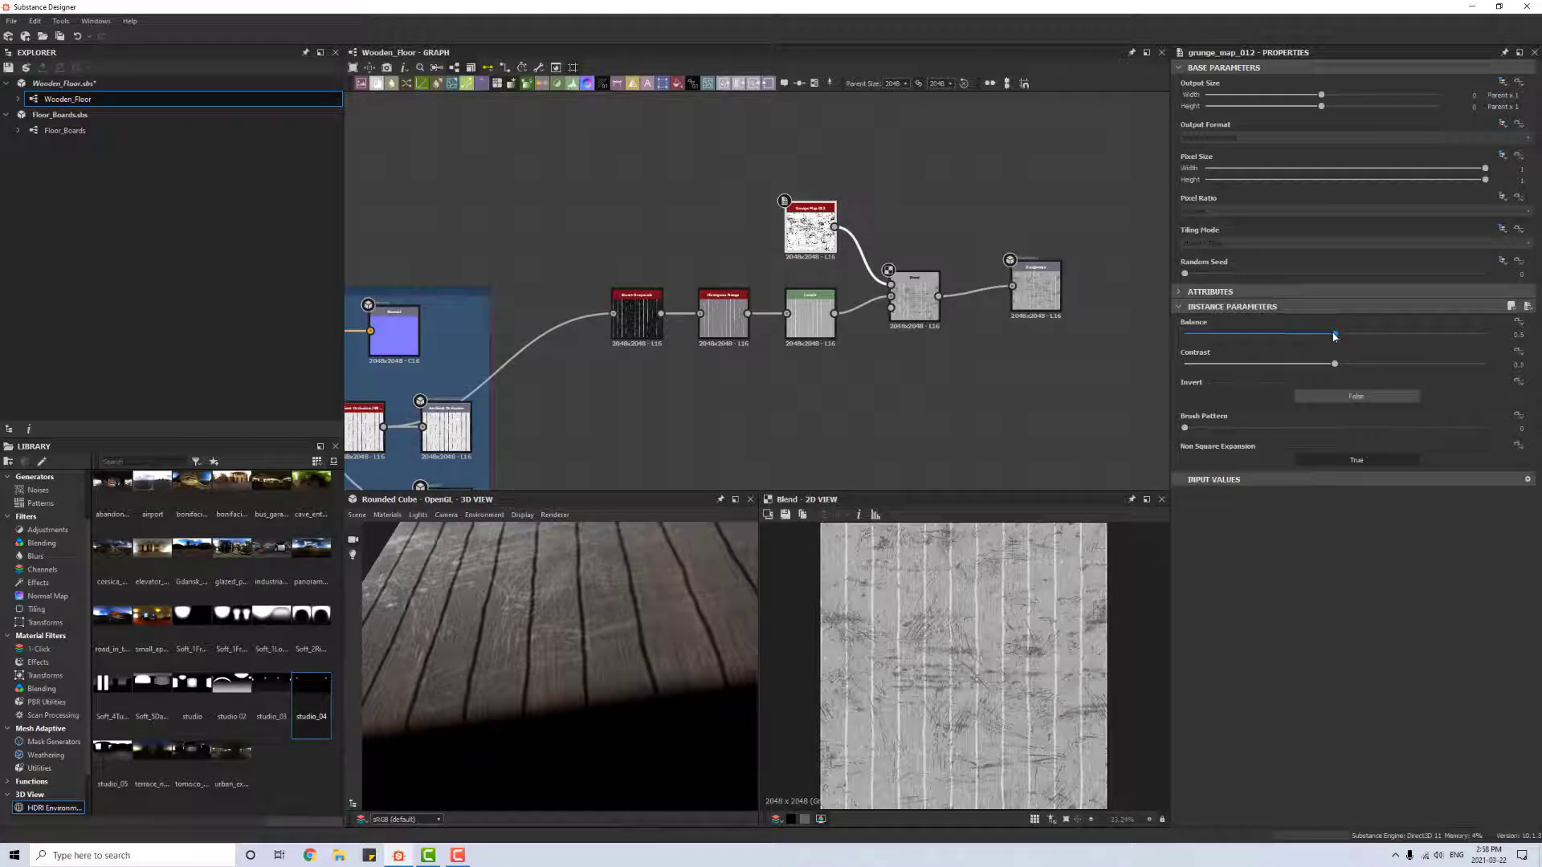
click(914, 295)
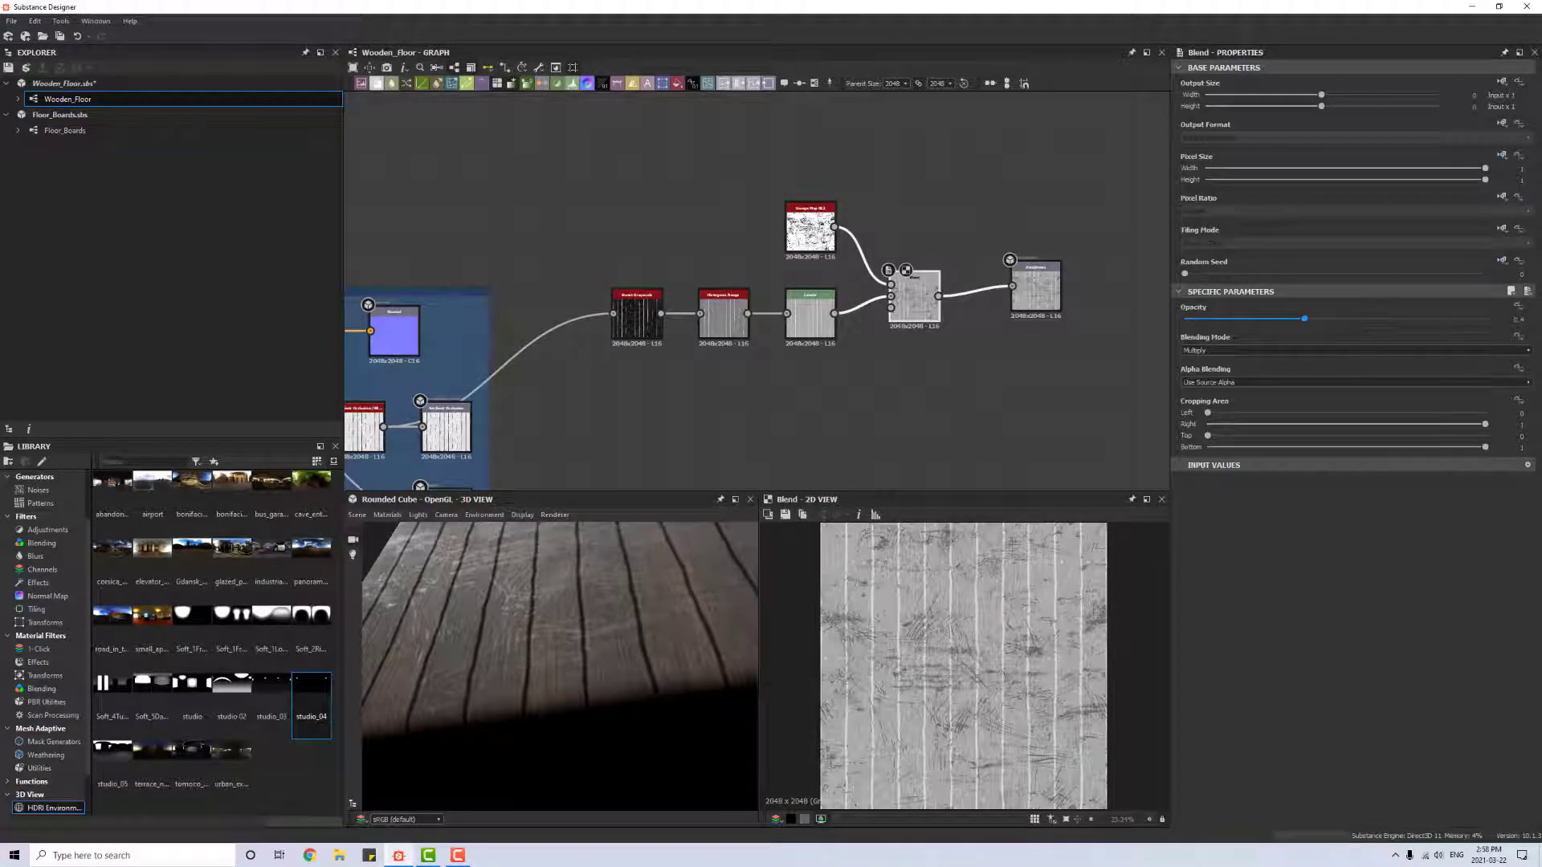
text(0.6)
key(Return)
mouse_move(604, 638)
mouse_down()
mouse_move(597, 659)
mouse_move(601, 642)
mouse_up()
scroll(604, 655, down, 6)
Step: Tune Grunge Map 012 to a Contrast of about 0.19 and a Balance of about 0.24, checking the cube's reflections
double_click(807, 233)
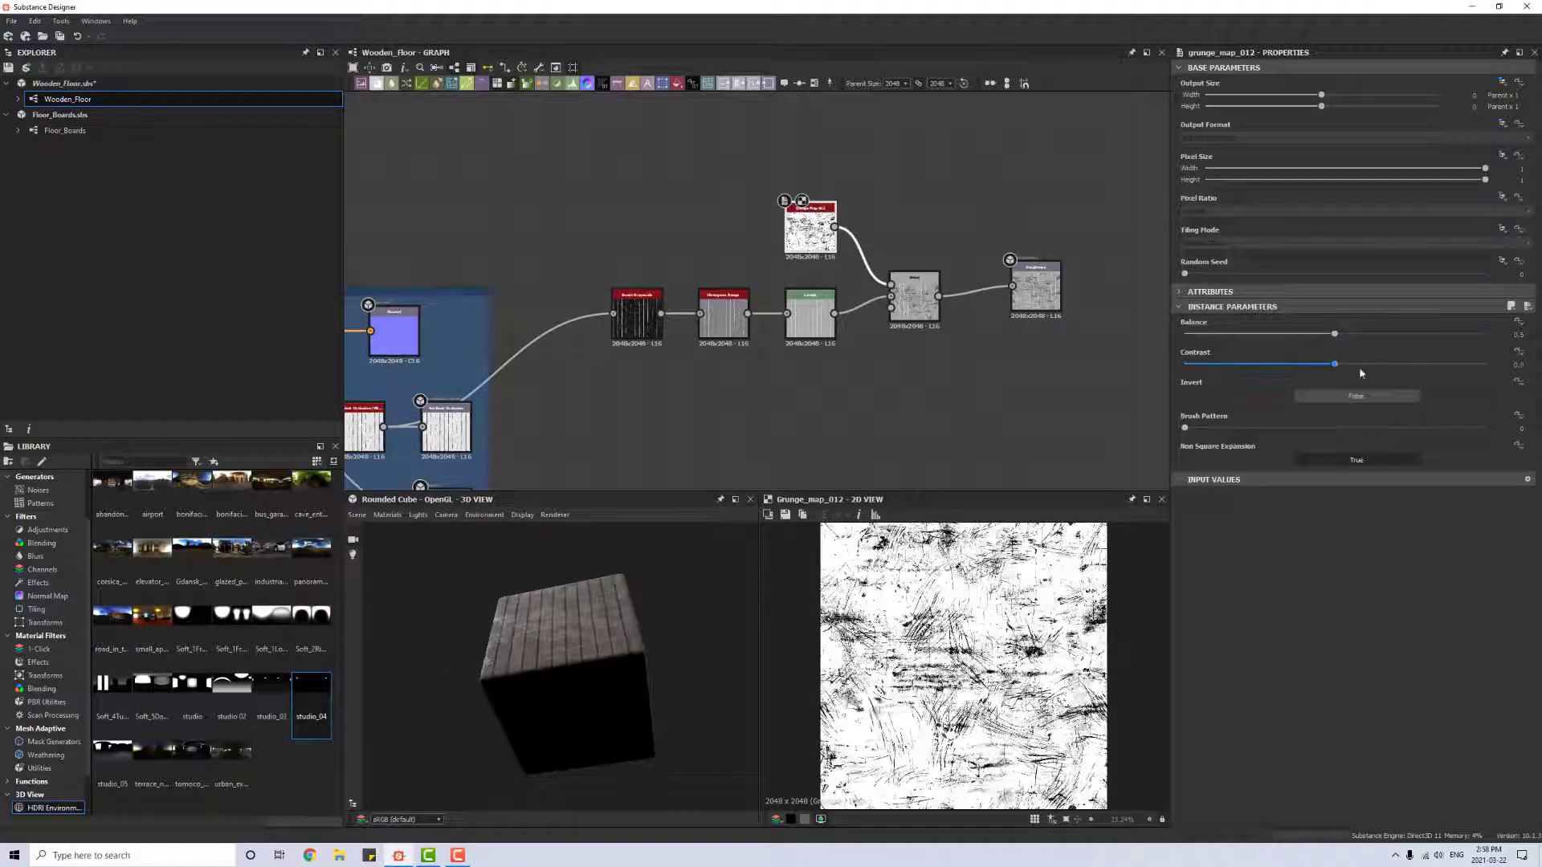
drag(1282, 374, 1241, 366)
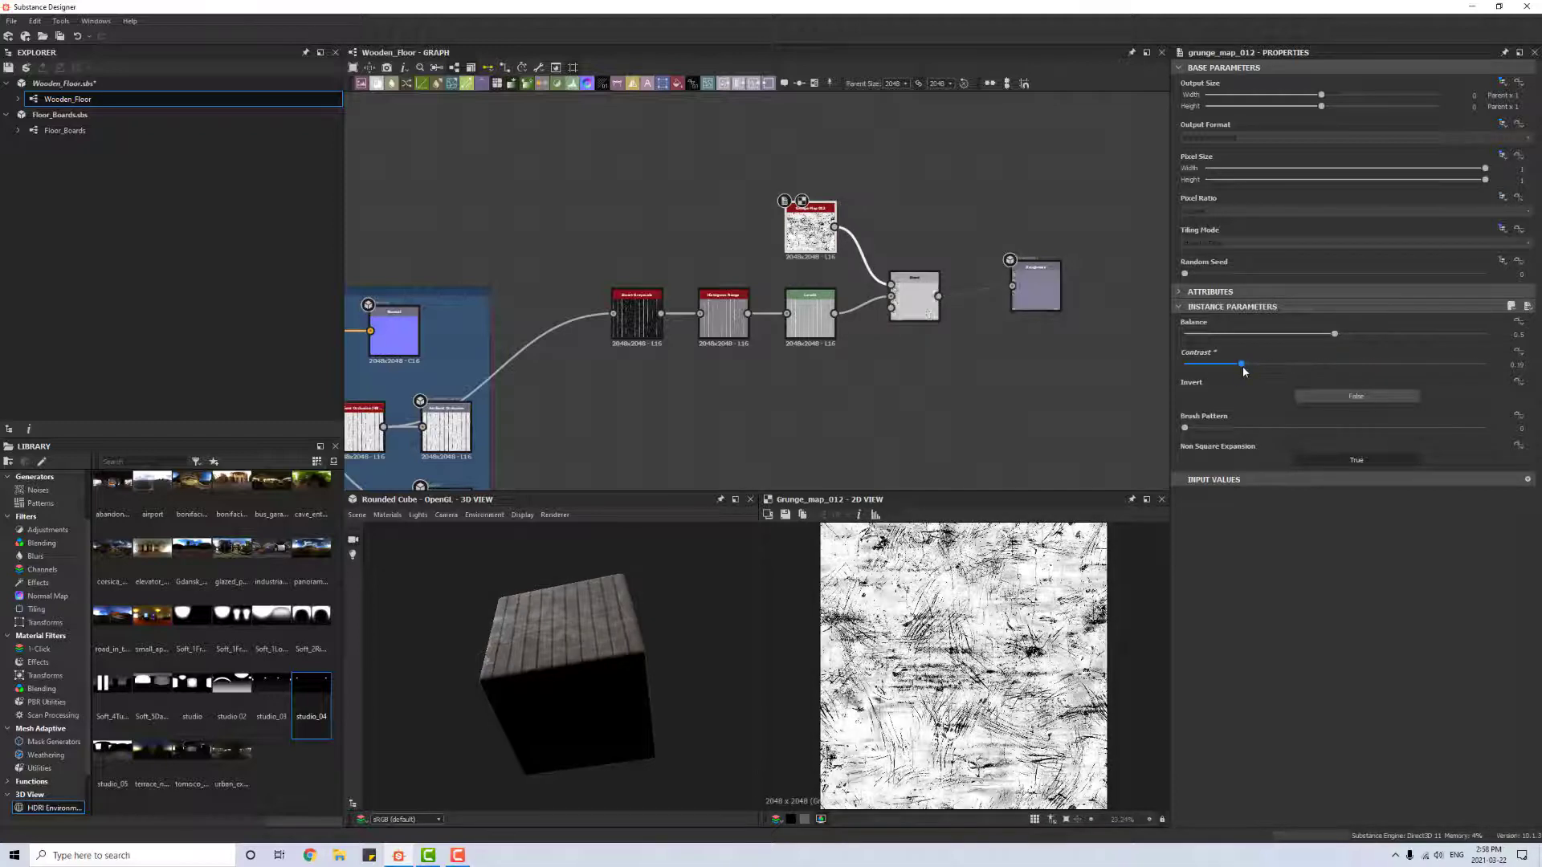
click(1242, 333)
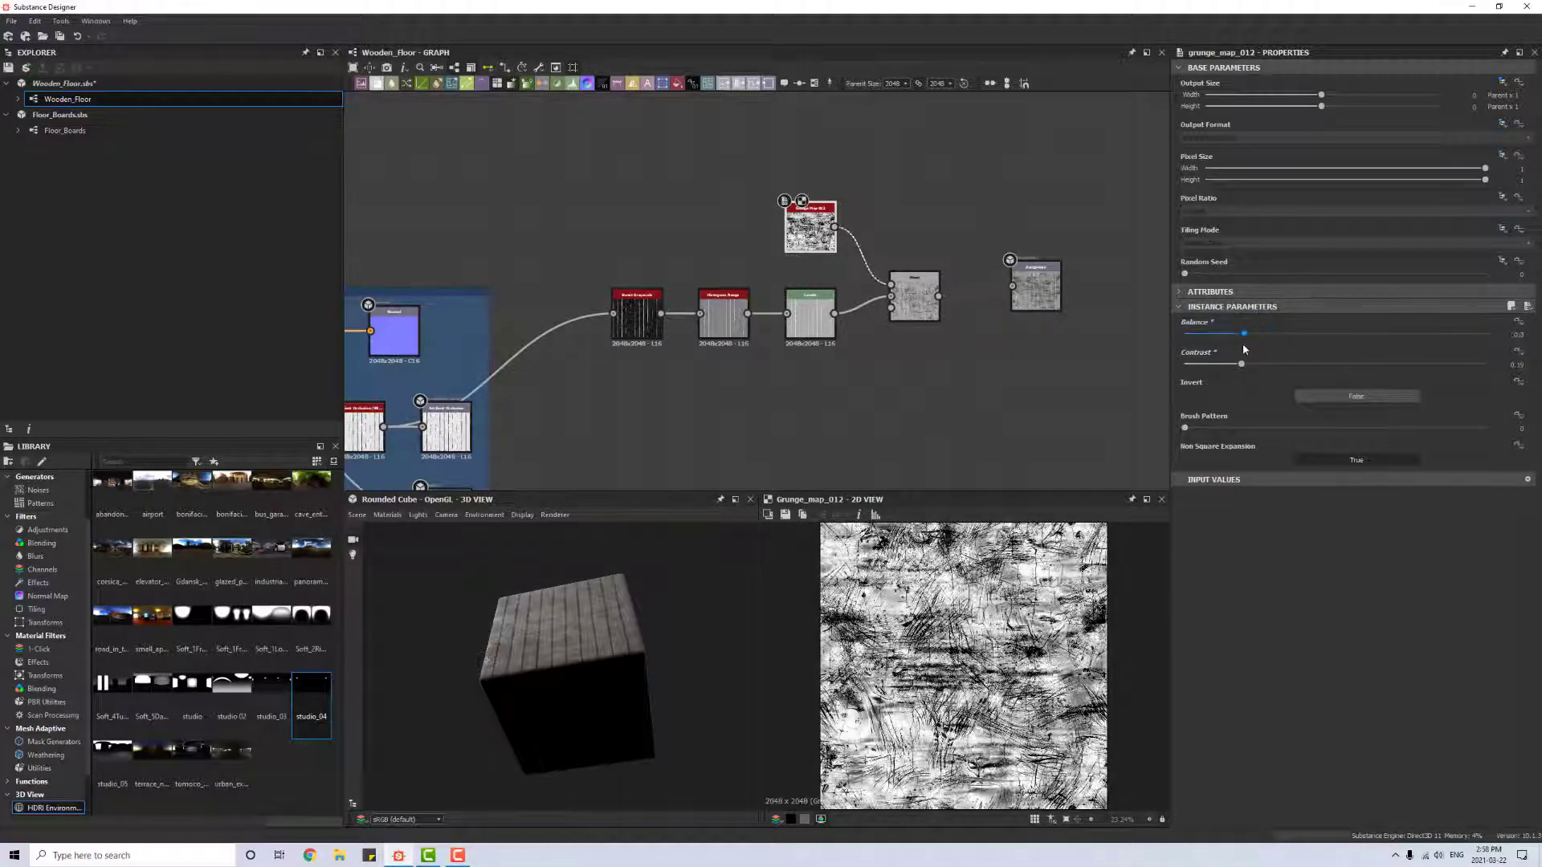
drag(1417, 347, 1359, 351)
scroll(586, 634, up, 5)
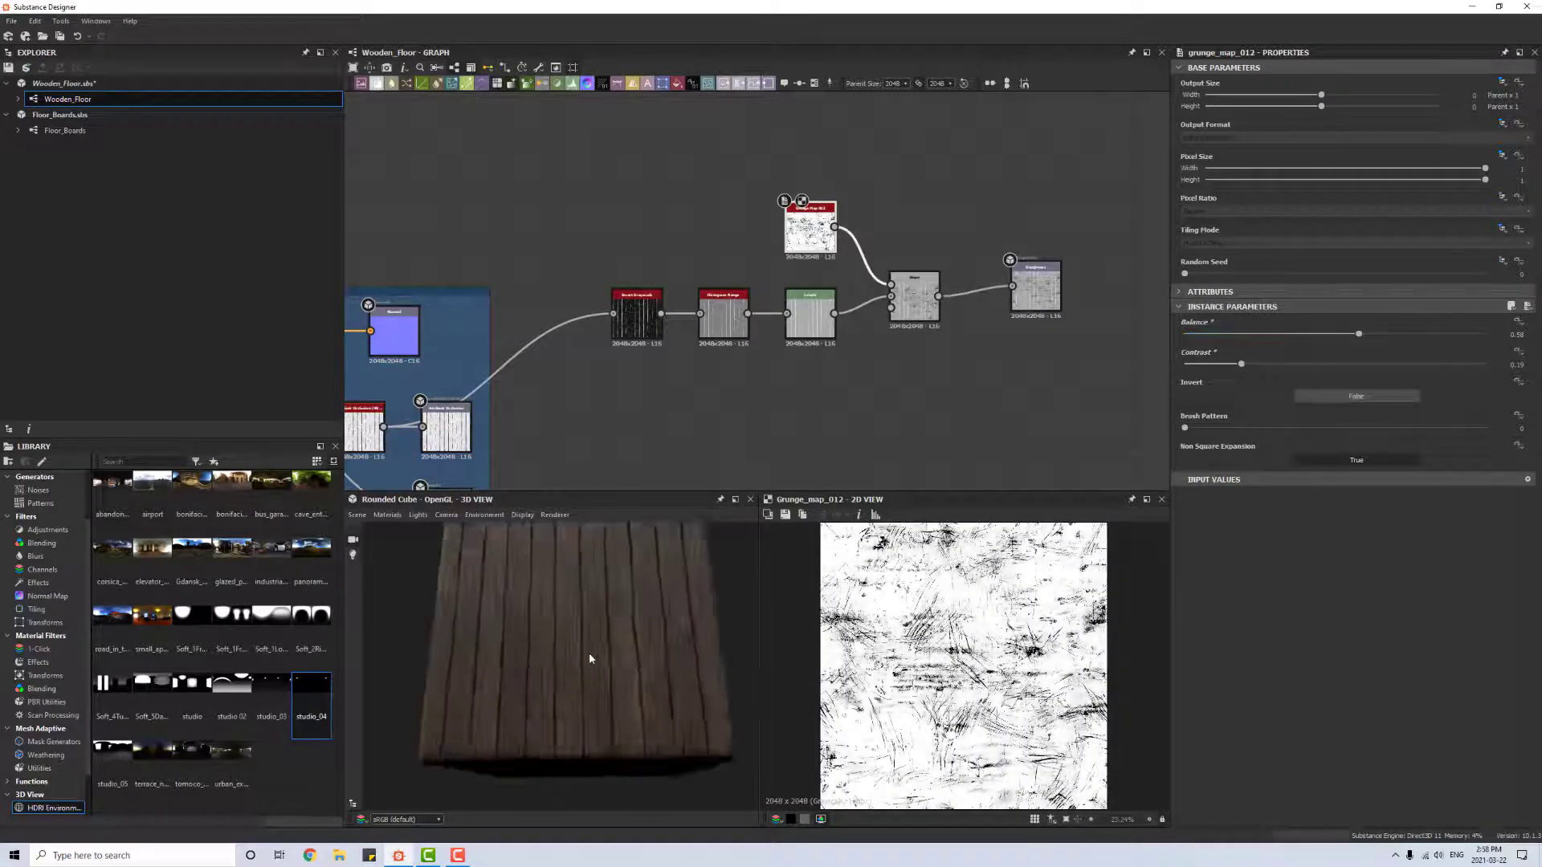
drag(596, 621, 548, 719)
scroll(496, 674, down, 3)
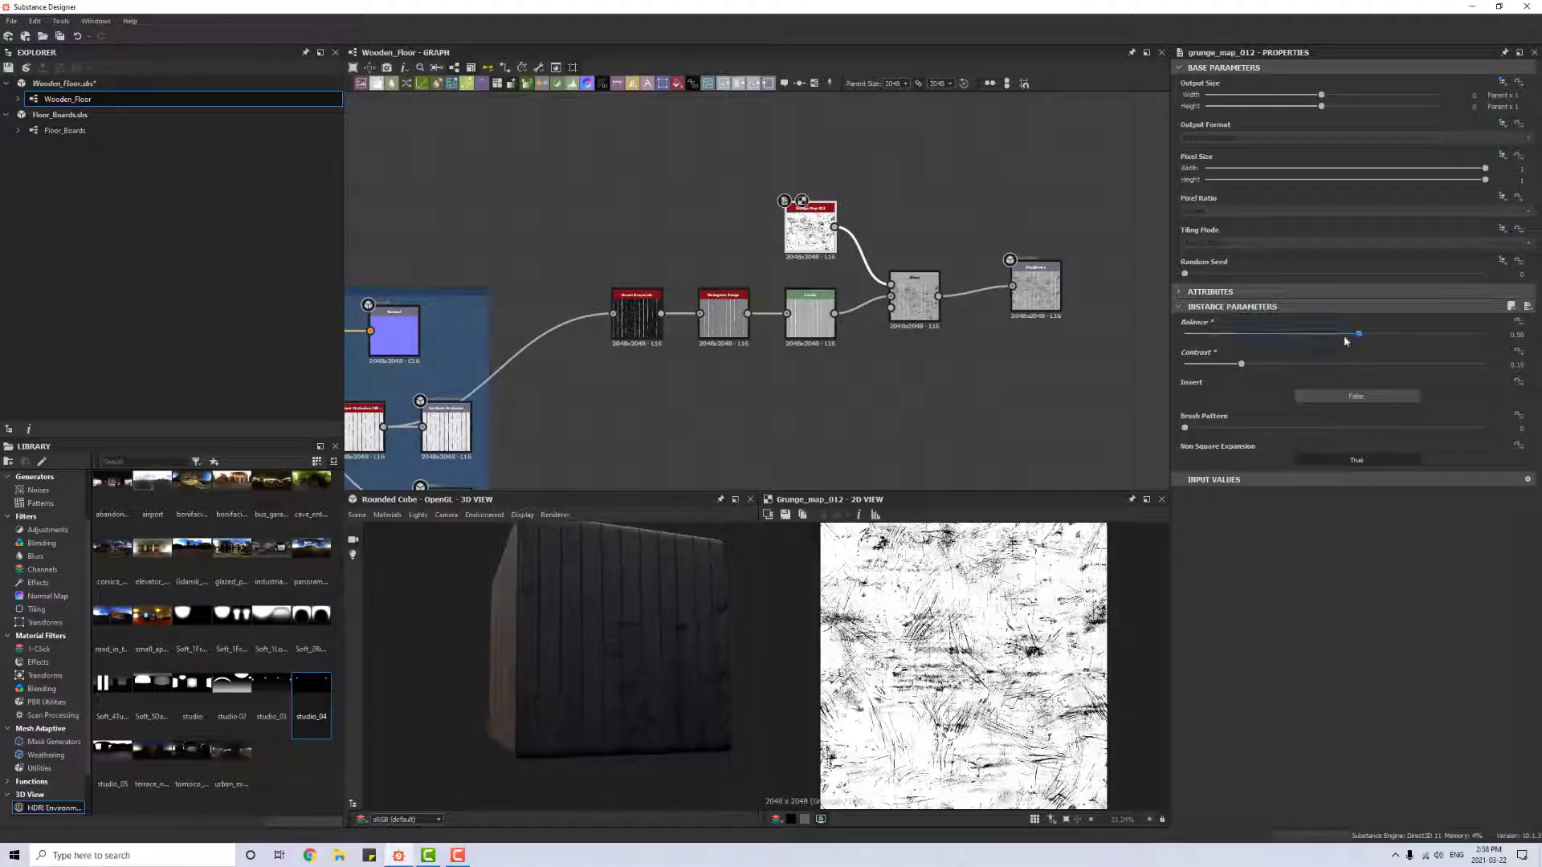
drag(1327, 347, 1260, 356)
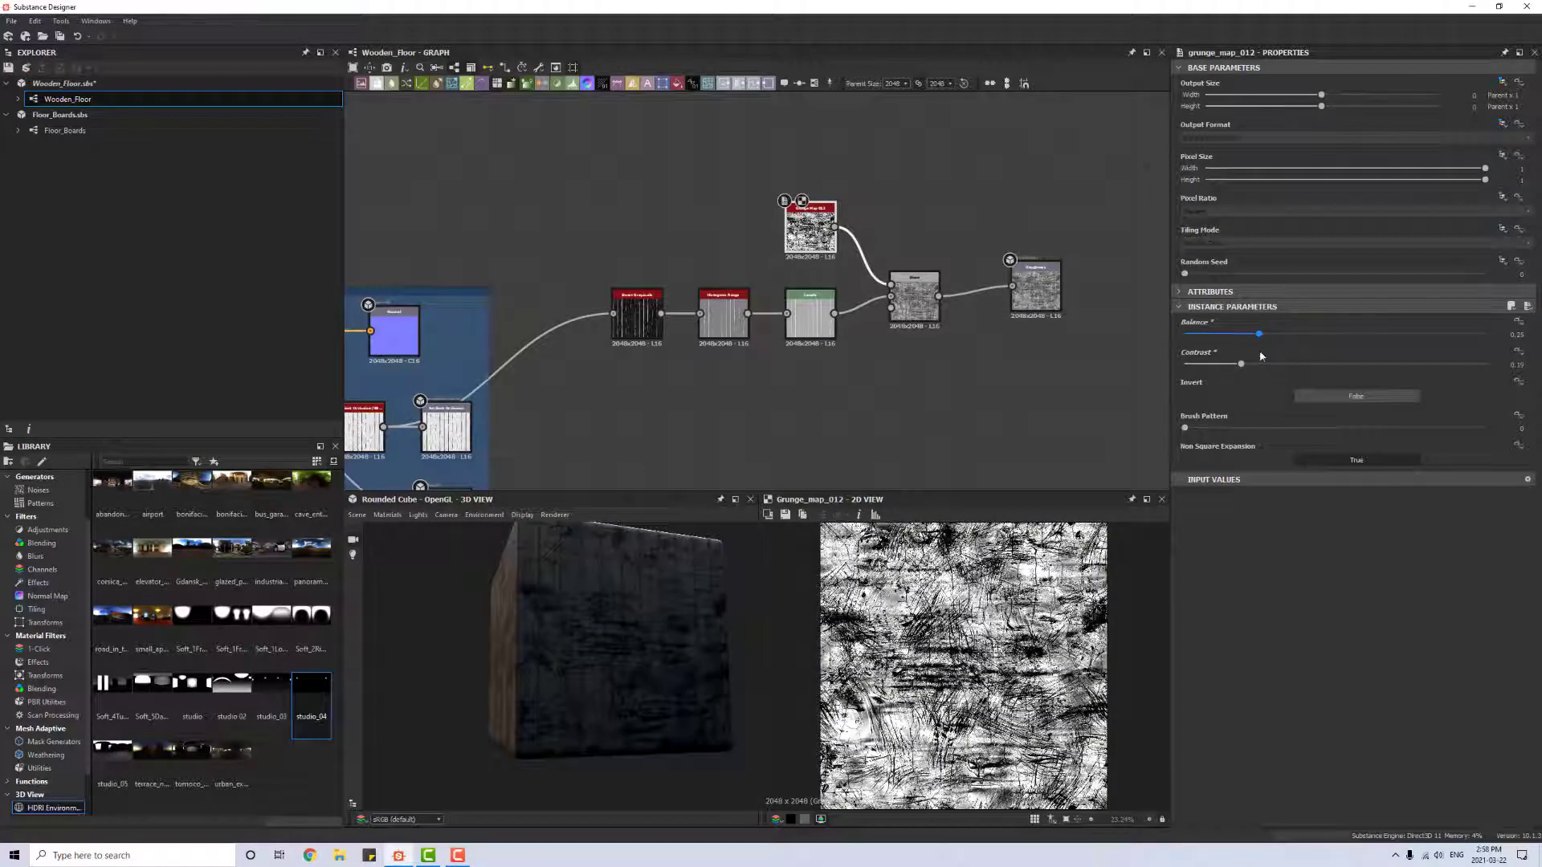
Step: Set the roughness Blend's opacity to 0.45, comparing the grunge strength on the cube
double_click(914, 297)
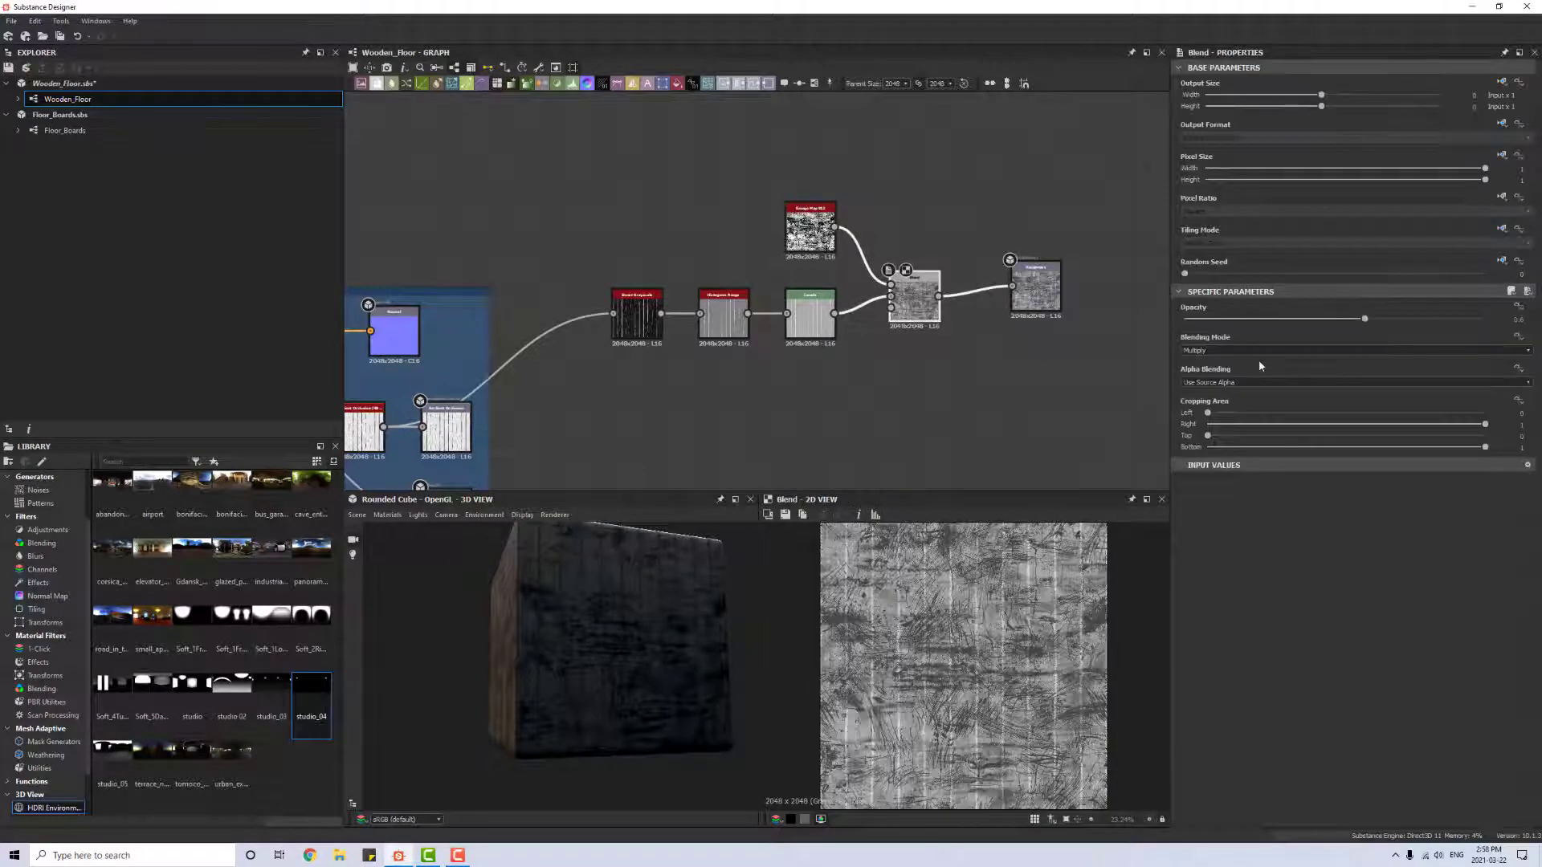
drag(1363, 324, 1283, 321)
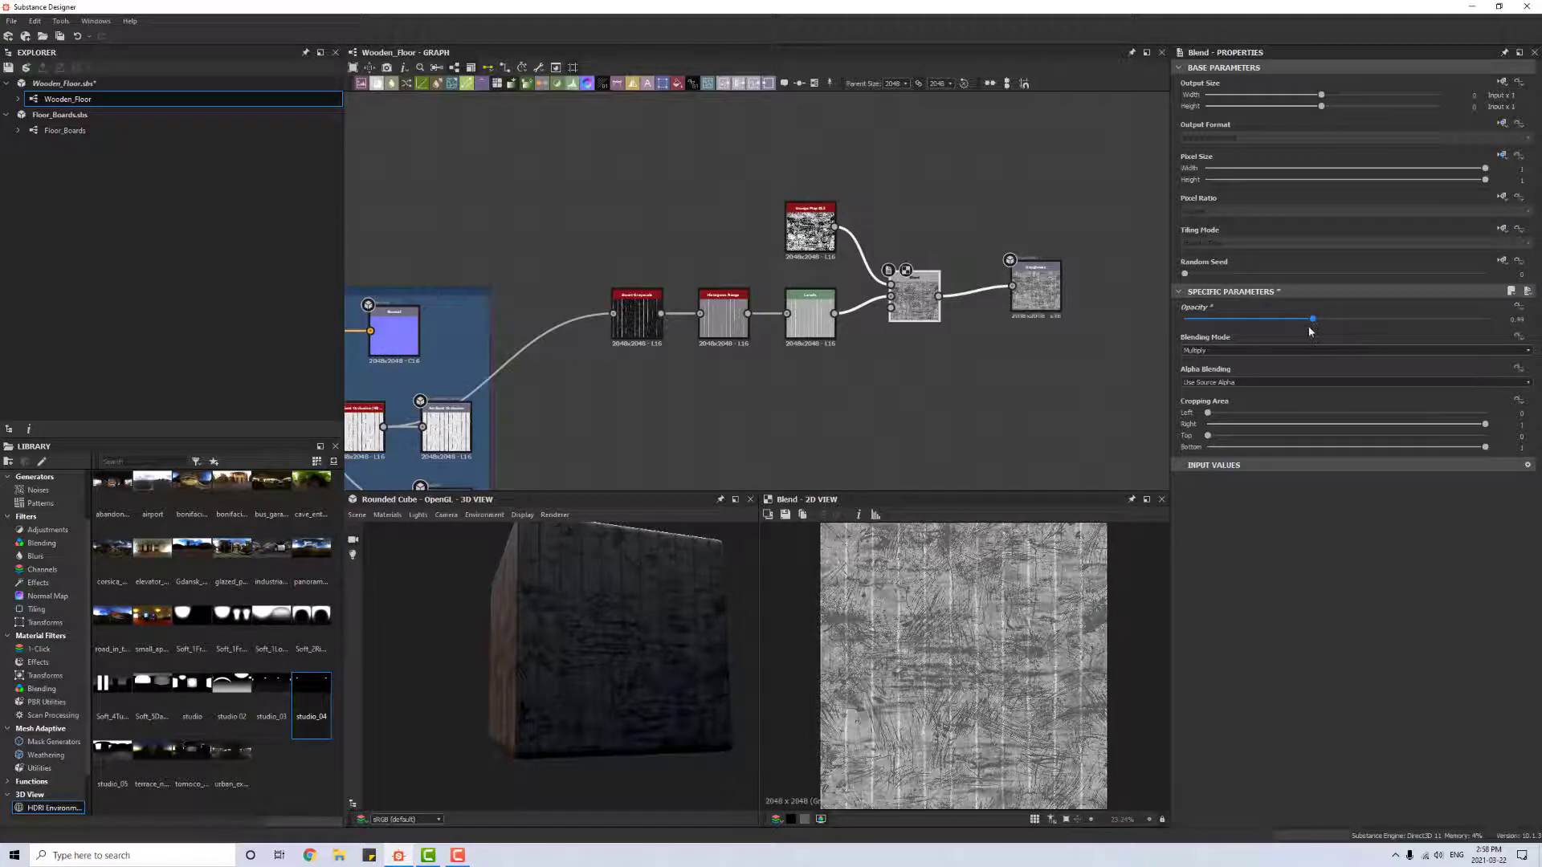
mouse_move(567, 659)
mouse_down()
mouse_move(544, 624)
mouse_move(616, 675)
mouse_move(598, 688)
mouse_move(664, 666)
mouse_move(532, 635)
mouse_move(614, 690)
mouse_move(637, 664)
mouse_move(578, 655)
mouse_up()
scroll(637, 664, up, 3)
scroll(584, 662, up, 2)
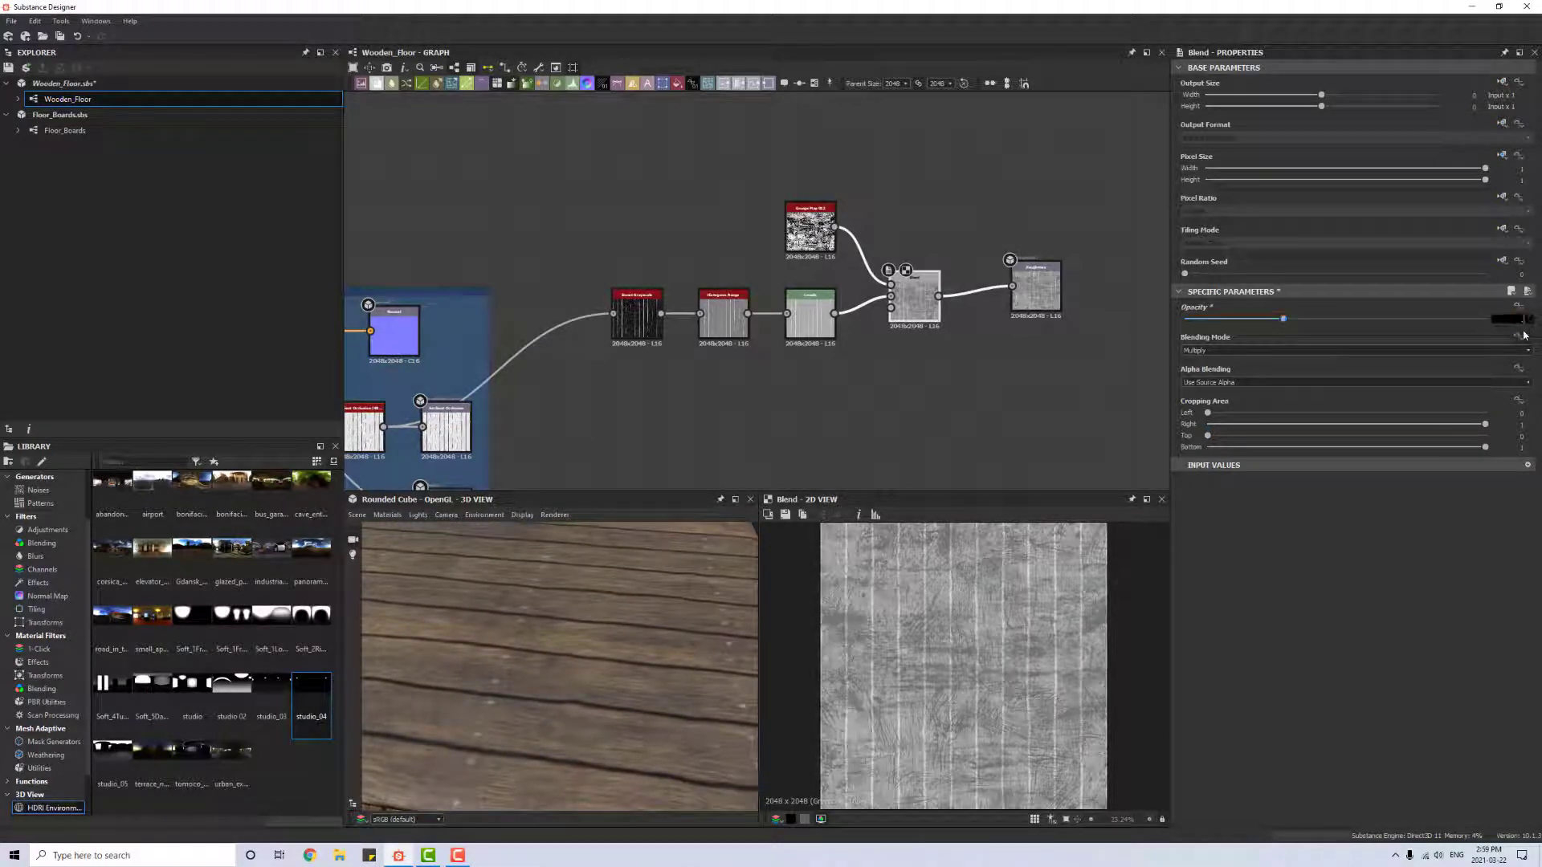
key(Return)
scroll(697, 642, down, 4)
drag(695, 644, 610, 723)
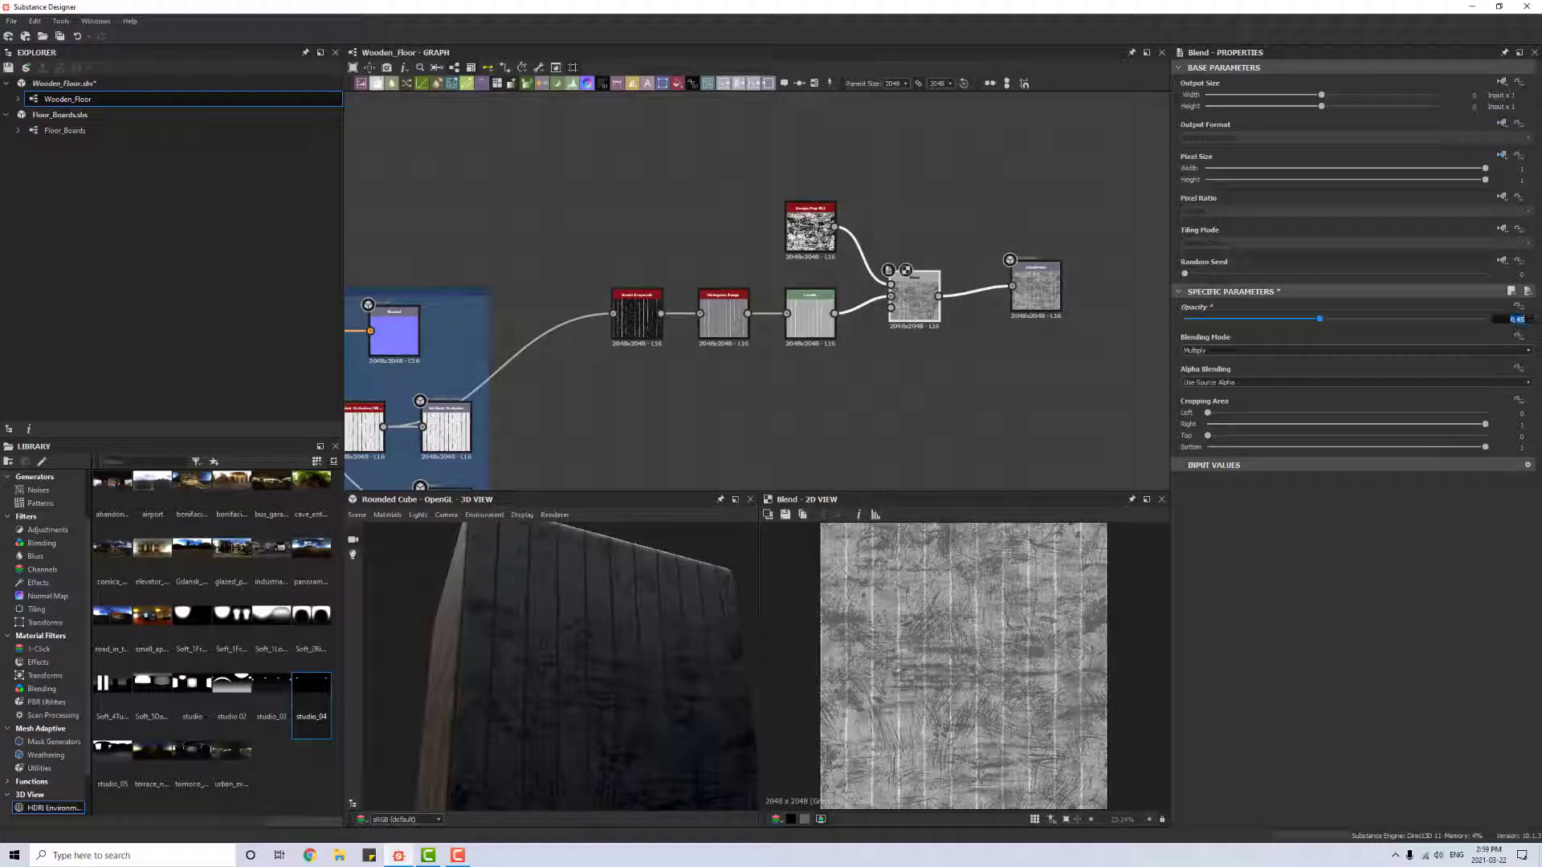
Step: Set Grunge Map 012's Contrast to 0 and Balance to about 0.23, and inspect the cube
click(810, 228)
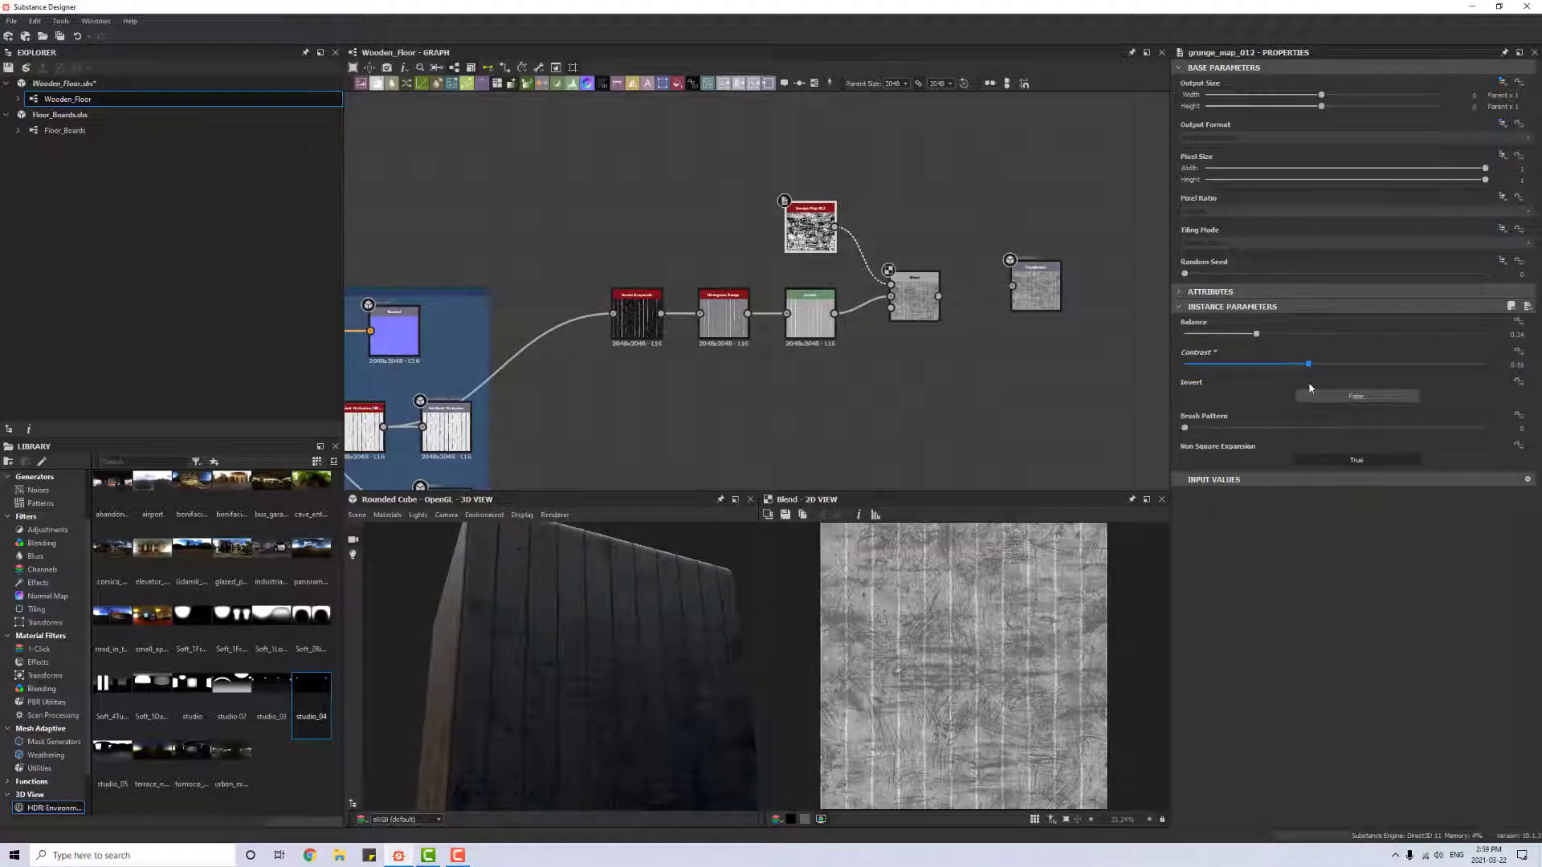
drag(1372, 386, 1030, 402)
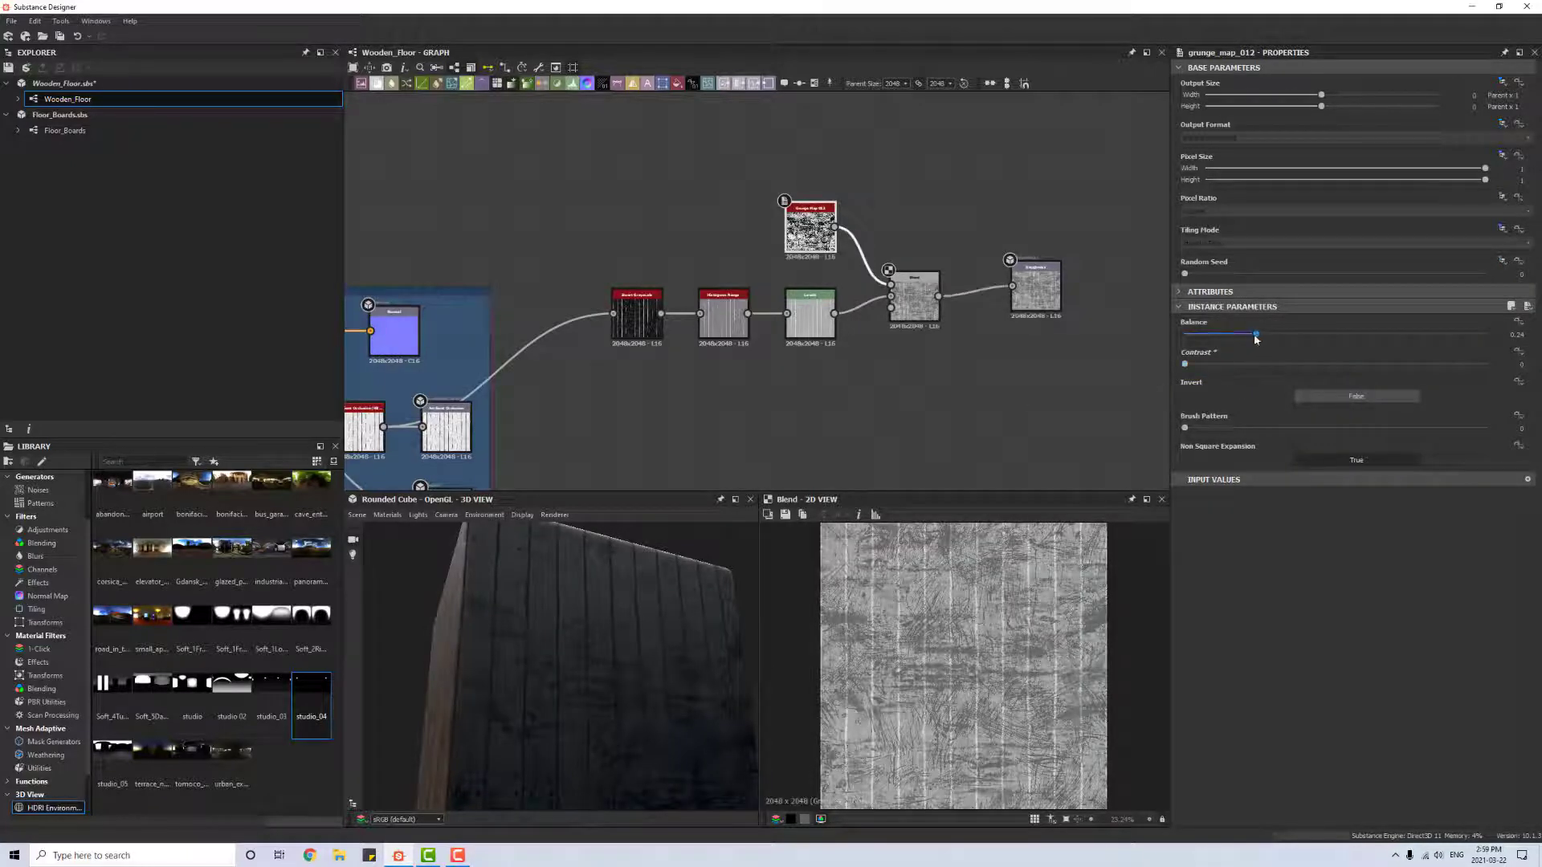
mouse_move(1256, 336)
mouse_down()
mouse_move(1239, 342)
mouse_move(1299, 340)
mouse_move(1255, 347)
mouse_up()
drag(546, 675, 602, 698)
scroll(671, 628, down, 5)
scroll(594, 712, up, 5)
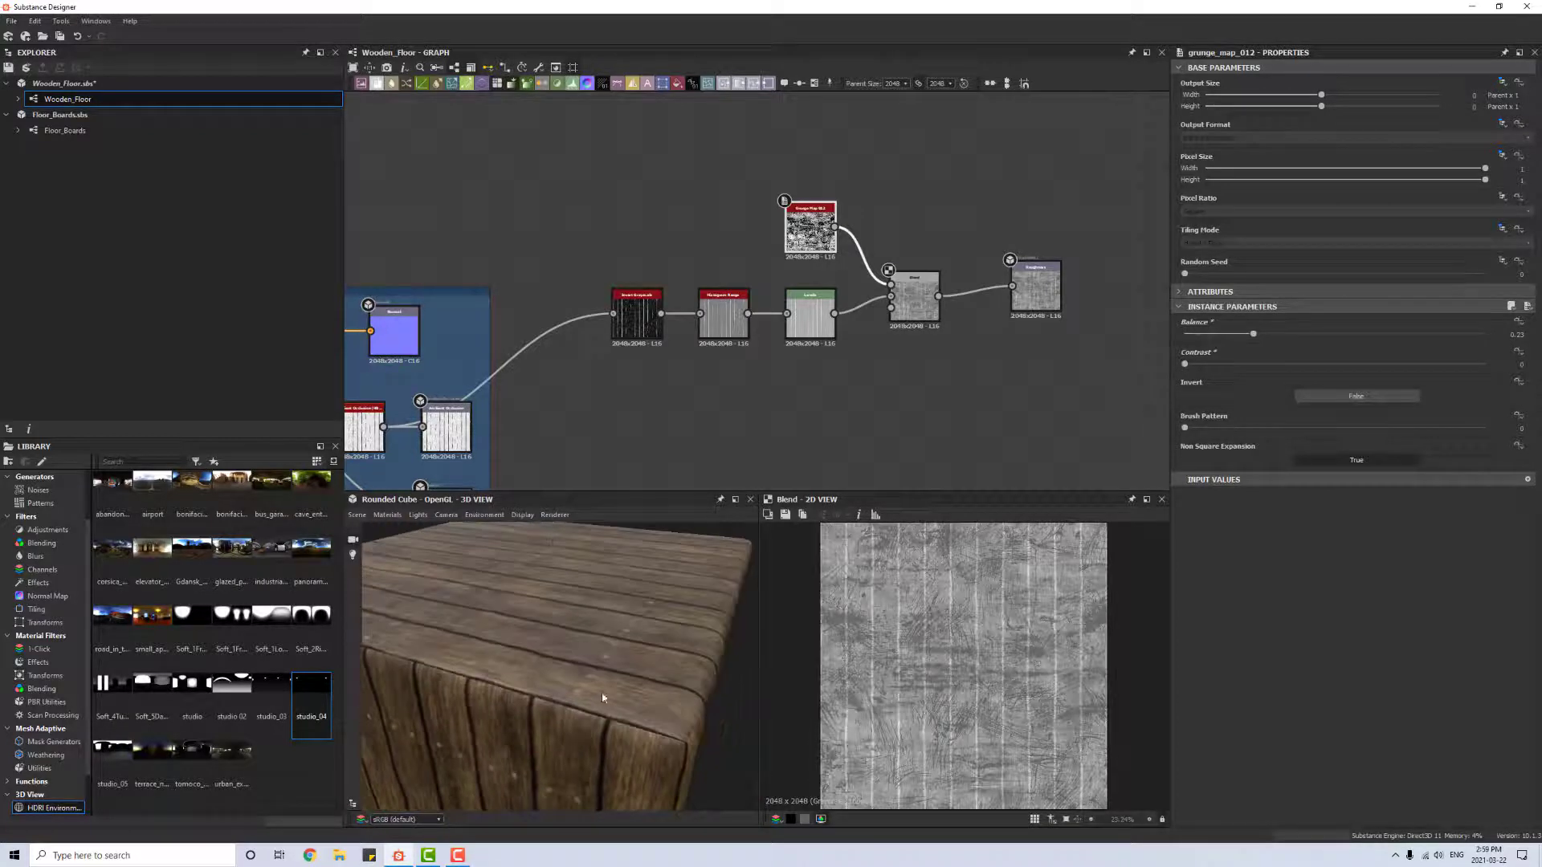
Step: Set the 3D view's default material height Scale to 2 and inspect the displaced boards on the cube
click(387, 514)
mouse_move(410, 530)
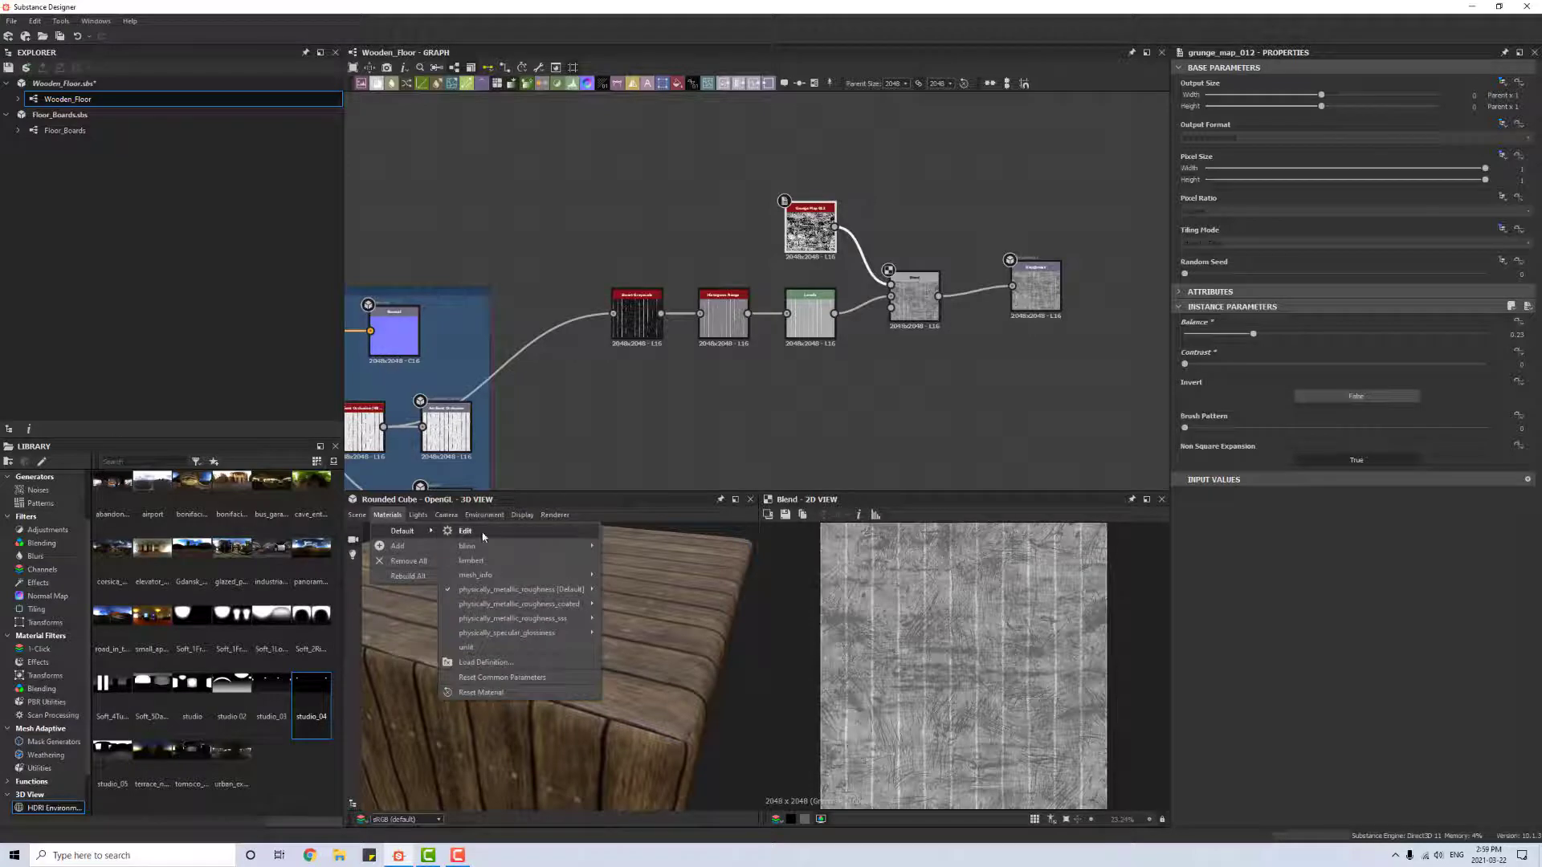
click(520, 532)
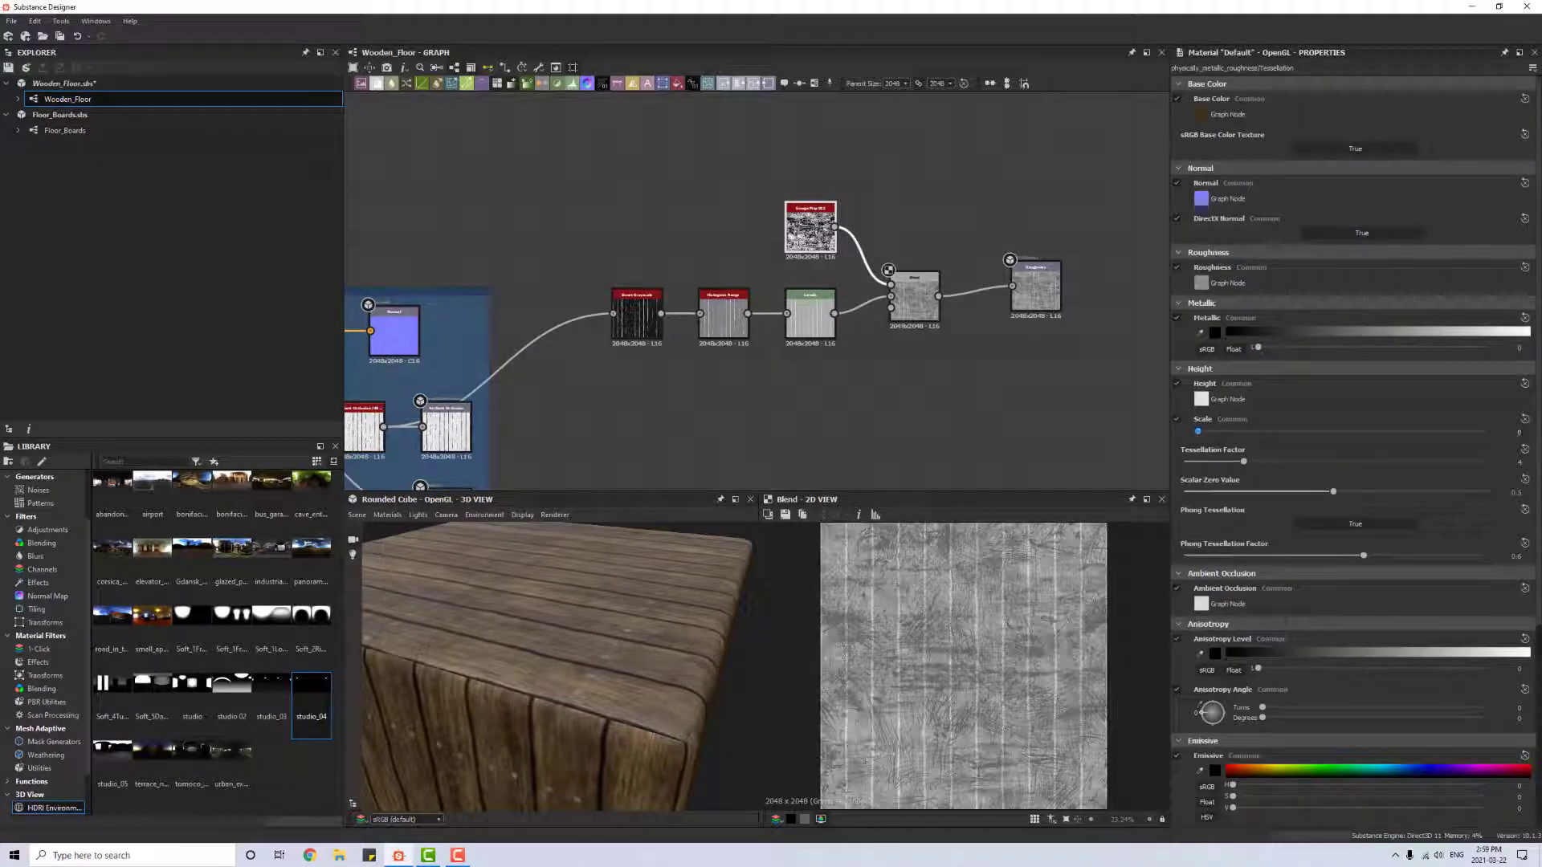
text(2)
key(Return)
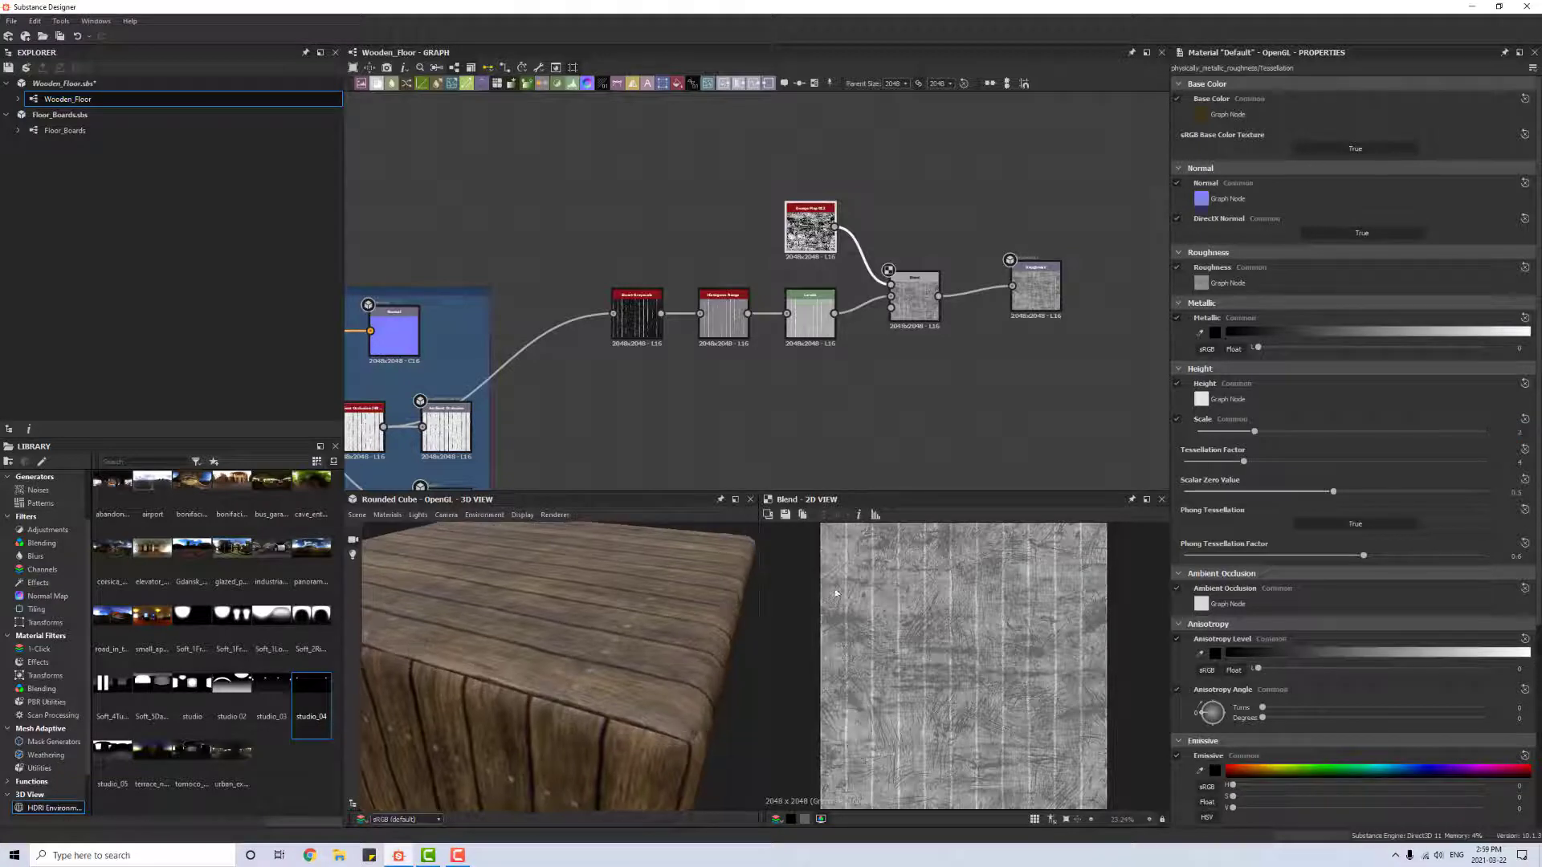
drag(677, 655, 645, 679)
scroll(600, 663, down, 4)
scroll(592, 656, up, 5)
scroll(596, 658, down, 4)
scroll(619, 676, up, 3)
scroll(623, 683, down, 4)
scroll(879, 266, down, 3)
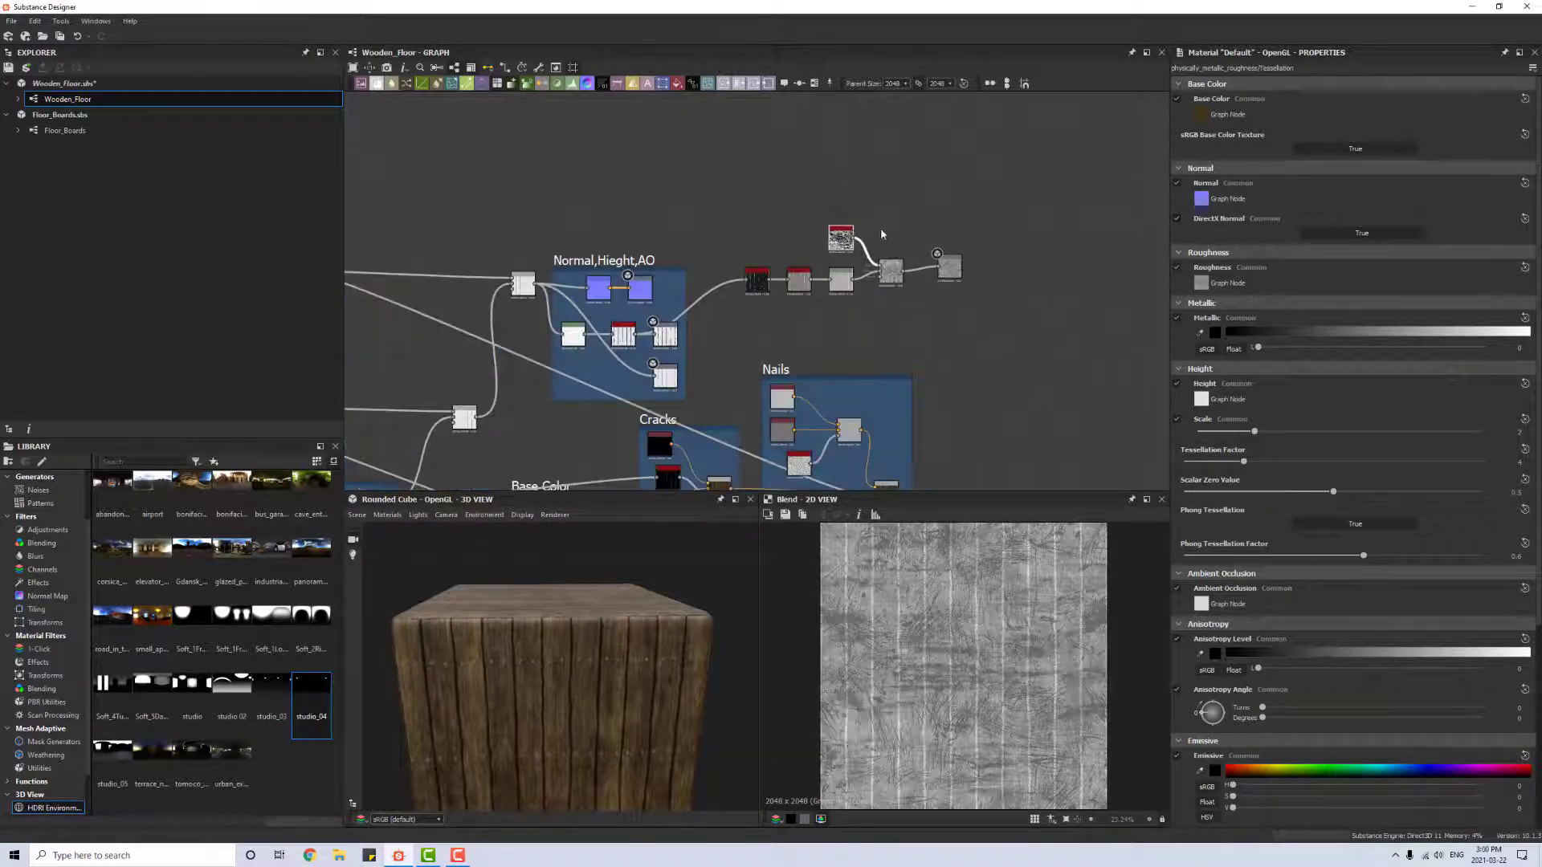
Step: Add a Blend node between the grunge Blend and the Roughness output, spacing the nodes apart
middle_drag(881, 234, 835, 442)
scroll(889, 450, up, 3)
drag(937, 490, 992, 483)
middle_drag(899, 386, 882, 289)
scroll(882, 290, down, 1)
click(810, 391)
key(space)
click(848, 425)
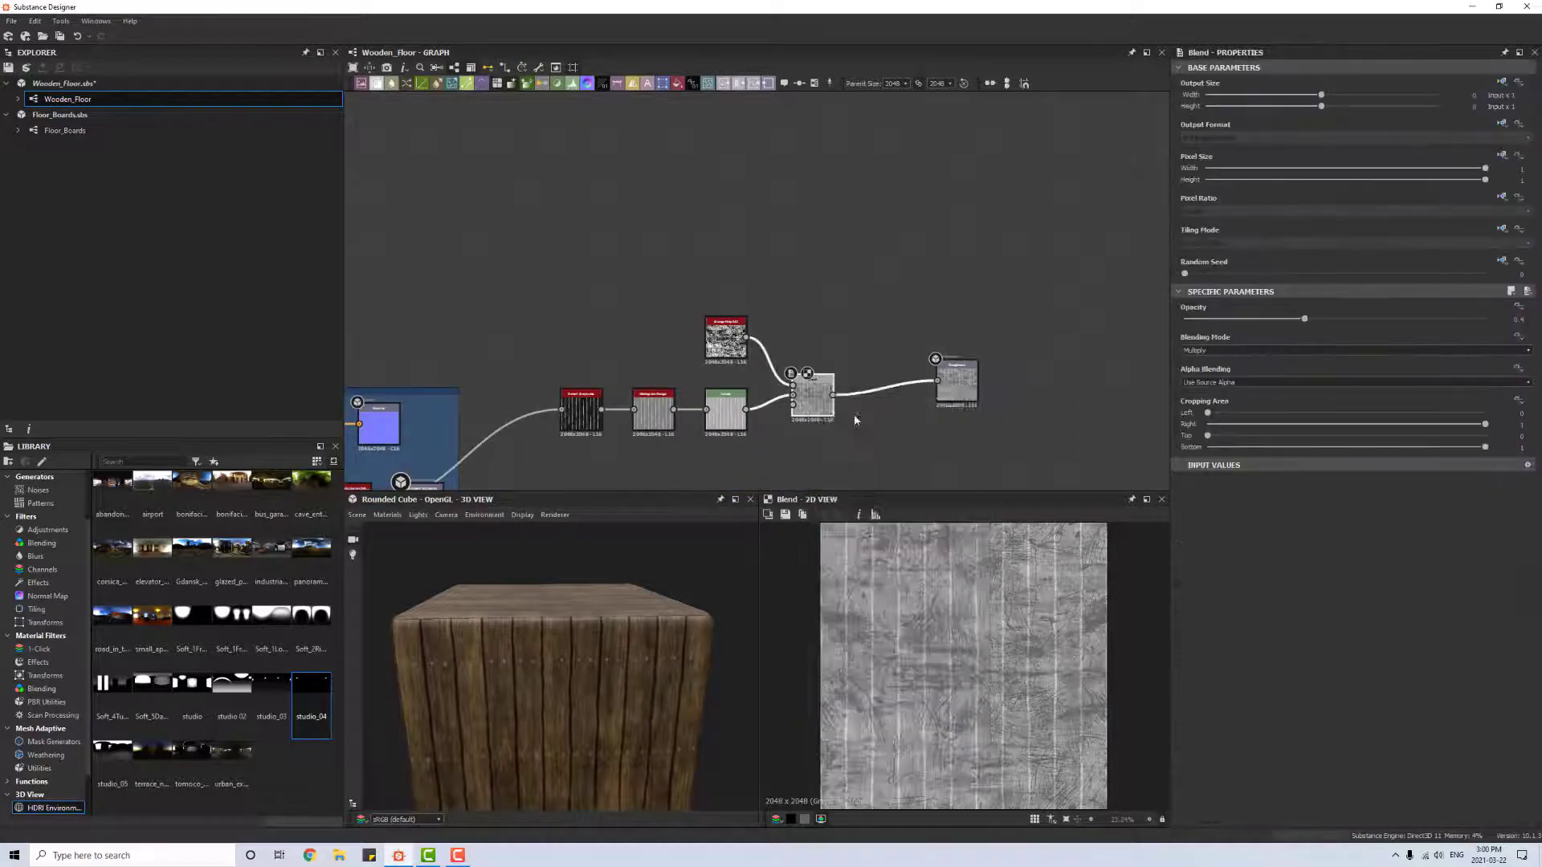
drag(886, 389, 894, 327)
Step: Add a Uniform Color node above the new roughness Blend and feed it into a Grayscale Conversion
click(776, 211)
key(space)
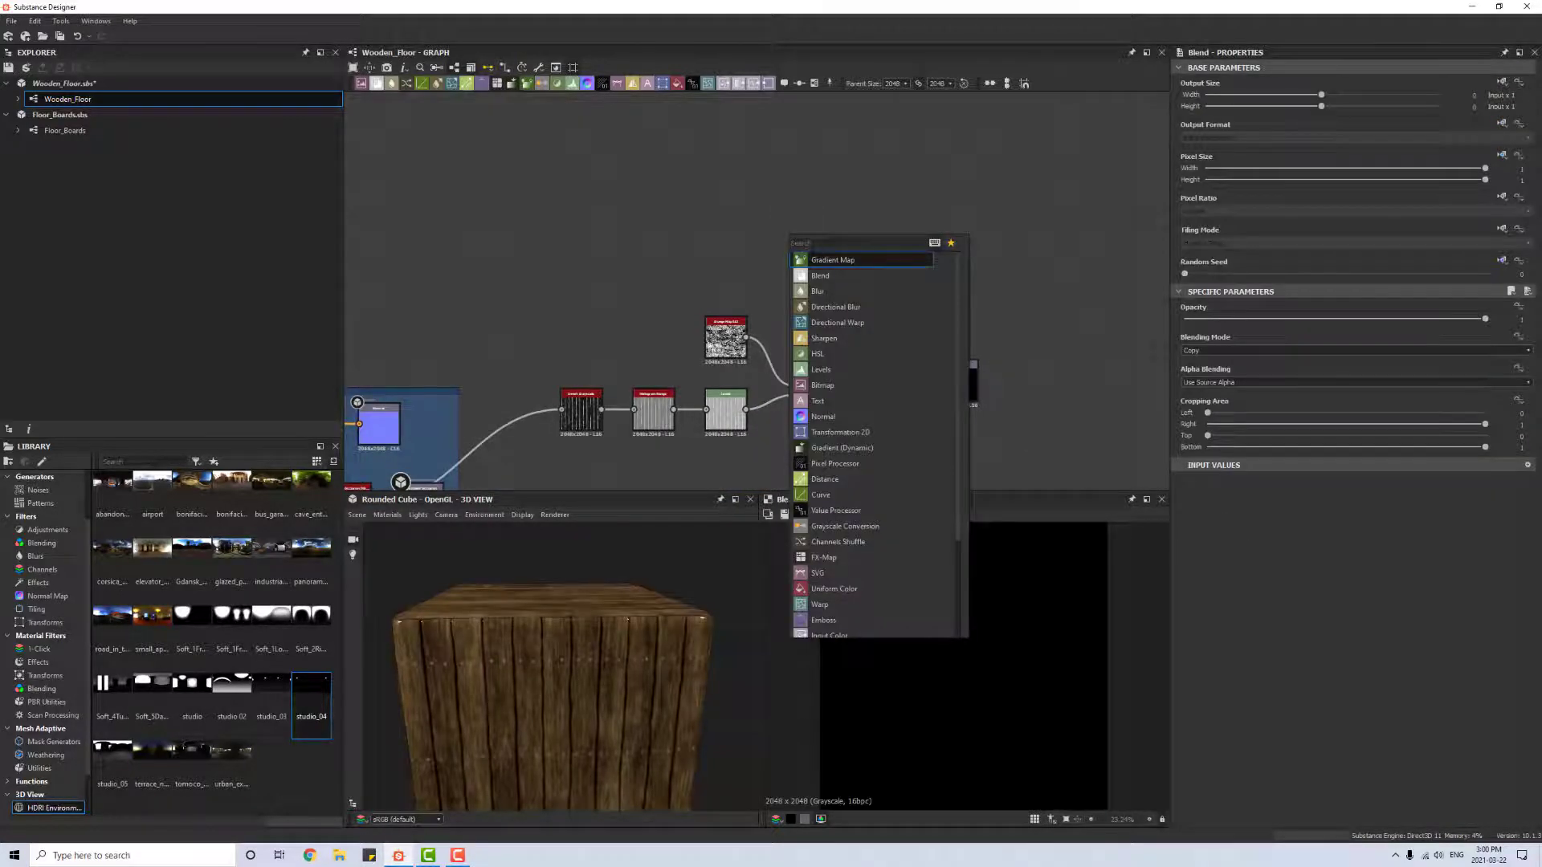
text(uni)
click(843, 262)
drag(776, 255, 755, 261)
key(space)
text(co)
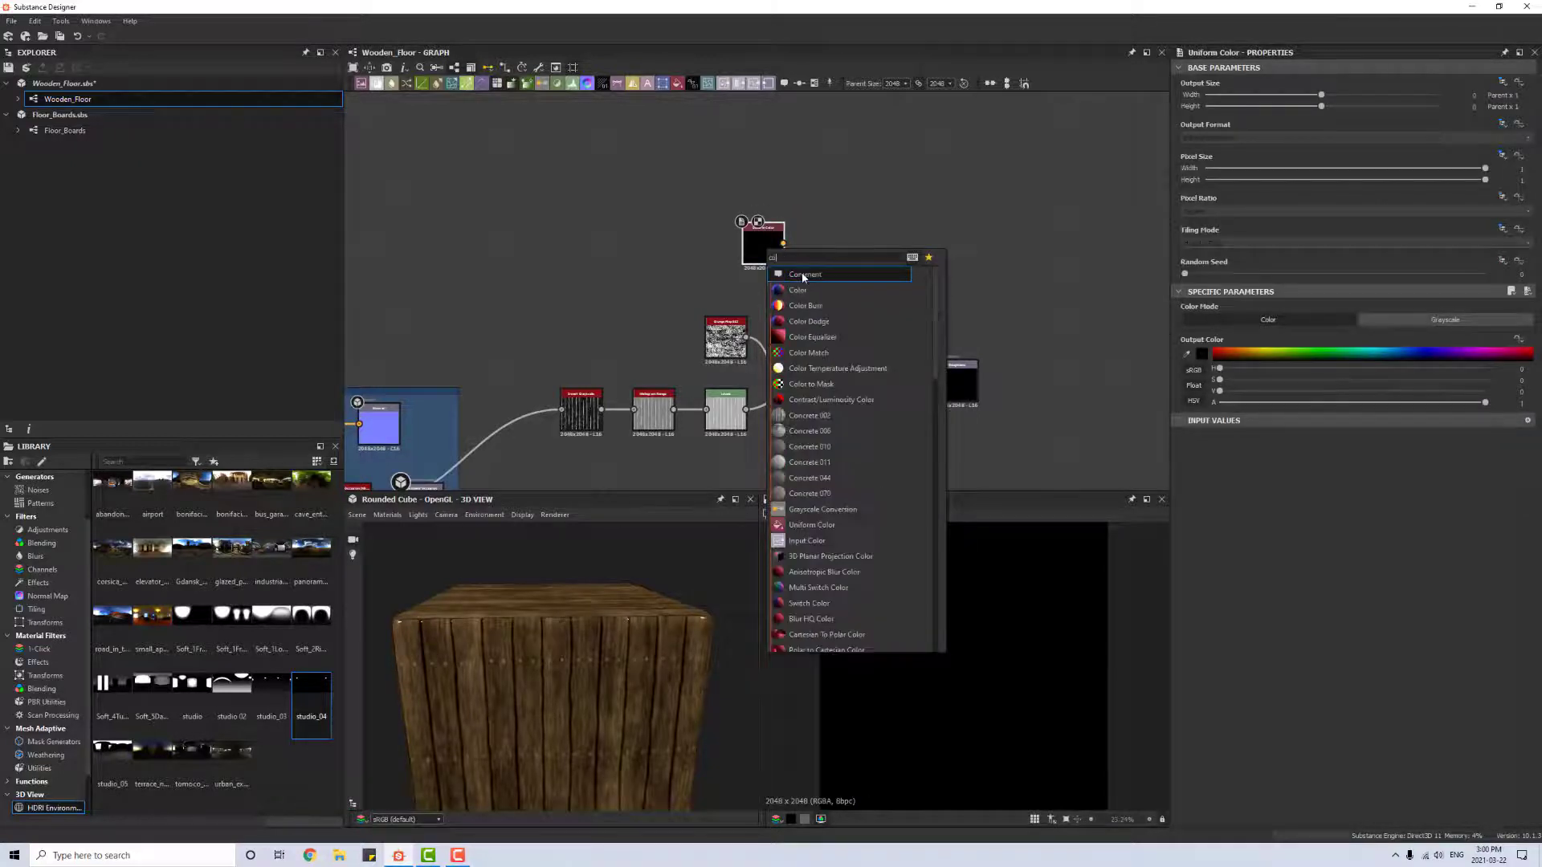
text(nver)
click(820, 278)
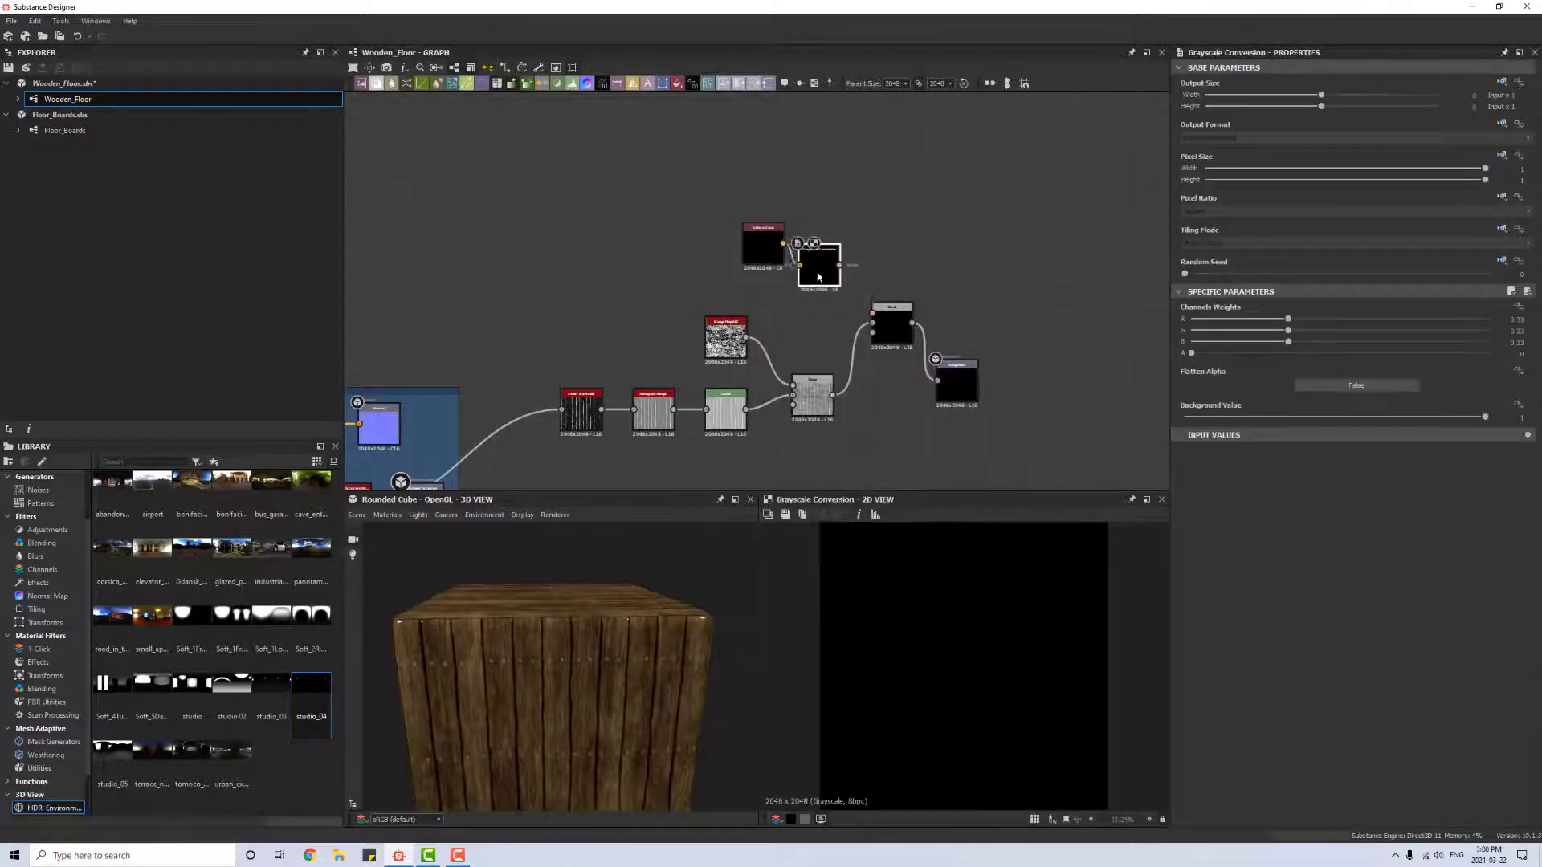
Step: Connect the Grayscale Conversion to the new Blend's foreground and the nail mask to its opacity input, and preview the Blend in 2D
drag(818, 277, 826, 276)
scroll(611, 377, down, 2)
middle_drag(416, 368, 818, 262)
scroll(818, 262, down, 1)
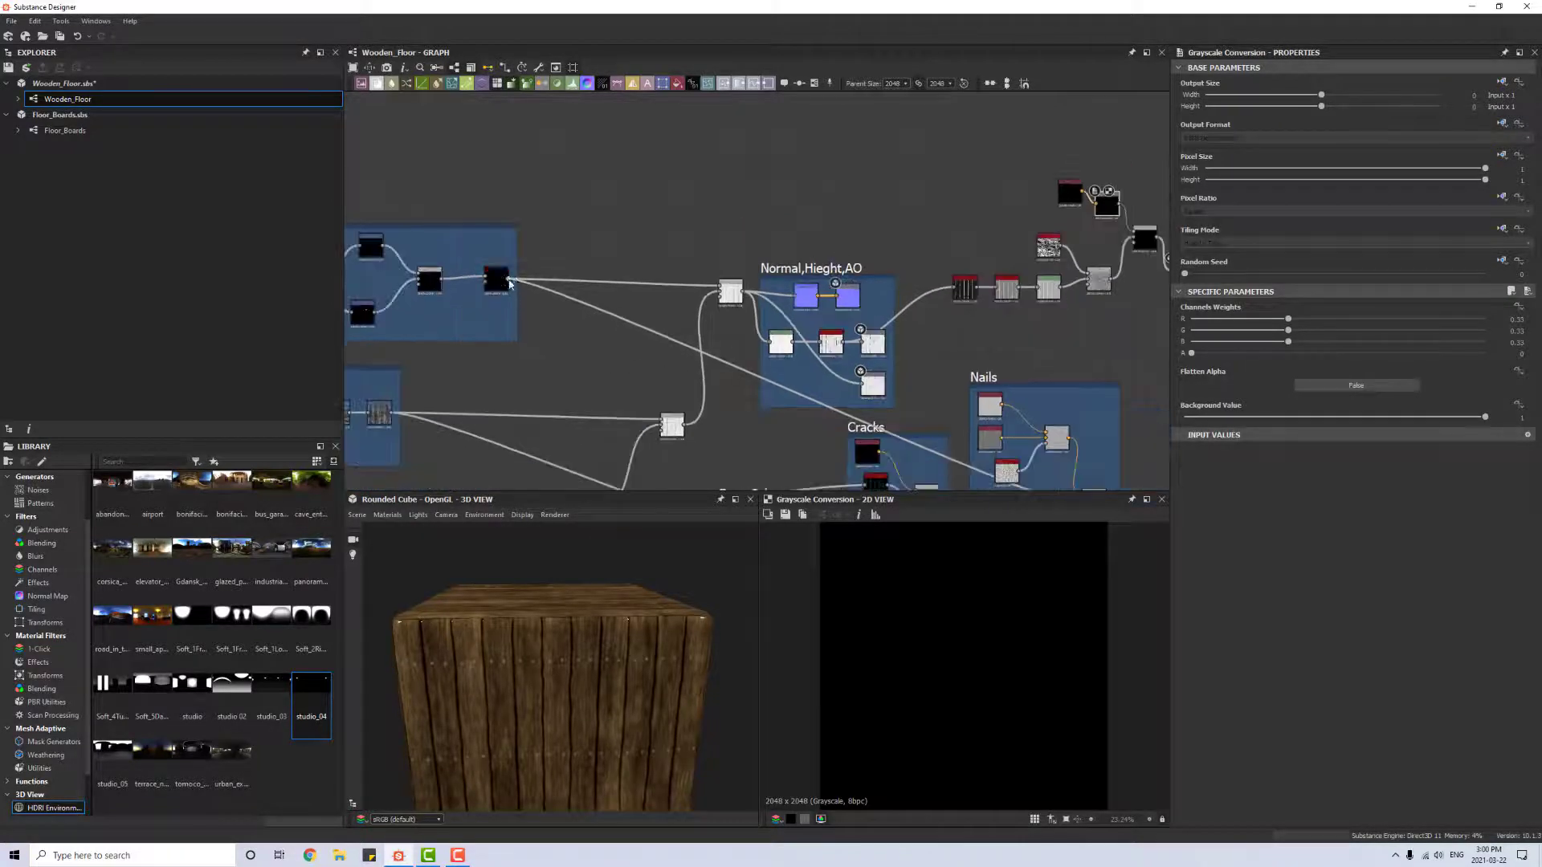
middle_drag(1106, 193, 673, 254)
scroll(673, 254, up, 3)
click(721, 339)
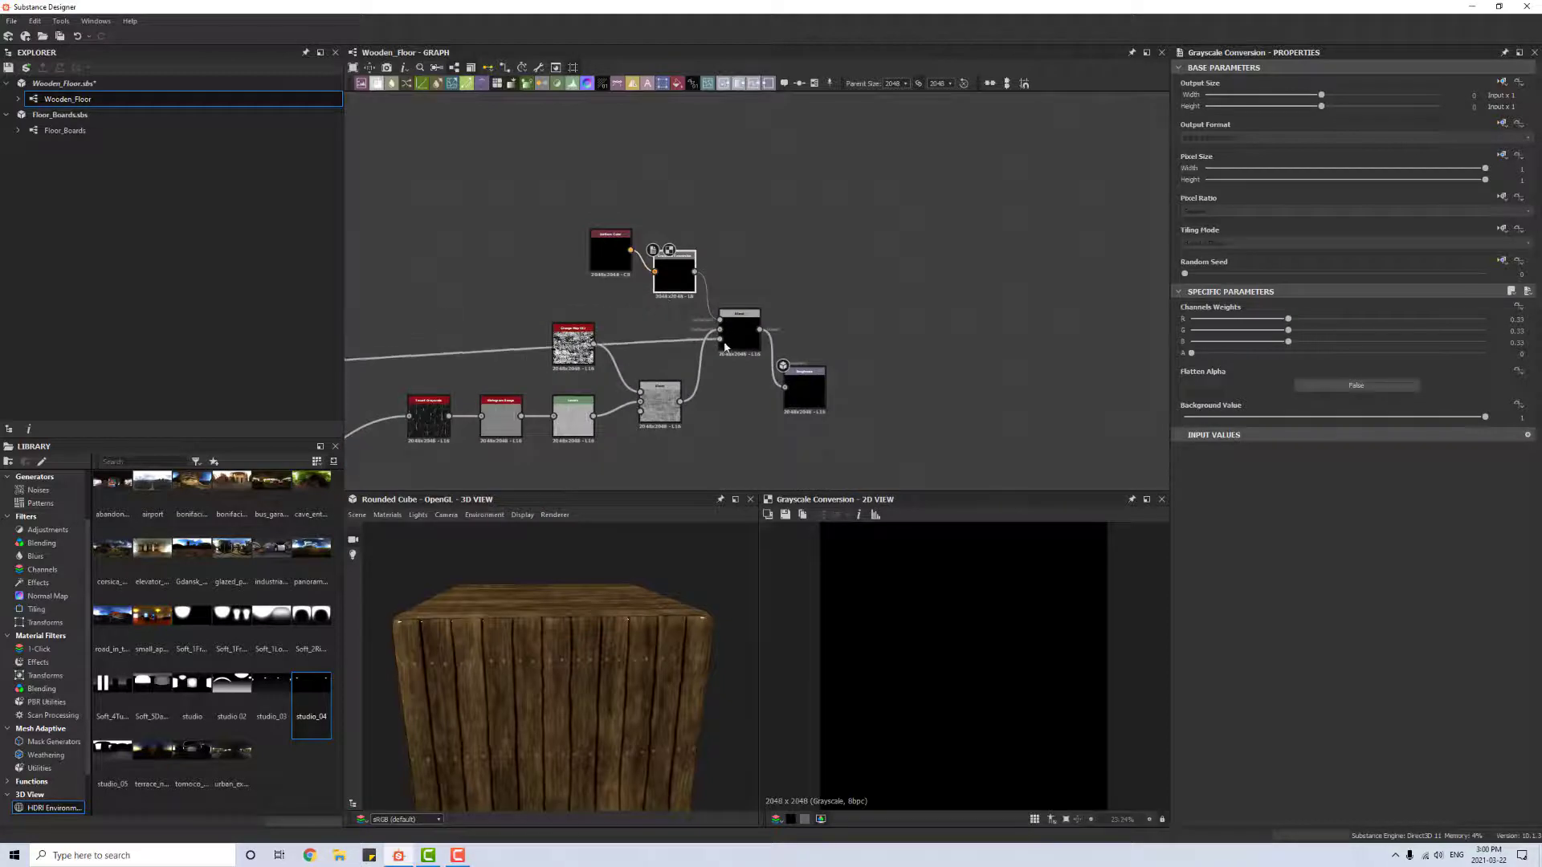
double_click(739, 331)
scroll(1066, 533, up, 4)
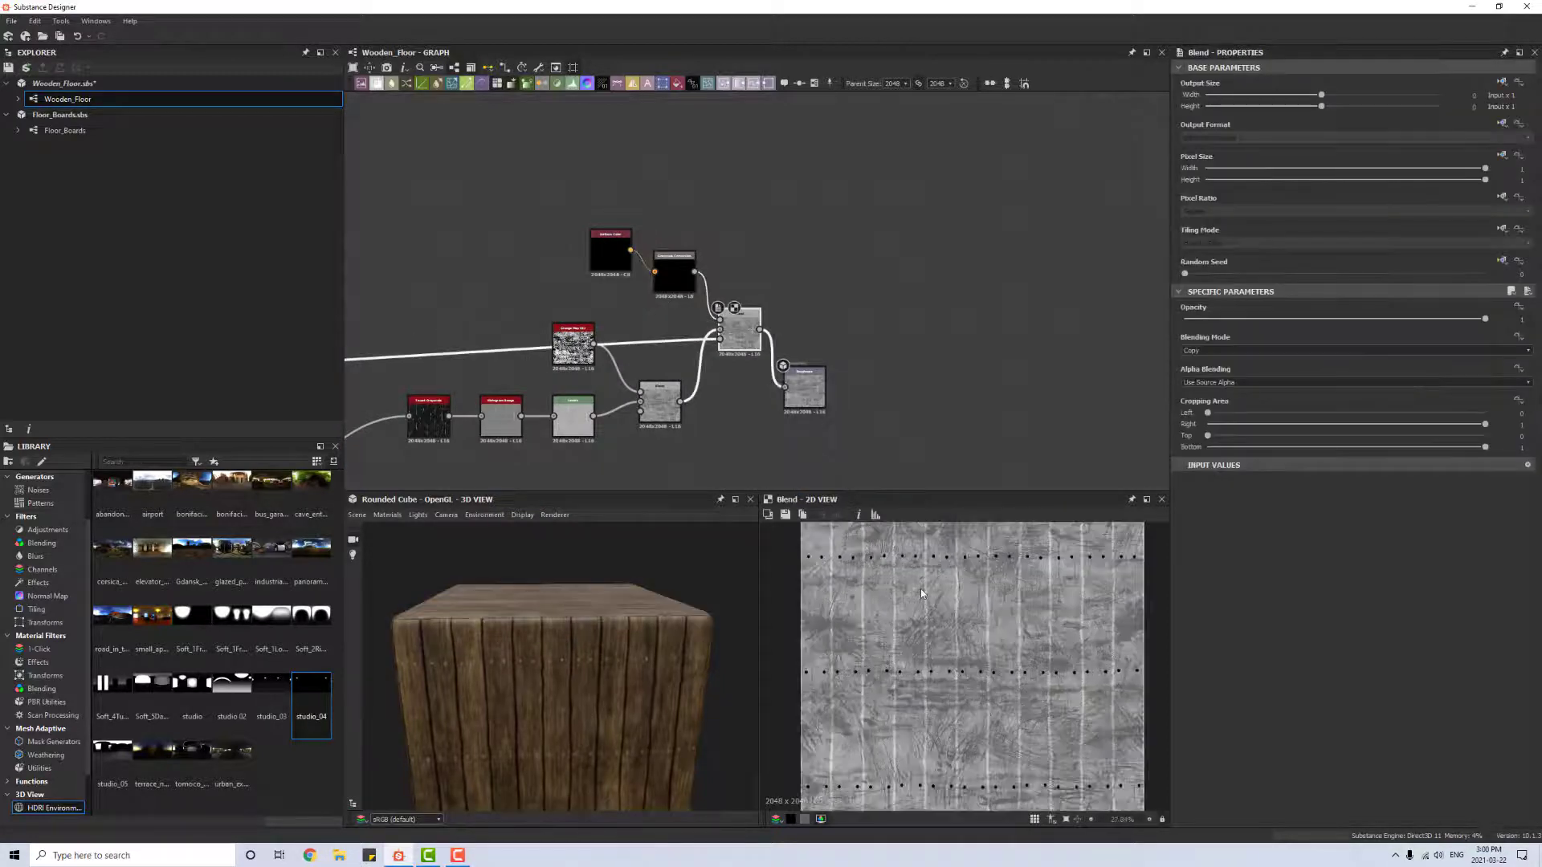
Step: Try Add (Linear Dodge), Multiply and Add Sub as the nail roughness Blend's blending mode, and return it to Copy
click(1199, 351)
click(1201, 361)
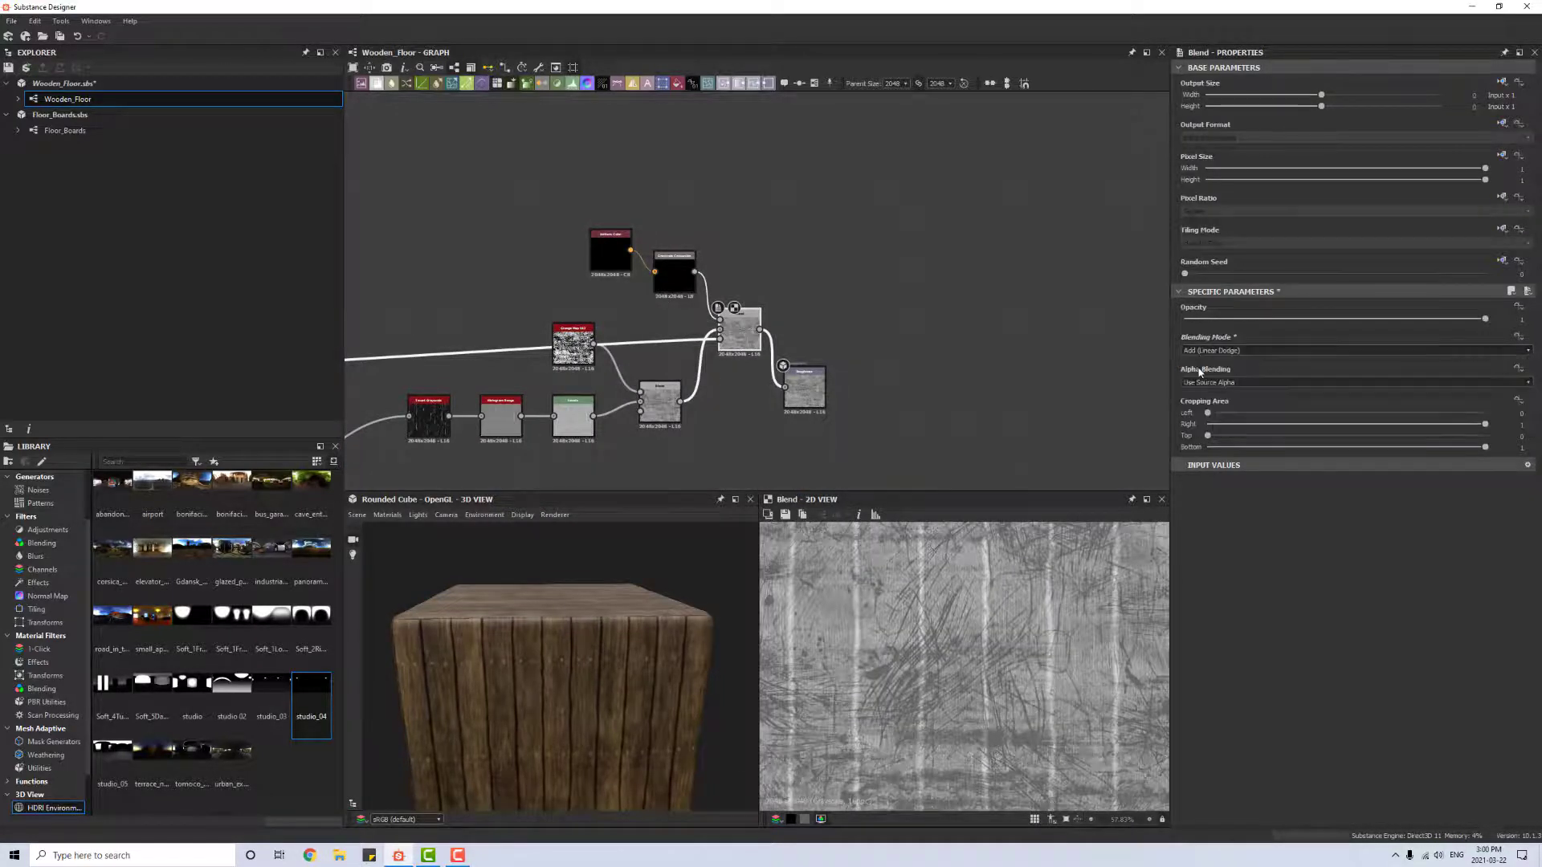
click(1206, 353)
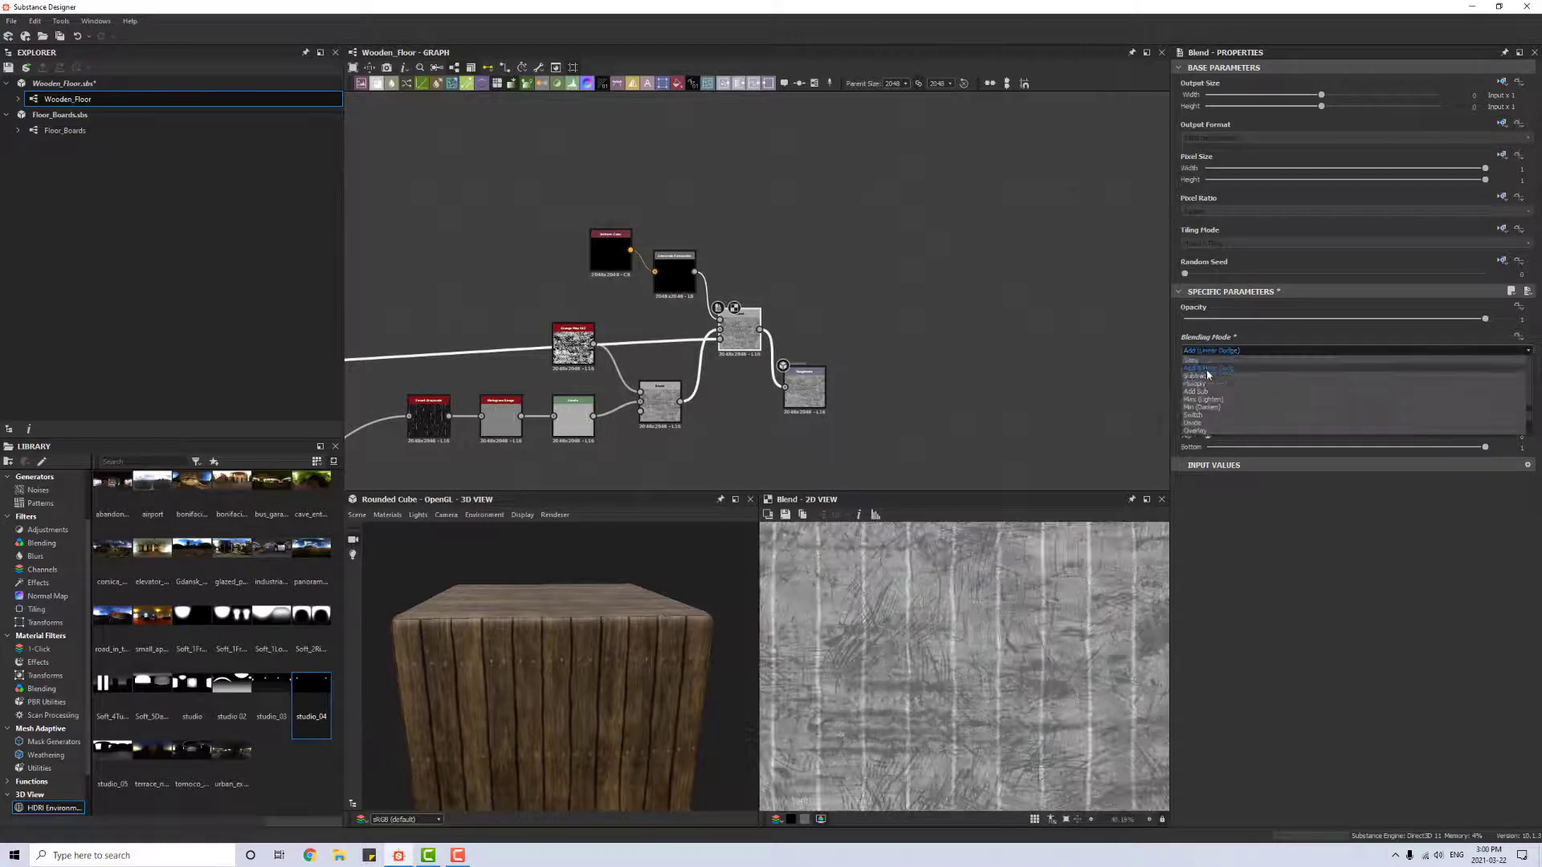
click(1208, 380)
click(1213, 355)
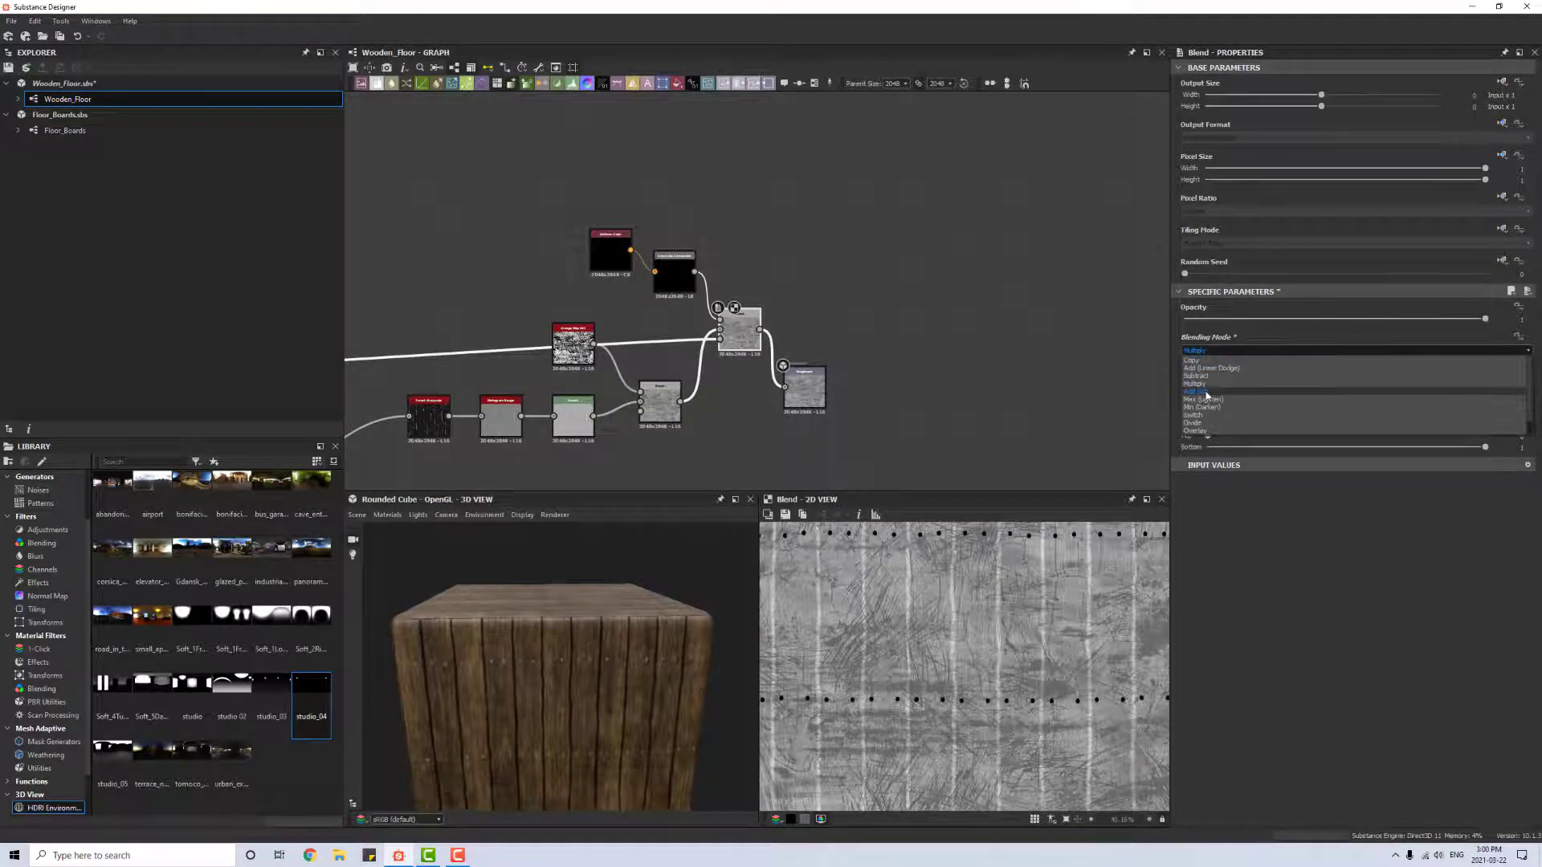
click(1208, 390)
drag(614, 645, 585, 567)
scroll(602, 653, up, 5)
click(1196, 350)
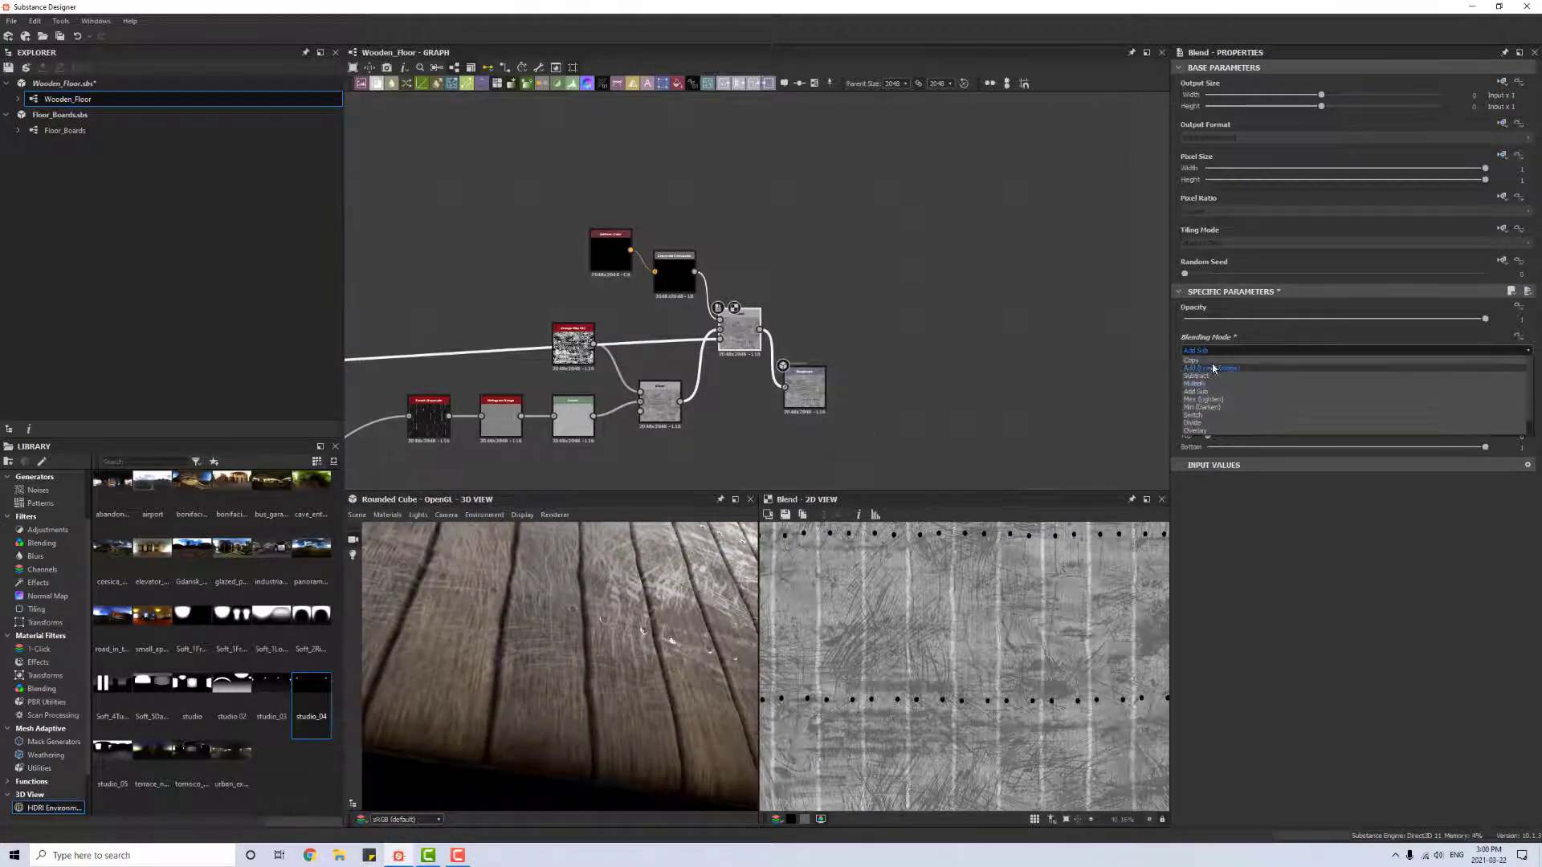
click(1213, 361)
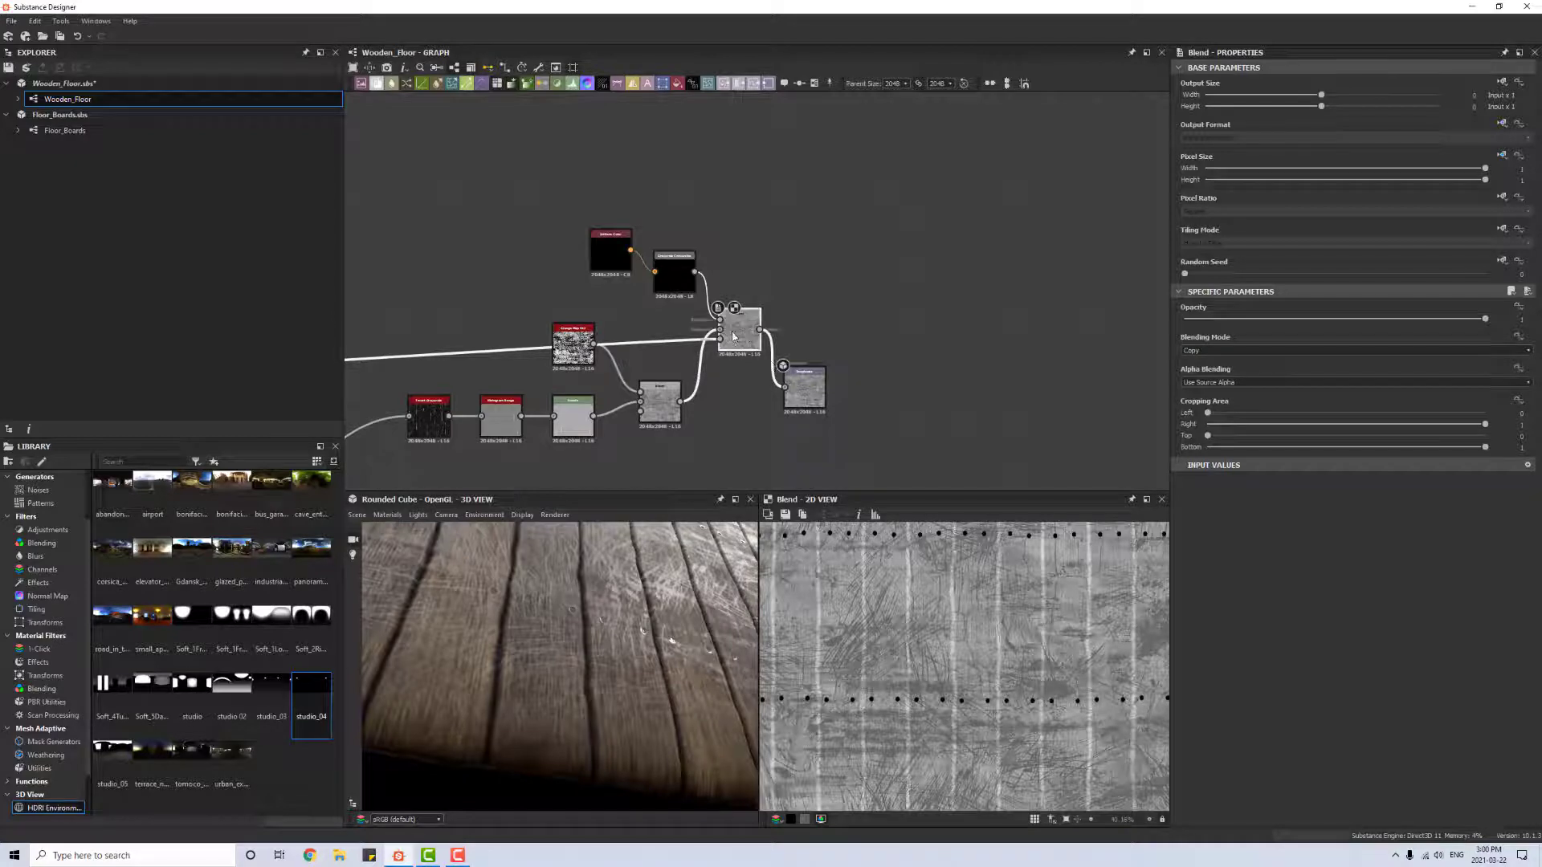
Step: Inspect the nails' roughness and reflections on the cube from several angles and distances
scroll(922, 638, down, 5)
scroll(923, 640, up, 3)
mouse_move(587, 634)
mouse_down()
mouse_move(613, 648)
mouse_move(586, 606)
mouse_up()
scroll(604, 638, down, 5)
scroll(771, 261, down, 3)
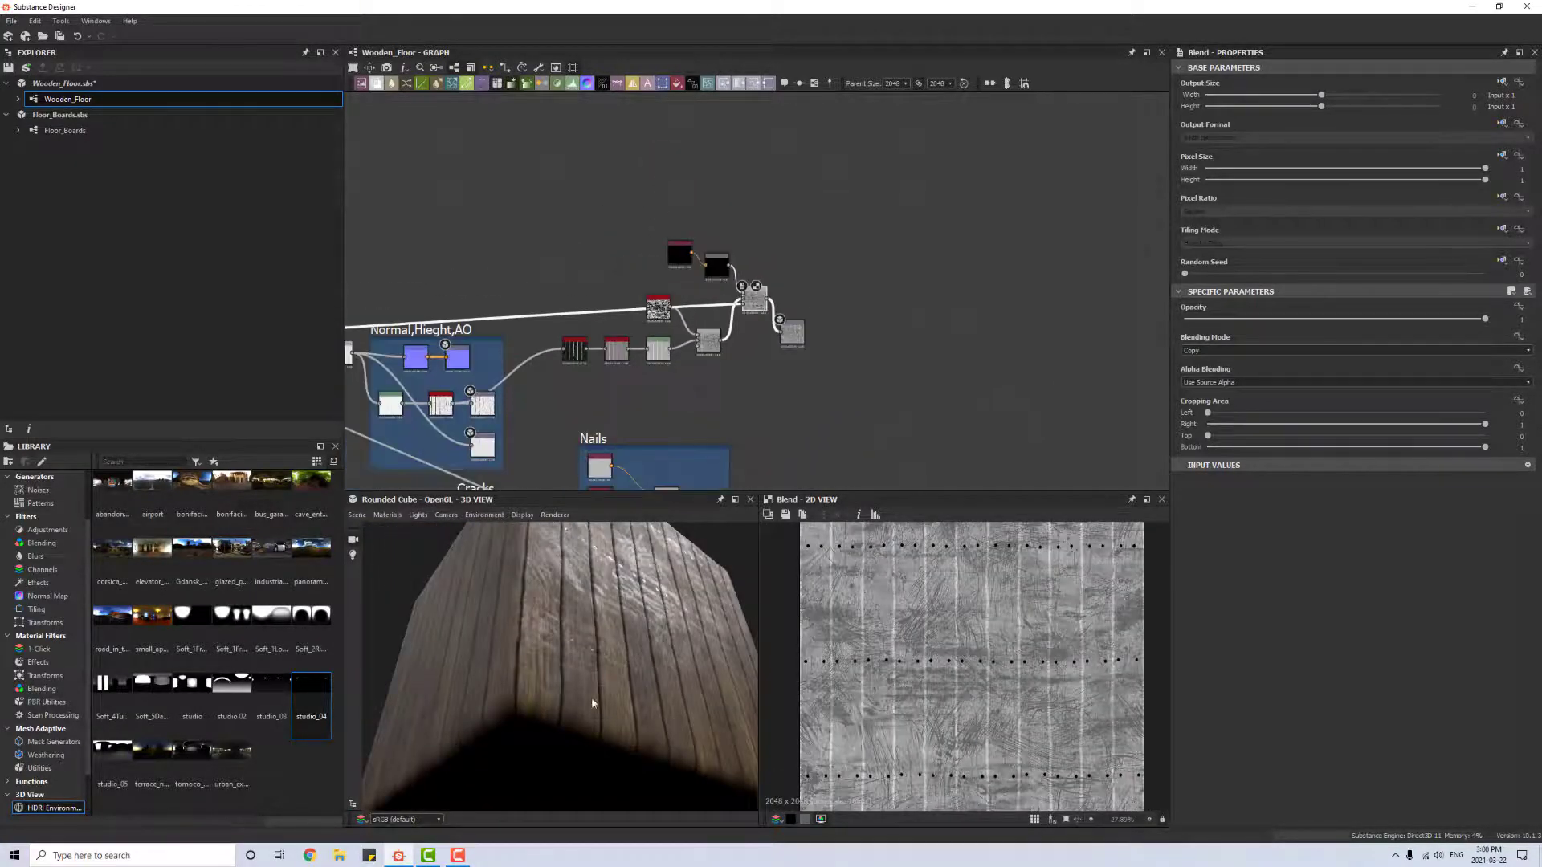
drag(592, 699, 550, 732)
scroll(549, 730, down, 2)
Step: Darken the Nails frame's two Uniform Colors, the lower to a value of about 0.12 and the upper to about 0.54
middle_drag(658, 444, 674, 229)
scroll(682, 361, up, 4)
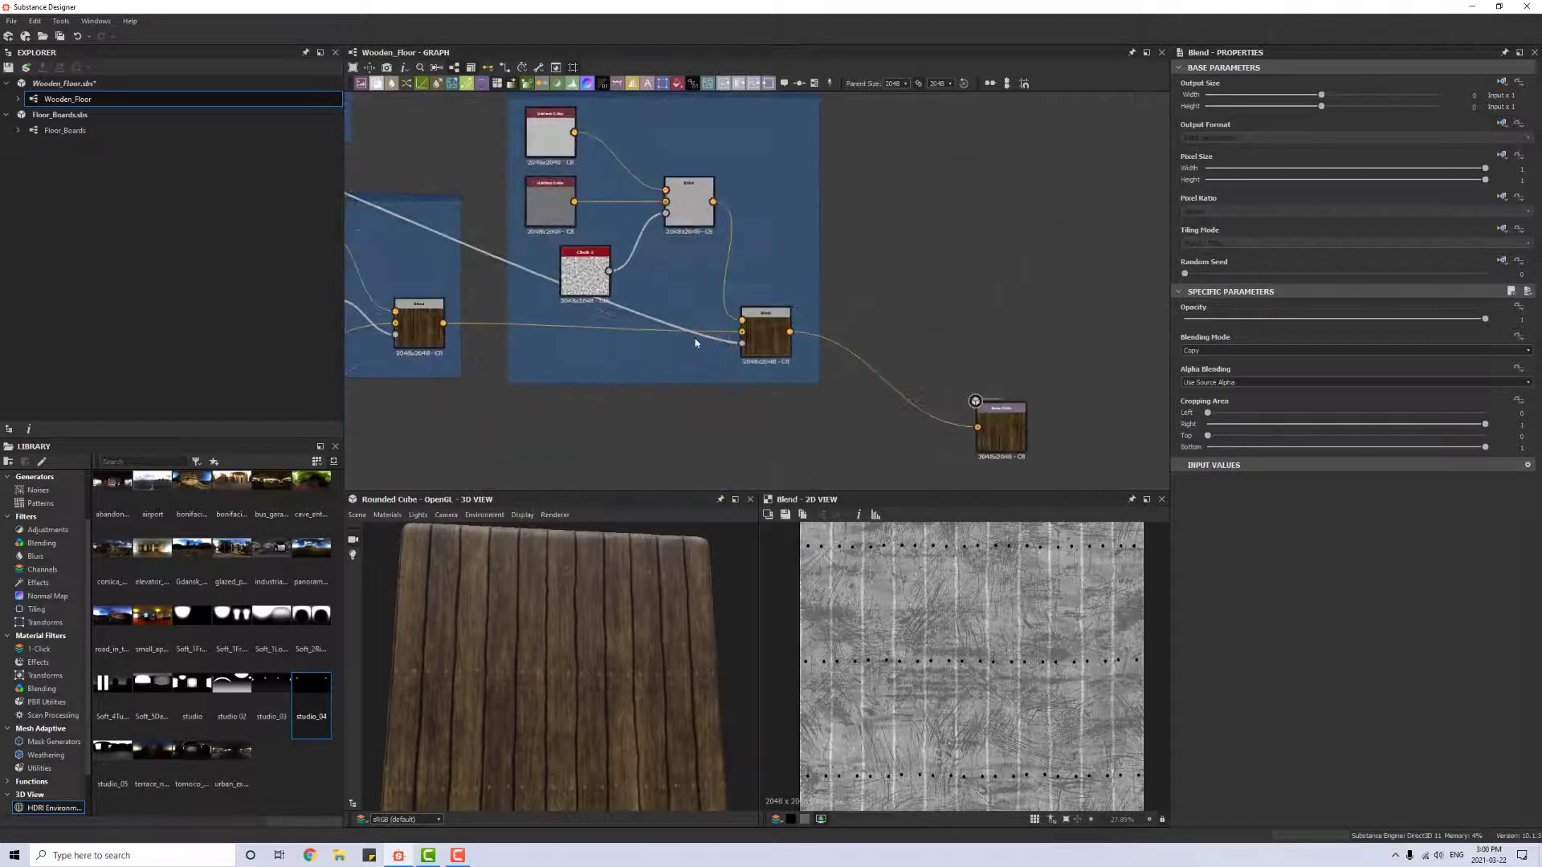
scroll(693, 196, up, 3)
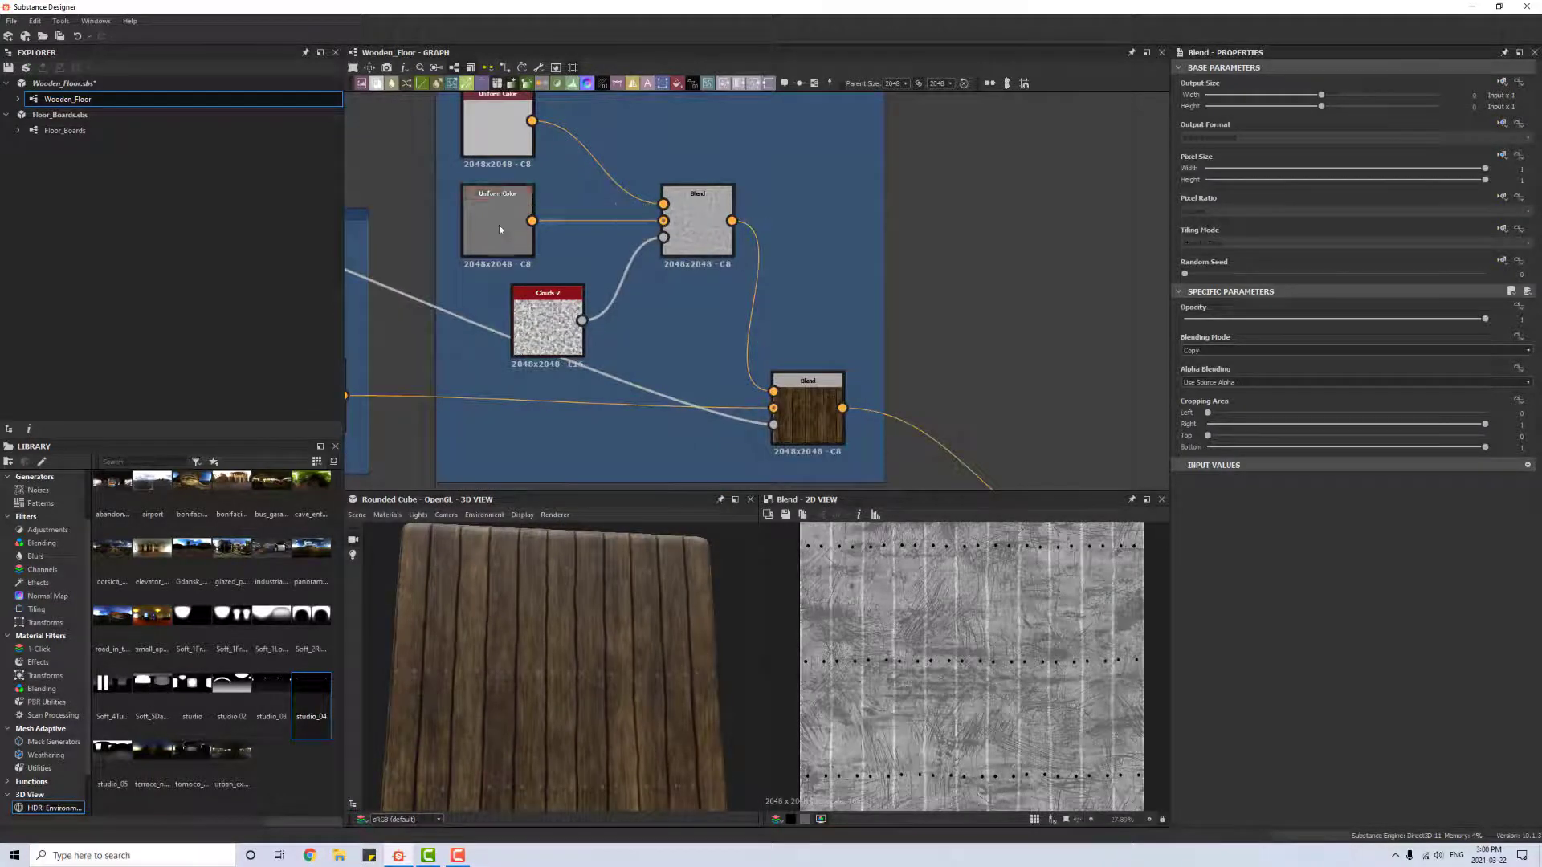
click(498, 225)
drag(1345, 395, 1251, 395)
click(511, 137)
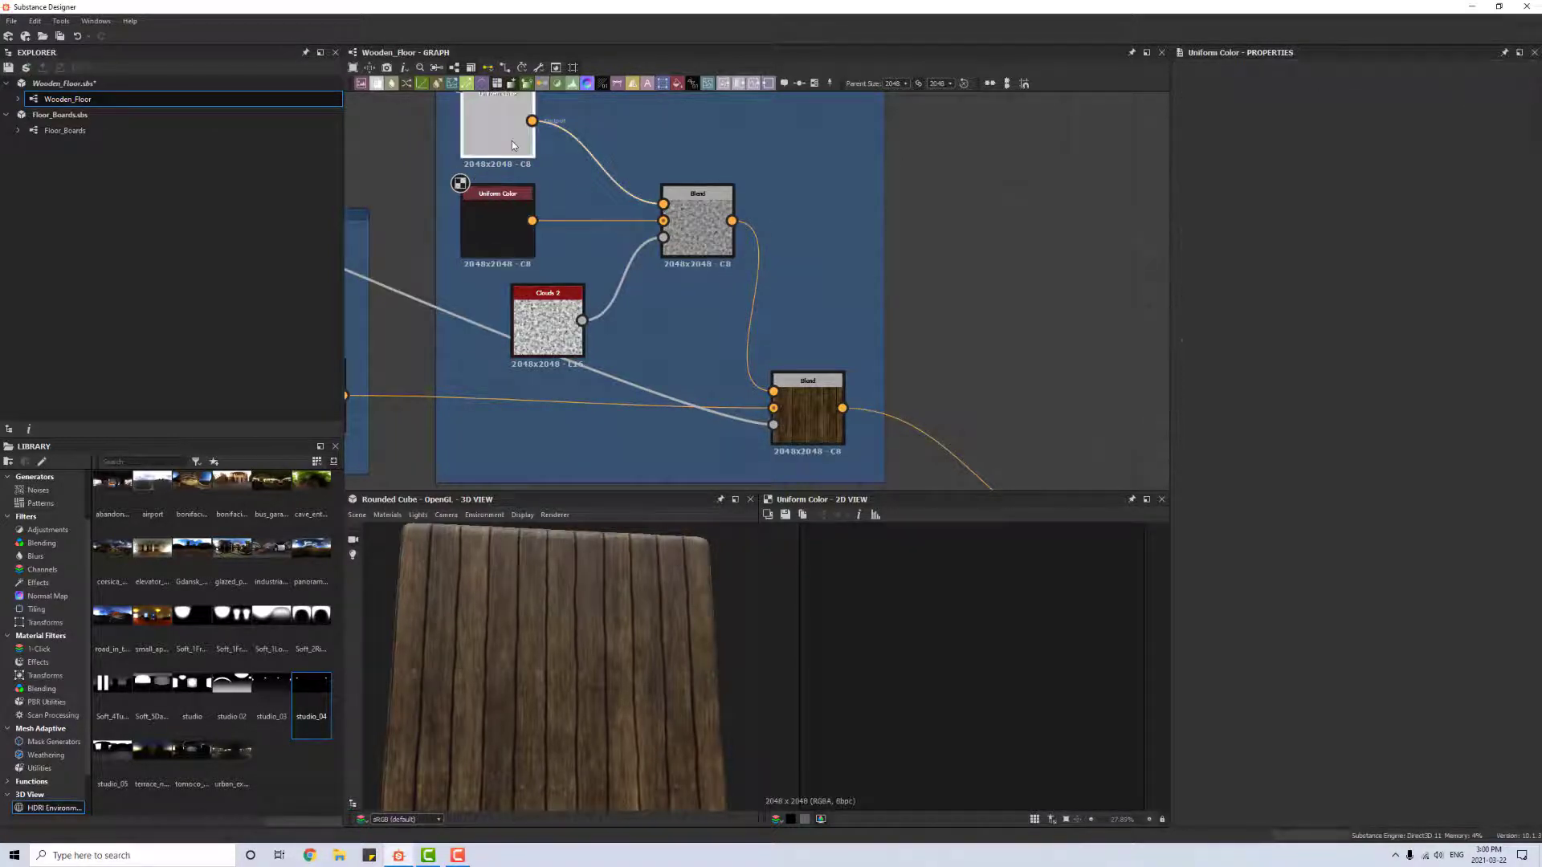
drag(1412, 394, 1363, 400)
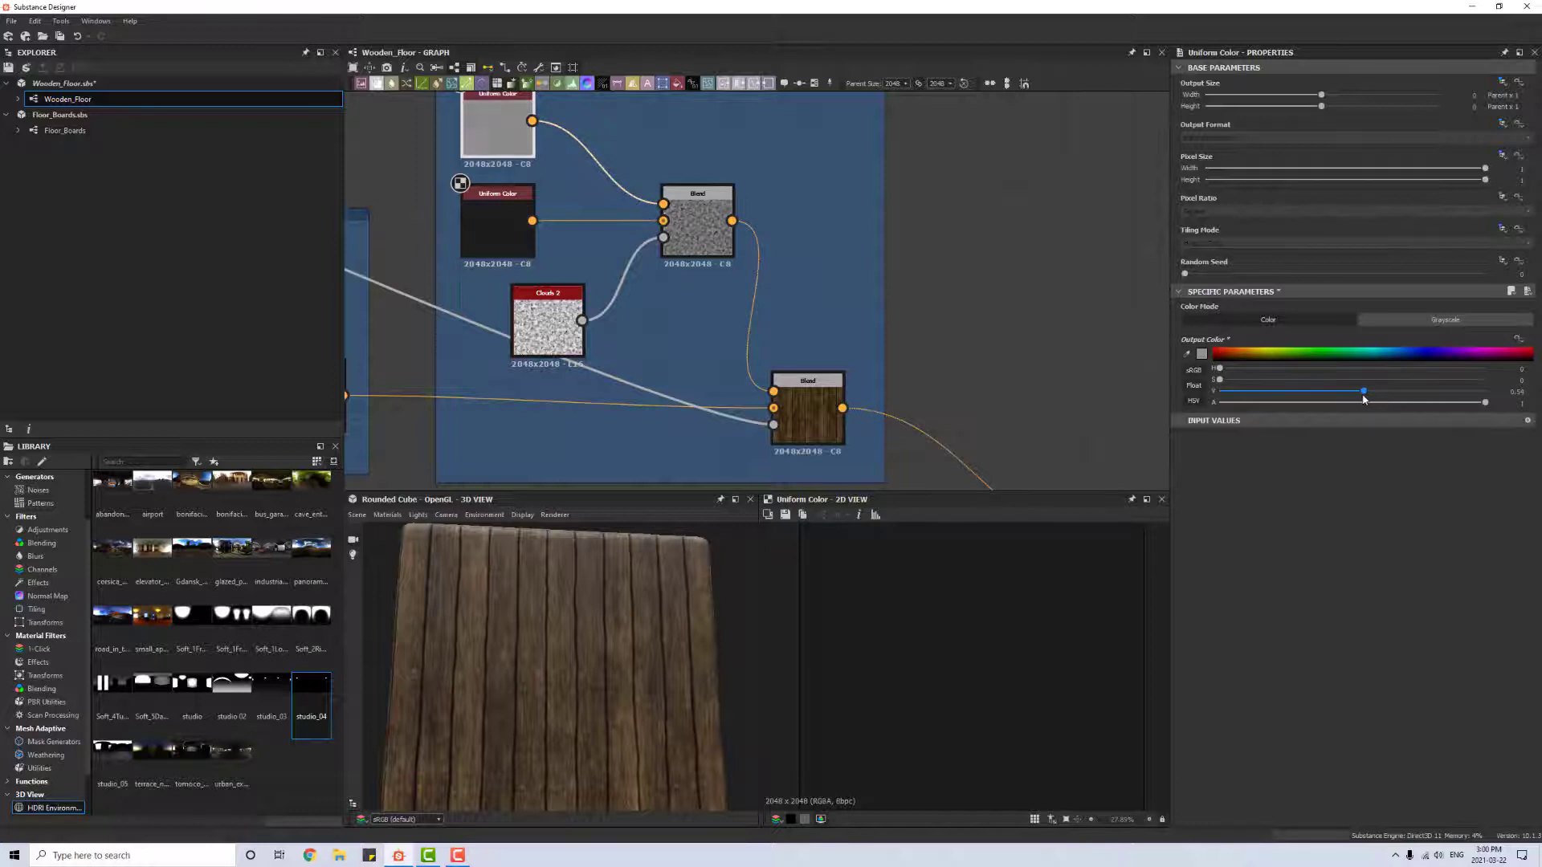
drag(599, 681, 585, 716)
scroll(609, 666, up, 5)
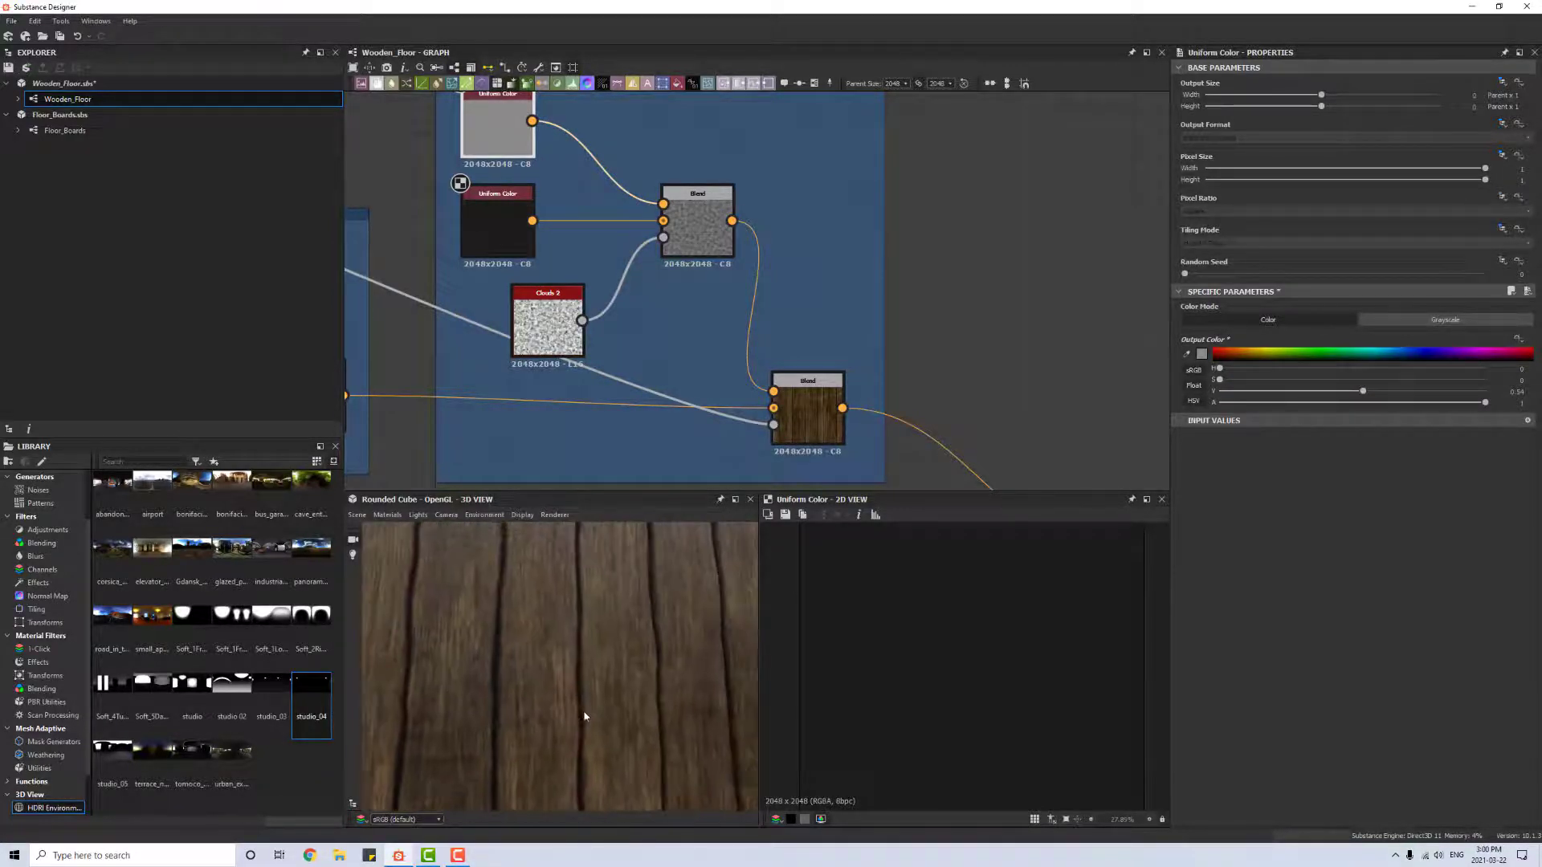
Step: Try Add (Linear Dodge) and Subtract as the blending mode of the Blend that lays the nail color over the wood
click(804, 411)
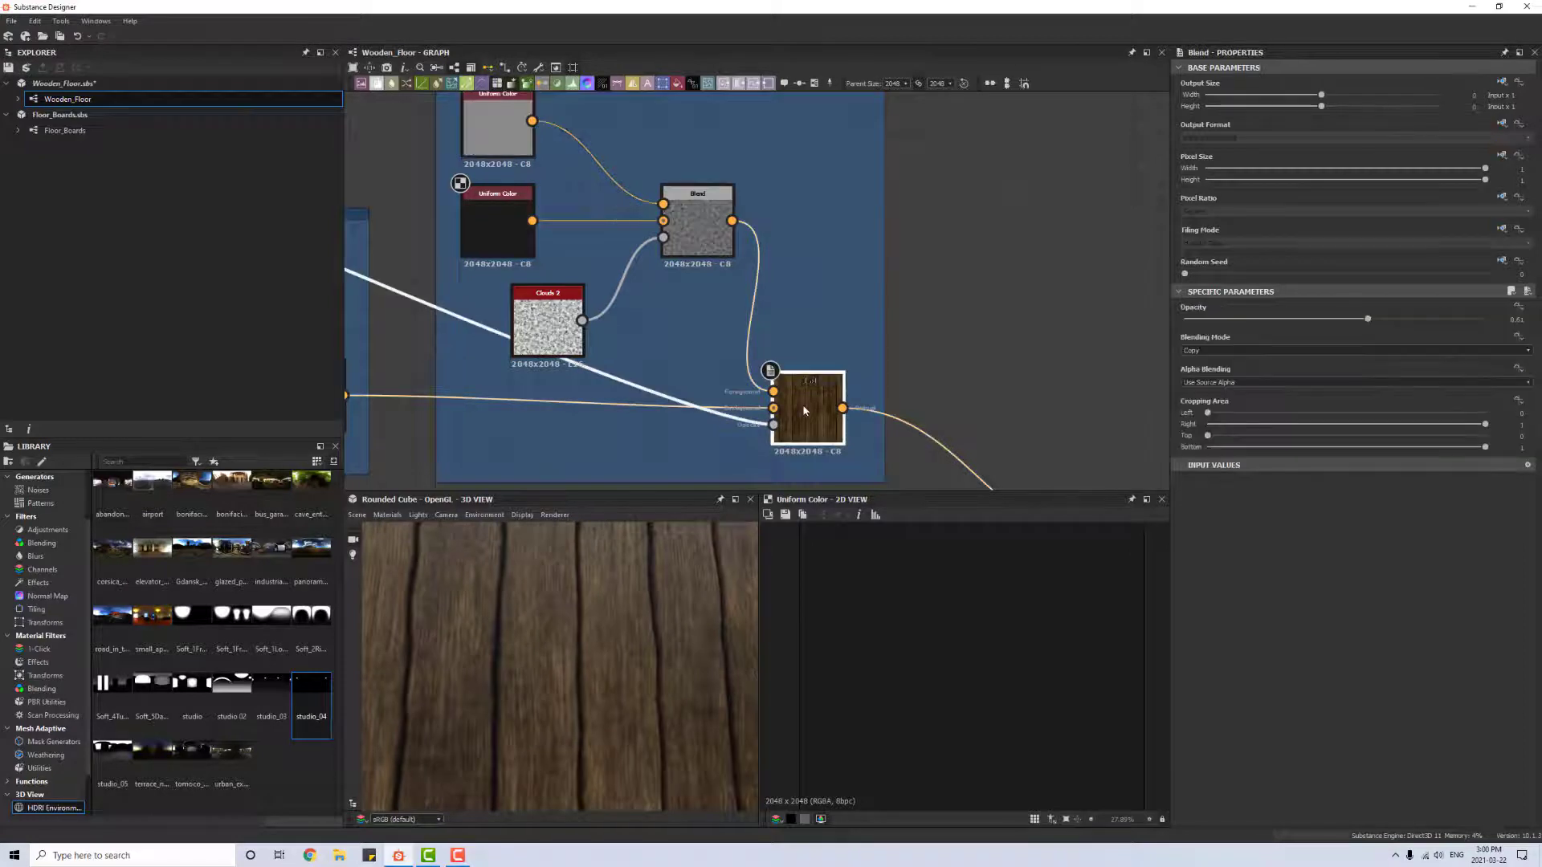
double_click(817, 415)
click(1209, 351)
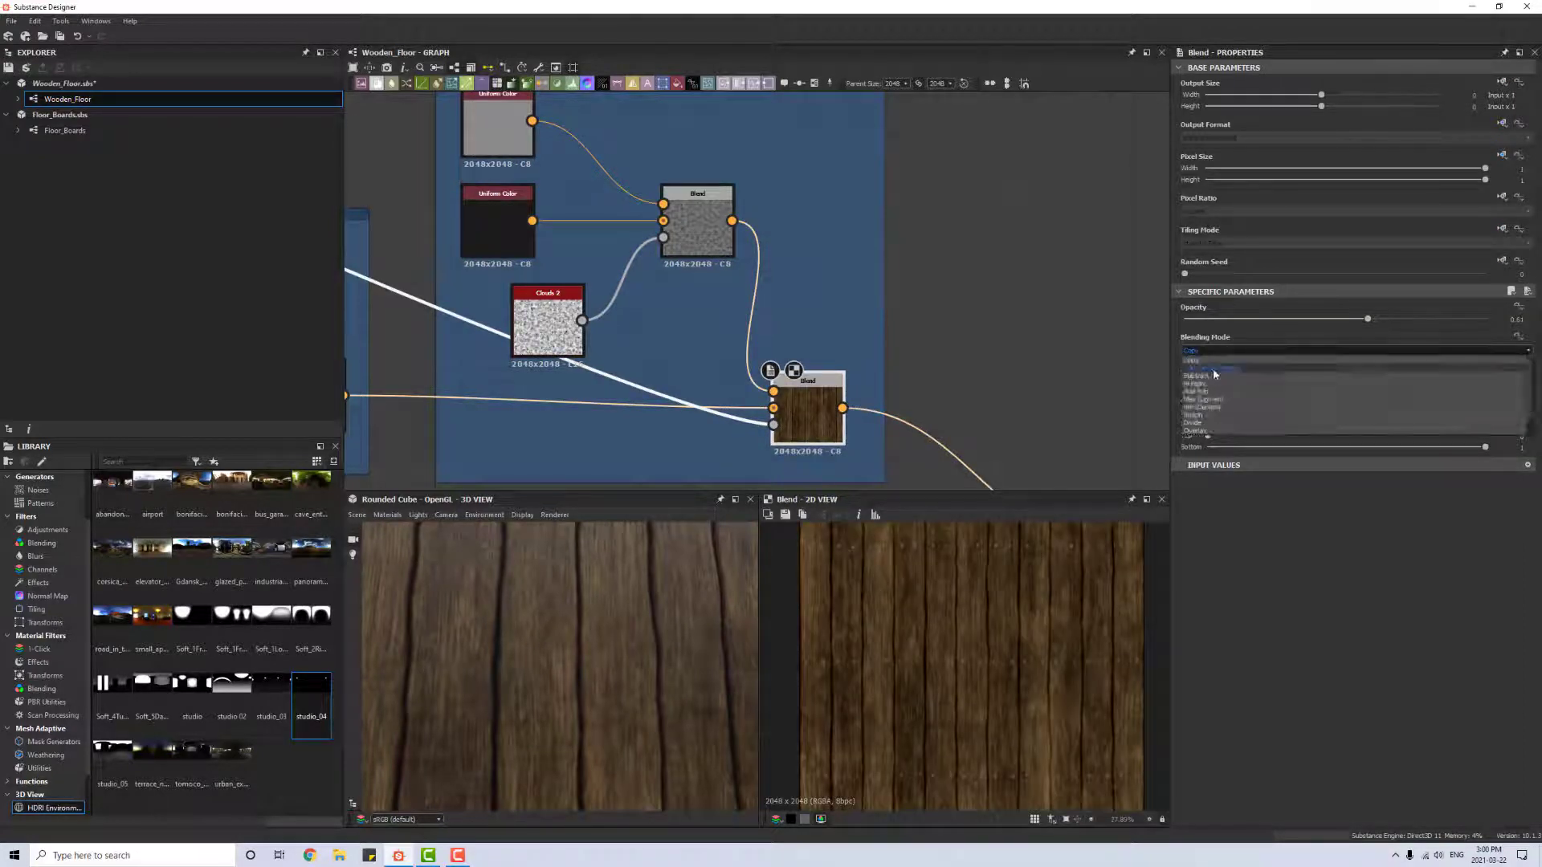
click(1213, 368)
click(1209, 351)
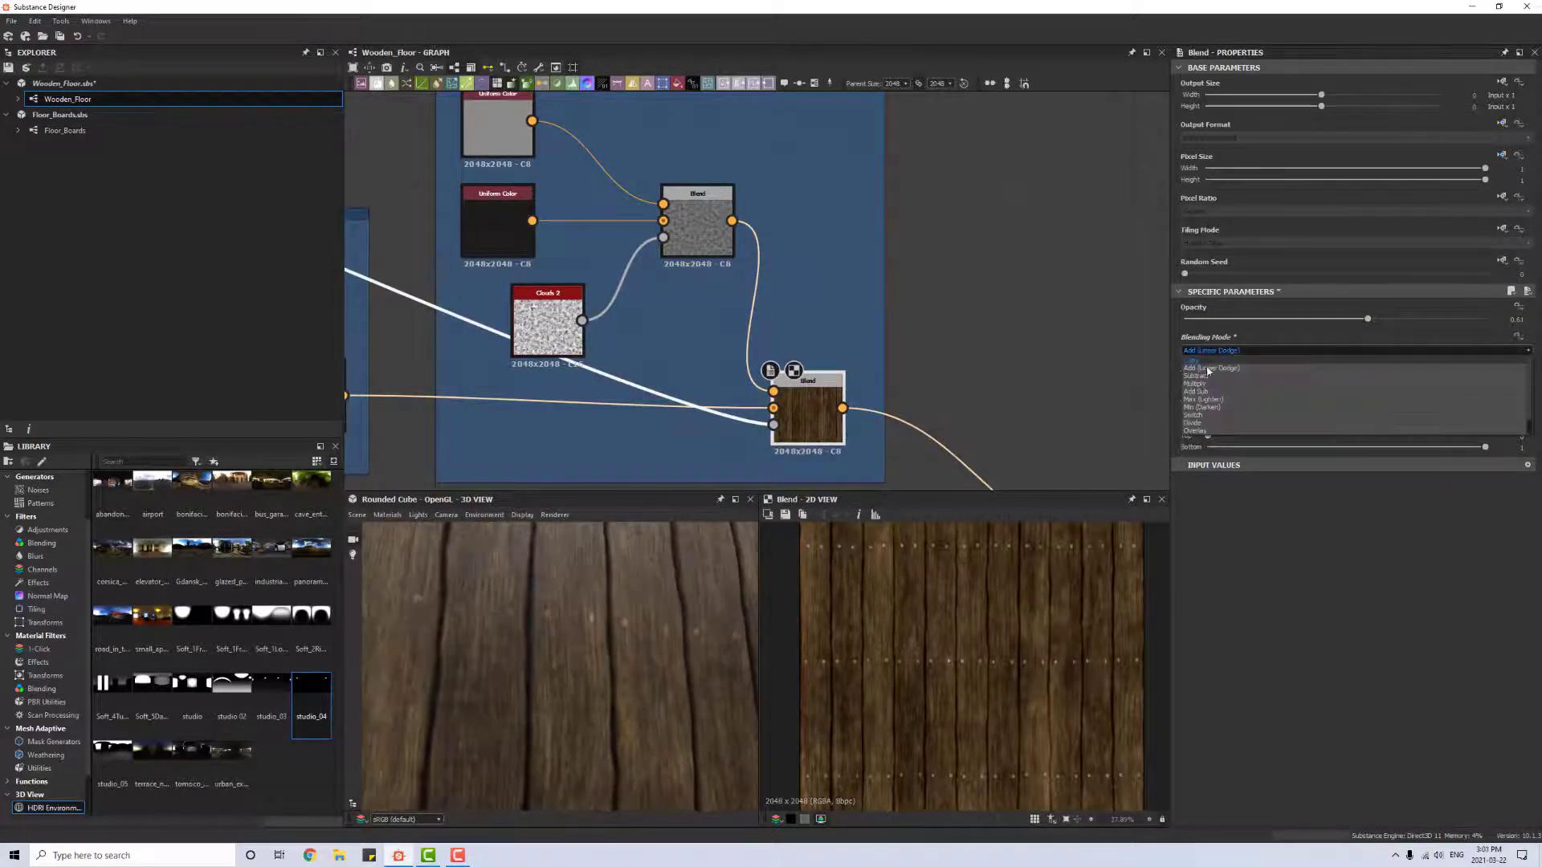
click(1218, 358)
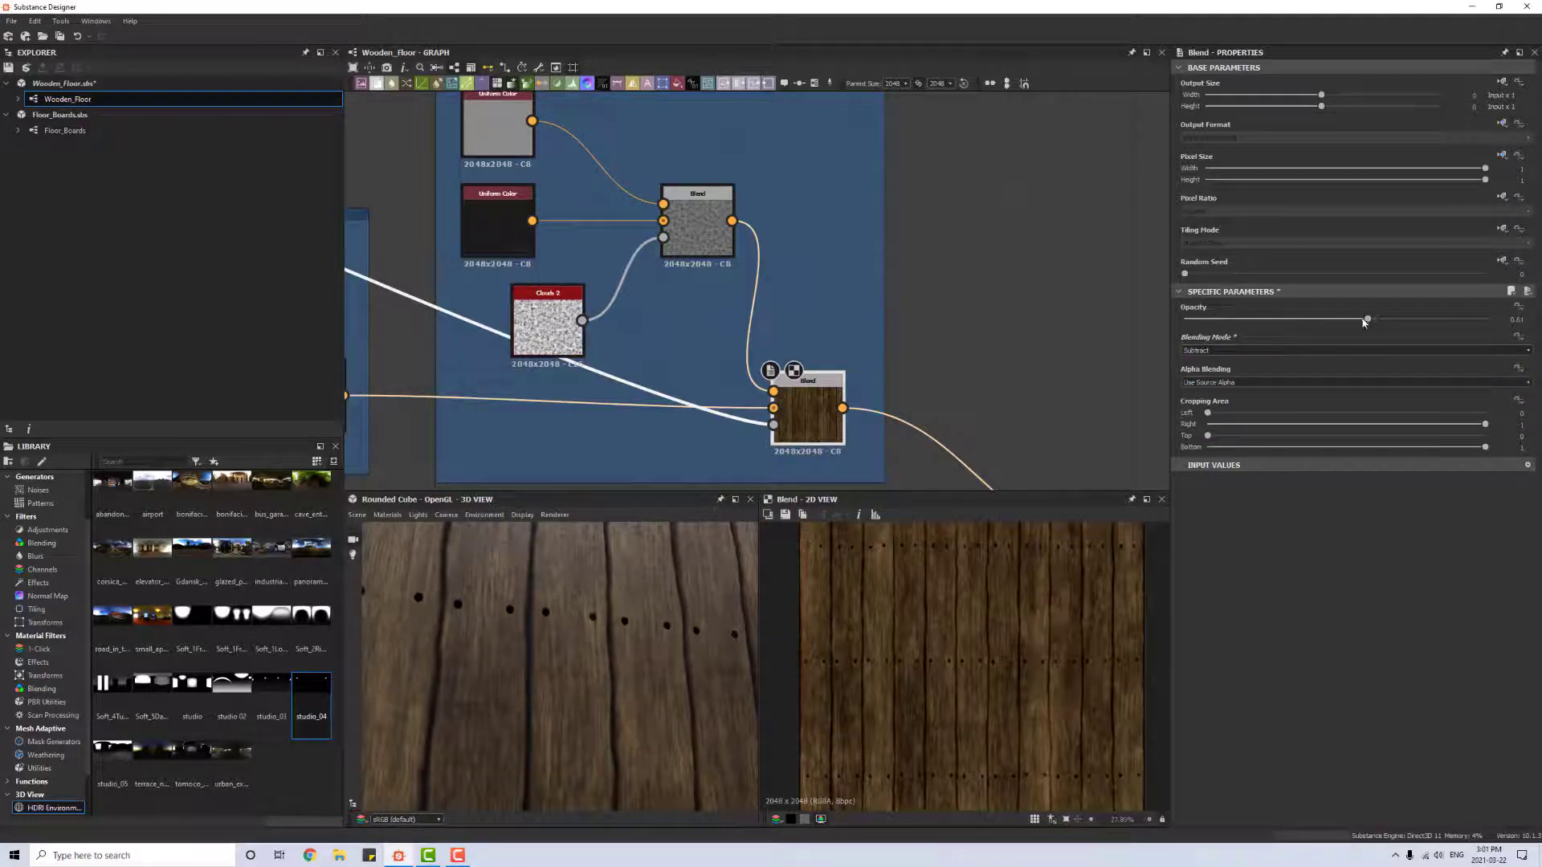
Step: Set the nail-over-wood Blend's opacity to about 0.36 and, after trying Multiply, restore Copy mode and inspect the nails up close
drag(1368, 320, 1258, 330)
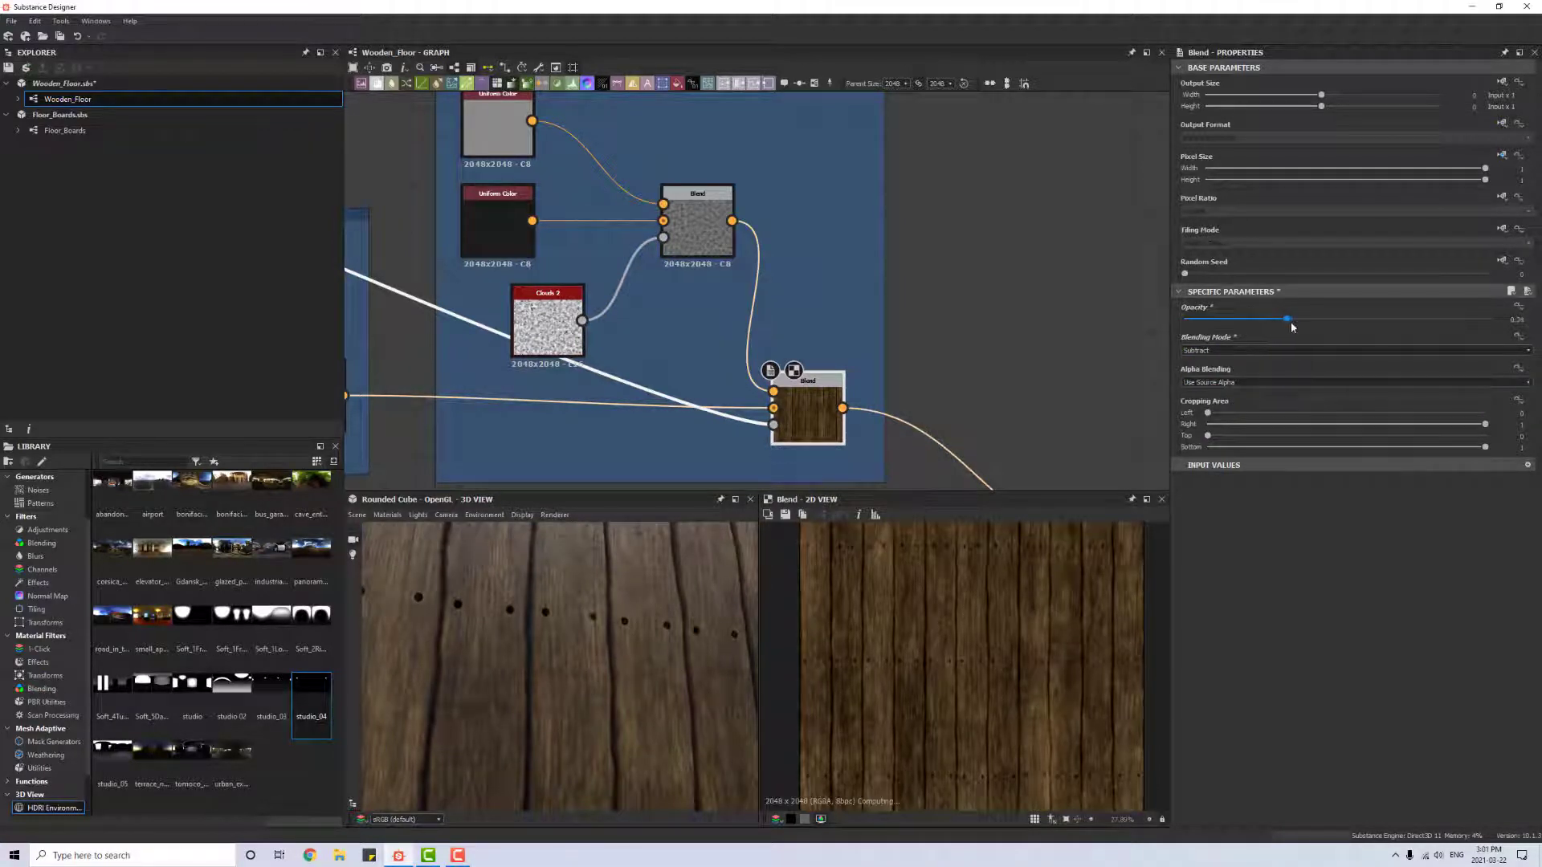
click(1272, 351)
click(1221, 384)
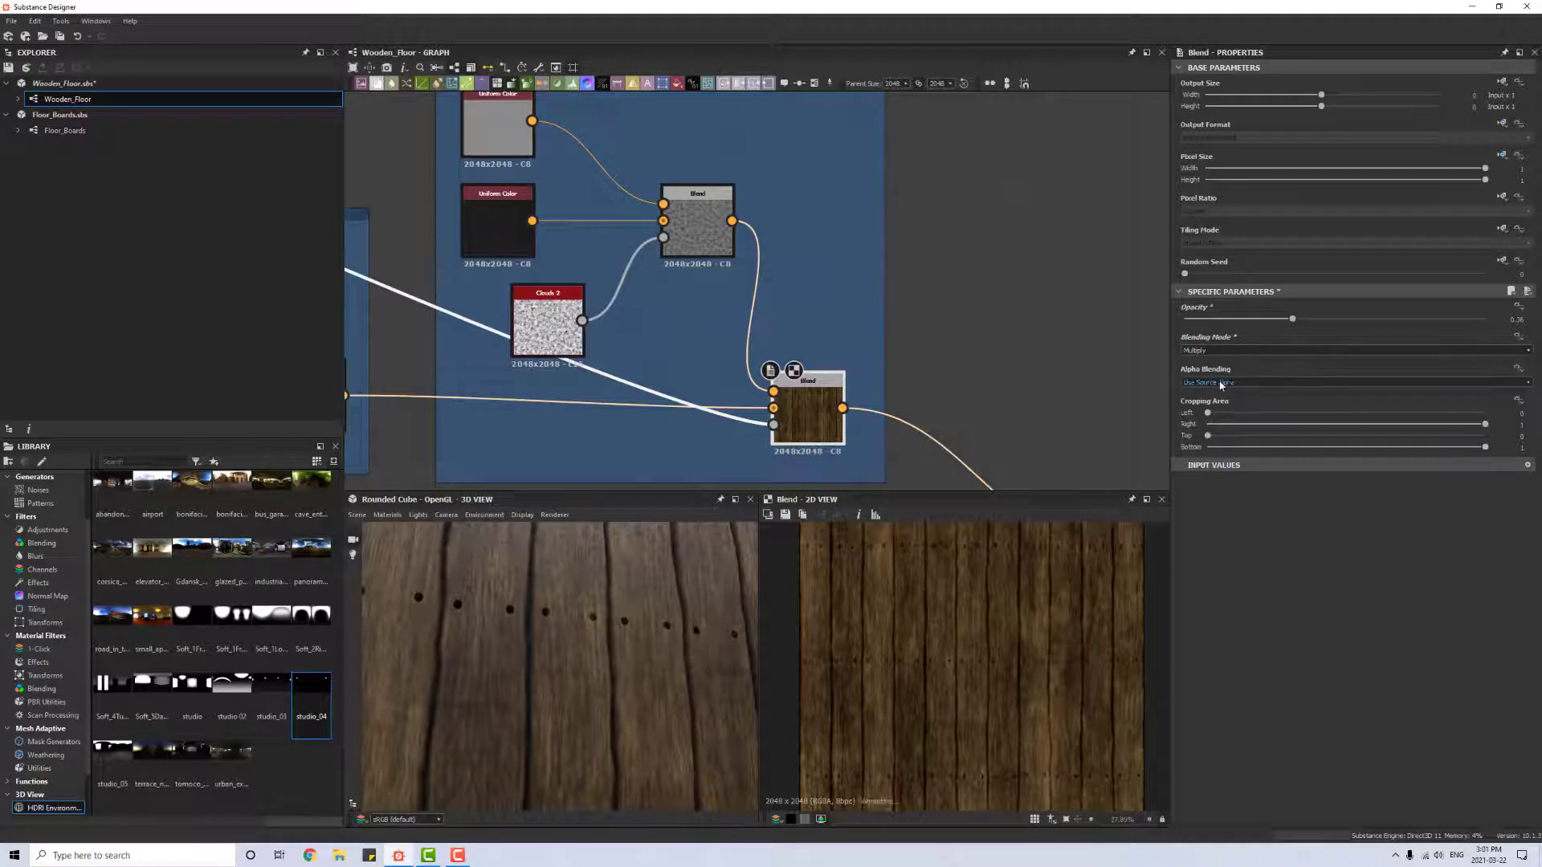
click(1221, 352)
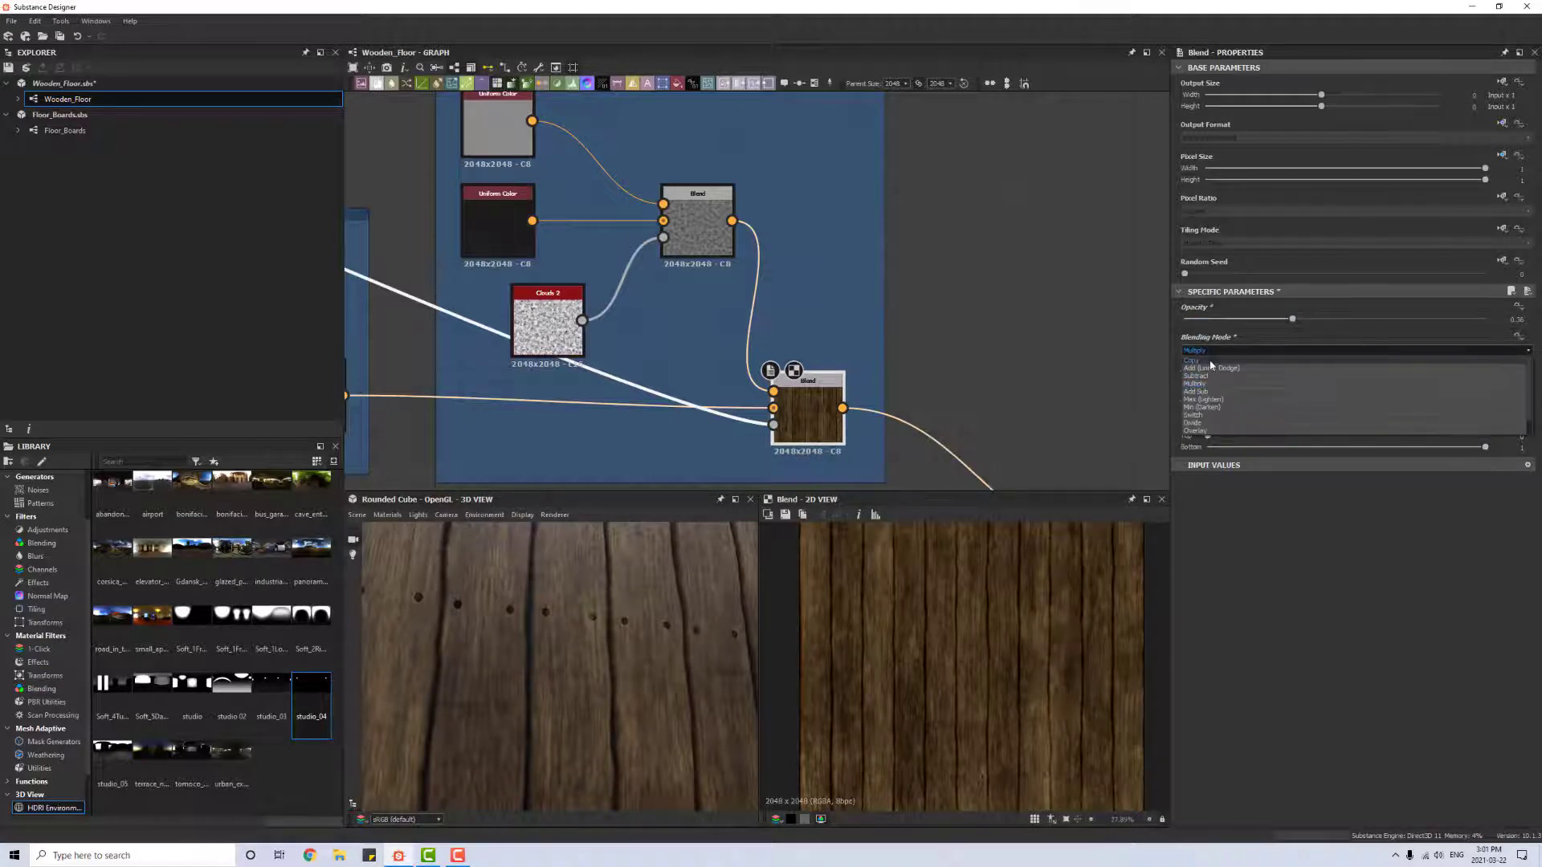
click(1211, 362)
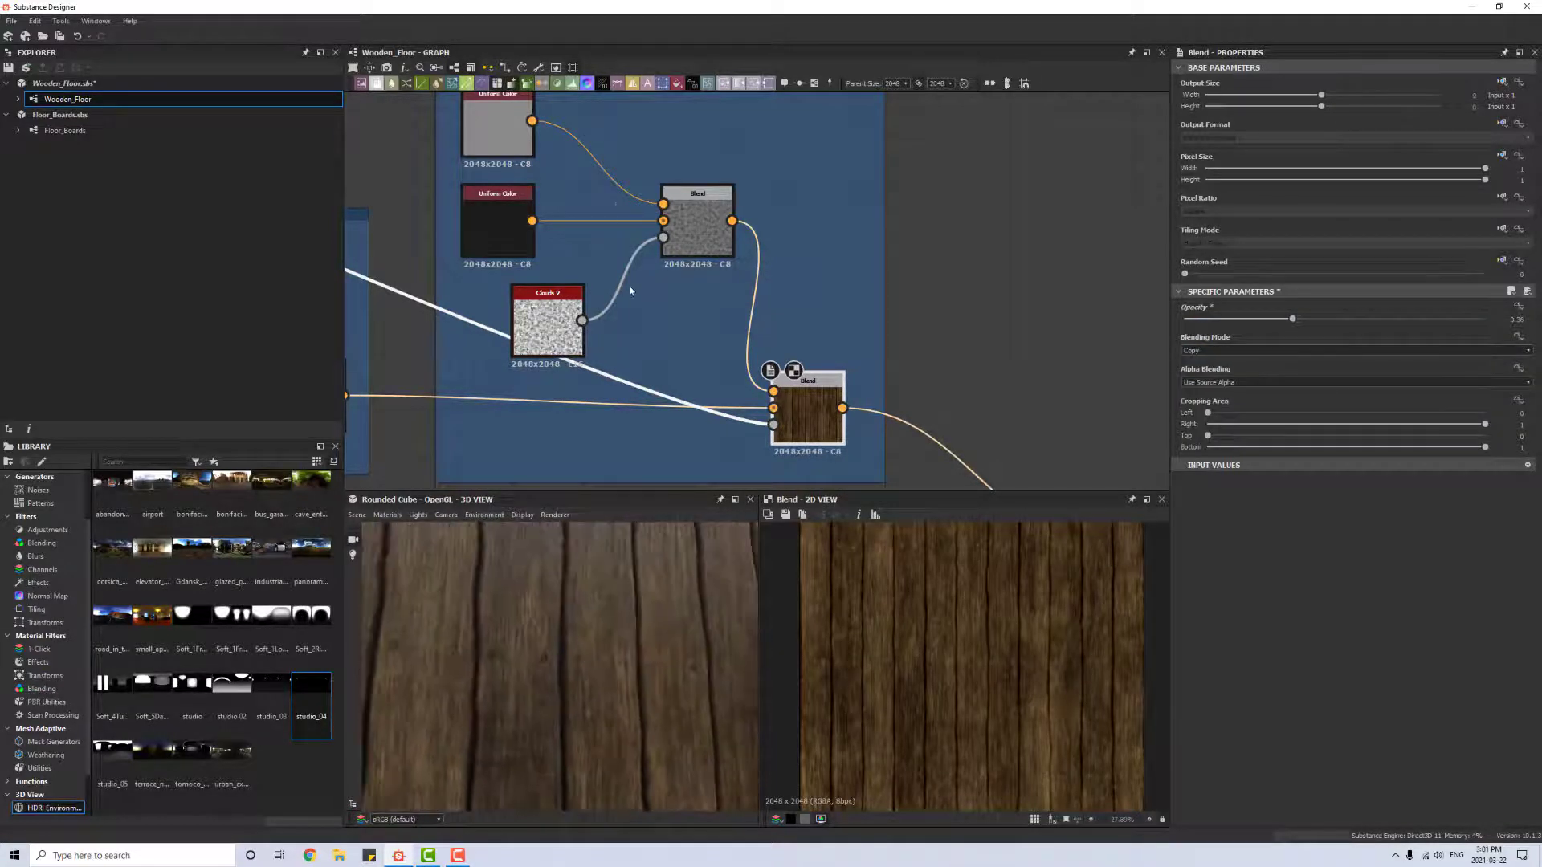
drag(585, 616, 598, 580)
scroll(878, 674, up, 10)
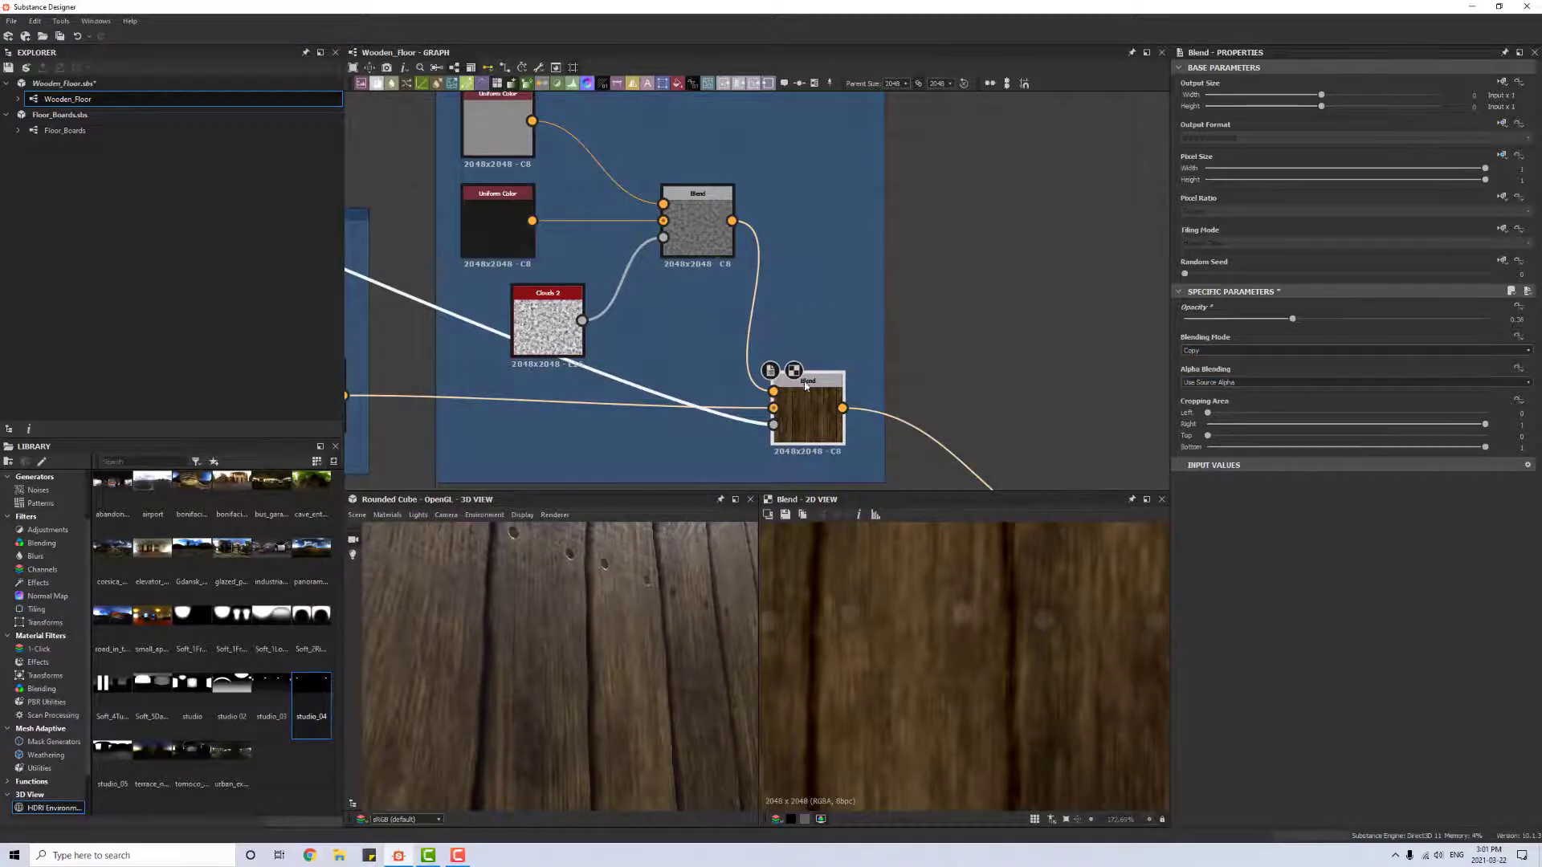
click(693, 227)
click(1225, 354)
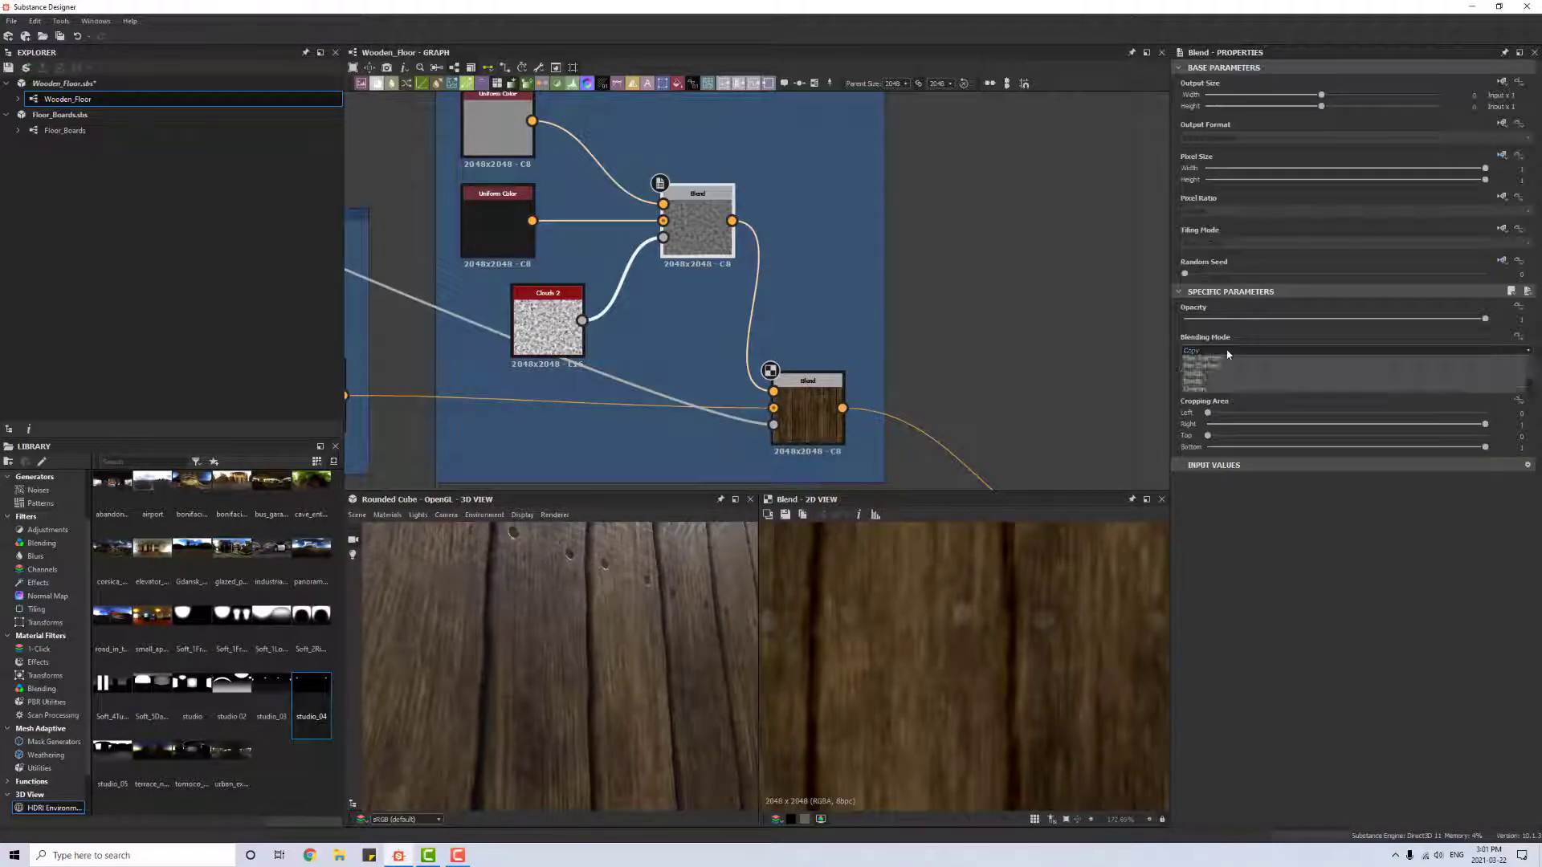
click(1226, 354)
Step: Set the lower Uniform Color's value to about 0.29 after trying about 0.48, comparing the nails on the cube
click(512, 236)
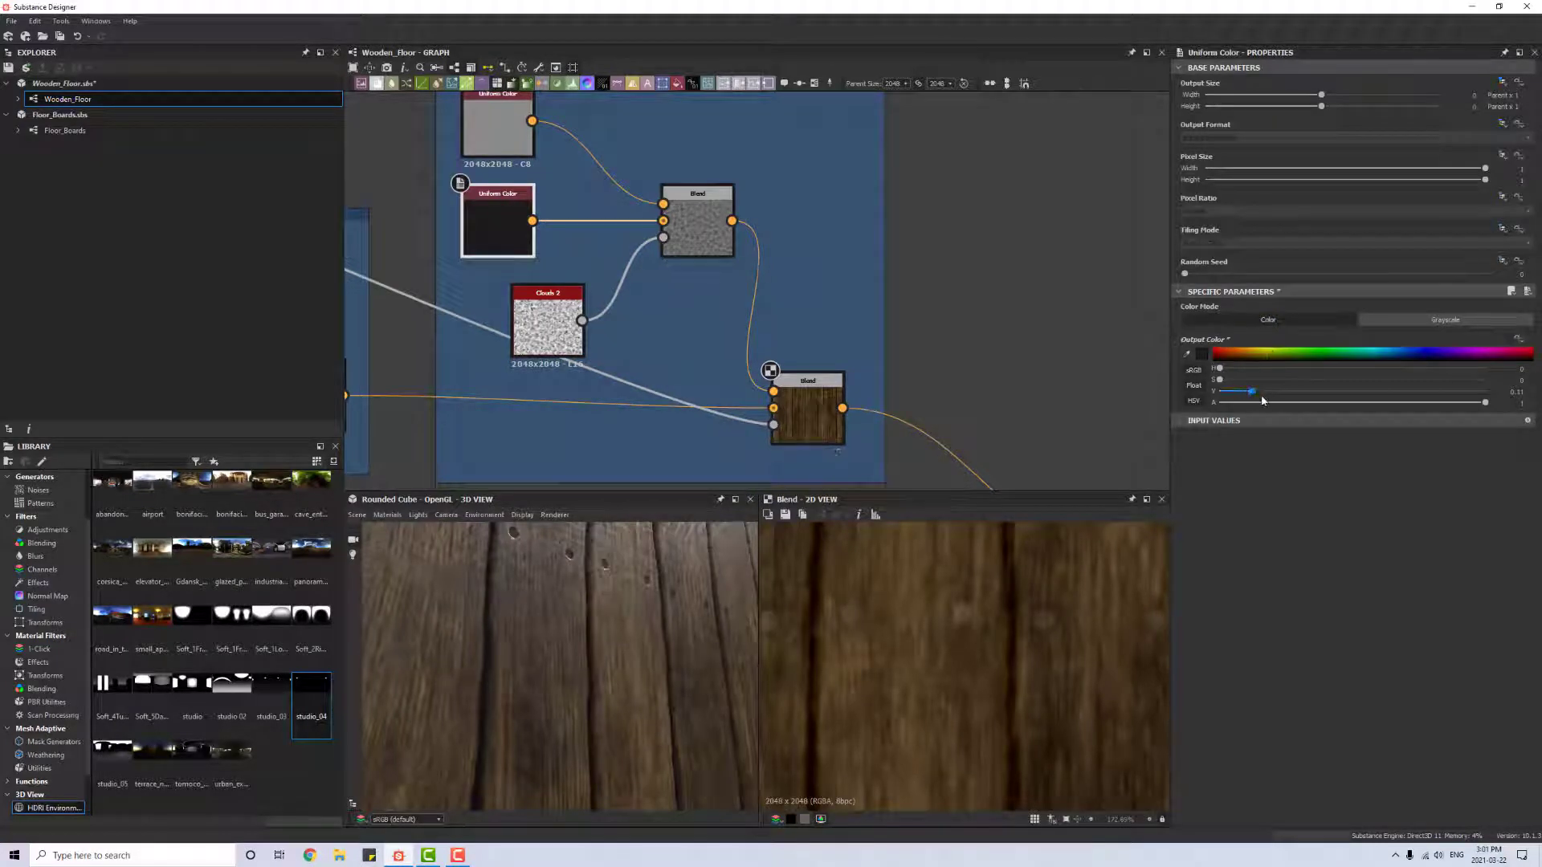
drag(1318, 408, 1351, 406)
mouse_move(620, 618)
mouse_down()
mouse_move(604, 670)
mouse_move(616, 625)
mouse_up()
scroll(605, 671, up, 2)
scroll(619, 627, up, 4)
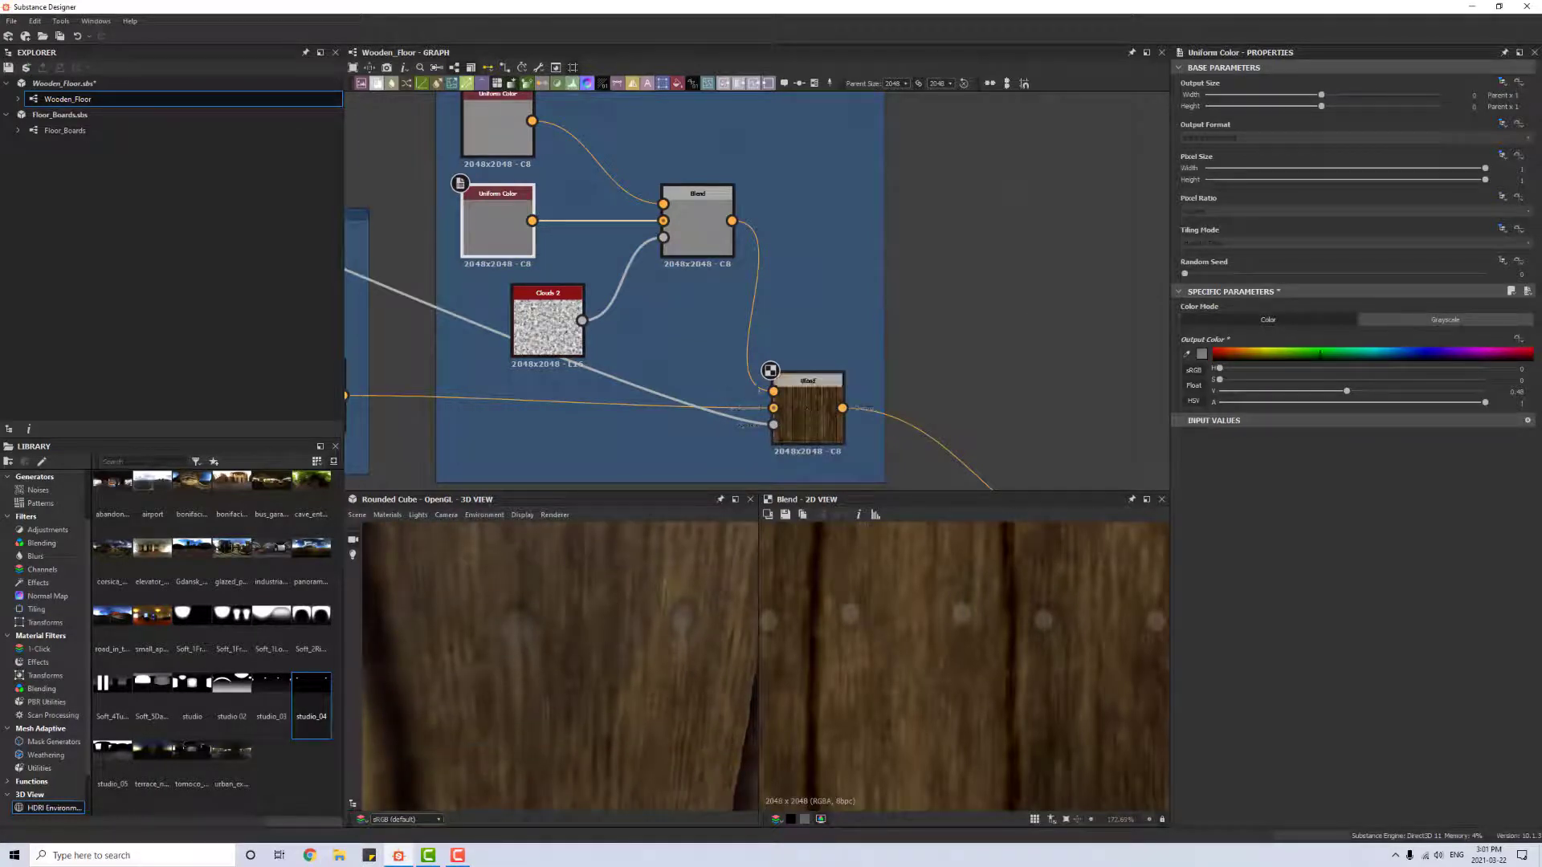
mouse_move(1221, 382)
mouse_down()
mouse_move(1334, 387)
mouse_move(1217, 388)
mouse_up()
drag(1352, 396, 1298, 399)
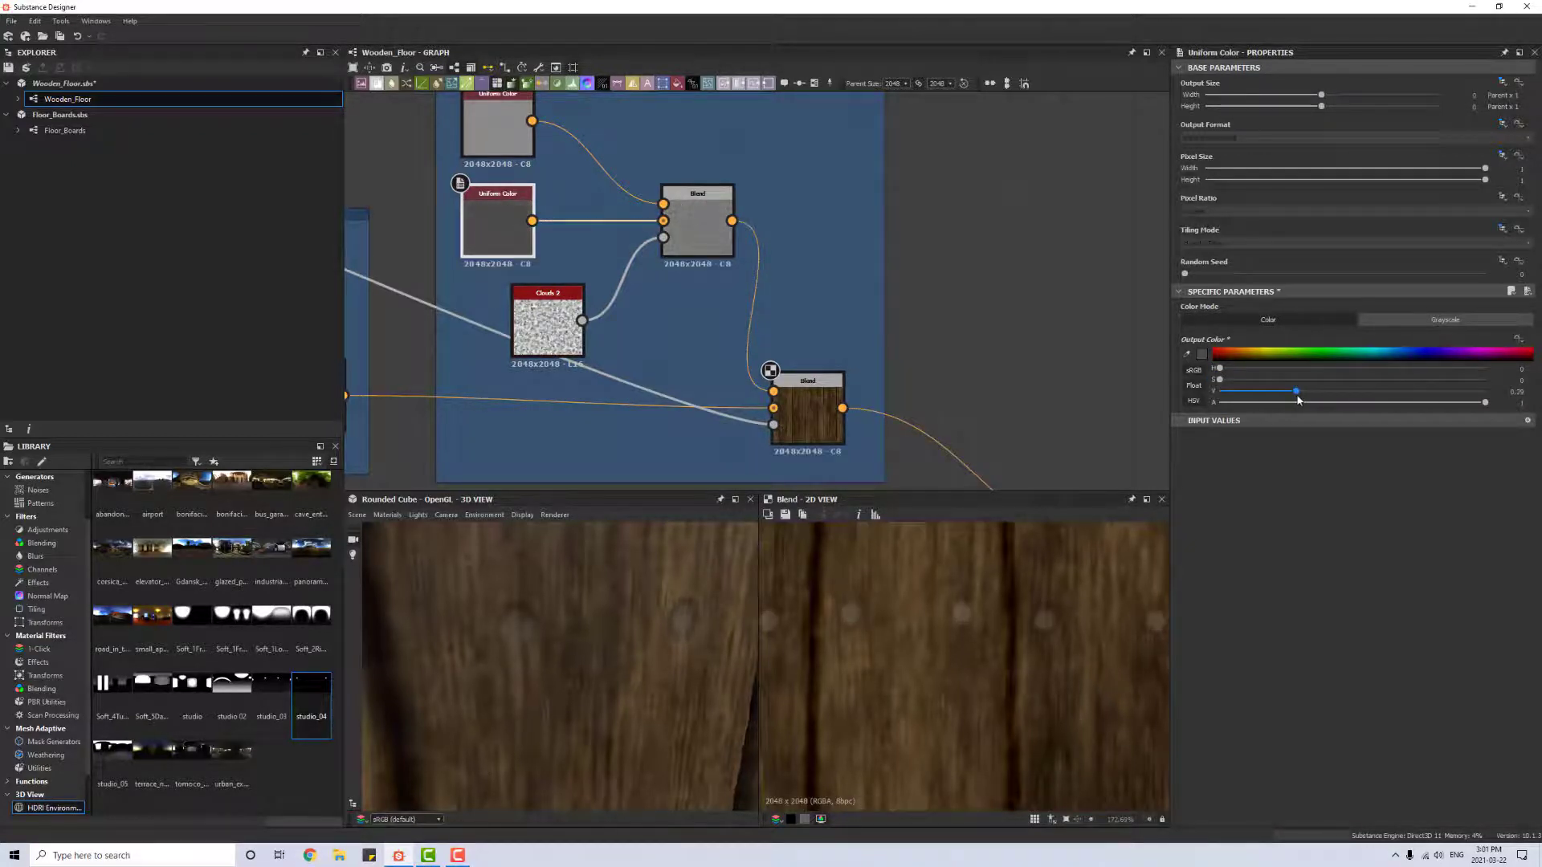
Step: Try Soft Light on the nail-over-wood Blend and set its blending mode to Screen
click(781, 415)
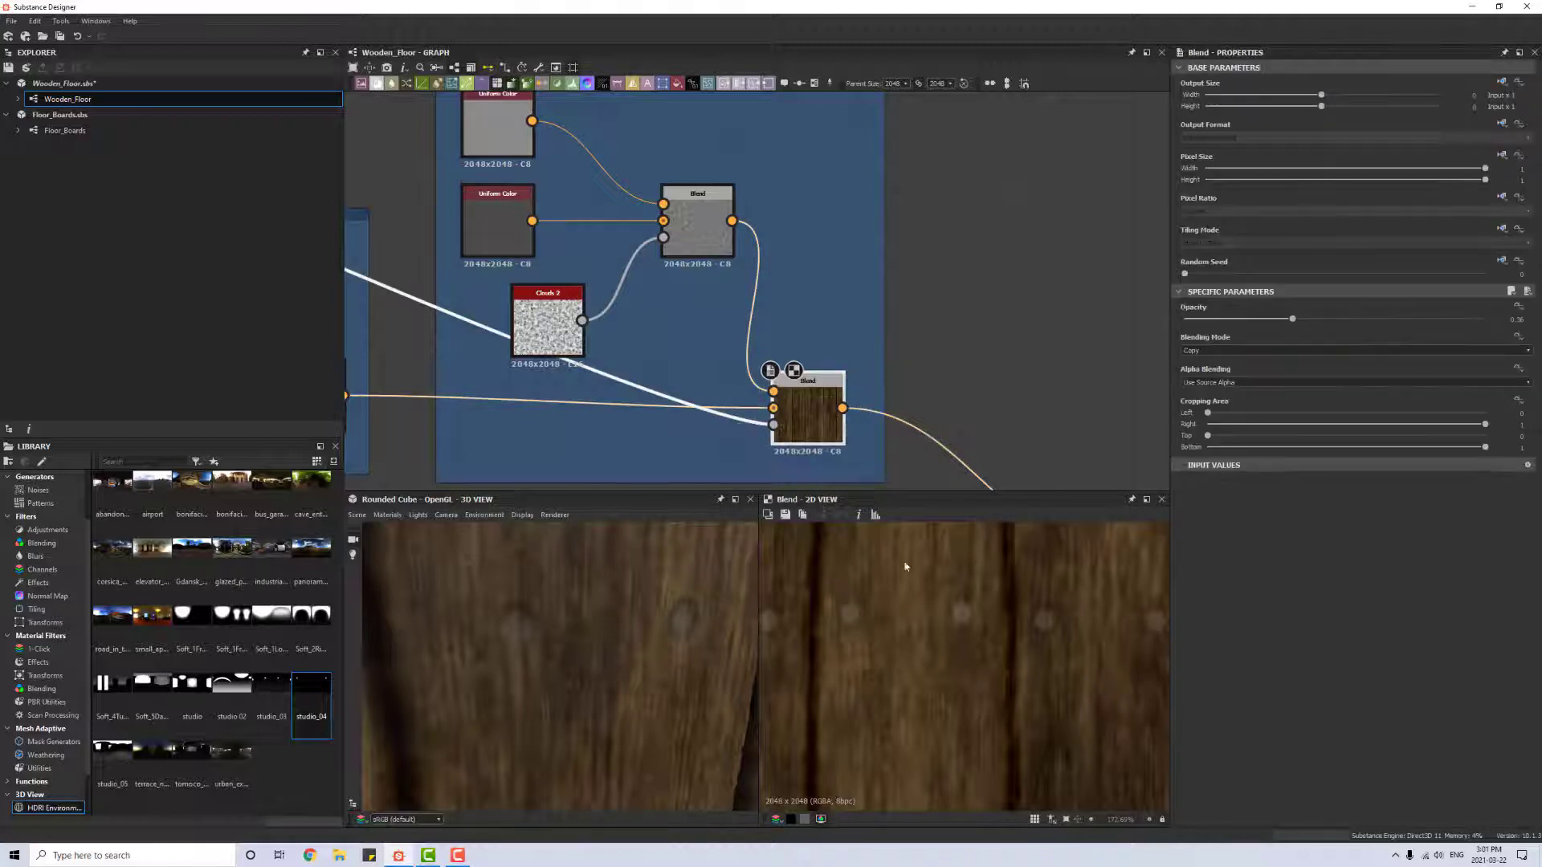
click(1227, 351)
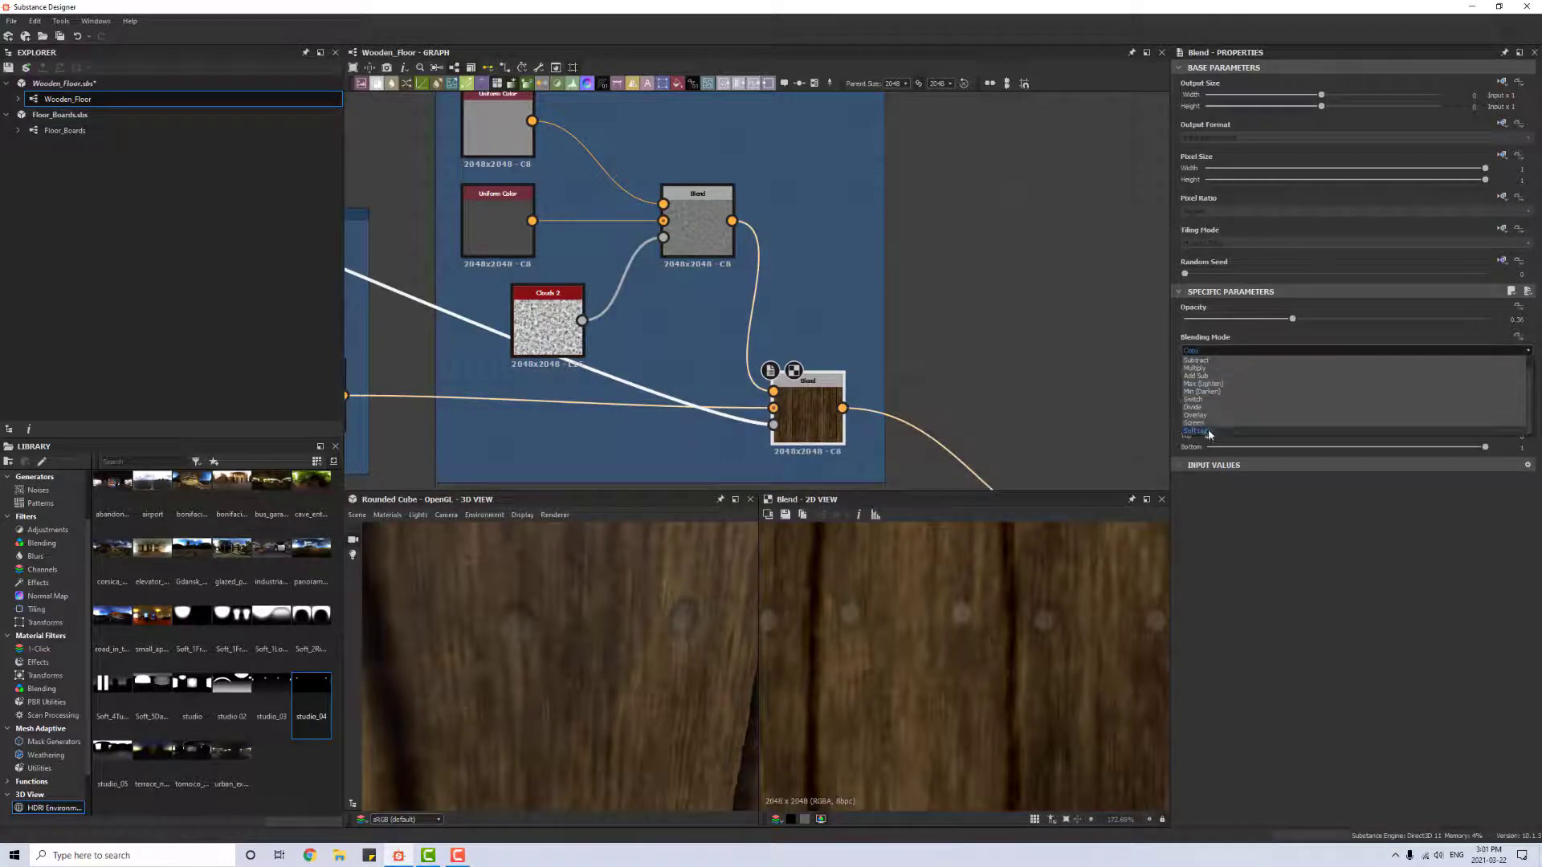
click(1207, 438)
click(1225, 352)
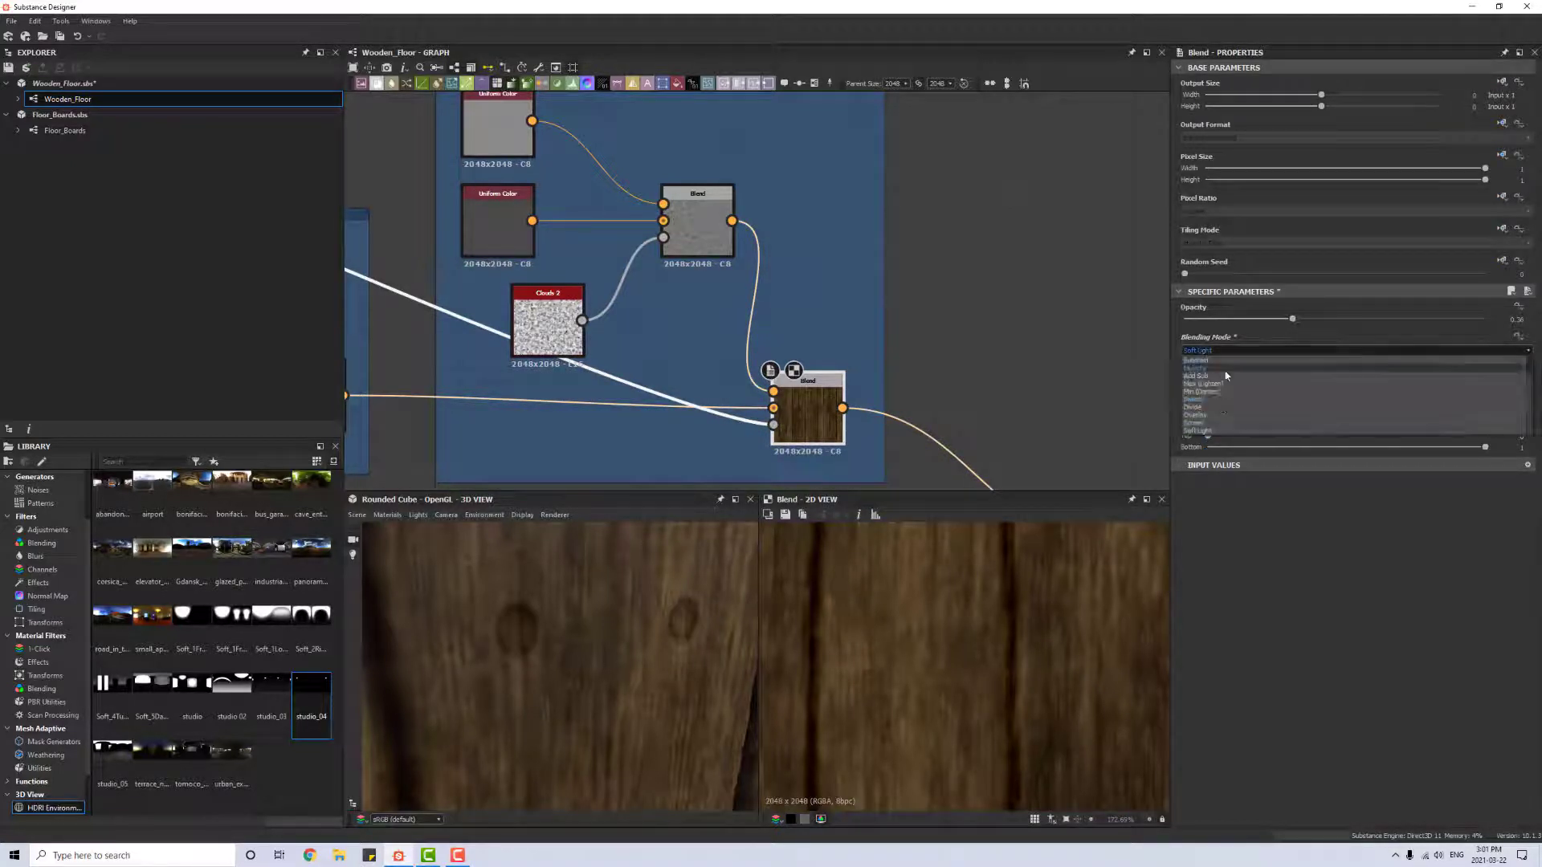
click(1211, 427)
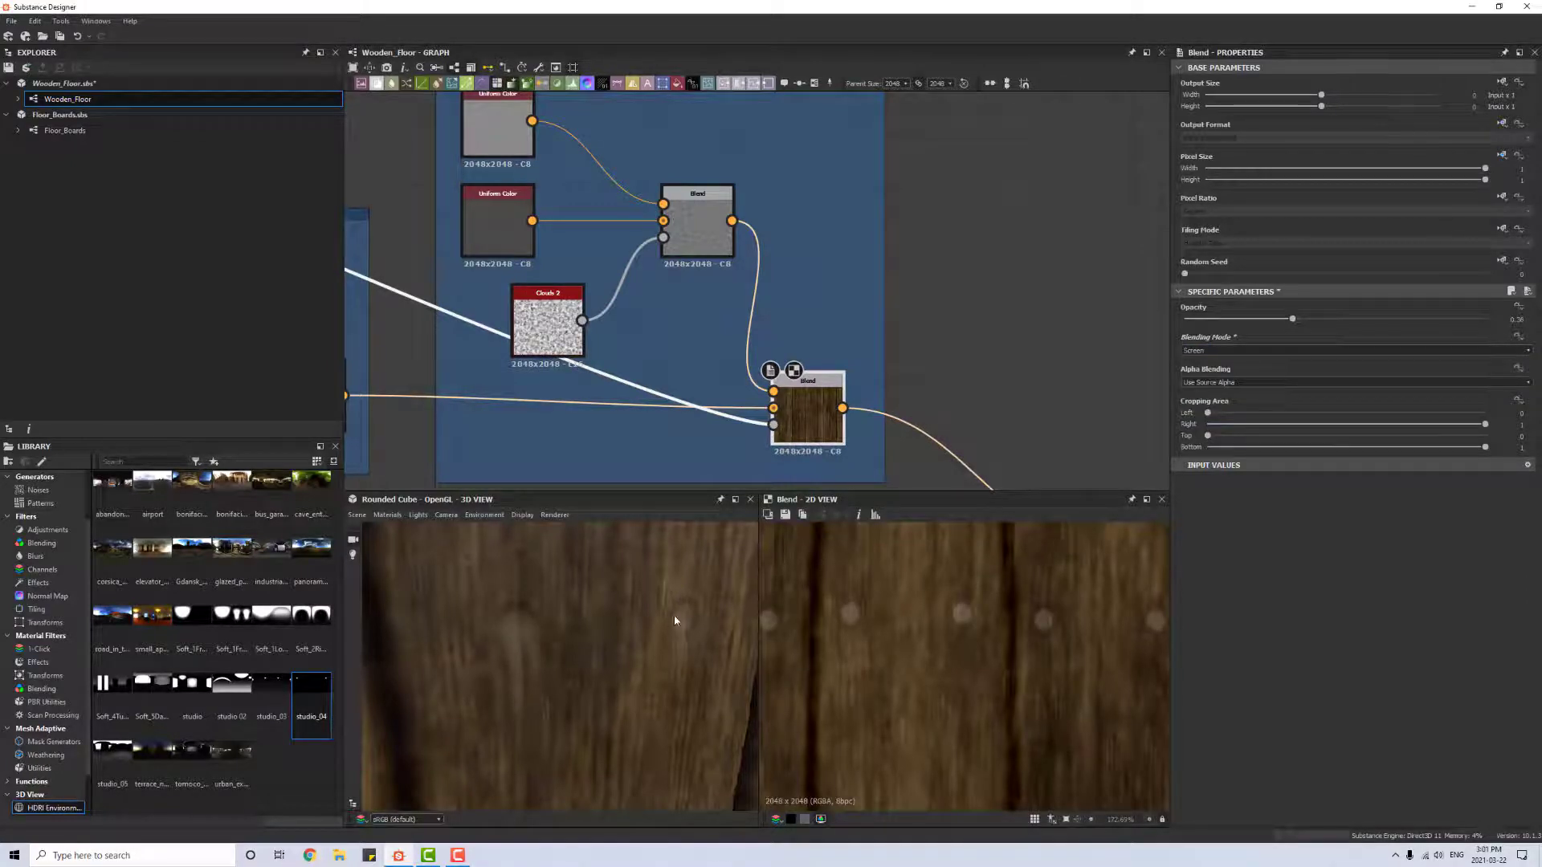
Step: Inspect the nails up close and try Overlay as the blending mode of the nail-over-wood Blend
scroll(807, 402, up, 5)
scroll(813, 415, down, 2)
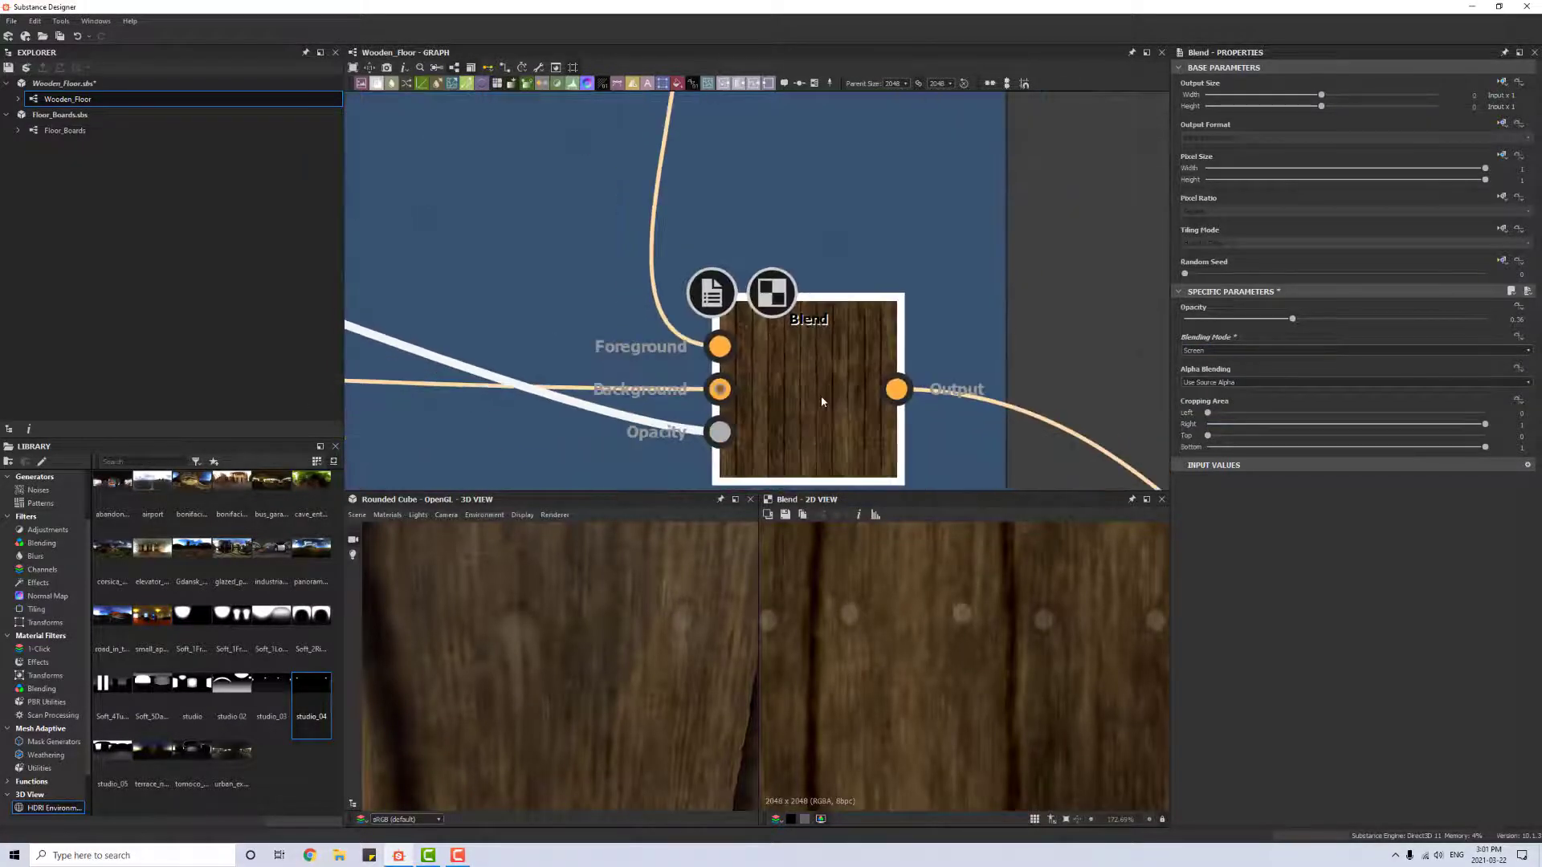
scroll(989, 626, up, 5)
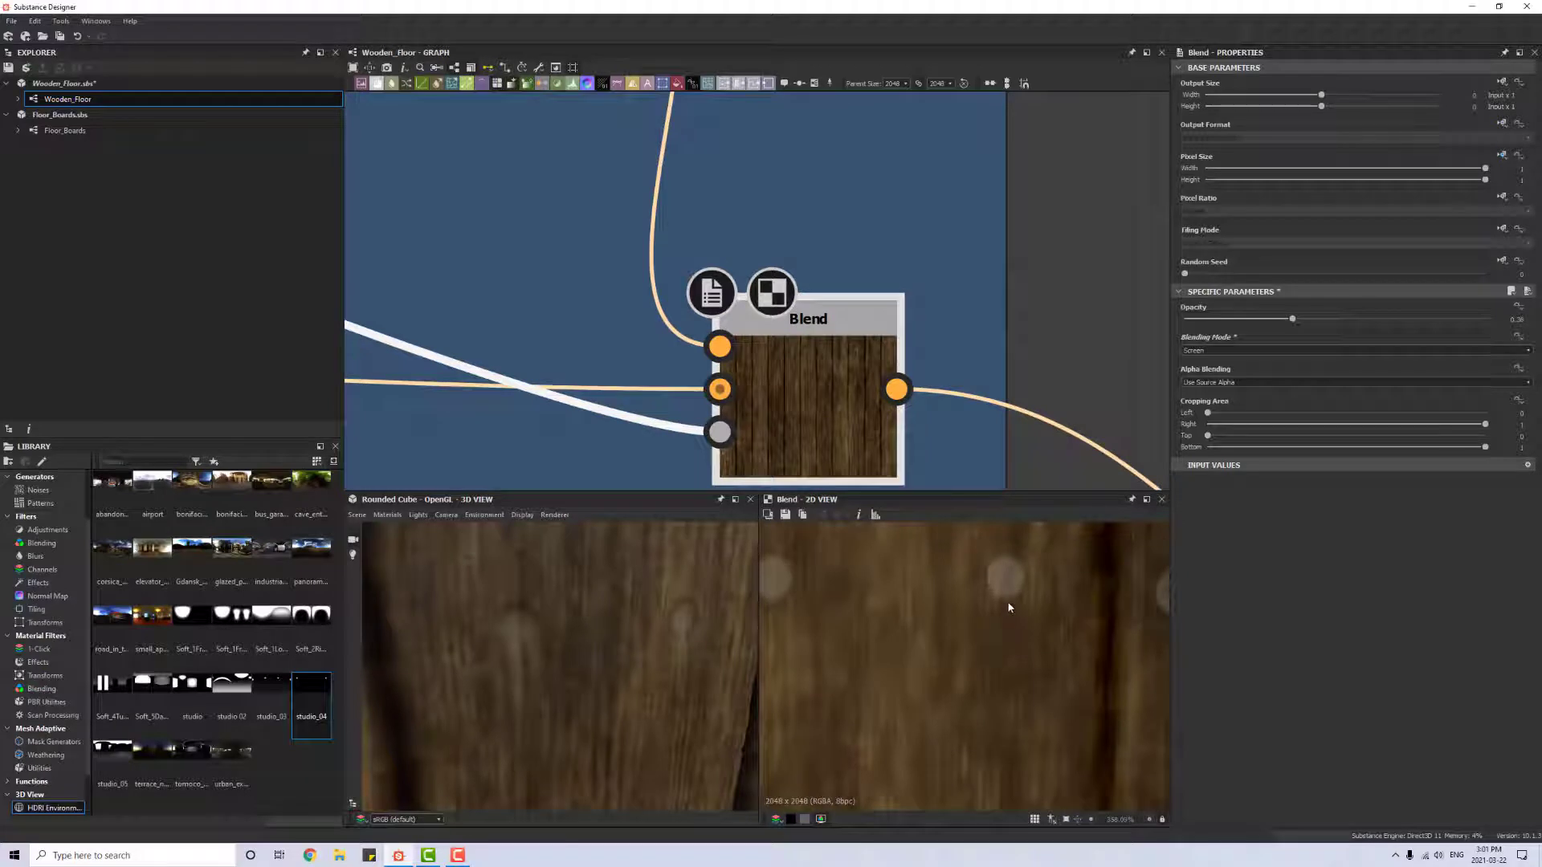
click(1196, 350)
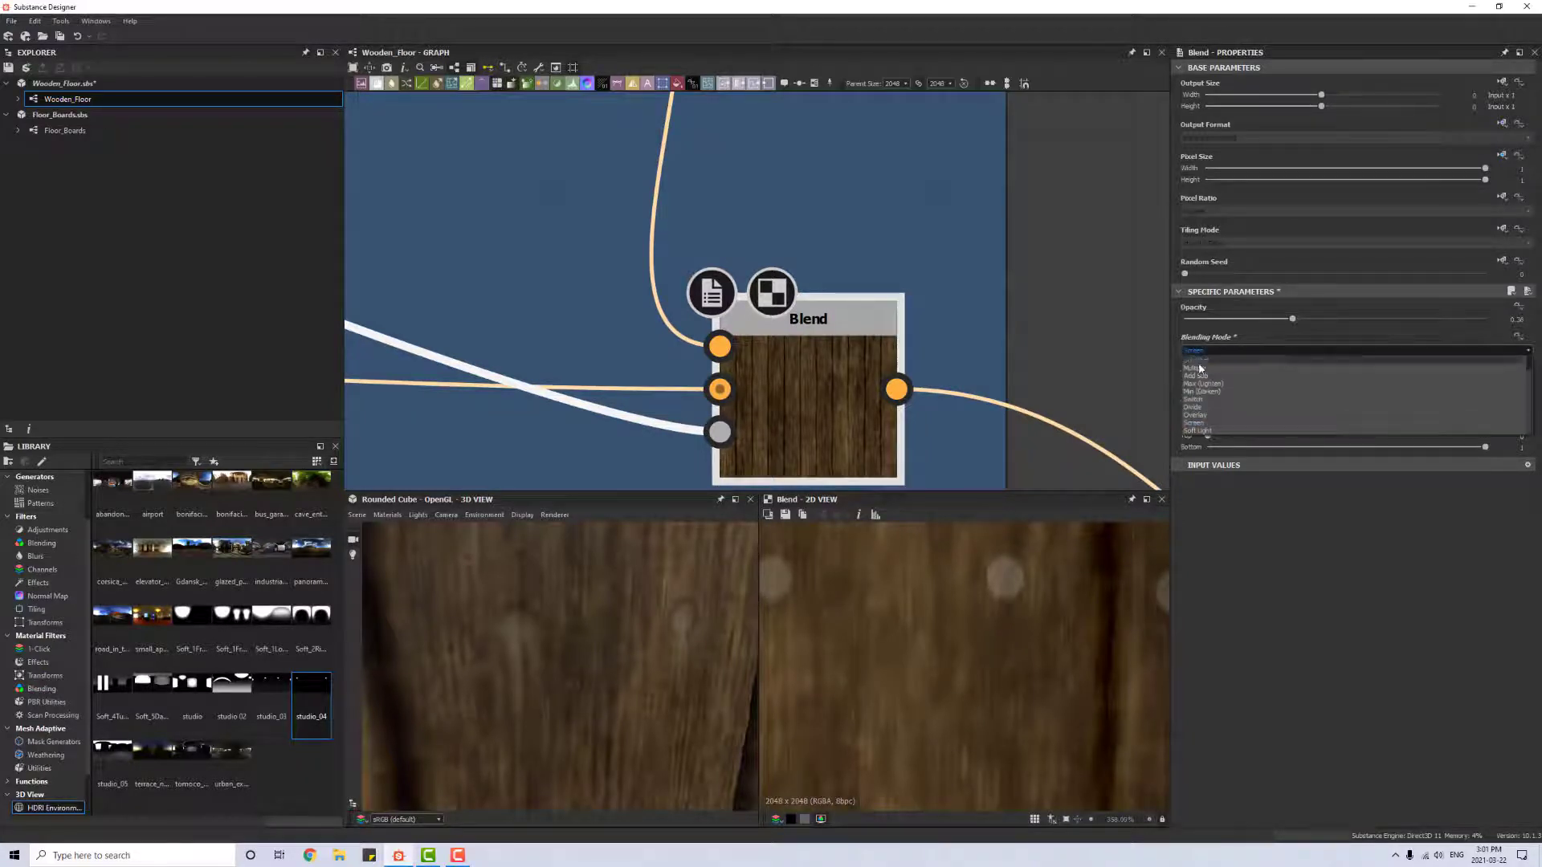
click(1209, 419)
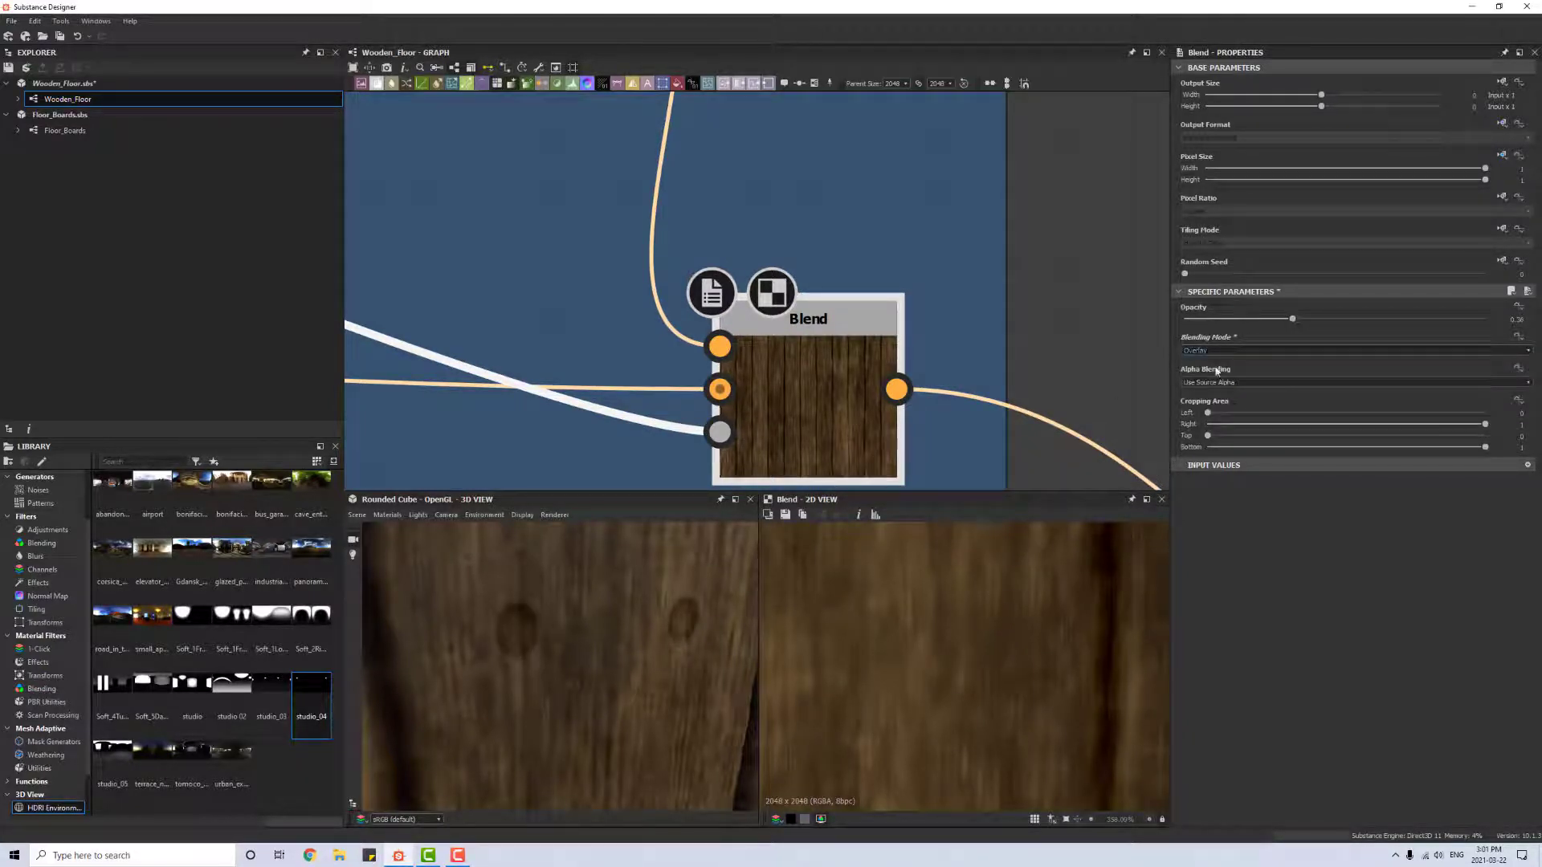
scroll(747, 345, down, 8)
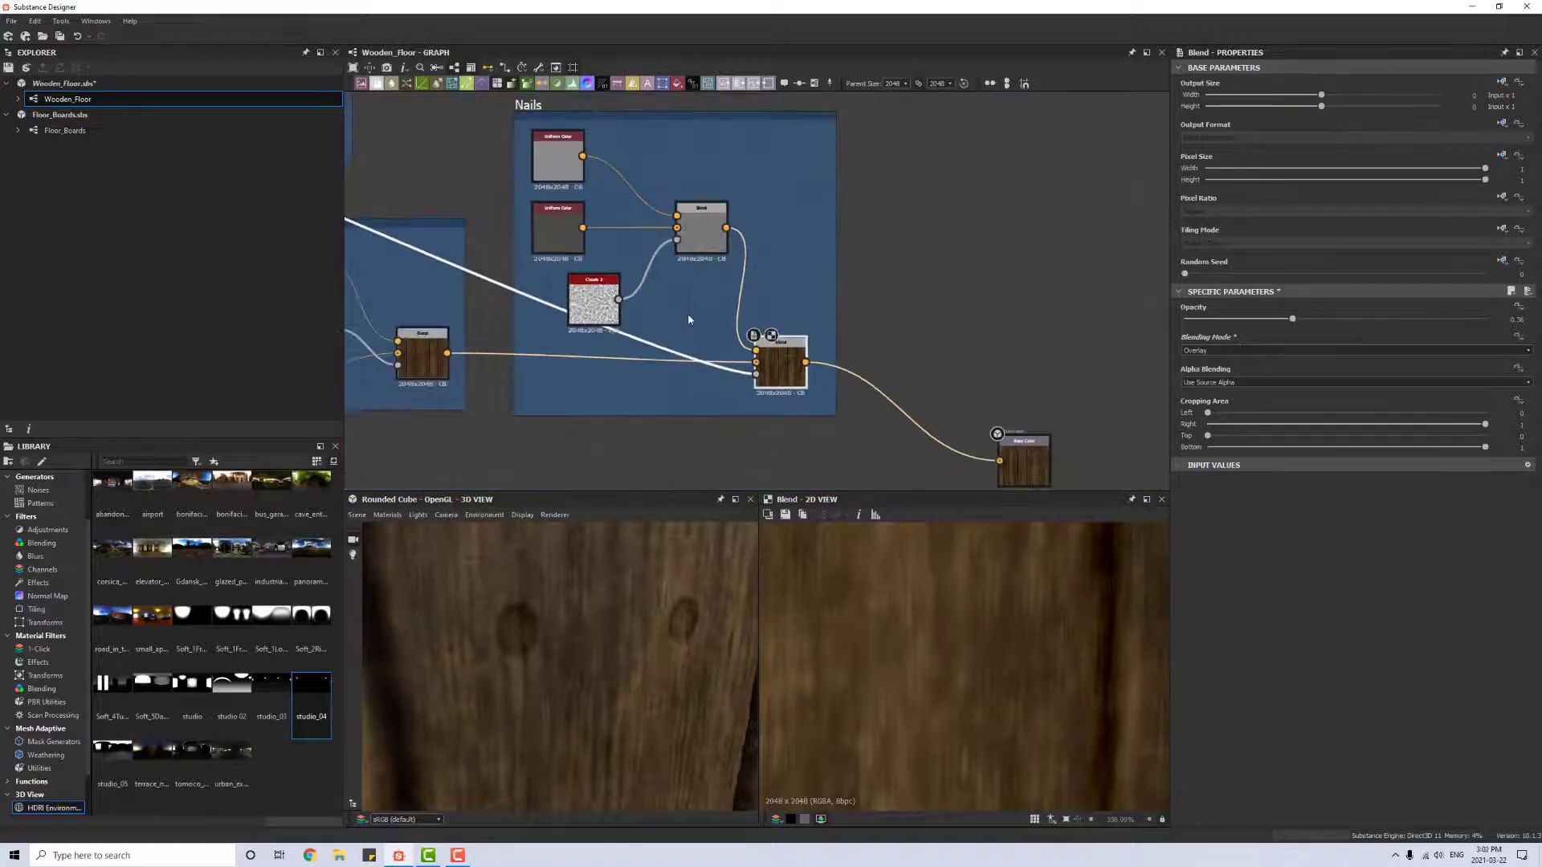
Step: Swap the nail-over-wood Blend's inputs, feeding the wood into the foreground and the nail color into the background
scroll(720, 335, up, 3)
scroll(694, 355, down, 2)
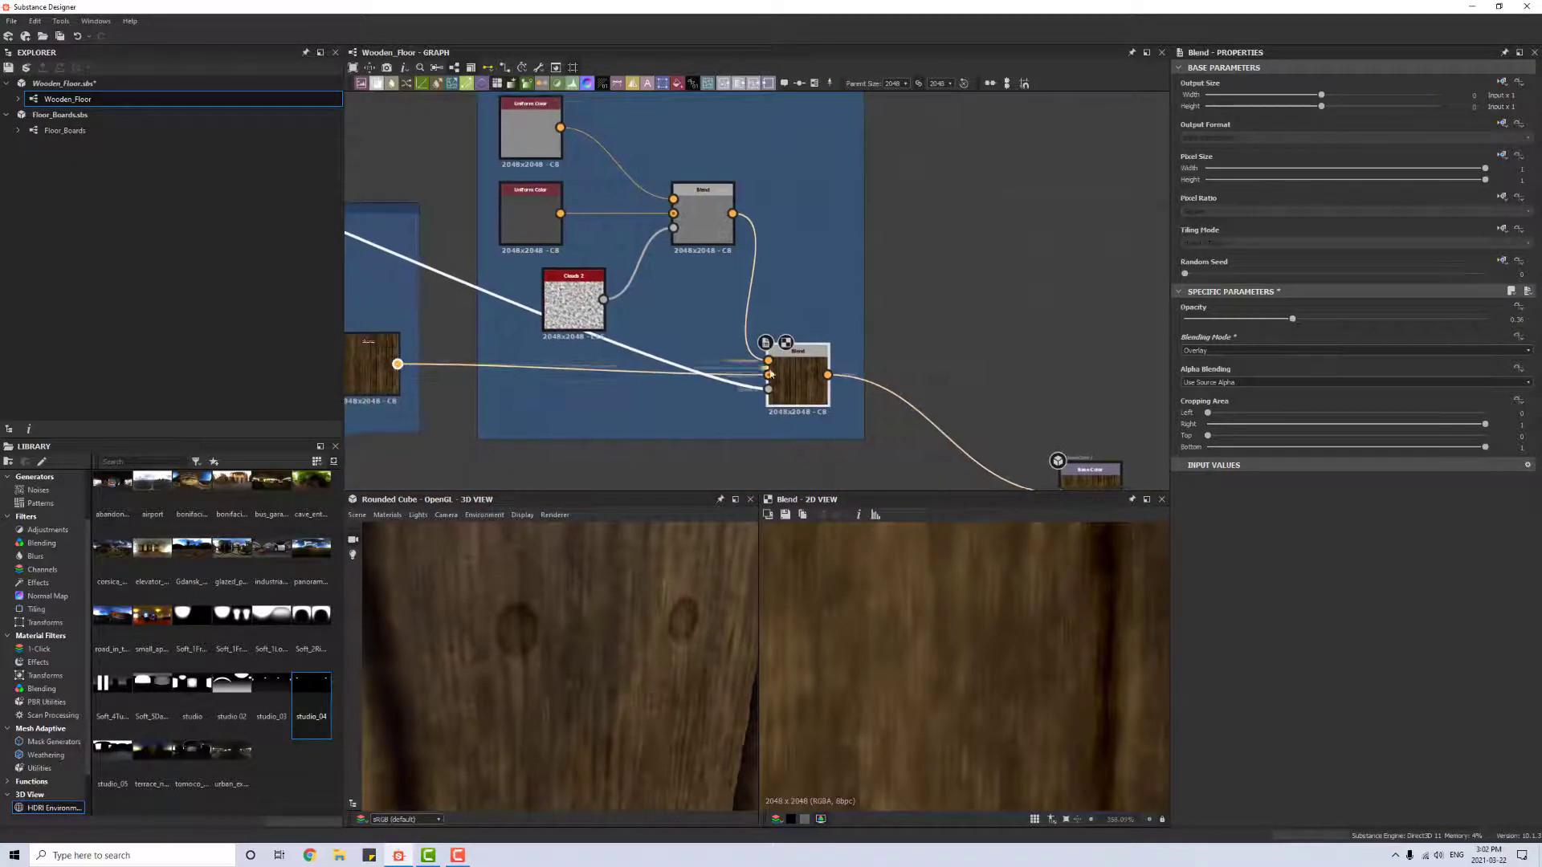
drag(769, 373, 768, 374)
click(734, 214)
click(736, 218)
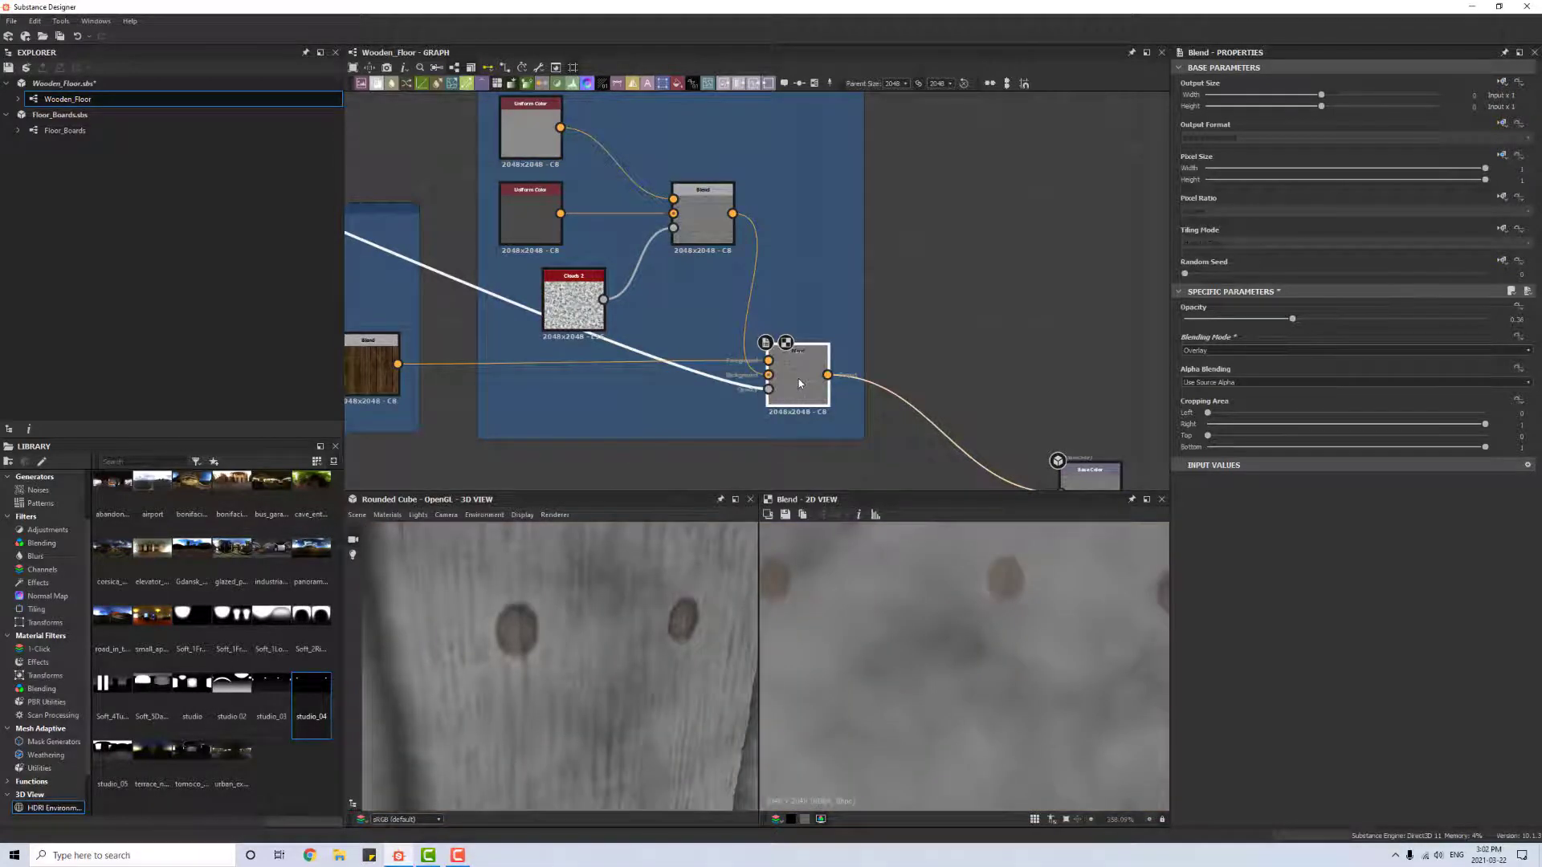
Step: Try Screen, Subtract and Add (Linear Dodge) as blending modes on the Blend with swapped inputs
click(1228, 350)
click(1219, 413)
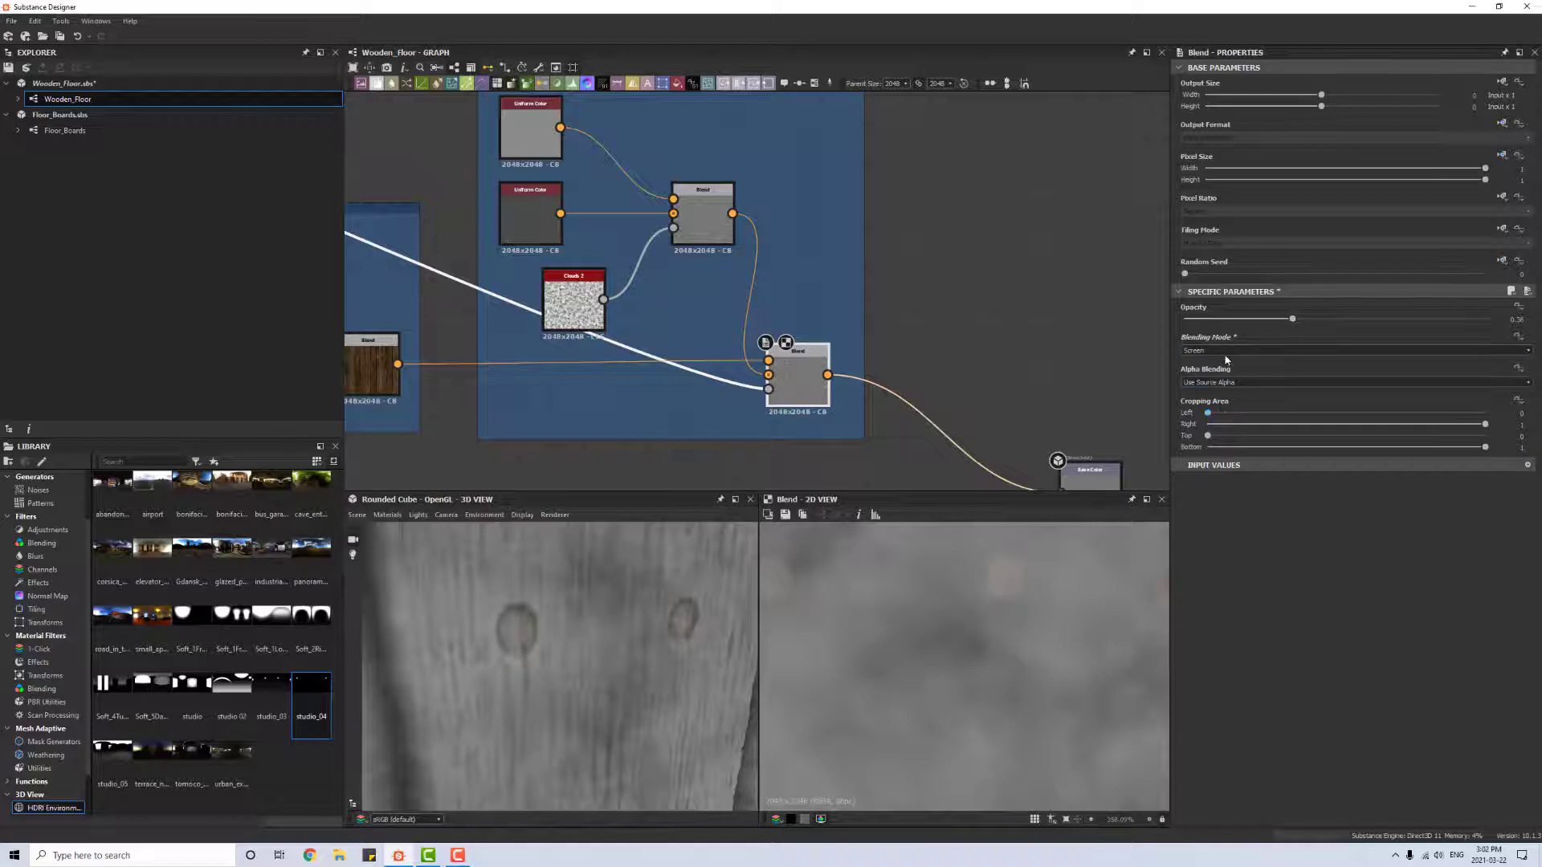
click(1226, 352)
click(1215, 381)
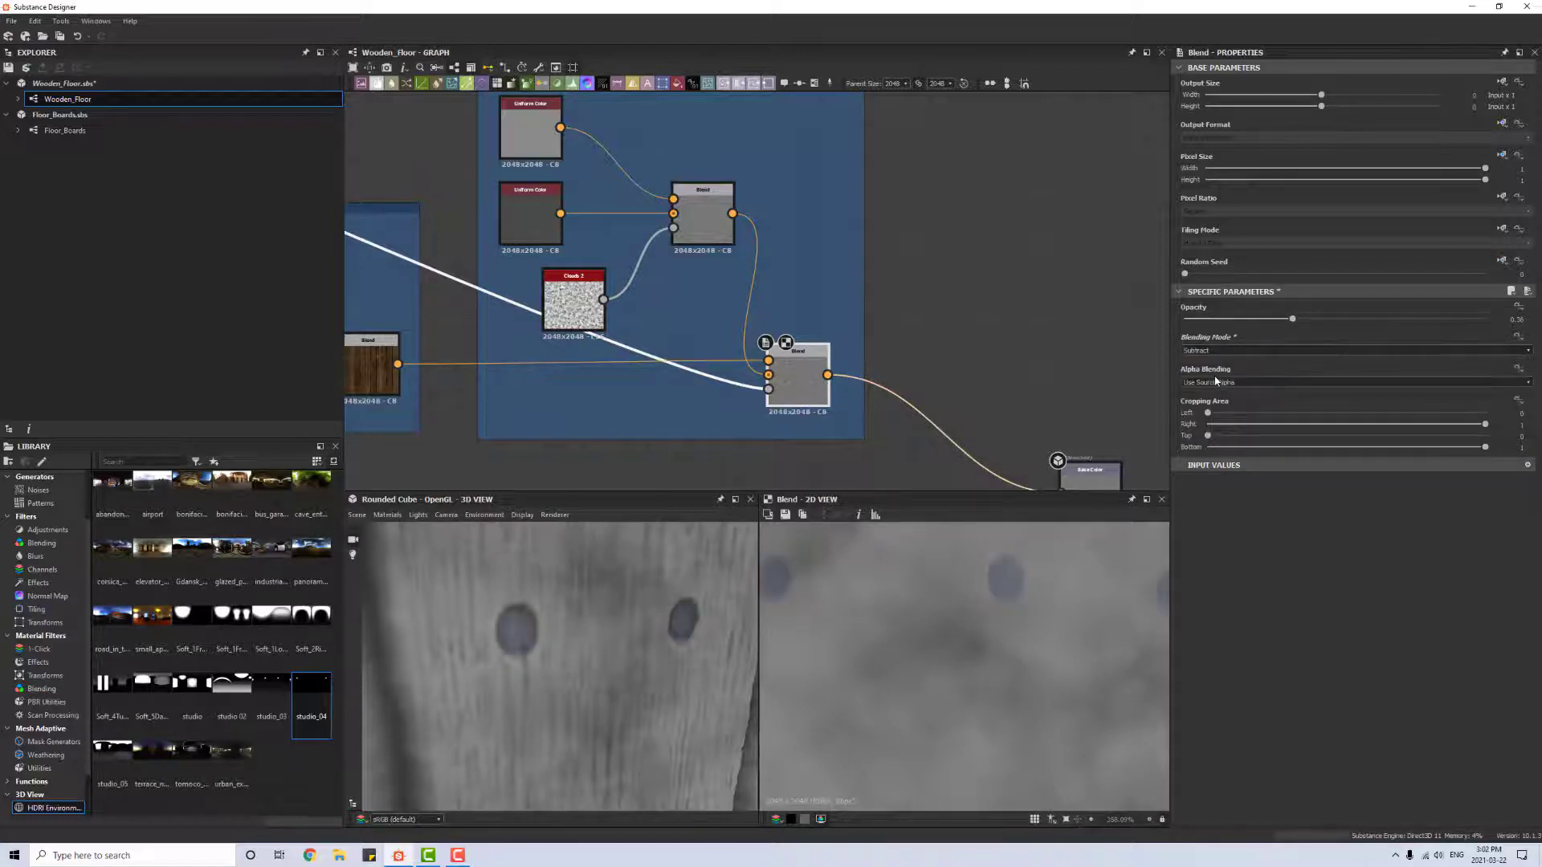
click(1216, 352)
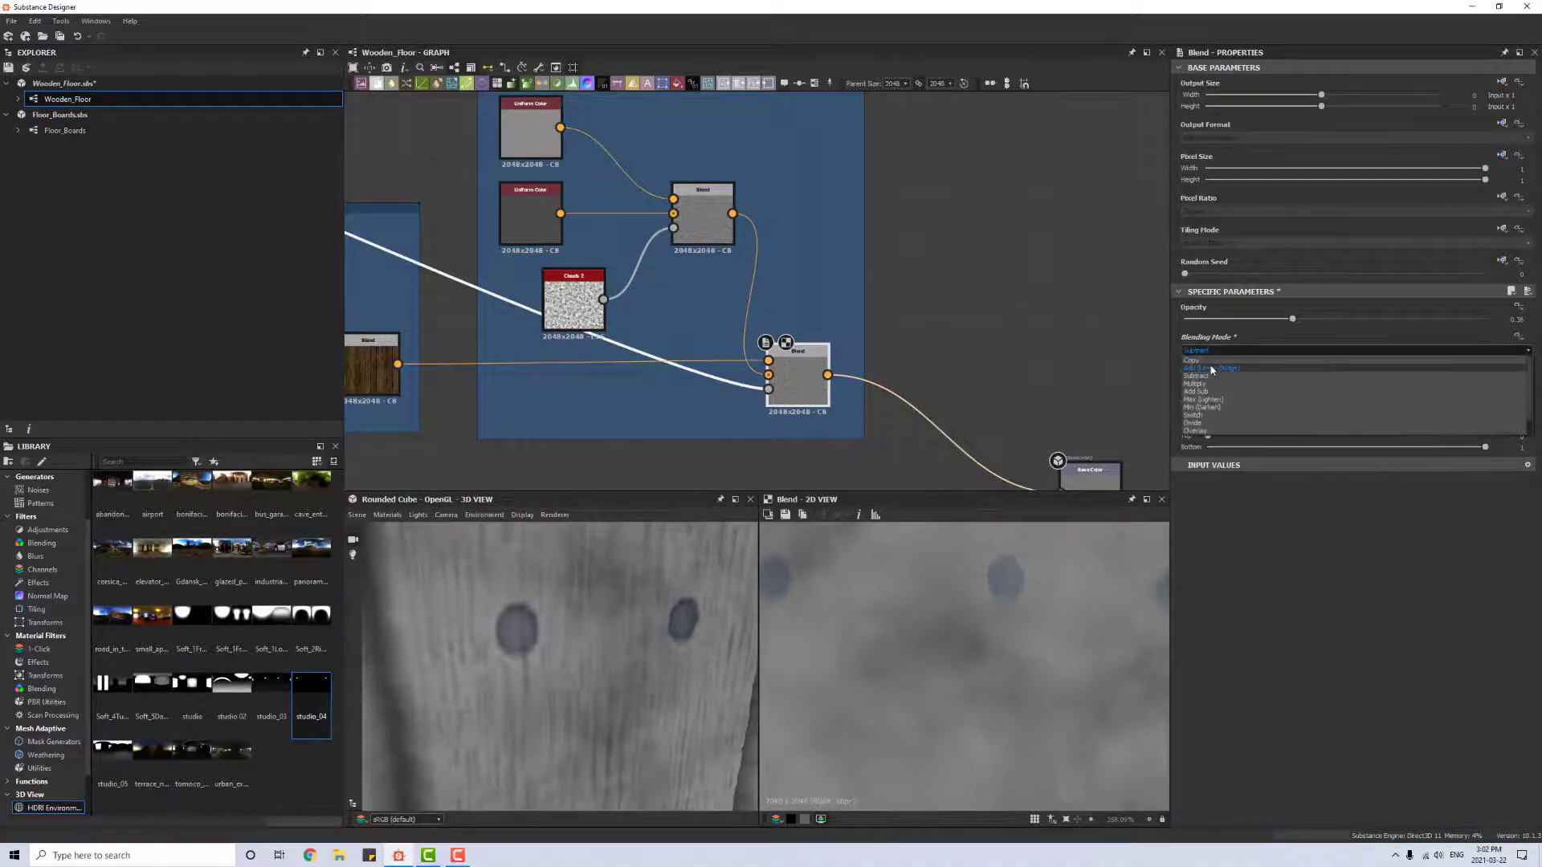
click(1214, 372)
Step: Set the Blend to Copy mode and reconnect the nail color to its foreground and the wood to its background
click(1215, 352)
click(1213, 363)
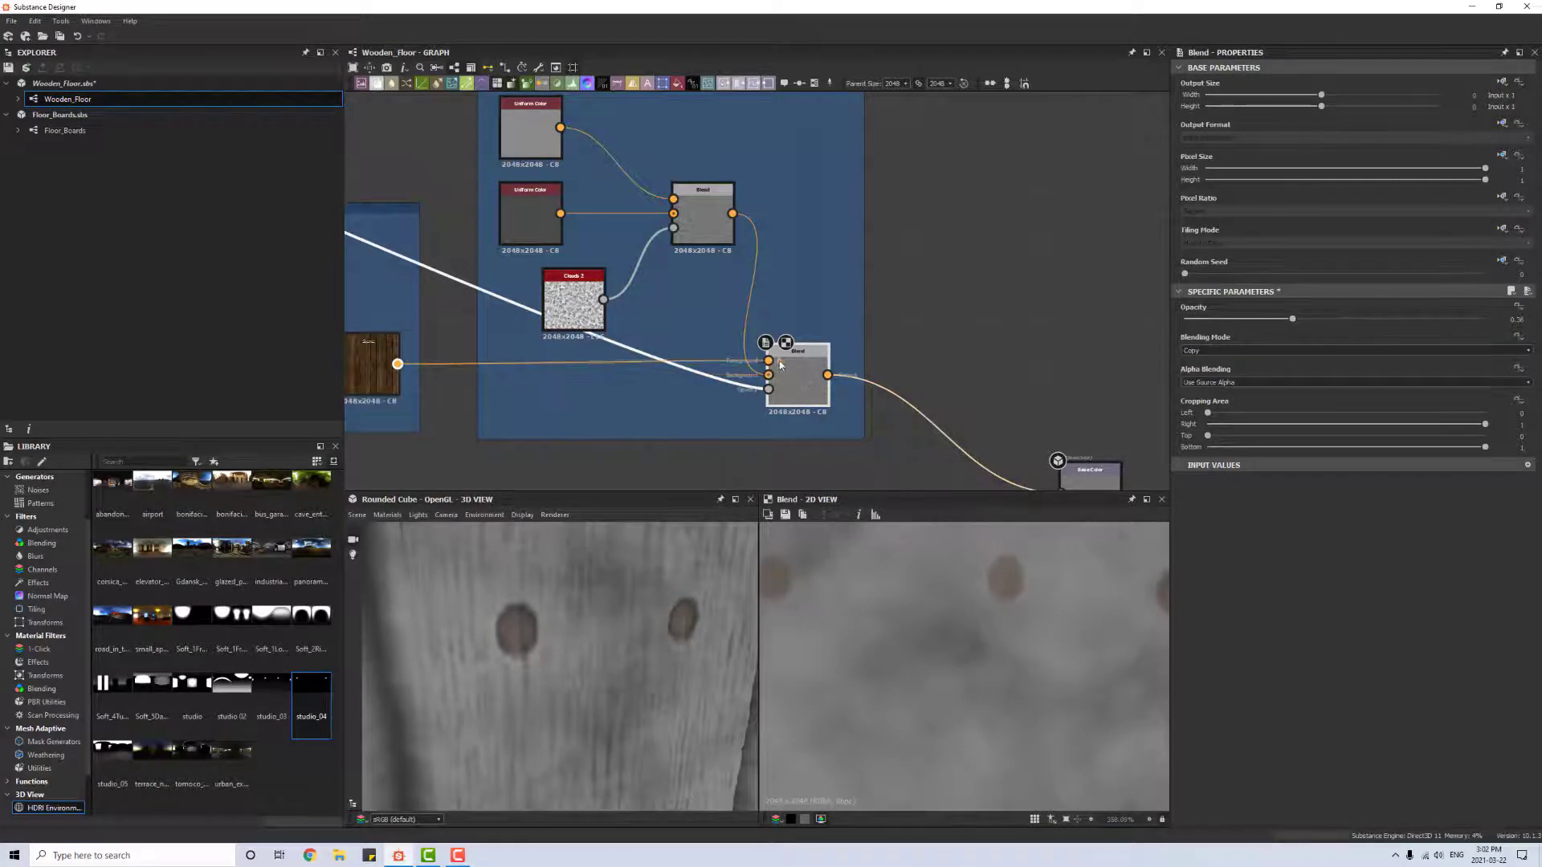
drag(767, 387, 769, 389)
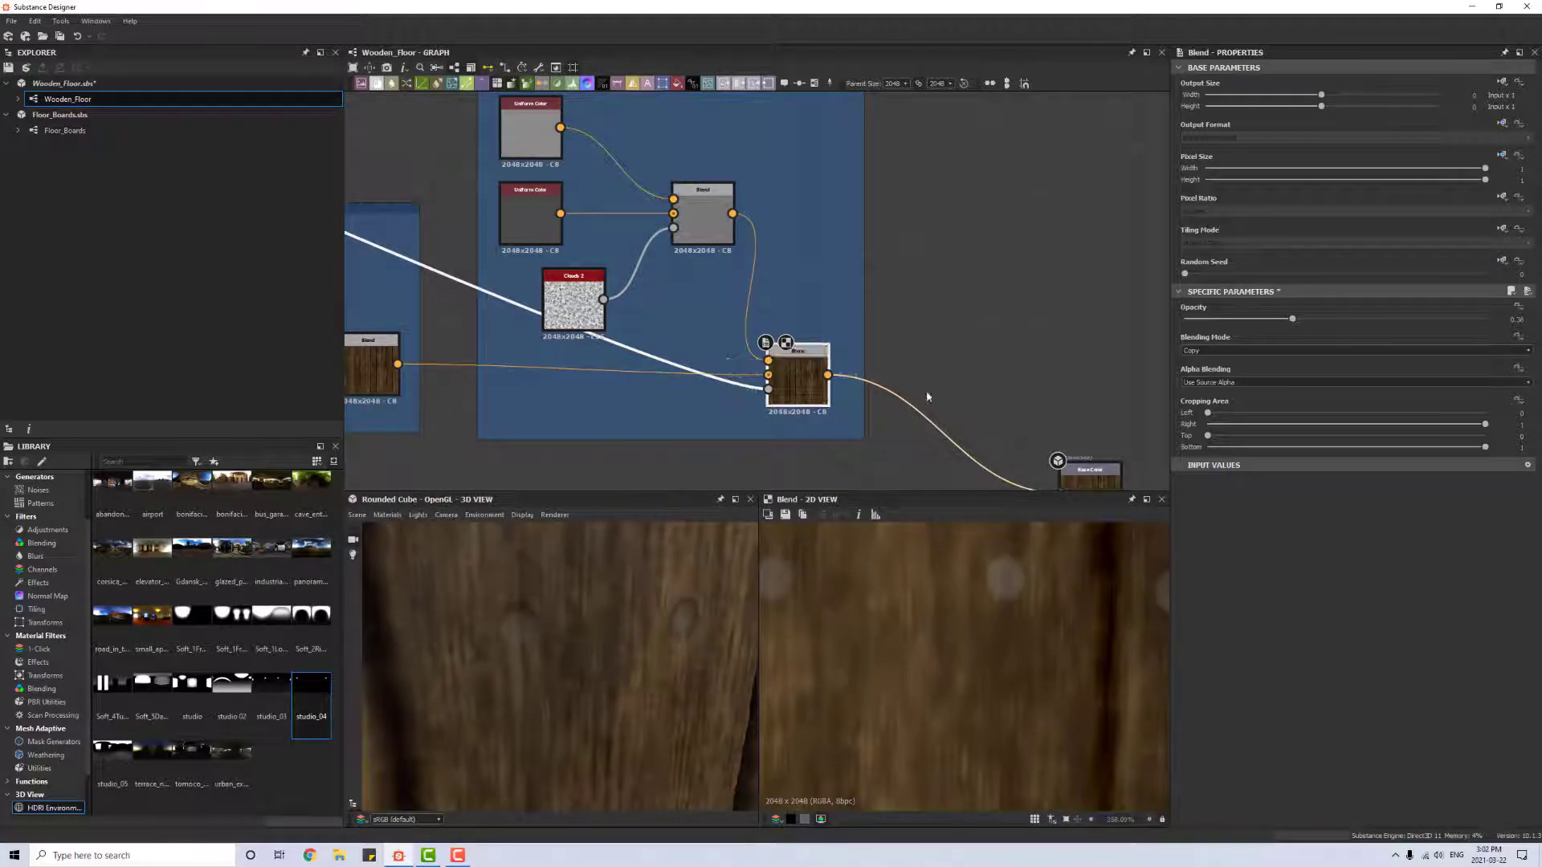
Step: Try Add (Linear Dodge) at opacity 1 on the nail-over-wood Blend and check the nails on the cube
click(1222, 350)
click(1221, 360)
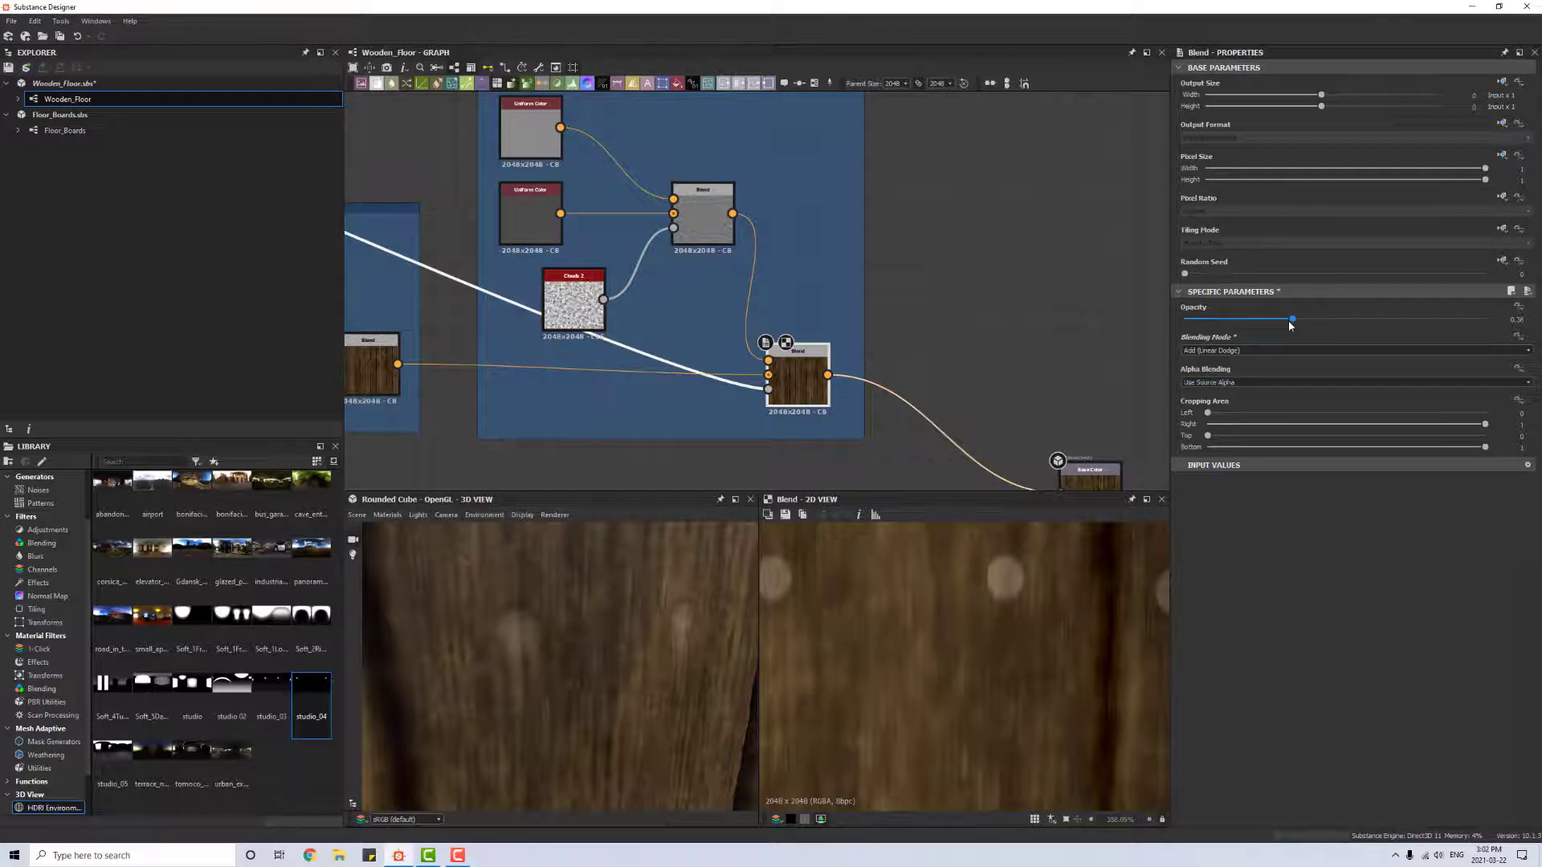
drag(1291, 320, 1488, 320)
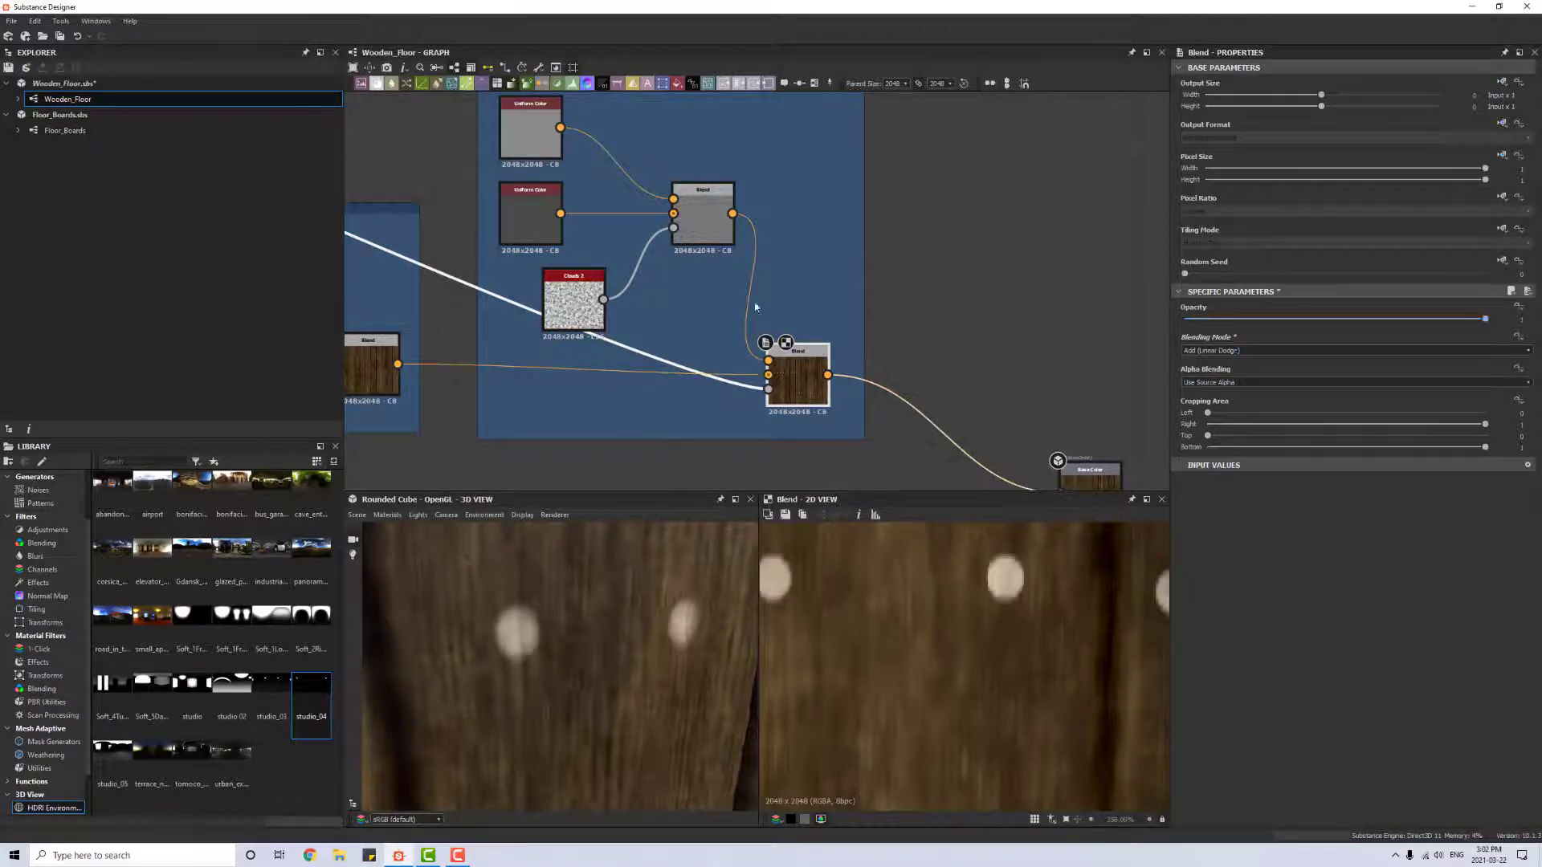
drag(732, 600, 638, 643)
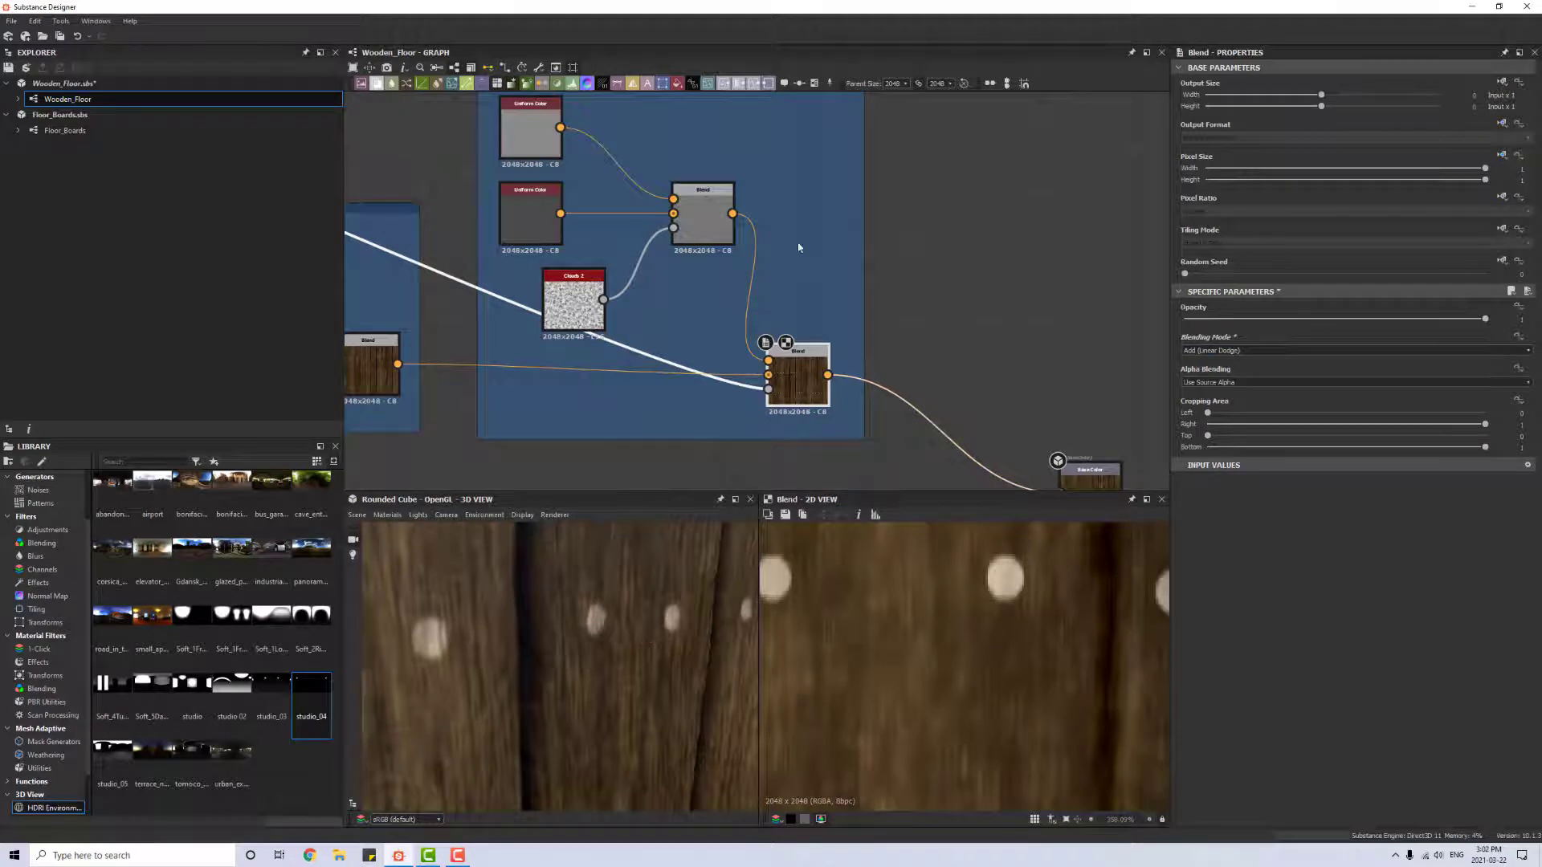
Step: Return the nail-over-wood Blend to Copy mode, keeping its opacity at 1
click(1285, 351)
click(1254, 358)
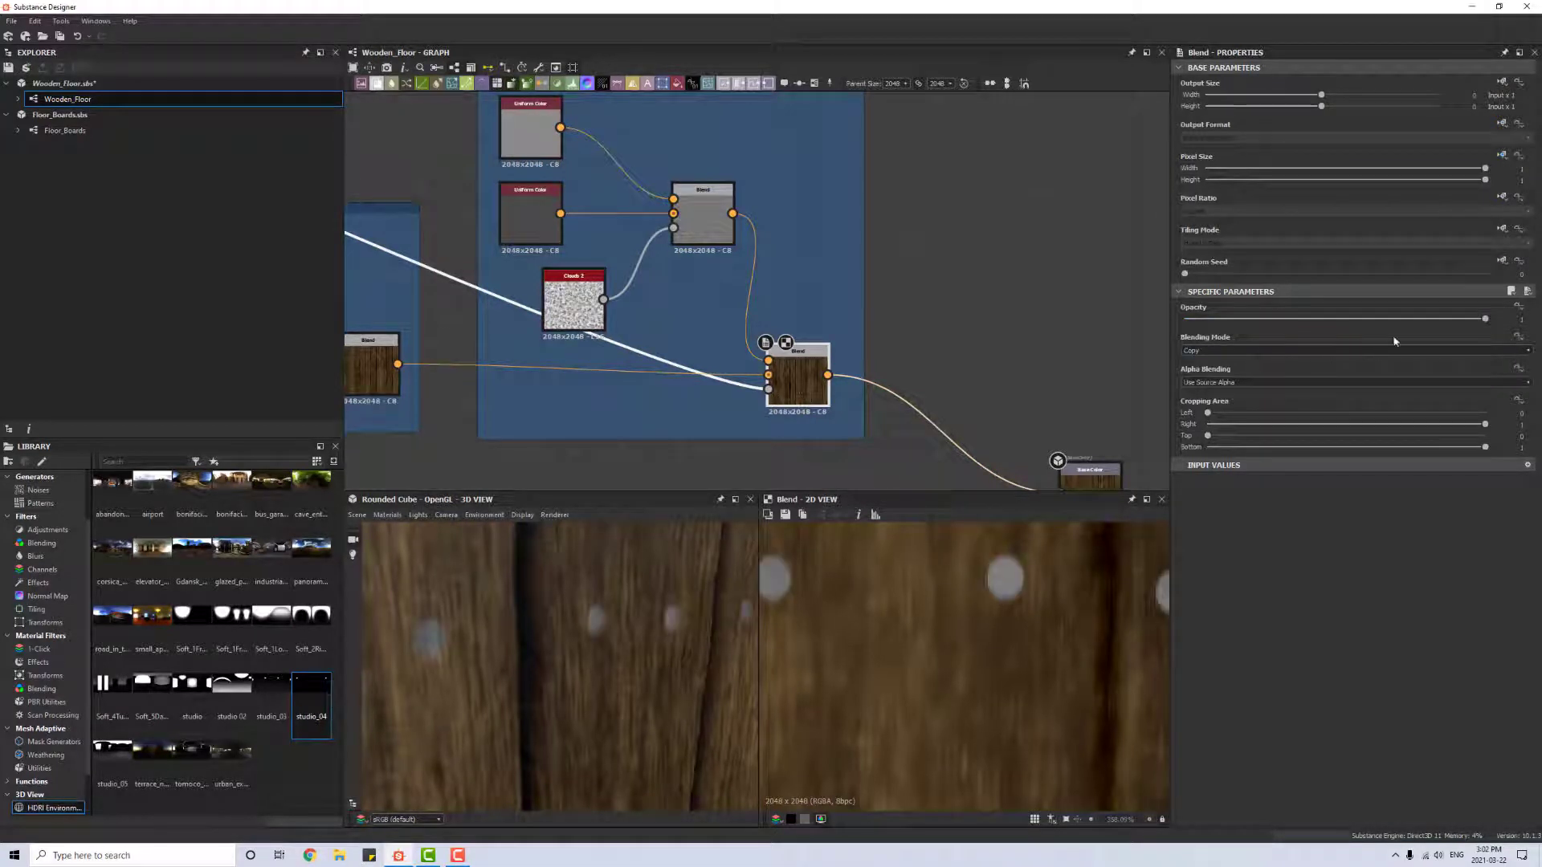
drag(1472, 319, 1523, 326)
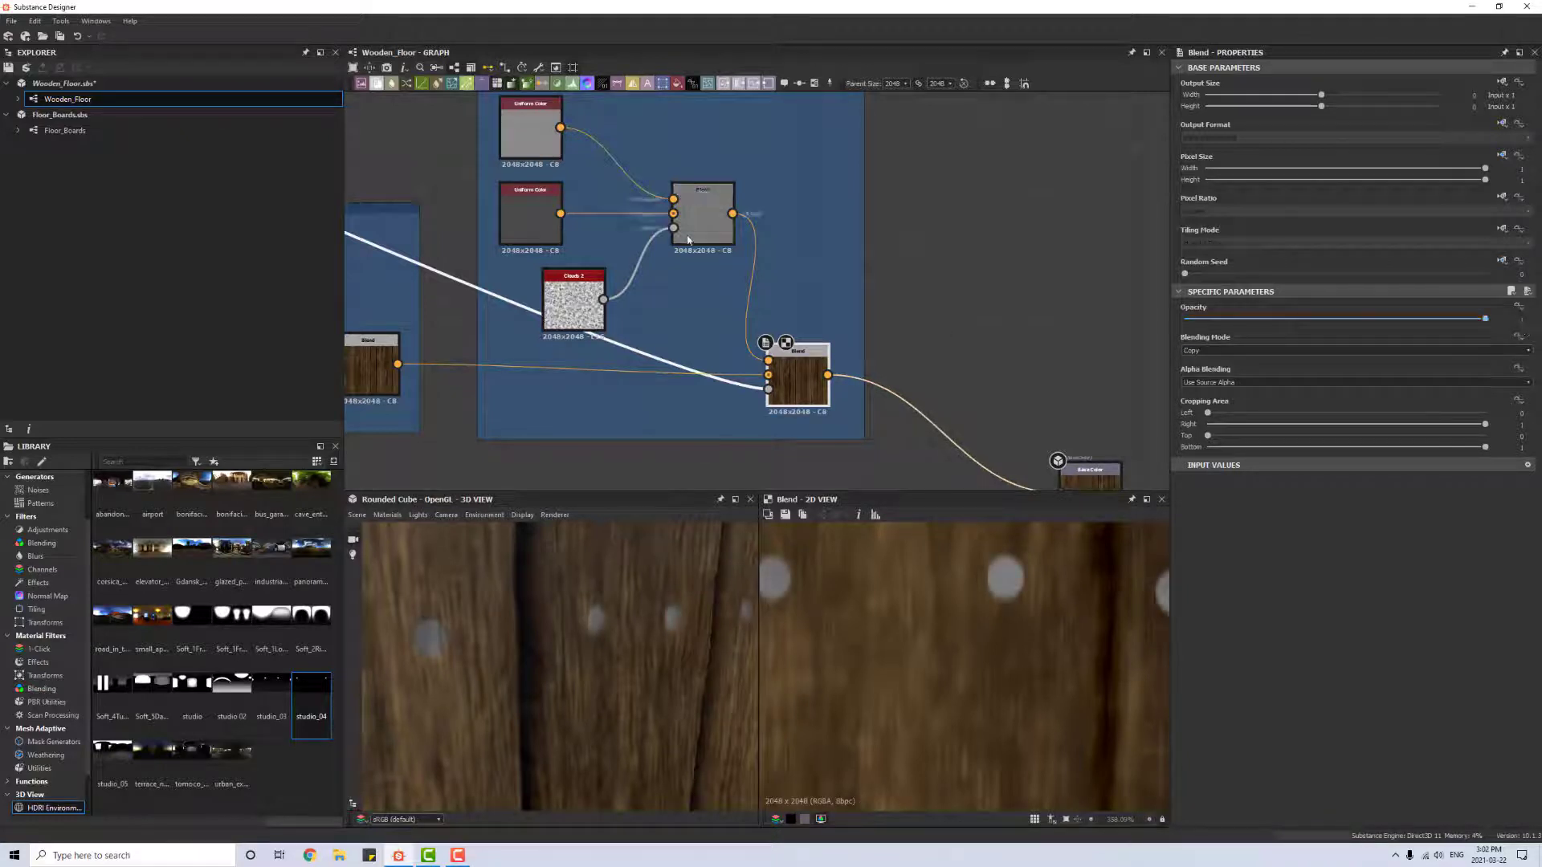
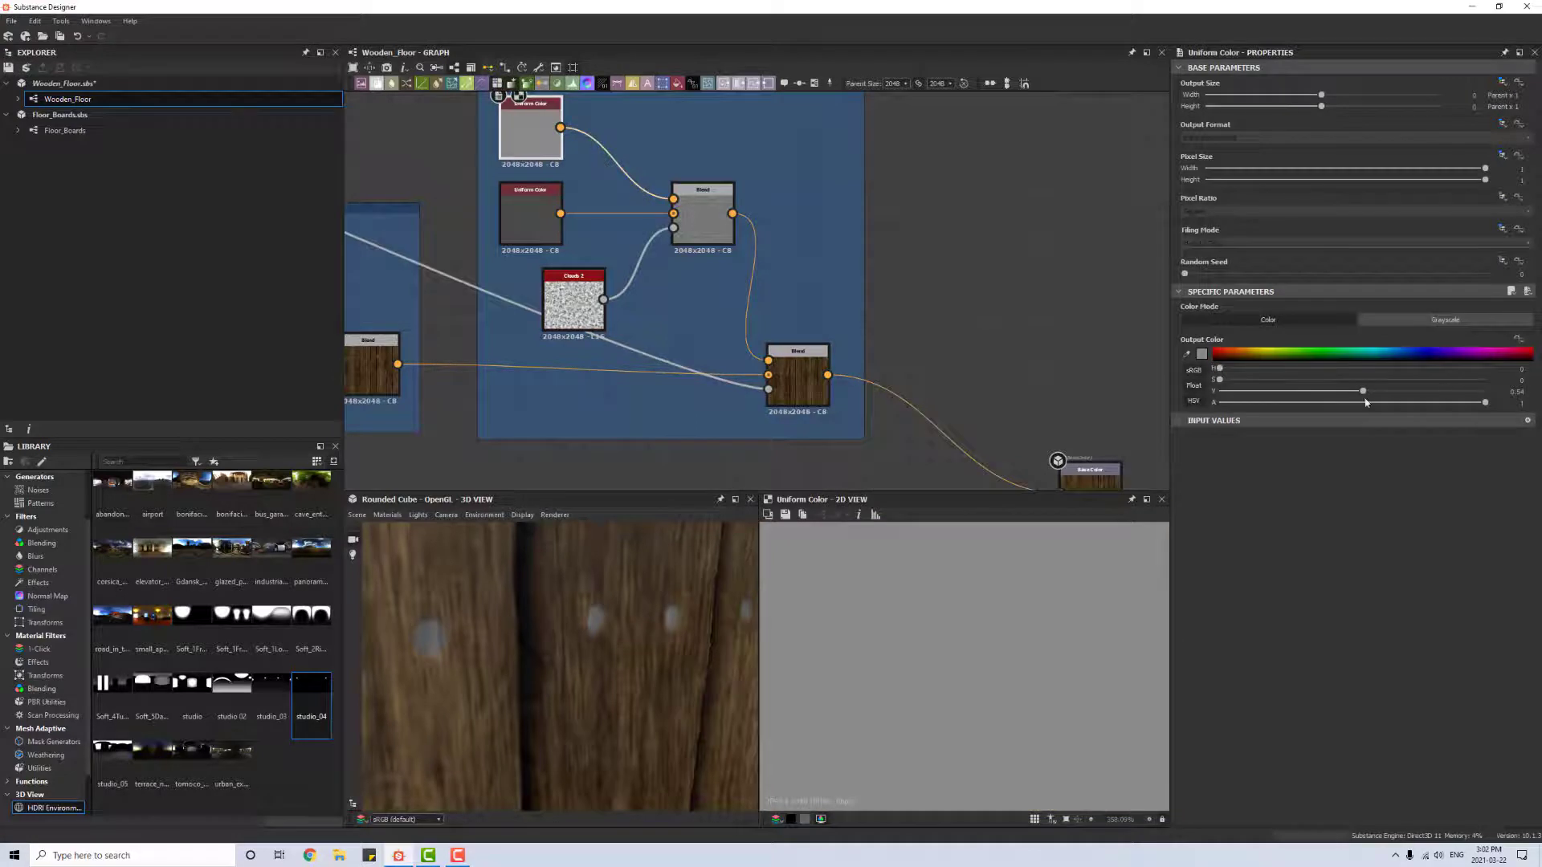
Step: Set the Disorder of the Clouds 2 node in the Nails frame to 1 and check the nails on the cube
double_click(604, 279)
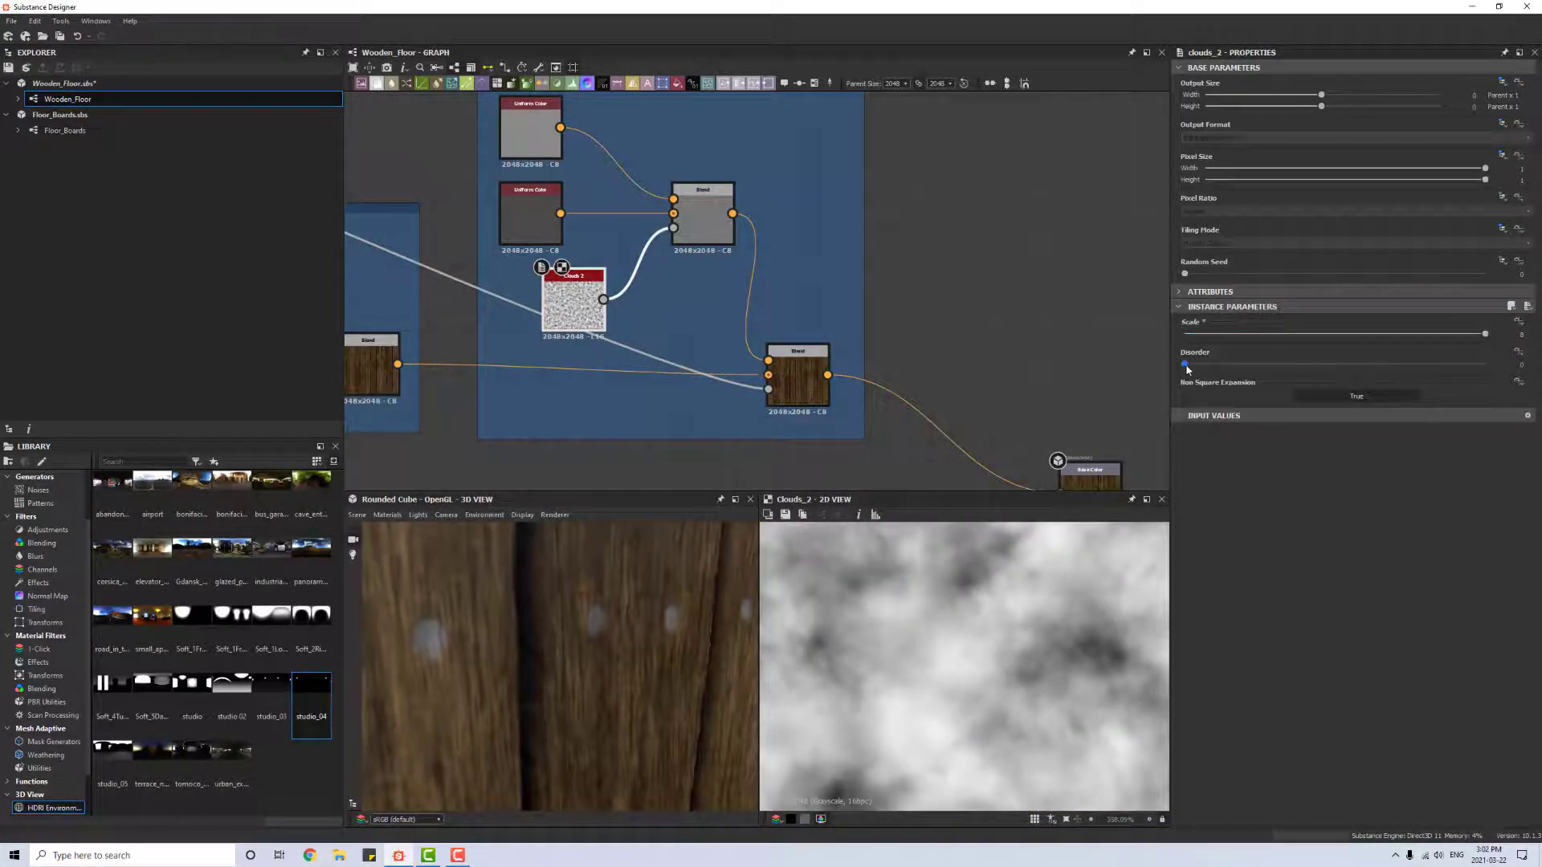
drag(1185, 364, 1487, 364)
scroll(554, 610, down, 6)
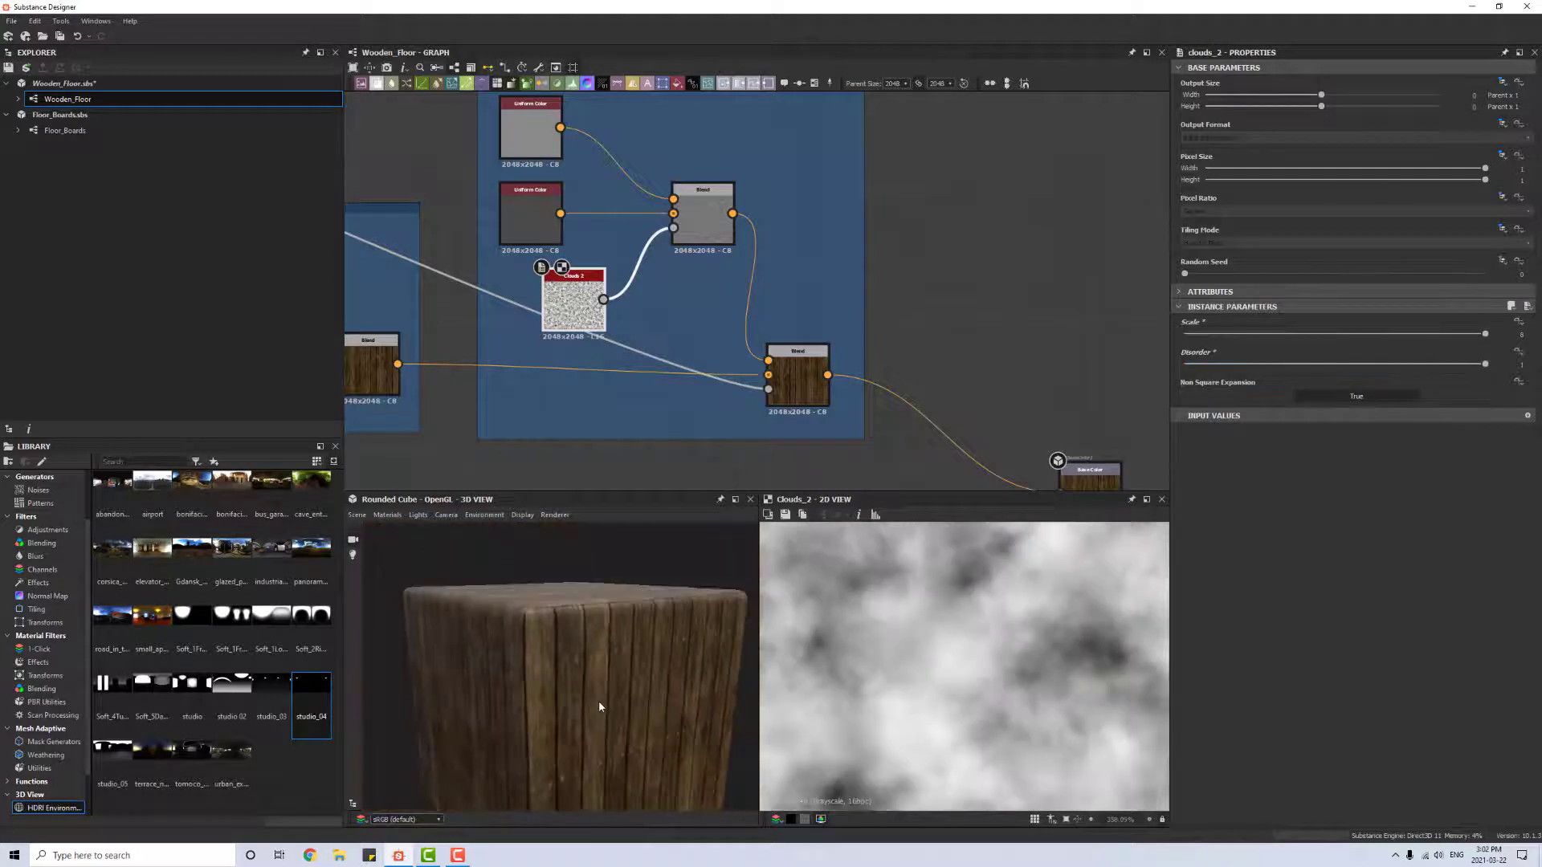
drag(554, 594, 556, 701)
scroll(562, 692, up, 5)
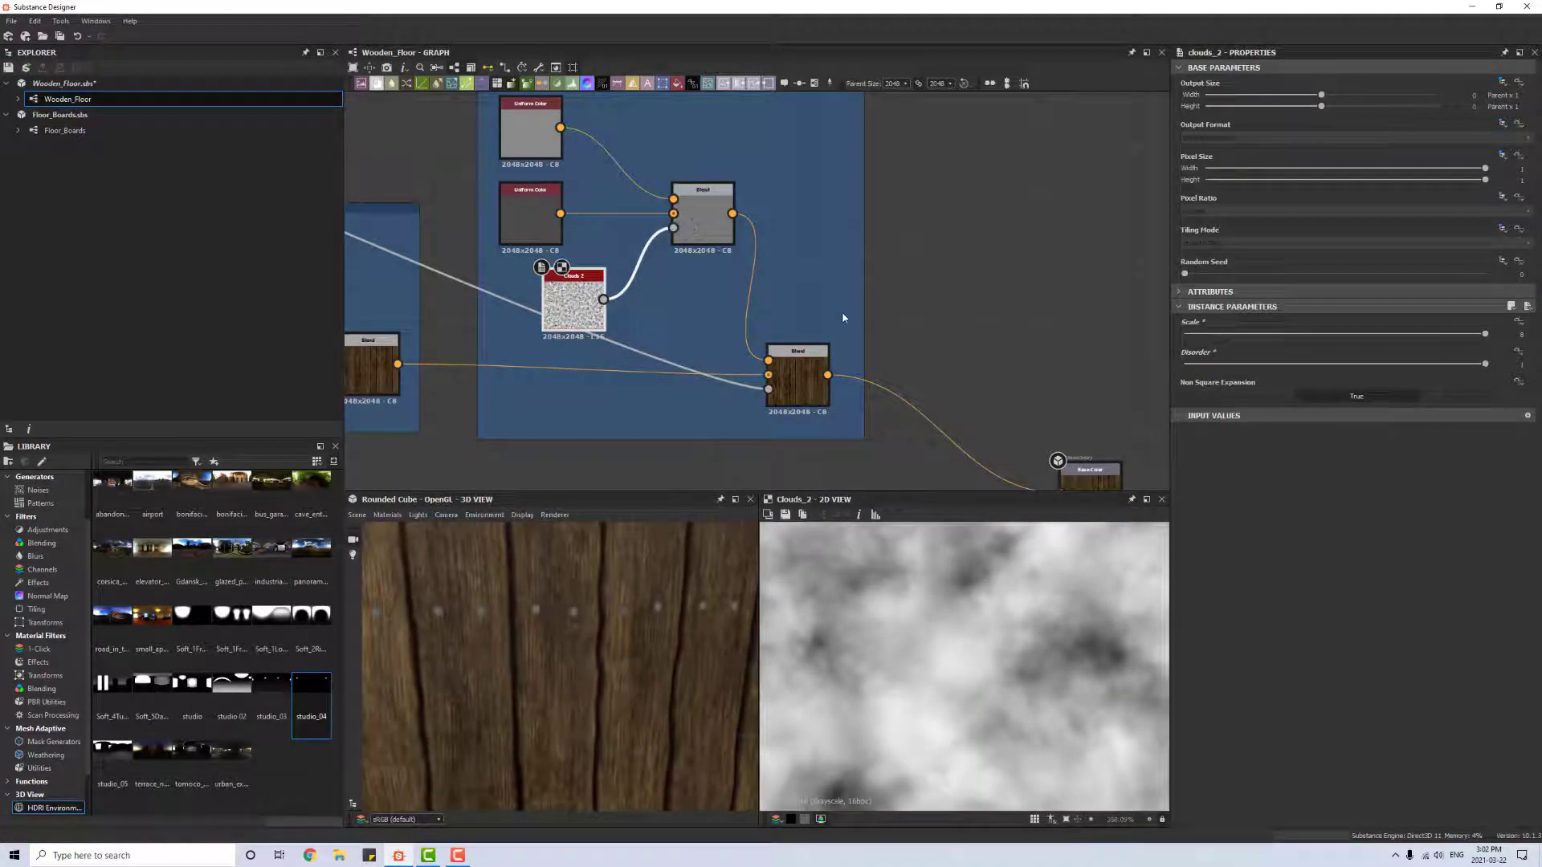
Step: Examine how the nails look on the wooden boards of the cube from different distances and angles
scroll(526, 666, down, 5)
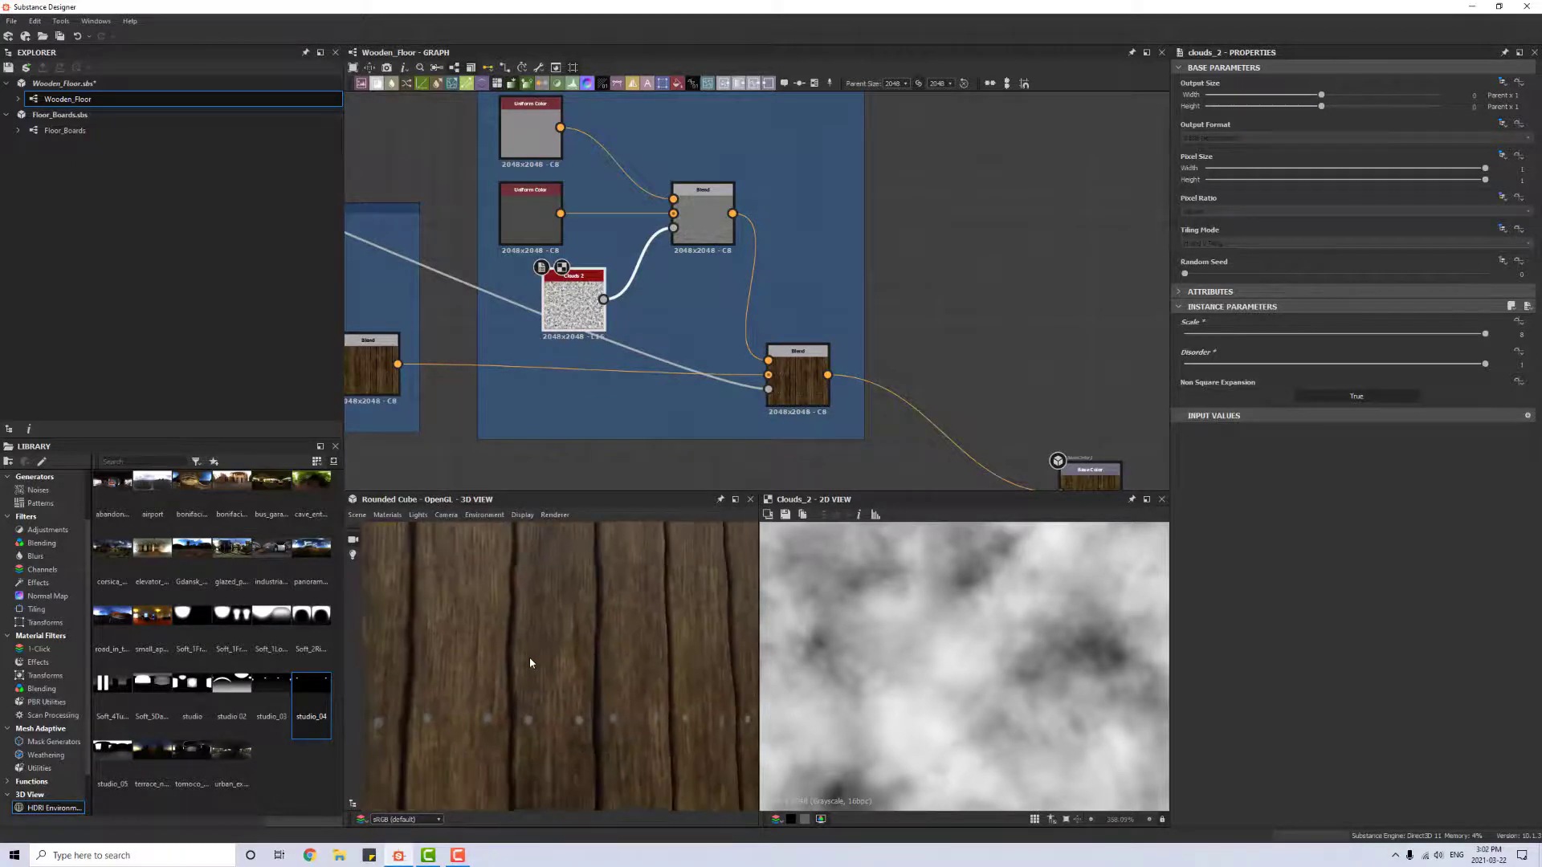
drag(495, 679, 587, 739)
scroll(613, 637, up, 5)
scroll(617, 633, down, 5)
scroll(560, 668, up, 4)
middle_drag(663, 376, 779, 412)
scroll(779, 412, down, 1)
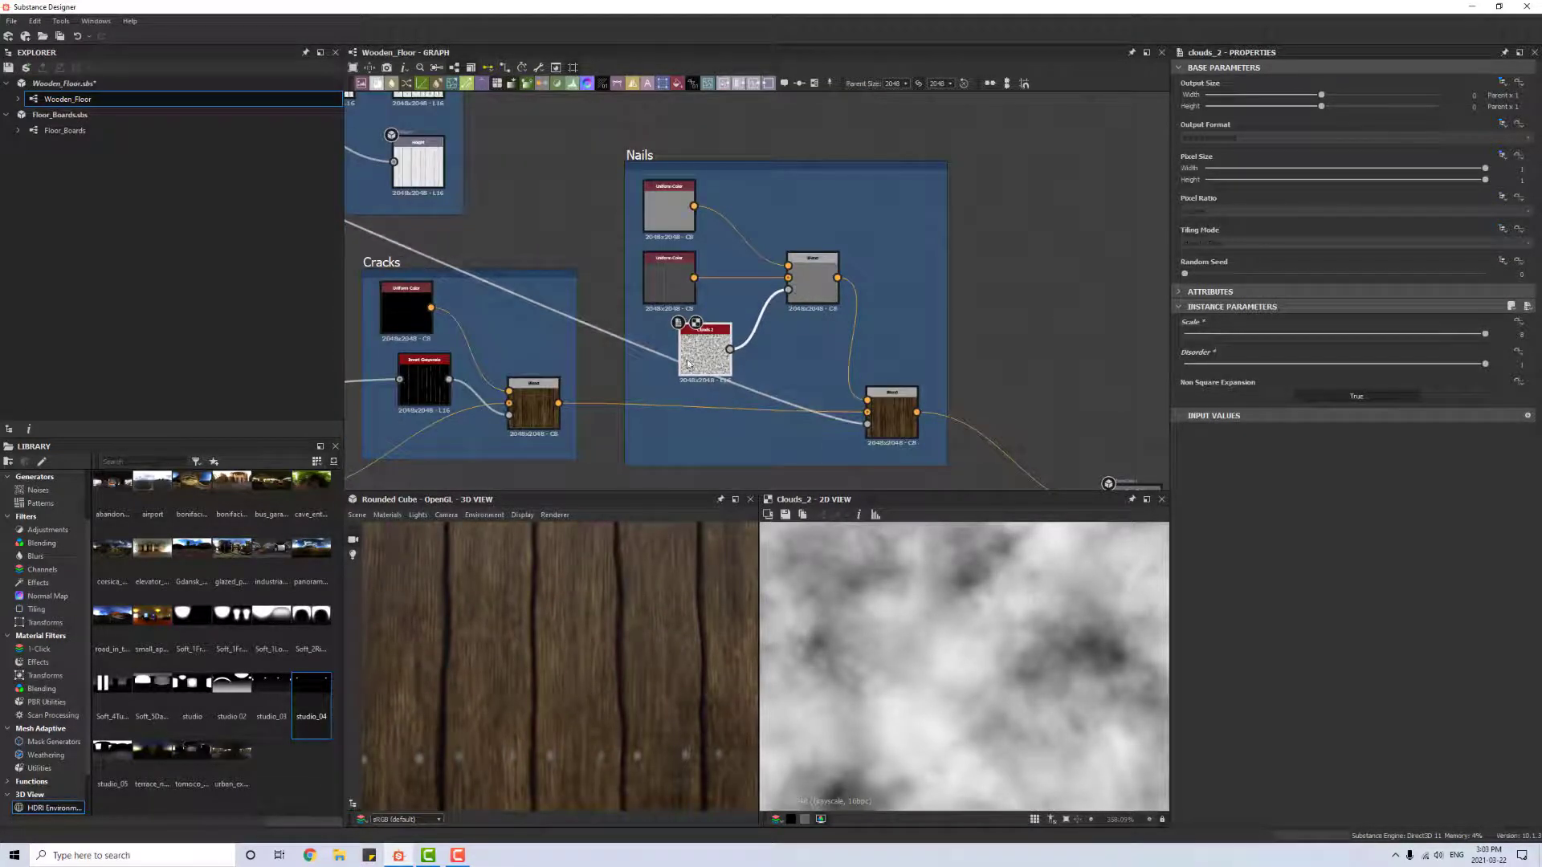
scroll(609, 644, down, 4)
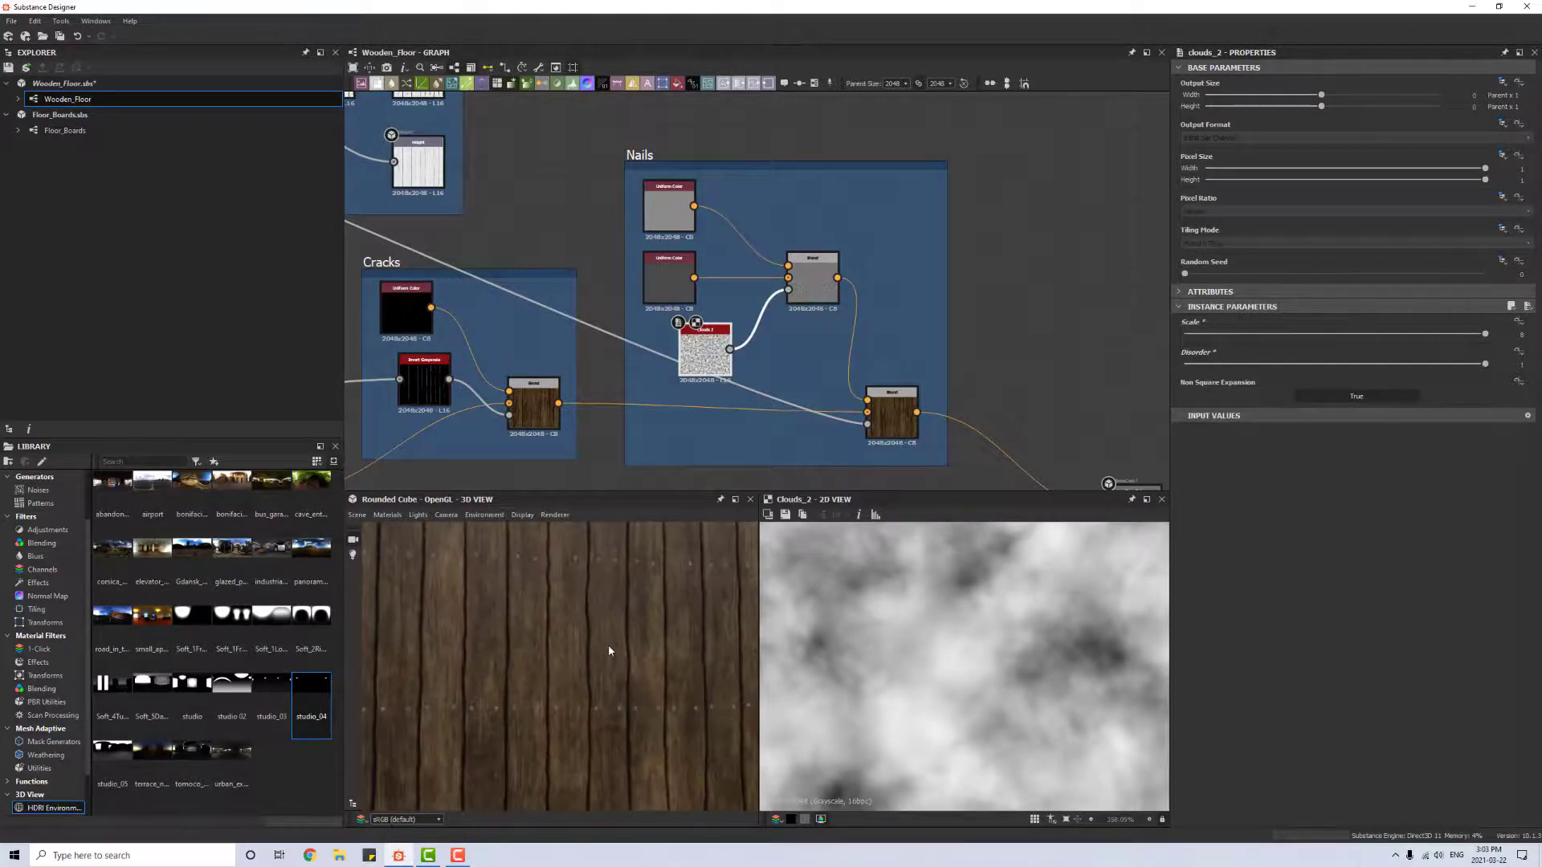
scroll(784, 326, up, 2)
scroll(881, 233, up, 3)
scroll(955, 353, up, 1)
Step: Lower the nail-over-wood Blend's opacity to about 0.46 and inspect the nails on the cube
middle_drag(956, 354, 704, 190)
scroll(703, 191, down, 1)
click(797, 375)
drag(1485, 319, 1325, 322)
scroll(722, 665, up, 5)
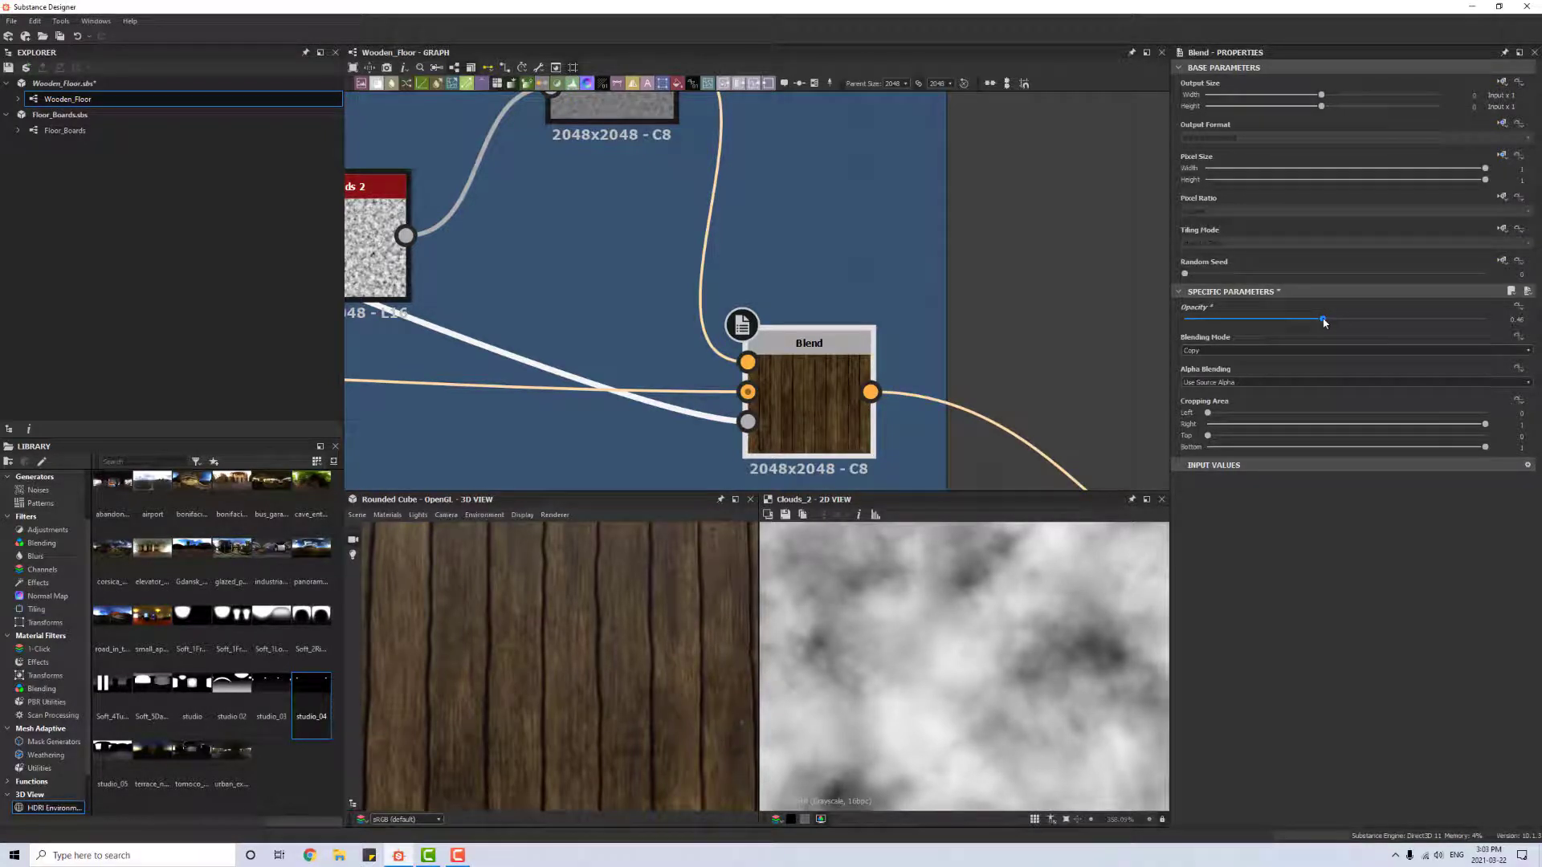
drag(575, 664, 632, 649)
scroll(589, 684, up, 5)
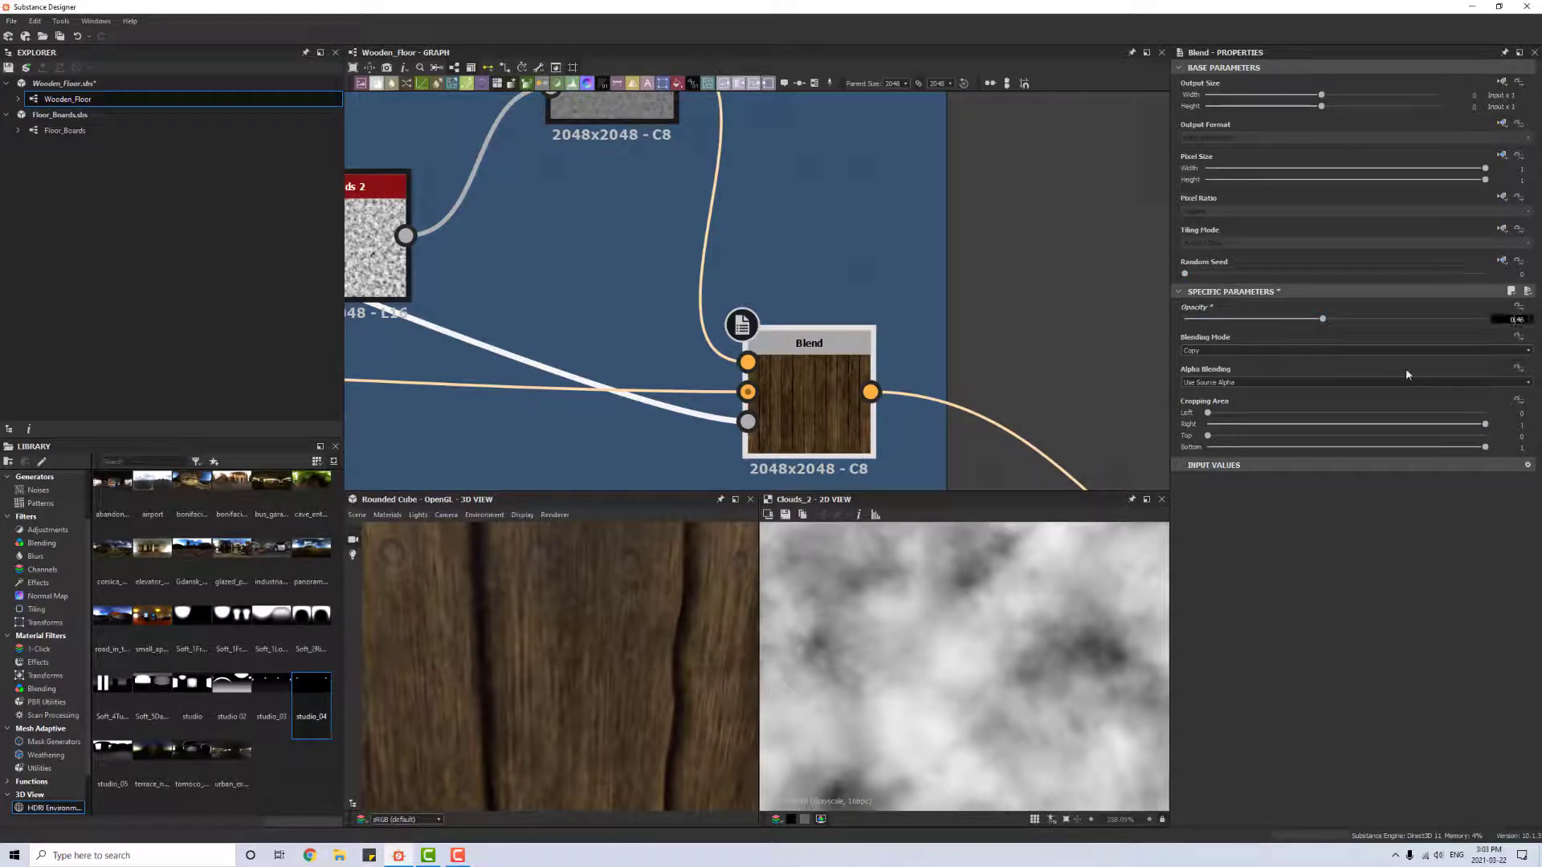
Step: Set the nail-over-wood Blend's opacity to 0.55 and review the nails on the cube
double_click(1515, 319)
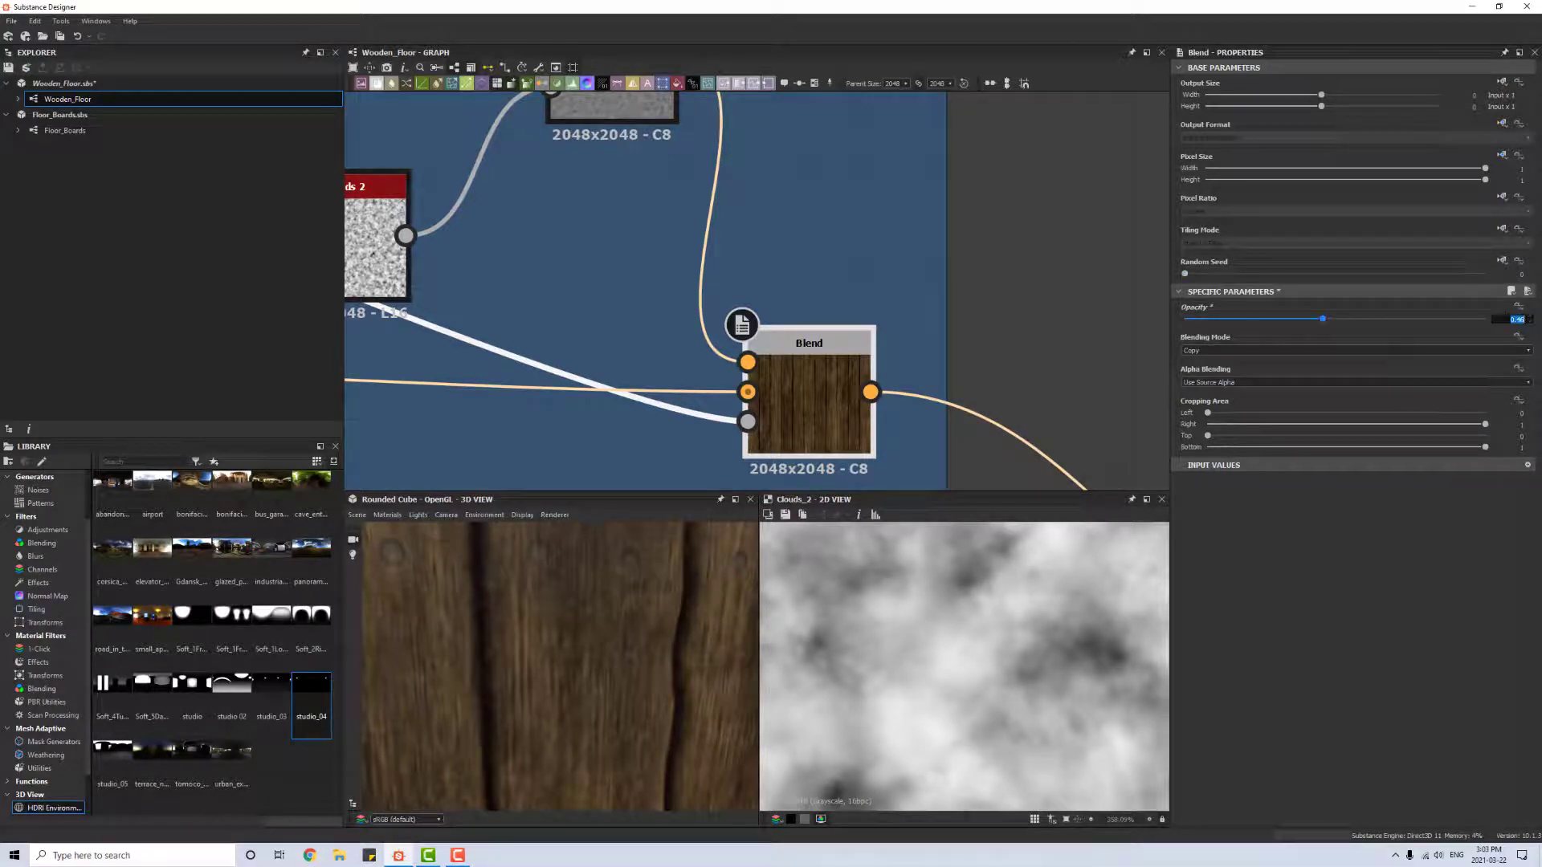
text(0.55)
key(Return)
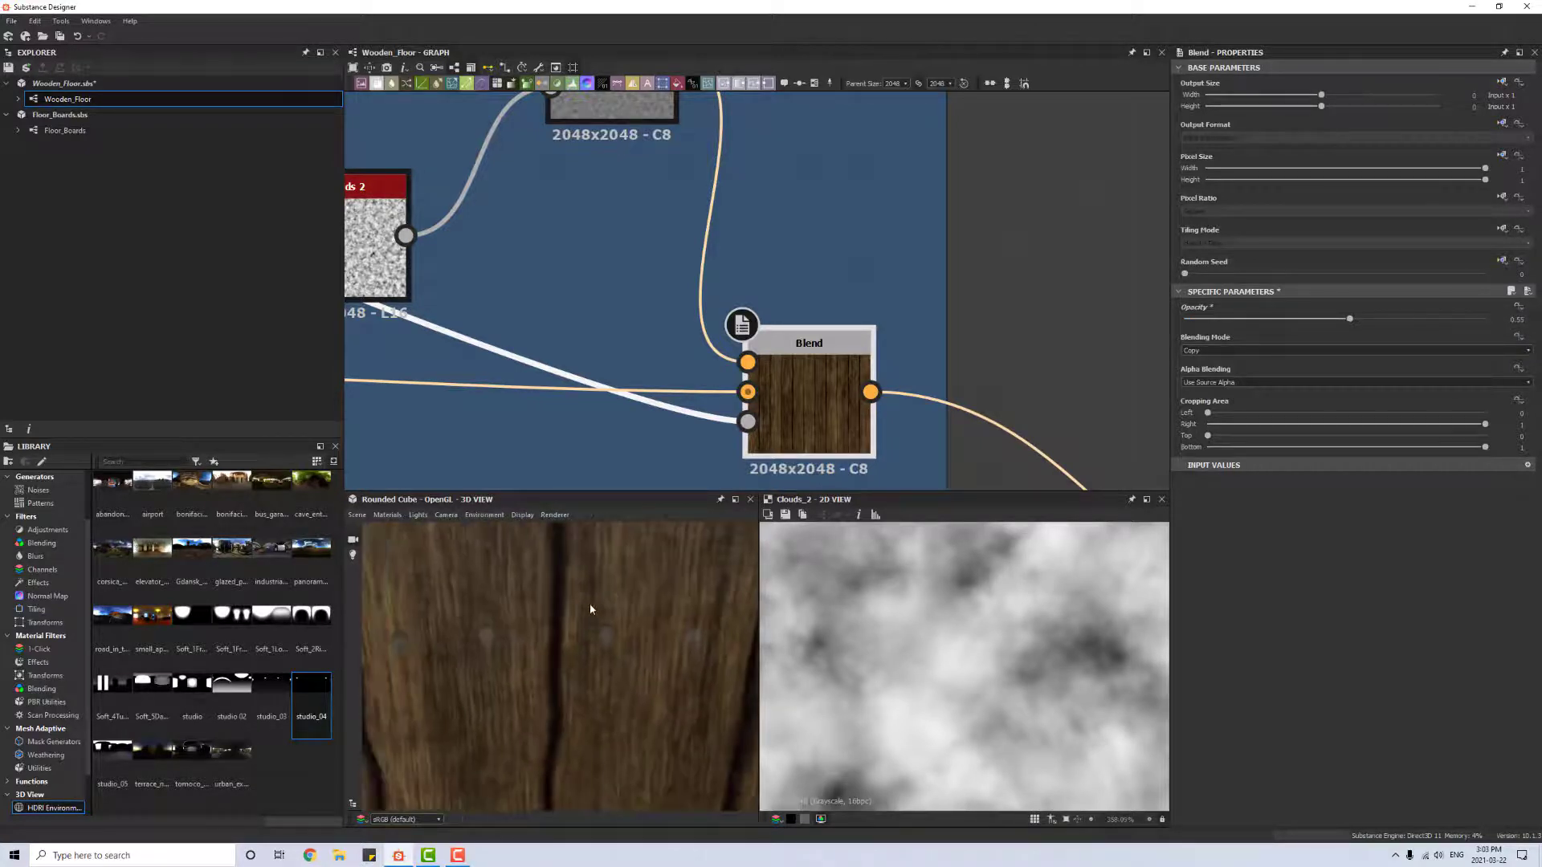
mouse_move(590, 608)
mouse_down()
mouse_move(578, 699)
mouse_move(598, 623)
mouse_up()
scroll(715, 296, down, 5)
Step: Examine the final roughness Blend and the Roughness output, comparing the nails' roughness with their reflections on the cube
middle_drag(679, 106, 789, 363)
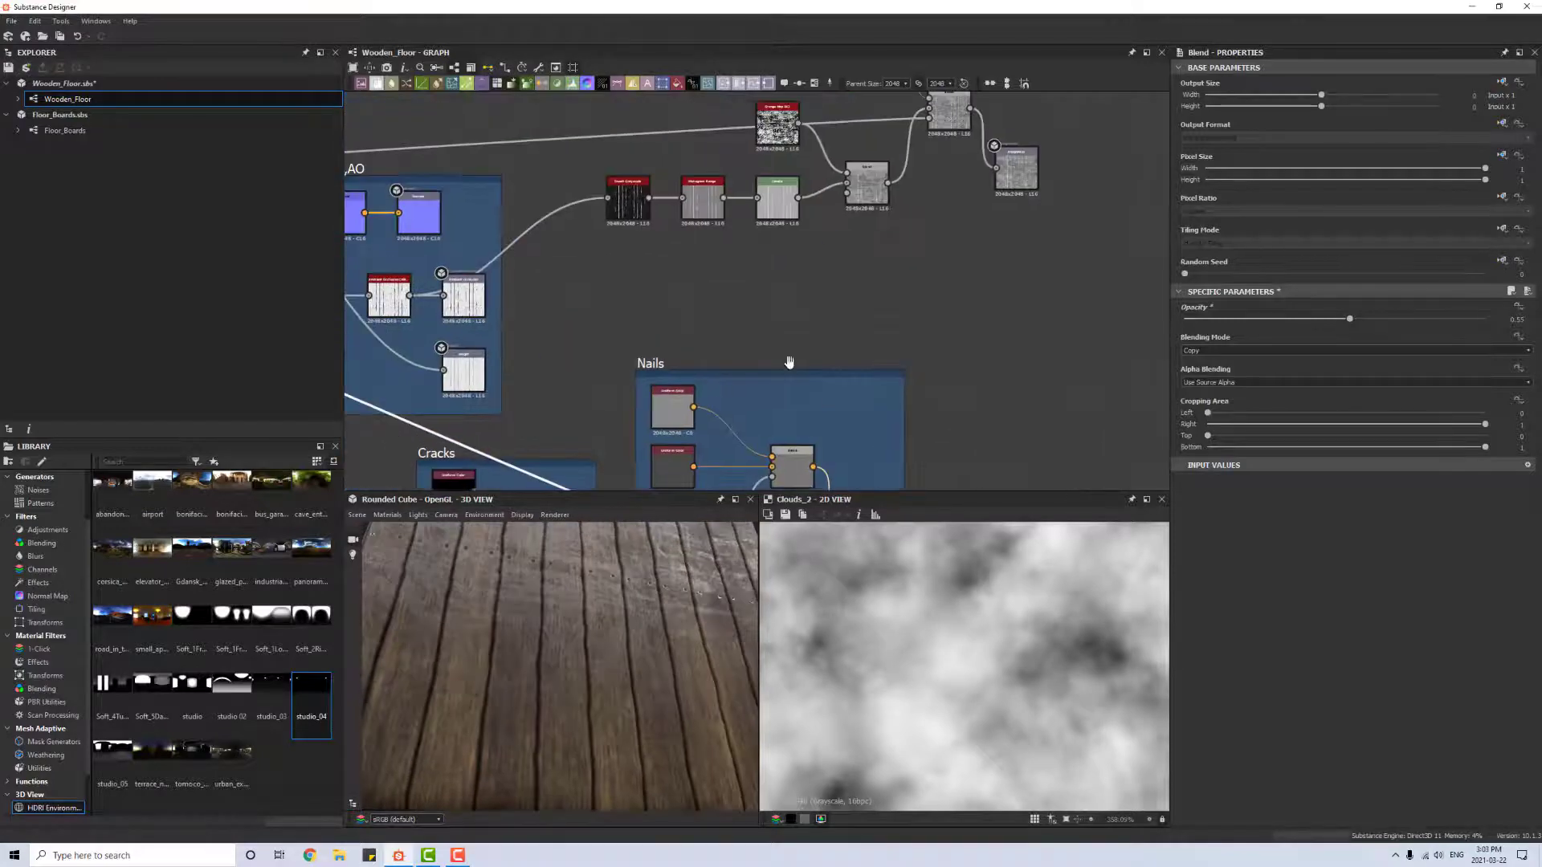
scroll(866, 289, up, 4)
double_click(787, 177)
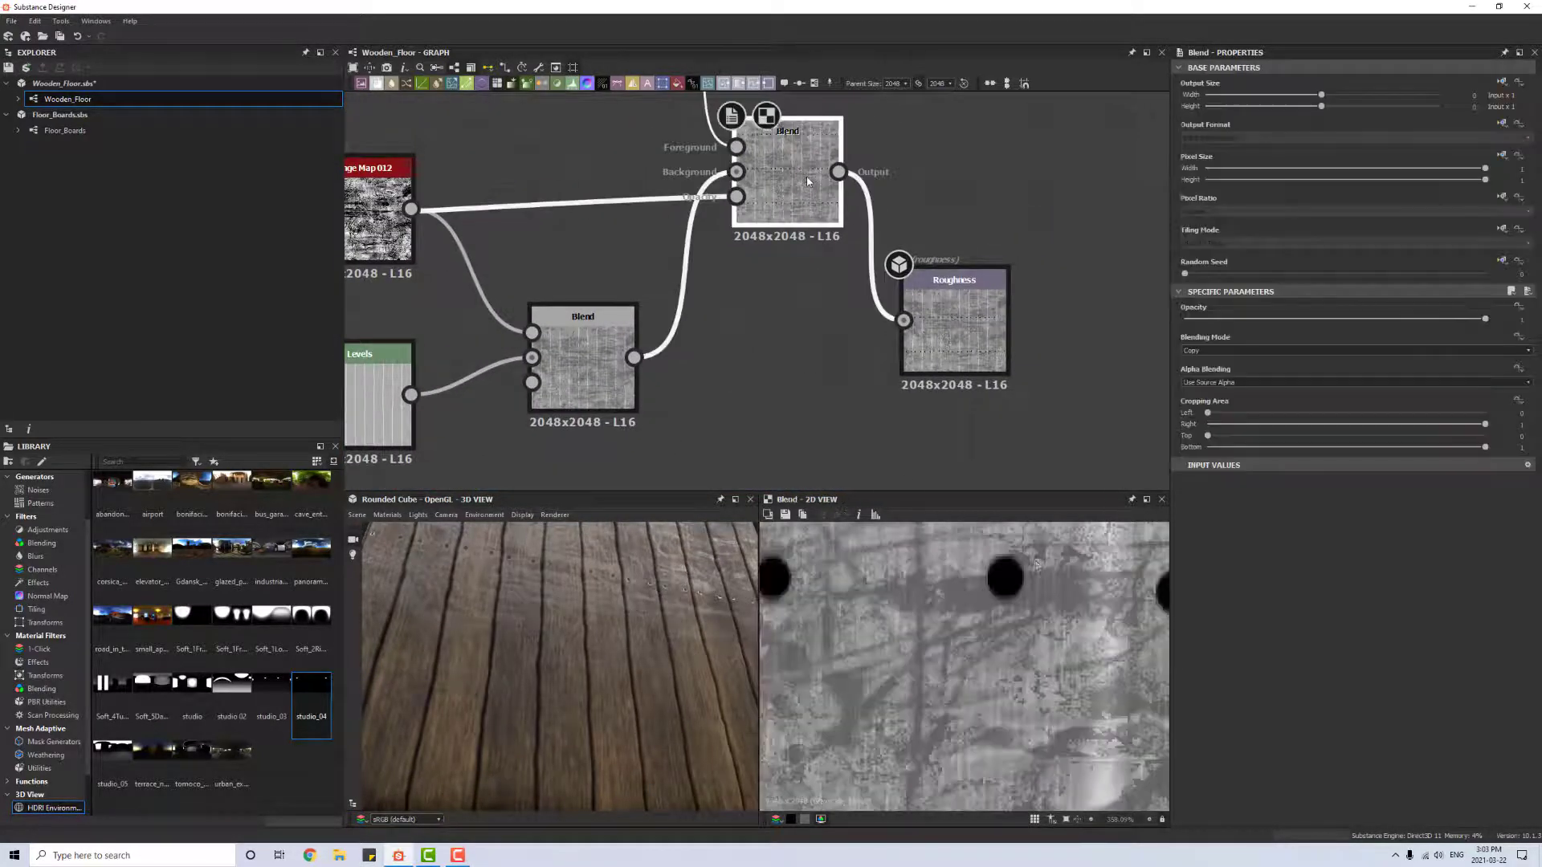
double_click(956, 338)
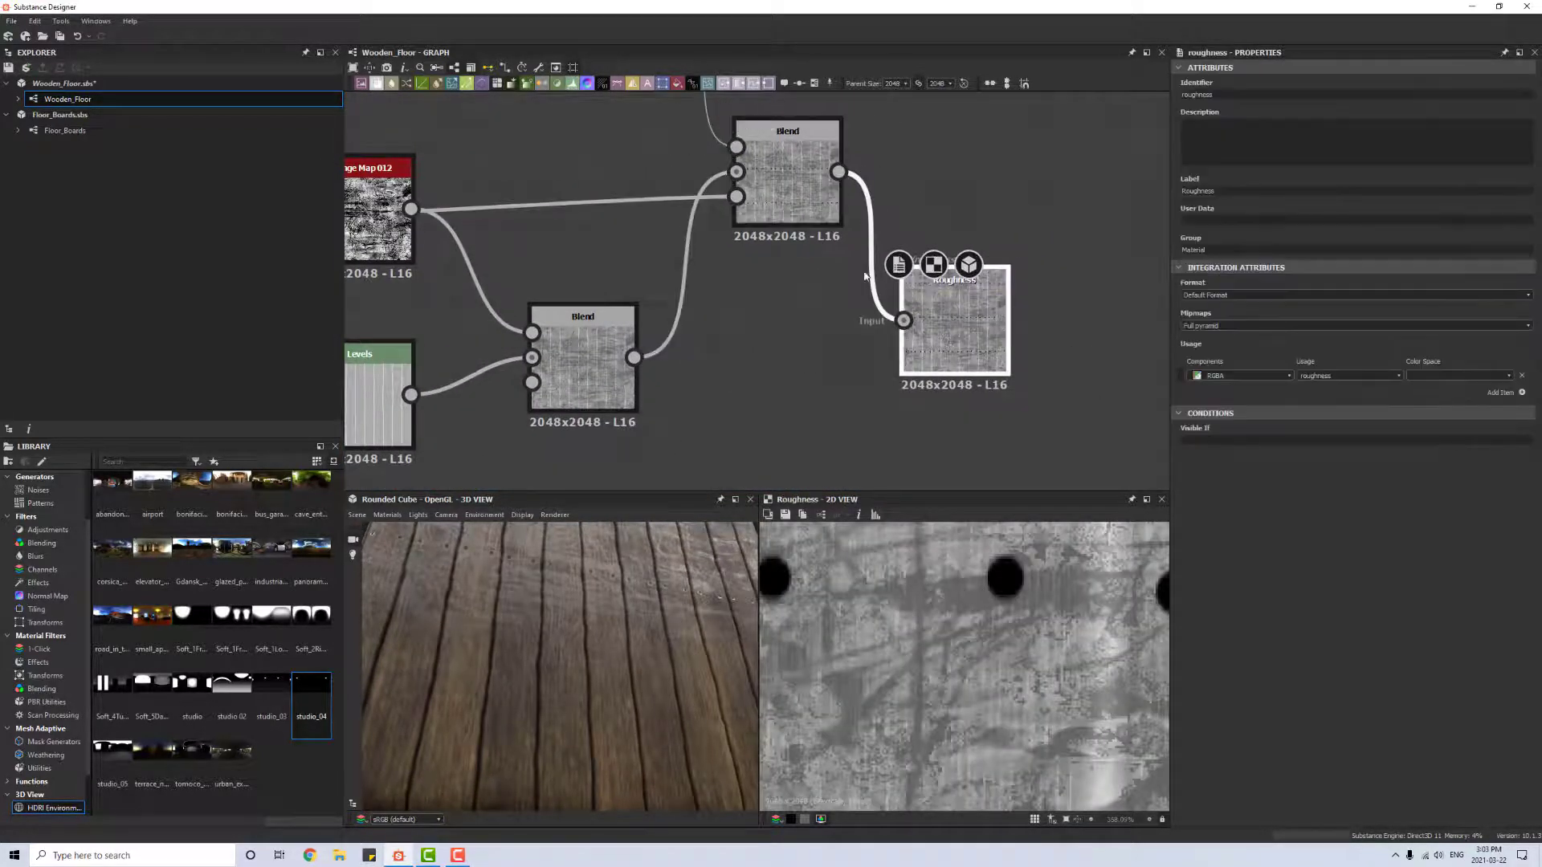
scroll(615, 644, down, 5)
drag(615, 644, 603, 614)
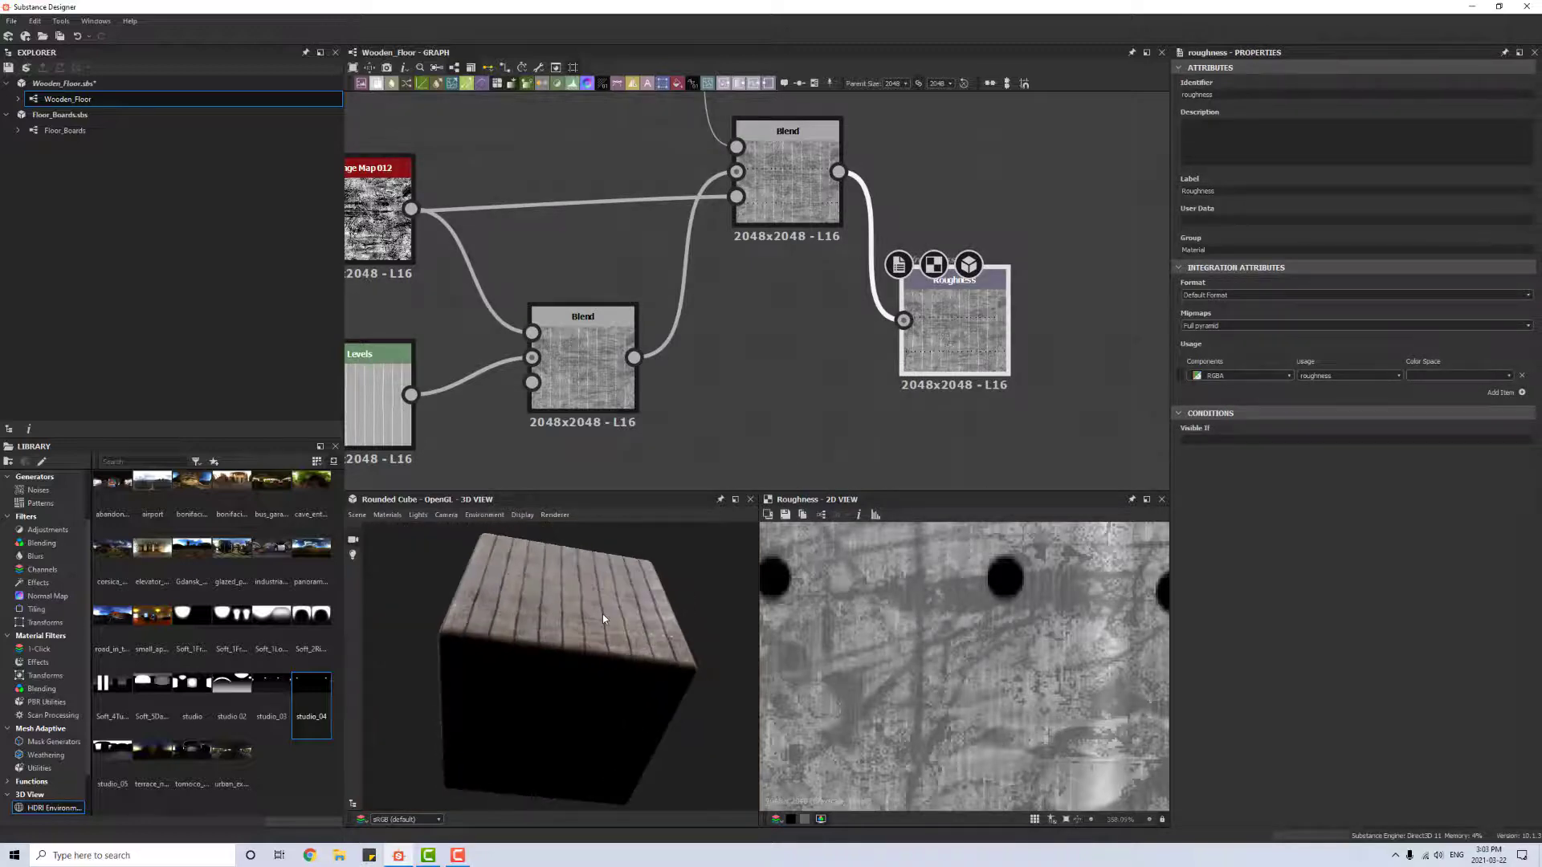
scroll(602, 613, up, 8)
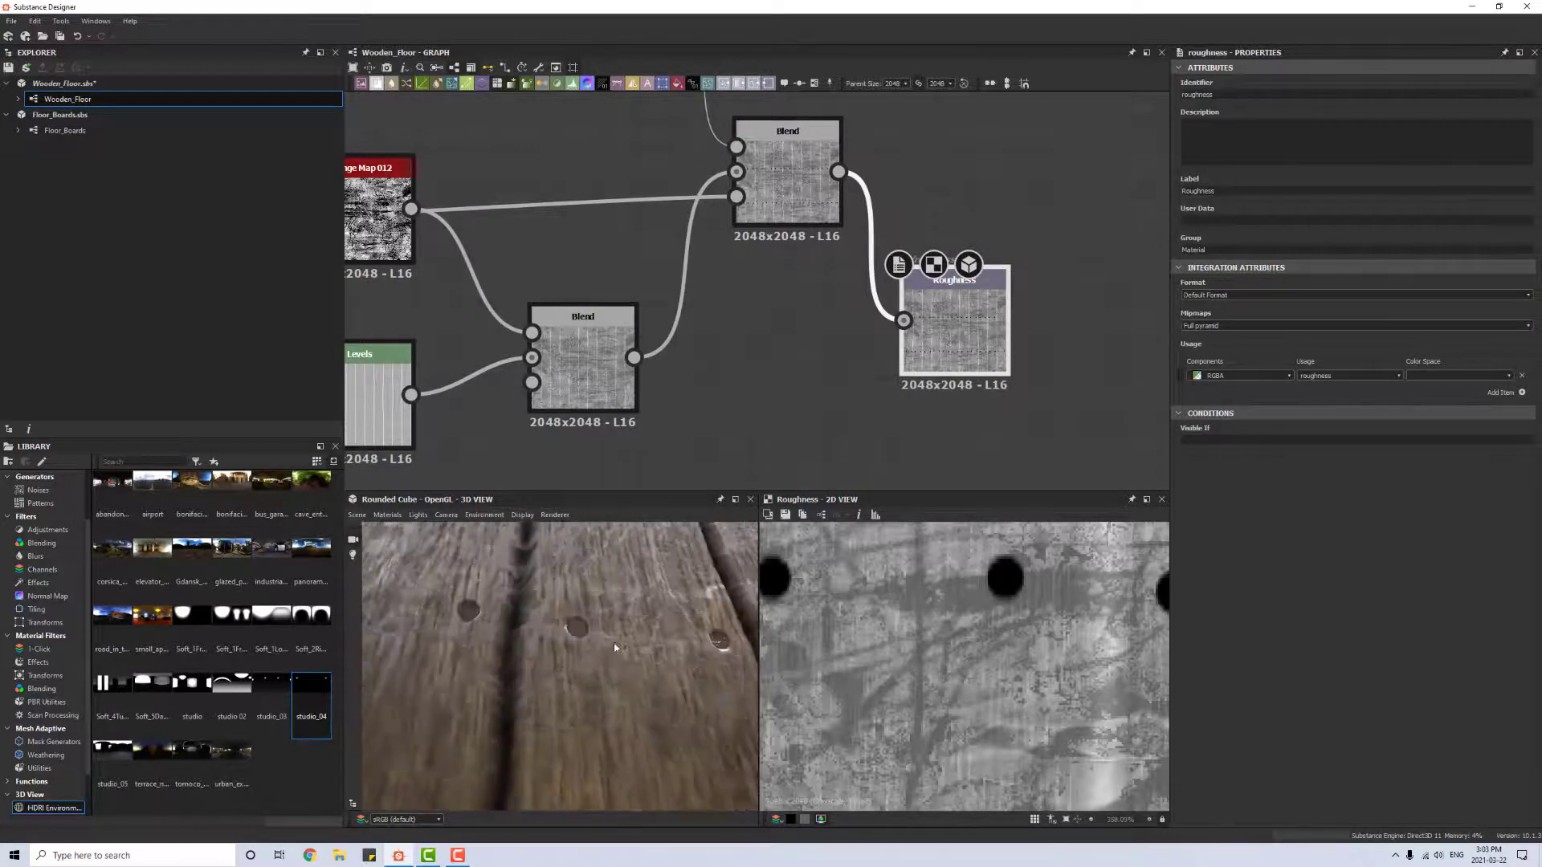
scroll(615, 646, down, 5)
drag(616, 634, 628, 702)
scroll(628, 702, up, 3)
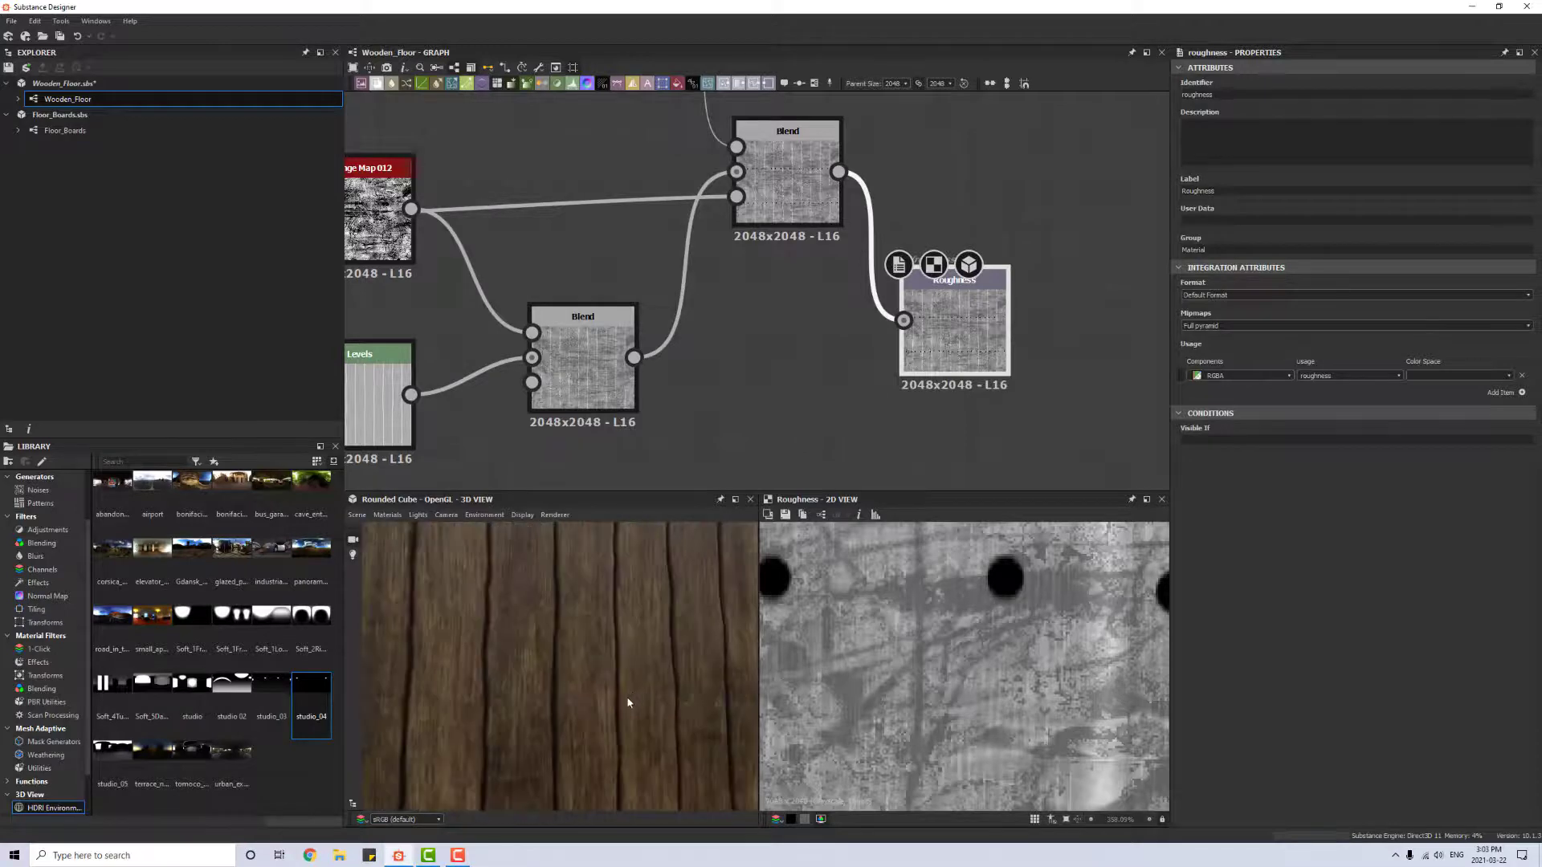
scroll(626, 698, up, 3)
scroll(556, 285, down, 5)
middle_drag(502, 281, 890, 287)
scroll(578, 281, down, 4)
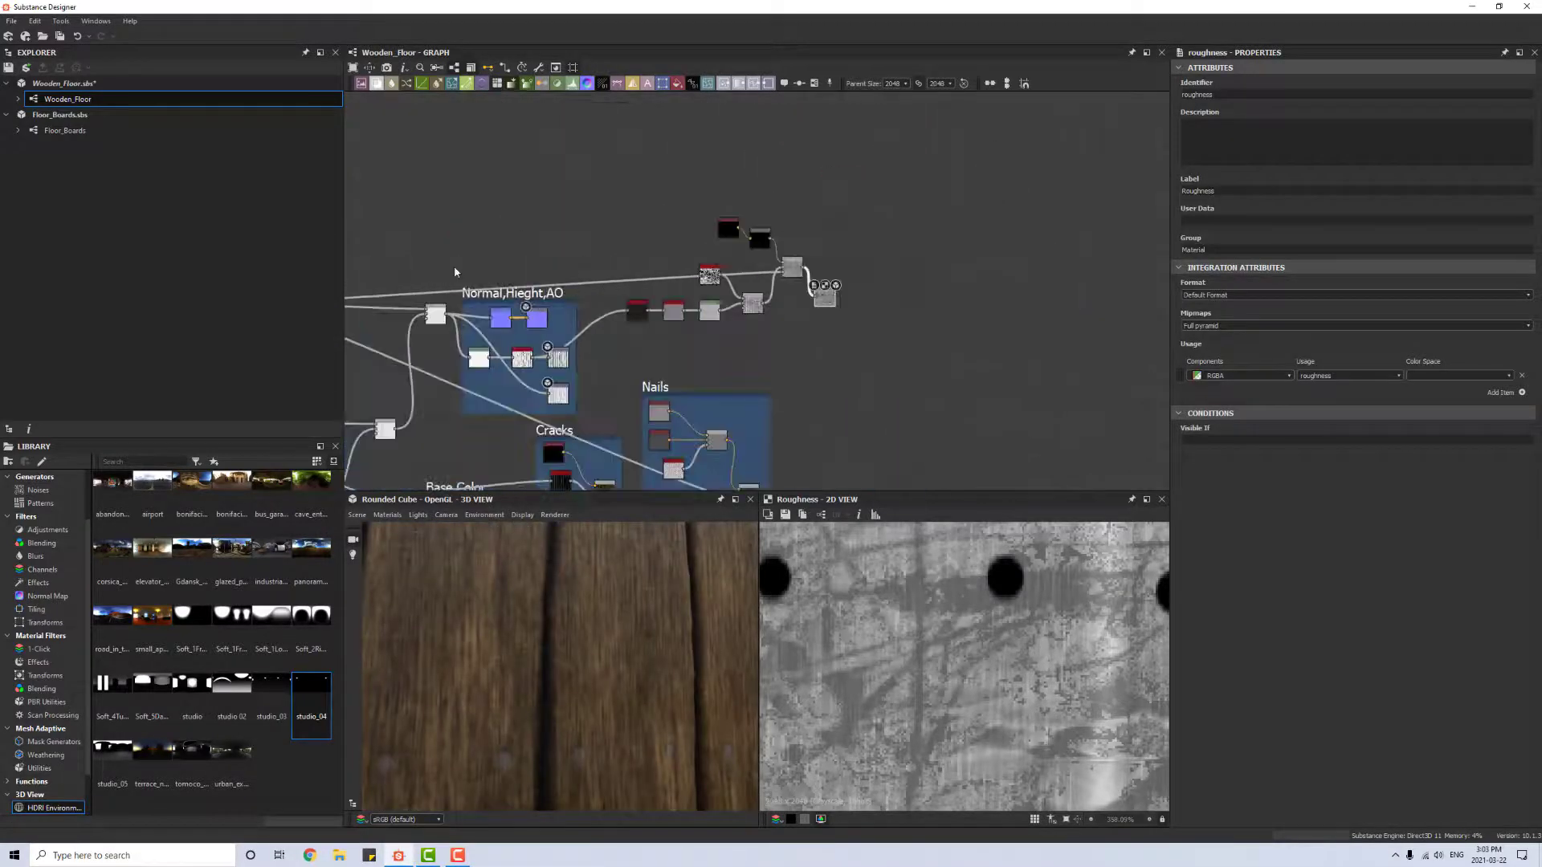
Step: Raise the opacity of the Subtract Blend feeding the Normal,Hieght,AO frame to about 0.21 and inspect the nail depth on the cube
middle_drag(454, 268, 832, 258)
middle_drag(617, 297, 773, 301)
scroll(773, 301, up, 8)
scroll(673, 345, down, 2)
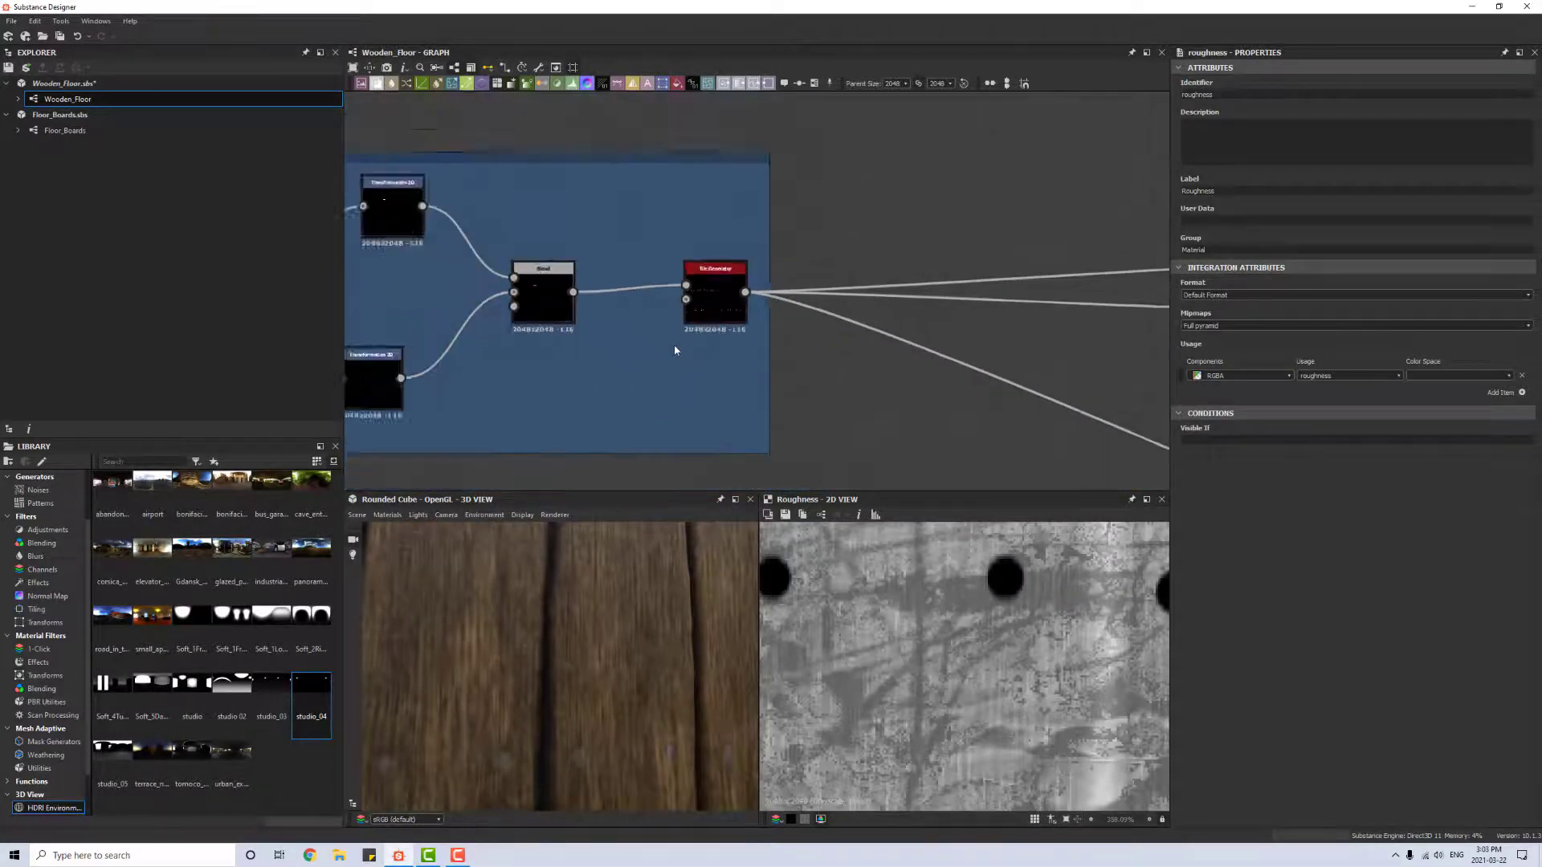
scroll(759, 358, up, 2)
middle_drag(881, 359, 396, 306)
scroll(594, 326, down, 4)
middle_drag(820, 308, 633, 320)
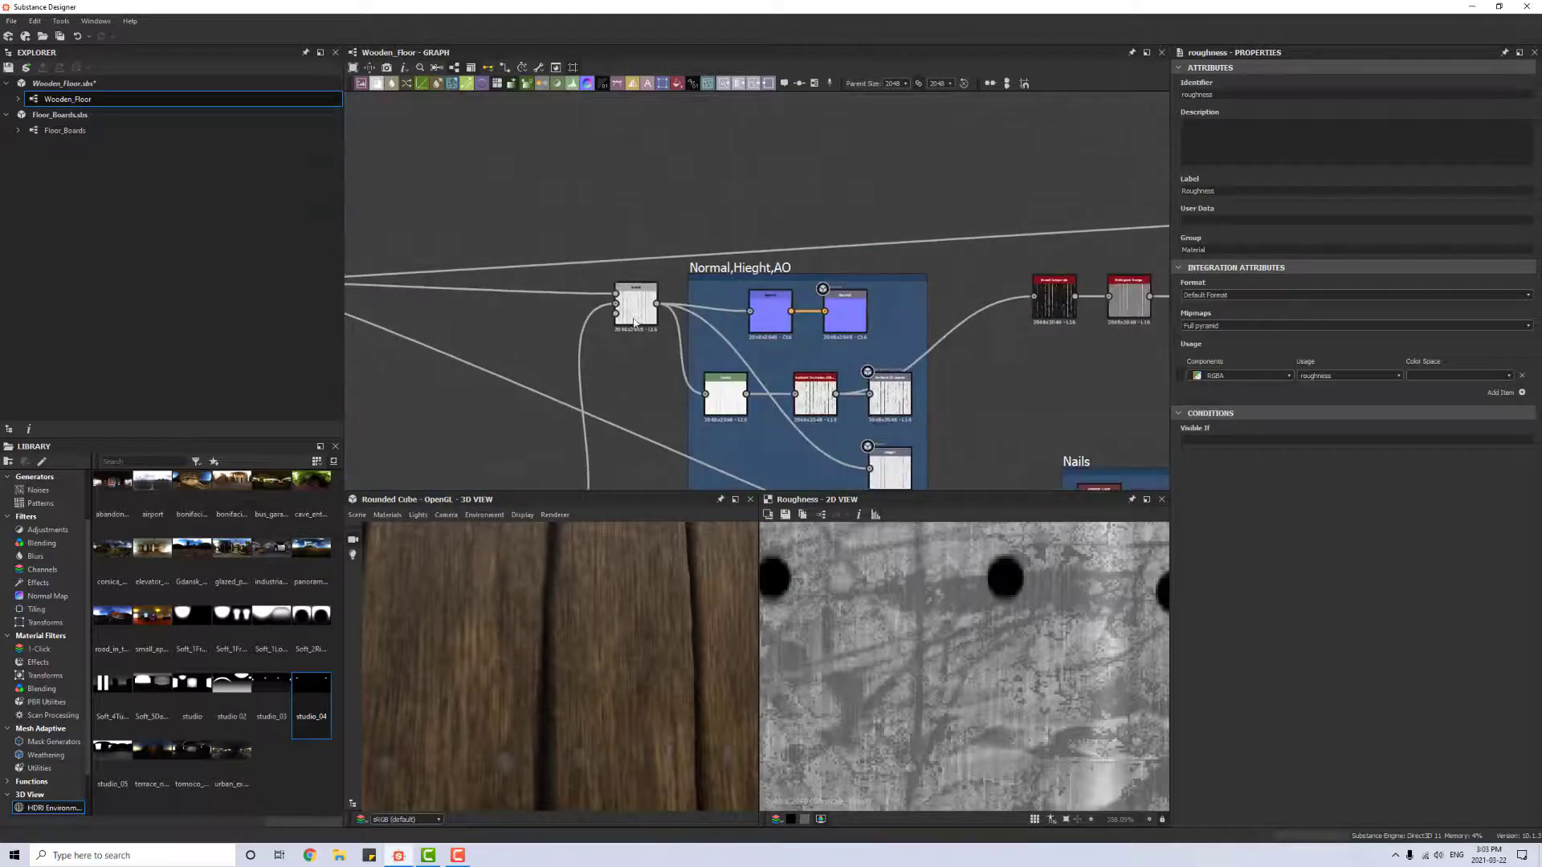
double_click(634, 323)
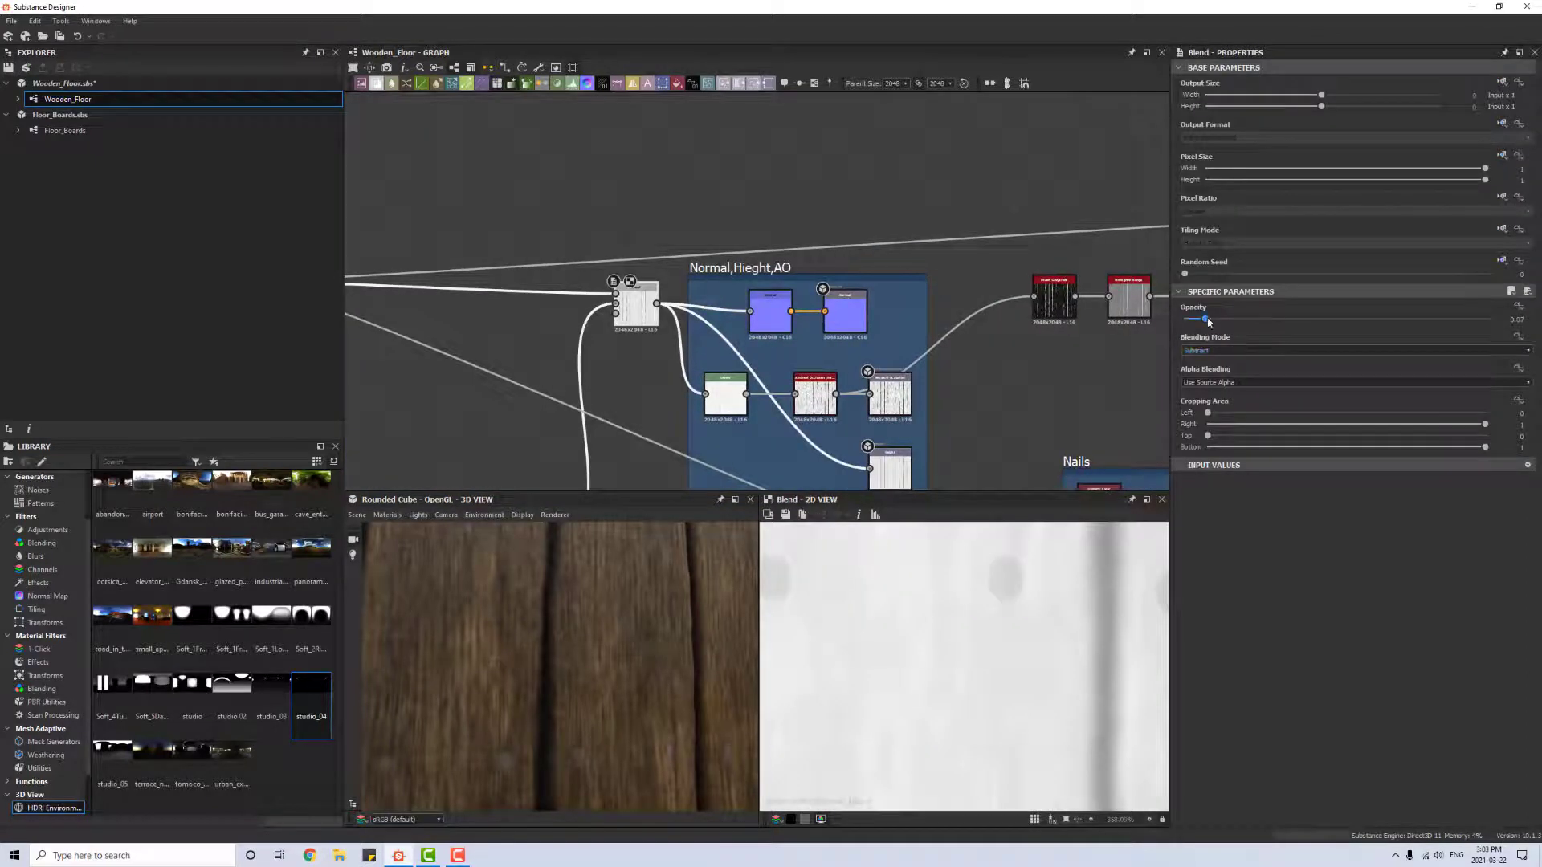
drag(1206, 320, 1250, 325)
scroll(601, 643, down, 5)
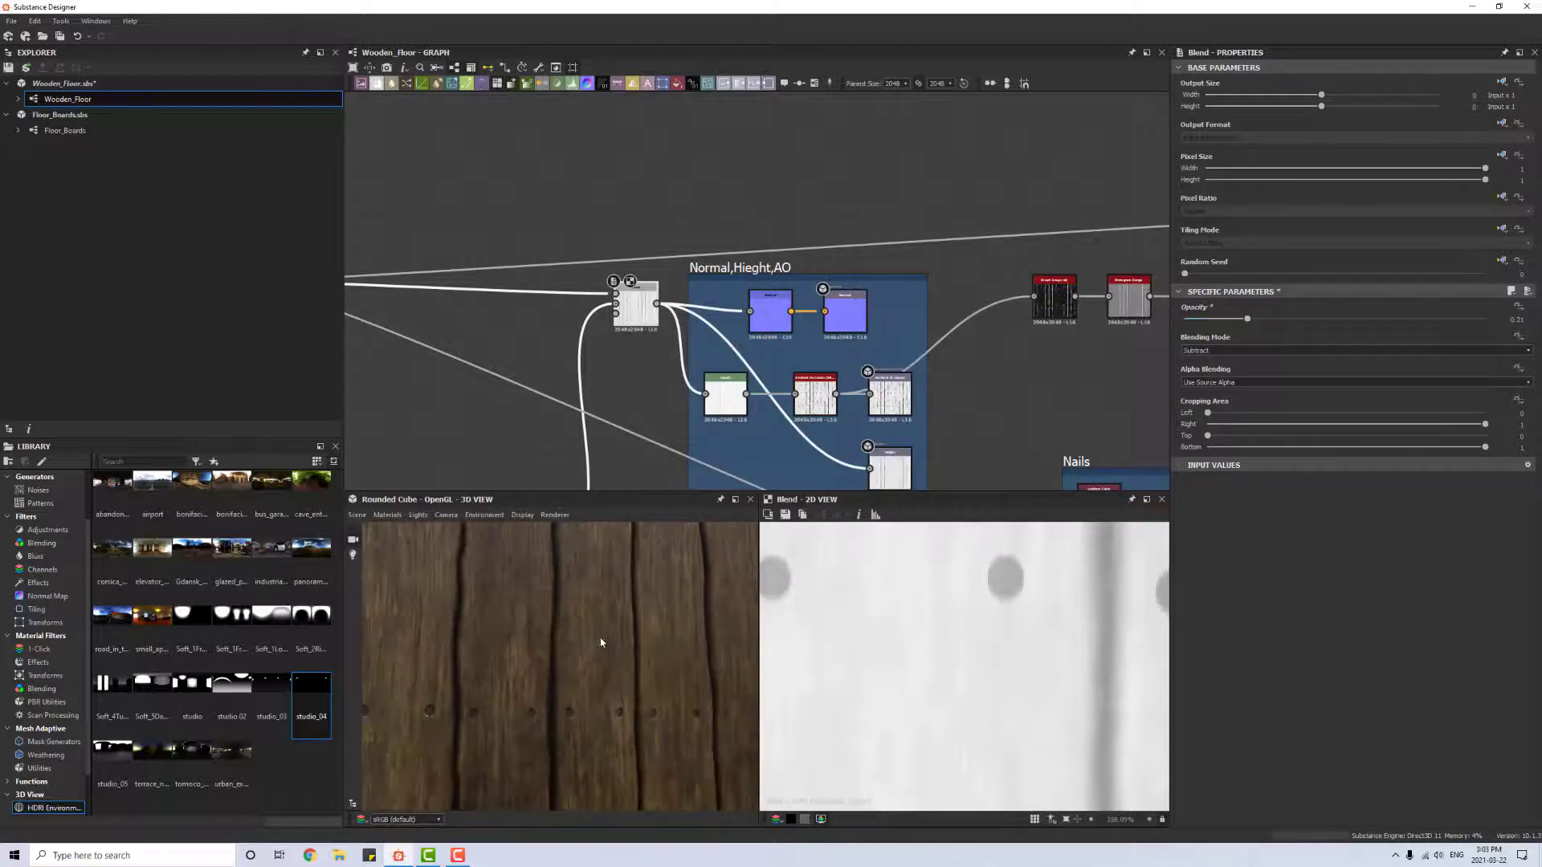
scroll(623, 655, up, 6)
scroll(624, 658, down, 4)
drag(625, 658, 625, 637)
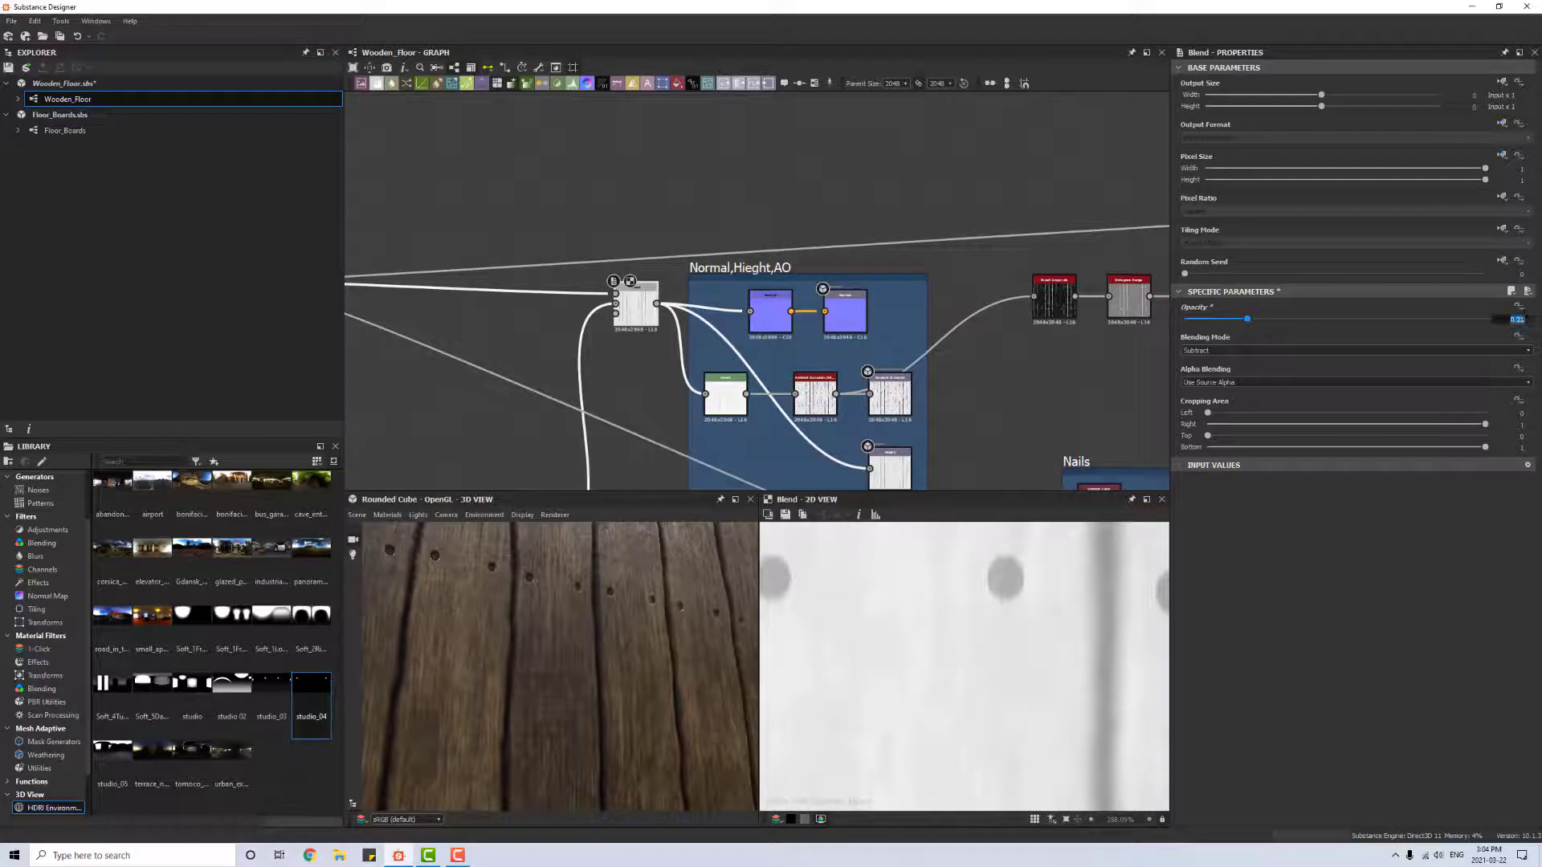
Step: Set the height Subtract Blend's opacity to 0.15 and check the nails on the cube up close
key(Return)
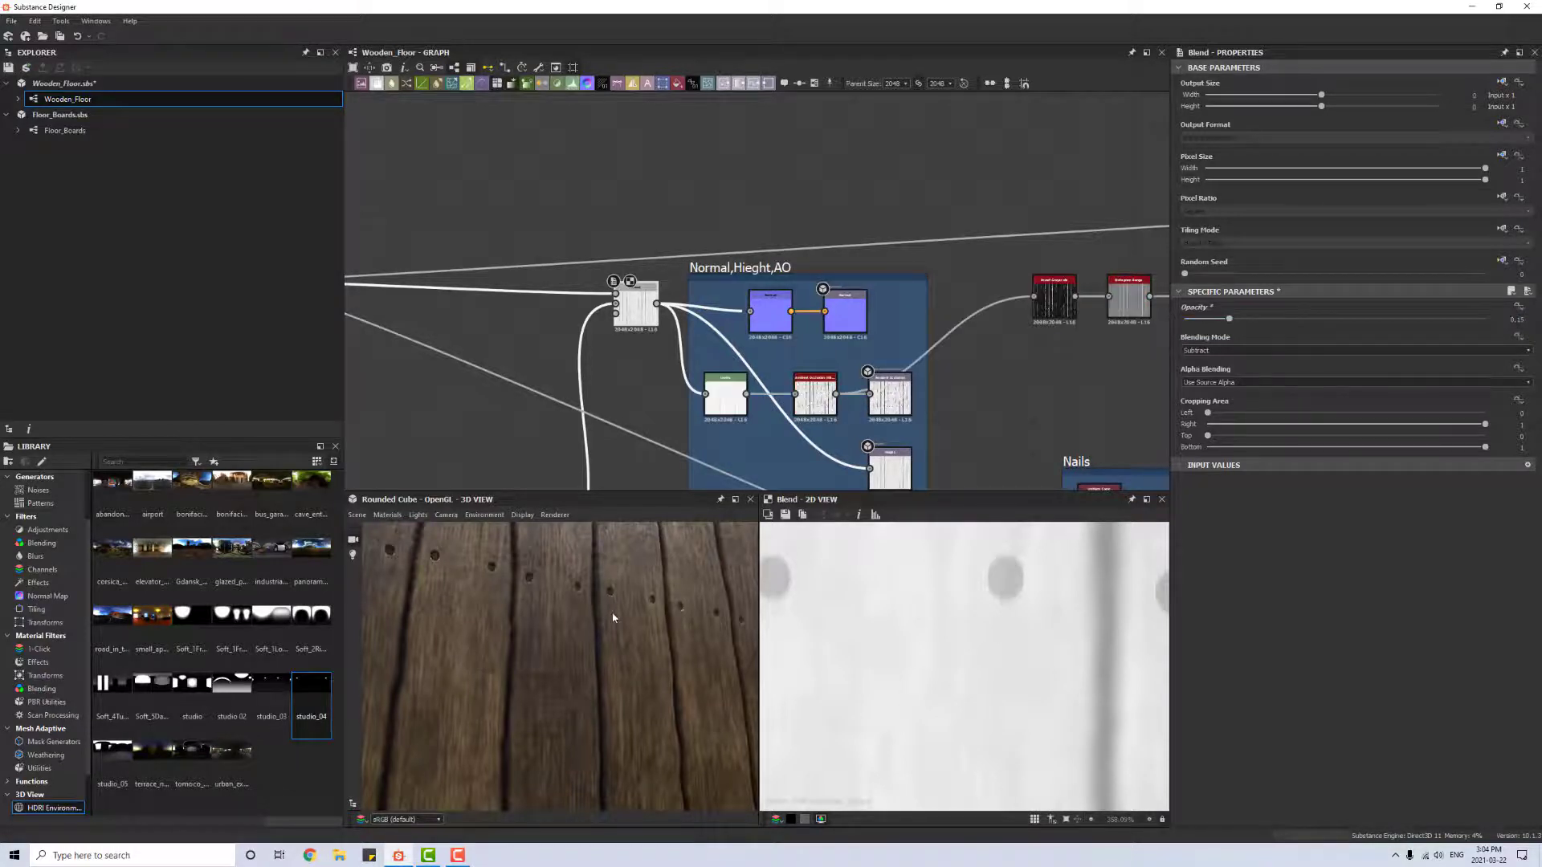
drag(613, 617, 608, 660)
scroll(609, 660, down, 4)
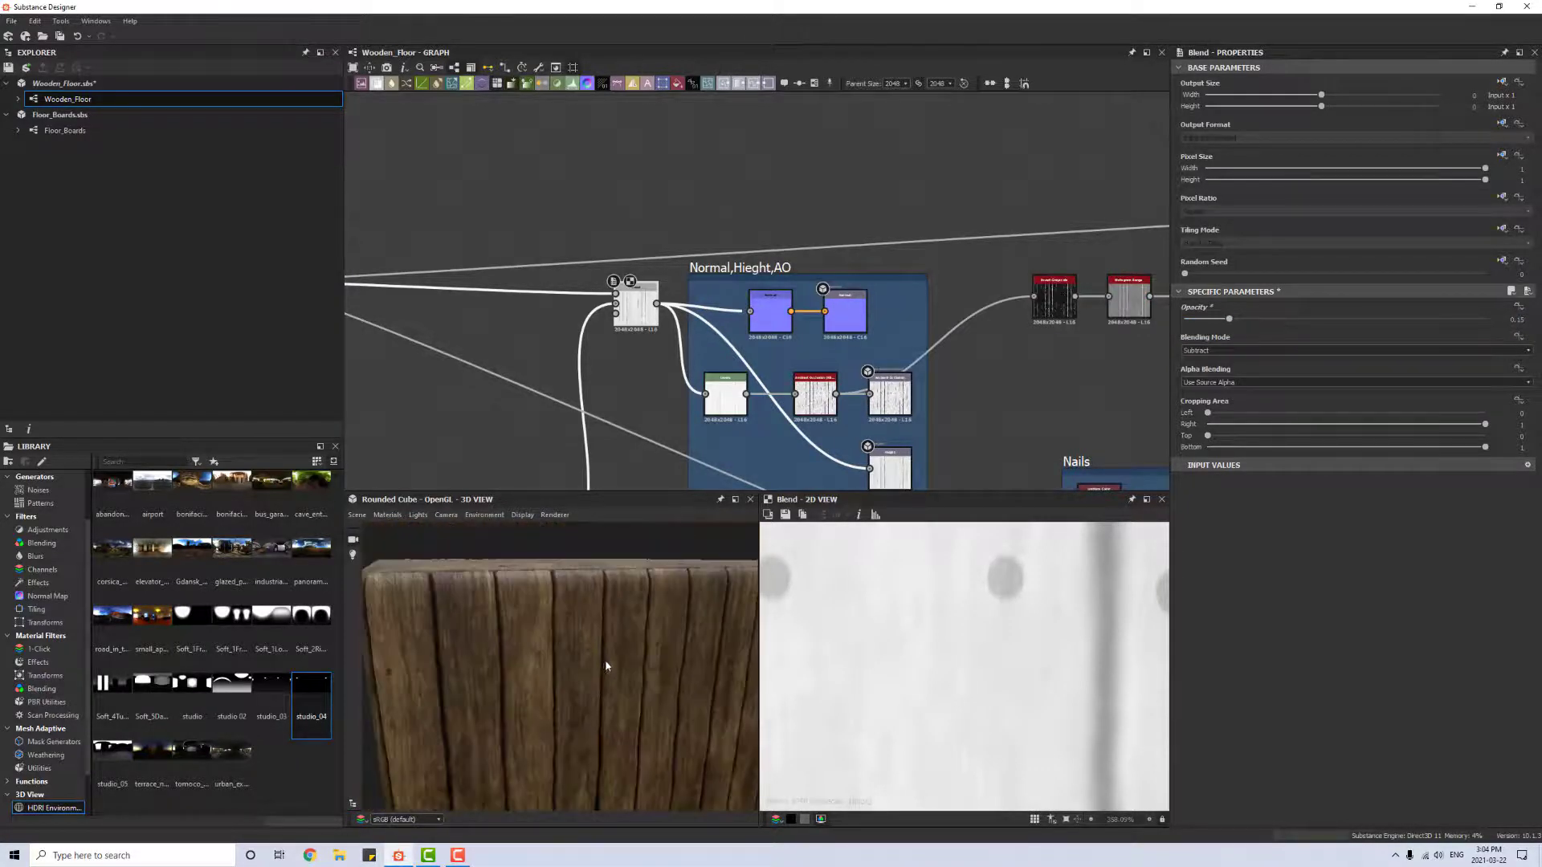
scroll(609, 657, up, 6)
scroll(699, 328, down, 3)
Step: Set the nail-over-wood Blend's opacity to 0.7 and review the nails on the boards
middle_drag(1106, 405, 693, 265)
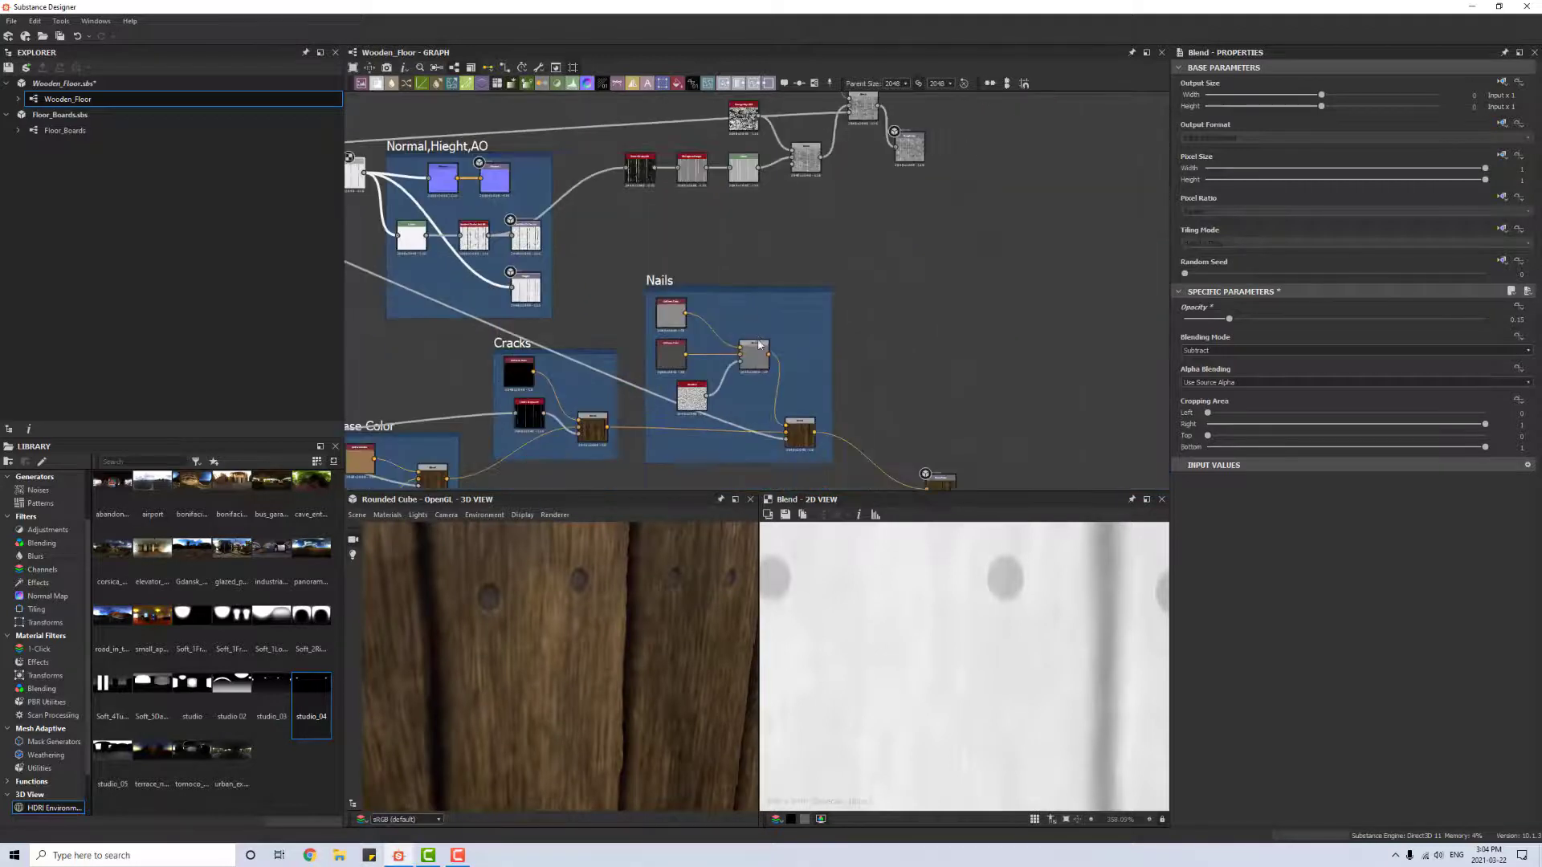
click(759, 363)
click(813, 441)
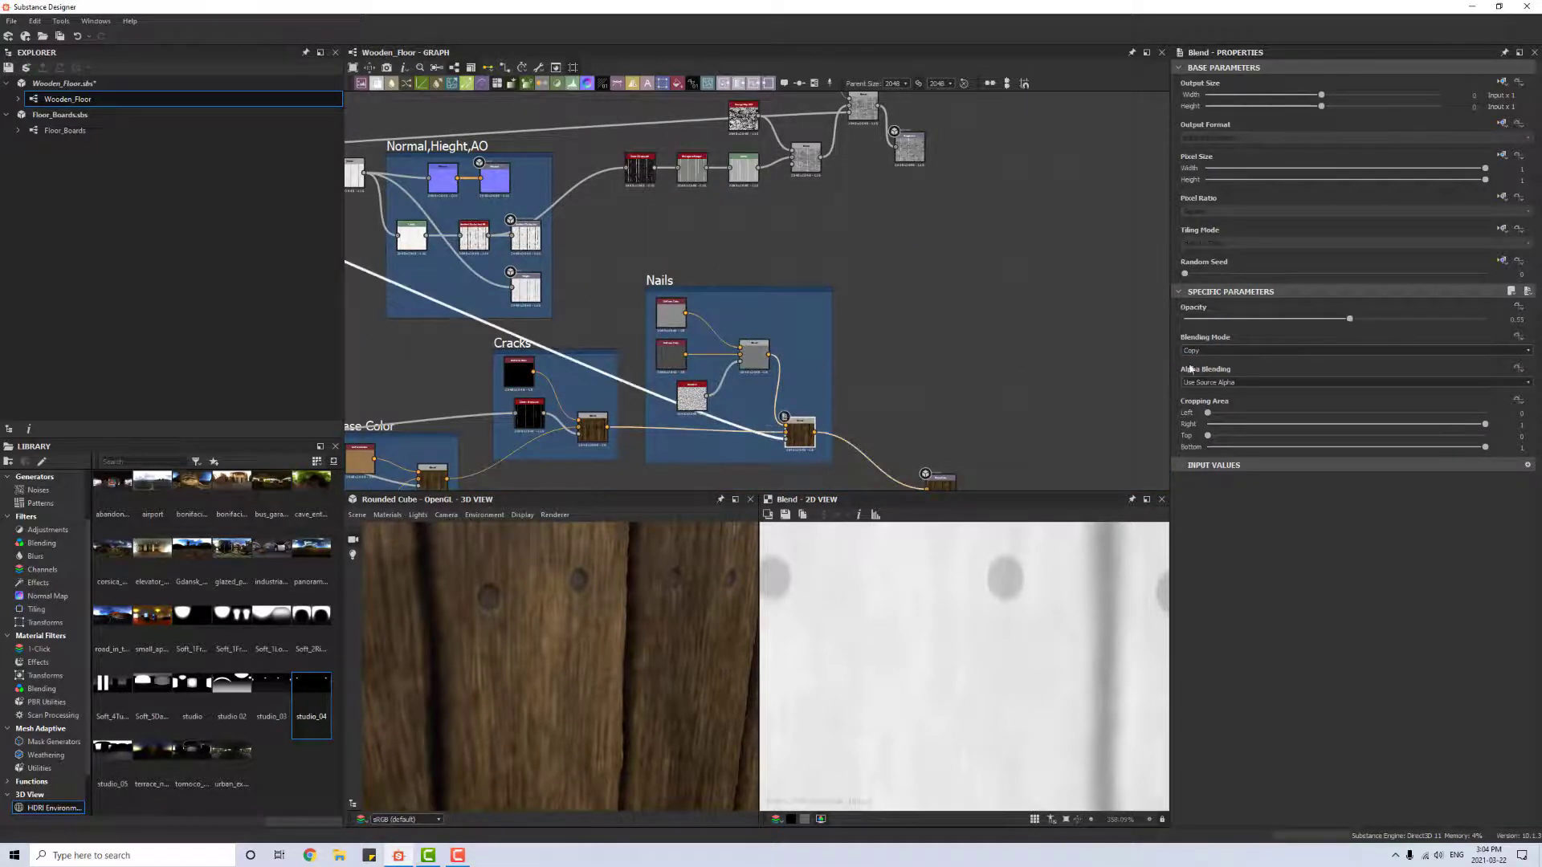
click(1514, 319)
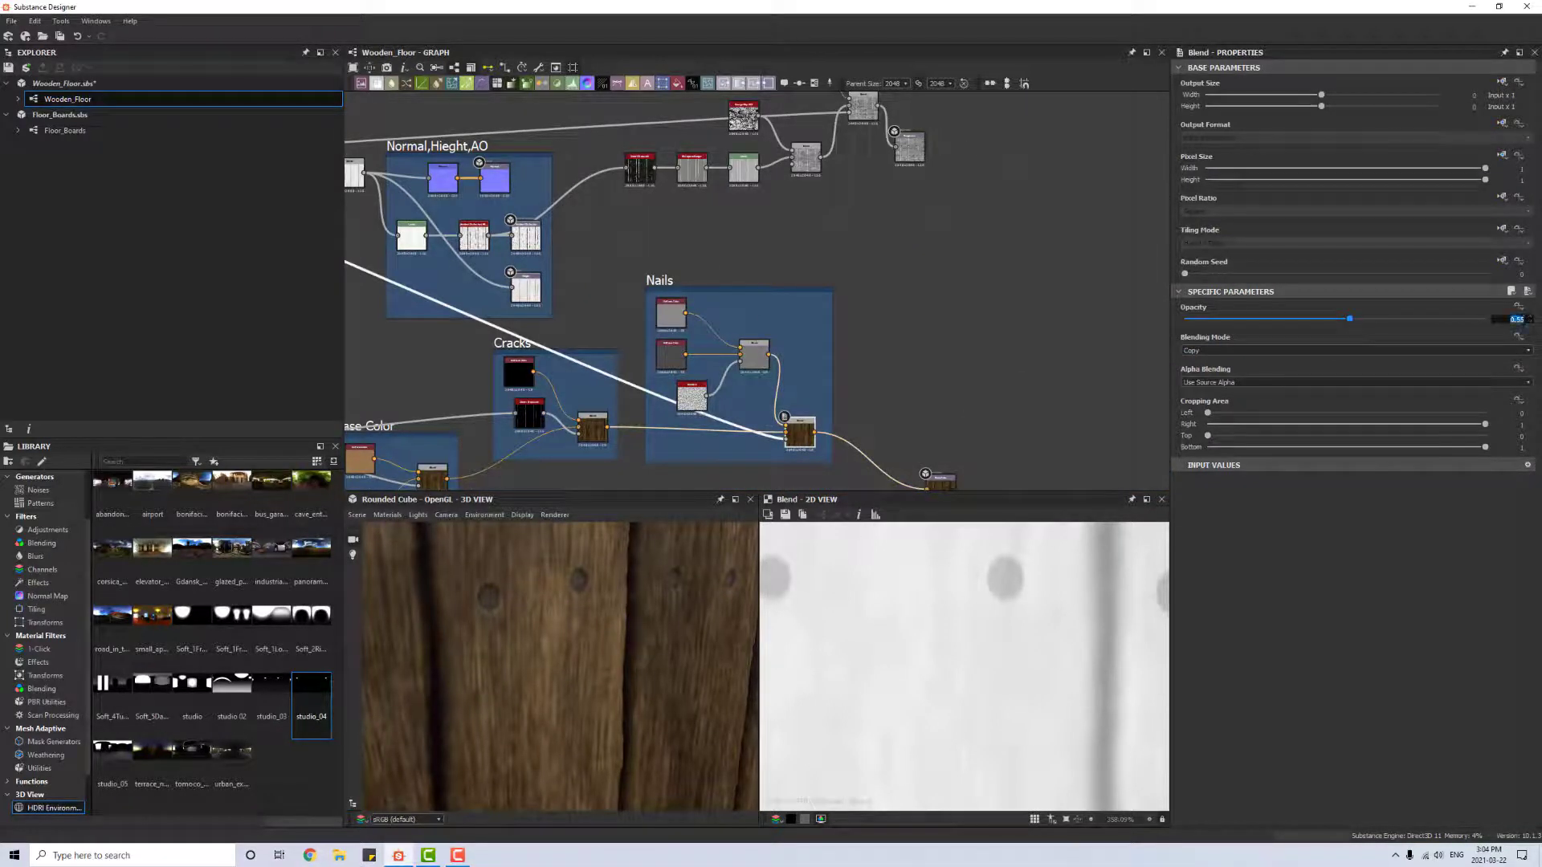
key(Return)
drag(600, 605, 599, 574)
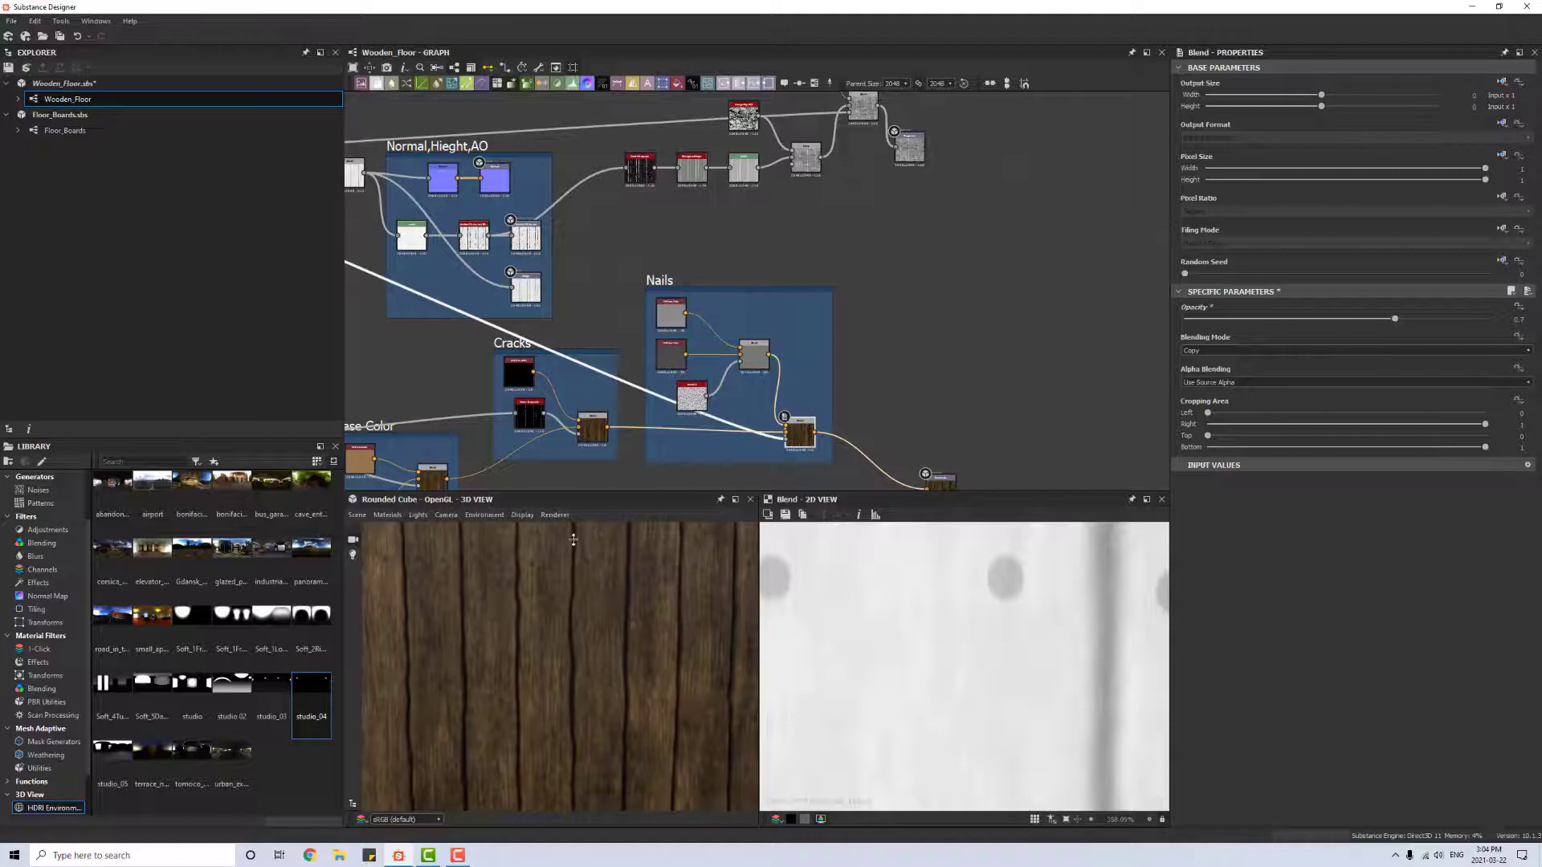
Step: Reduce the X offset of the upper Transformation 2D in the height Nails frame to about 0.05
scroll(477, 377, down, 1)
middle_drag(476, 378, 1056, 393)
middle_drag(595, 295, 805, 373)
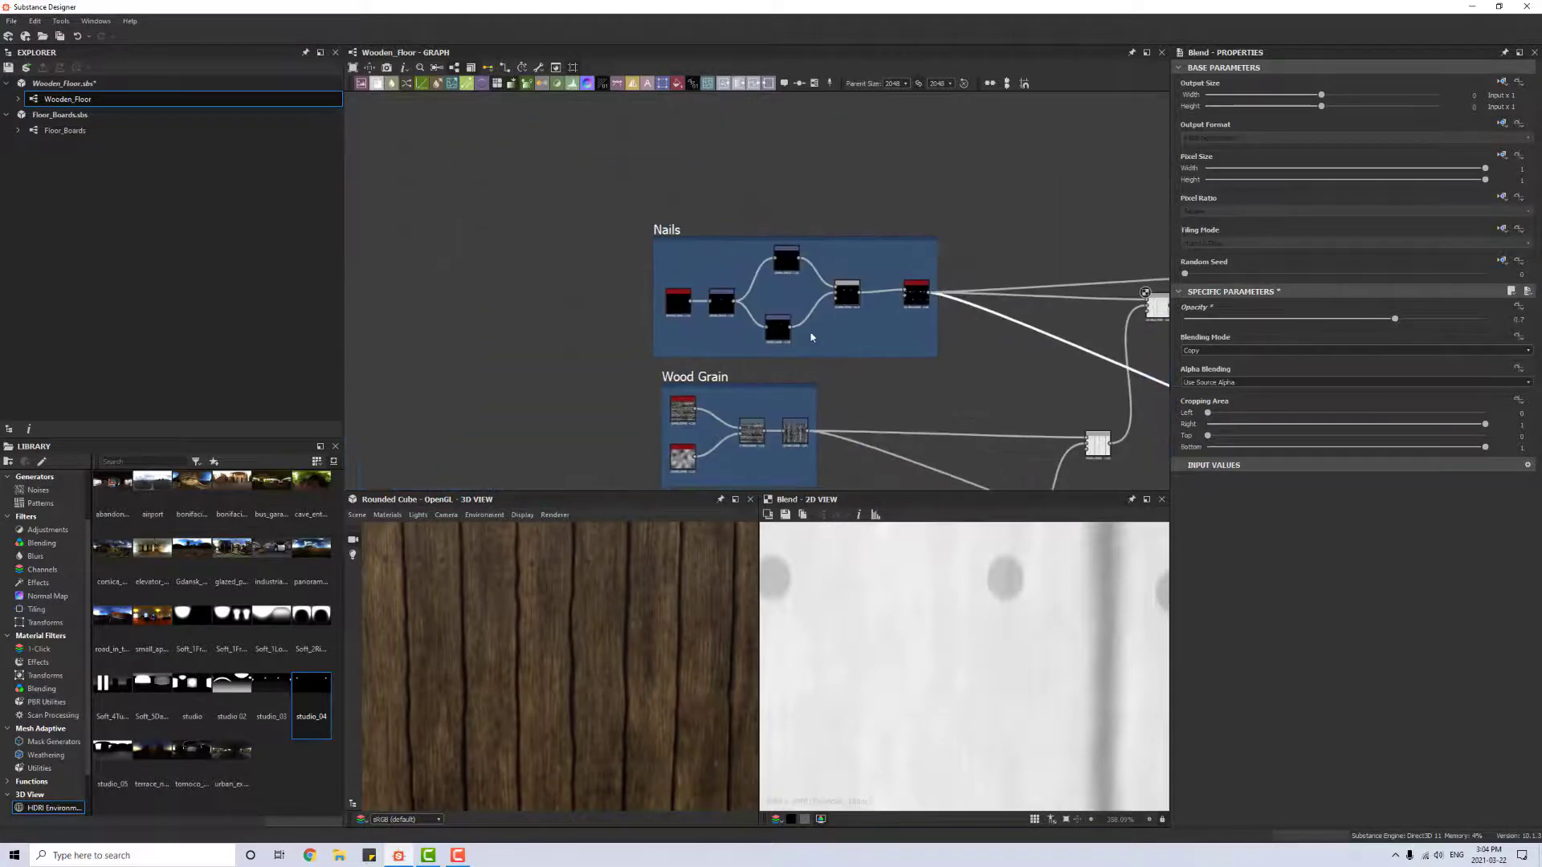
scroll(801, 334, up, 4)
click(769, 173)
scroll(628, 644, down, 3)
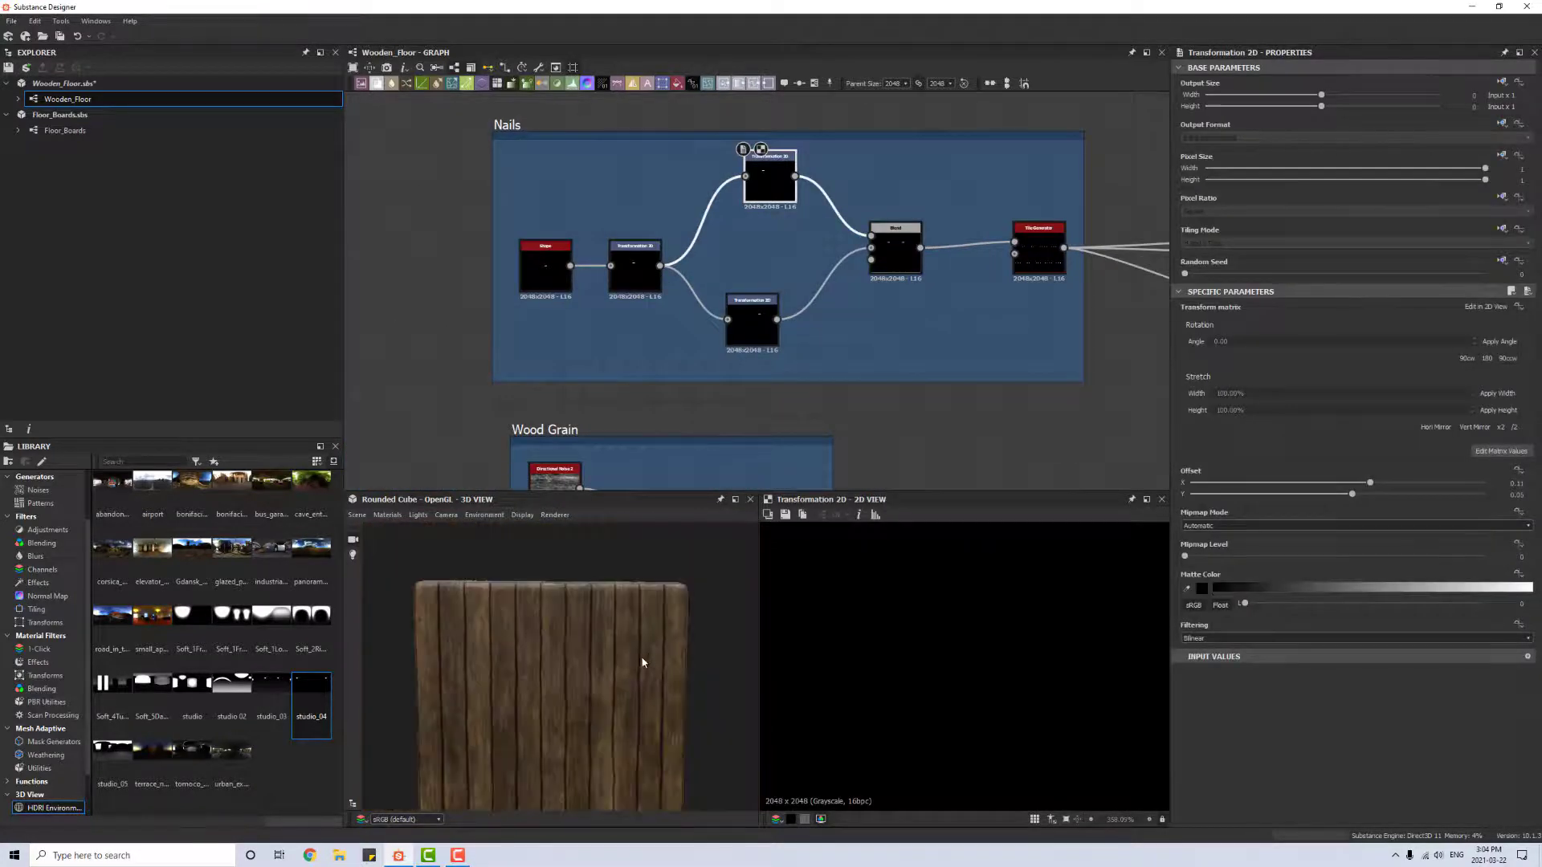
scroll(628, 644, up, 3)
drag(644, 606, 654, 617)
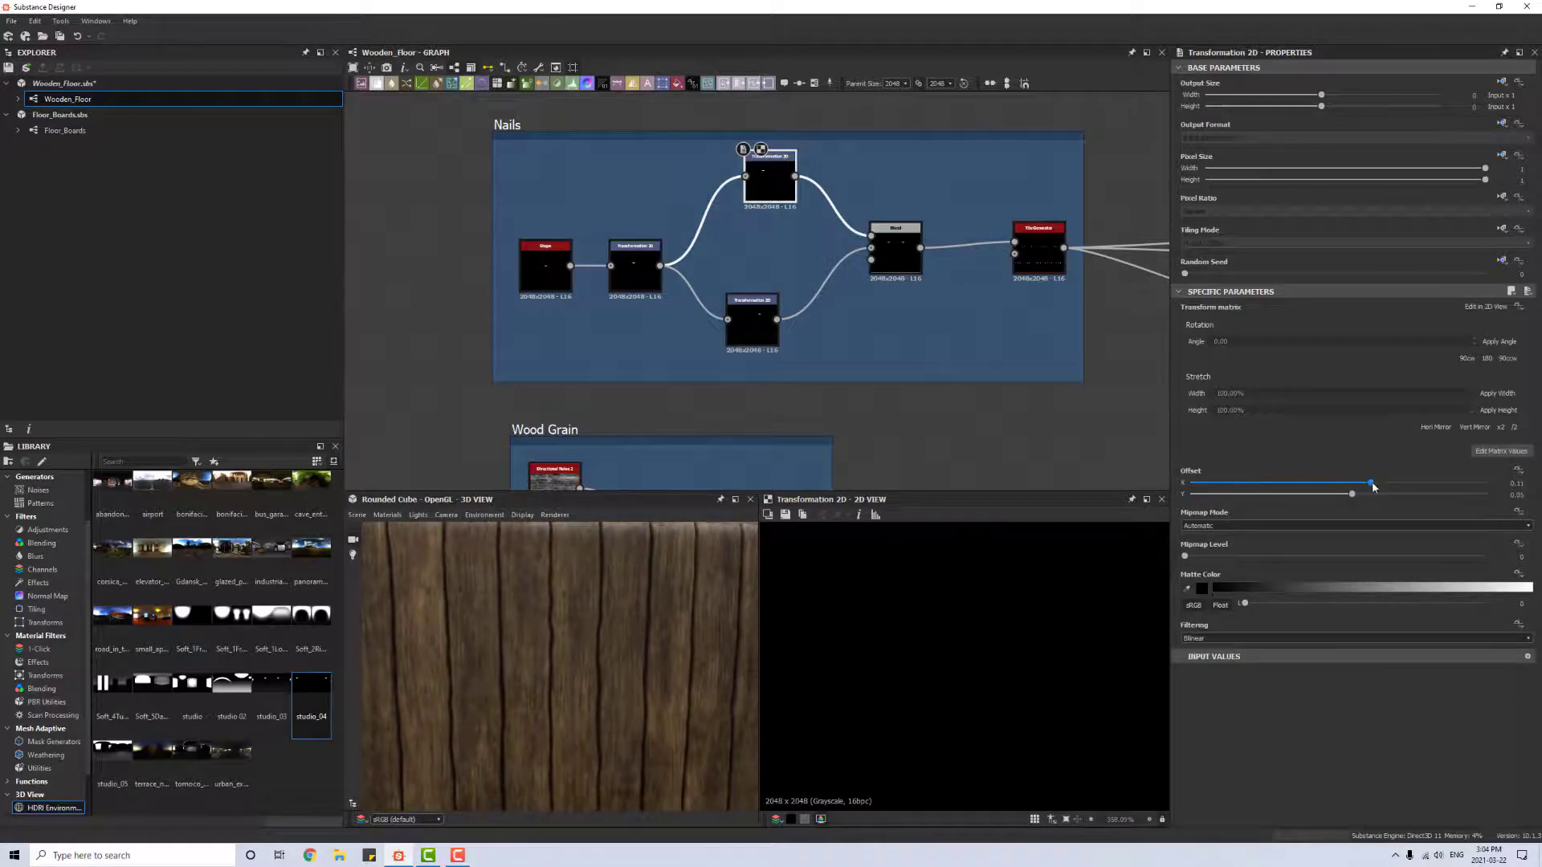
drag(1373, 486, 1352, 483)
Step: Shift the lower nail Transformation 2D's X offset to about -0.15 and on to -0.2, checking the nail spacing on the cube
click(745, 325)
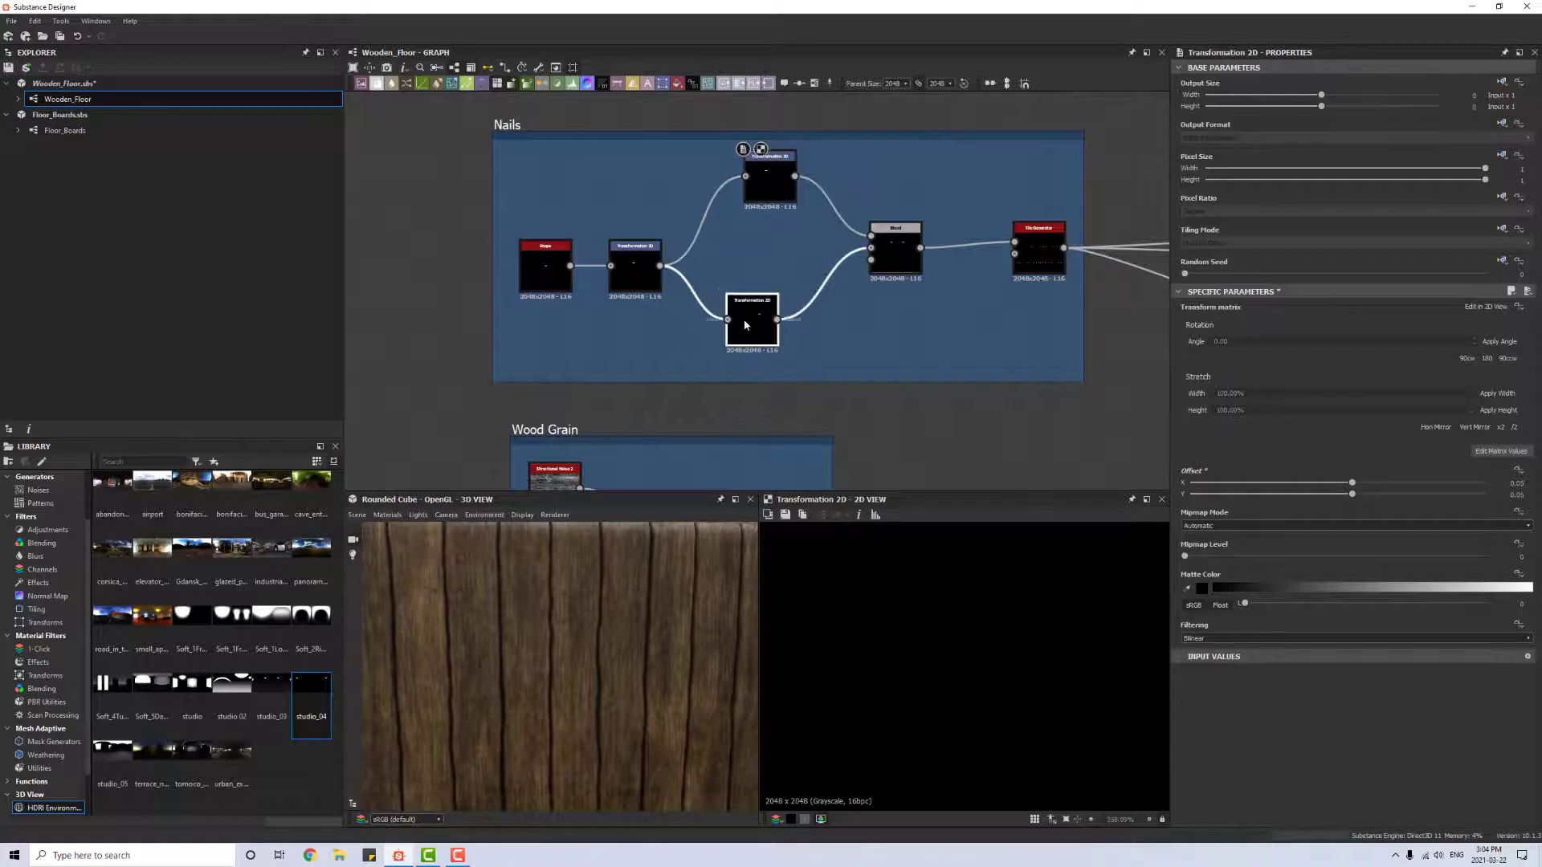
drag(1351, 483, 1294, 487)
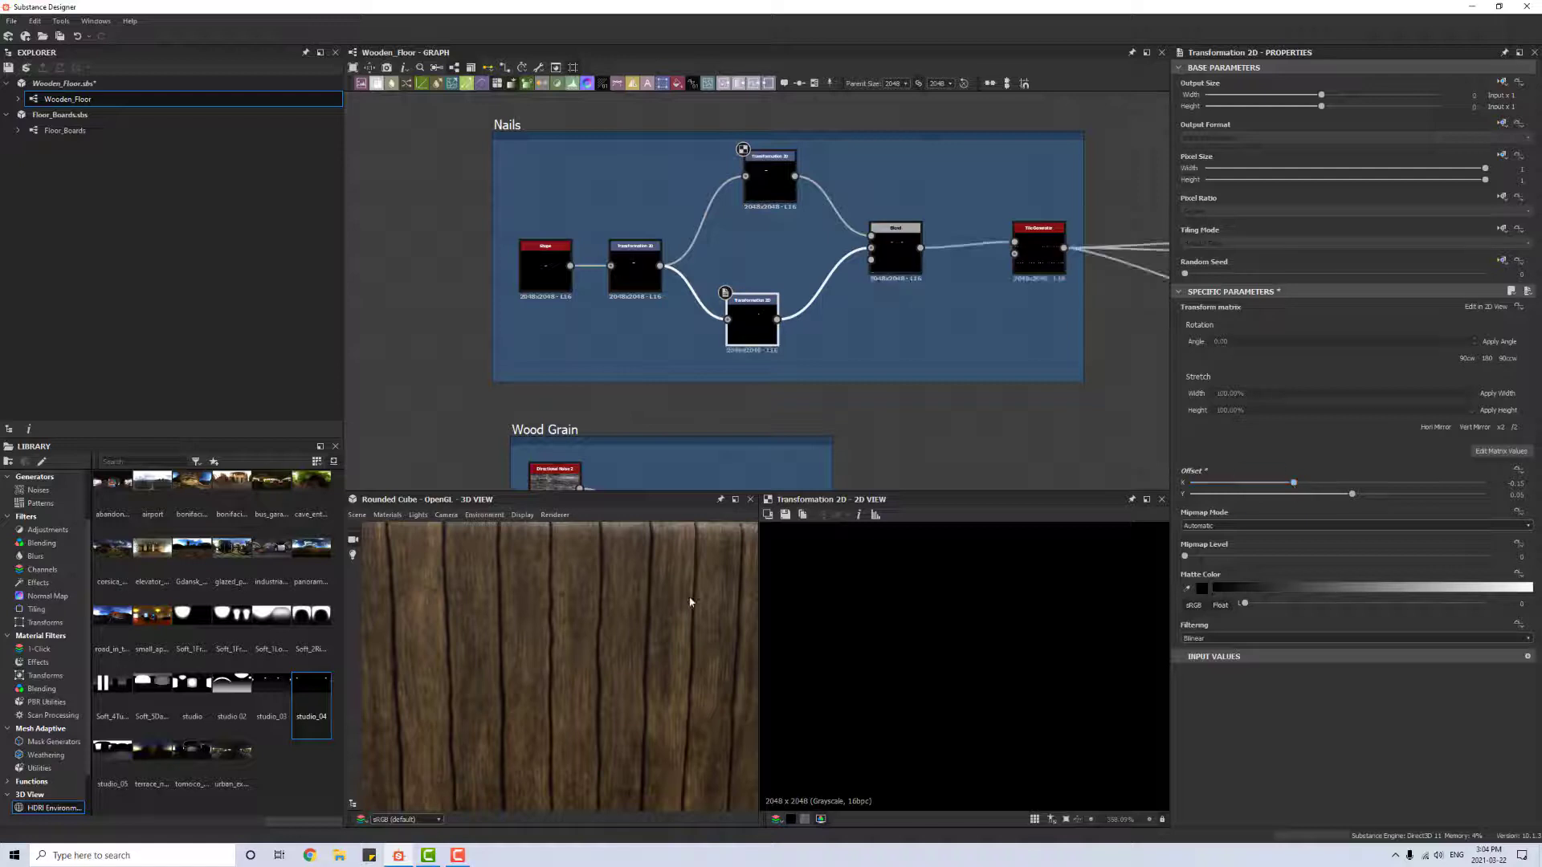
scroll(690, 603, down, 5)
drag(654, 637, 649, 628)
scroll(649, 628, up, 5)
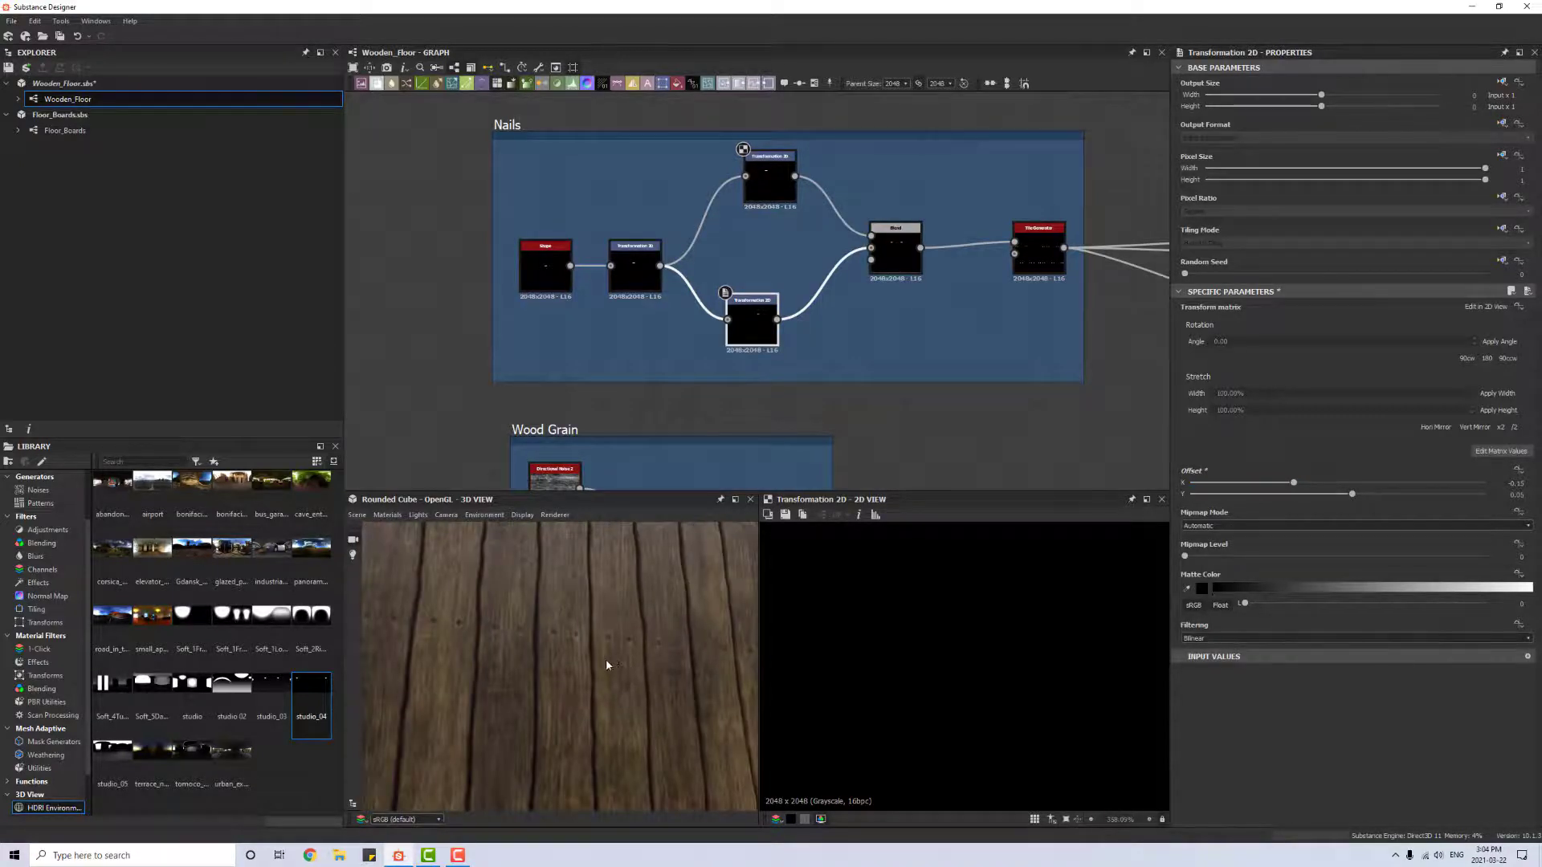
scroll(605, 678, down, 5)
mouse_move(581, 688)
mouse_down()
mouse_move(578, 640)
mouse_move(556, 697)
mouse_up()
scroll(570, 666, up, 5)
mouse_move(592, 622)
mouse_down()
mouse_move(578, 686)
mouse_move(599, 618)
mouse_up()
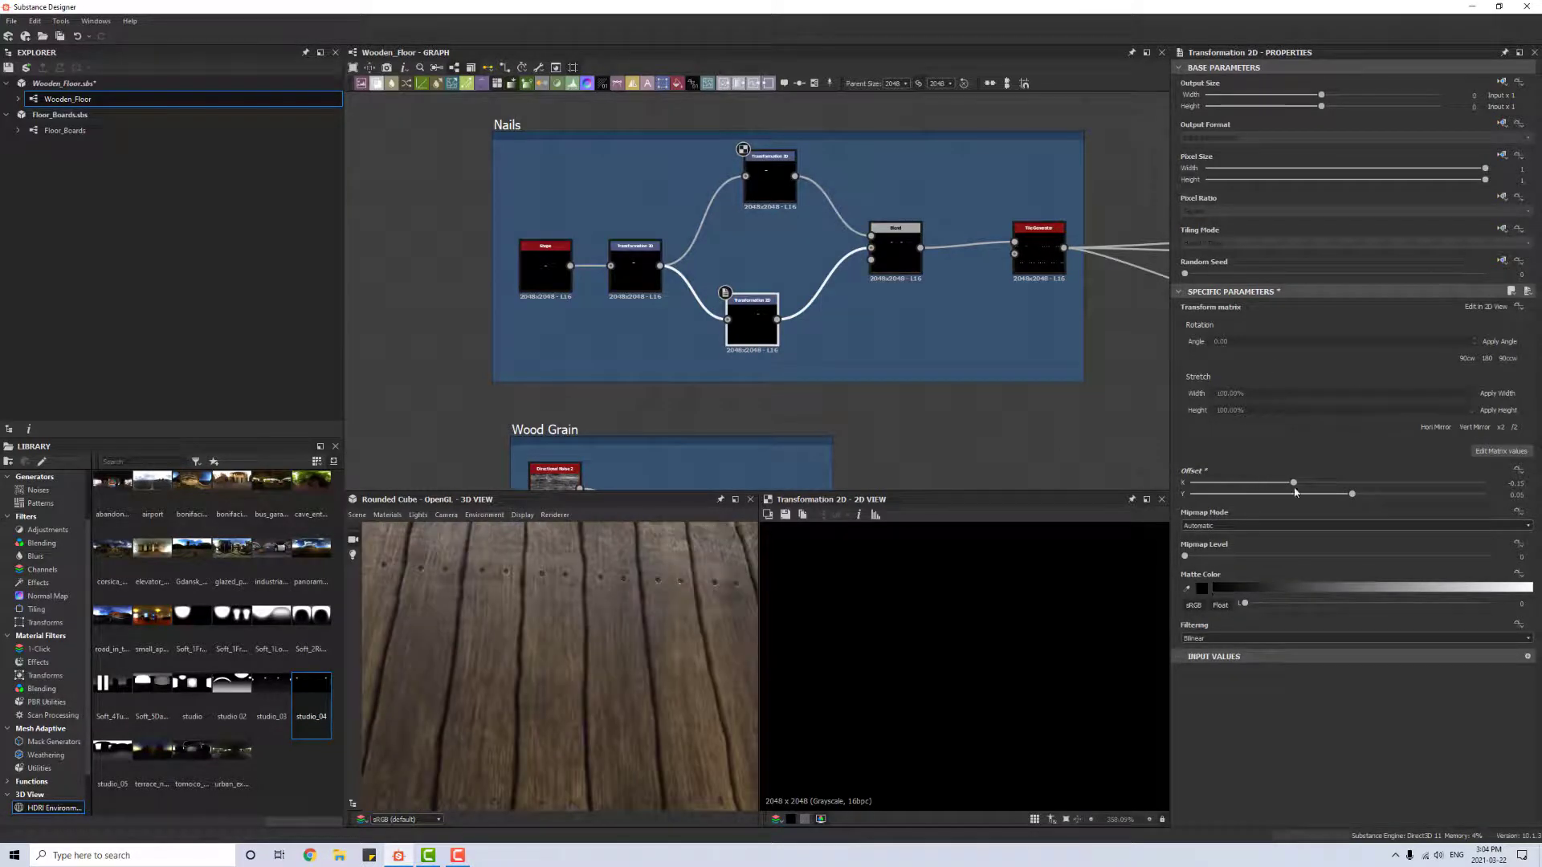
drag(1293, 487, 1280, 484)
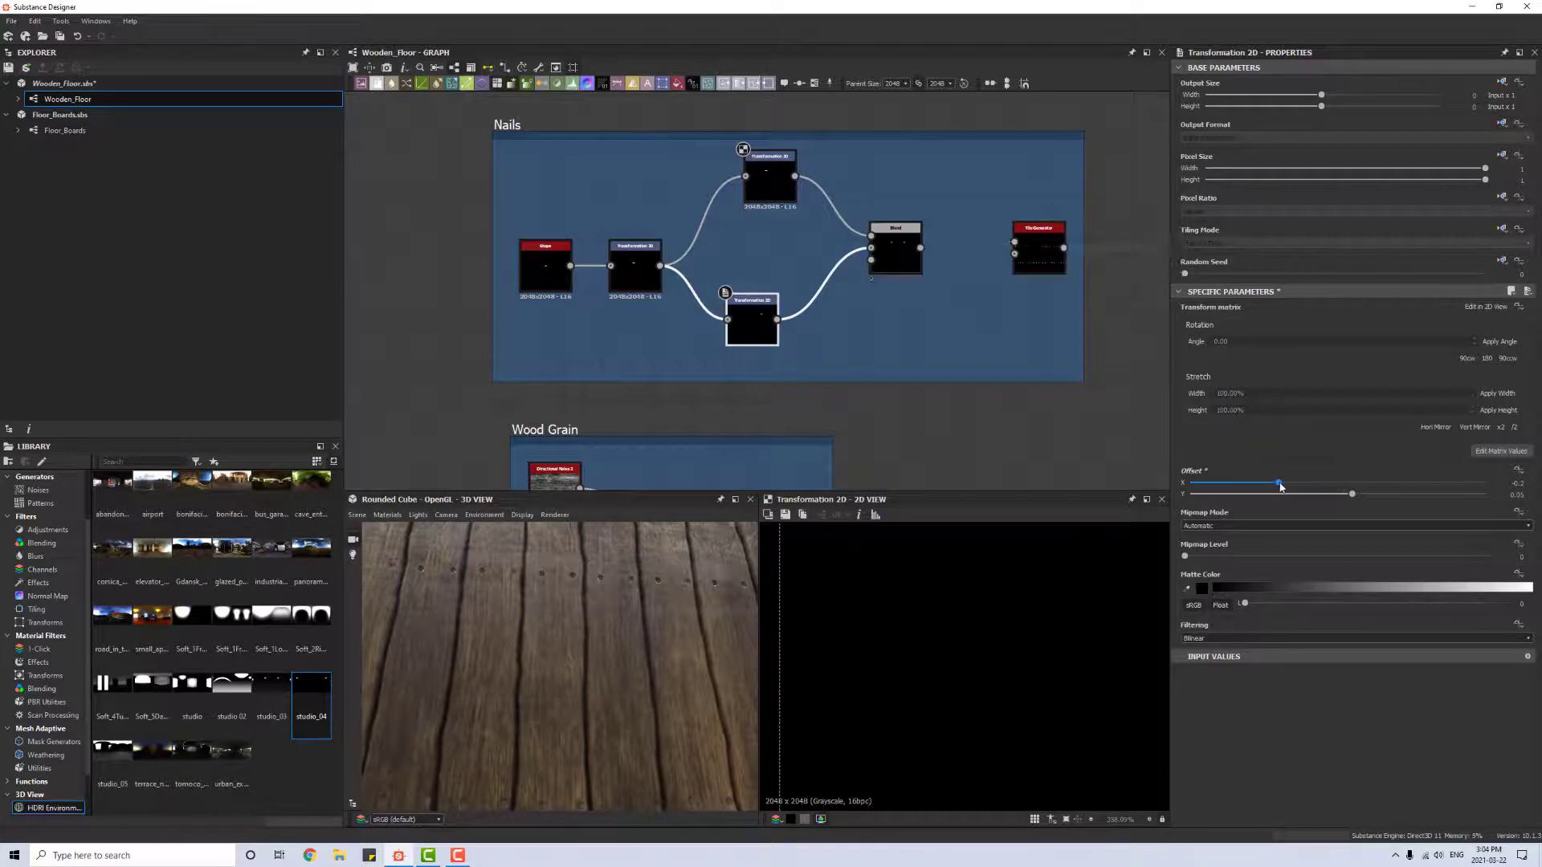
mouse_move(639, 540)
mouse_down()
mouse_move(627, 602)
mouse_move(629, 540)
mouse_up()
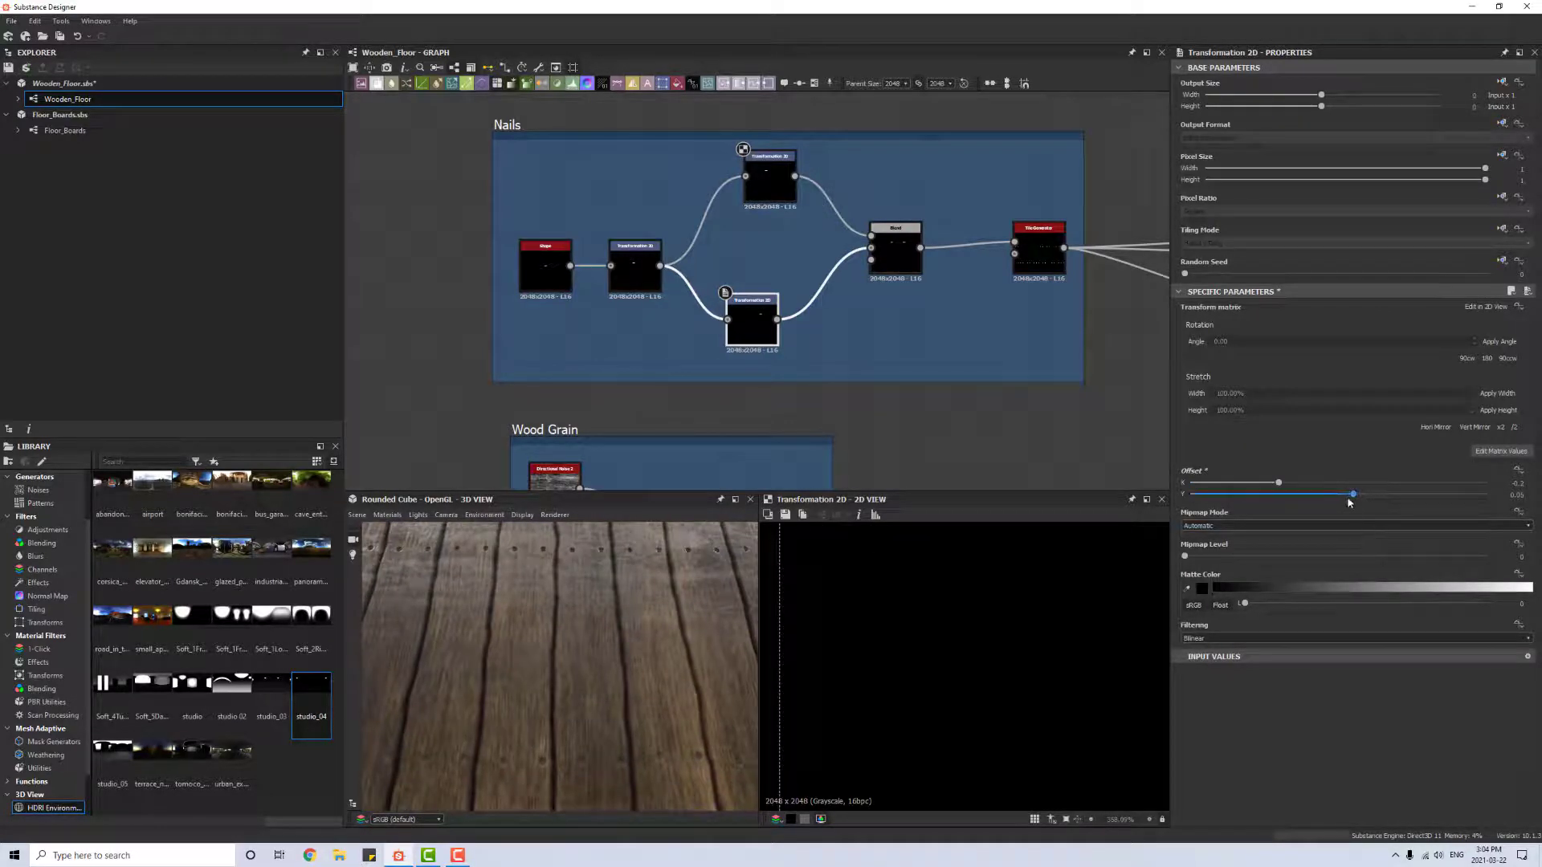
Step: Set the upper nail Transformation 2D's X offset to about 0.13 and review the nail spacing on the whole cube
click(759, 189)
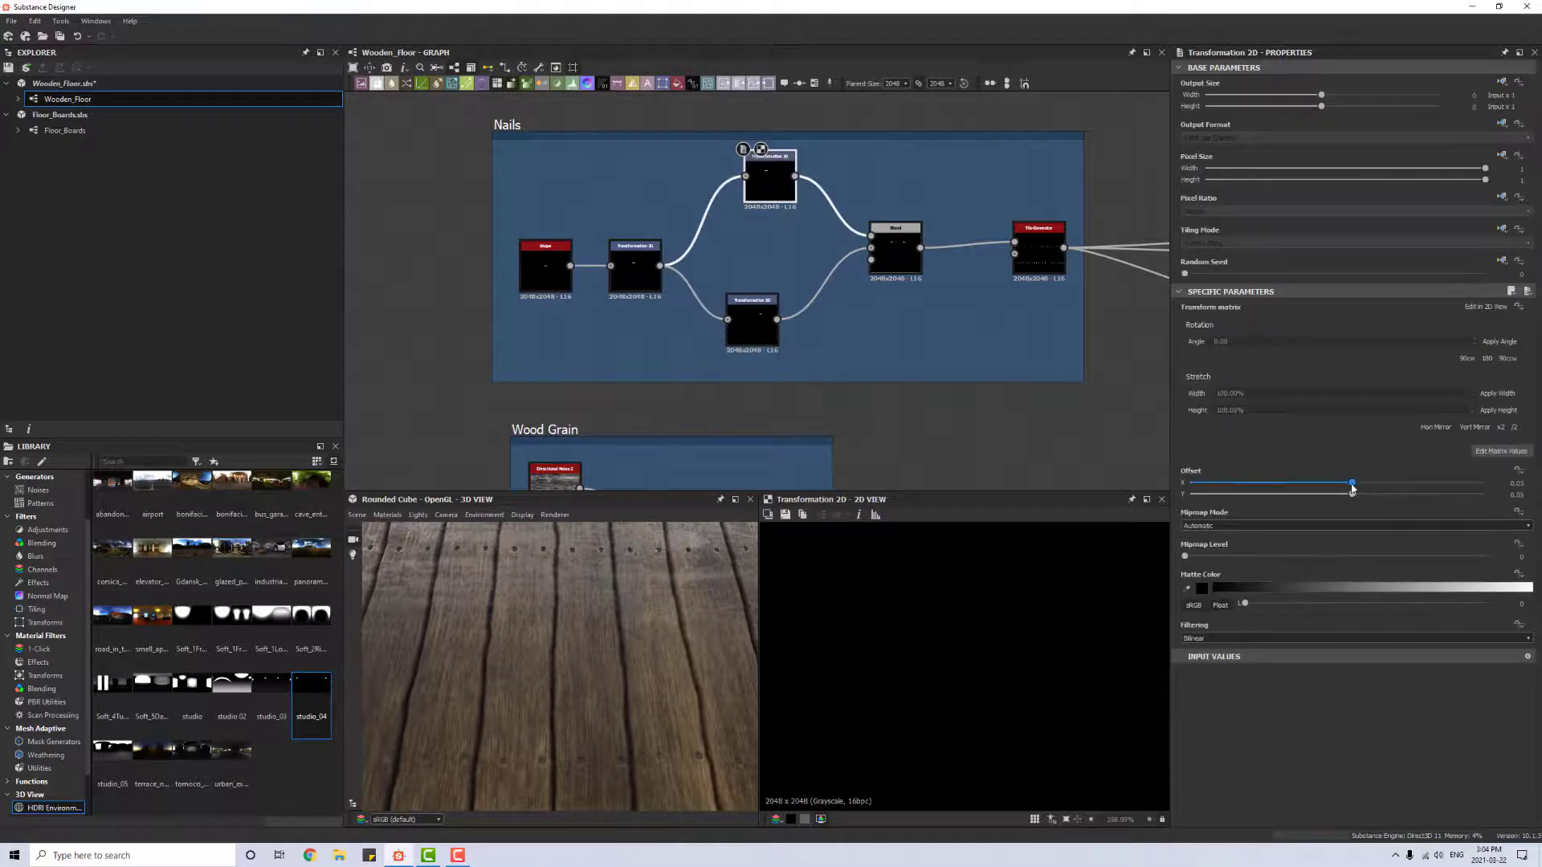
drag(1353, 485, 1377, 484)
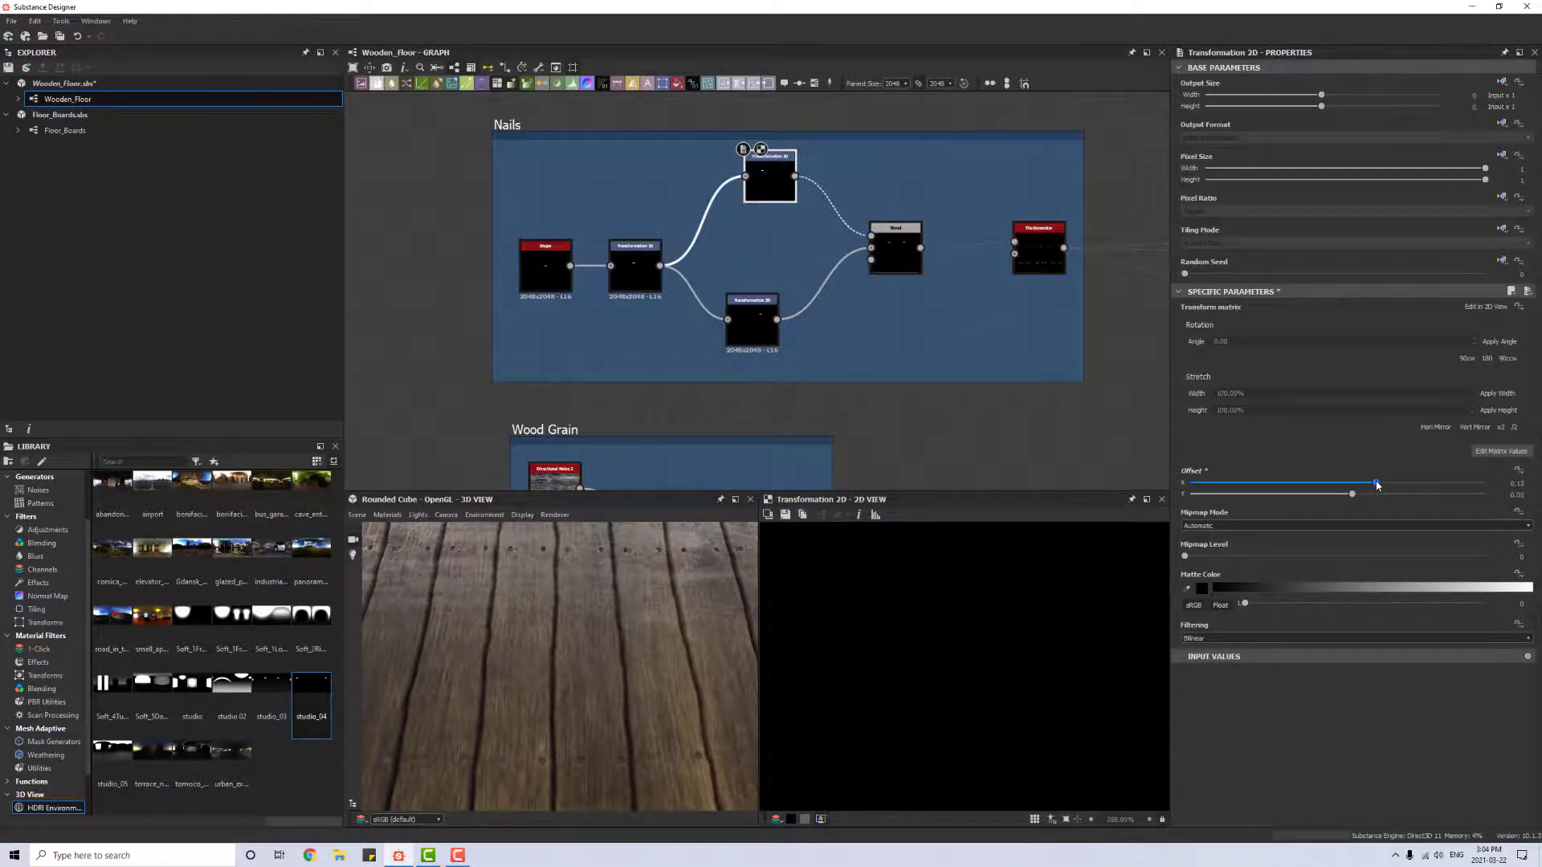
drag(678, 543, 669, 604)
scroll(682, 599, down, 5)
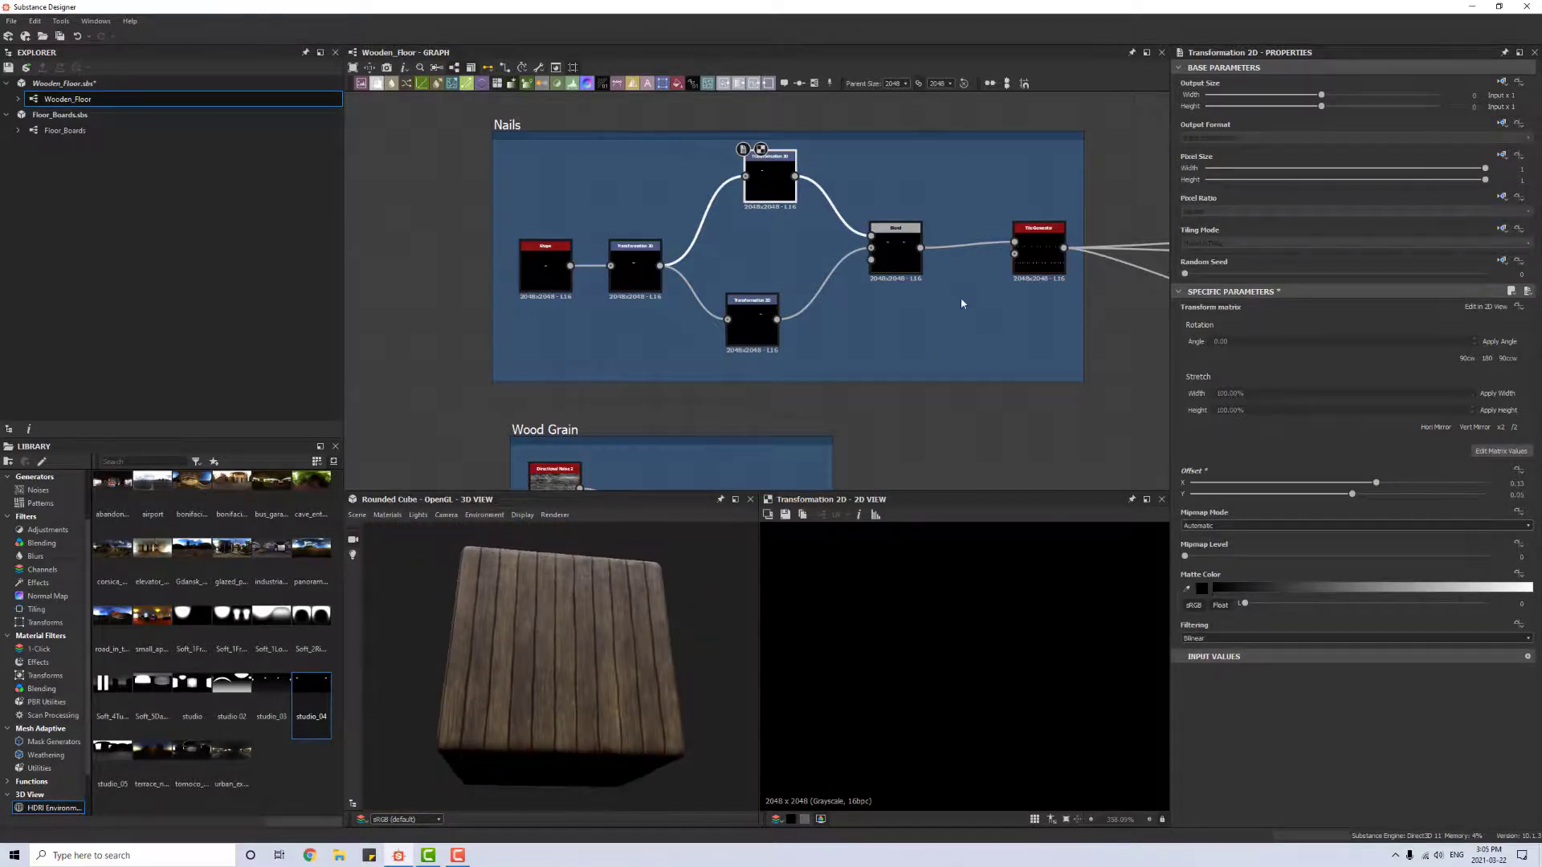
Step: Try the nails' Tile Generator with Offset Random at 0, comparing it with the previous setting
middle_drag(963, 303, 842, 323)
click(918, 269)
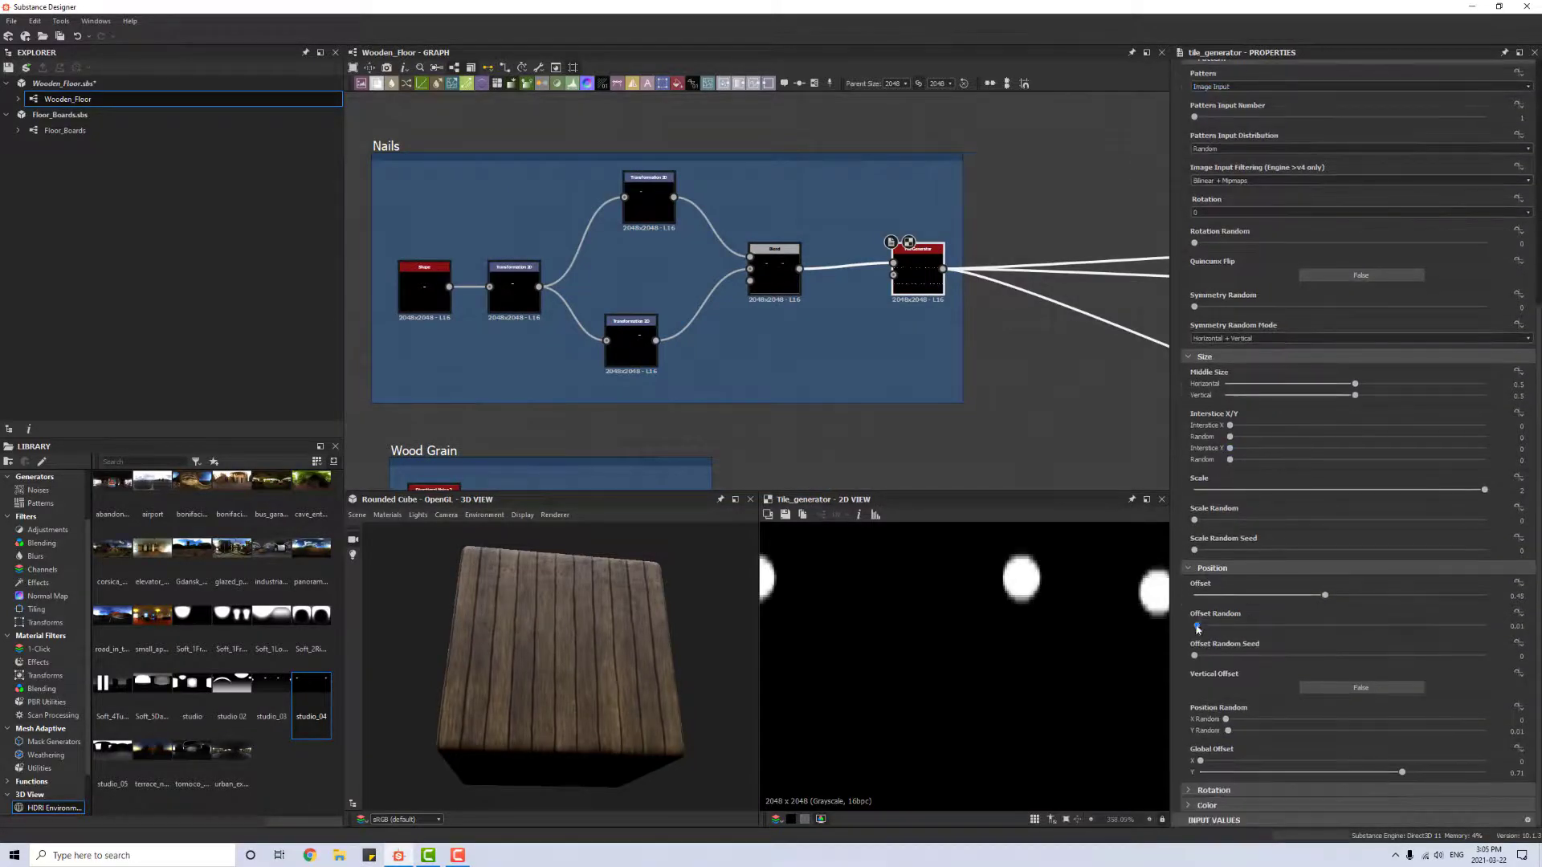
drag(1199, 631, 1173, 630)
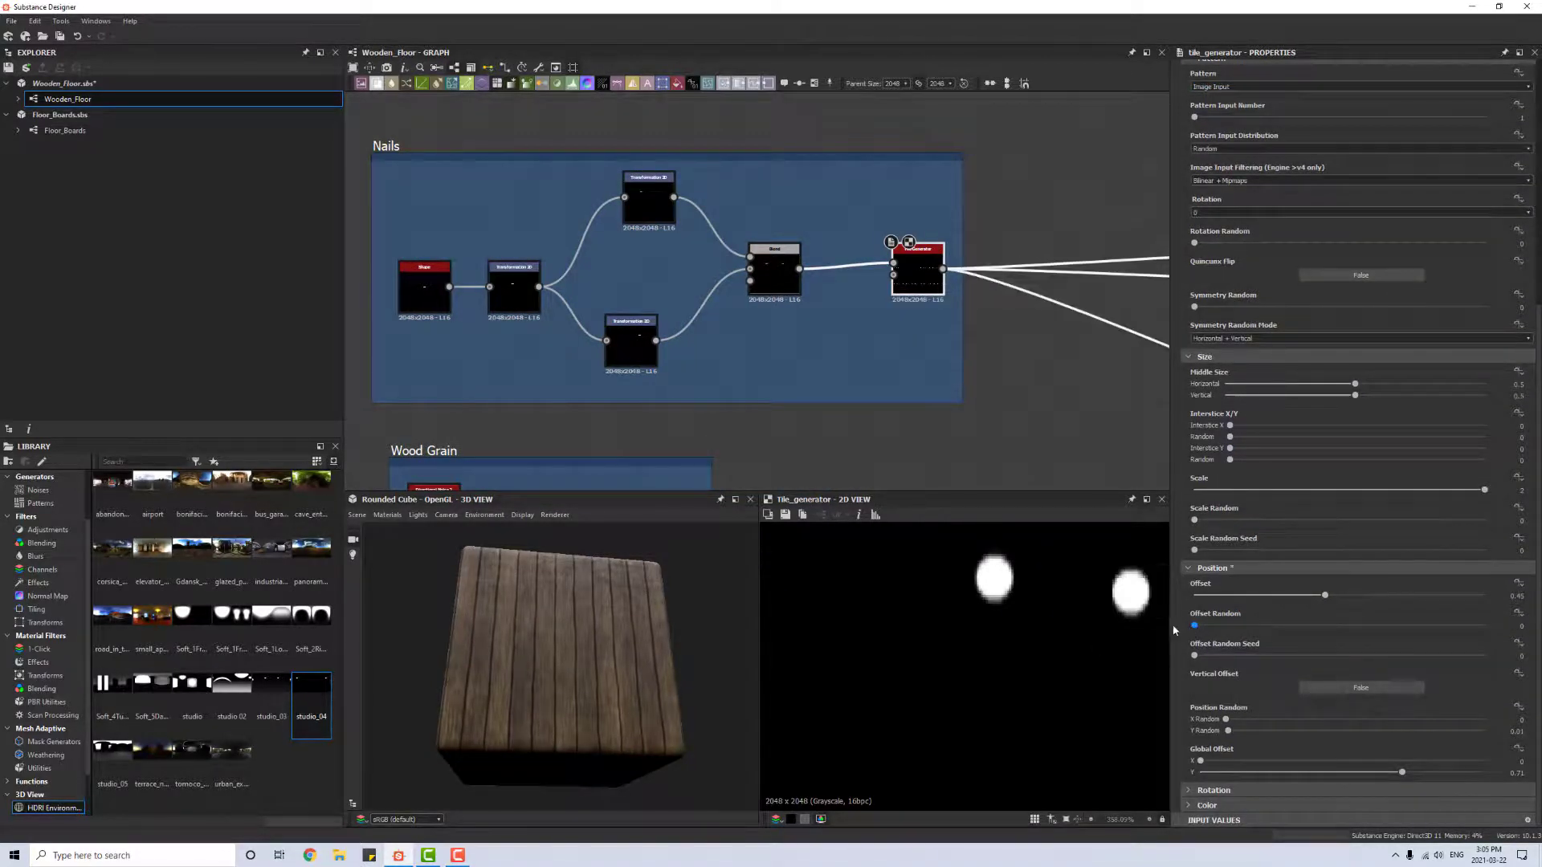
key(ctrl+z)
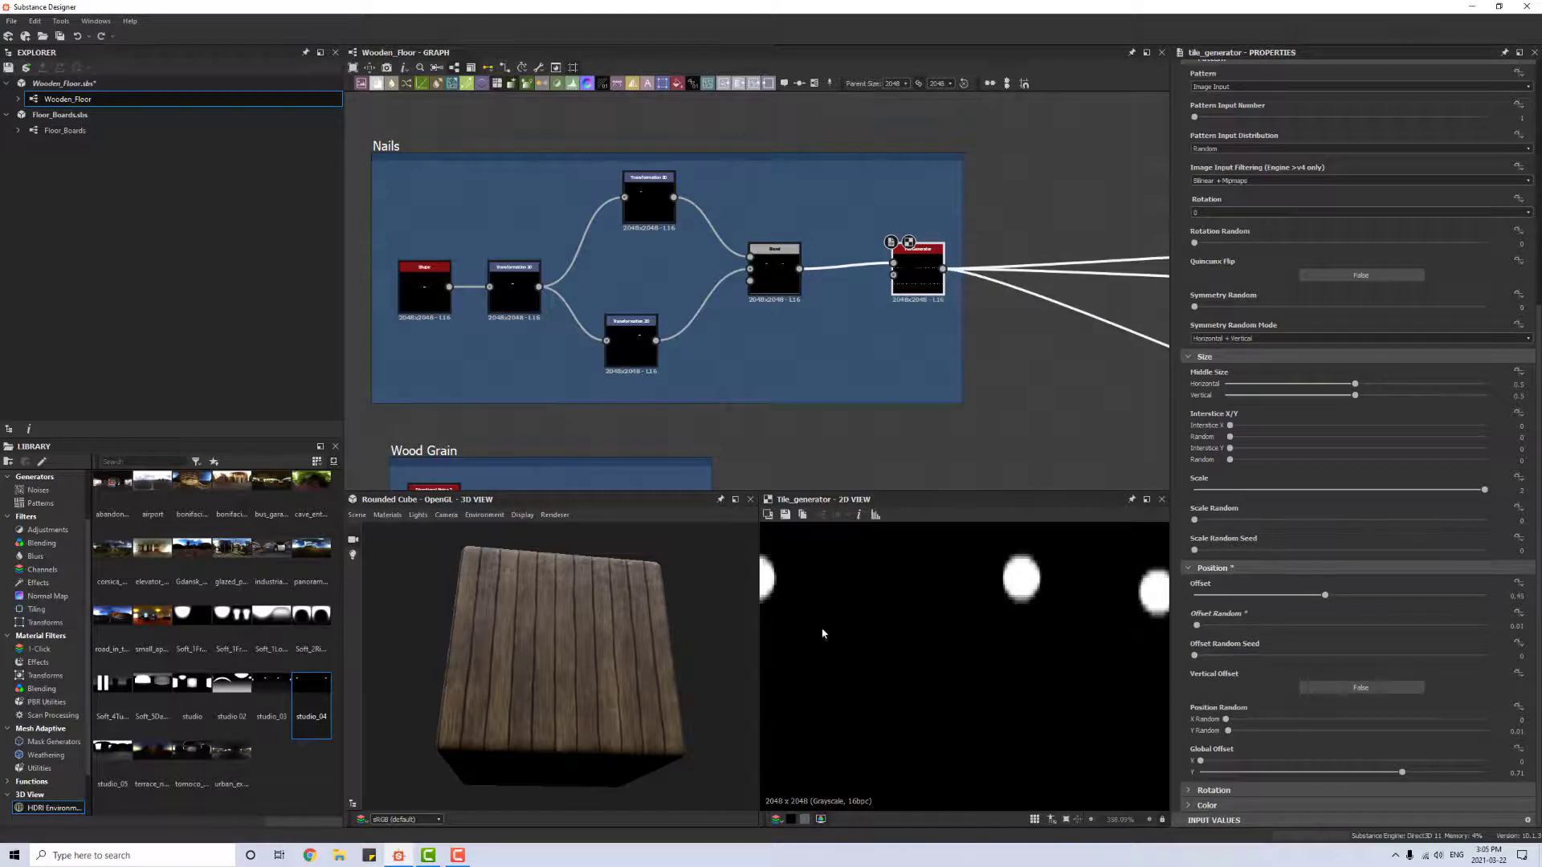
drag(1197, 633, 1180, 632)
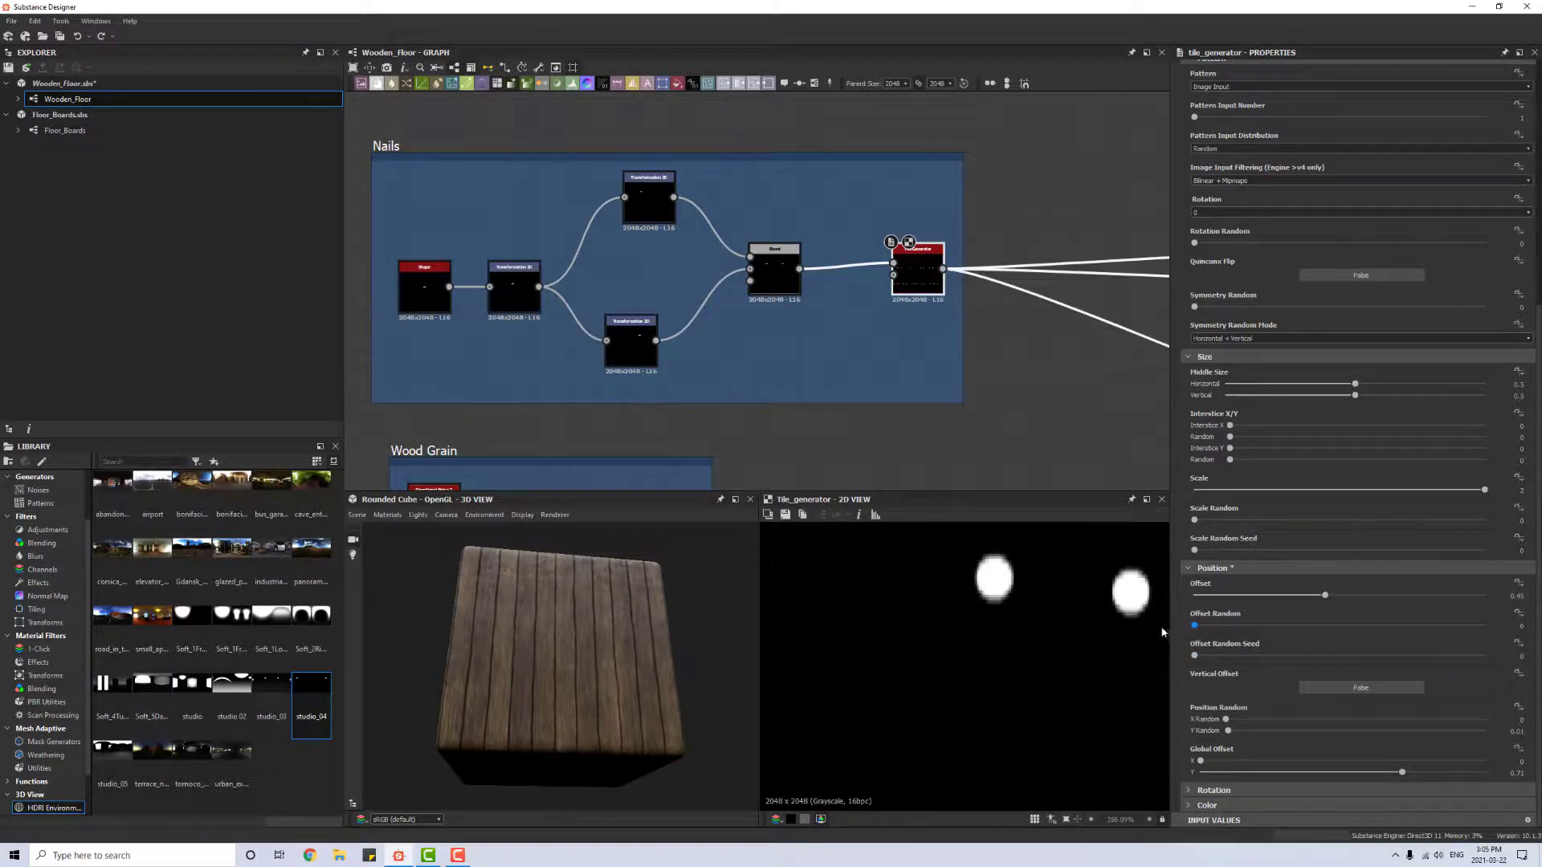
drag(550, 630, 560, 652)
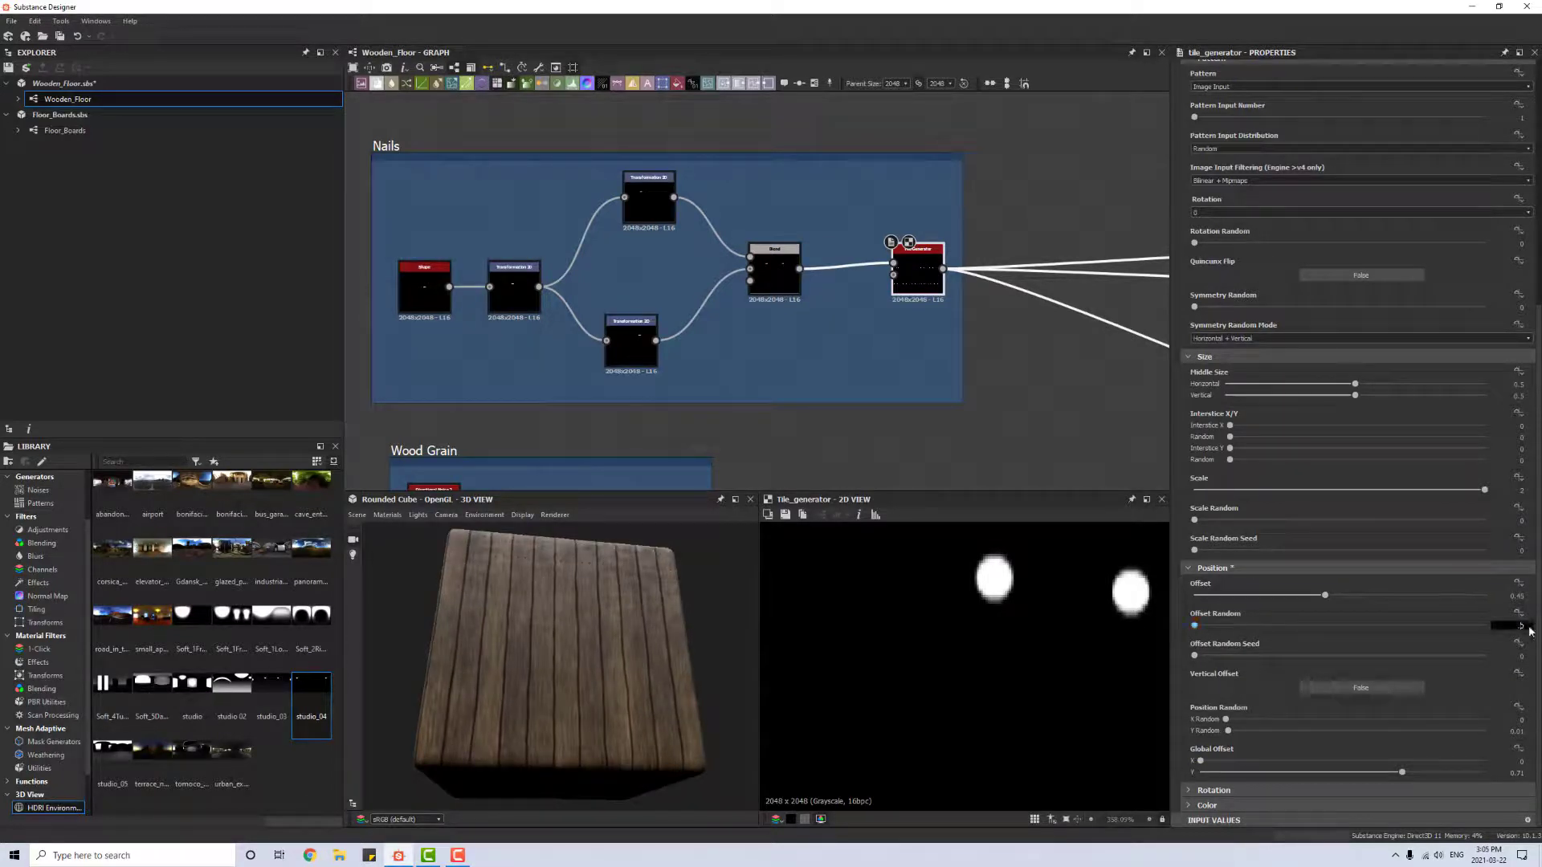
Step: Set the nails' Tile Generator Offset Random to 0.01 and inspect the nail rows on the cube
drag(1521, 626, 1535, 627)
text(.01)
key(Return)
scroll(586, 647, up, 5)
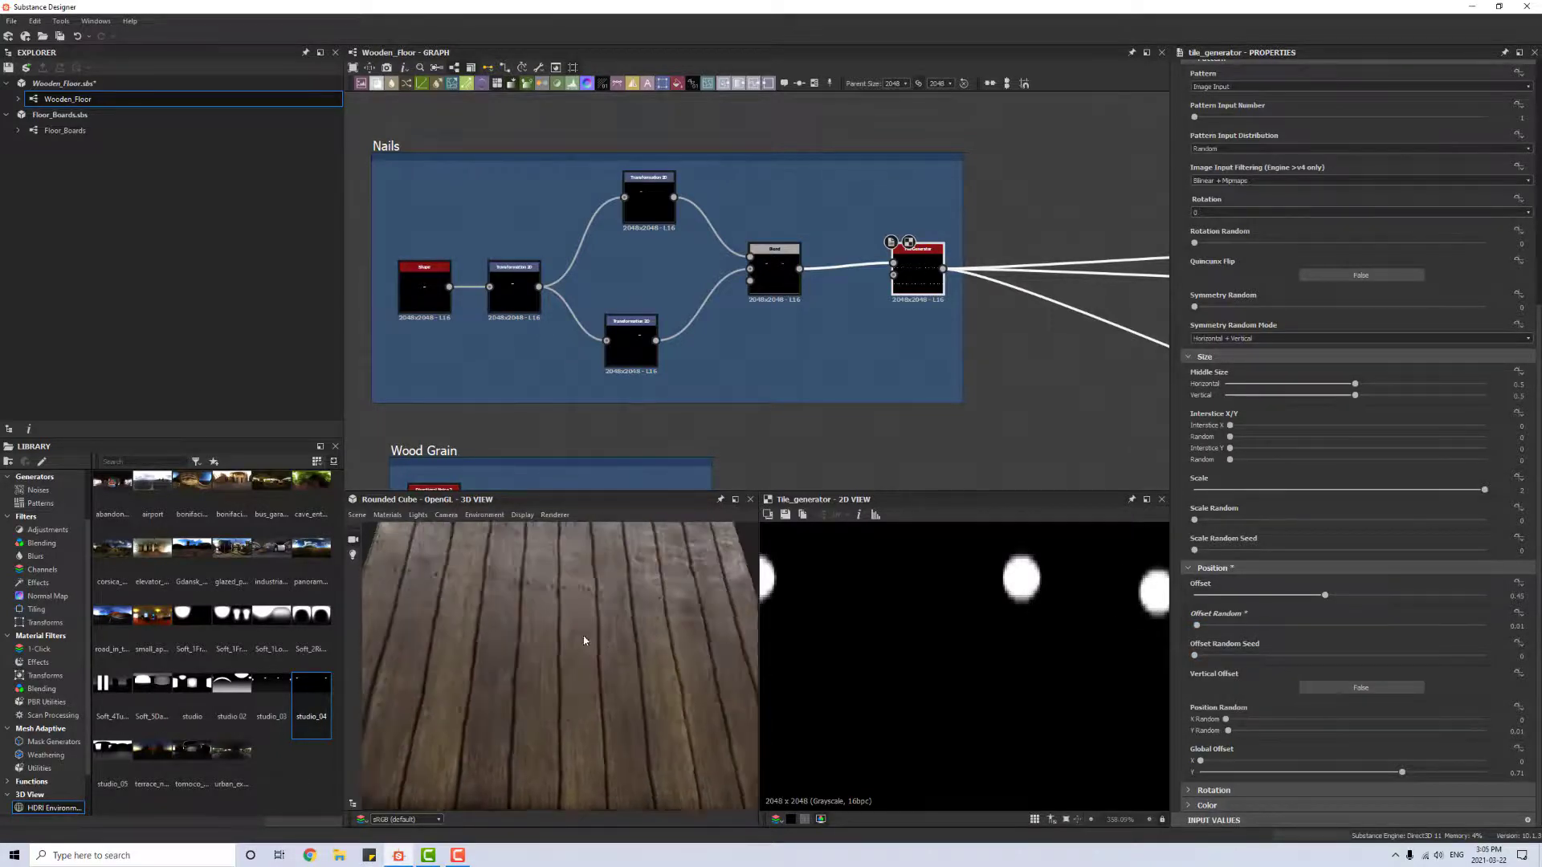
drag(585, 640, 622, 565)
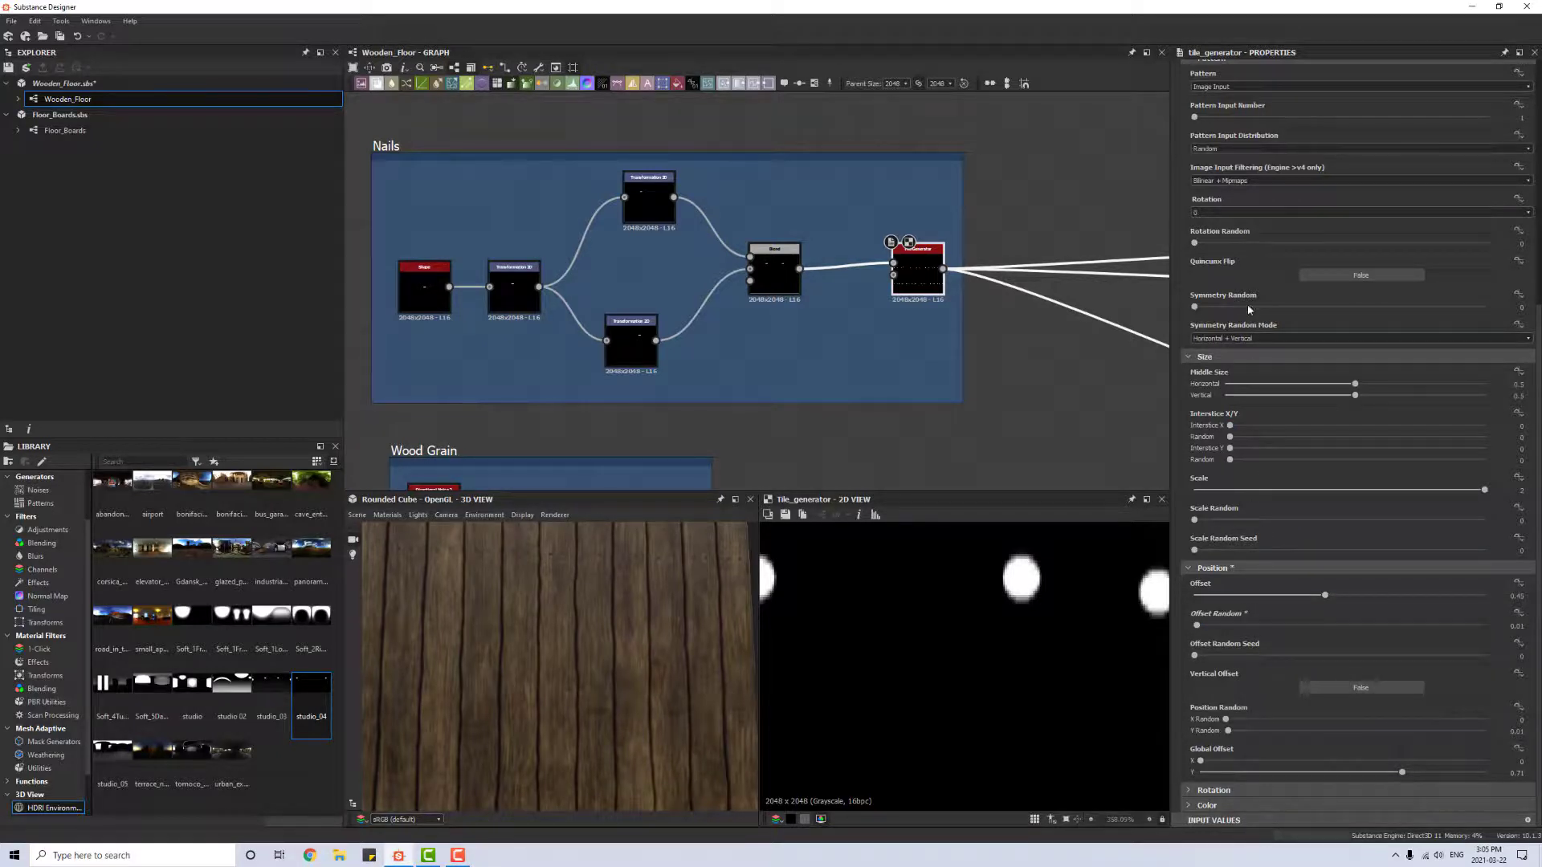
Step: Set the nails' Tile Generator position Offset to 0 and check how the nails line up with the boards
scroll(1241, 168, up, 2)
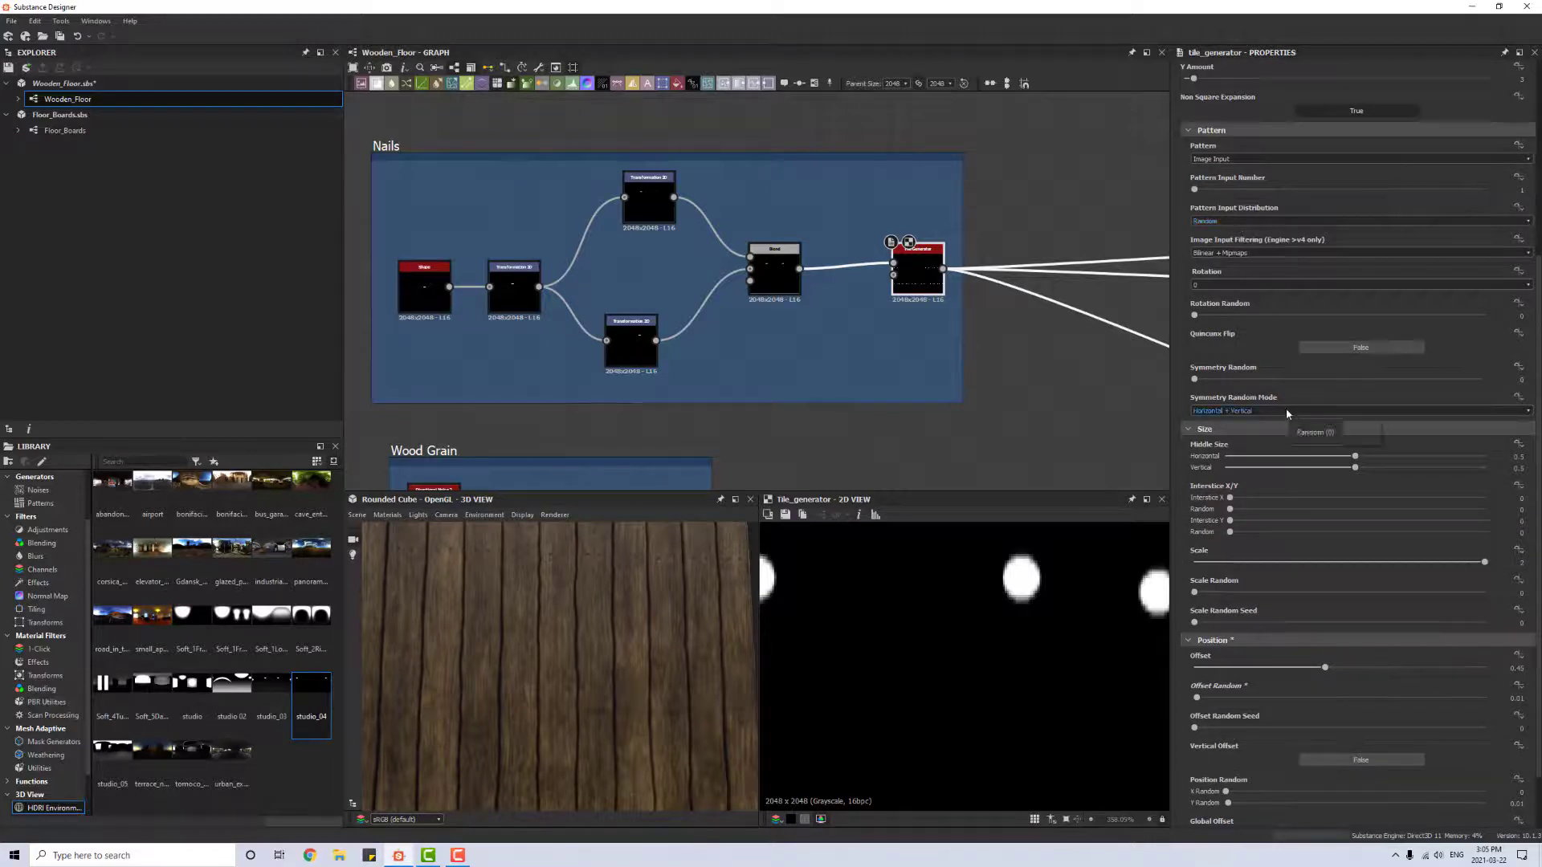
scroll(1285, 408, down, 2)
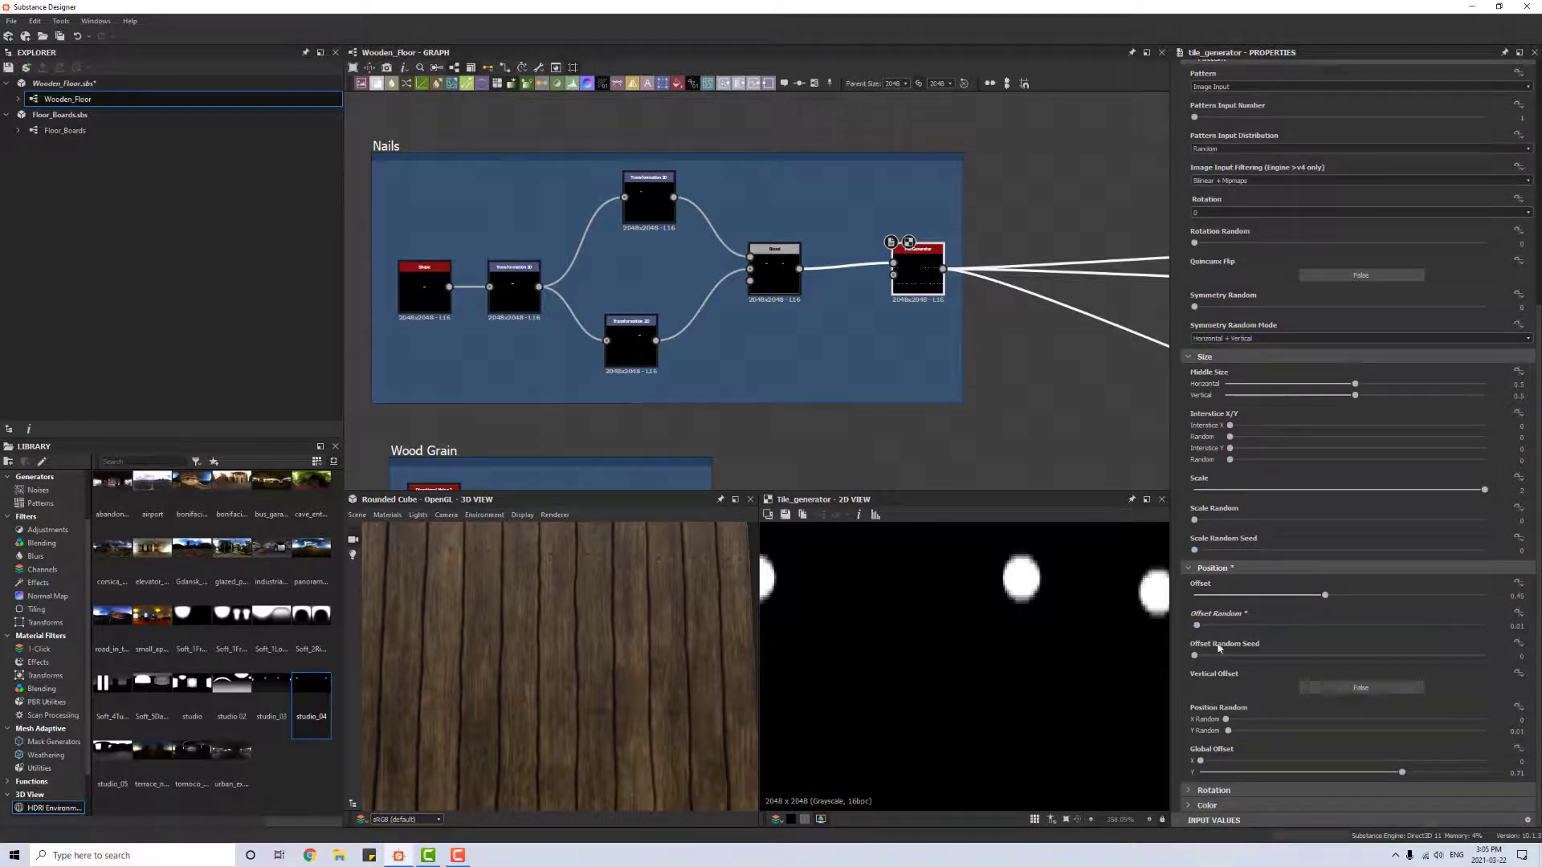
drag(1325, 595, 1144, 597)
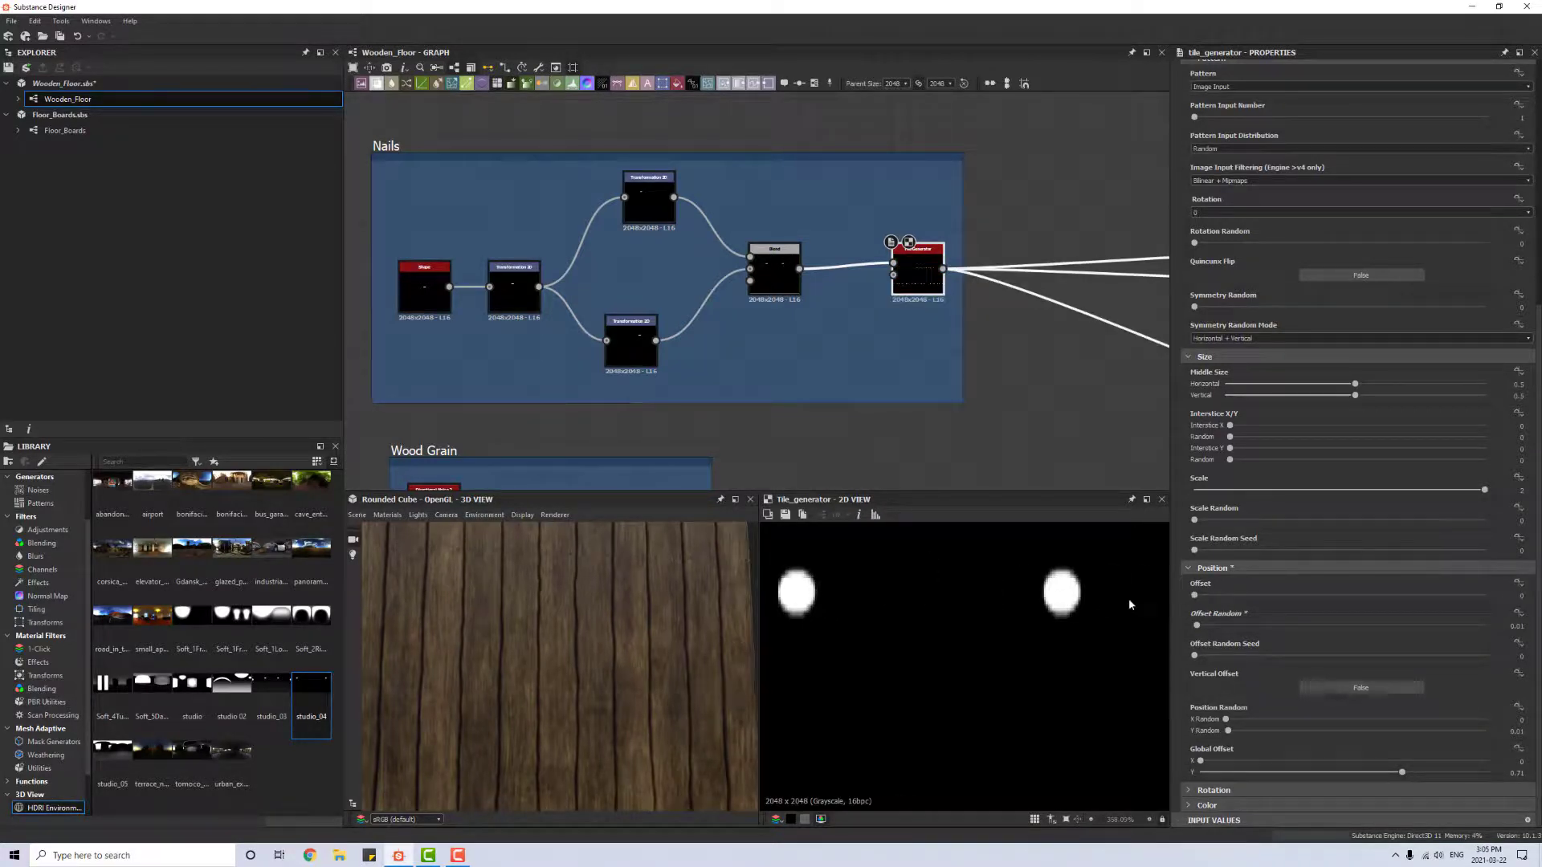
drag(482, 691, 512, 719)
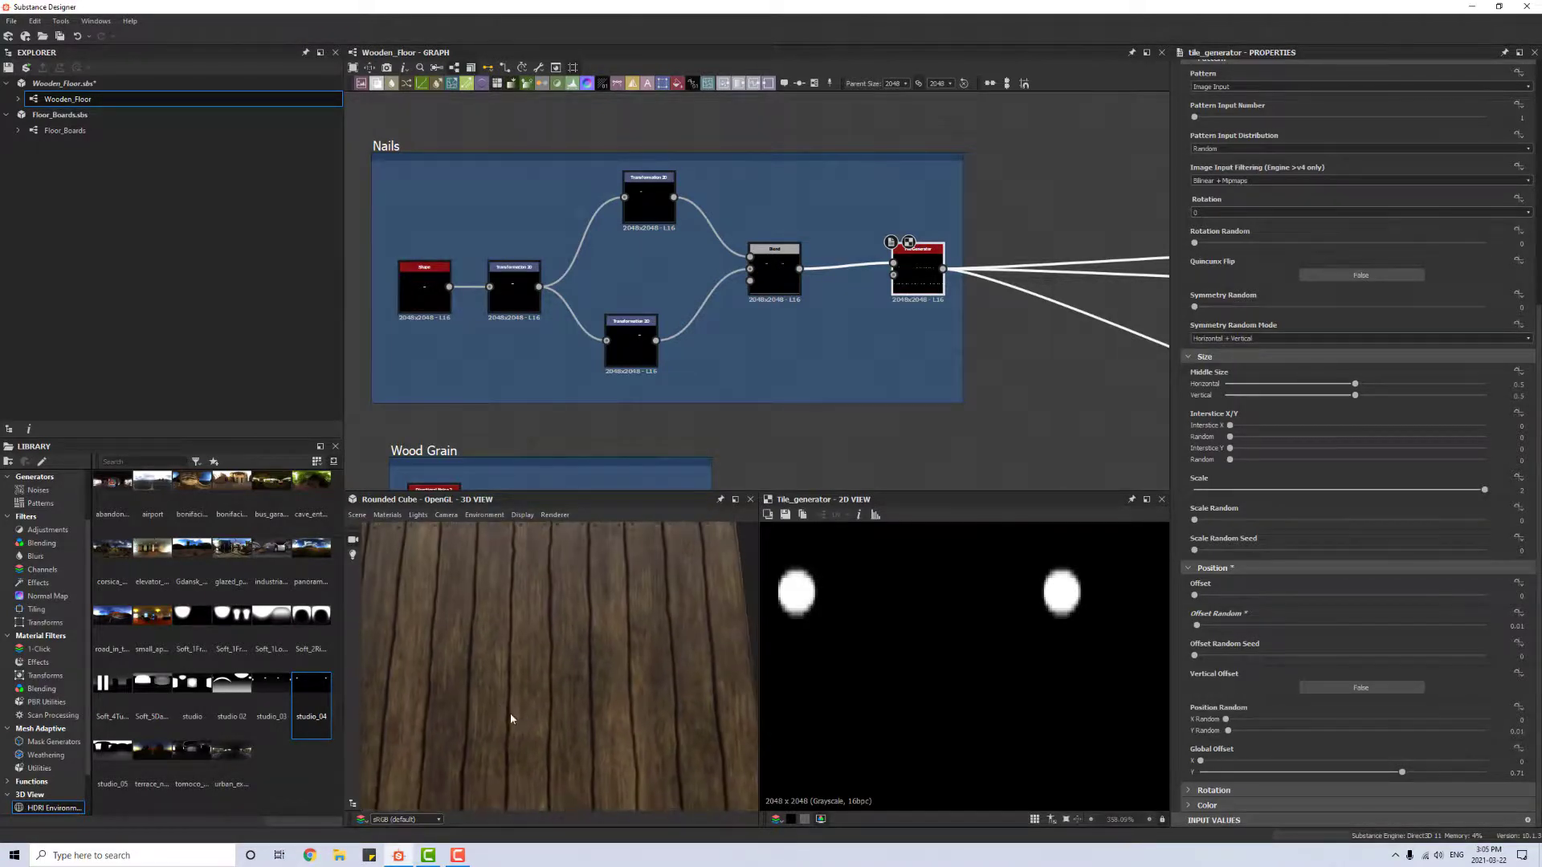
drag(577, 654, 590, 656)
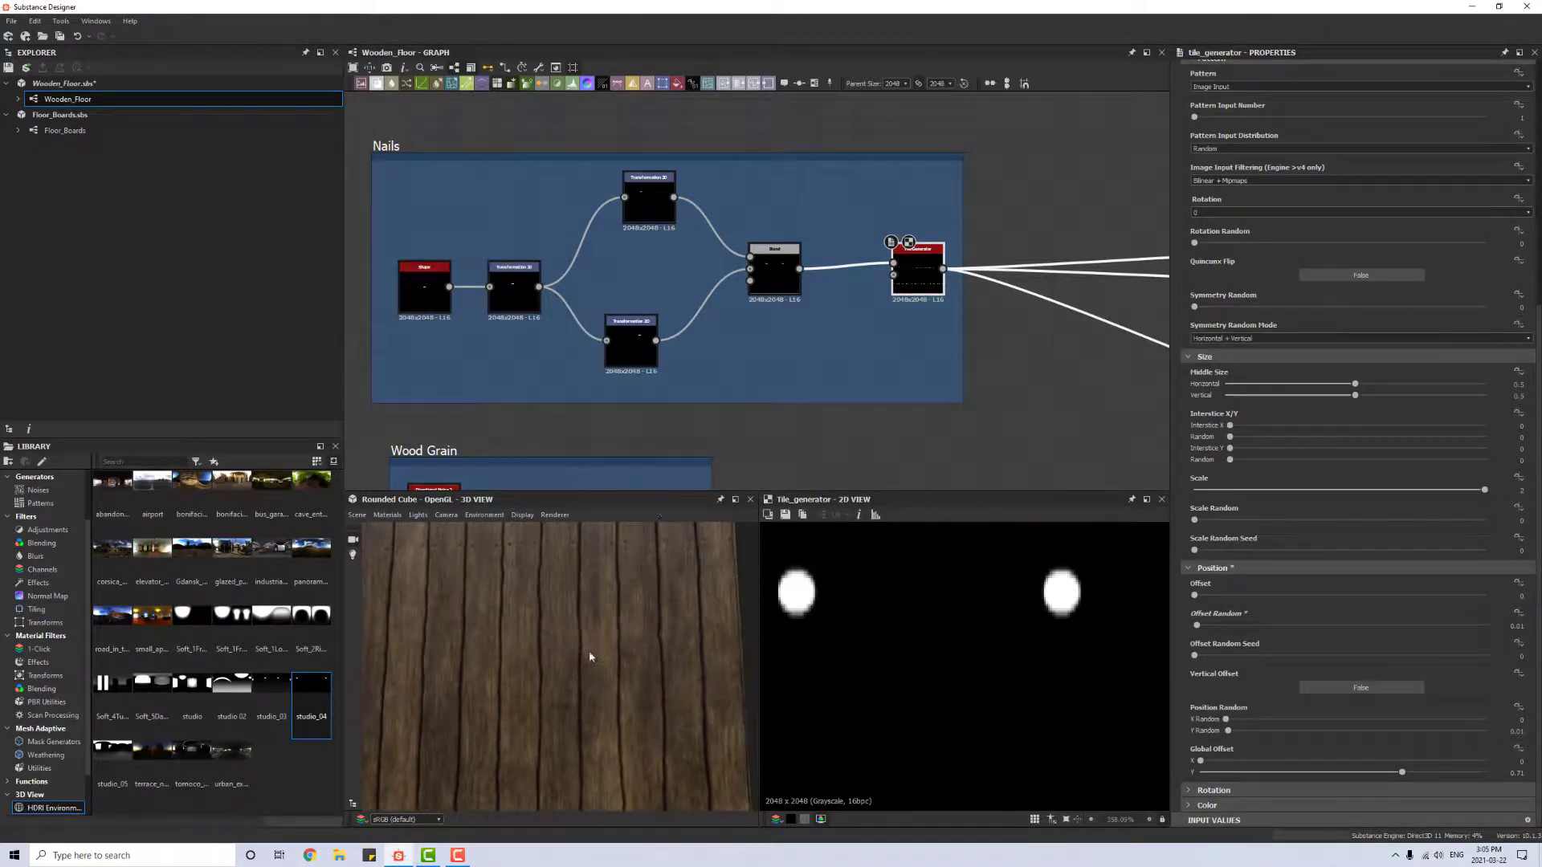
Step: Set the lower nail Transformation 2D's X offset to about -0.15 and review the nail pairs on the cube
click(636, 339)
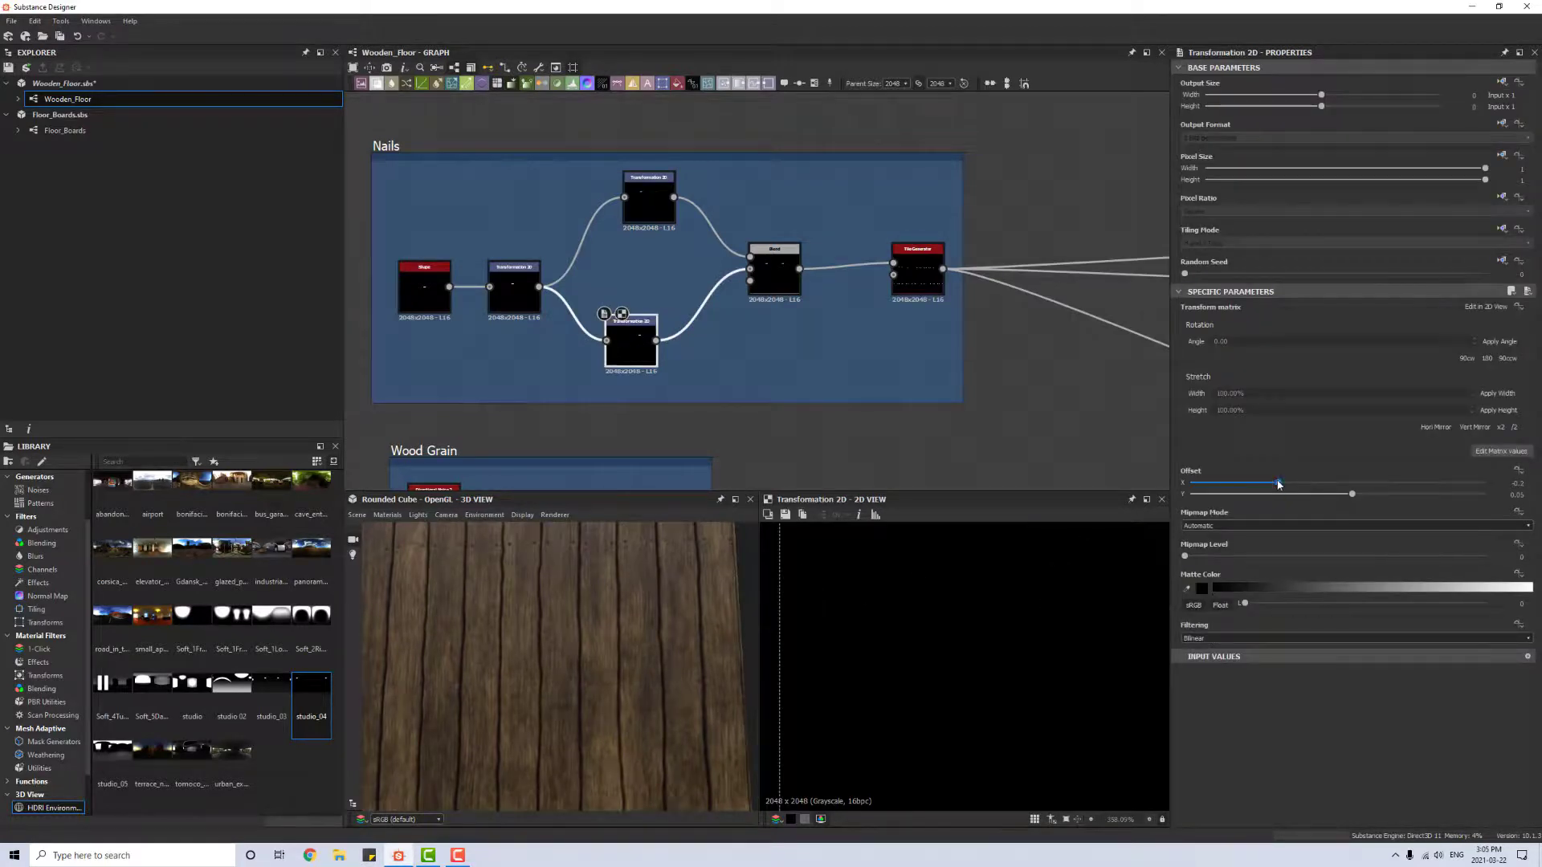
drag(1278, 484, 1293, 484)
drag(708, 689, 684, 652)
scroll(710, 678, down, 5)
drag(705, 642, 516, 741)
scroll(516, 741, down, 5)
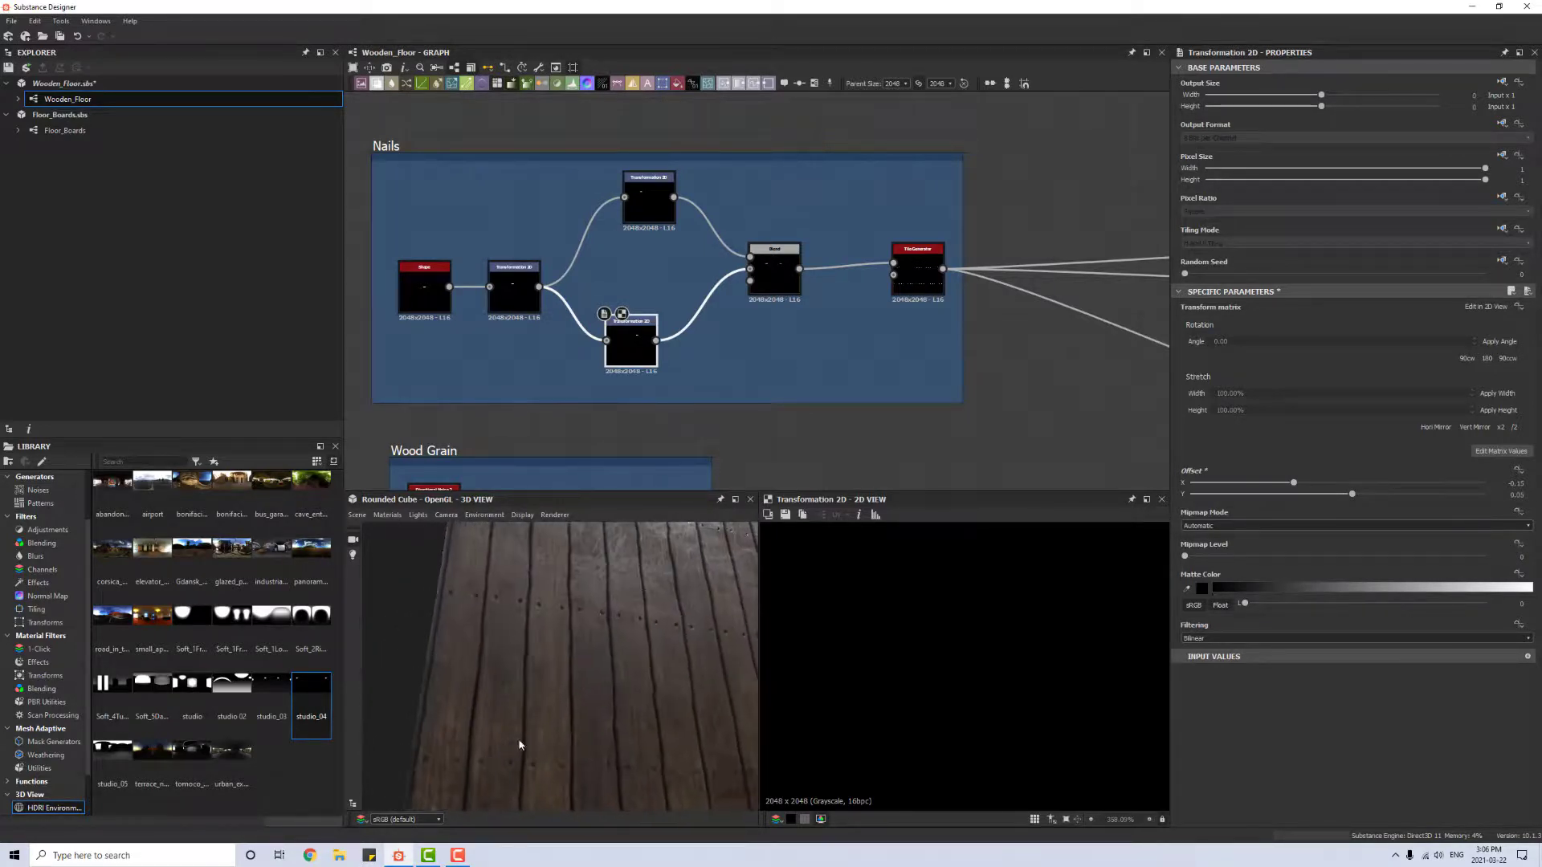
drag(696, 591, 639, 688)
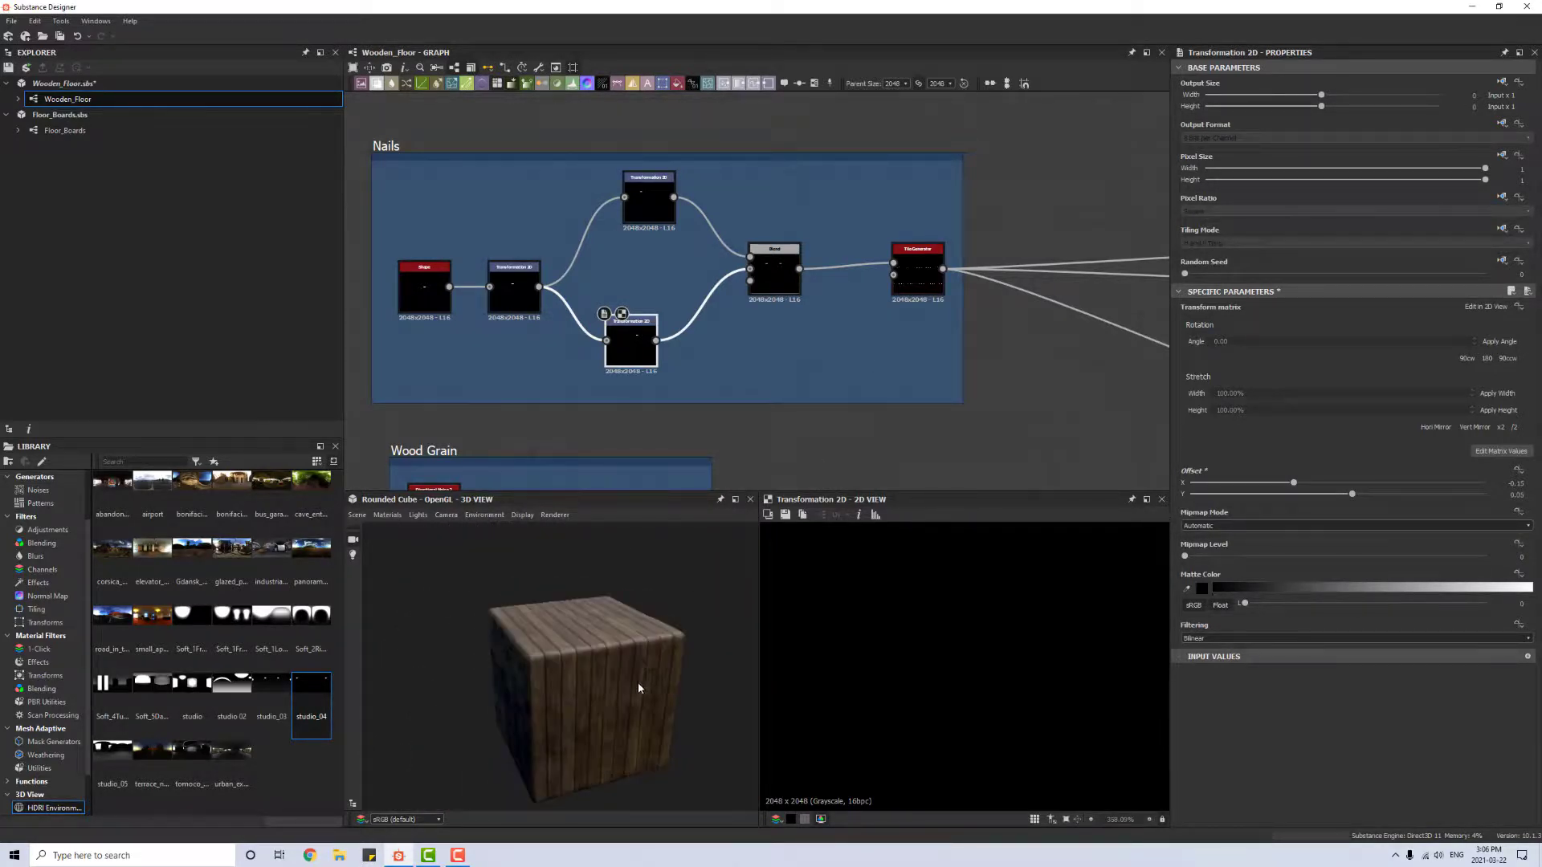
Step: Frame the ungrouped roughness nodes above the colour Nails frame and title the frame Roughness
scroll(918, 394, down, 5)
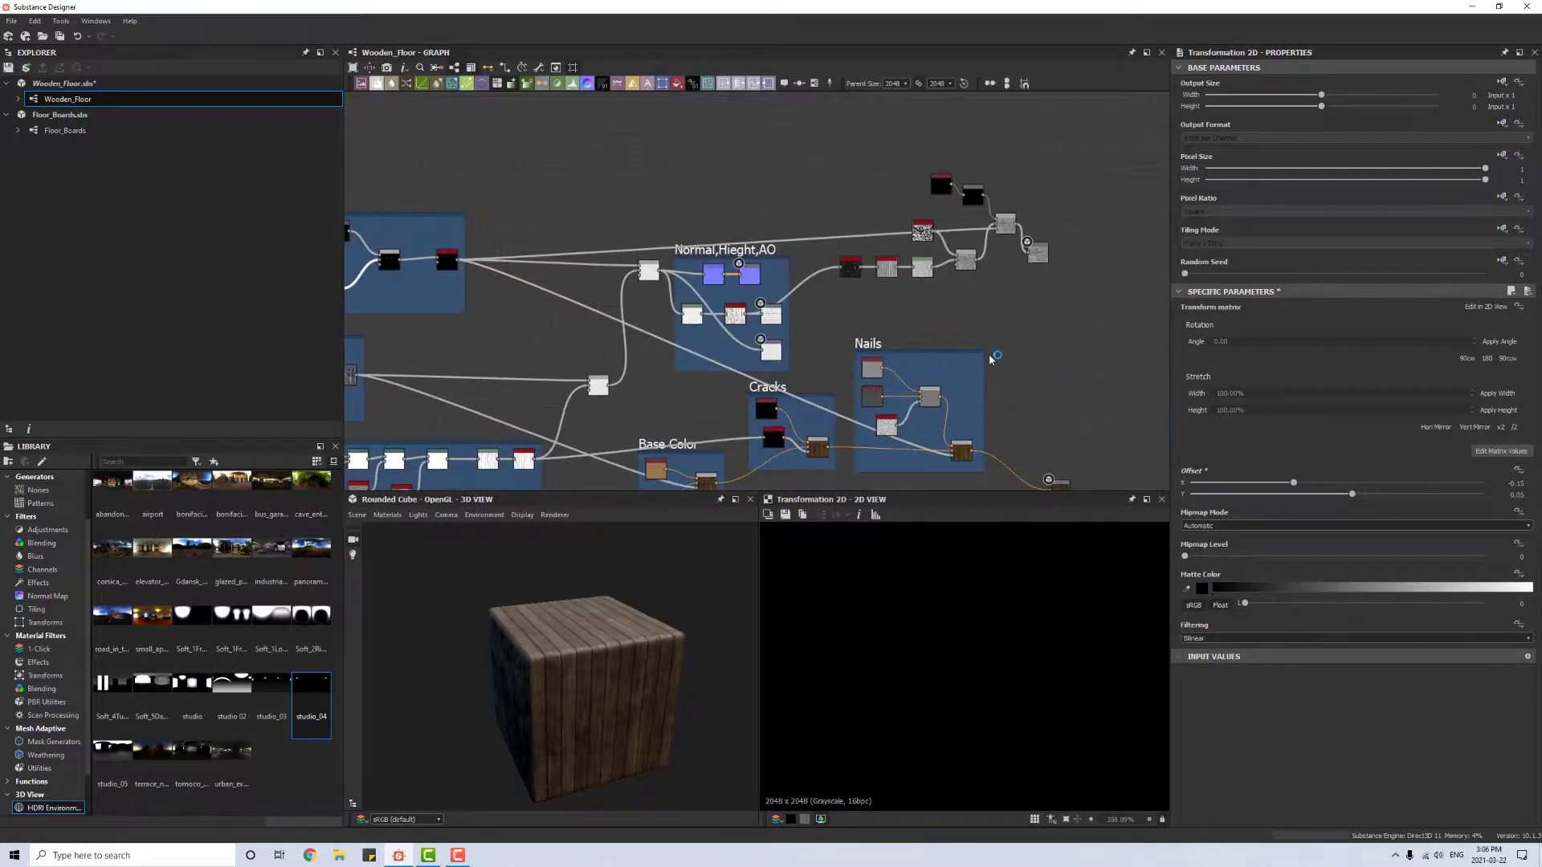
drag(814, 163, 1059, 315)
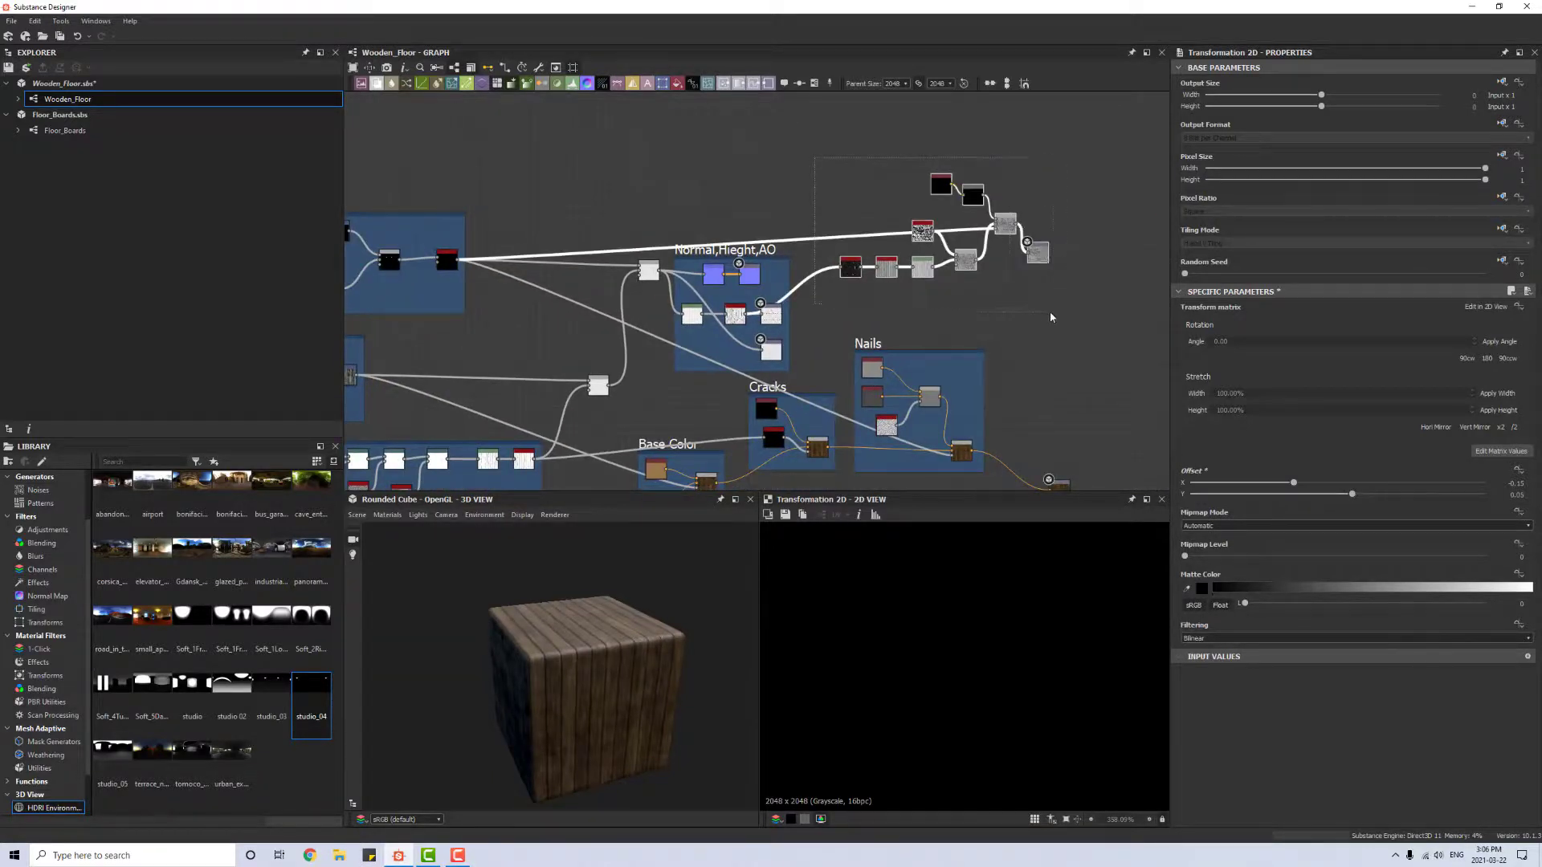
click(813, 85)
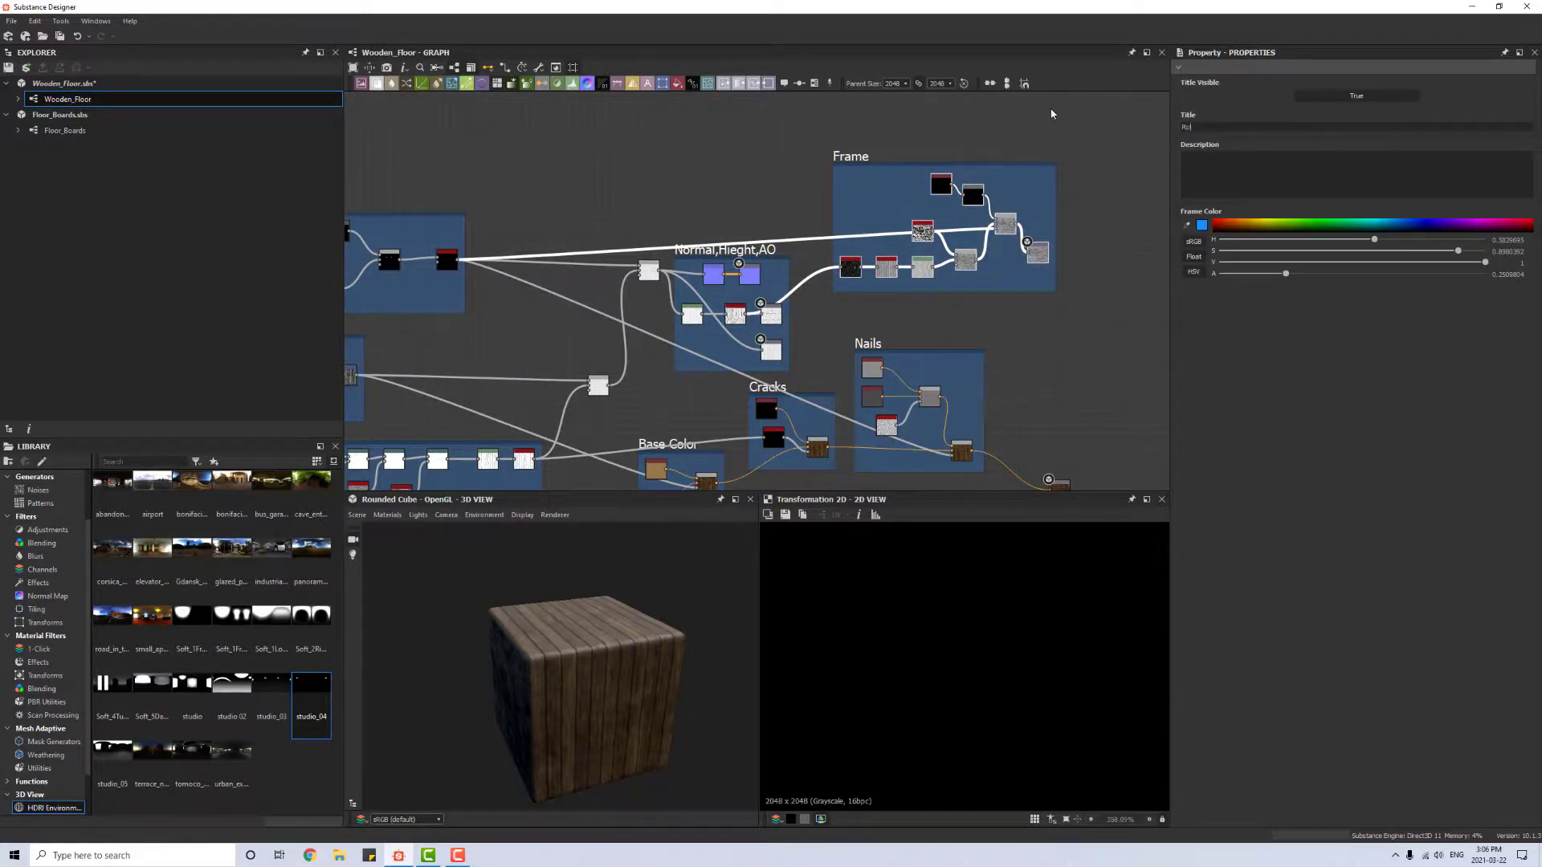
scroll(931, 329, down, 5)
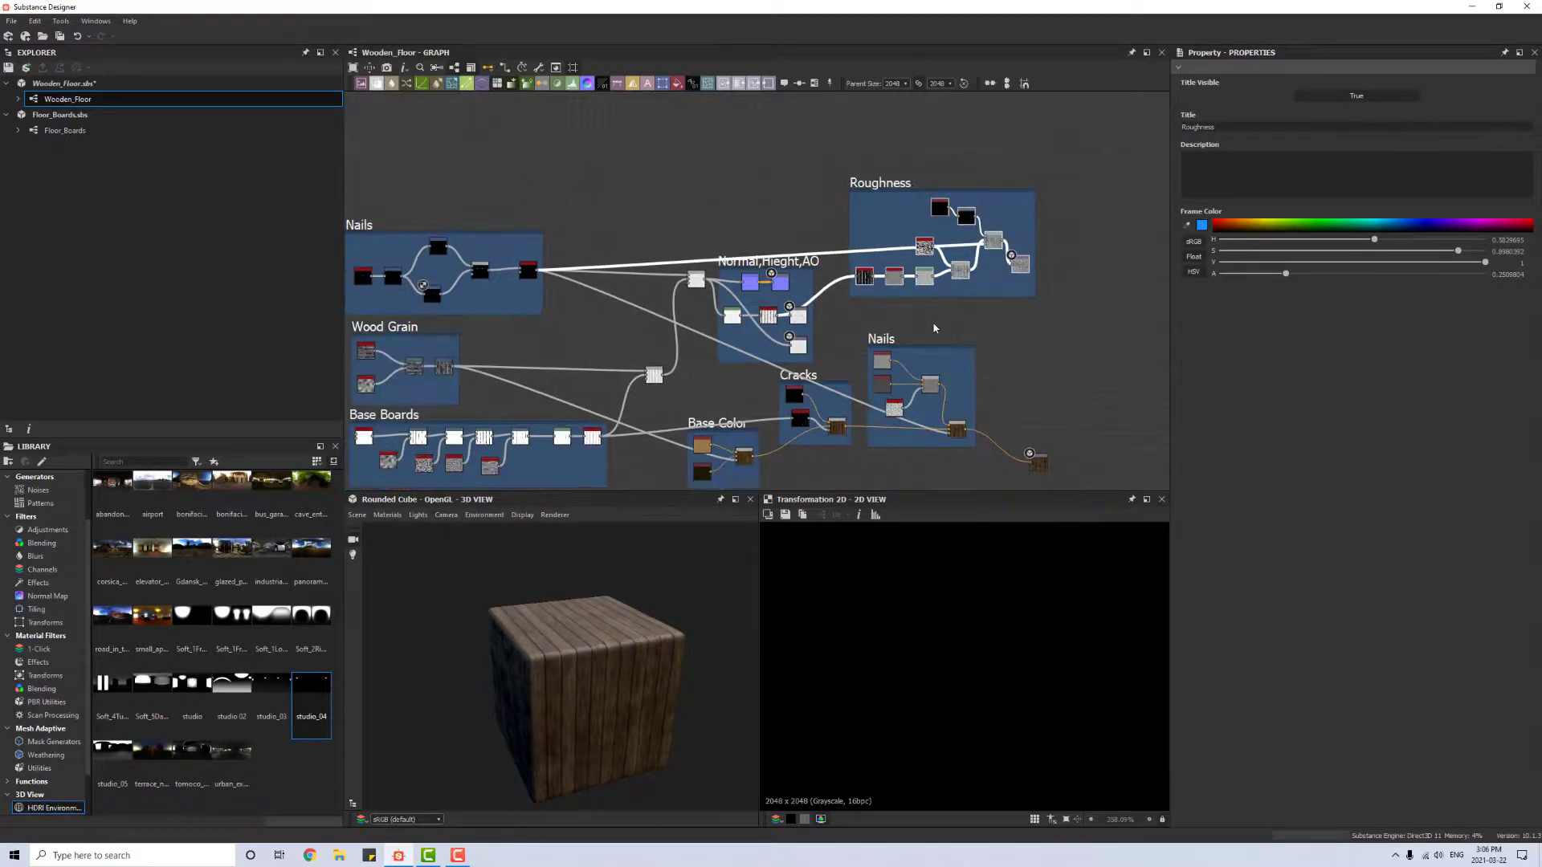
scroll(914, 376, up, 5)
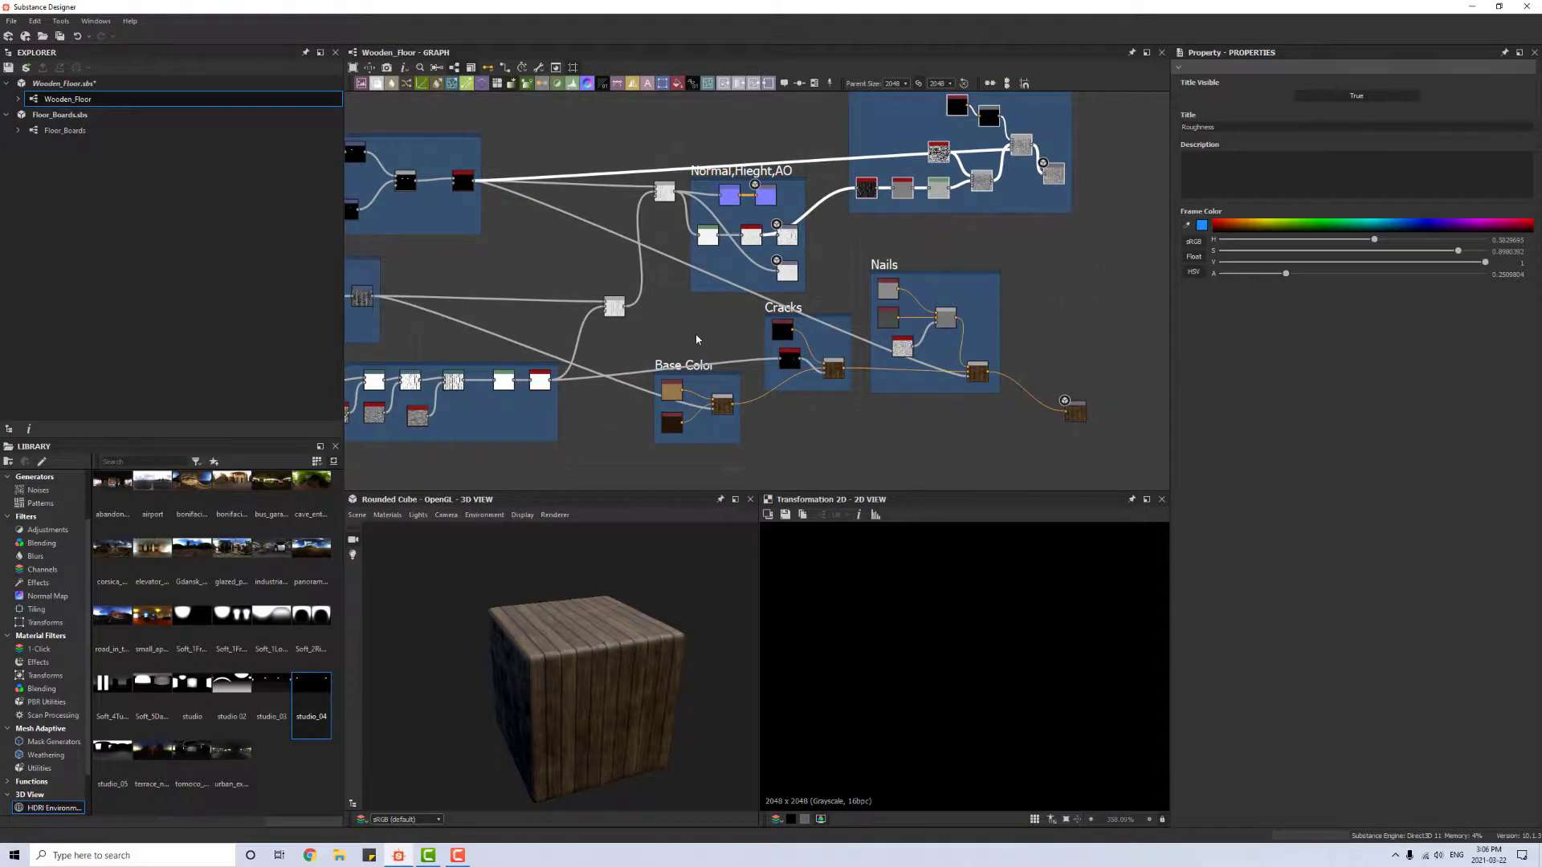
middle_drag(696, 340, 723, 378)
scroll(897, 354, down, 3)
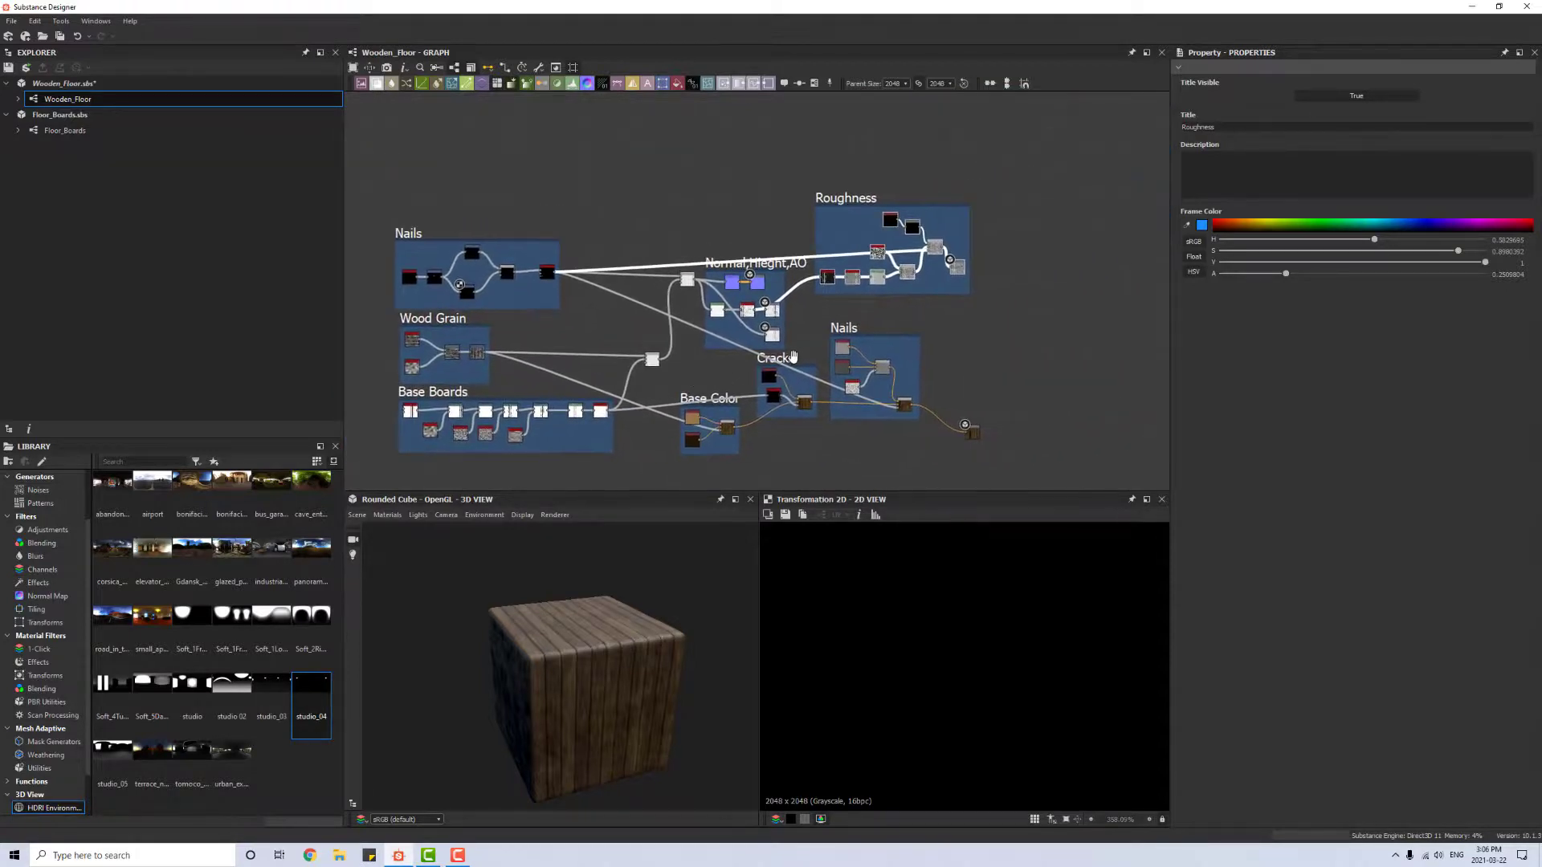
Step: Try the airport environment on the 3D preview, replace it with studio_03 and inspect the boards on the cube
drag(609, 694, 537, 710)
scroll(608, 670, up, 4)
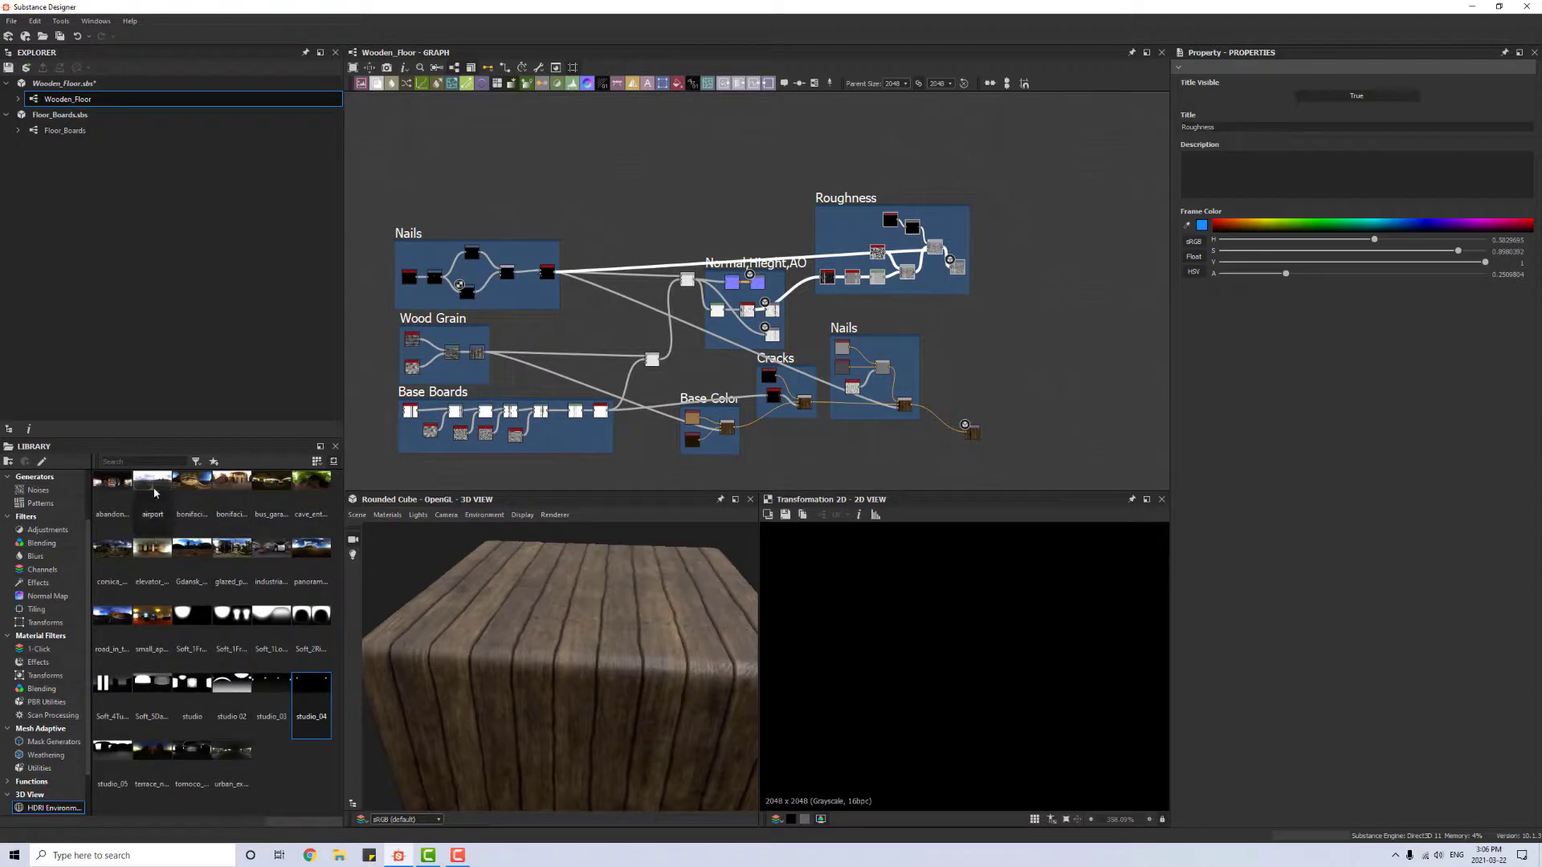
drag(152, 492, 520, 694)
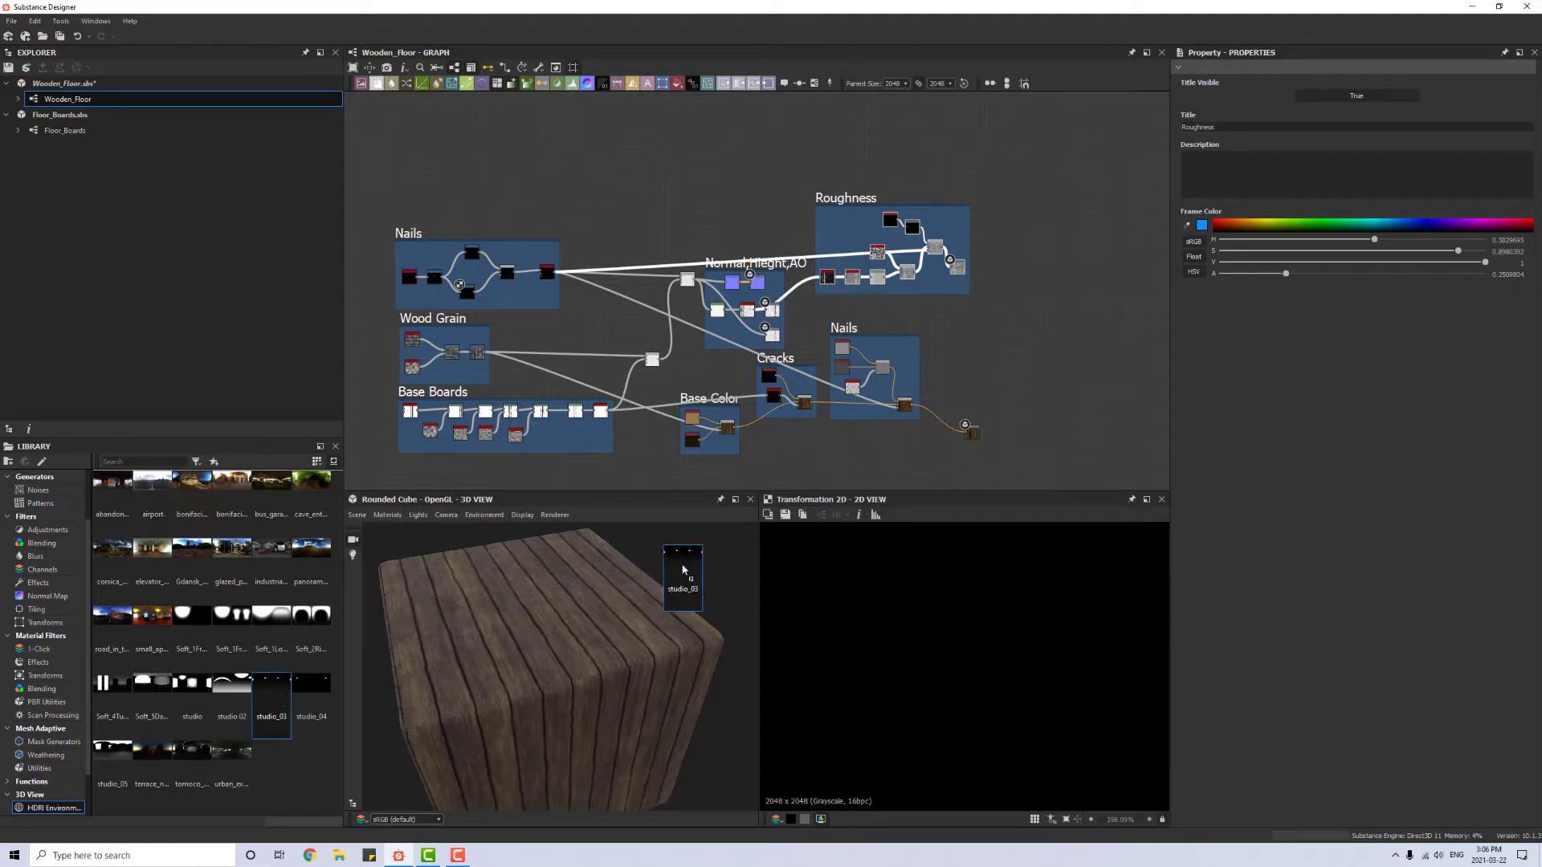
drag(682, 571, 683, 572)
drag(673, 670, 445, 709)
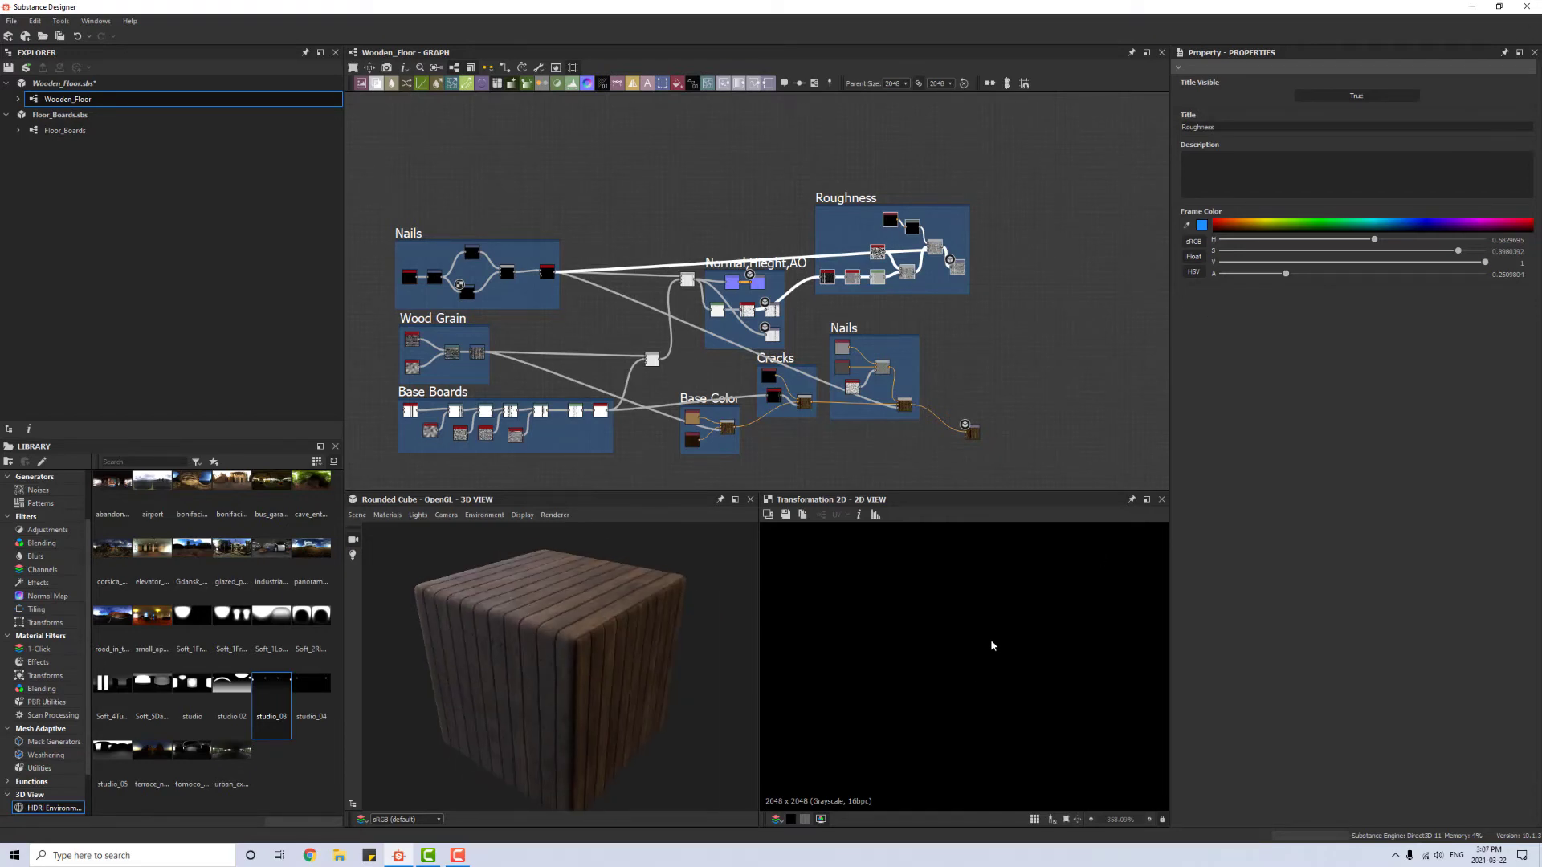